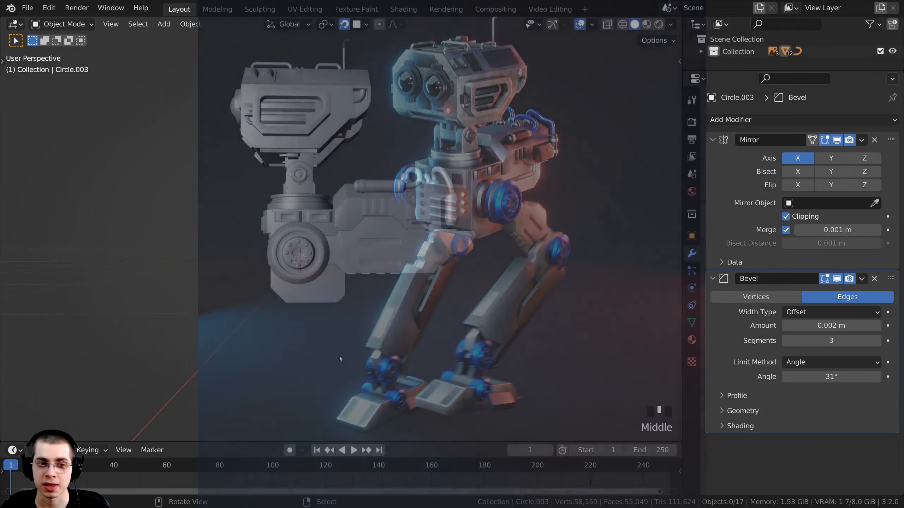
- Examine the robot's head, neck, wheels and rear body from the front and the side
mouse_move(338, 356)
middle_mouse_down("shift")
mouse_move(342, 338)
mouse_move(353, 378)
middle_mouse_up("shift")
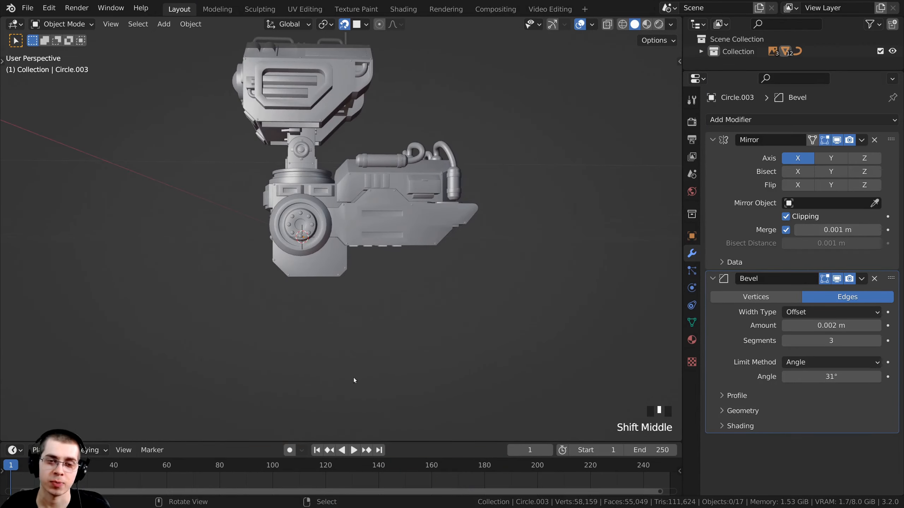
middle_click_drag(324, 299, 419, 327, "shift")
scroll(467, 238, "up", 2)
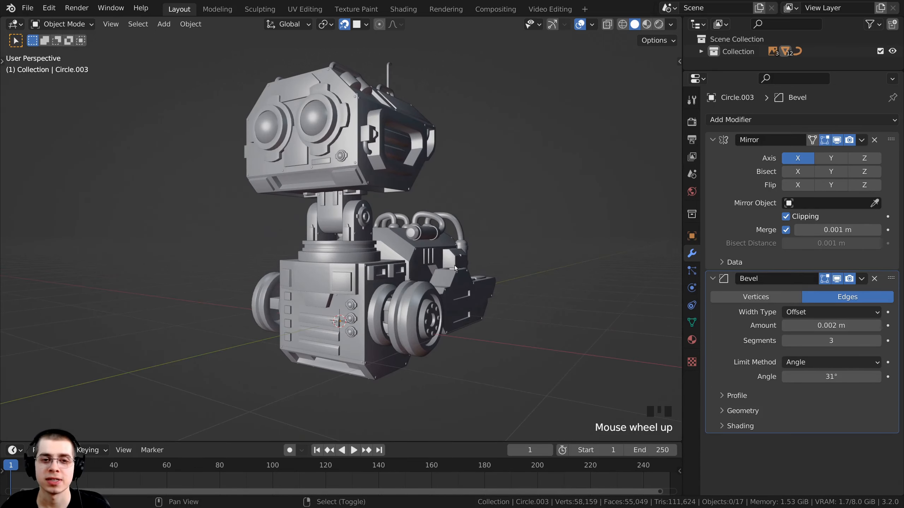
middle_click_drag(330, 220, 320, 217, "shift")
scroll(340, 210, "down", 1)
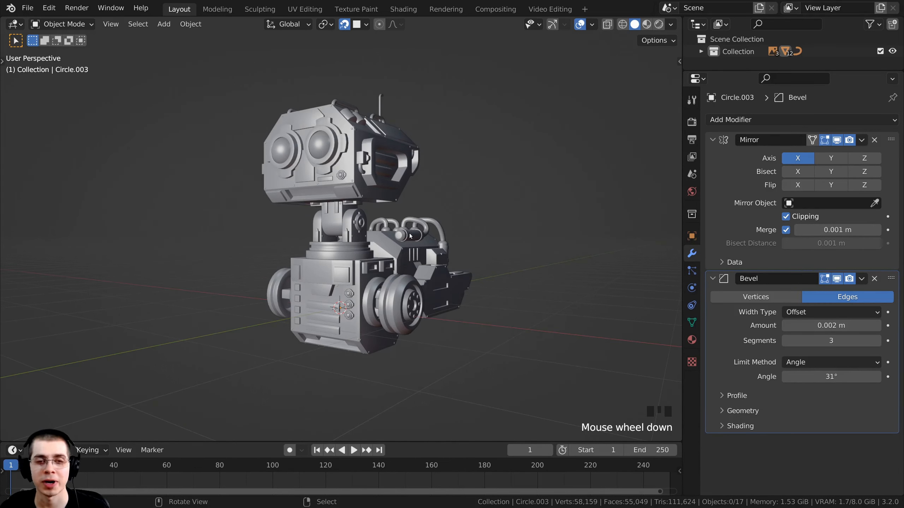
middle_click_drag(410, 236, 396, 243, "shift")
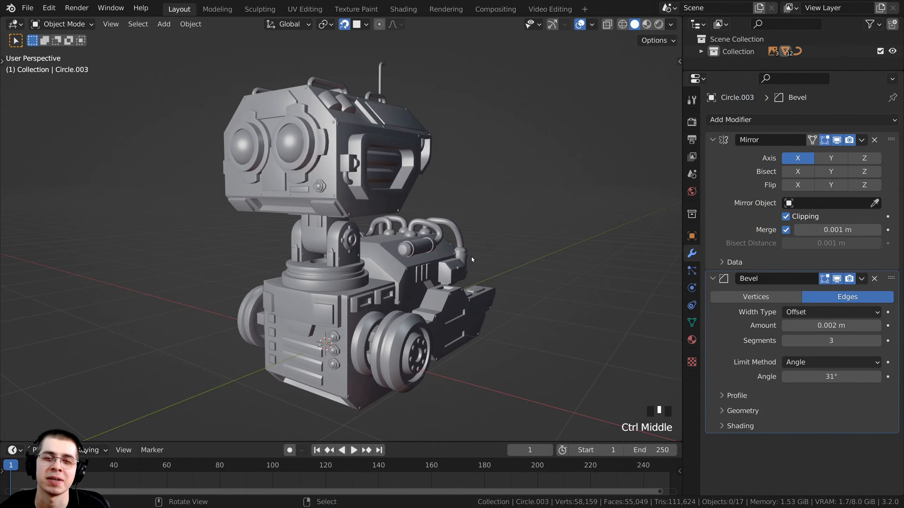
middle_click_drag(471, 257, 395, 257)
middle_click_drag(394, 257, 276, 269, "shift")
middle_click_drag(276, 269, 403, 248, "shift")
scroll(387, 241, "up", 2)
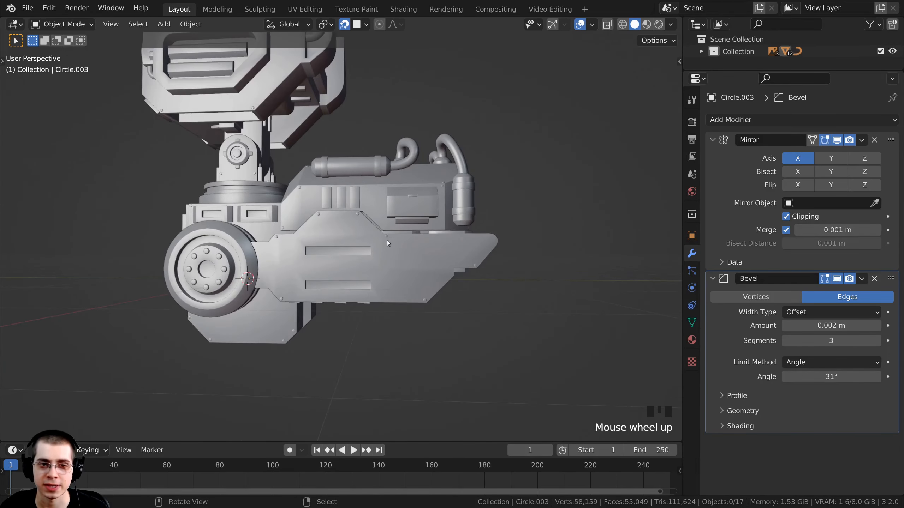
middle_click_drag(462, 262, 438, 205, "shift")
scroll(419, 202, "up", 2)
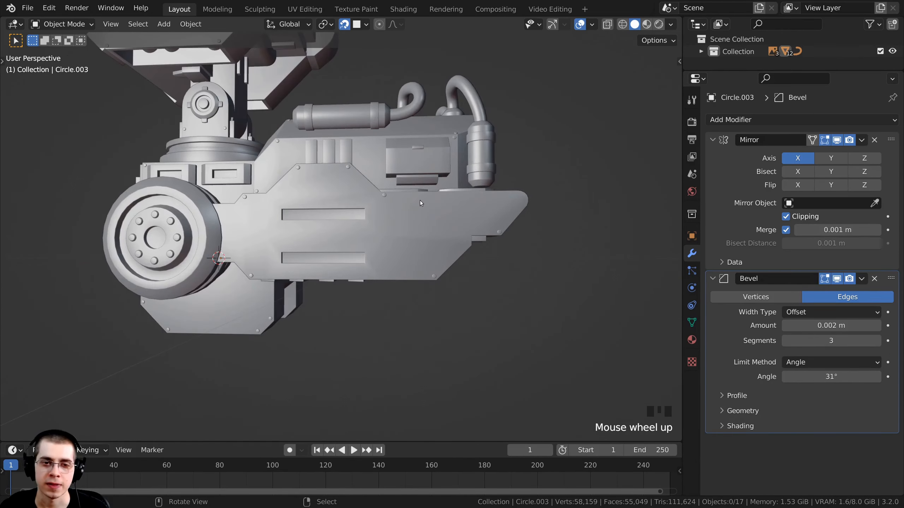
- Select the body's large side wheel and show the model as wireframe in the right orthographic view over the reference image
right_click(352, 179)
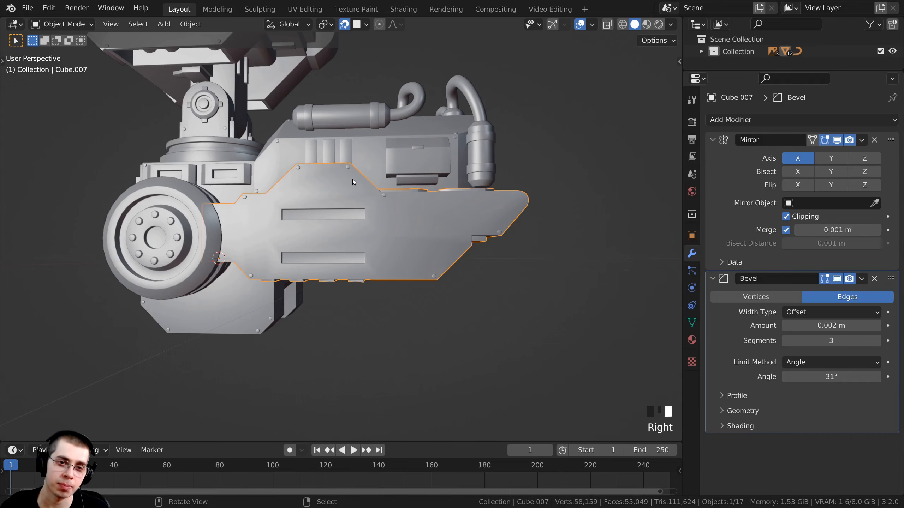
middle_click_drag(398, 394, 463, 319, "shift")
right_click(278, 249)
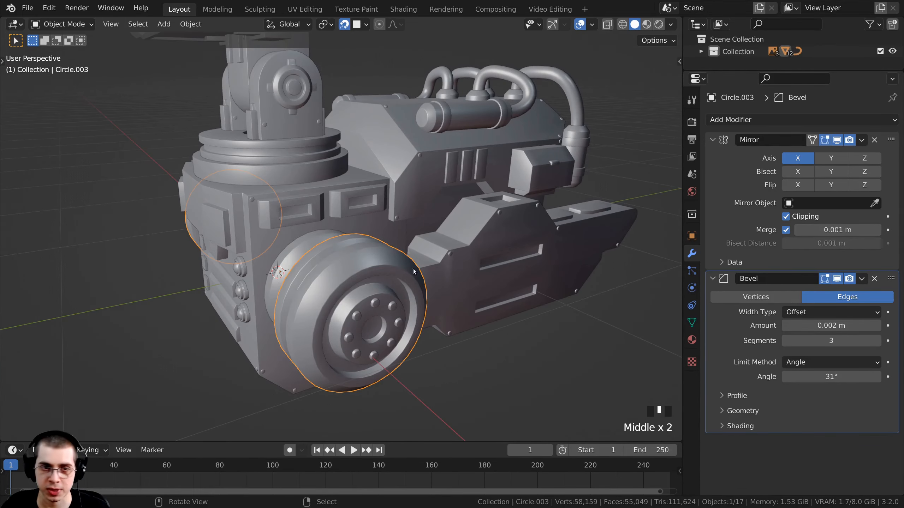
middle_click_drag(392, 295, 408, 248)
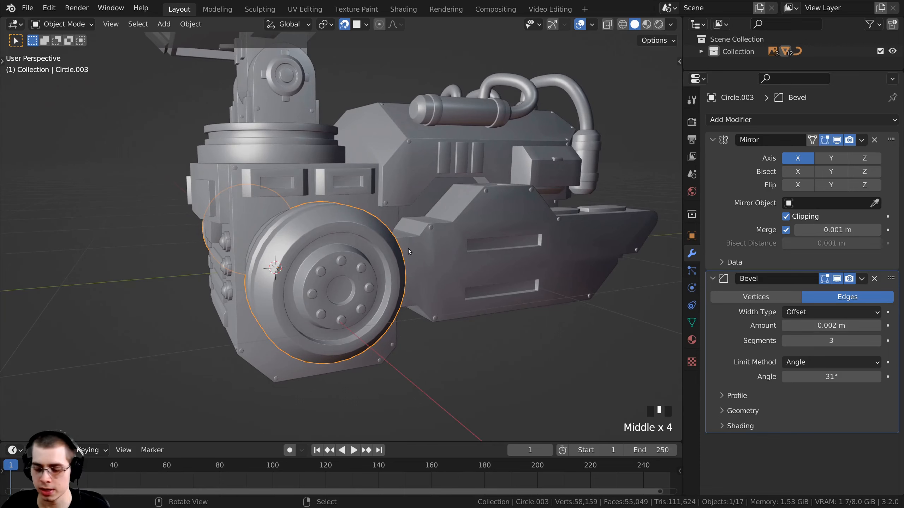
key("KP_3")
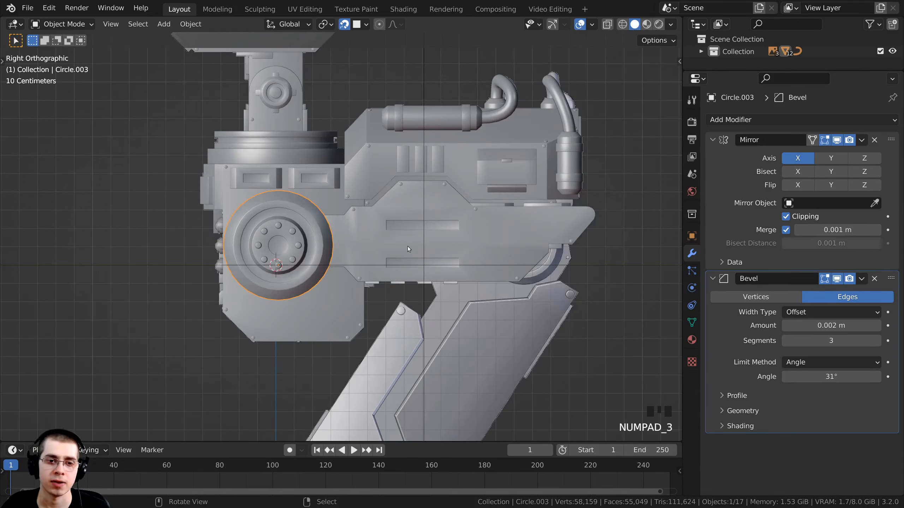
middle_click_drag(509, 234, 450, 224, "shift")
scroll(451, 227, "up", 1)
key("z")
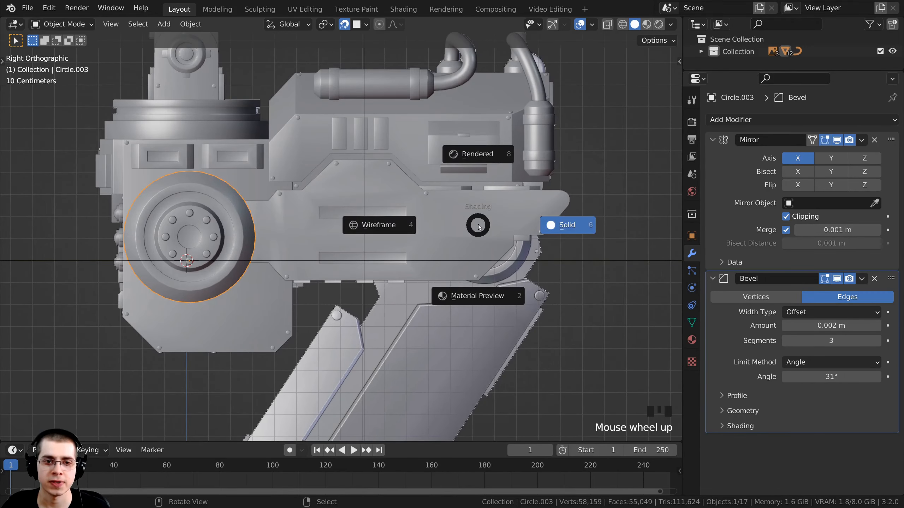
key("z")
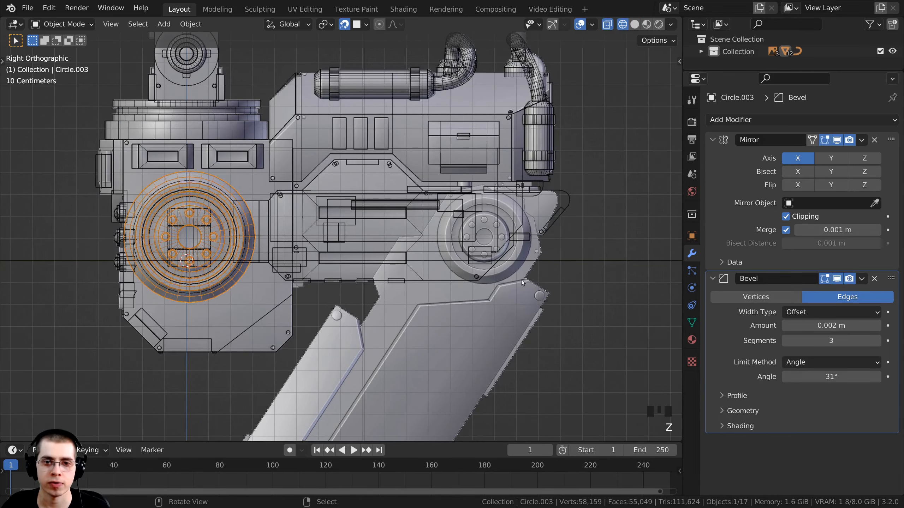
middle_click_drag(469, 233, 286, 129, "shift")
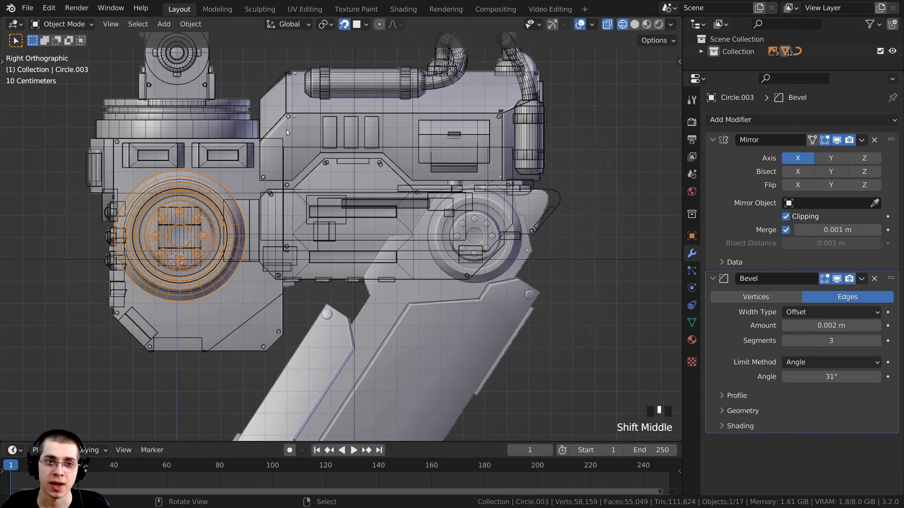
- Turn off snapping and duplicate the wheel along the Y axis onto the reference's rear hip joint
left_click(345, 24)
left_click(344, 24)
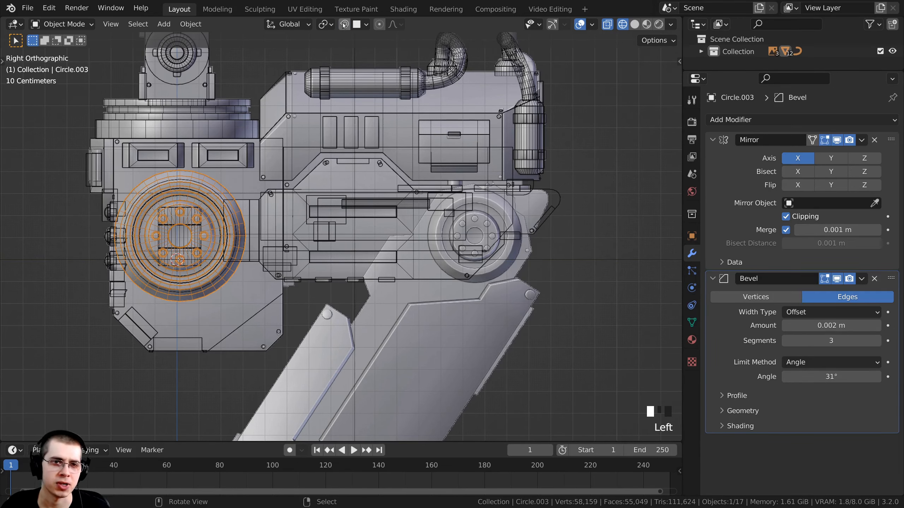
middle_click_drag(285, 149, 294, 159, "shift")
middle_click_drag(238, 214, 242, 218, "shift")
key("shift+d")
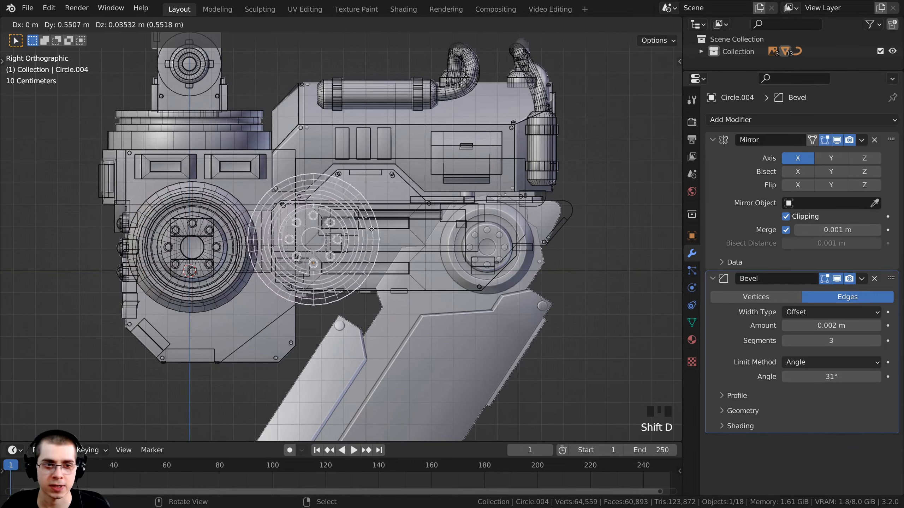
key("y")
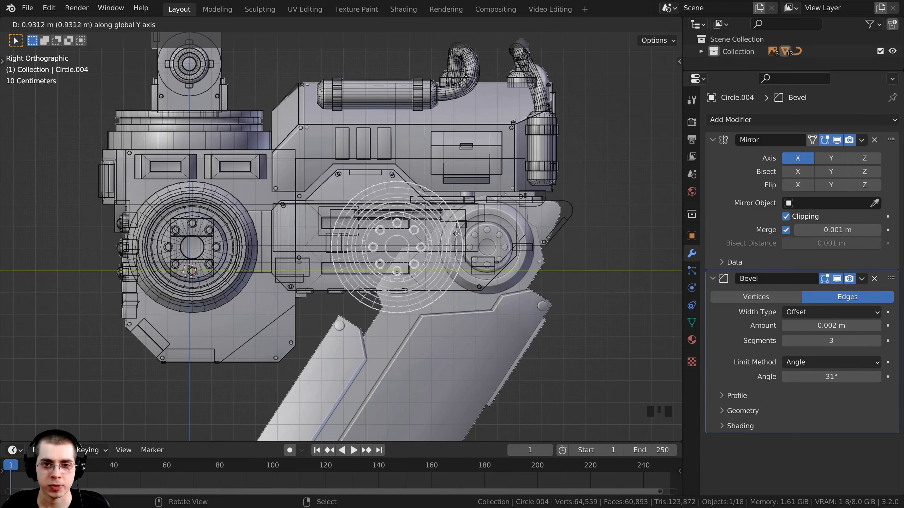
left_click(540, 235)
- Fine-tune the duplicated wheel's position so it is centred on the reference hip joint
middle_click_drag(537, 236, 386, 237, "shift")
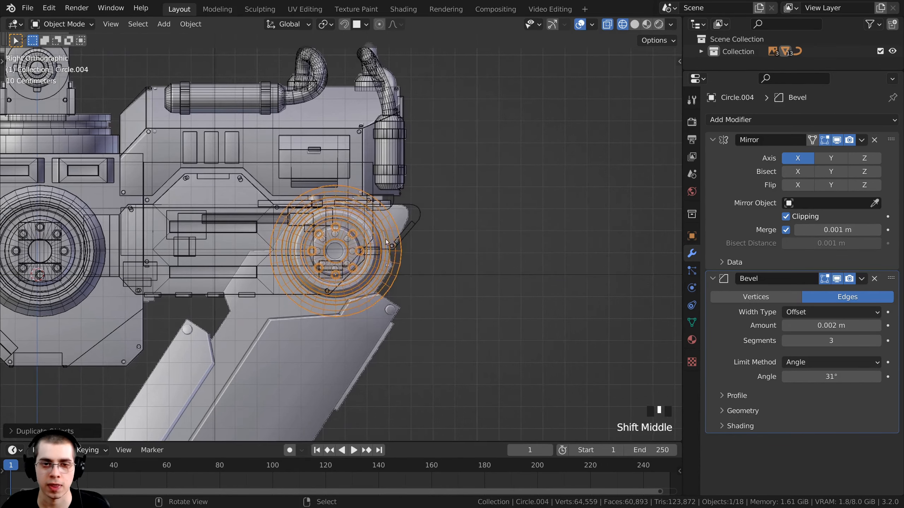
scroll(390, 239, "up", 3)
middle_click_drag(451, 295, 457, 273, "shift")
key("g")
left_click(457, 274)
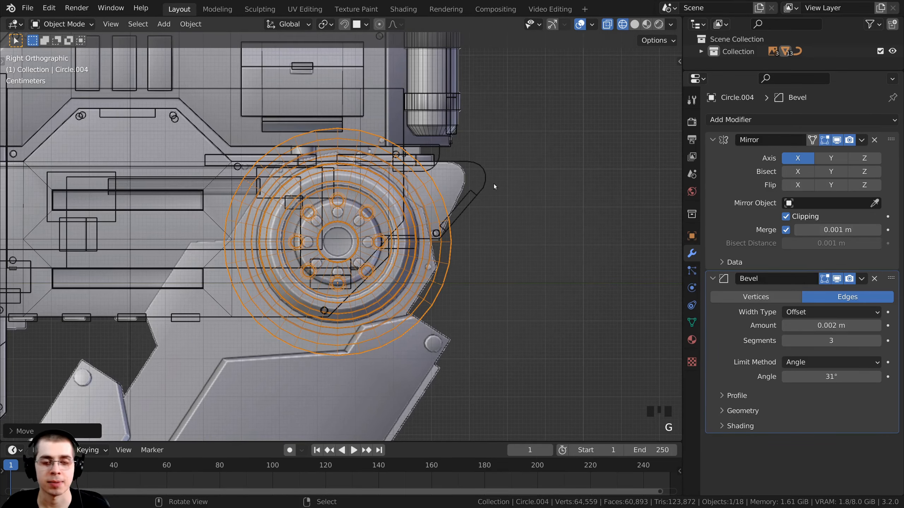
- Scale all vertices of the duplicated wheel in Edit Mode by about 0.72 to fit the reference hip joint's outline
key("Tab")
scroll(422, 235, "up", 2)
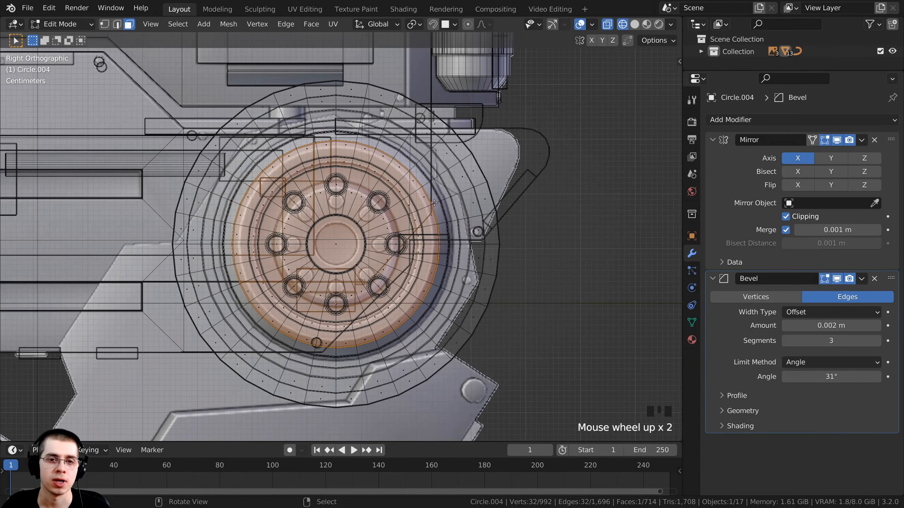
key("a")
key("a")
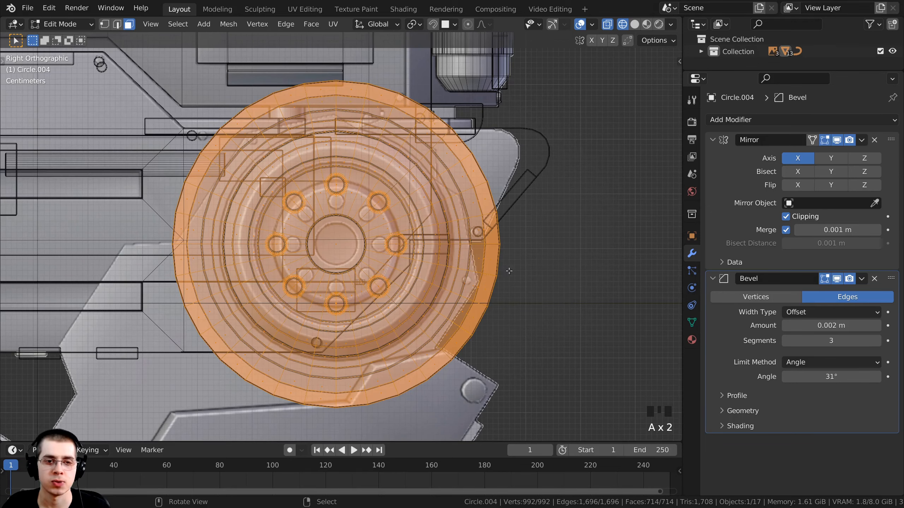
left_click(104, 24)
scroll(621, 167, "up", 1)
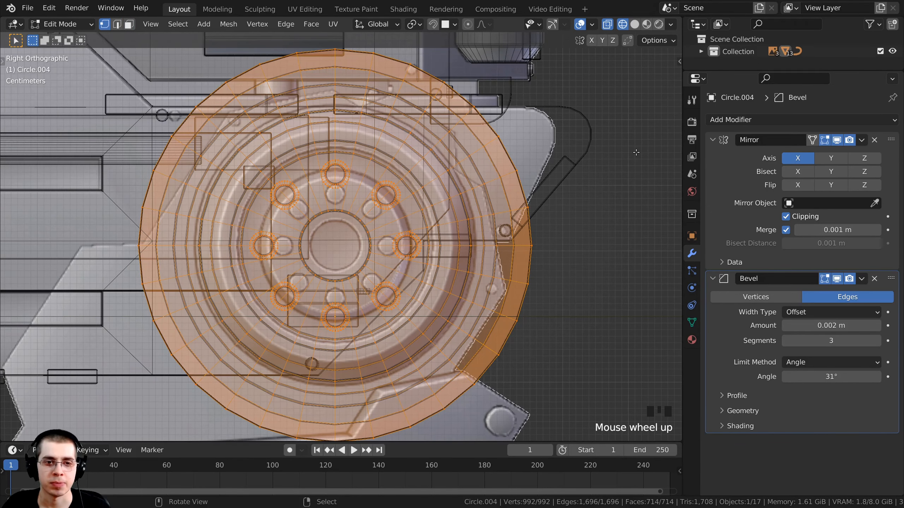
key("s")
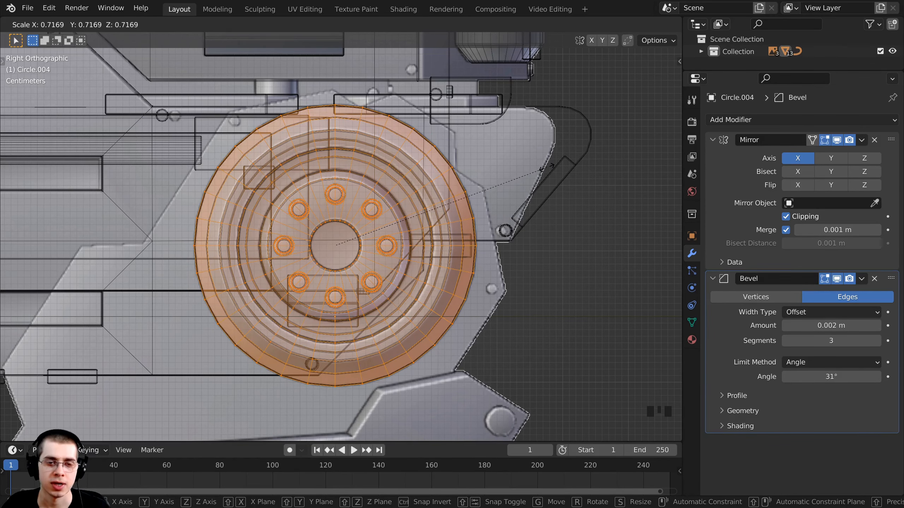
left_click(547, 167)
scroll(551, 192, "up", 1)
key("s")
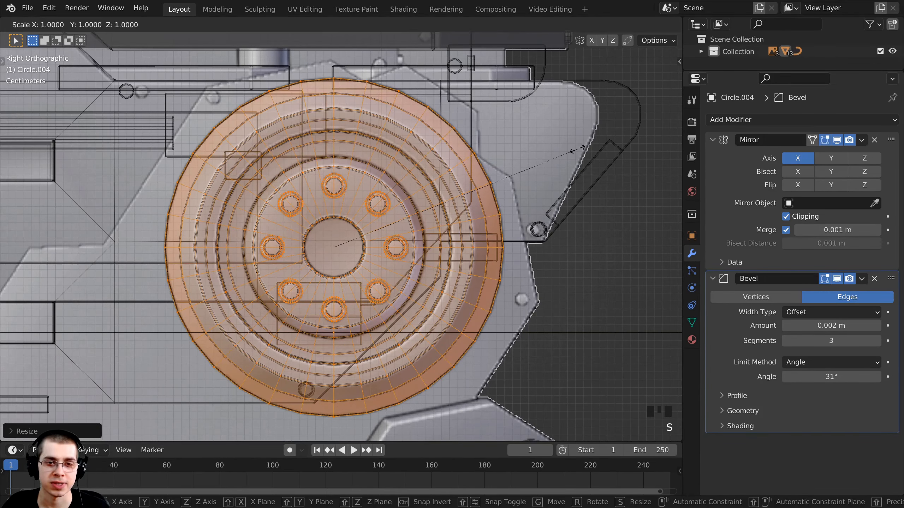
left_click(557, 208)
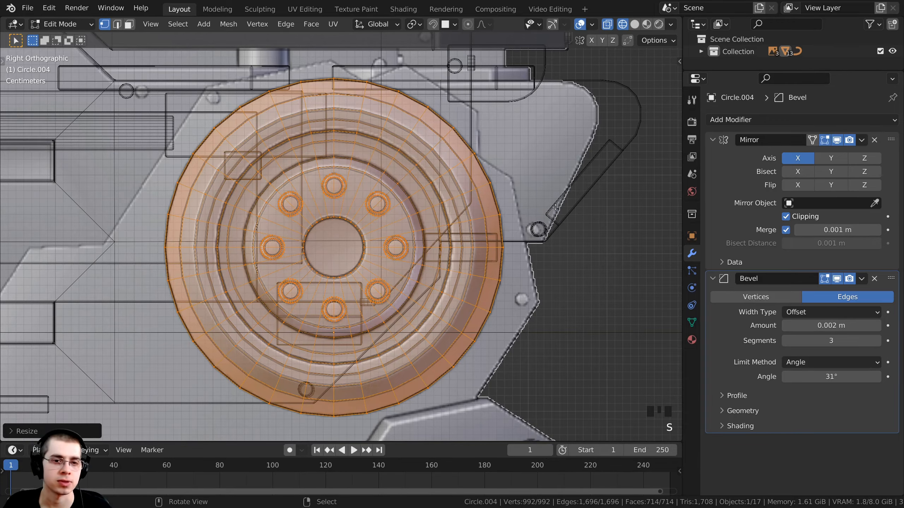
- In the top view, move the hip joint mesh outward about 0.18 m along the X axis to match the reference
key("KP_7")
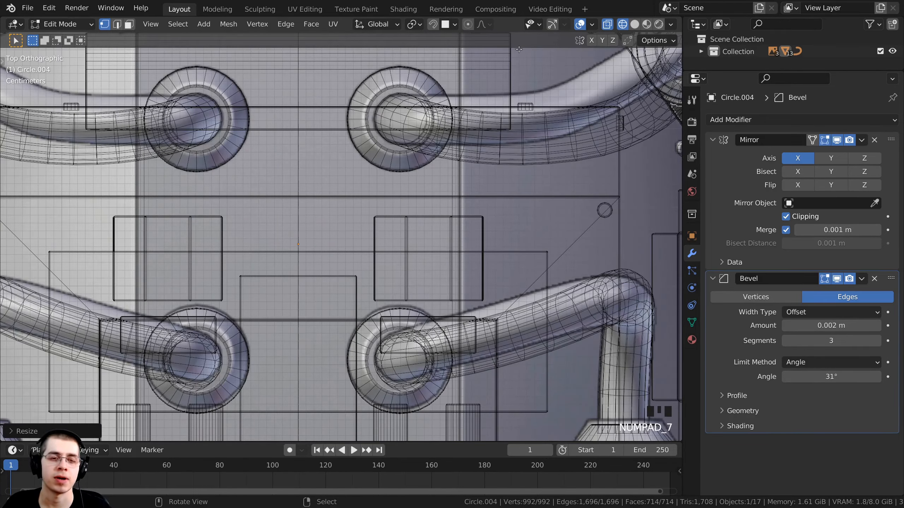
scroll(519, 49, "down", 3)
middle_click_drag(519, 49, 254, 224, "shift")
scroll(281, 225, "up", 2)
middle_click_drag(446, 224, 356, 213, "shift")
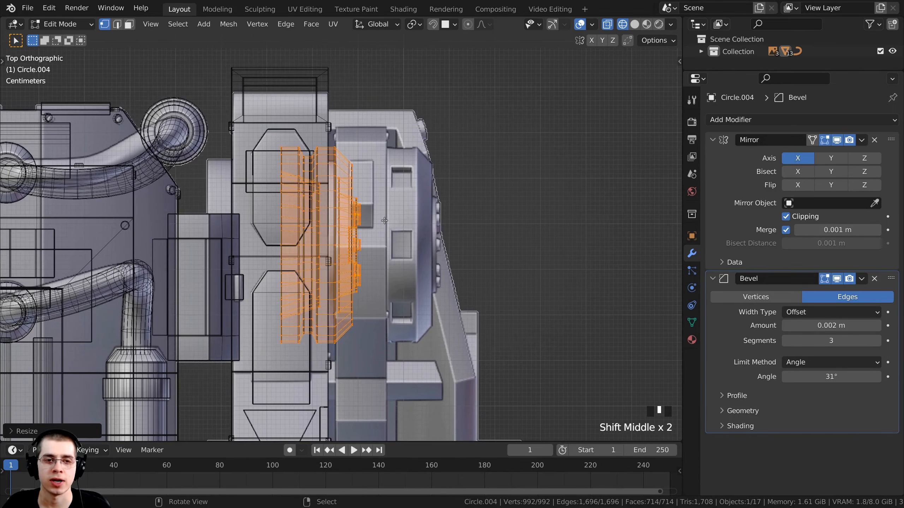
scroll(355, 211, "up", 1)
key("g")
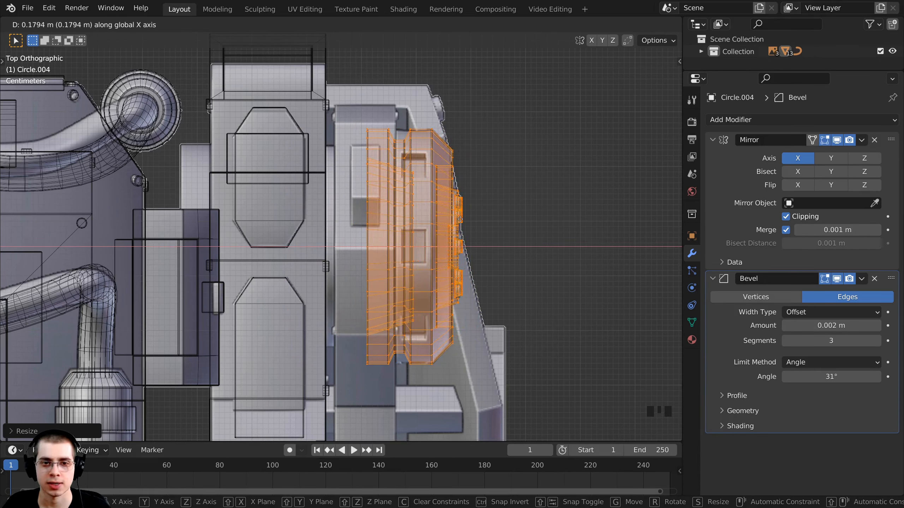
left_click(460, 220)
- Delete the vertices of the hip joint's inner rings, keeping only the outer disc with its bolts
scroll(366, 127, "up", 1)
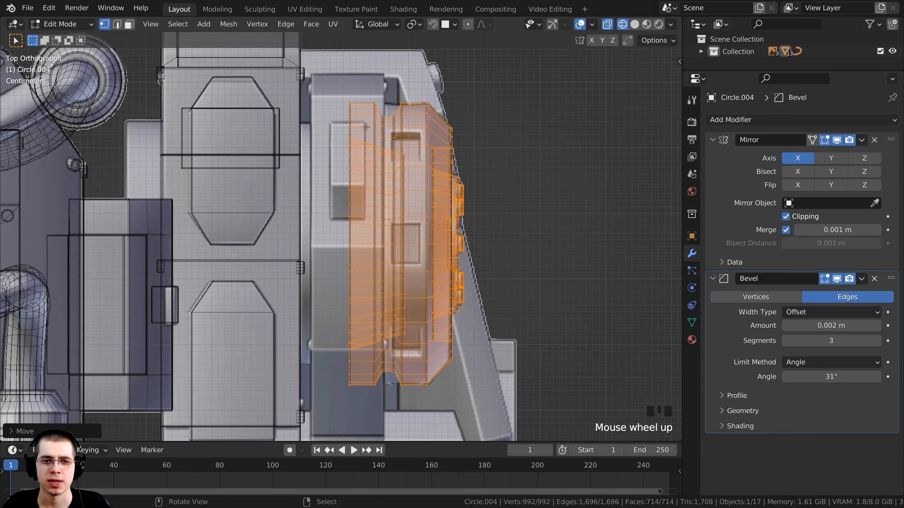
middle_click_drag(412, 282, 426, 288, "shift")
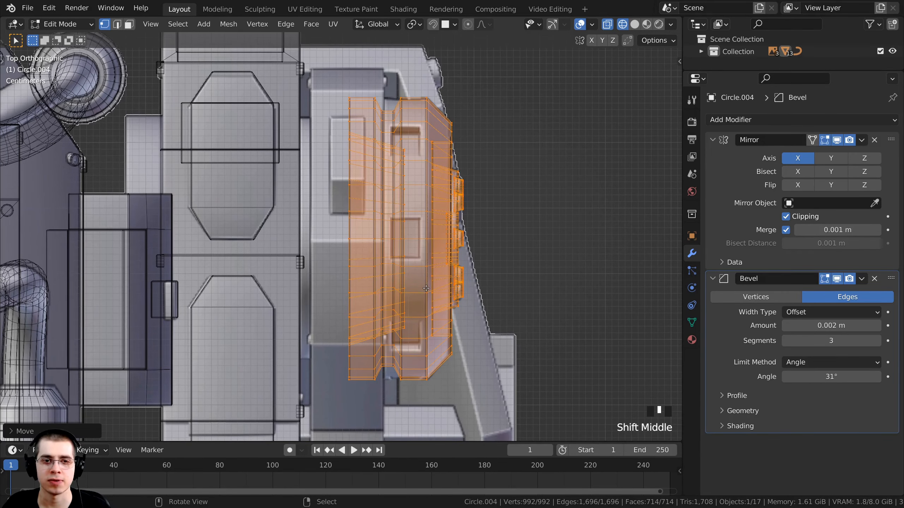
key("b")
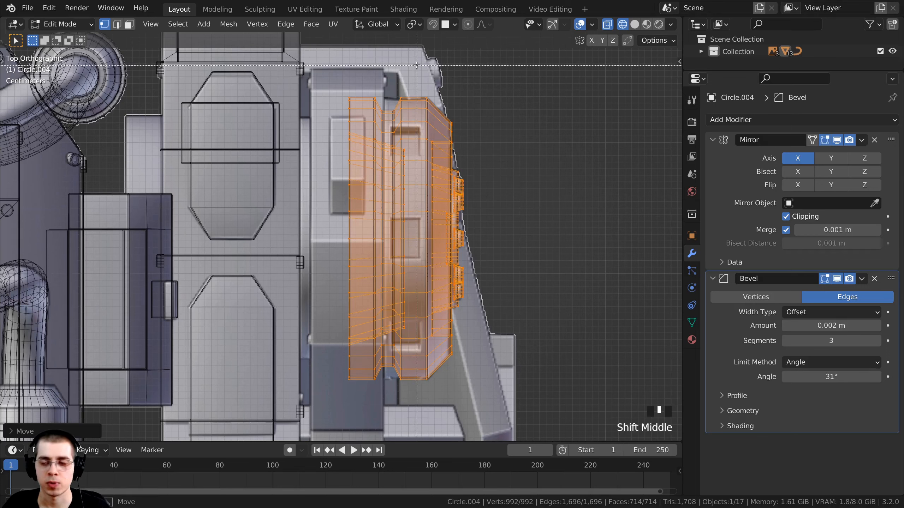
left_click_drag(418, 66, 421, 72)
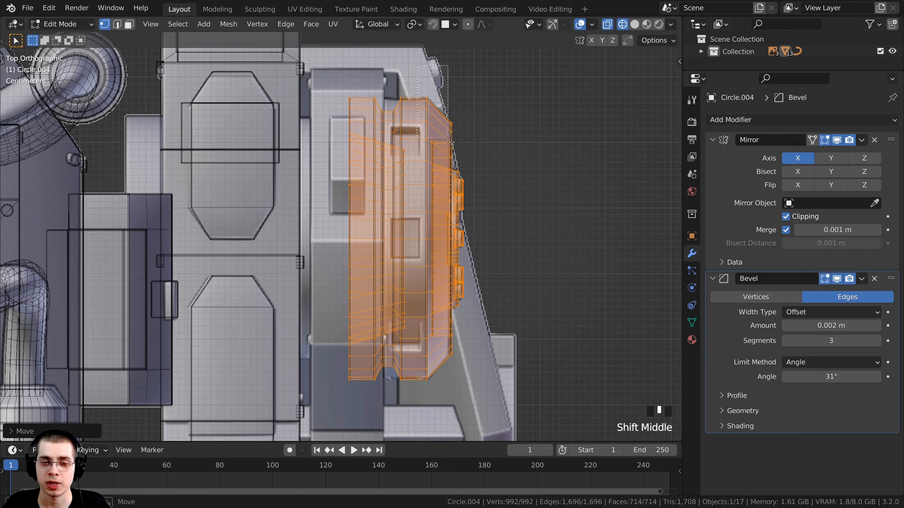
middle_click_drag(451, 142, 515, 413, "shift")
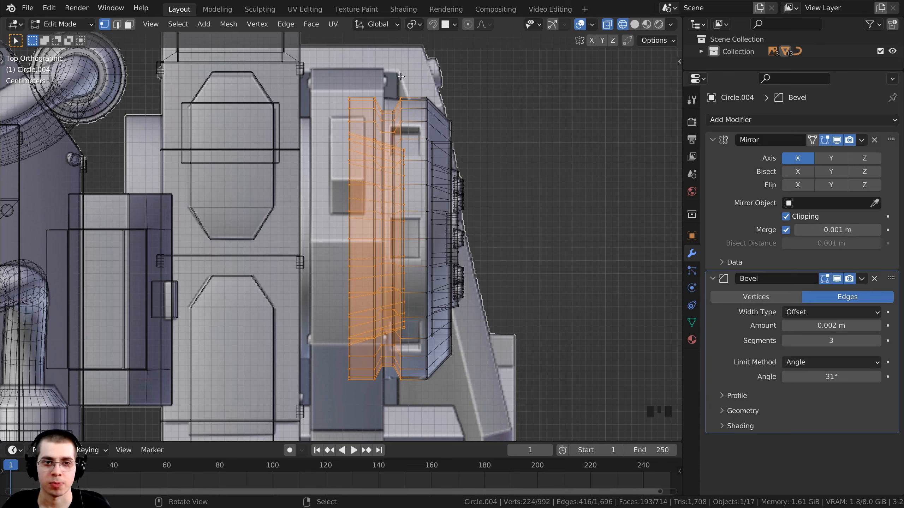
key("x")
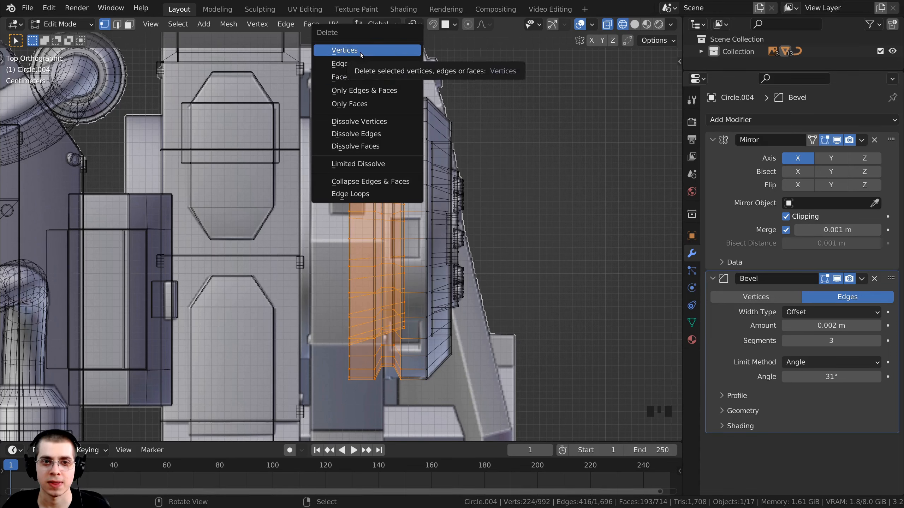
left_click(360, 53)
scroll(420, 137, "up", 2)
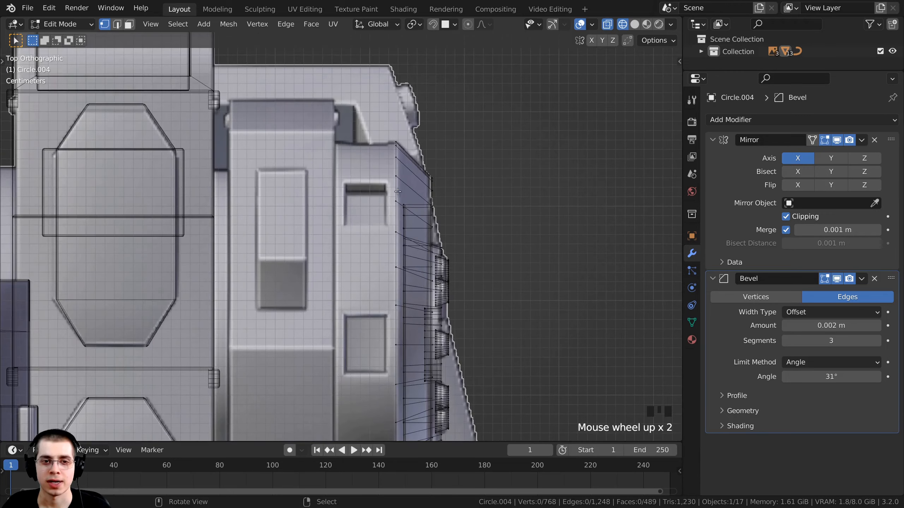
scroll(395, 175, "up", 1)
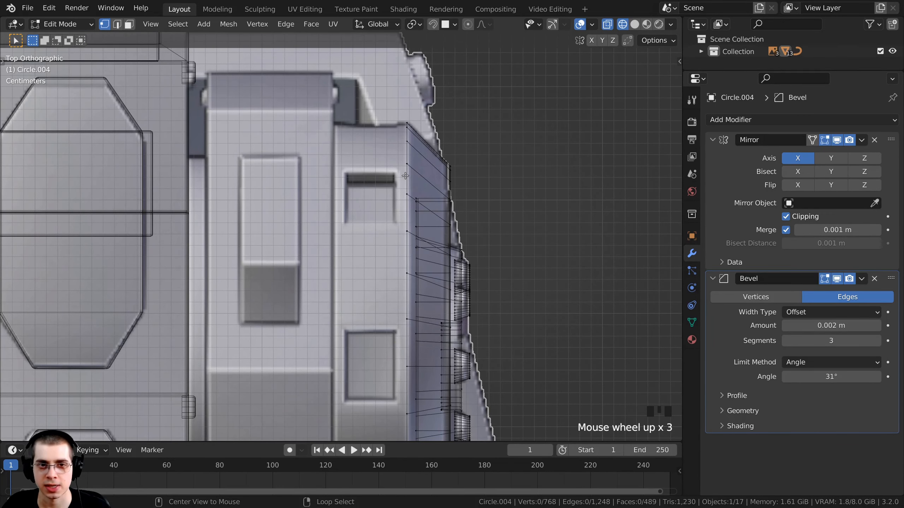
- Select the hip joint disc's inner edge loop and extrude it about 0.06 m inward along the X axis to the reference edge
right_click(405, 175, "alt")
middle_click_drag(452, 209, 455, 178, "shift")
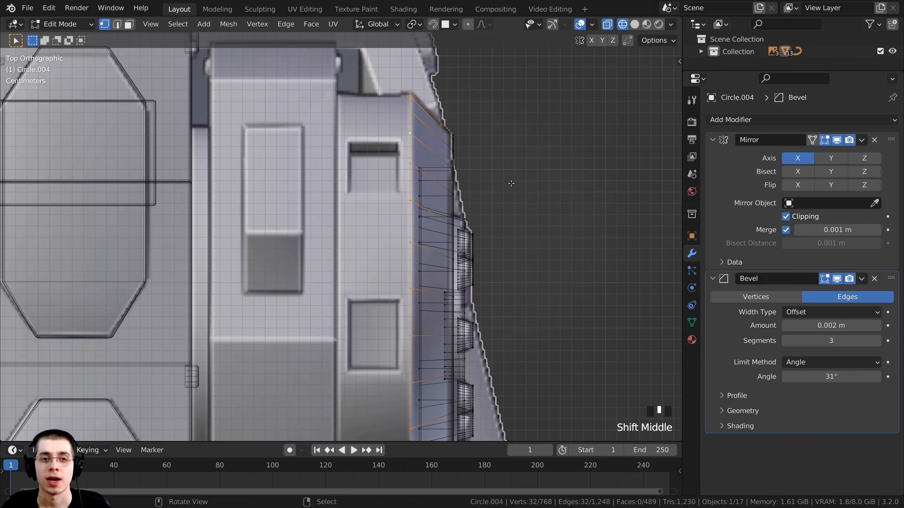
key("e")
key("x")
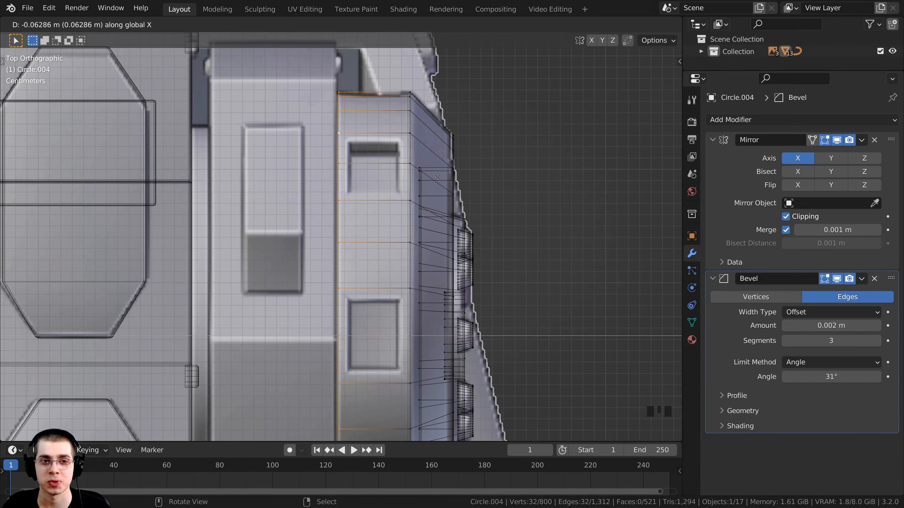
left_click(436, 178)
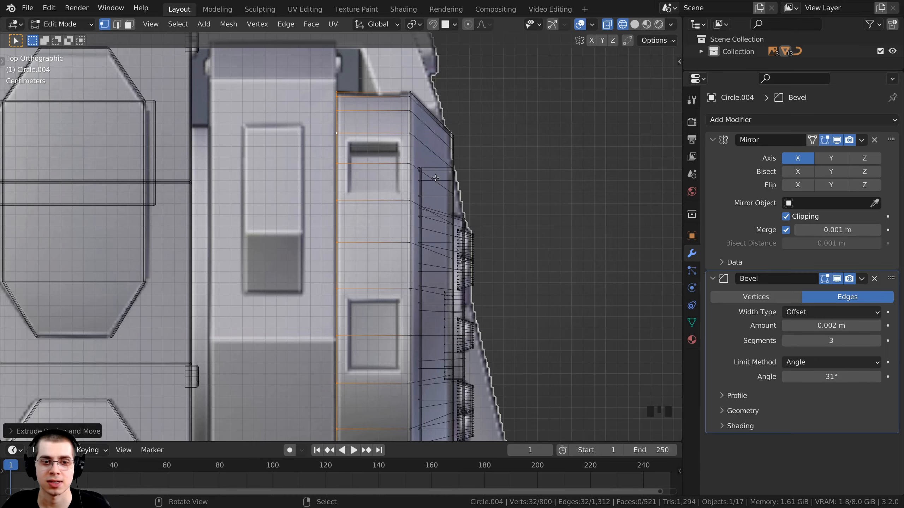
- Switch the viewport to solid shading and fill the open inner side of the hip joint disc with a face
scroll(418, 261, "down", 2)
middle_click_drag(418, 248, 441, 217, "shift")
key("z")
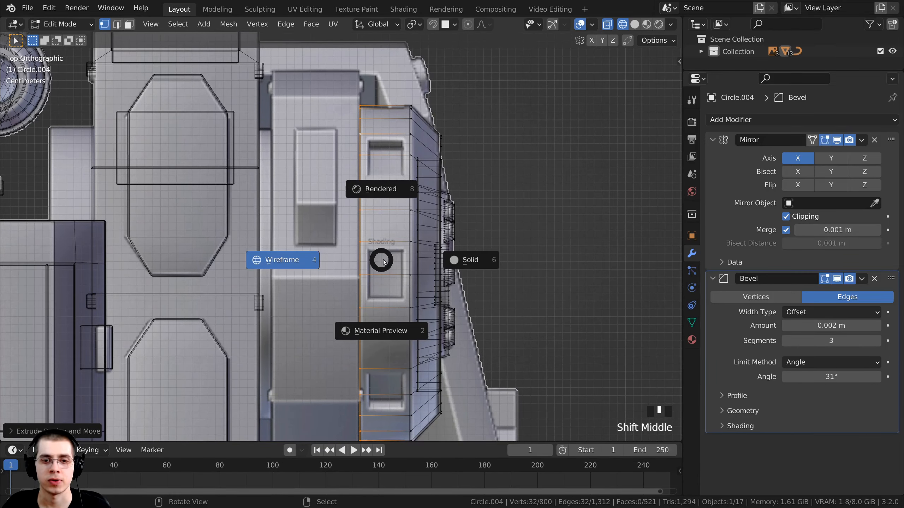
left_click(488, 264)
scroll(488, 264, "down", 4)
mouse_move(488, 264)
middle_mouse_down()
mouse_move(423, 208)
mouse_move(307, 199)
mouse_move(298, 217)
mouse_move(313, 216)
middle_mouse_up()
middle_click_drag(313, 216, 242, 384, "shift")
scroll(377, 192, "down", 2)
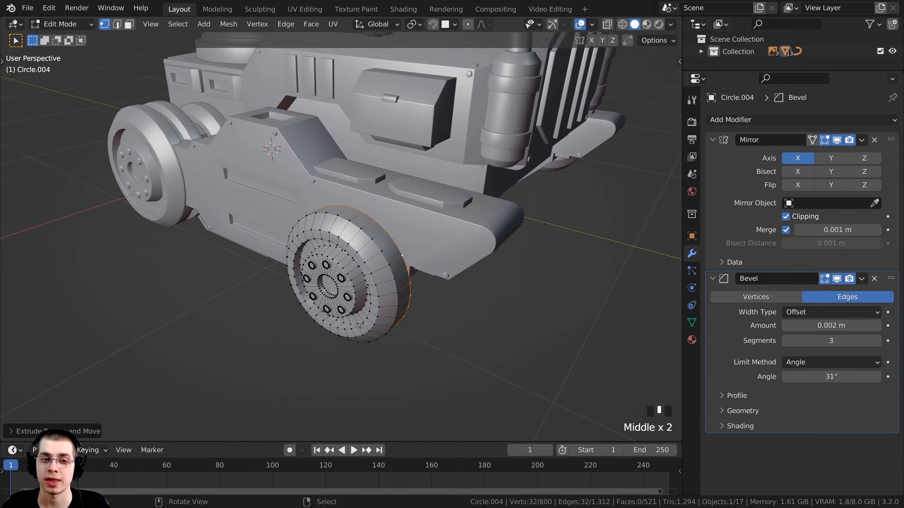
middle_click_drag(359, 327, 337, 262)
middle_click_drag(370, 262, 310, 259)
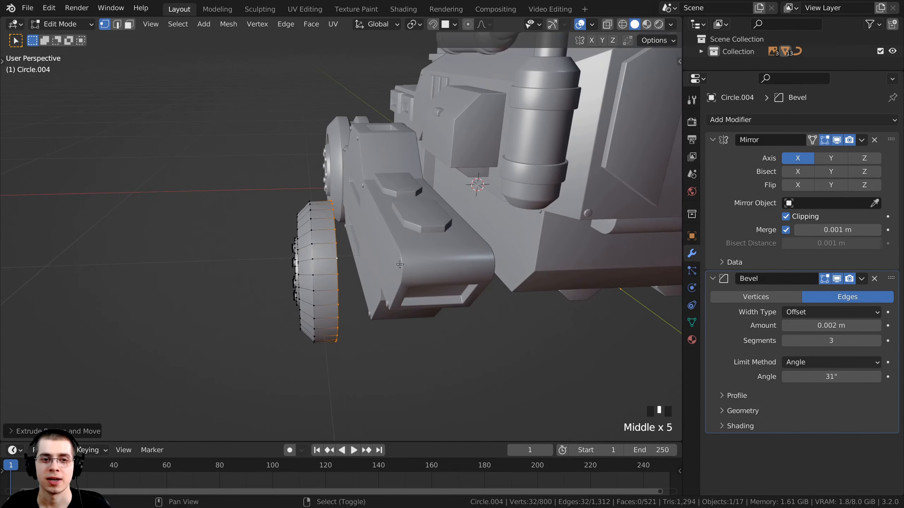
middle_click_drag(400, 264, 266, 246)
scroll(402, 246, "up", 2)
middle_click_drag(413, 206, 548, 233)
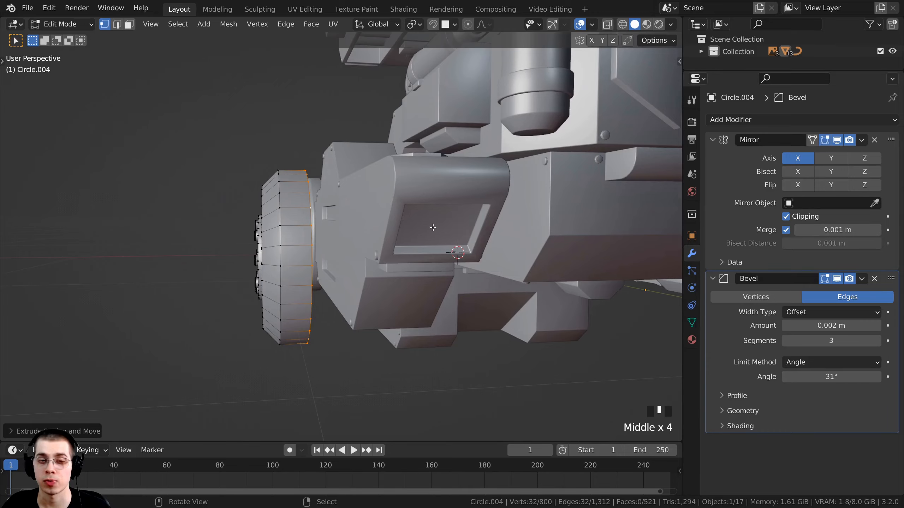
middle_click_drag(433, 228, 364, 203)
scroll(365, 203, "up", 2)
key("f")
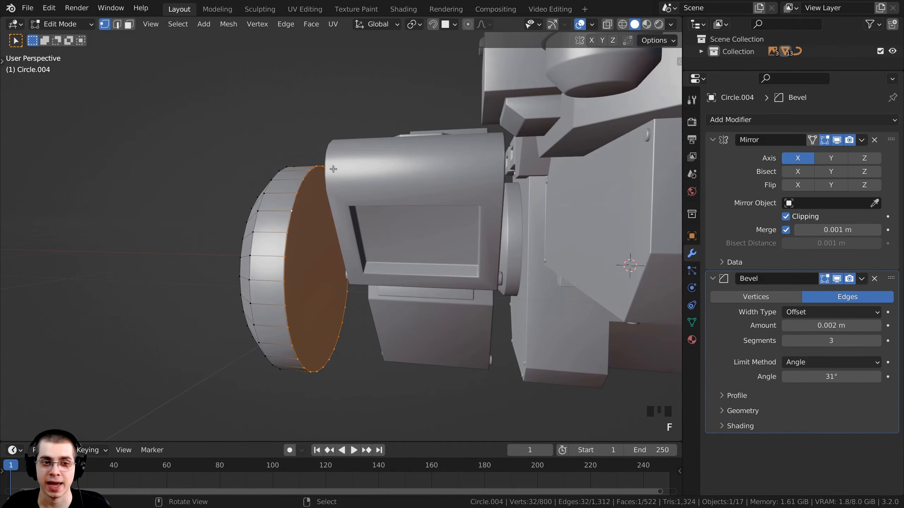
- In face select mode, select the first two pairs of adjacent faces on the disc's new outer rim, separated by two unselected faces
middle_click_drag(331, 253, 290, 186)
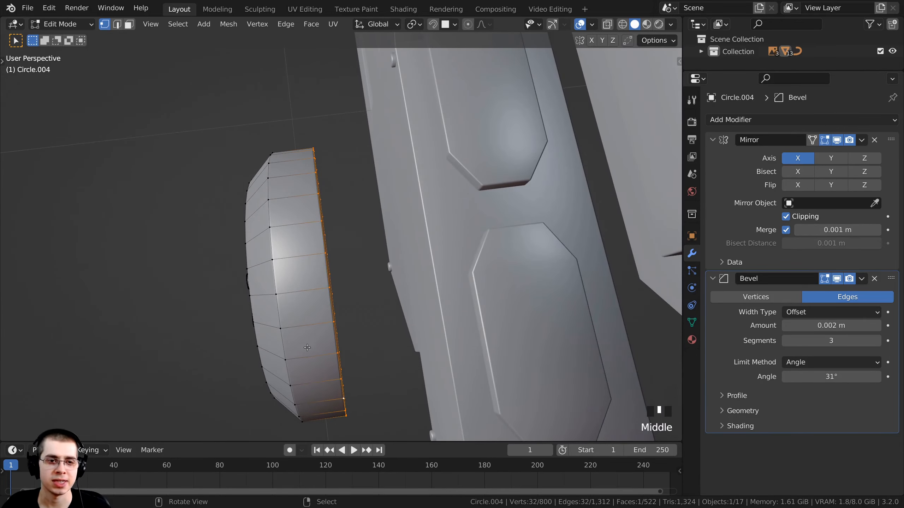
middle_click_drag(307, 347, 350, 241)
scroll(409, 270, "down", 3)
scroll(349, 240, "up", 1)
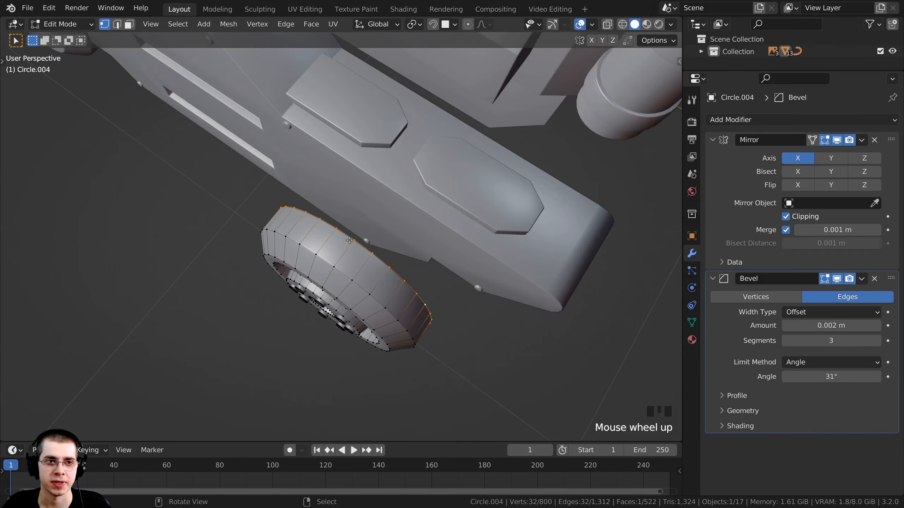
left_click(129, 25)
middle_click_drag(222, 207, 311, 227)
scroll(364, 253, "up", 2)
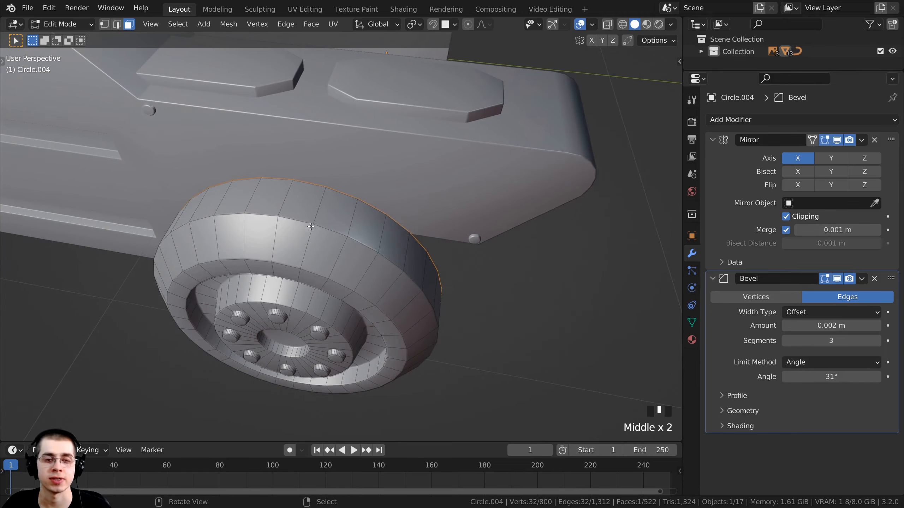
middle_click_drag(258, 339, 259, 252)
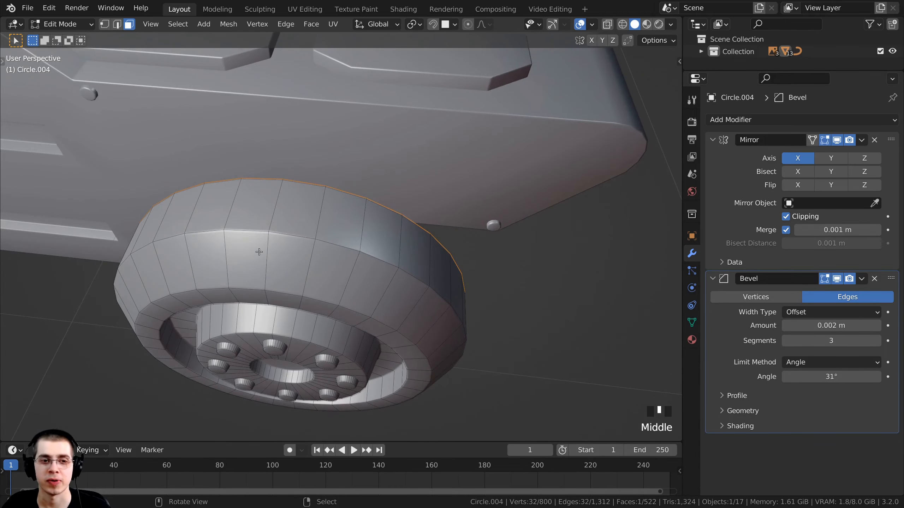
right_click(260, 208)
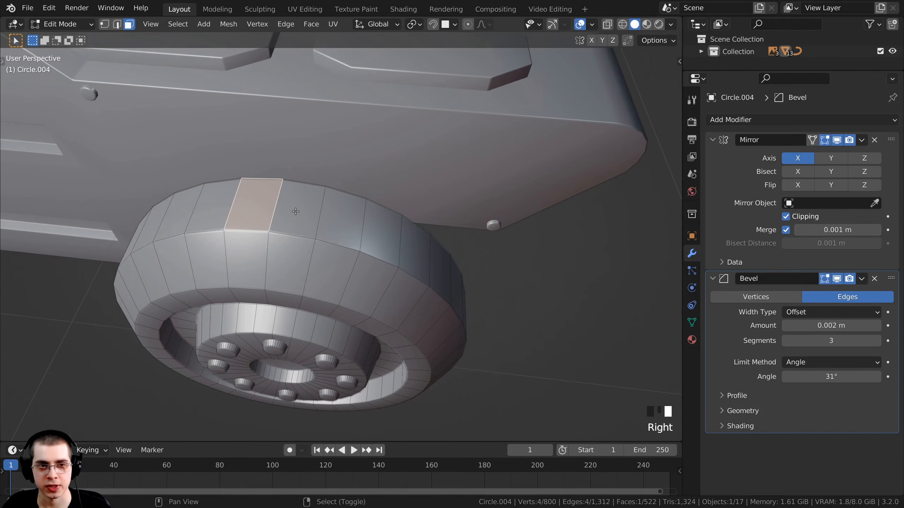
middle_click_drag(296, 210, 309, 242)
right_click(355, 235, "shift")
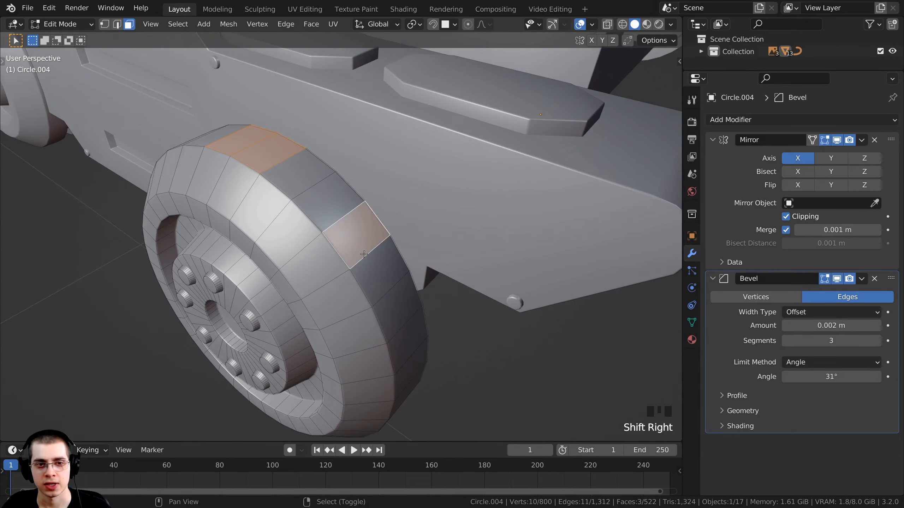
right_click(379, 272, "shift")
- Add two more face pairs on the front part of the rim to the selection, keeping the two-face spacing
middle_click_drag(288, 279, 359, 164)
scroll(360, 163, "up", 2)
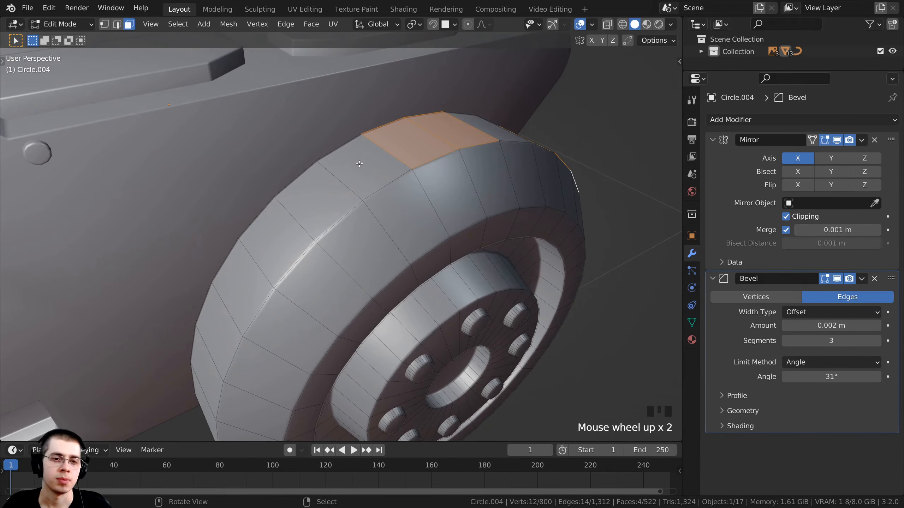
right_click(278, 241, "shift")
right_click(242, 277, "shift")
scroll(241, 276, "down", 3)
middle_click_drag(256, 274, 306, 213)
scroll(351, 228, "up", 1)
right_click(299, 235, "shift")
right_click(301, 274, "shift")
scroll(315, 298, "down", 1)
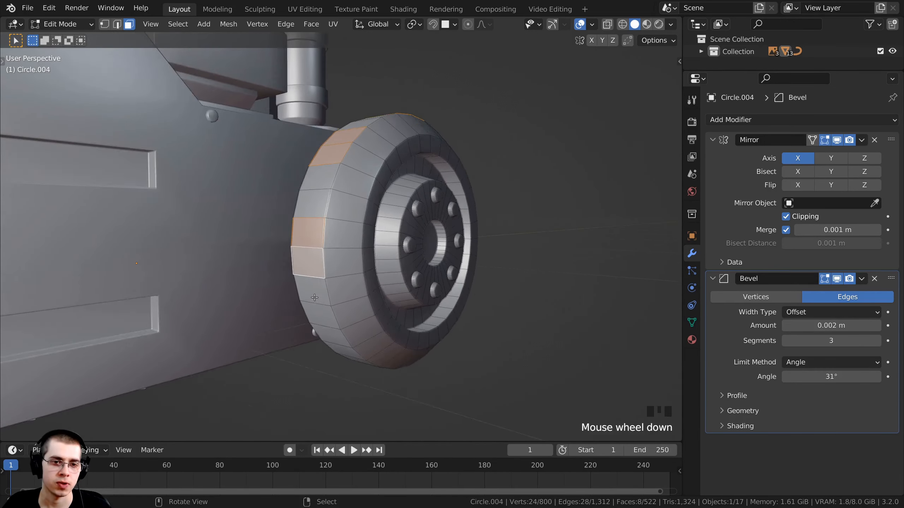
- Extend the selection with another two face pairs along the underside of the rim, again skipping two faces between them
middle_click_drag(315, 297, 246, 206, "shift")
scroll(285, 198, "up", 1)
right_click(277, 254, "shift")
right_click(284, 275, "shift")
right_click(309, 263, "shift")
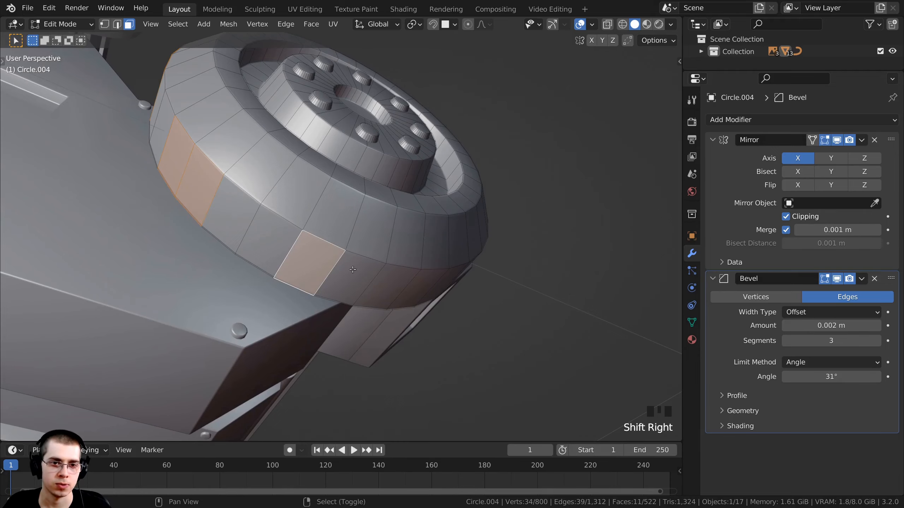
right_click(342, 279, "shift")
- Select the last two face pairs on the rim so the alternating two-face pattern goes all the way around
middle_click_drag(342, 278, 374, 287)
right_click(361, 269, "shift")
right_click(370, 269, "shift")
right_click(322, 303, "shift")
right_click(379, 284, "shift")
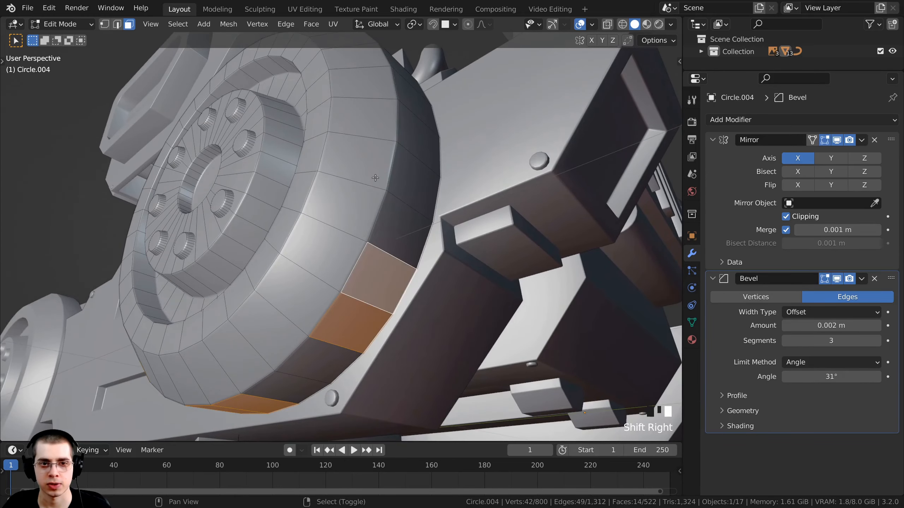
middle_click_drag(376, 178, 367, 229)
right_click(364, 246, "shift")
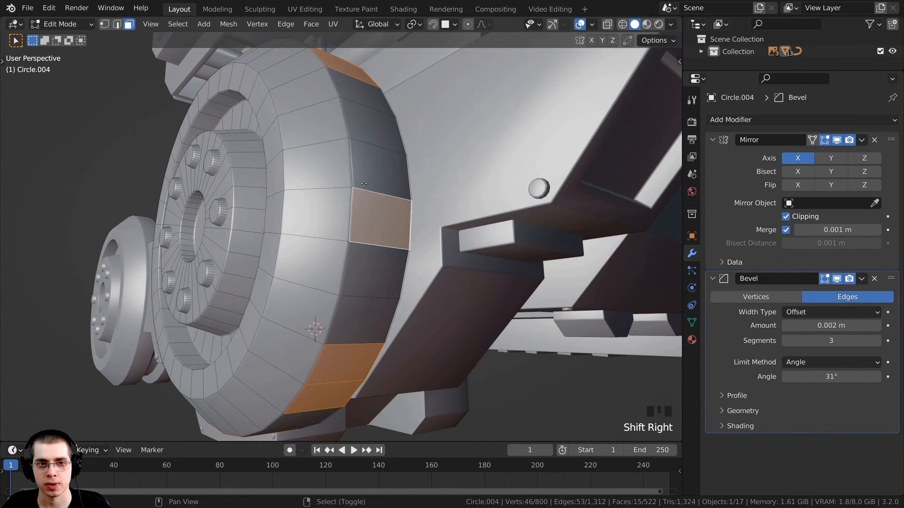
right_click(366, 200, "shift")
- Inset the selected rim face pairs by about 0.01 m with the Individual option off
scroll(367, 199, "down", 2)
middle_click_drag(366, 199, 466, 190)
scroll(470, 188, "up", 3)
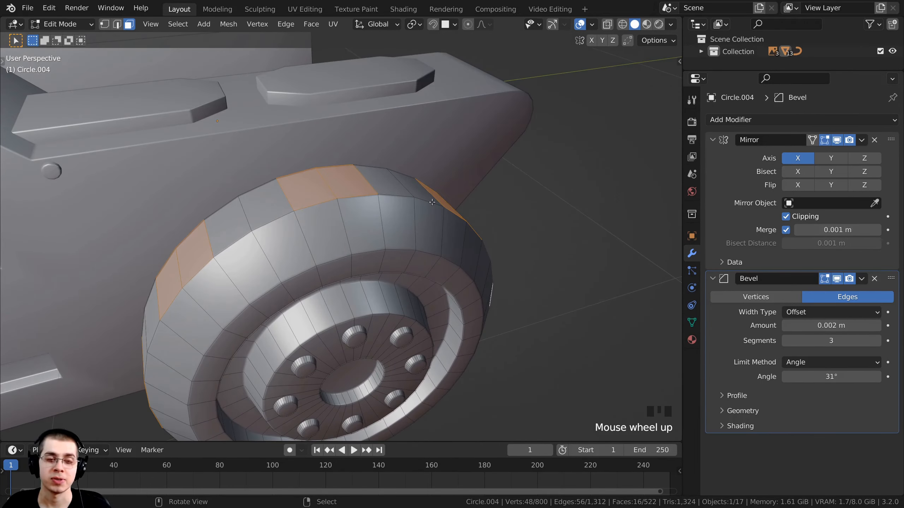
middle_click_drag(397, 222, 462, 241, "shift")
scroll(462, 242, "up", 2)
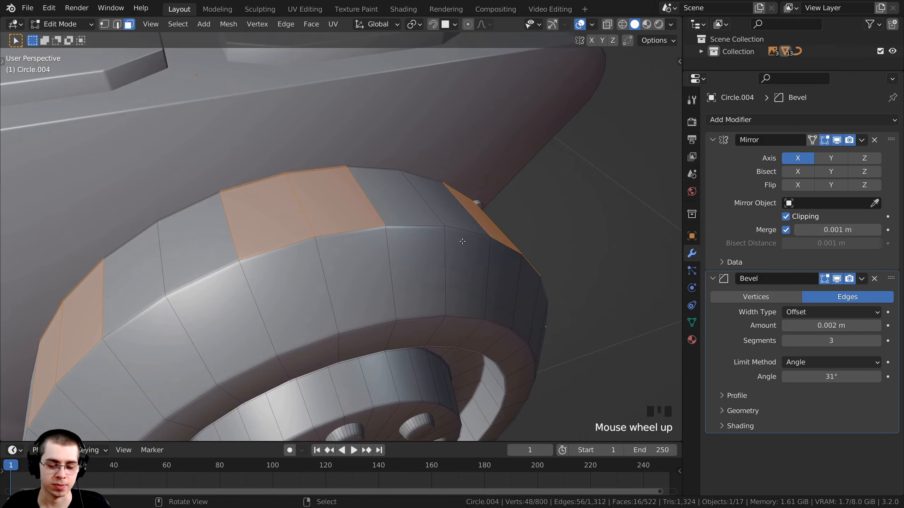
key("i")
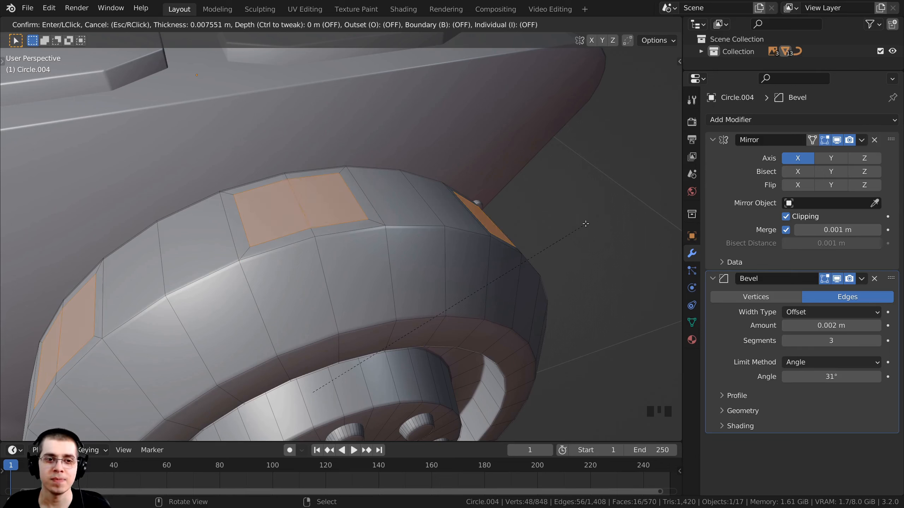
key("i")
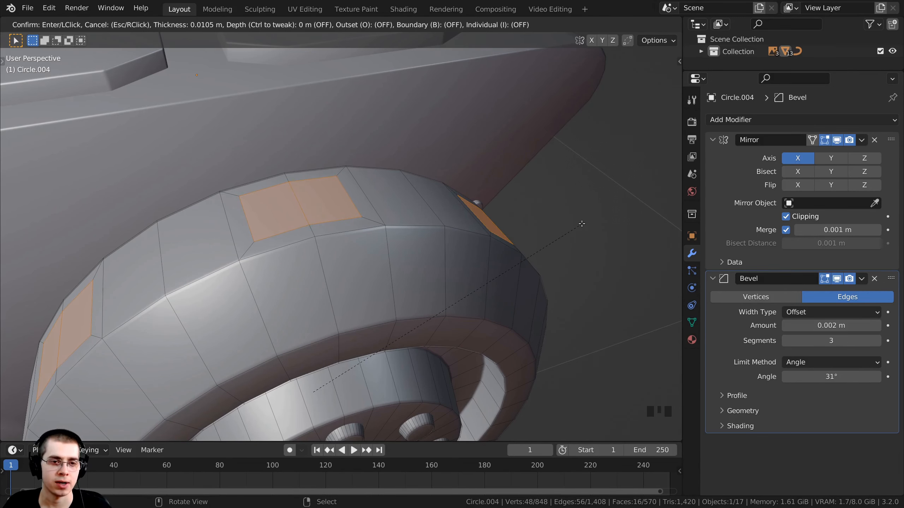
left_click(582, 224)
- Extrude the inset faces and scale them to about 0.93 with X locked, sinking recesses into the rim
scroll(313, 212, "down", 2)
middle_click_drag(314, 212, 440, 257)
scroll(472, 257, "up", 1)
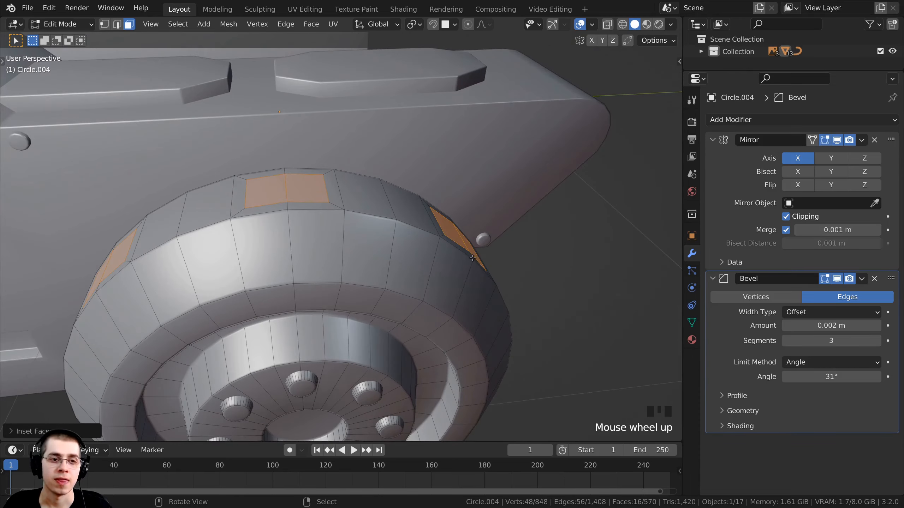
key("e")
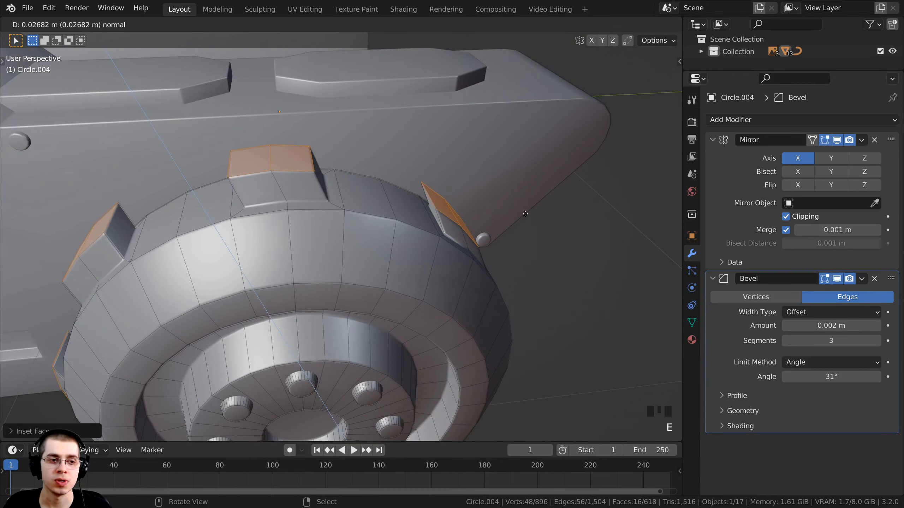
left_click(545, 203)
key("s")
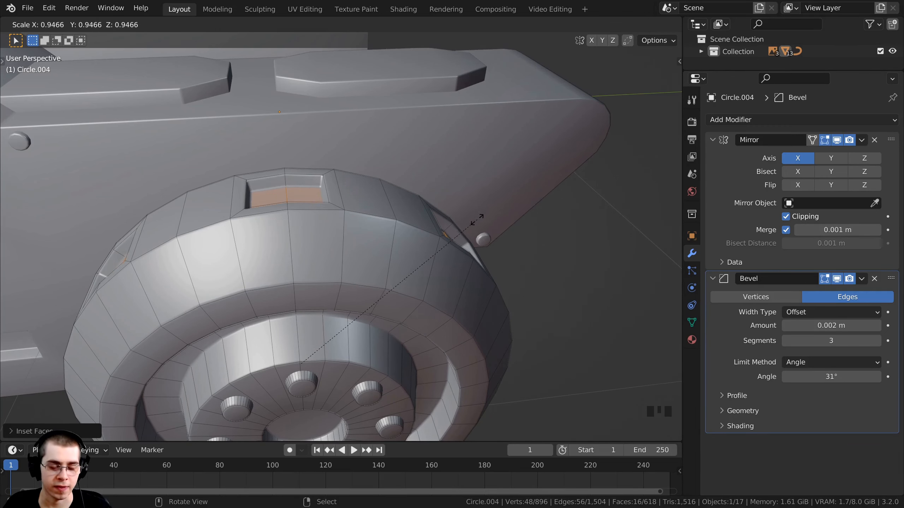
key("shift+x")
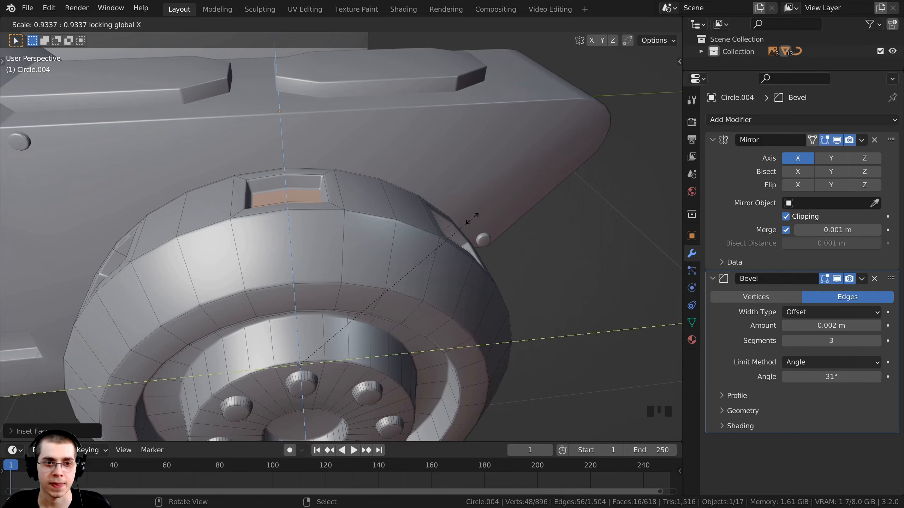
left_click(472, 218)
scroll(471, 218, "down", 4)
middle_click_drag(395, 250, 413, 230)
scroll(413, 230, "up", 3)
key("s")
key("x")
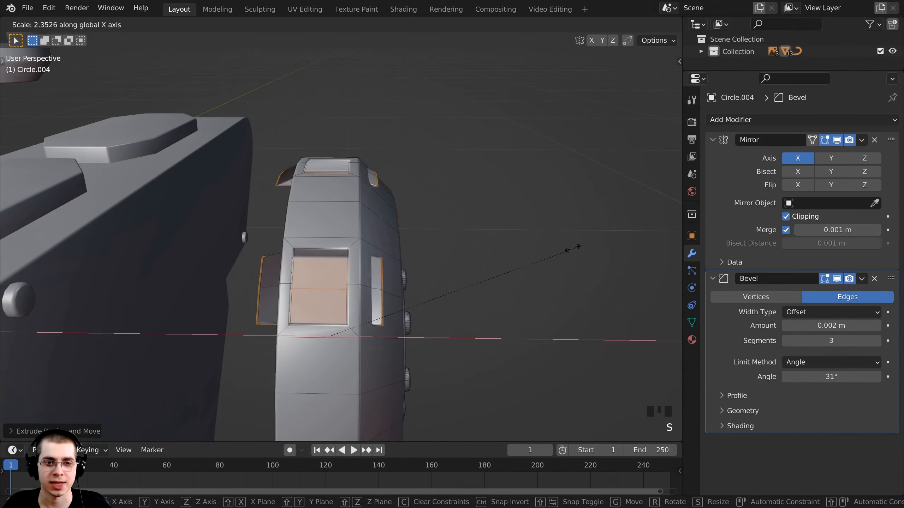
right_click(89, 224)
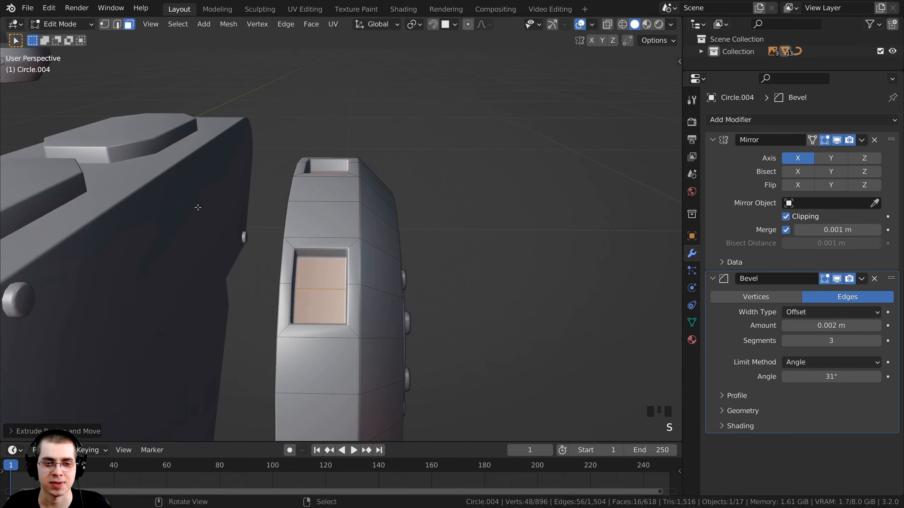
- Return to Object Mode, deselect everything and review the recessed hip joint together with the robot's body
middle_click_drag(213, 214, 229, 236)
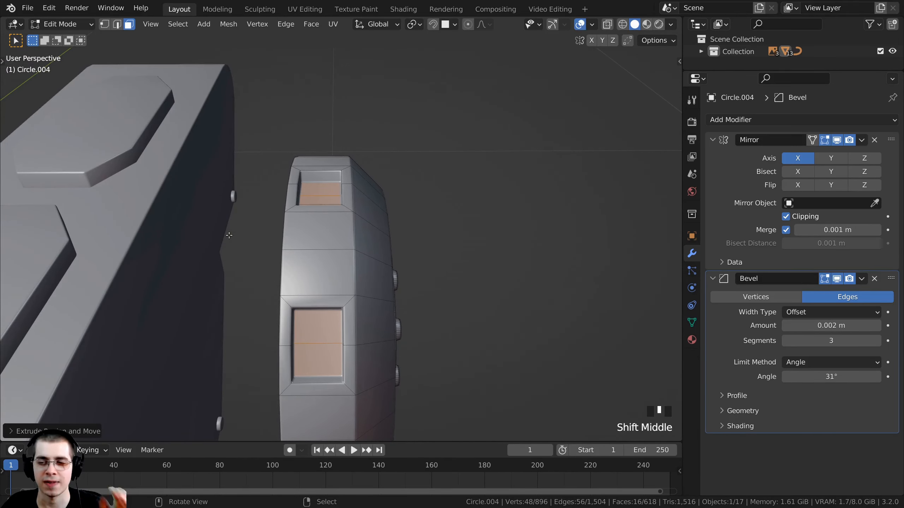
middle_click_drag(391, 251, 320, 200)
scroll(320, 199, "down", 2)
middle_click_drag(431, 270, 455, 249)
key("Tab")
key("a")
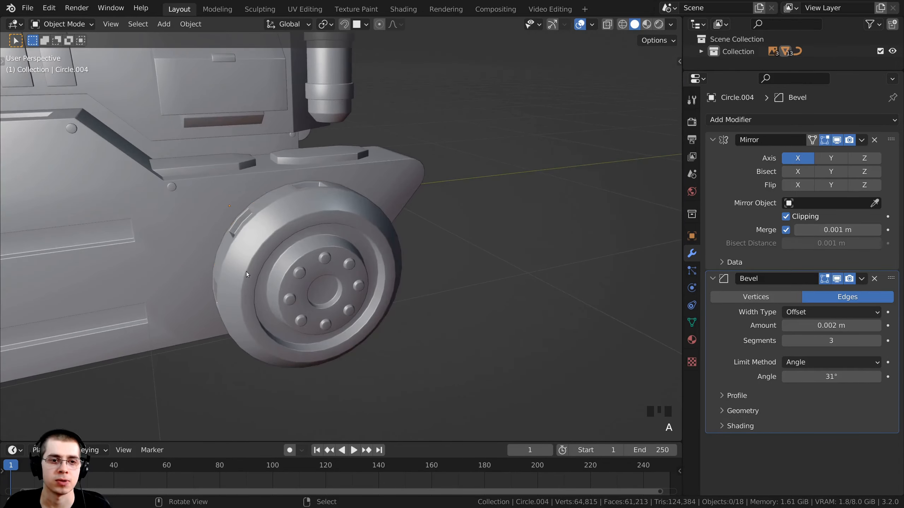
middle_click_drag(246, 271, 456, 294)
scroll(198, 182, "down", 2)
middle_click_drag(197, 182, 327, 187)
scroll(309, 185, "down", 3)
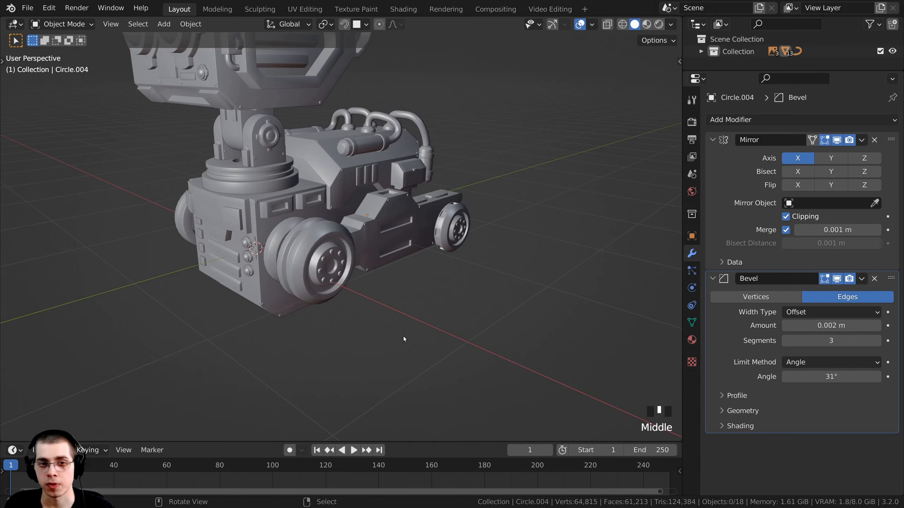
middle_click_drag(404, 336, 374, 274)
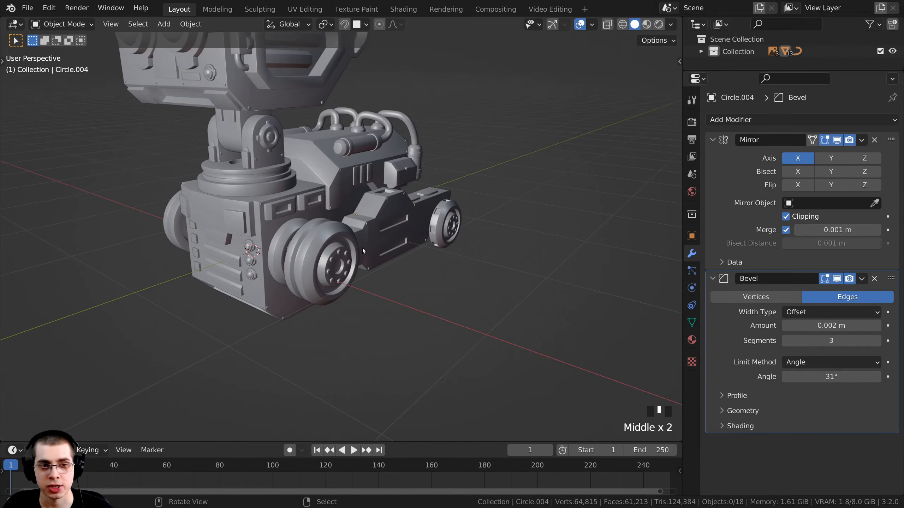
- Reset the 3D cursor to the world origin and add a cube mesh there
key("shift+c")
key("shift+c")
middle_click_drag(394, 306, 365, 278, "shift")
left_click(355, 280)
key("shift+c")
key("shift+a")
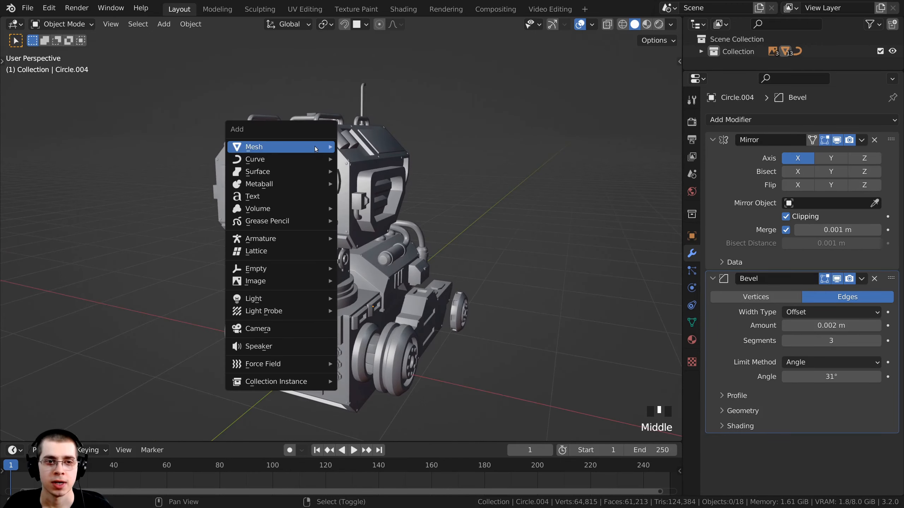
mouse_move(315, 147)
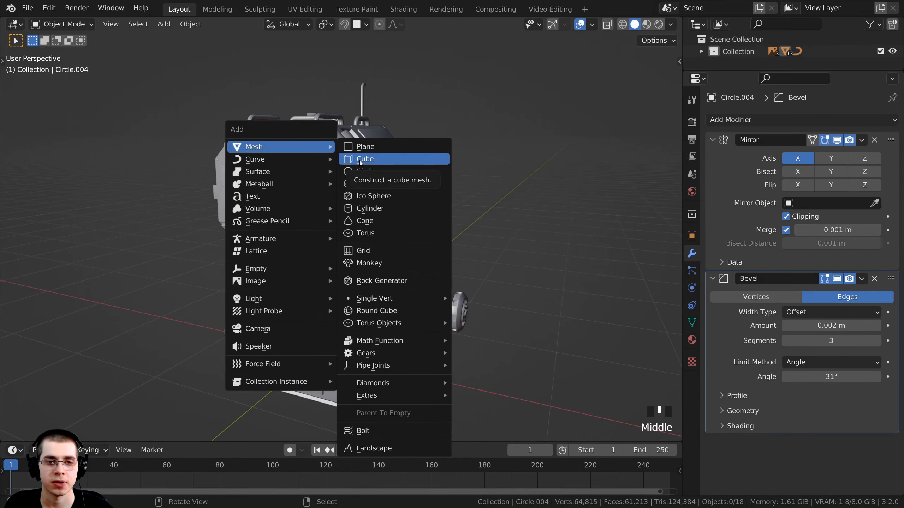
left_click(360, 160)
- Move the new cube along the Y axis to the rear half of the robot's body
scroll(357, 293, "down", 2)
middle_click_drag(358, 293, 379, 305)
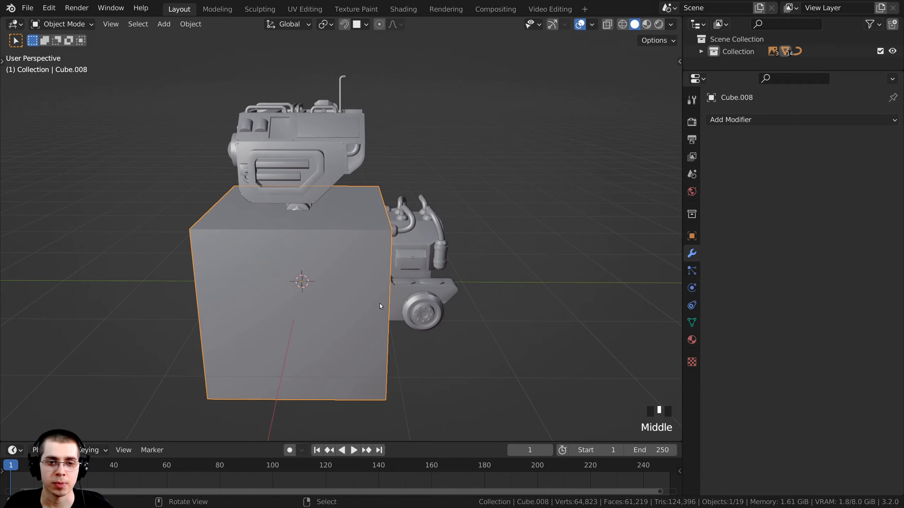
key("g")
key("y")
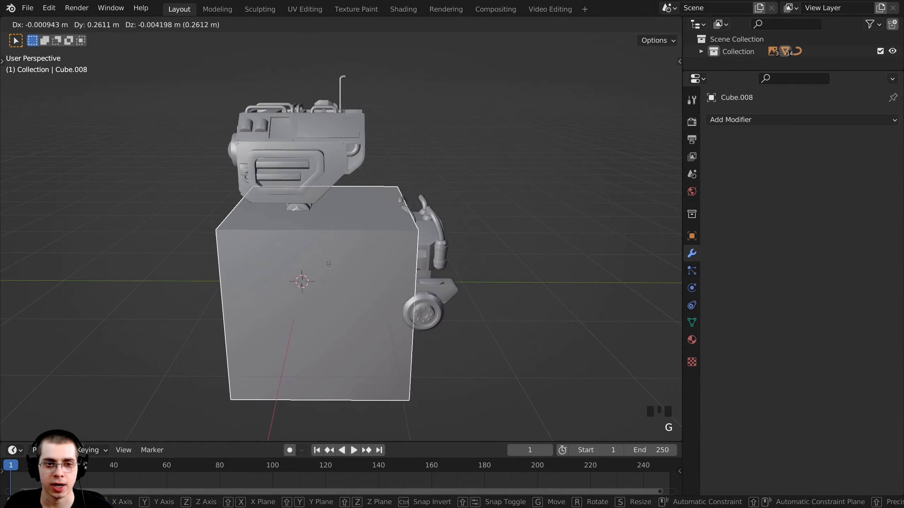
left_click(416, 257)
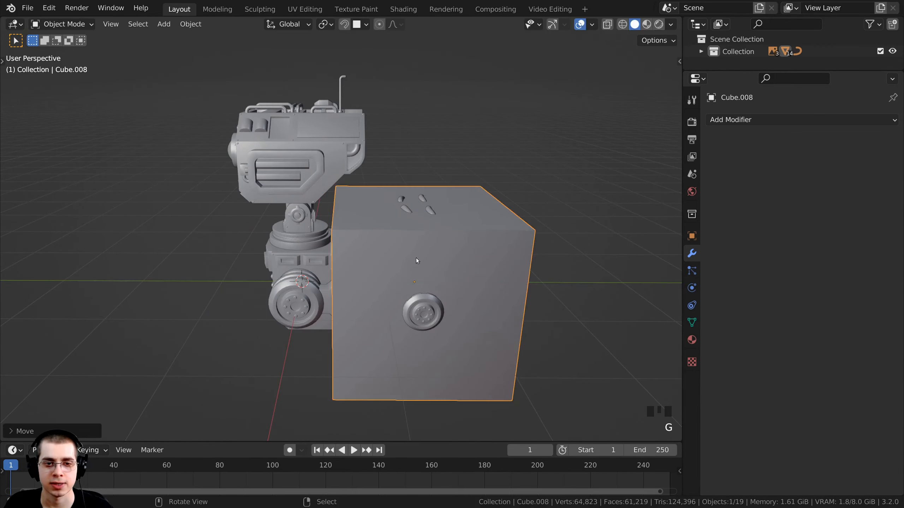
- In Edit Mode, move the cube's whole mesh out to the side of the body and rescale it
middle_click_drag(416, 258, 383, 230)
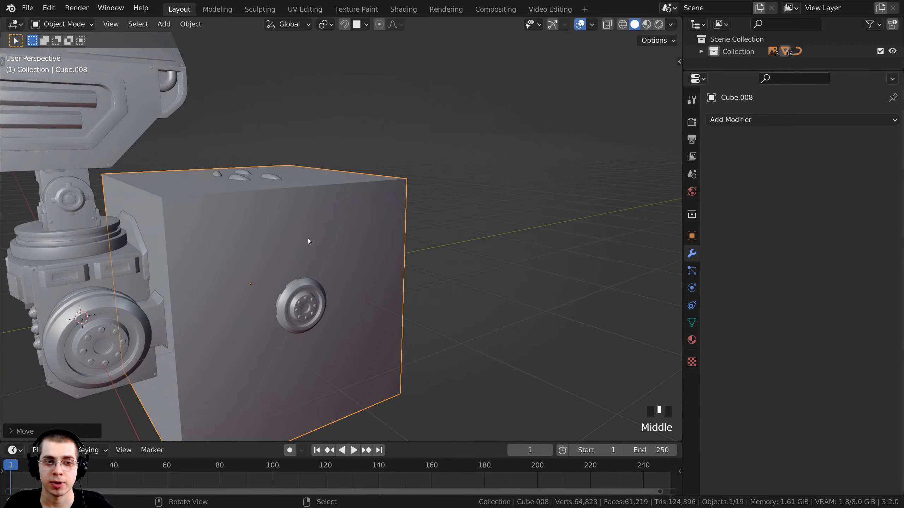
key("Tab")
middle_click_drag(308, 242, 337, 232)
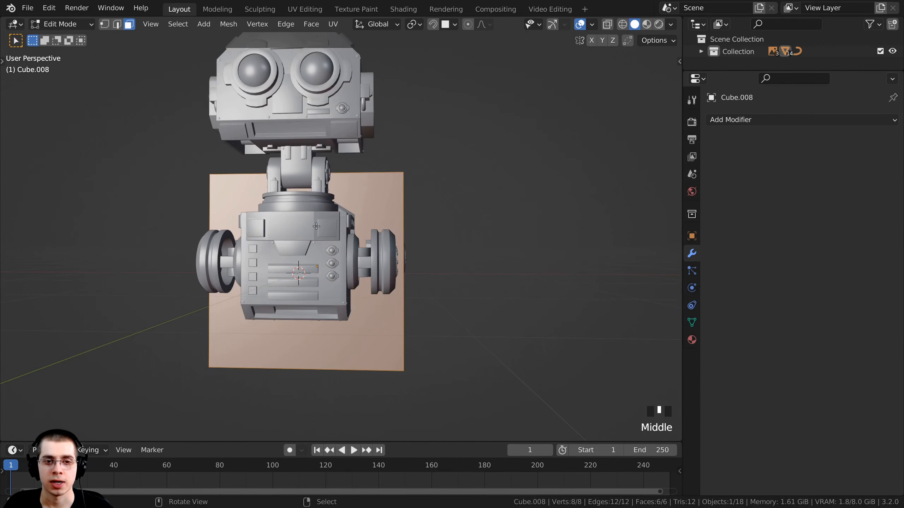
key("g")
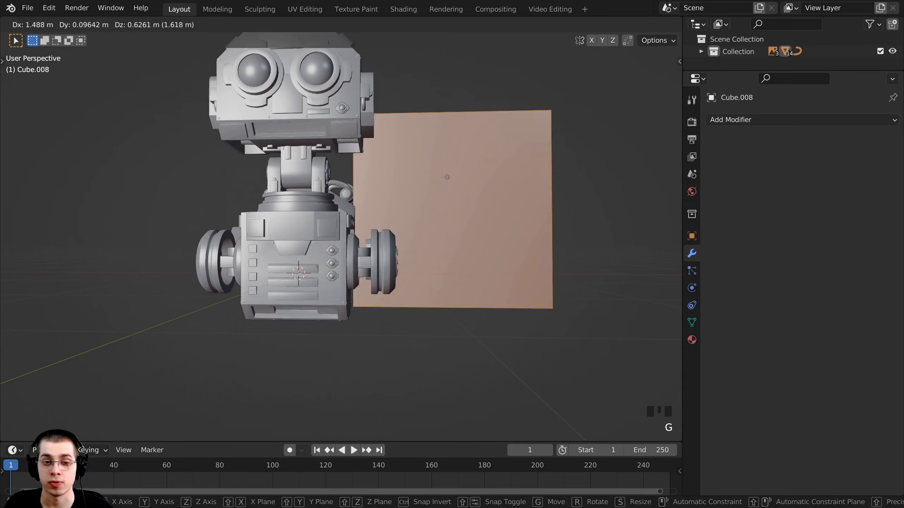
left_click(465, 194)
key("s")
left_click(554, 186)
- Scale the cube down to a small block, place it by the rear wheel and return to Object Mode
middle_click_drag(409, 185, 270, 286)
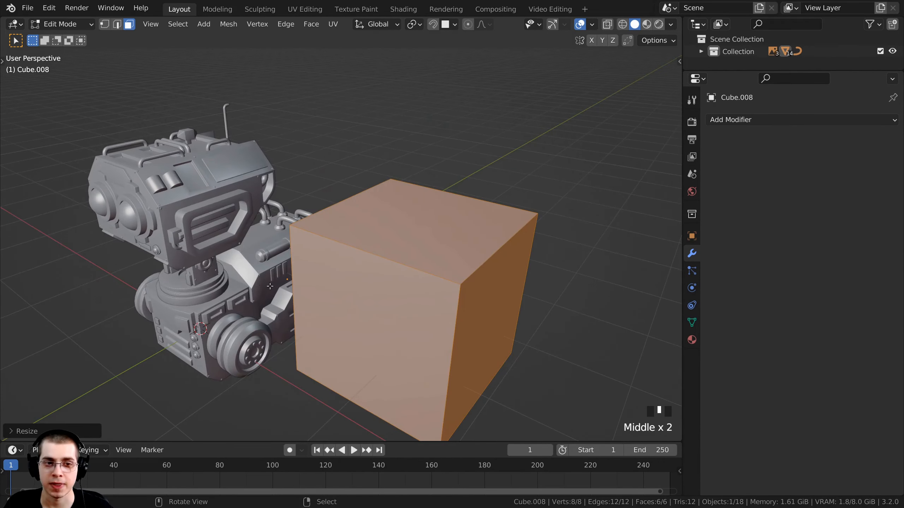
middle_click_drag(333, 286, 302, 242)
key("s")
left_click(423, 268)
key("g")
left_click(412, 246)
scroll(299, 241, "up", 1)
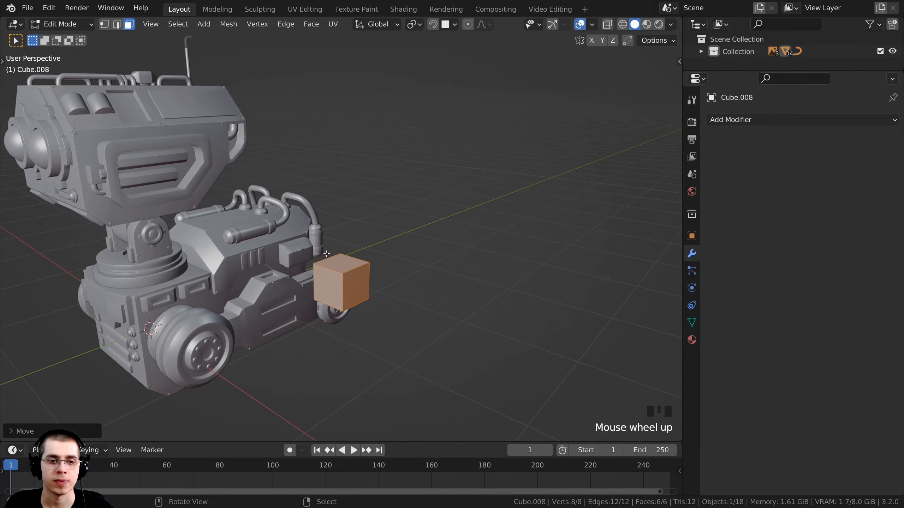
scroll(297, 239, "up", 1)
key("Tab")
scroll(362, 297, "up", 2)
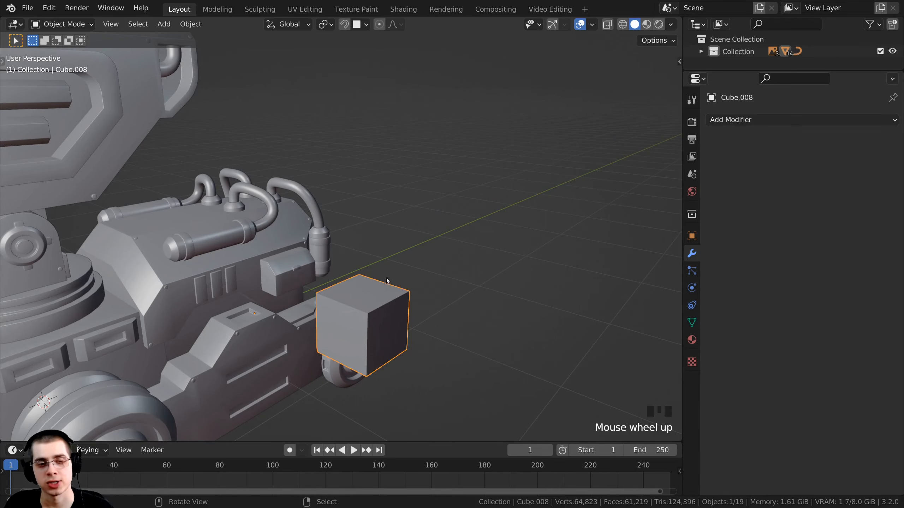
scroll(332, 254, "down", 2)
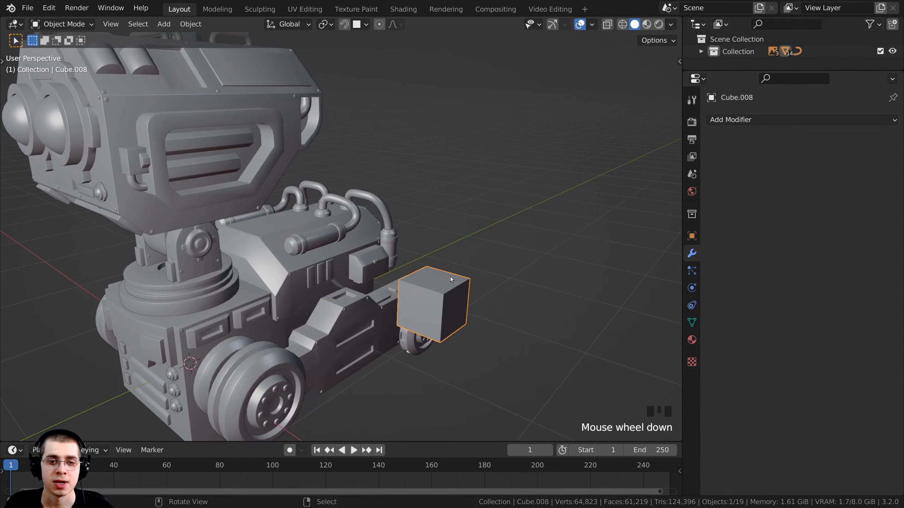
- Copy the head's Mirror and Bevel modifiers to the cube and select only the cube
right_click(264, 121, "shift")
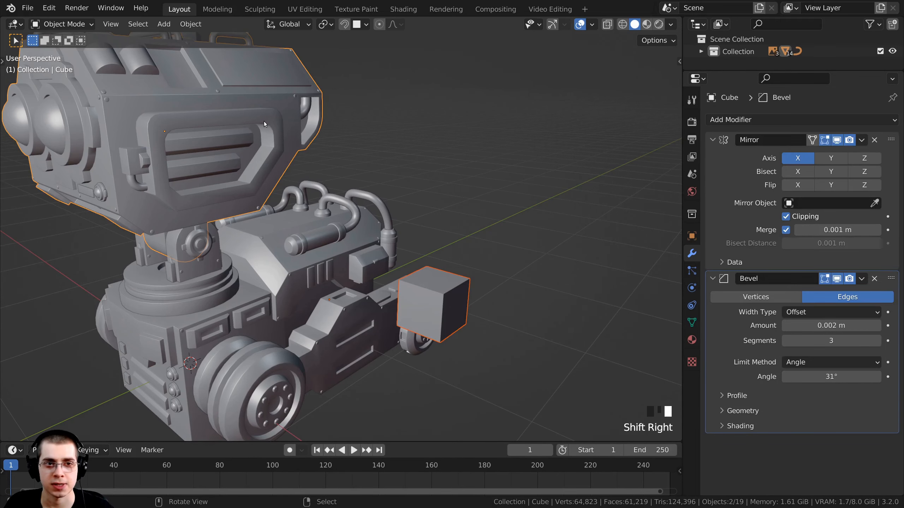
middle_click_drag(269, 123, 275, 136)
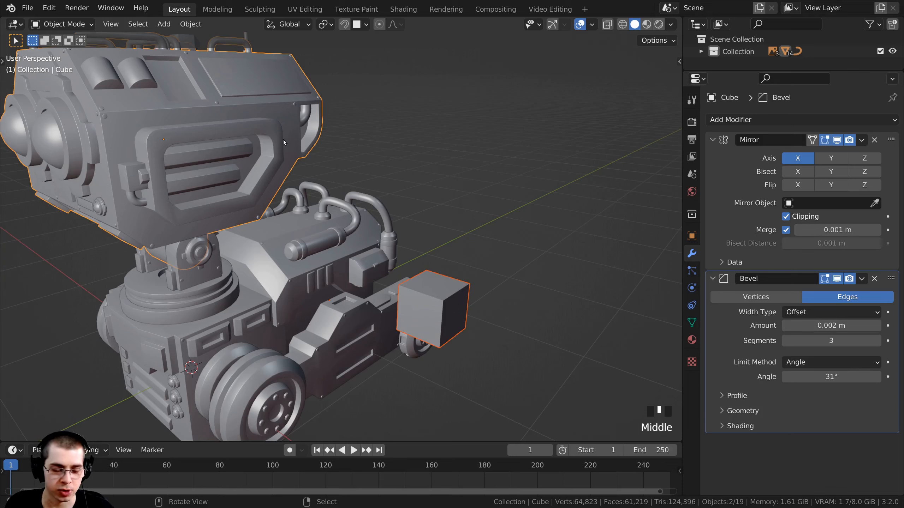
key("ctrl+l")
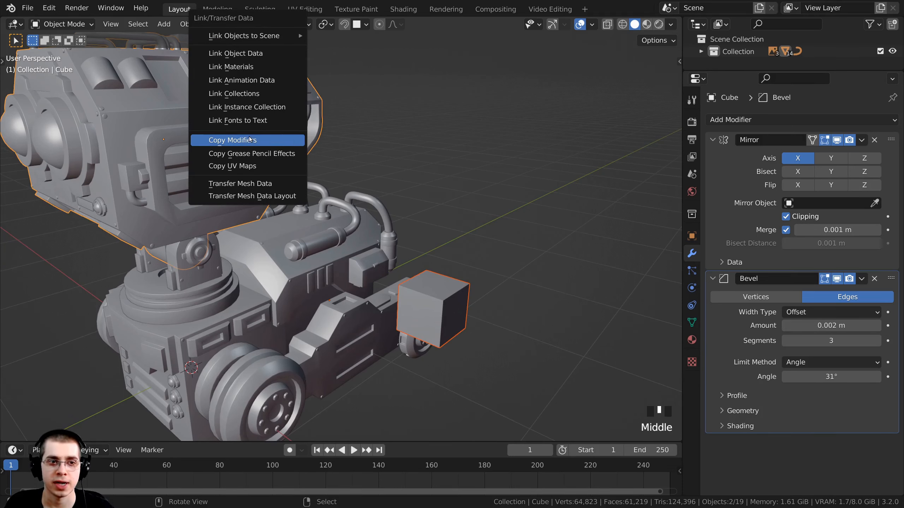
left_click(238, 141)
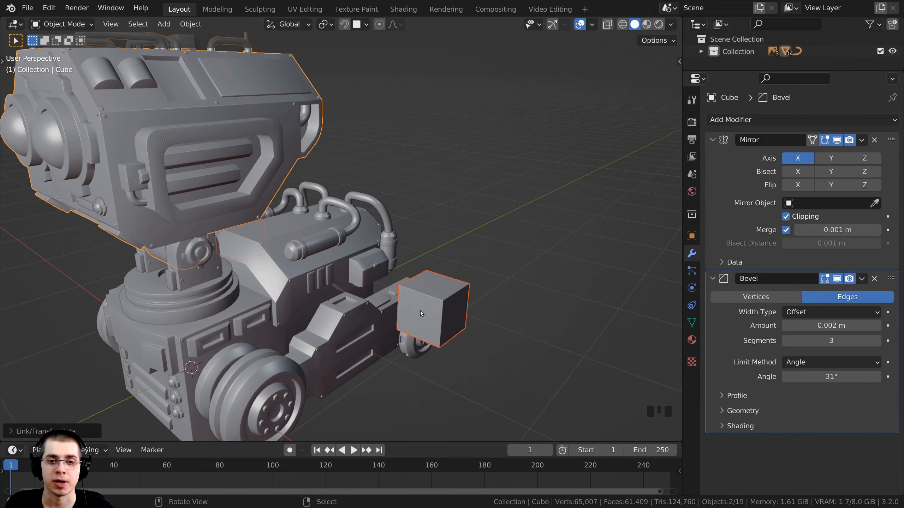
scroll(420, 311, "up", 3)
right_click(373, 250)
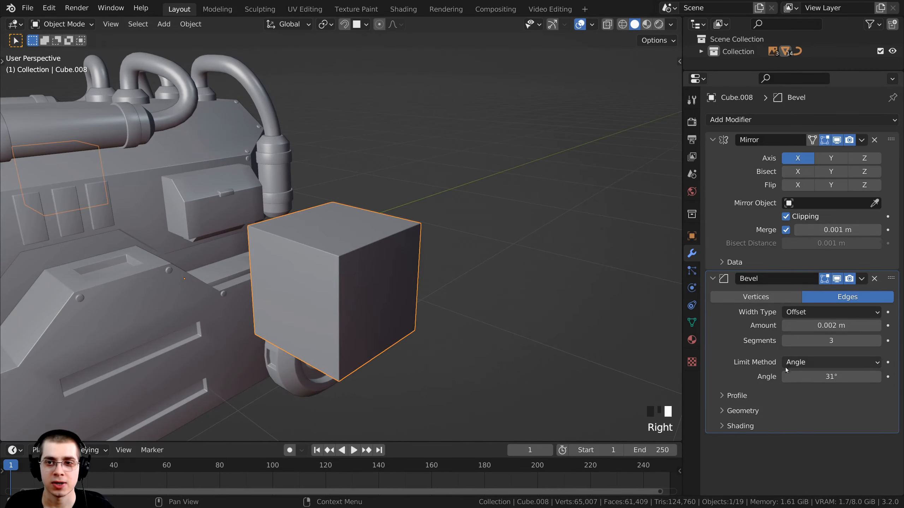
- Apply Shade Smooth to the cube beside the rear wheel
scroll(325, 253, "down", 5)
middle_click_drag(325, 253, 391, 234)
scroll(366, 199, "up", 2)
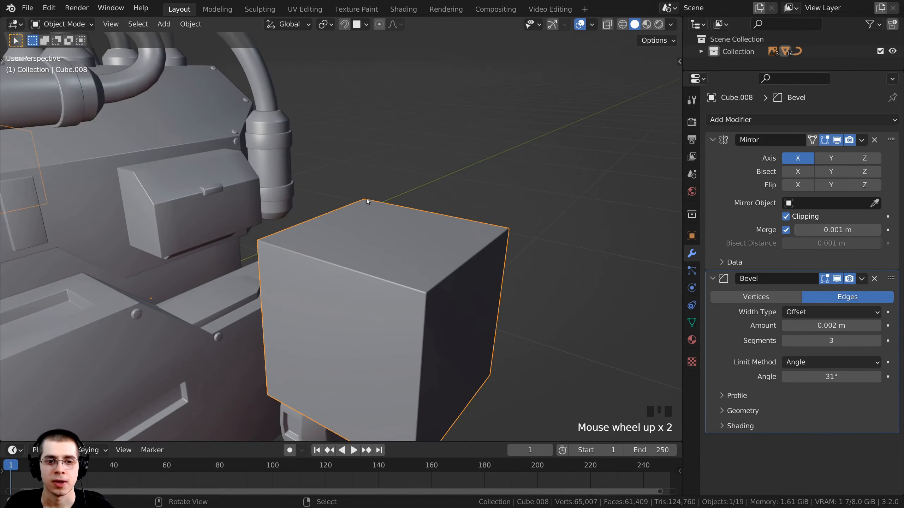
right_click(367, 198)
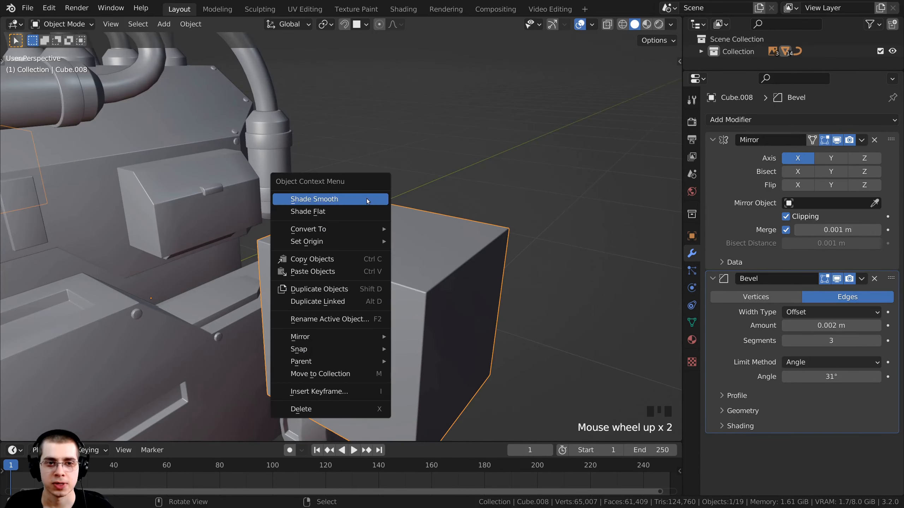
left_click(312, 200)
- Examine the leg in the reference image from the right orthographic view, including how the cube sits over it
middle_click_drag(312, 202, 364, 236, "shift")
key("Tab")
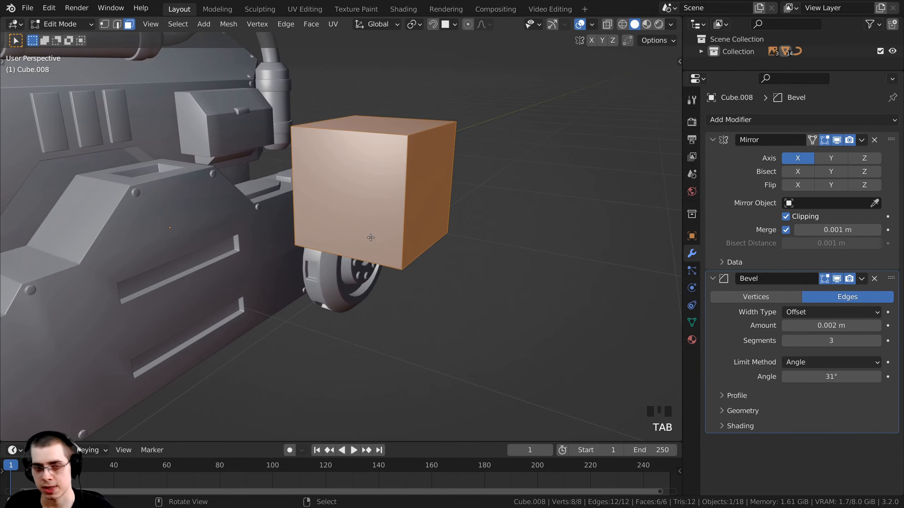
key("KP_Decimal")
middle_click_drag(369, 240, 439, 230)
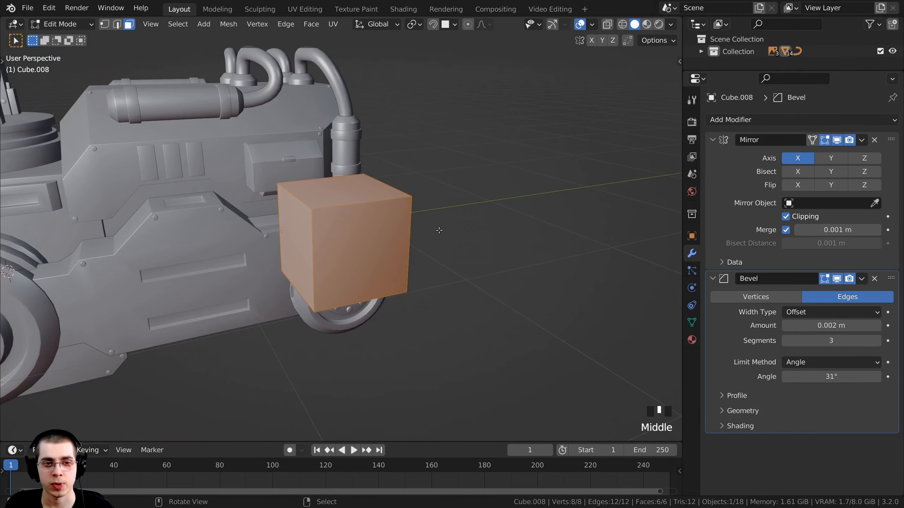
key("KP_3")
middle_click_drag(439, 230, 415, 103, "shift")
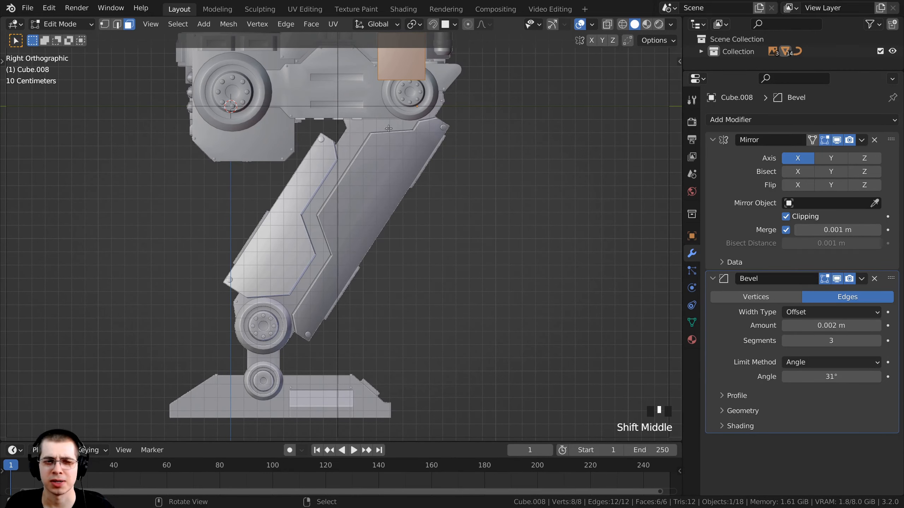
middle_click_drag(321, 239, 353, 226, "shift")
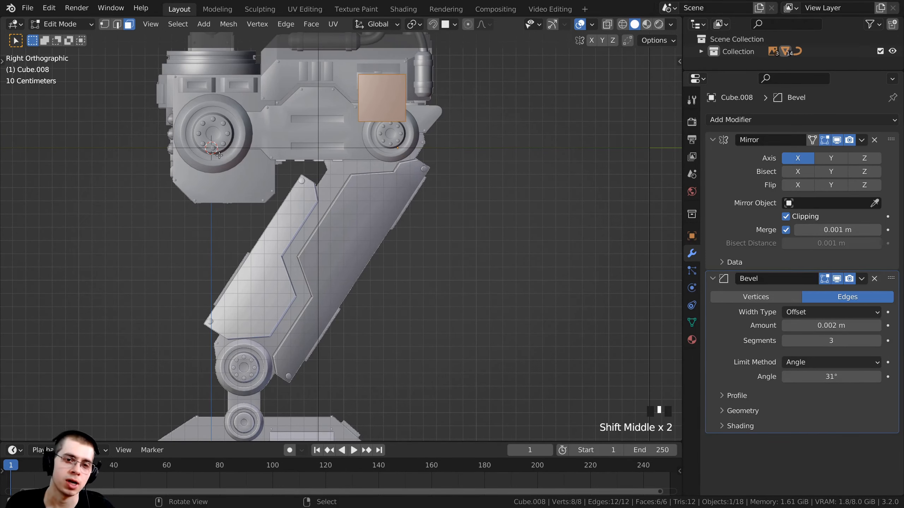
middle_click_drag(362, 201, 358, 214, "shift")
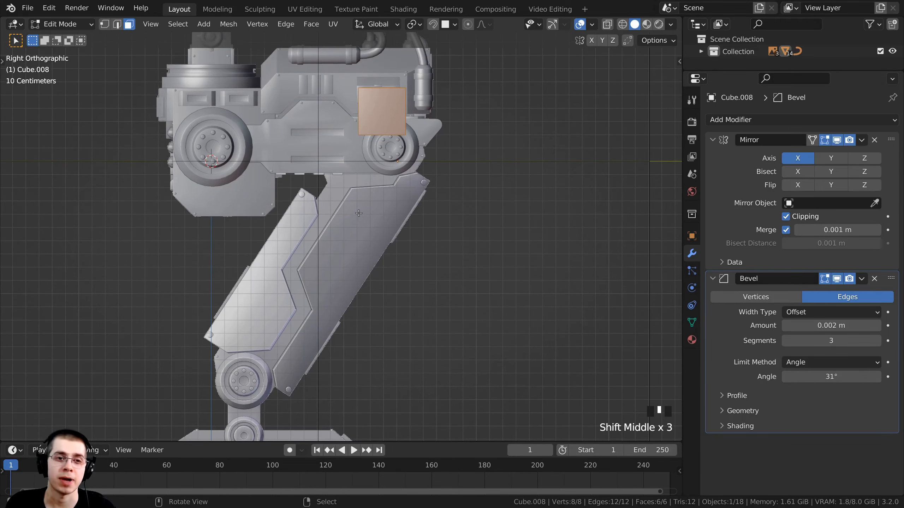
scroll(358, 209, "down", 1)
key("Tab")
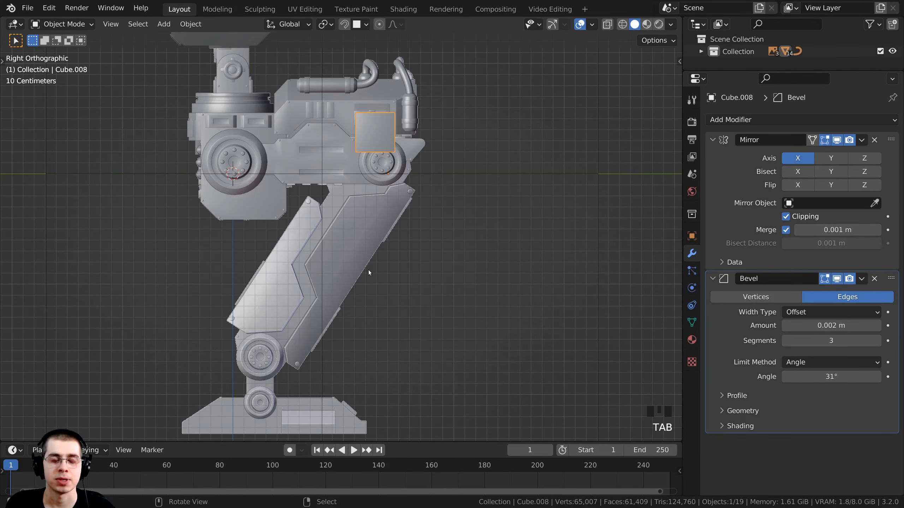
scroll(318, 251, "down", 1)
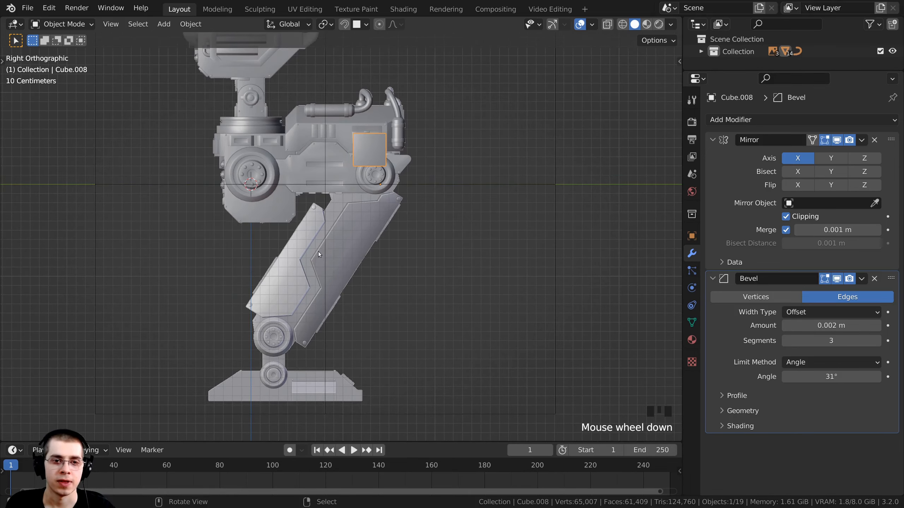
- Select the side-view reference image and rotate it to about -32.9° on Y so its upper leg stands upright
right_click(320, 251)
middle_click_drag(439, 253, 460, 281, "shift")
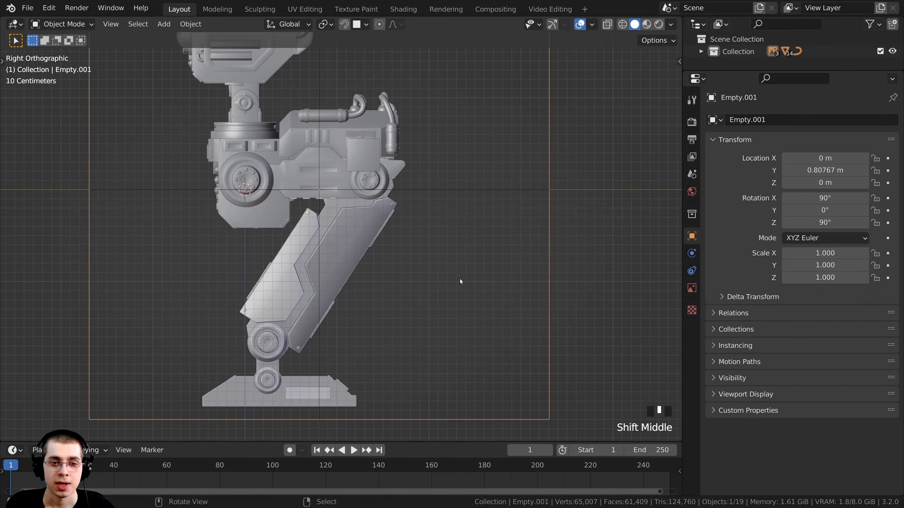
key("r")
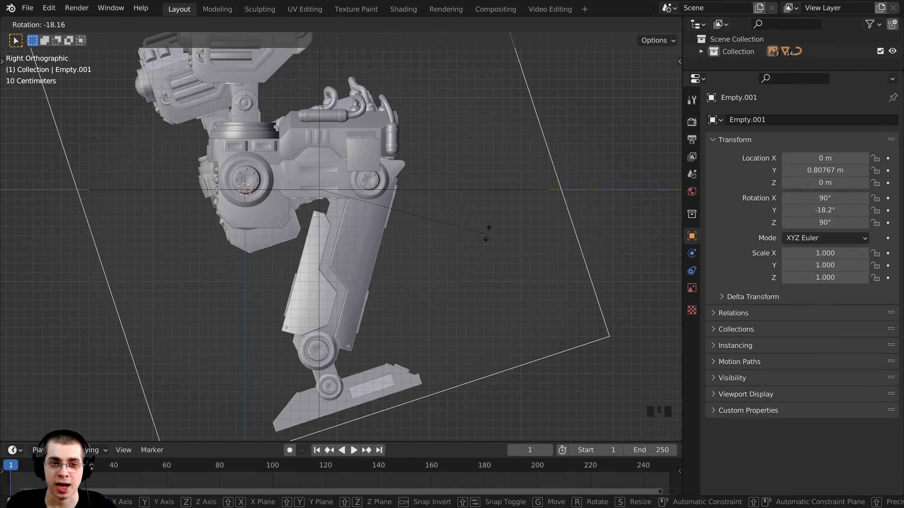
left_click(459, 208)
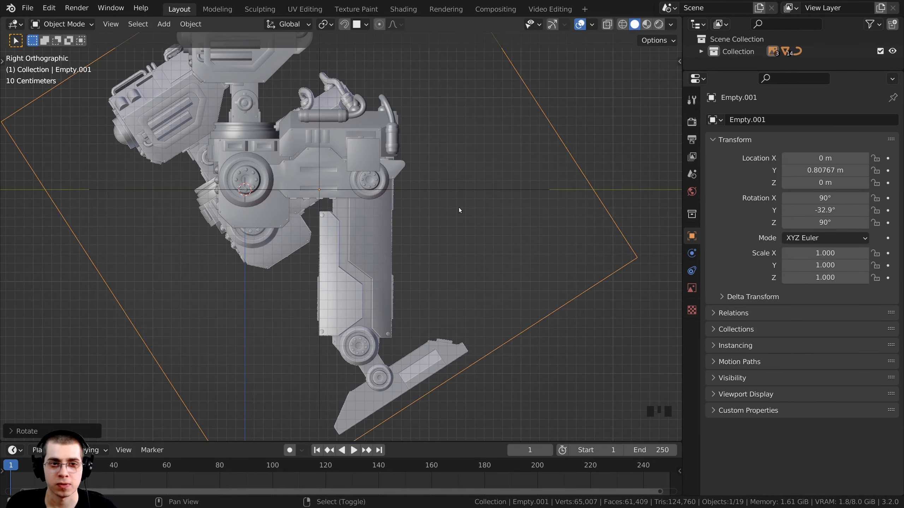
- Check the upper leg's edges against the grid and refine the reference image's Y rotation to about -33.4°
scroll(369, 185, "up", 2)
scroll(370, 183, "up", 3)
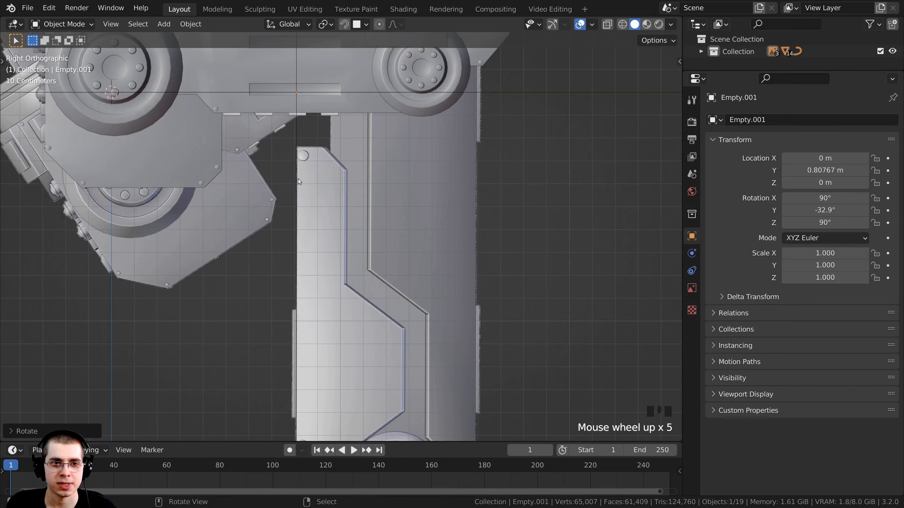
middle_click_drag(307, 115, 316, 108, "shift")
middle_click_drag(311, 242, 352, 390, "shift")
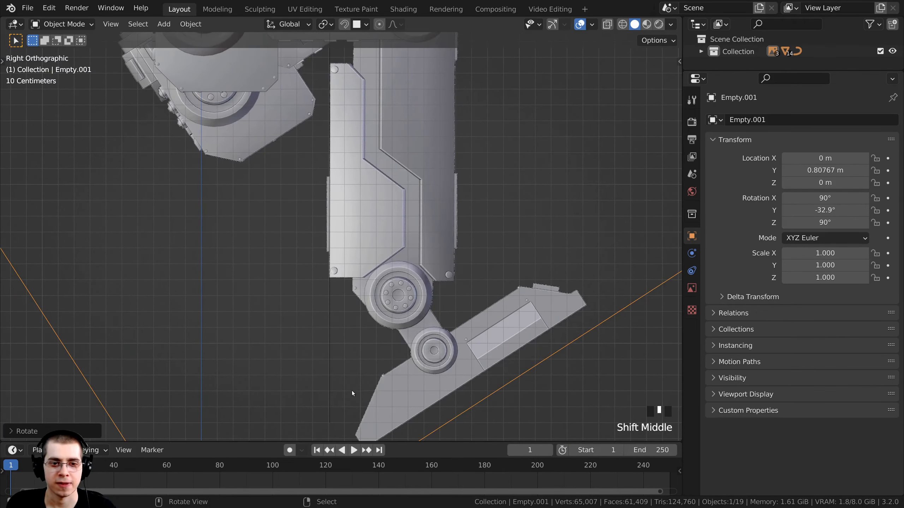
scroll(271, 218, "up", 3)
middle_click_drag(411, 272, 401, 386, "shift")
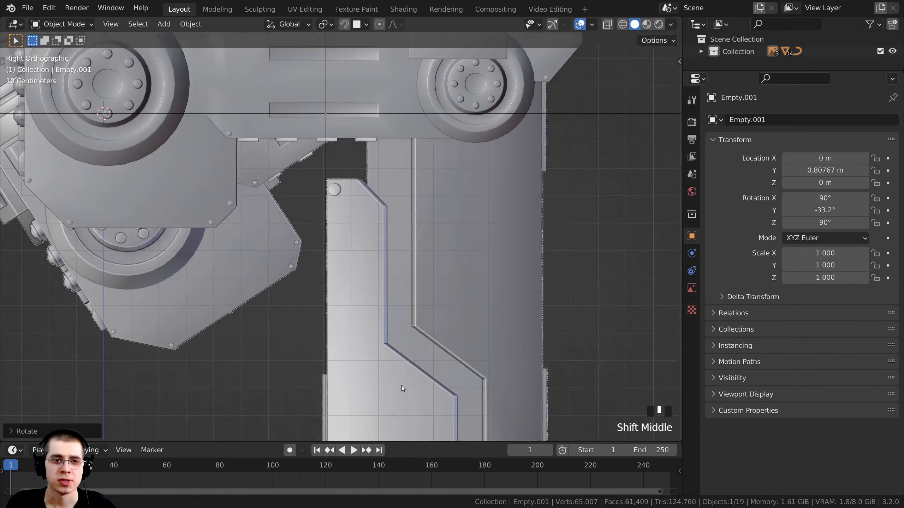
scroll(515, 262, "up", 2)
key("r")
left_click(526, 253)
- Fine-tune the reference image's Y rotation to about -33.7° against the leg plate's upper edge
scroll(415, 216, "up", 5)
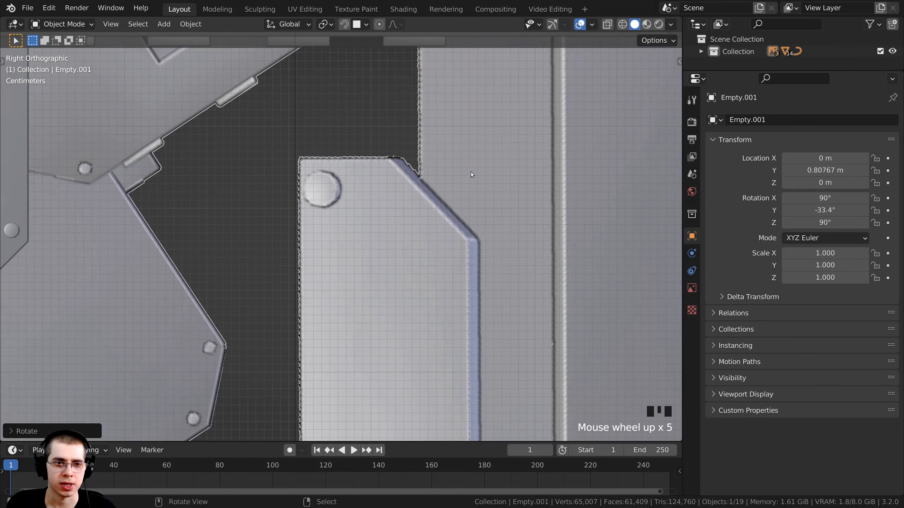
key("r")
left_click(547, 150)
scroll(524, 232, "down", 8)
middle_click_drag(524, 236, 525, 159, "shift")
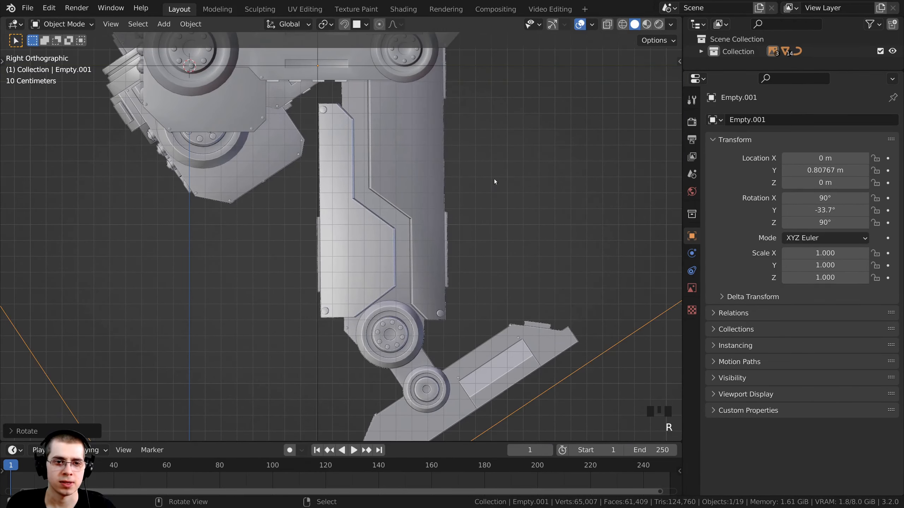
- Adjust the reference image's Y rotation to about -33° so the leg plate's long edge runs vertical
key("g")
right_click(522, 132)
key("r")
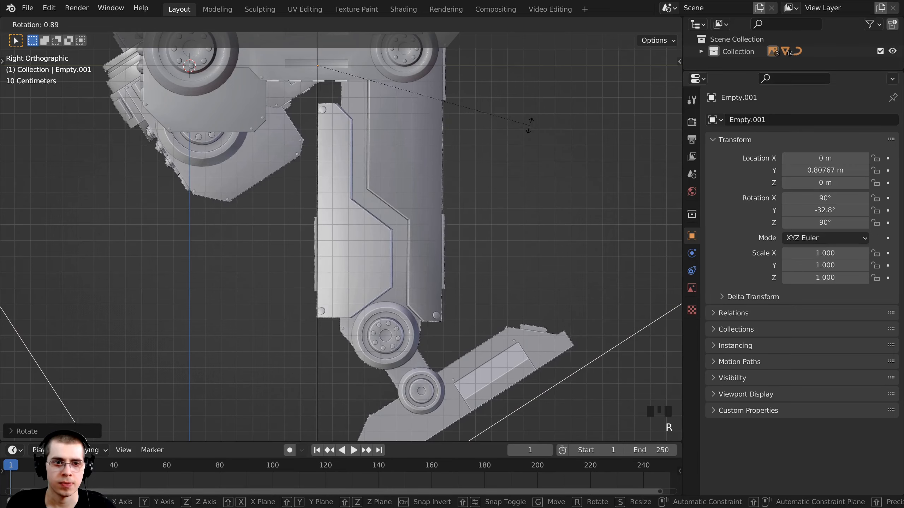
left_click(526, 135)
scroll(304, 213, "up", 4)
middle_click_drag(304, 212, 342, 89, "shift")
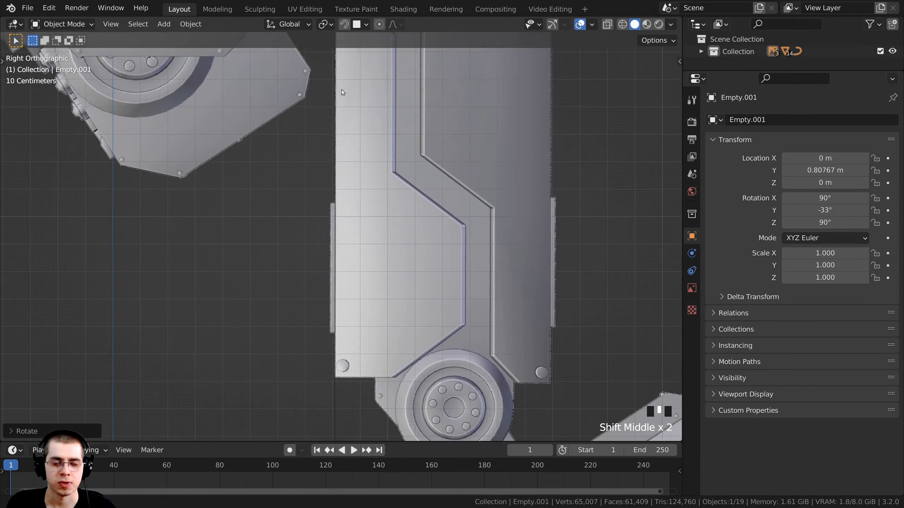
- Check the leg plate's long edge against the grid and refine the reference image's Y rotation to about -33.2°
scroll(338, 218, "up", 5)
scroll(327, 225, "down", 3)
middle_click_drag(336, 201, 338, 322, "shift")
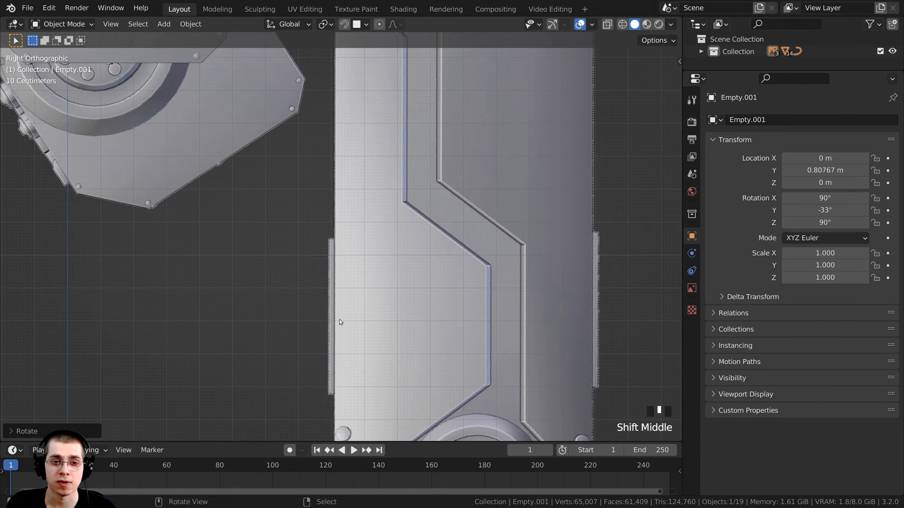
middle_click_drag(336, 208, 334, 247, "shift")
middle_click_drag(373, 176, 369, 255, "shift")
scroll(369, 255, "up", 1)
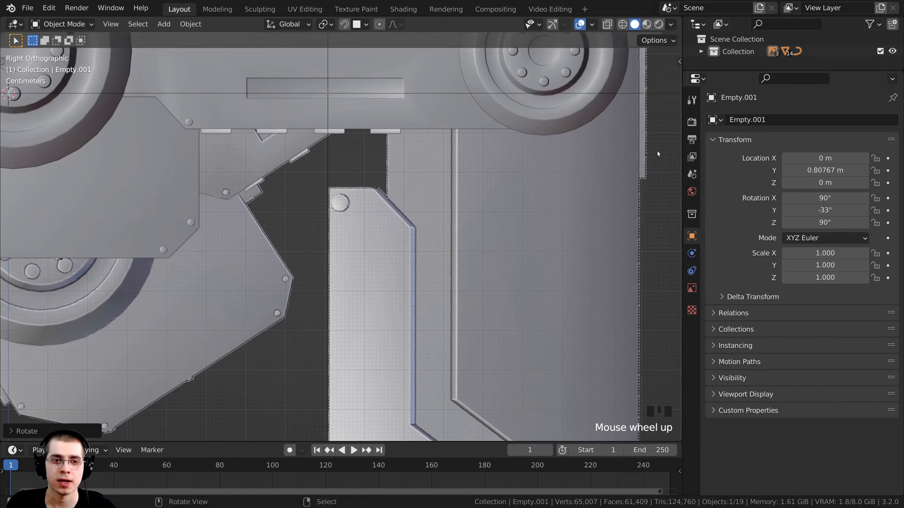
key("r")
left_click(660, 142)
scroll(352, 331, "down", 5)
middle_click_drag(351, 331, 327, 257, "shift")
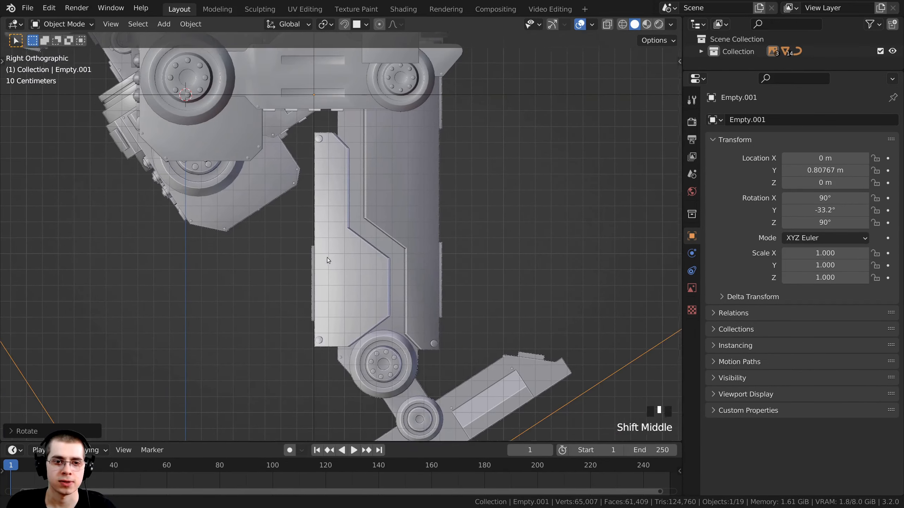
scroll(386, 240, "down", 2)
scroll(370, 205, "down", 1)
scroll(370, 242, "down", 1)
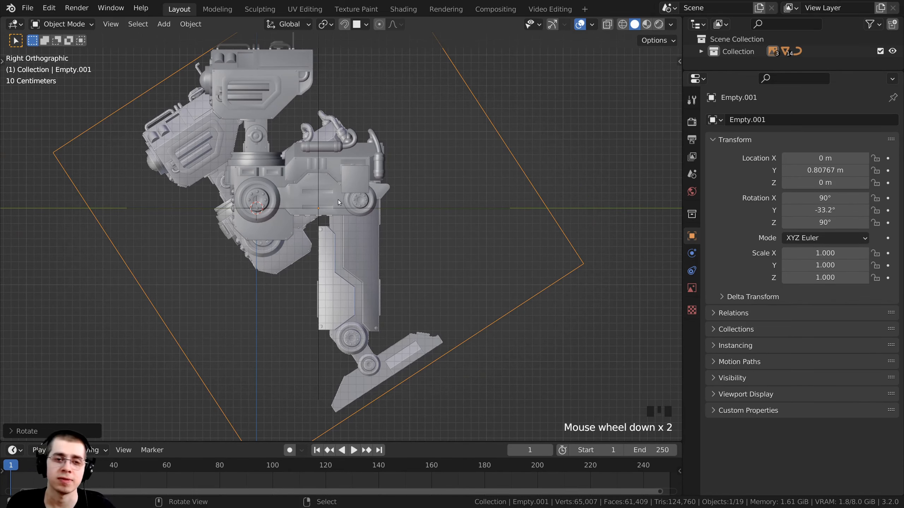
scroll(338, 200, "up", 1)
key("r")
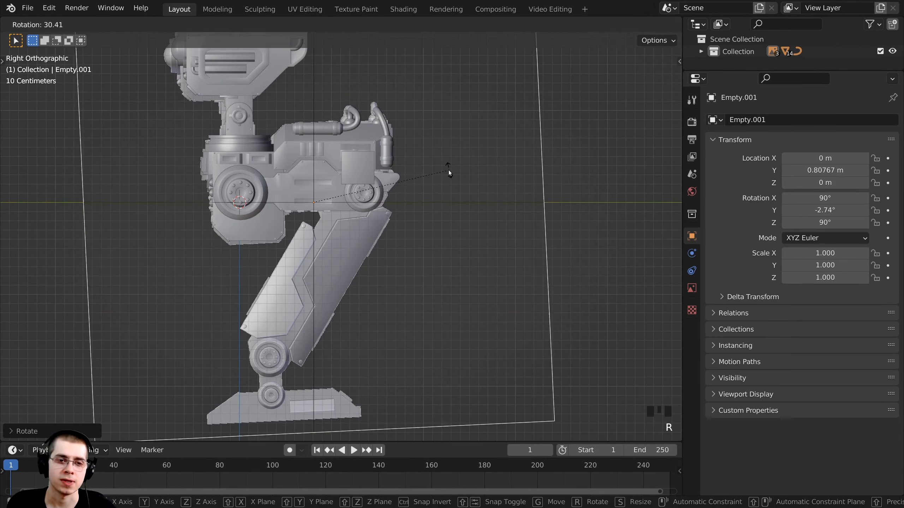
left_click(448, 172)
- Select the mirrored, beveled cube beside the hip wheel, enter its mesh editing and display it in wireframe shading
middle_click_drag(407, 189, 387, 211, "shift")
scroll(386, 212, "up", 2)
key("a")
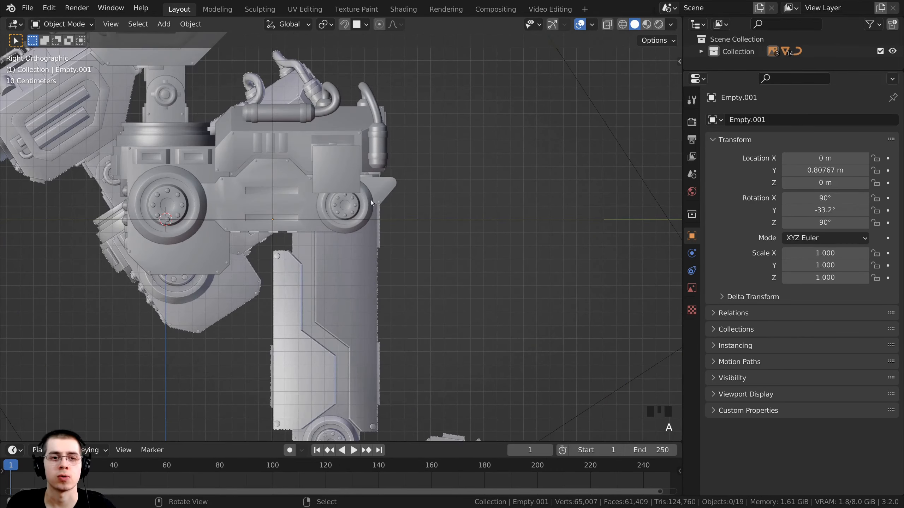
left_click(341, 158)
scroll(342, 158, "up", 1)
scroll(388, 159, "up", 1)
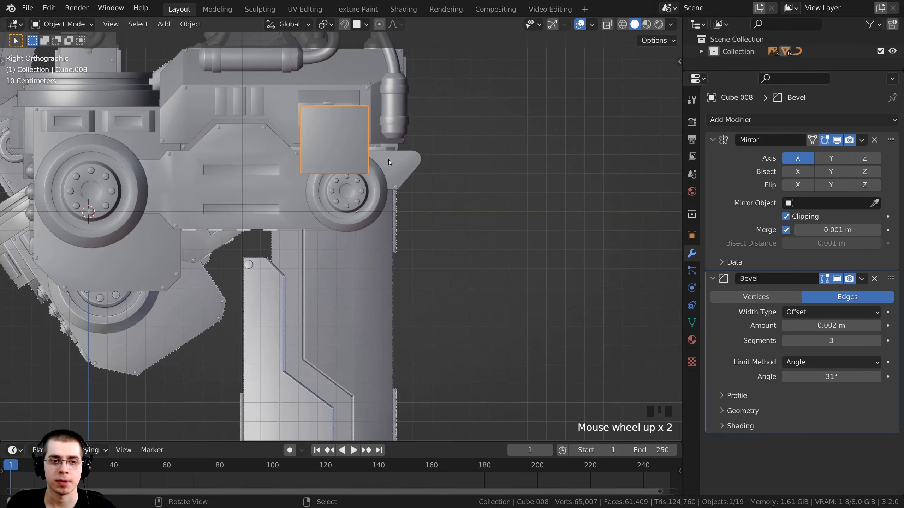
key("Tab")
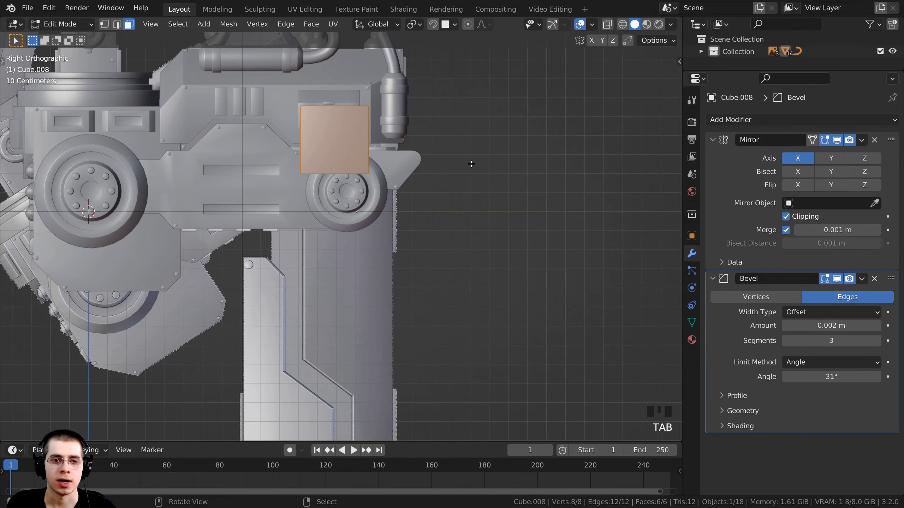
key("z")
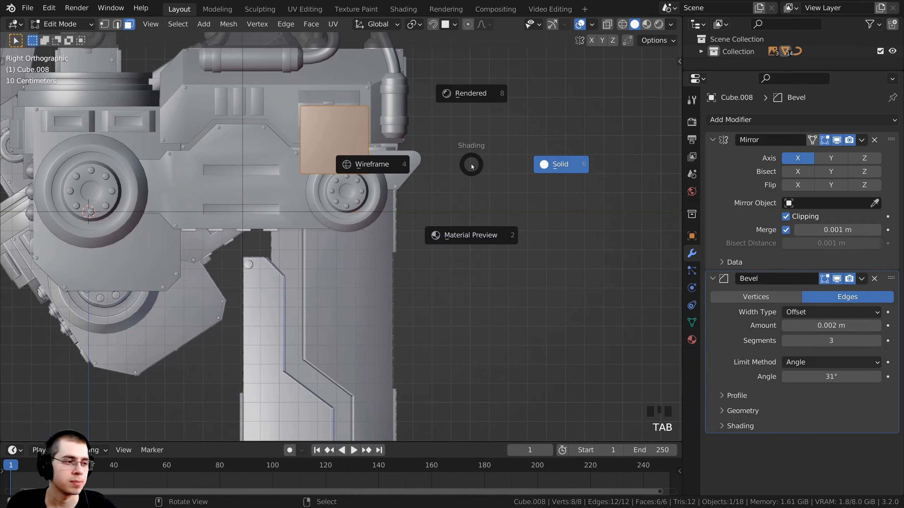
left_click(336, 156)
middle_click_drag(338, 142, 330, 160, "shift")
scroll(329, 138, "up", 2)
middle_click_drag(326, 128, 343, 86, "shift")
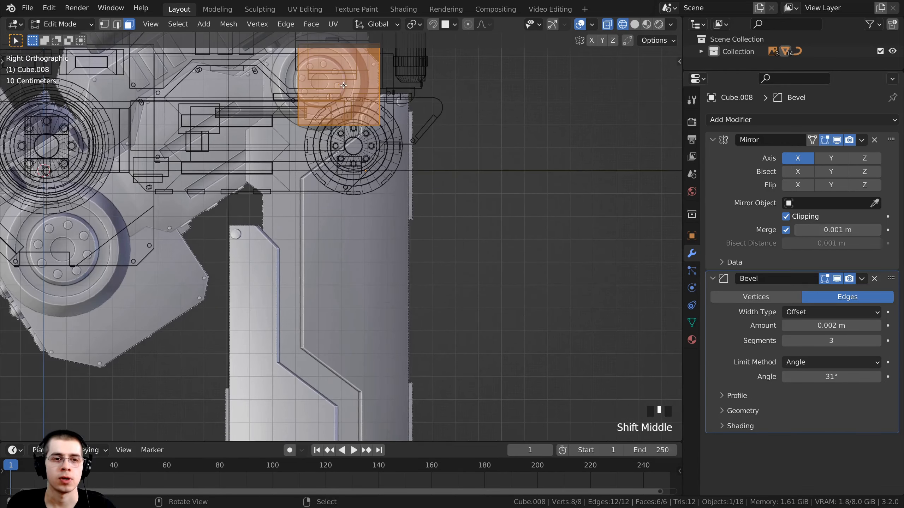
- Move the cube's mesh down onto the upper leg and enlarge it, aligning its side with the leg's inner edge beside the plate
key("g")
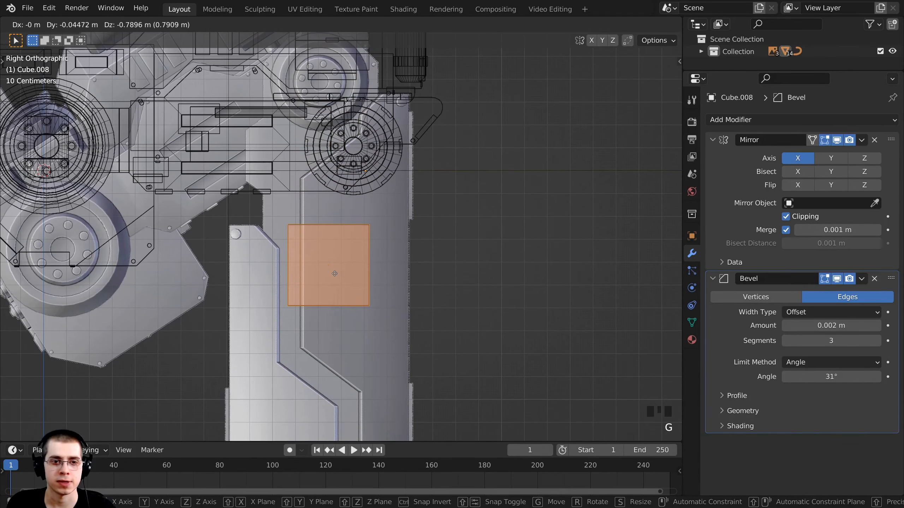
left_click(365, 268)
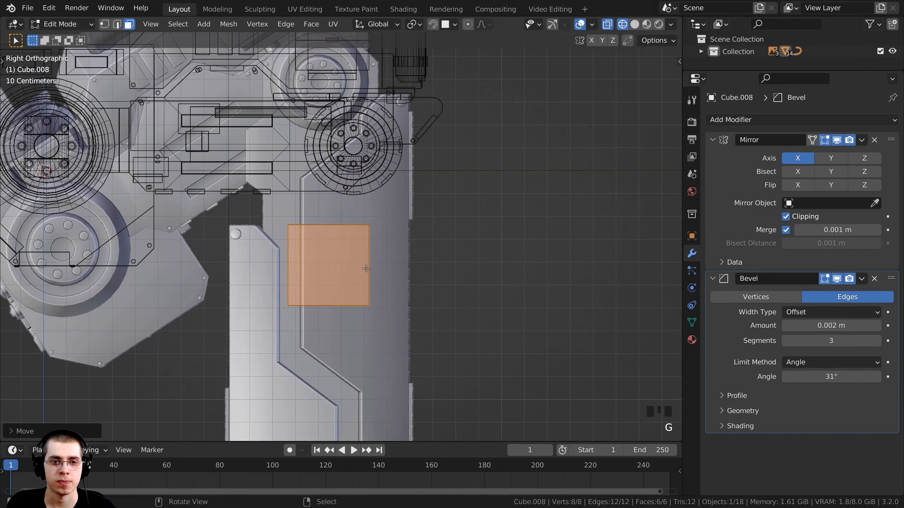
key("g")
left_click(389, 269)
key("s")
left_click(389, 270)
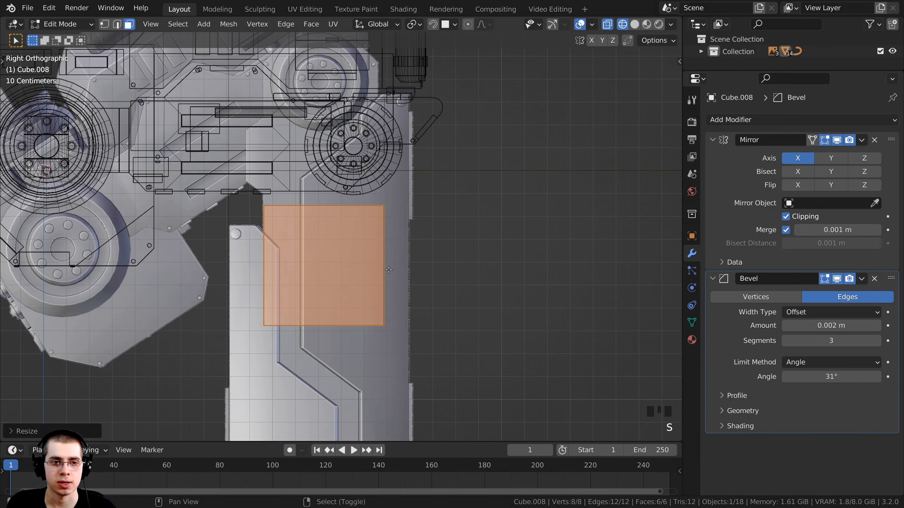
key("g")
left_click(386, 269)
- Examine the upper leg's outline and panel edges in the reference image, from the hip wheel down to the knee joint
middle_click_drag(369, 260, 363, 213, "shift")
middle_click_drag(321, 165, 333, 213, "shift")
scroll(333, 212, "up", 1)
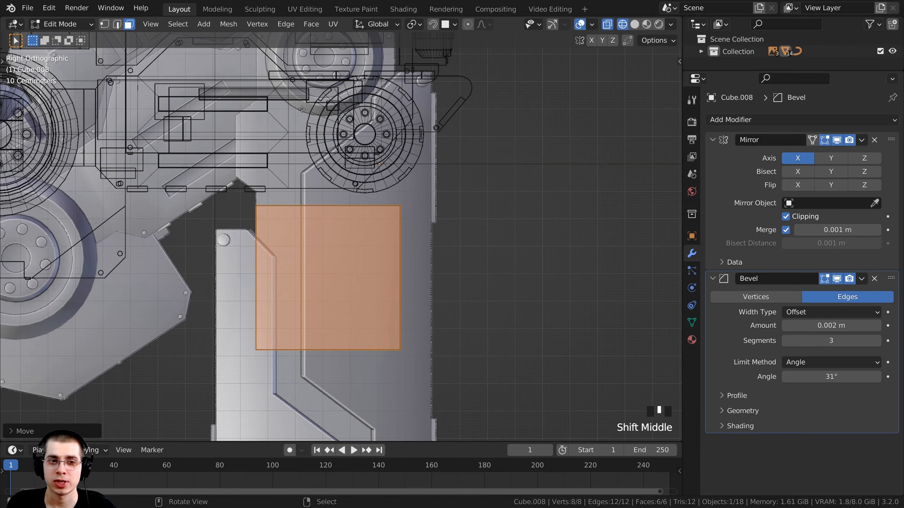
scroll(283, 150, "down", 2)
middle_click_drag(283, 149, 288, 110, "shift")
middle_click_drag(303, 264, 341, 228, "shift")
scroll(338, 95, "up", 1)
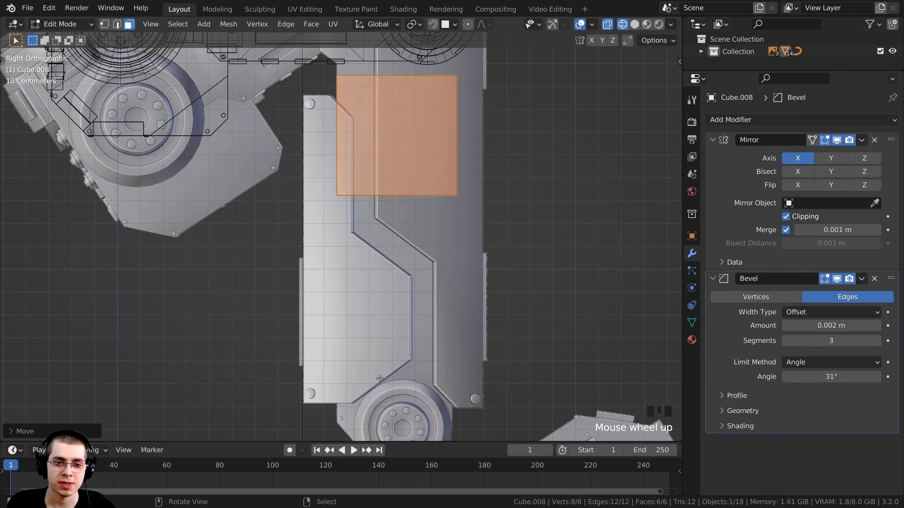
middle_click_drag(284, 264, 251, 334, "shift")
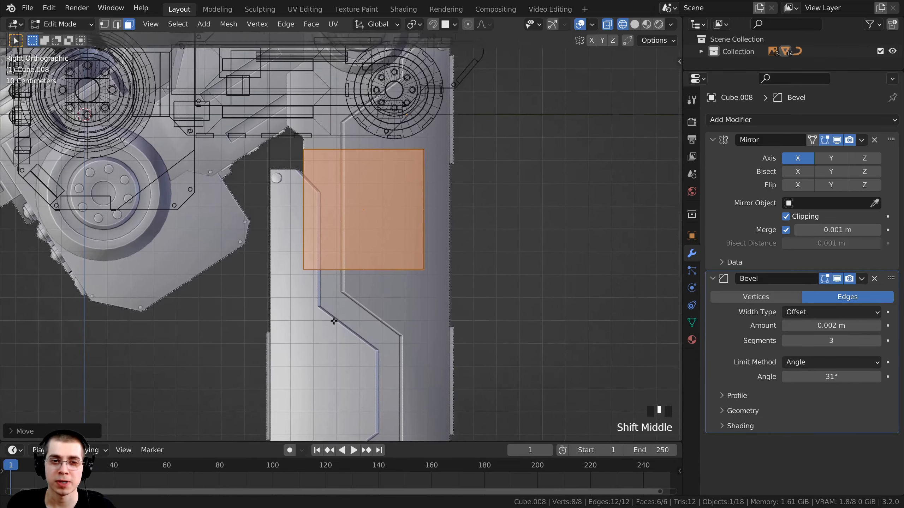
middle_click_drag(332, 215, 333, 235, "shift")
middle_click_drag(450, 251, 446, 184, "shift")
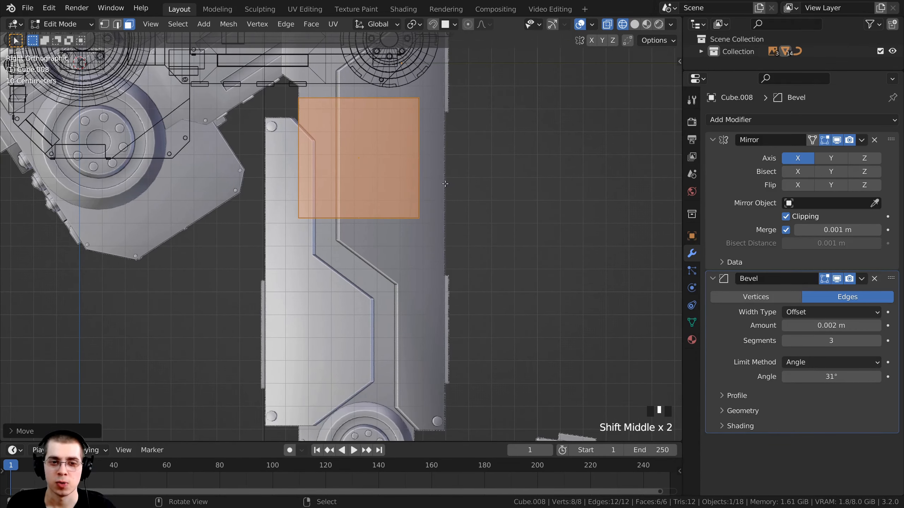
middle_click_drag(397, 227, 385, 285, "shift")
middle_click_drag(388, 249, 386, 326, "shift")
scroll(438, 235, "up", 2)
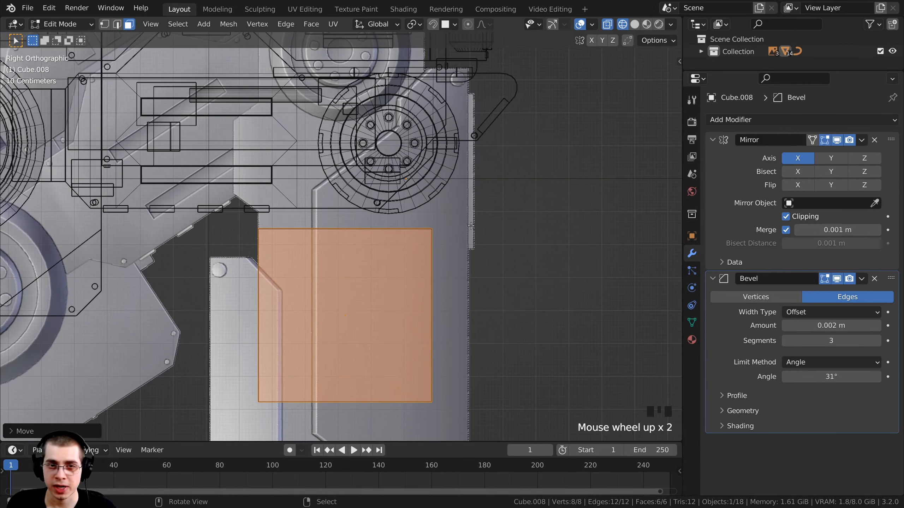
middle_click_drag(472, 263, 475, 185, "shift")
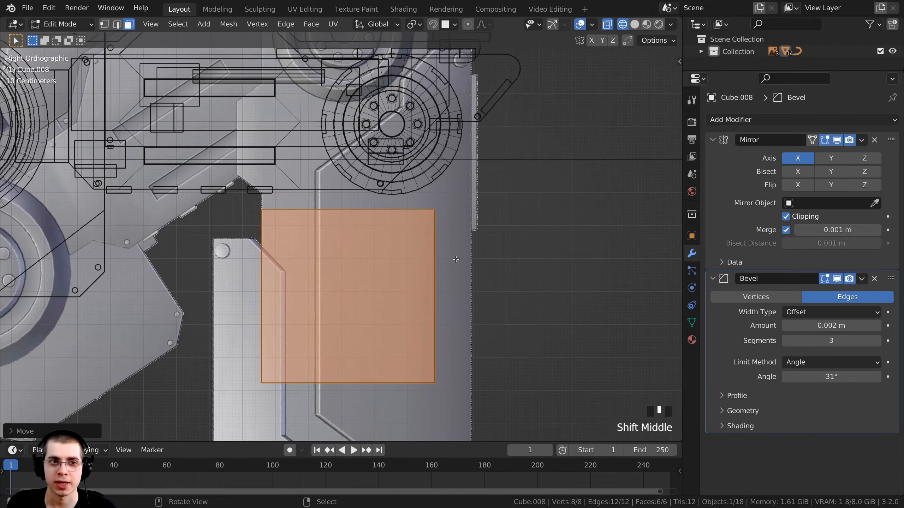
middle_click_drag(406, 222, 407, 194, "shift")
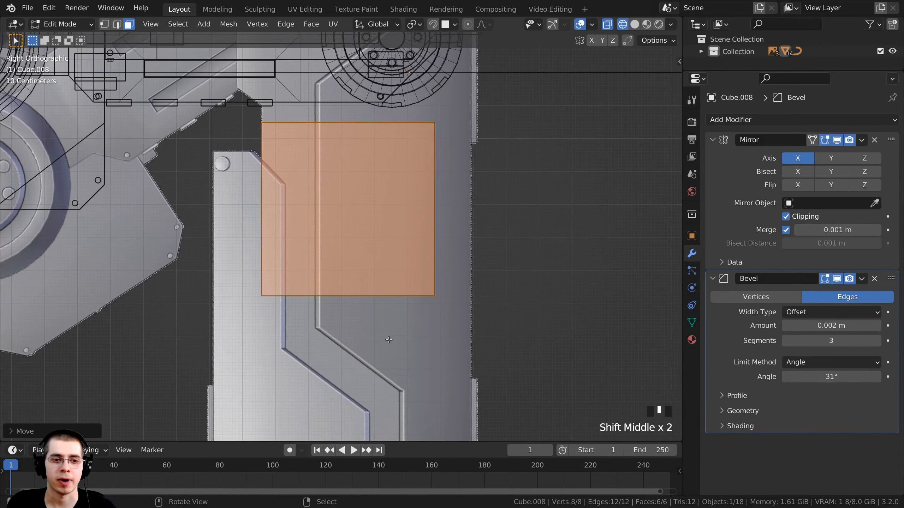
scroll(389, 340, "down", 2)
middle_click_drag(388, 340, 388, 313, "shift")
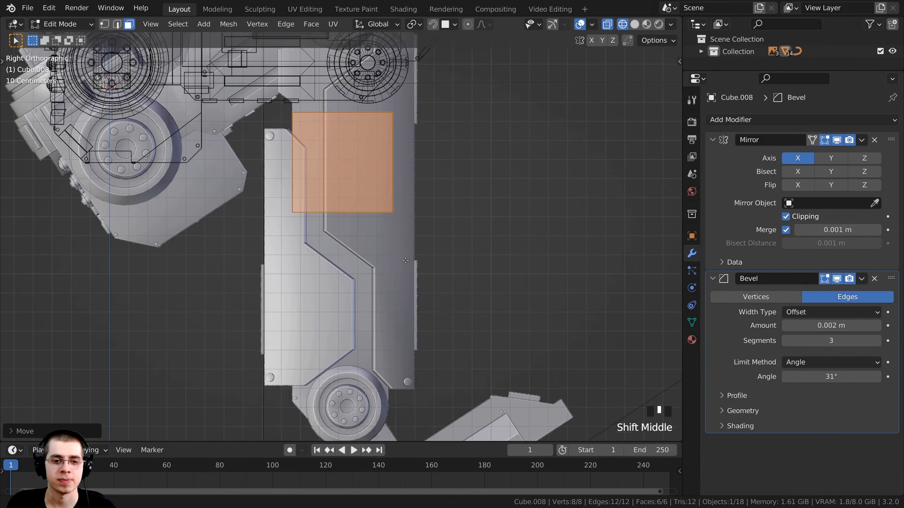
- Select the cube's lower vertices and move them down along Z to the base of the leg at the knee joint
left_click(104, 24)
middle_click_drag(301, 266, 296, 254, "shift")
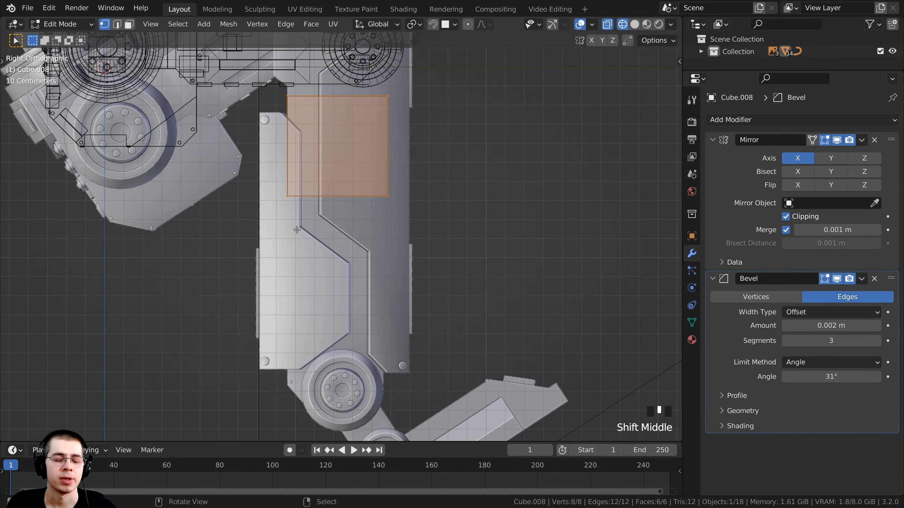
key("alt+a")
key("b")
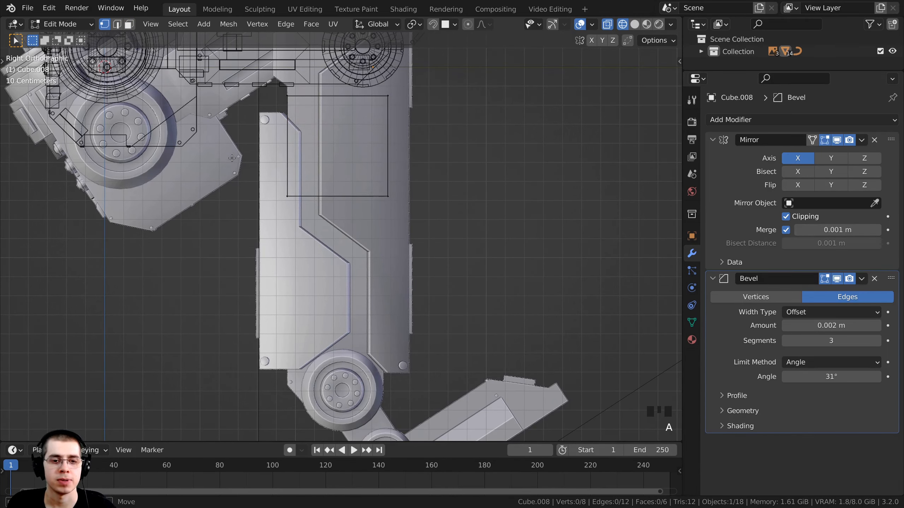
left_click_drag(232, 158, 437, 247)
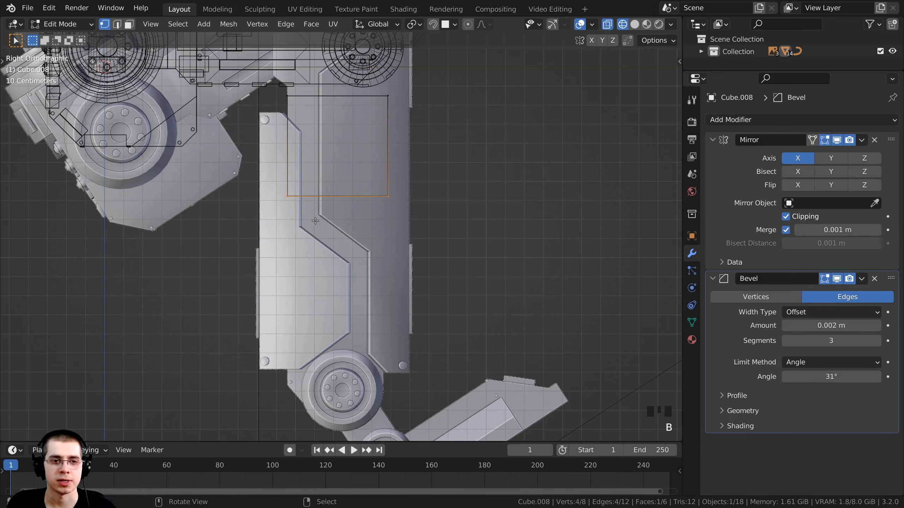
middle_click_drag(318, 174, 315, 136, "shift")
key("g")
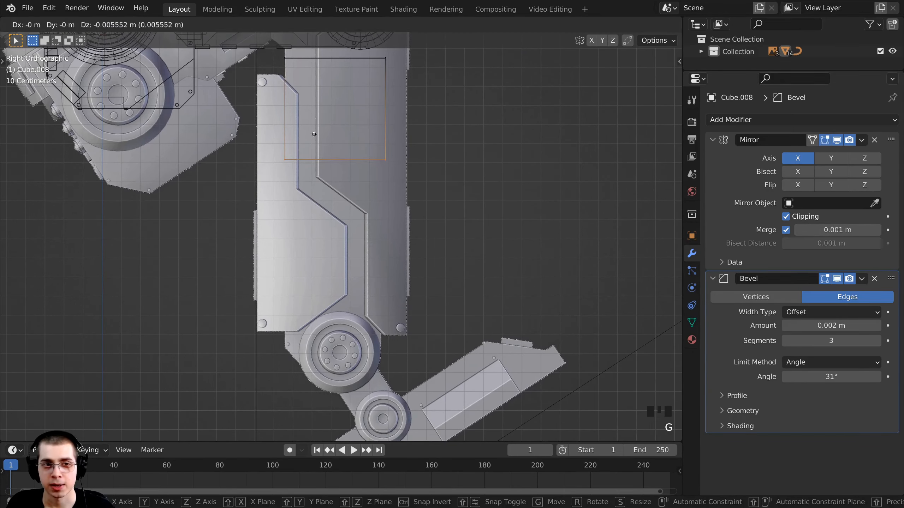
key("z")
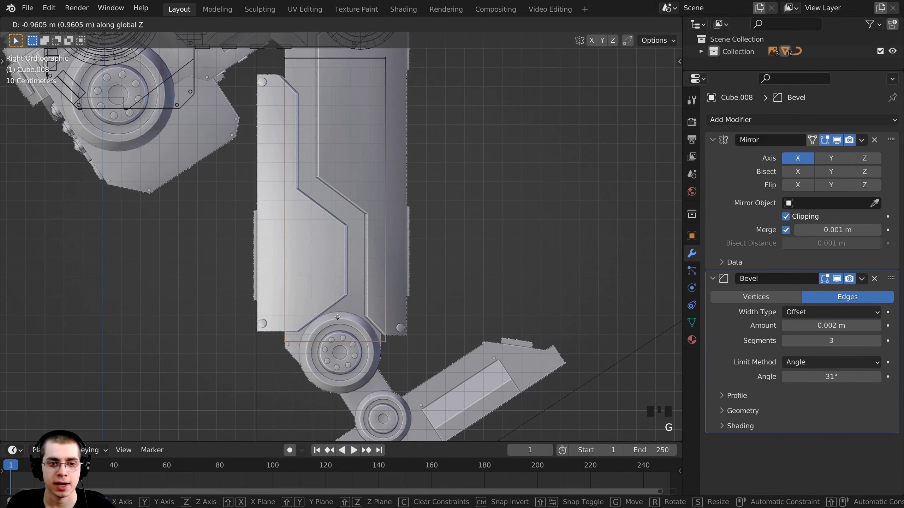
left_click(340, 323)
middle_click_drag(341, 356, 344, 249, "shift")
scroll(348, 332, "up", 7)
scroll(321, 338, "down", 5)
scroll(345, 249, "down", 2)
- Select the leg block's vertices on its +Y side and move them inward along Y to the inner leg edge beside the knee wheel
key("a")
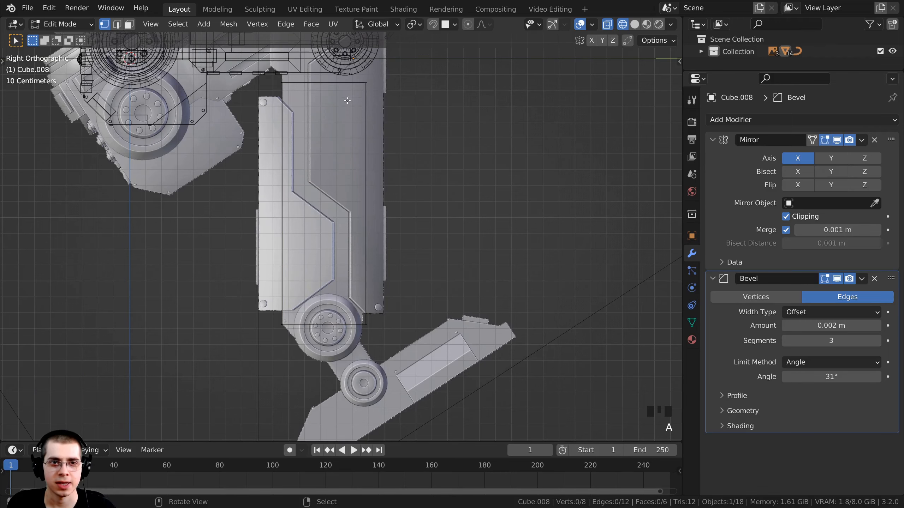
key("b")
left_click_drag(343, 73, 418, 347)
scroll(372, 242, "up", 6)
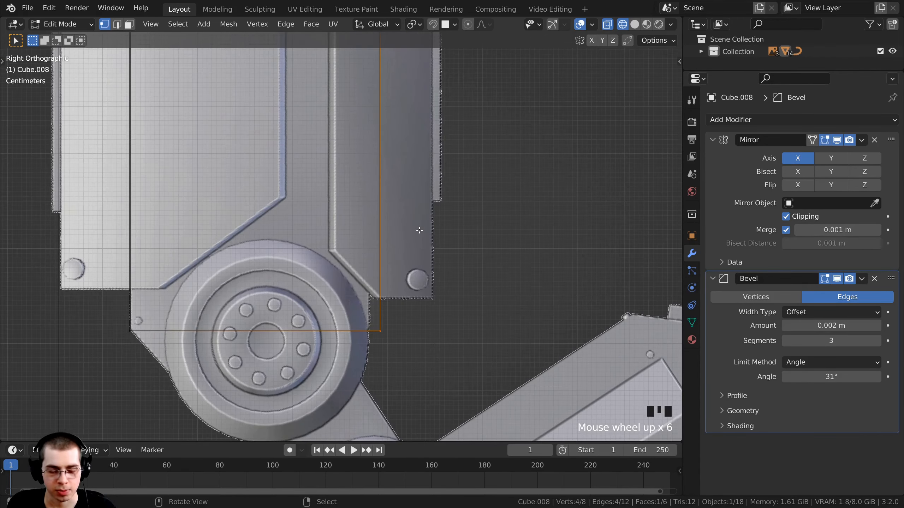
key("g")
key("x")
key("y")
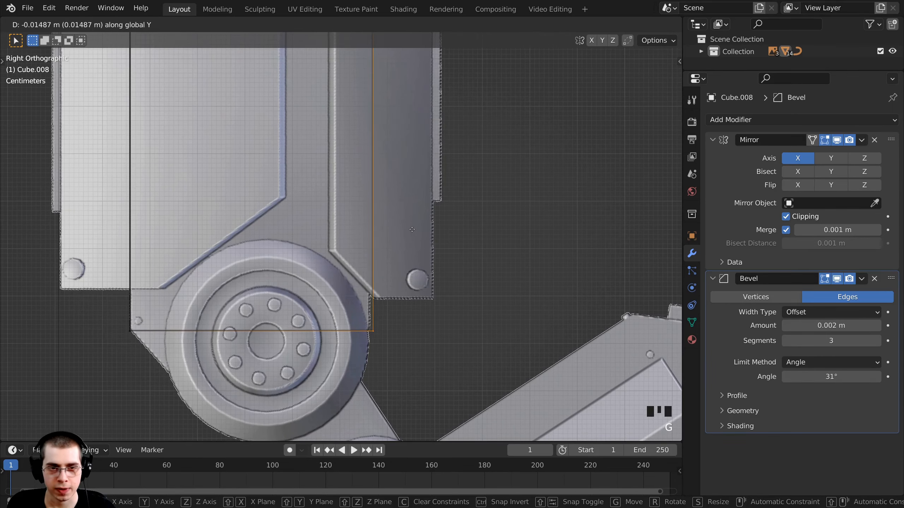
left_click(408, 228)
scroll(408, 228, "down", 2)
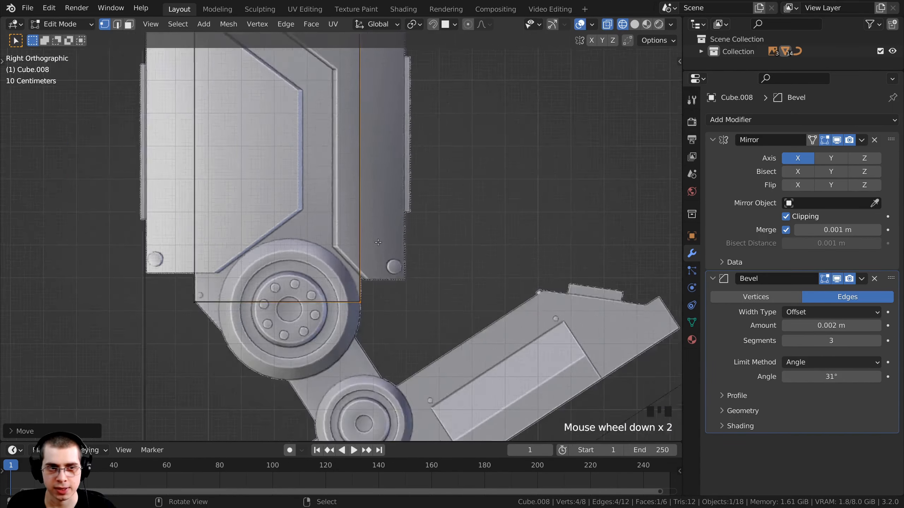
middle_click_drag(349, 231, 416, 162, "shift")
scroll(416, 162, "up", 3)
- Deselect the leg block's mesh and select only its upper vertices just below the hip wheel
key("a")
key("a")
key("a")
scroll(292, 352, "down", 4)
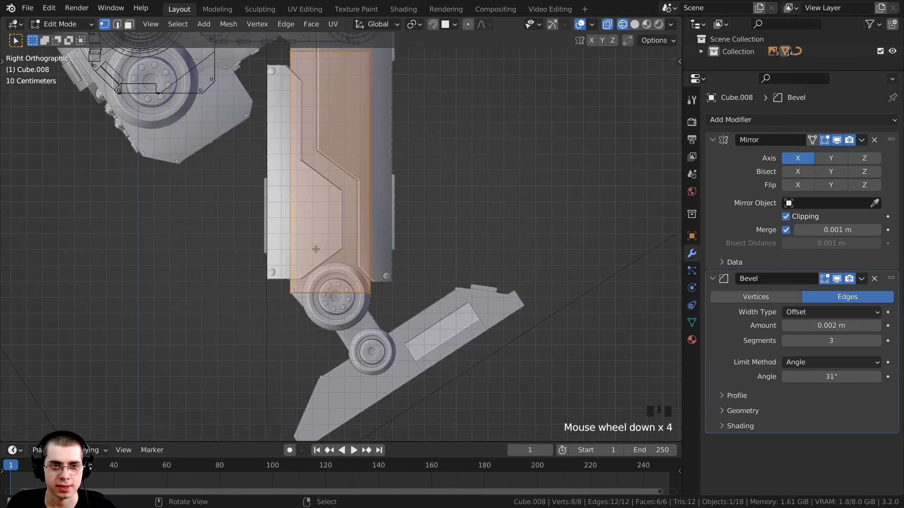
middle_click_drag(305, 241, 308, 303, "shift")
key("a")
middle_click_drag(320, 262, 326, 370, "shift")
scroll(276, 179, "up", 3)
middle_click_drag(275, 179, 274, 253, "shift")
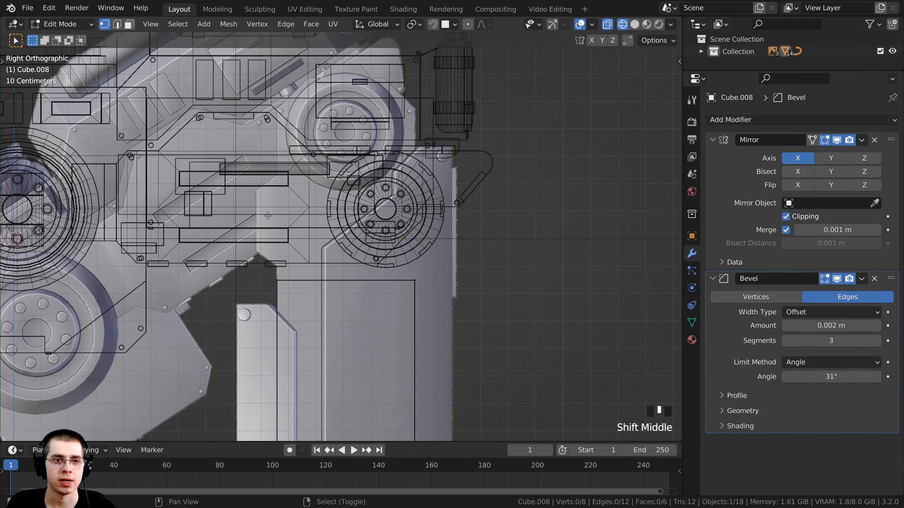
middle_click_drag(212, 180, 218, 197, "shift")
left_click_drag(243, 221, 461, 333)
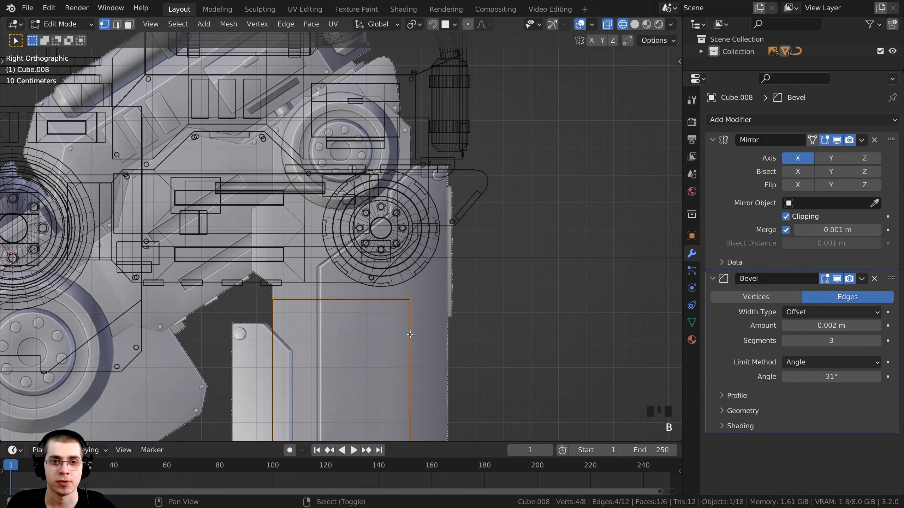
middle_click_drag(422, 177, 419, 185, "shift")
middle_click_drag(390, 124, 378, 173, "shift")
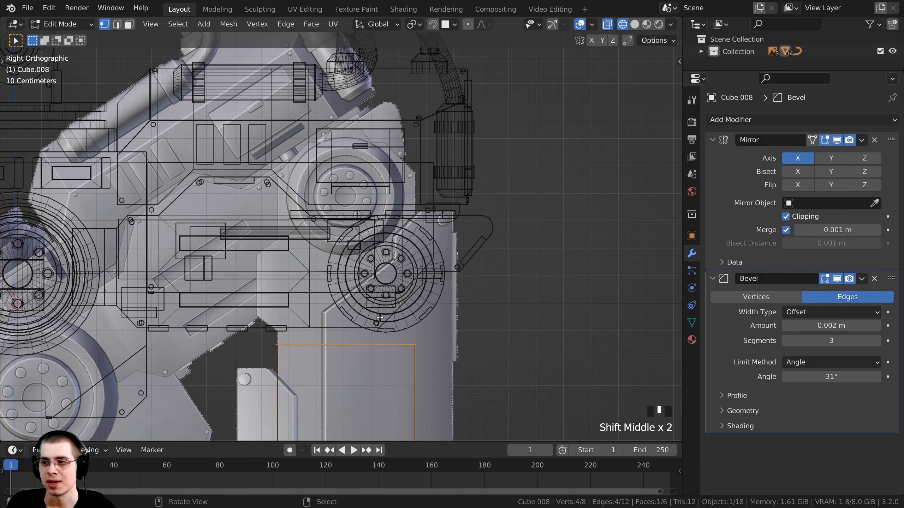
- Leave mesh editing and hide the modeled upper body object and the curved pipes that cover the side reference
key("Tab")
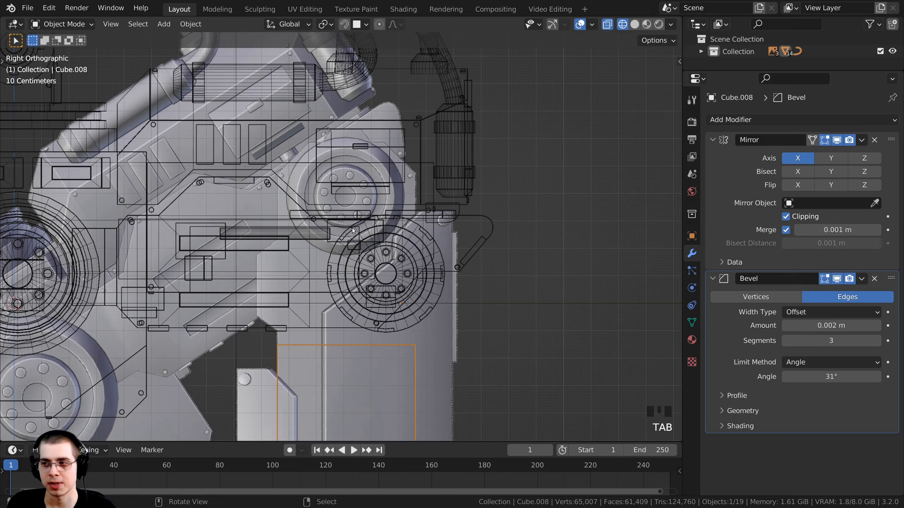
right_click(344, 128)
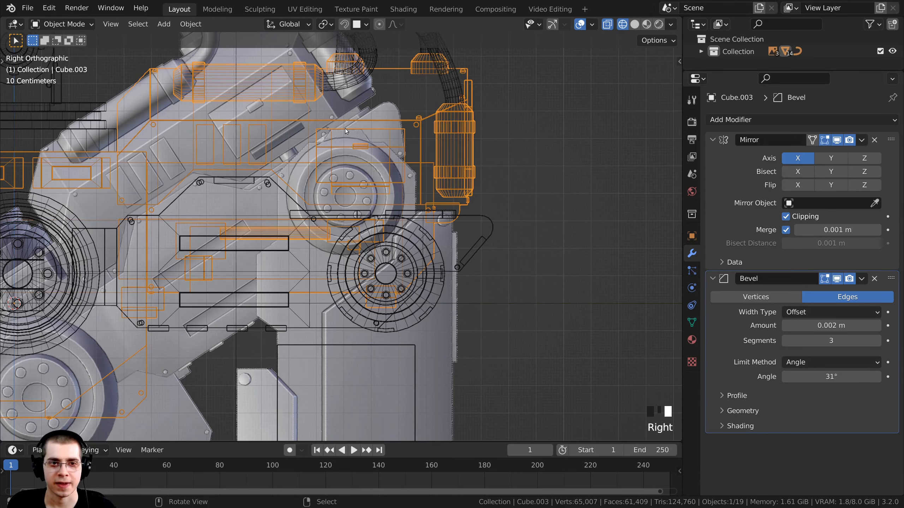
key("h")
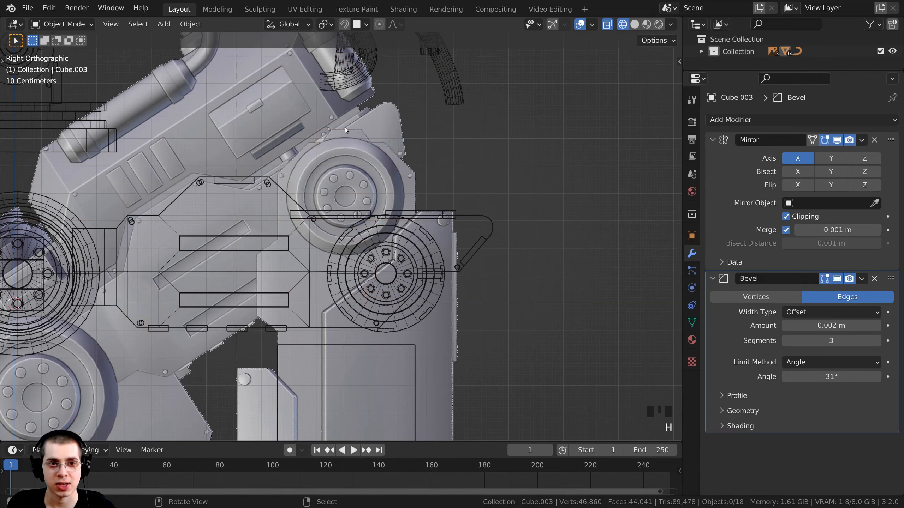
scroll(344, 130, "down", 4)
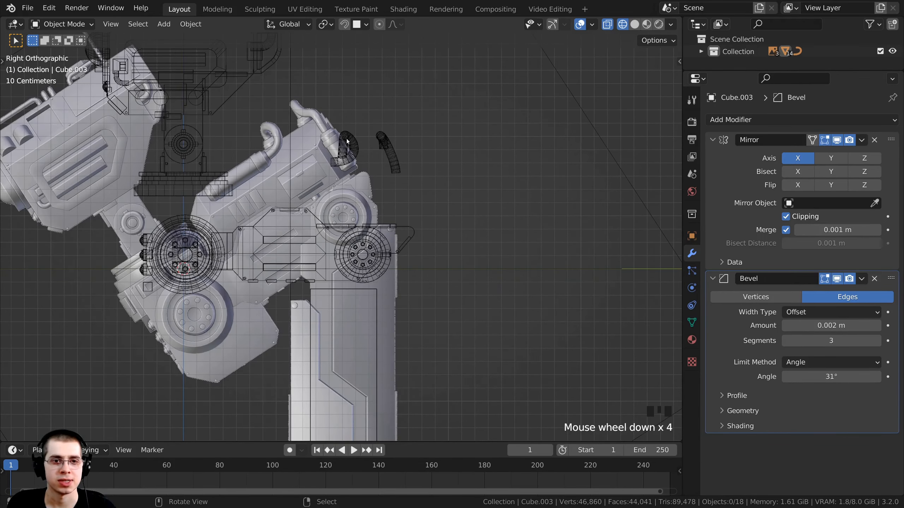
right_click(341, 141)
key("h")
- Hide the round pivot mount, the remaining upper parts and the flat disc above the hips
right_click(201, 148)
scroll(202, 147, "down", 2)
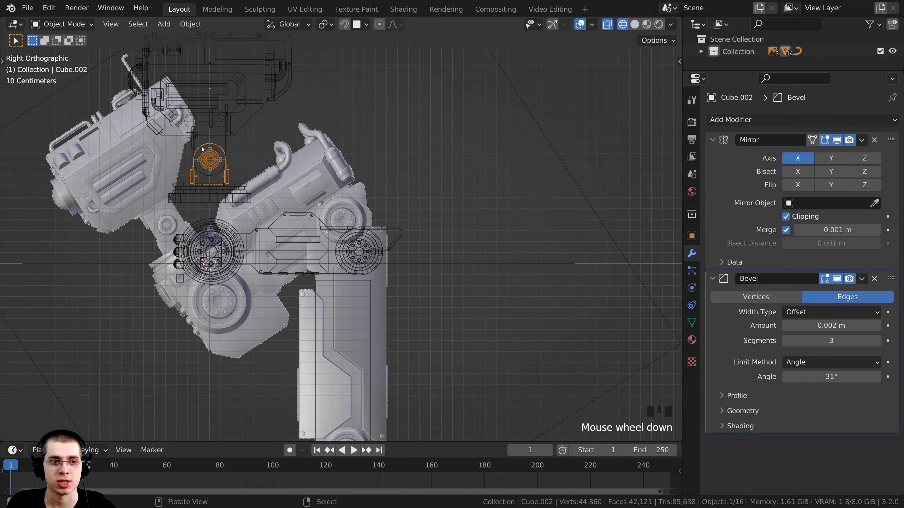
key("h")
right_click(214, 189)
key("h")
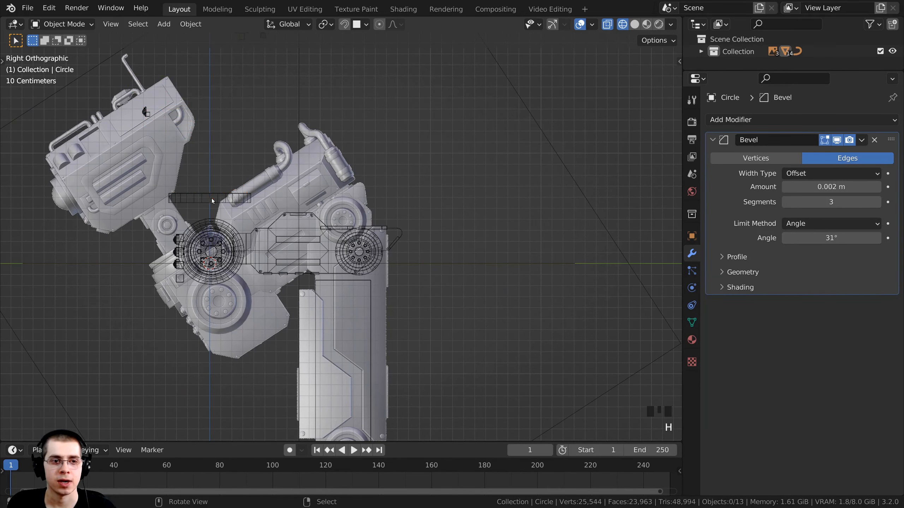
right_click(211, 197)
key("h")
- Move the leg block's upper vertices up along Z to the plate's shoulder corners beside the reference hip wheel
scroll(322, 279, "up", 1)
scroll(323, 281, "up", 4)
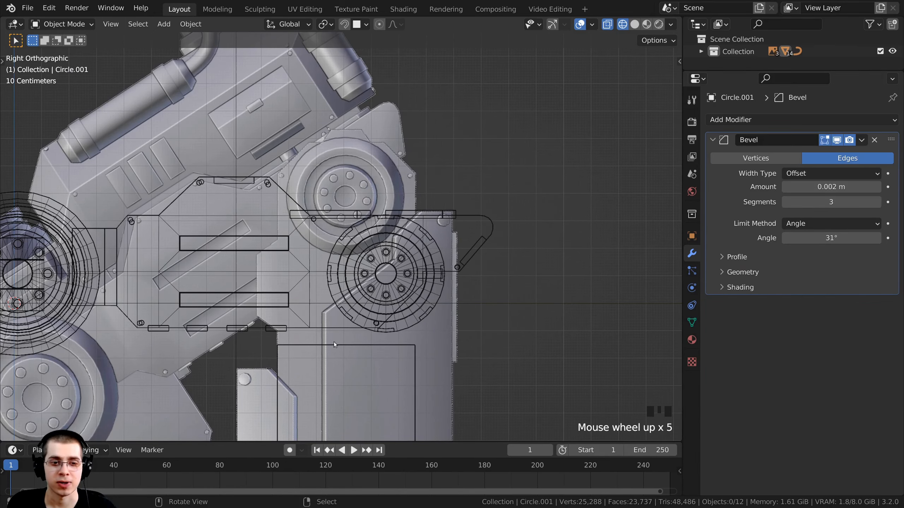
middle_click_drag(334, 341, 451, 255, "shift")
right_click(410, 231)
middle_click_drag(411, 232, 411, 265, "shift")
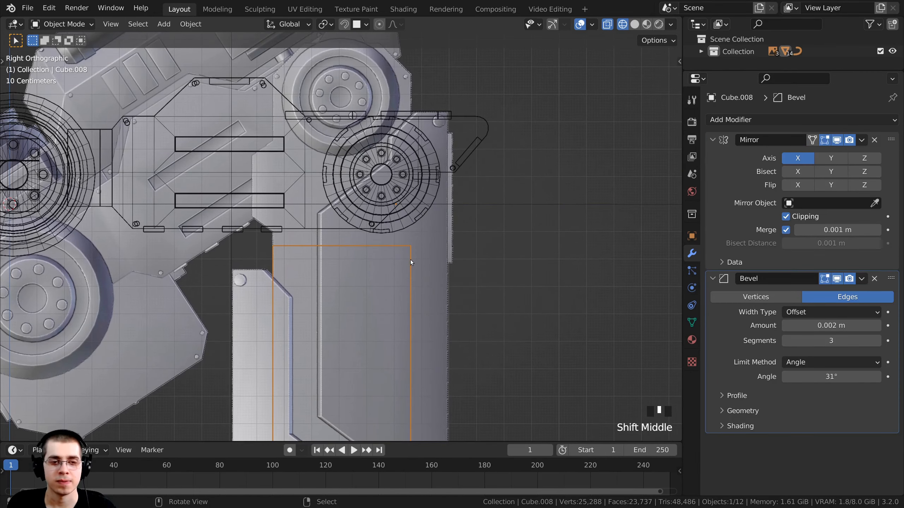
key("Tab")
middle_click_drag(282, 254, 280, 286, "shift")
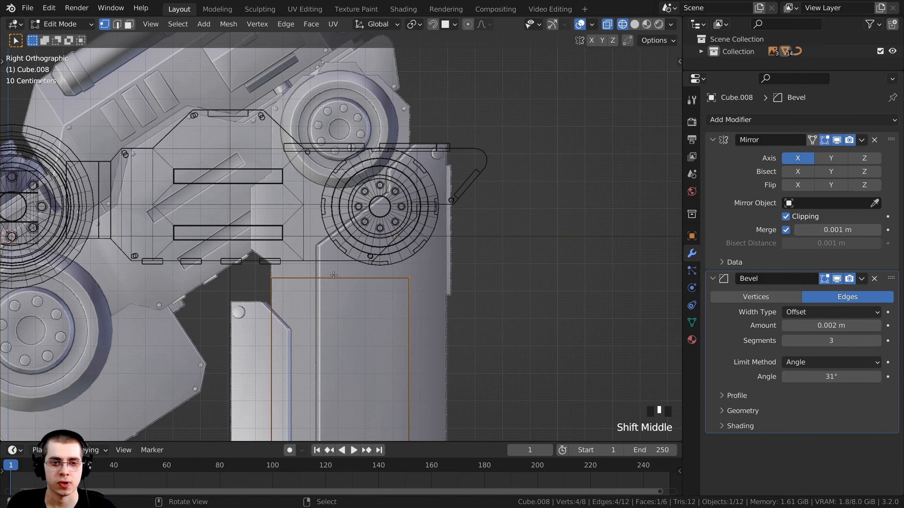
middle_click_drag(333, 275, 343, 338, "shift")
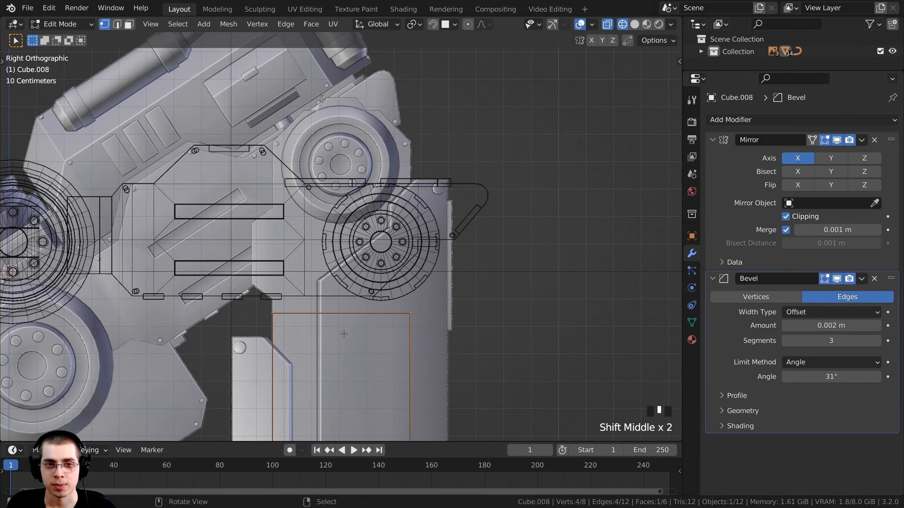
key("g")
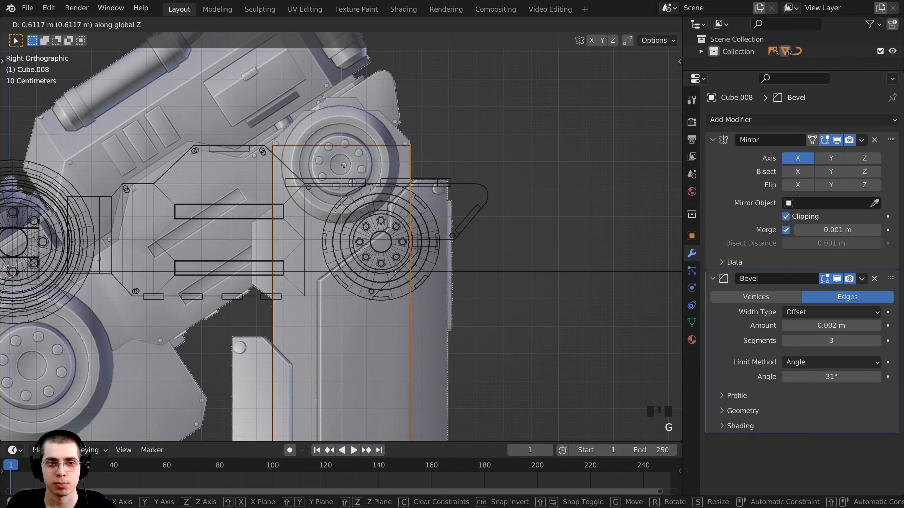
left_click(344, 165)
scroll(344, 165, "up", 3)
key("g")
left_click(246, 179)
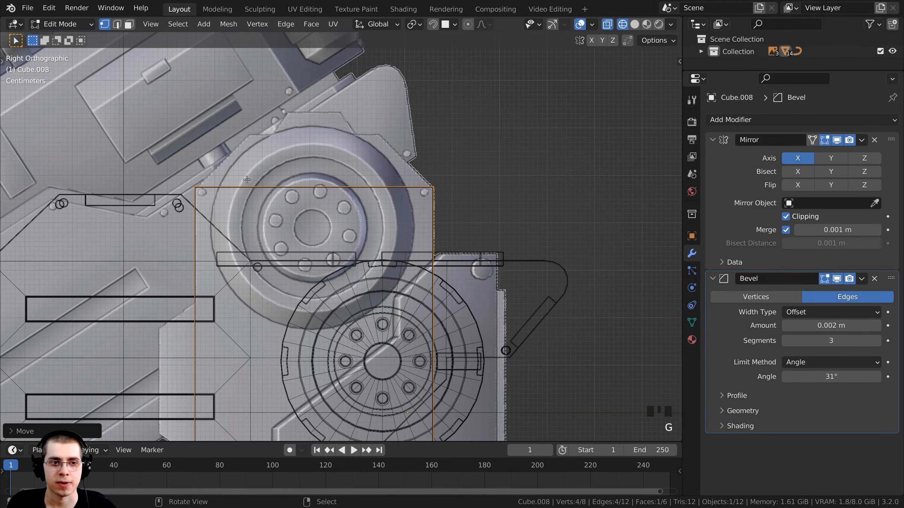
- Extrude the block's top face up about 0.11 m and scale it narrower along Y to match the plate's sloped corners
middle_click_drag(322, 183, 310, 216, "shift")
key("e")
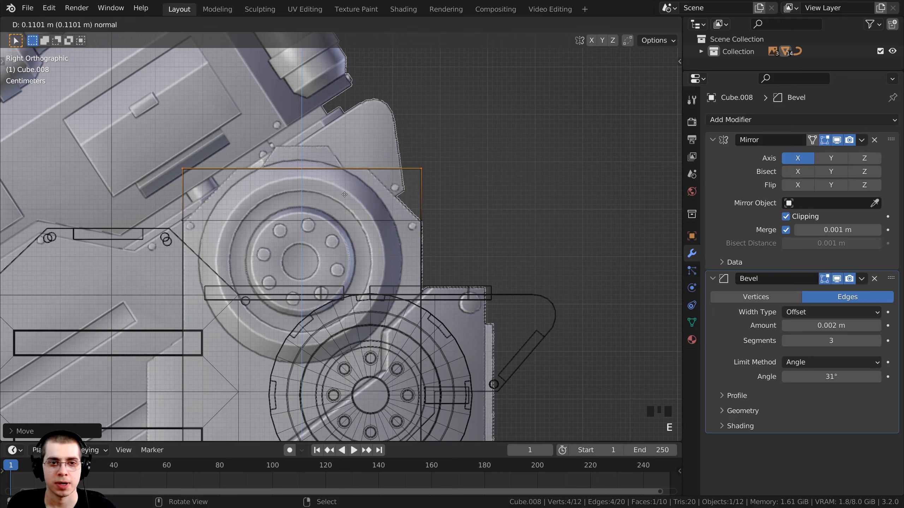
left_click(345, 195)
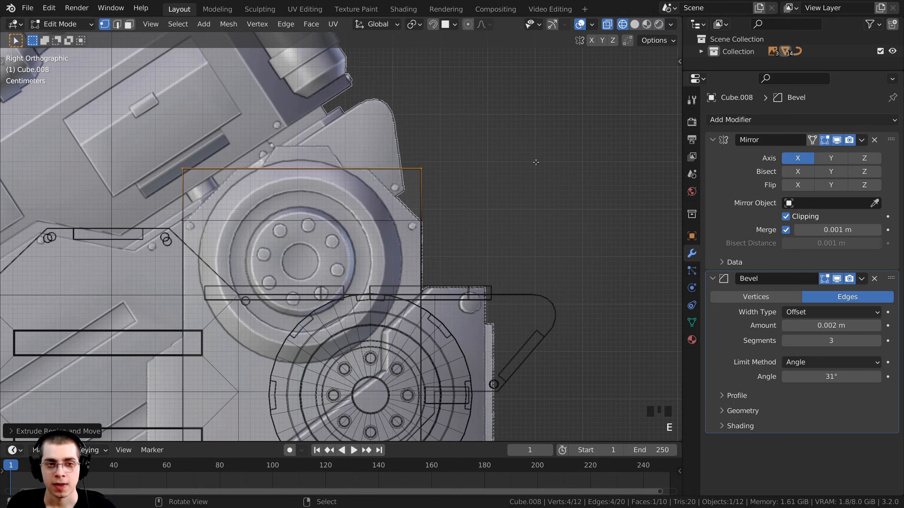
key("s")
key("y")
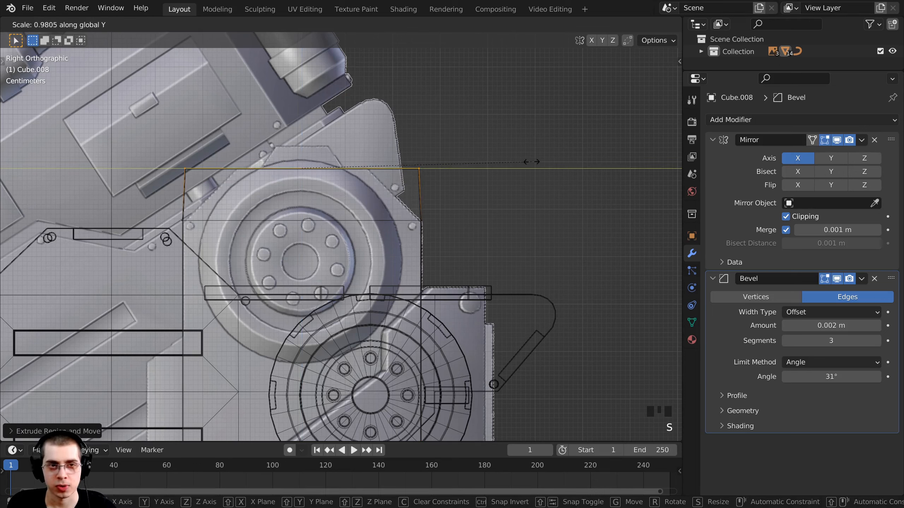
left_click(426, 153)
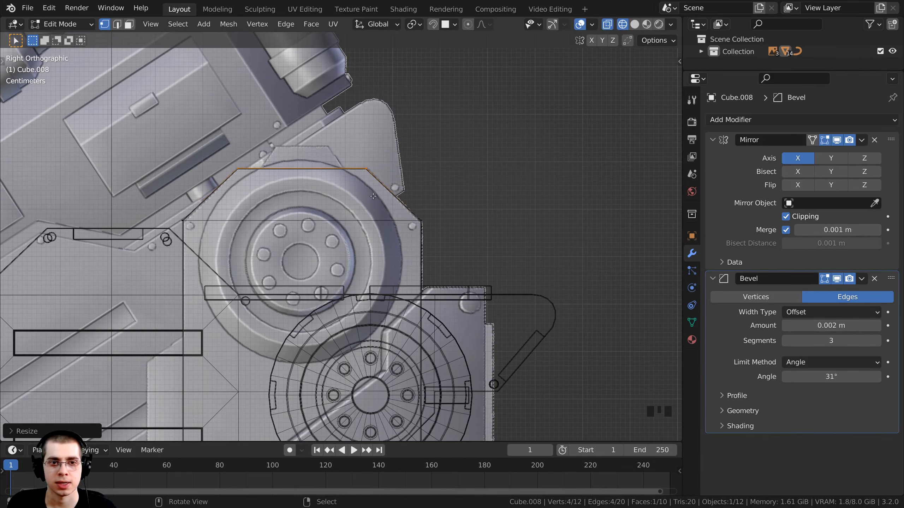
- View the leg block from above and undo the last trial edits
middle_click_drag(338, 264, 354, 249)
scroll(290, 244, "down", 3)
middle_click_drag(308, 270, 393, 236)
key("KP_7")
key("ctrl+z")
key("ctrl+z")
key("ctrl+z")
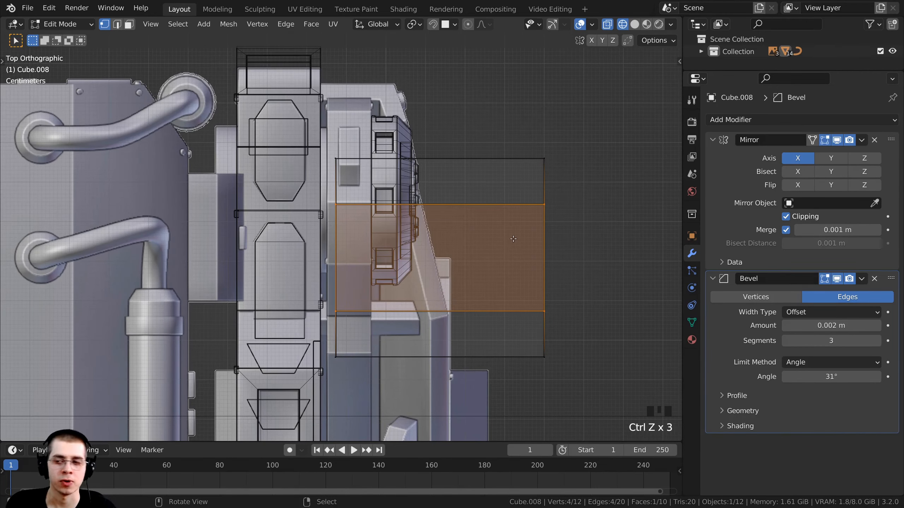
- Select the whole leg block mesh and move it along X to align its inner side with the leg plate in the top reference
middle_click_drag(443, 167, 398, 130, "shift")
scroll(398, 130, "up", 2)
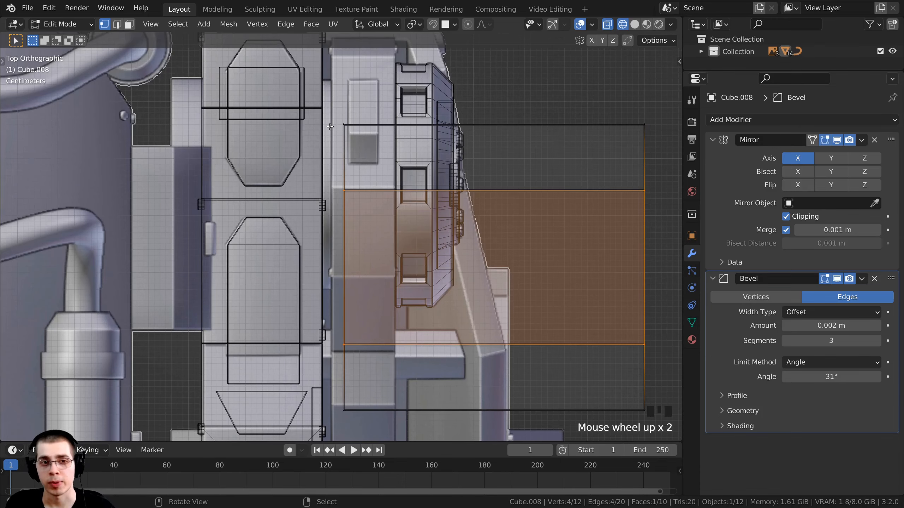
scroll(413, 188, "up", 1)
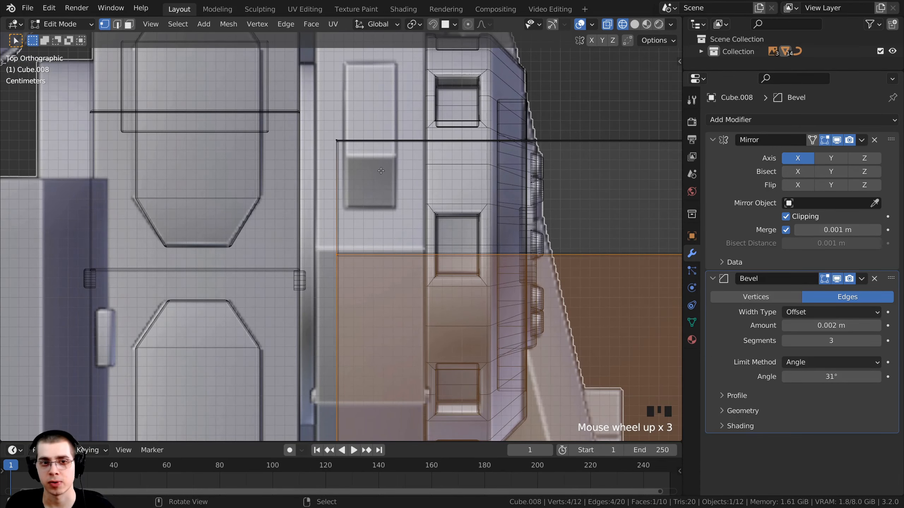
scroll(331, 179, "down", 6)
key("a")
key("a")
key("a")
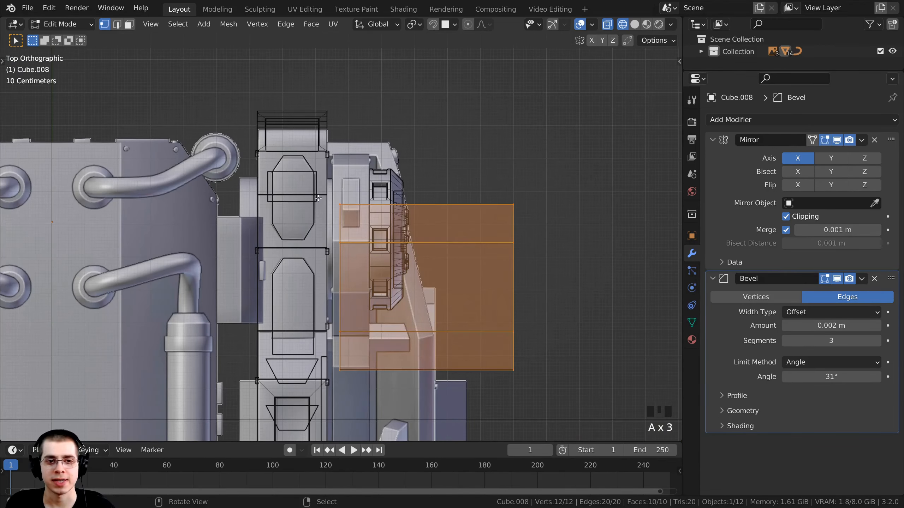
scroll(395, 222, "up", 5)
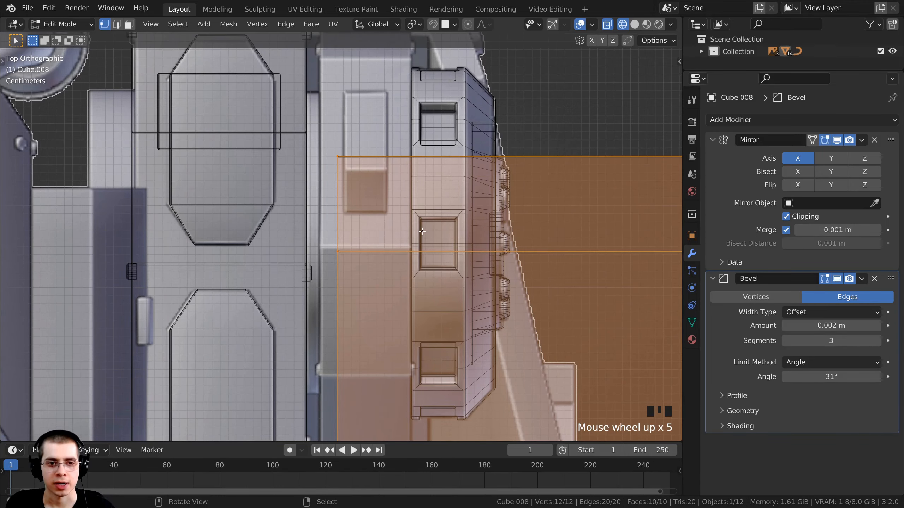
key("g")
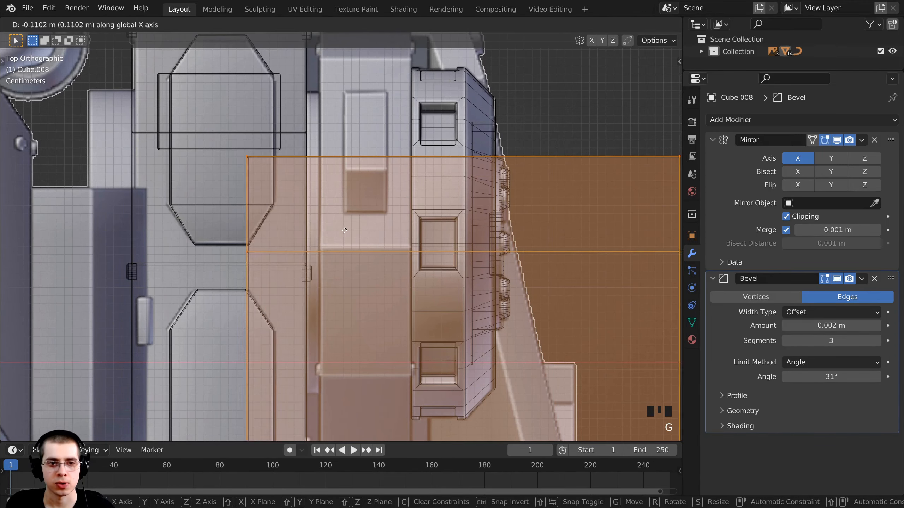
left_click(402, 227)
middle_click_drag(402, 227, 432, 199, "shift")
scroll(432, 199, "down", 2)
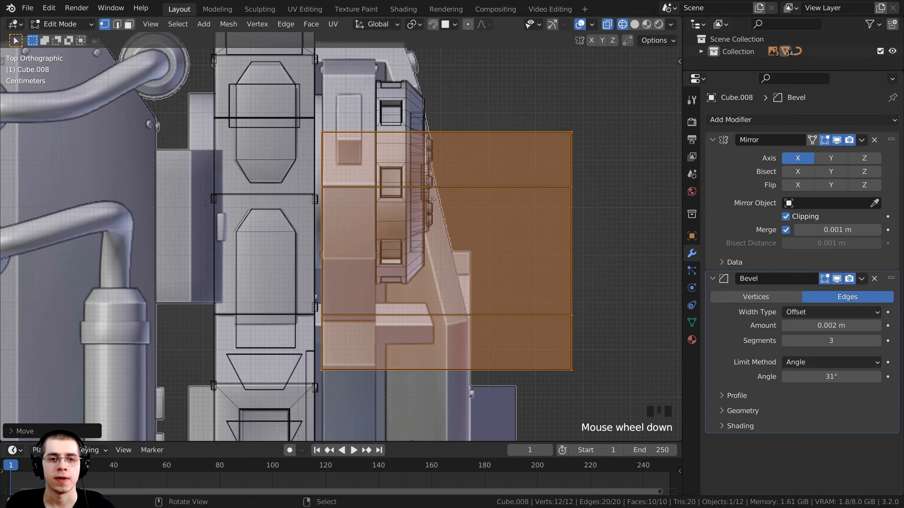
- Select the block's outer vertices and move them inward along X to the plate's outer edge beside the hip wheel
key("alt+a")
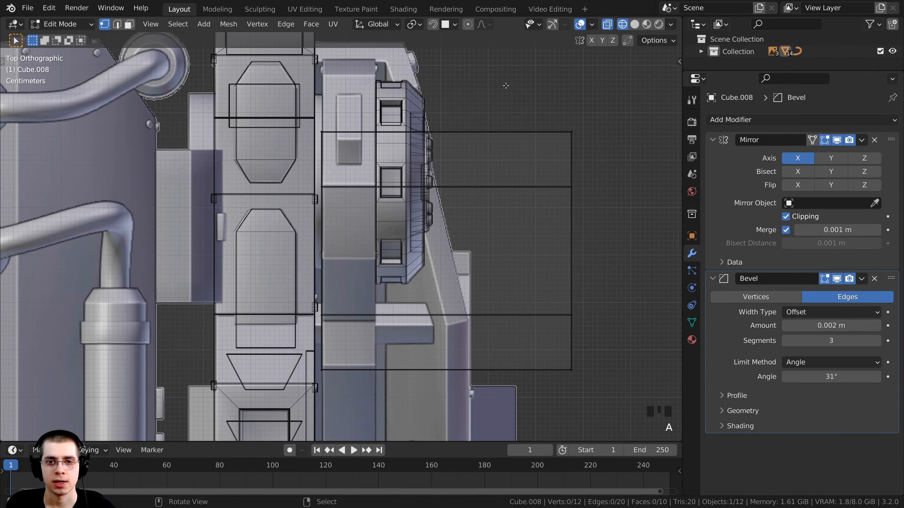
key("b")
left_click_drag(517, 82, 612, 417)
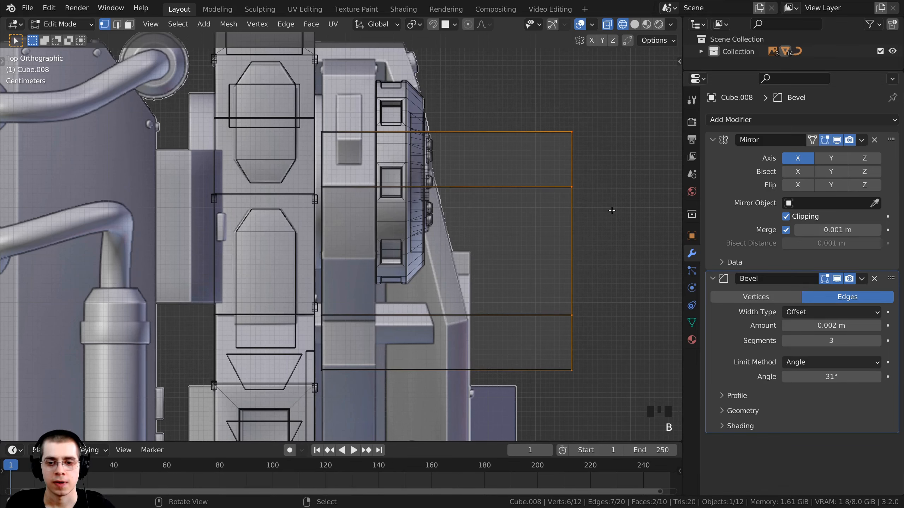
key("g")
key("x")
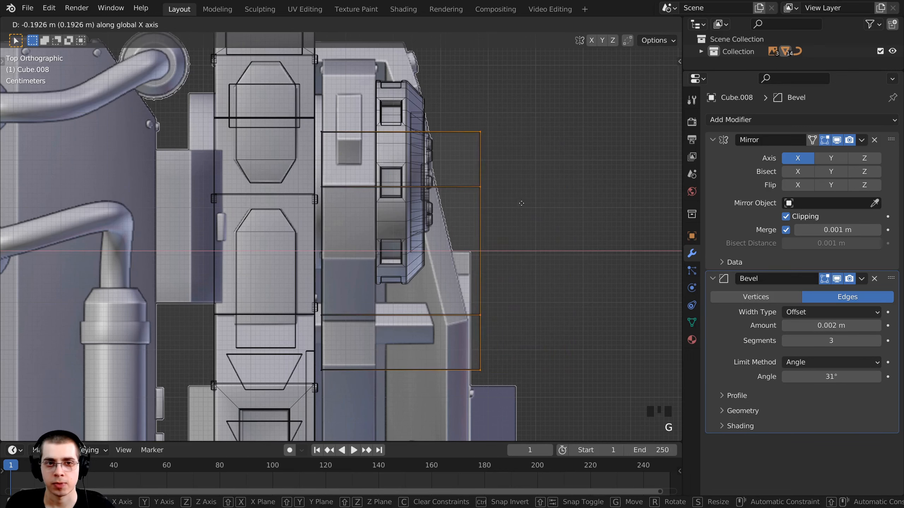
left_click(421, 208)
- Switch to solid shading and inspect the narrowed leg block between the hip plate and the wheel
scroll(381, 193, "up", 1)
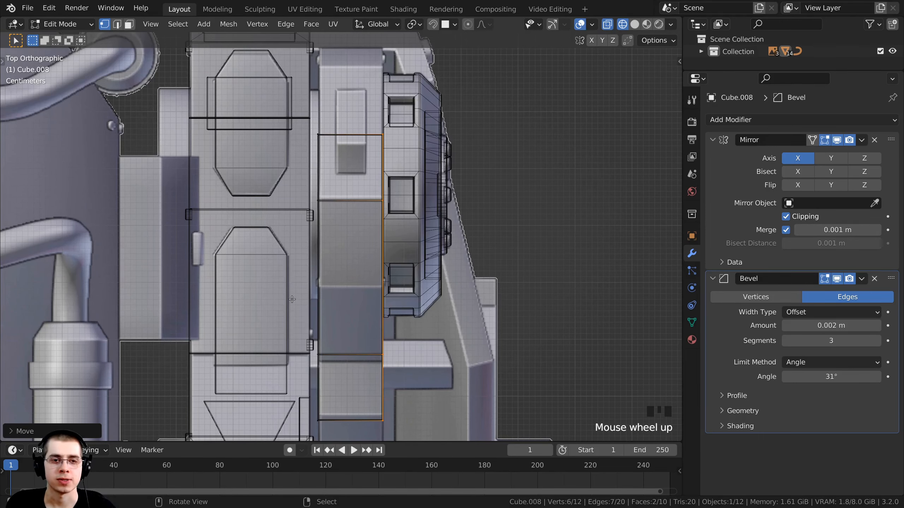
key("z")
left_click(446, 296)
middle_click_drag(446, 296, 367, 277)
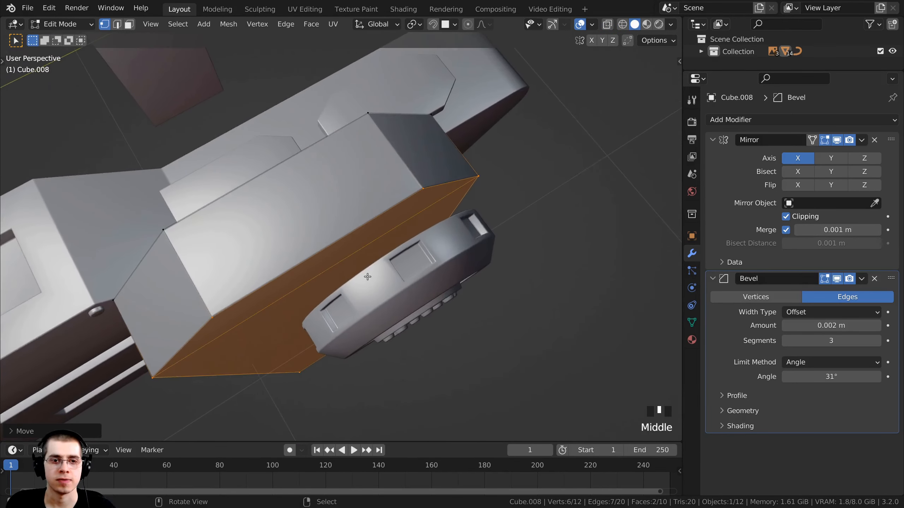
scroll(368, 277, "down", 2)
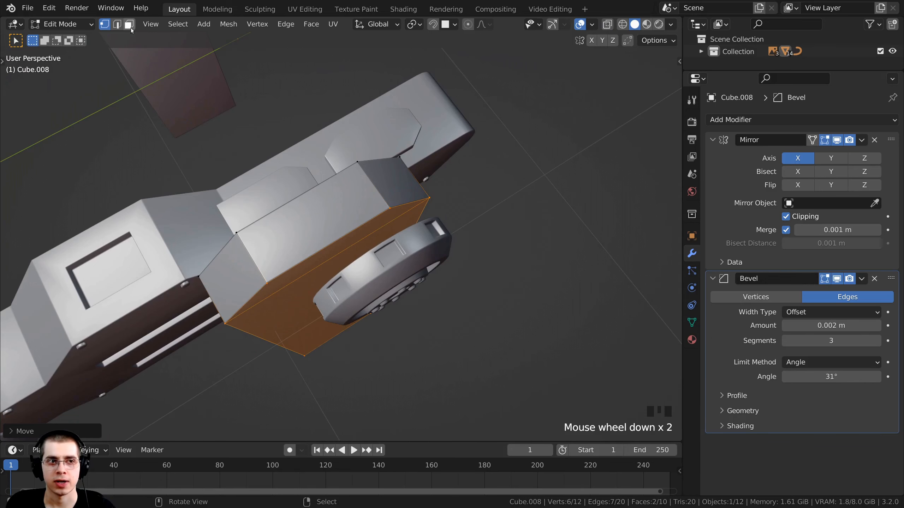
- Switch the leg block's mesh to face selection and save the file
left_click(131, 27)
middle_click_drag(348, 261, 332, 255)
key("ctrl+s")
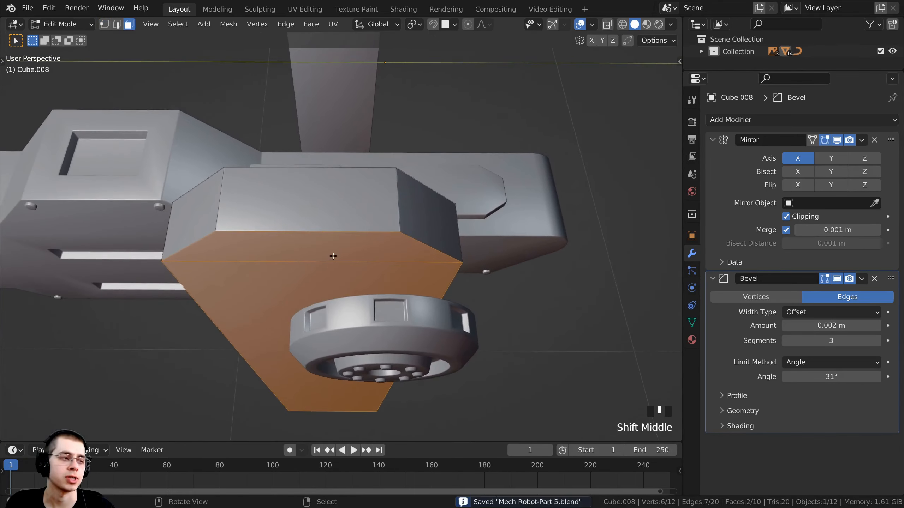
- Inset the flat top face of the leg block to form a smaller rectangle inside it
right_click(316, 191)
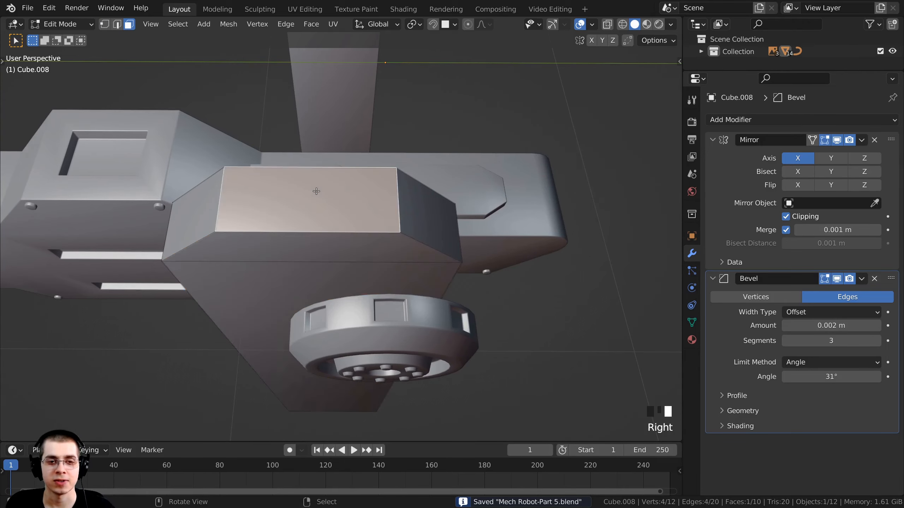
middle_click_drag(316, 191, 330, 176, "shift")
scroll(322, 187, "down", 2)
scroll(479, 280, "up", 3)
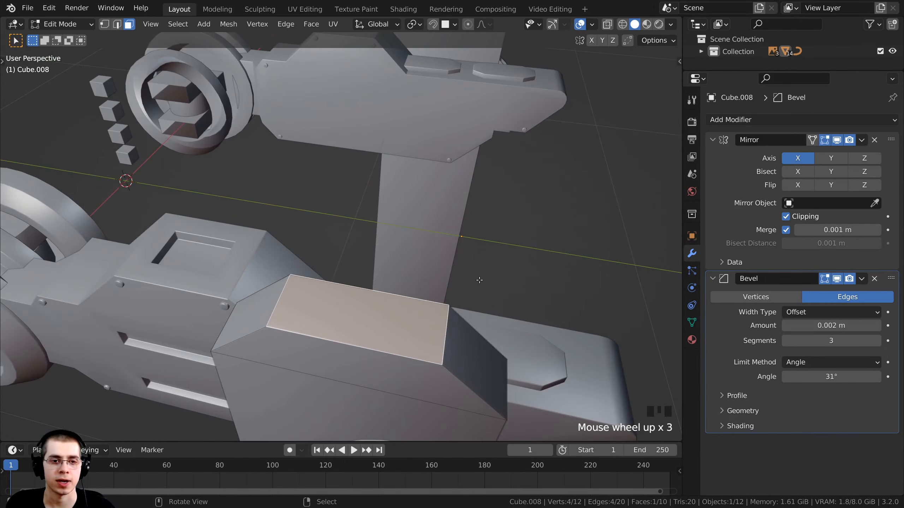
middle_click_drag(583, 263, 612, 253)
key("i")
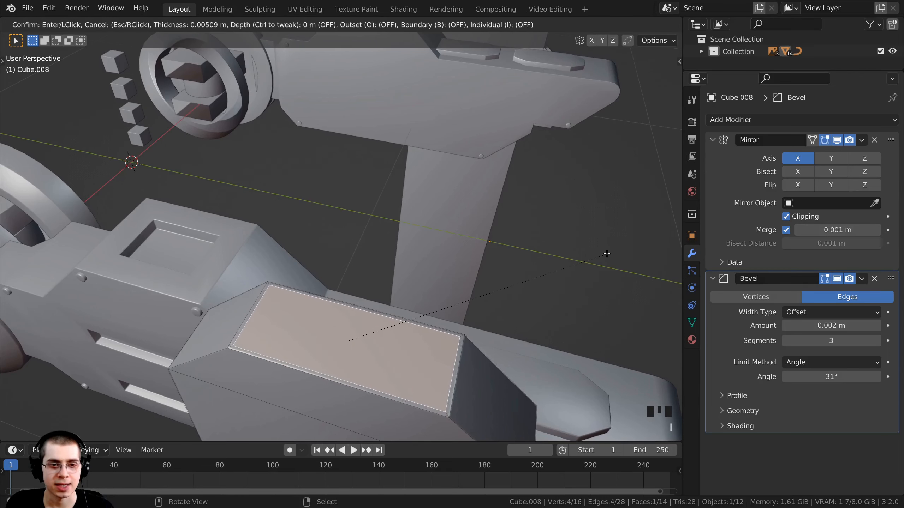
left_click(582, 261)
scroll(577, 235, "up", 1)
scroll(594, 239, "down", 1)
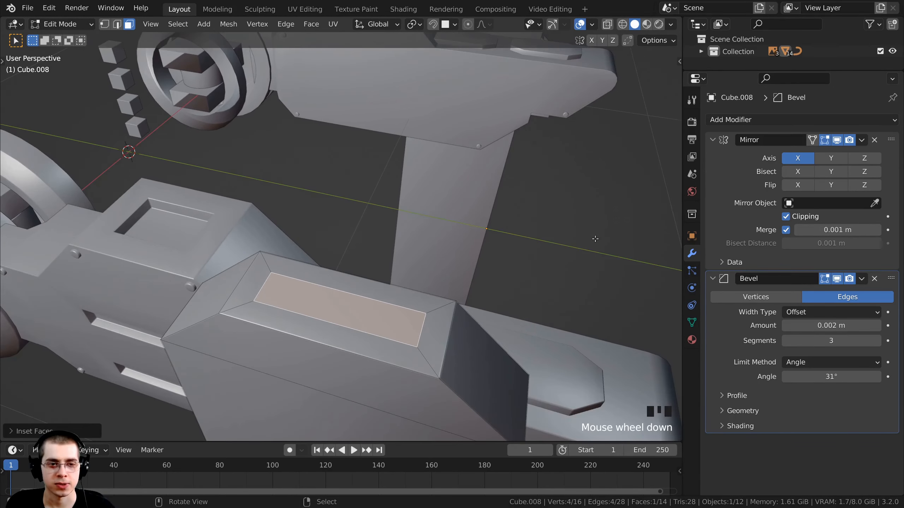
- Scale the inset top face down along Y to shorten it
key("s")
key("x")
key("y")
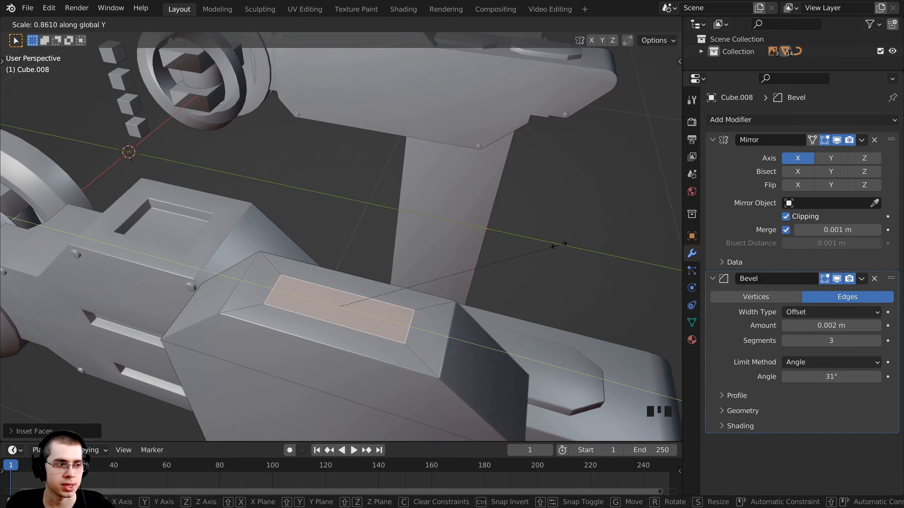
left_click(529, 248)
- Extrude the inset face upward to form a raised block on top of the leg
middle_click_drag(529, 248, 463, 242)
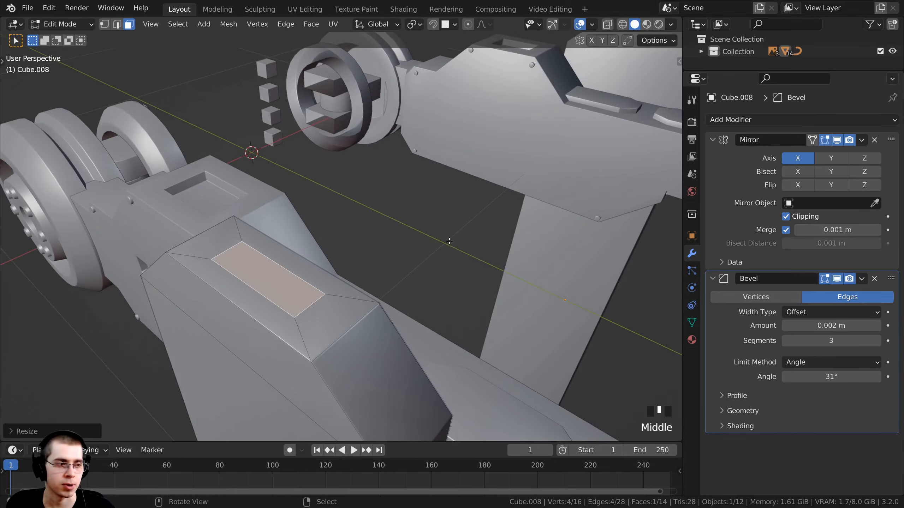
scroll(457, 227, "up", 2)
scroll(459, 263, "up", 1)
scroll(454, 238, "down", 2)
key("e")
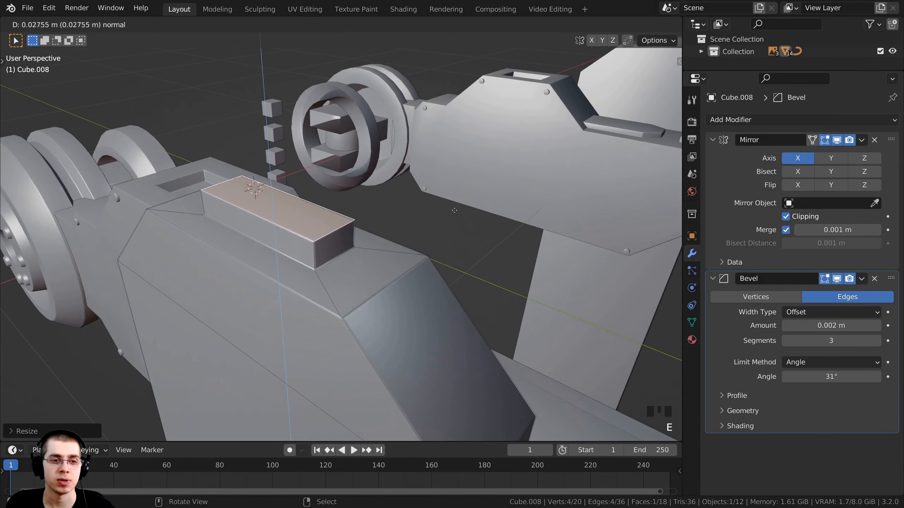
left_click(455, 196)
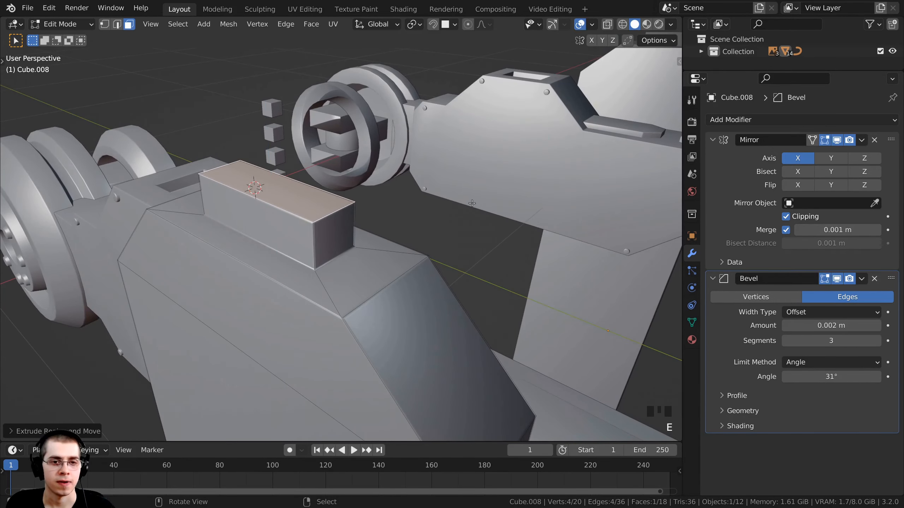
- Scale the raised block's top face down along Y to slope its ends, and lower it along Z
key("s")
key("y")
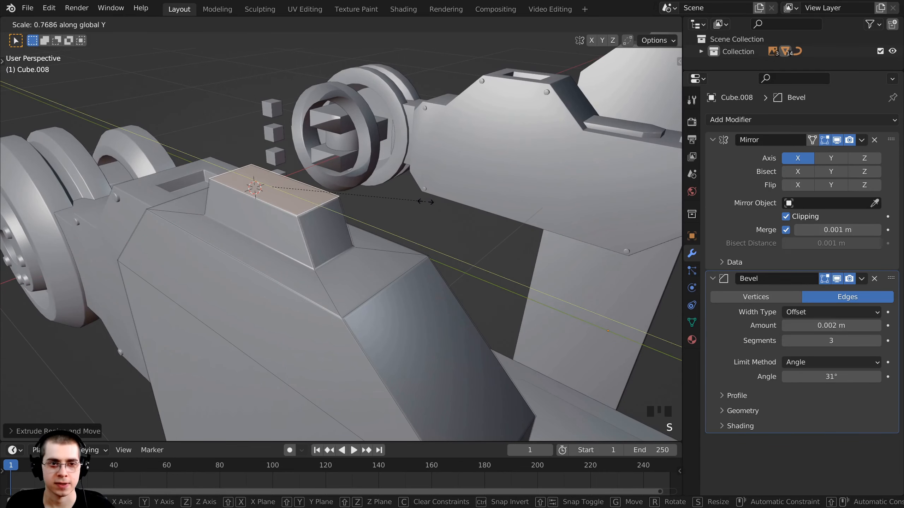
left_click(375, 198)
key("g")
key("z")
left_click(390, 221)
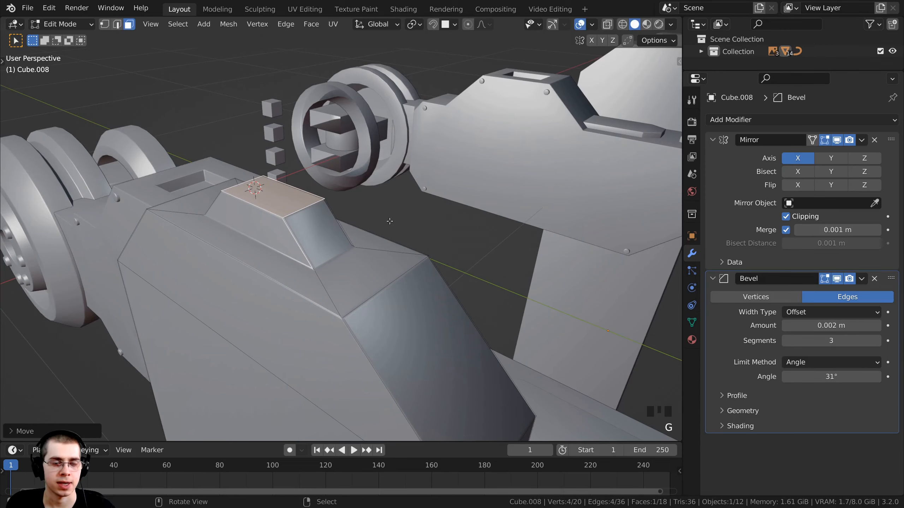
- Select the raised block's two long side faces and scale them along X to make the block narrower
middle_click_drag(390, 220, 272, 252)
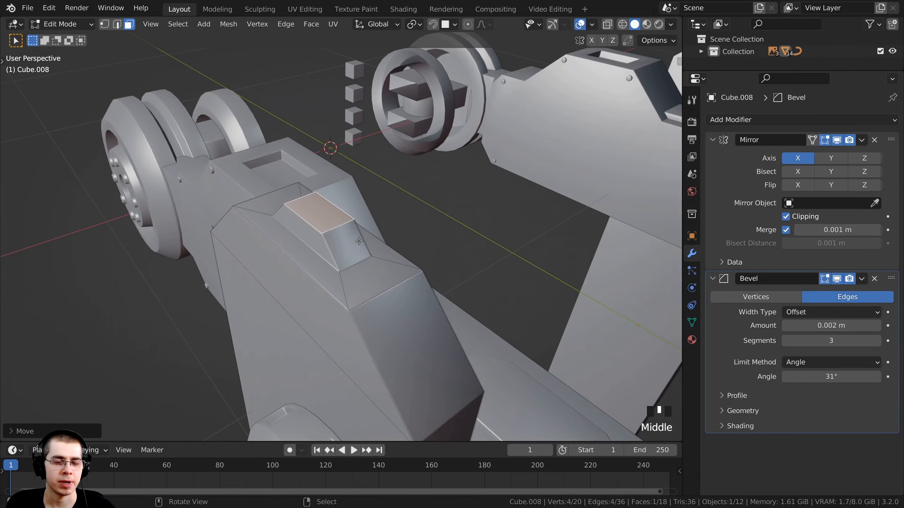
scroll(312, 243, "up", 1)
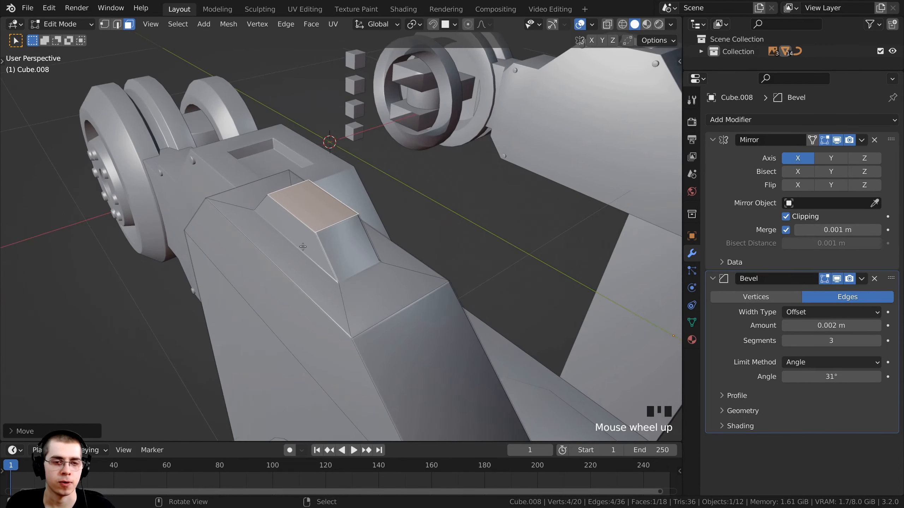
right_click(285, 228)
middle_click_drag(286, 229, 386, 212)
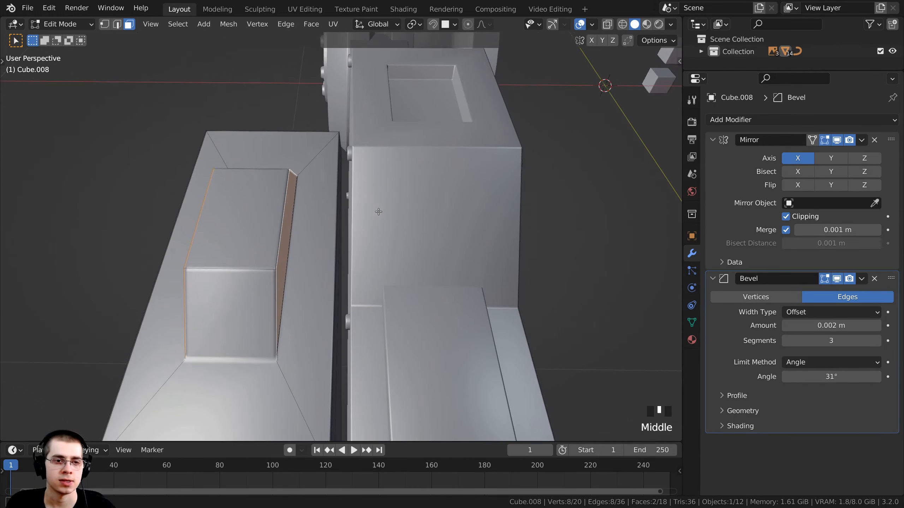
key("s")
key("x")
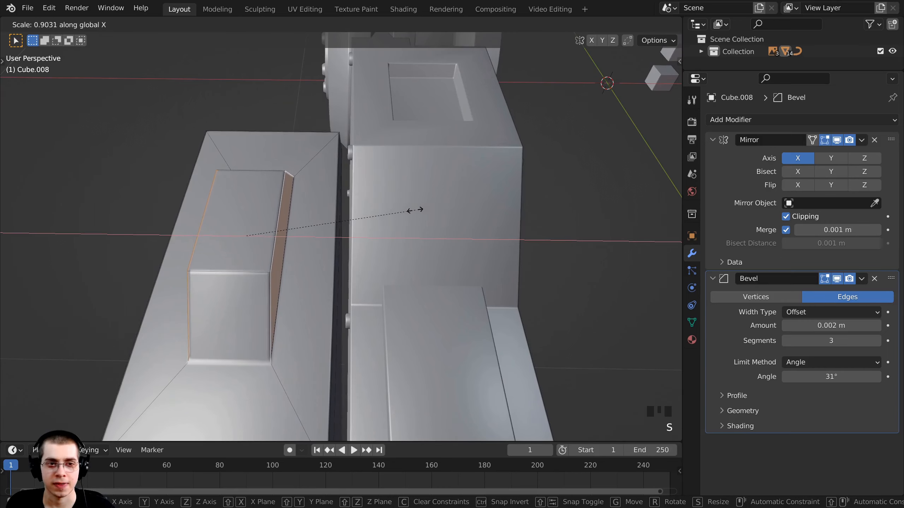
left_click(399, 213)
- Move the raised block's top face up about 0.012 m along Z
scroll(376, 265, "down", 3)
middle_click_drag(375, 265, 359, 178)
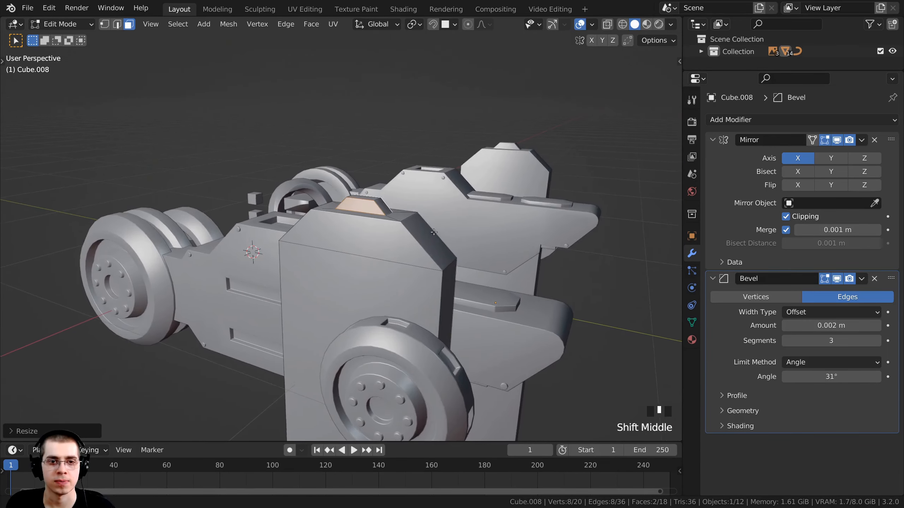
scroll(359, 178, "up", 3)
right_click(361, 174)
key("g")
key("z")
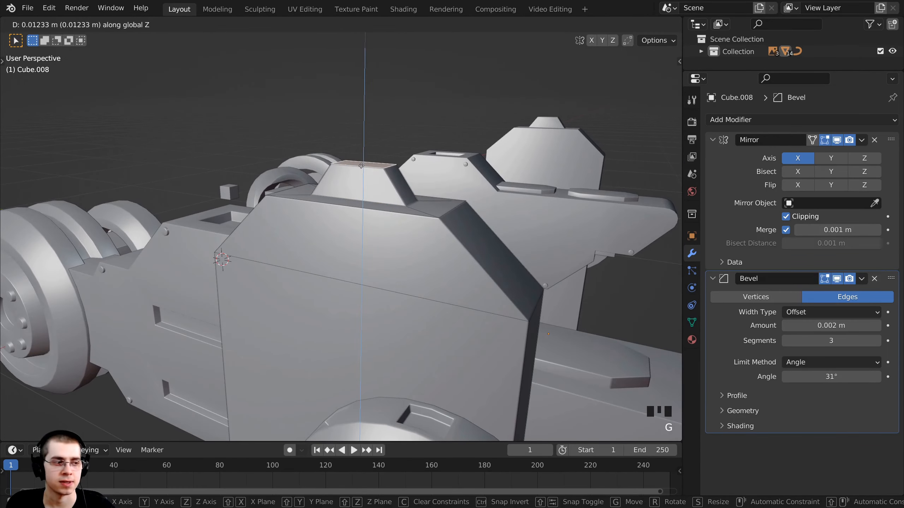
left_click(362, 165)
- Leave mesh editing and compare the raised block with the side reference in the right wireframe view
key("Tab")
scroll(362, 164, "down", 3)
middle_click_drag(361, 165, 453, 233)
key("KP_3")
scroll(562, 247, "up", 7)
scroll(562, 248, "up", 2)
key("z")
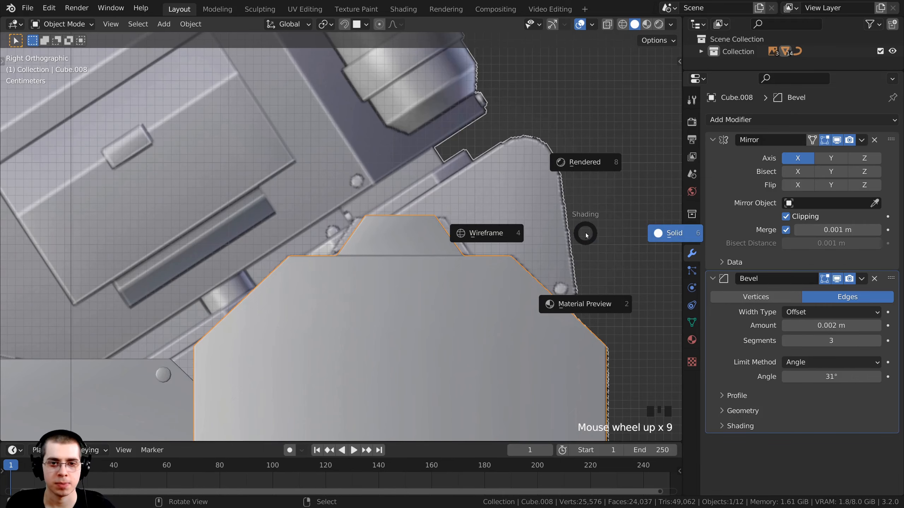
left_click(434, 228)
scroll(395, 213, "up", 3)
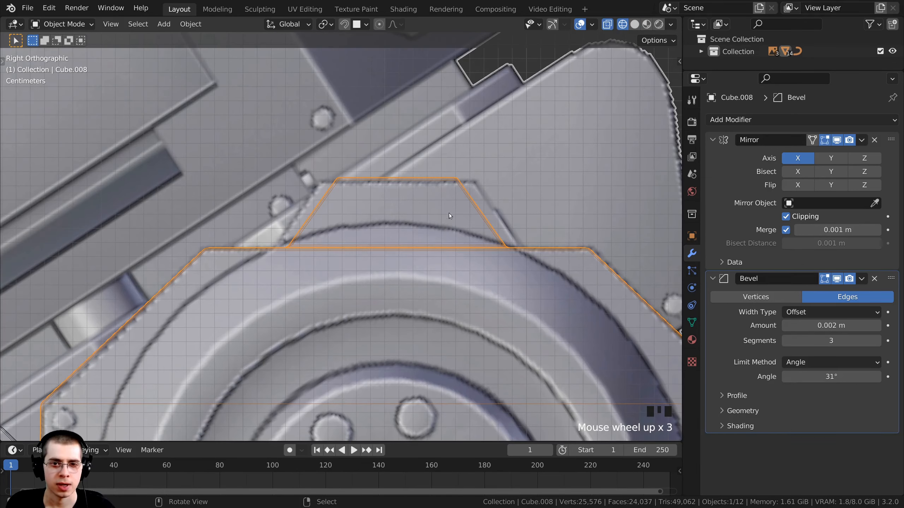
- Select all vertices of the raised block and scale them by about 1.16 along Y to match the side reference
key("Tab")
scroll(436, 200, "down", 1)
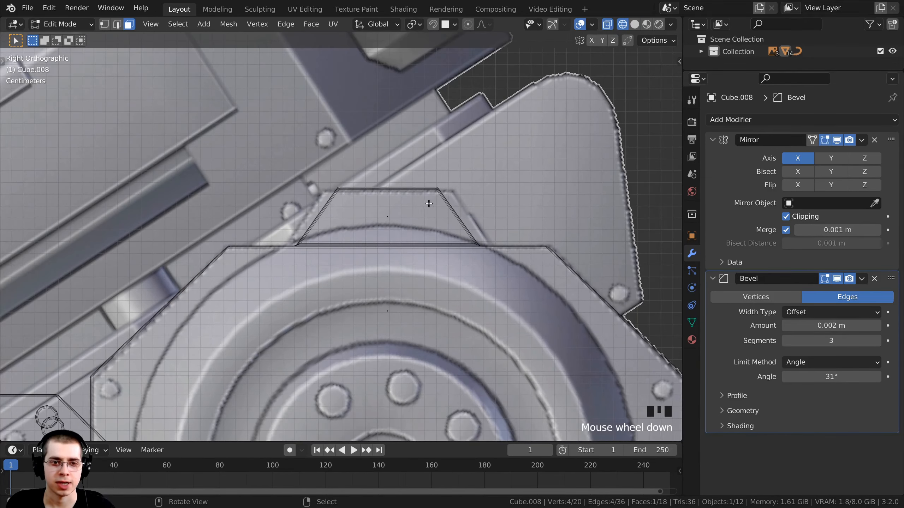
left_click(105, 25)
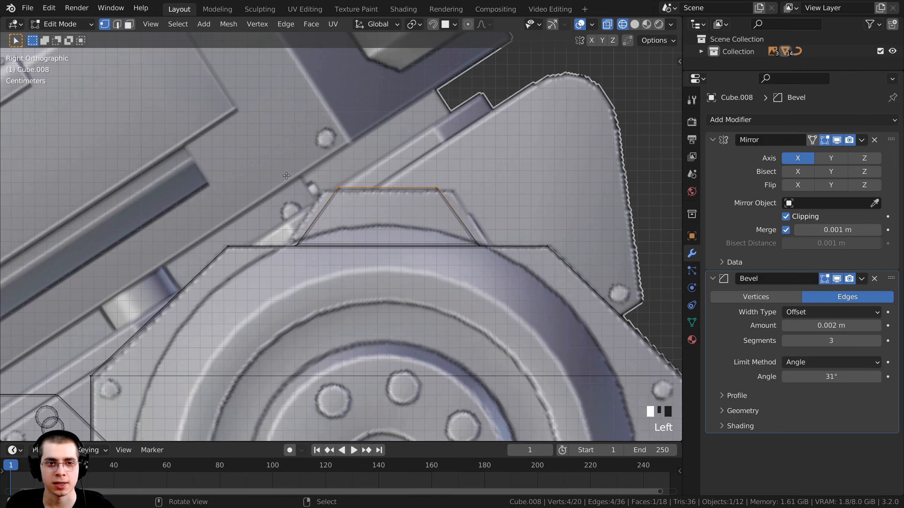
key("b")
left_click_drag(291, 159, 501, 267)
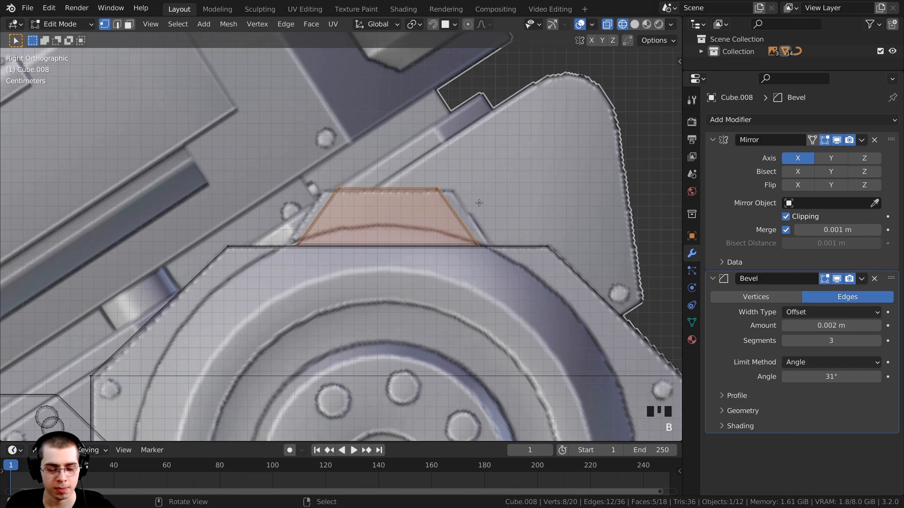
key("s")
key("y")
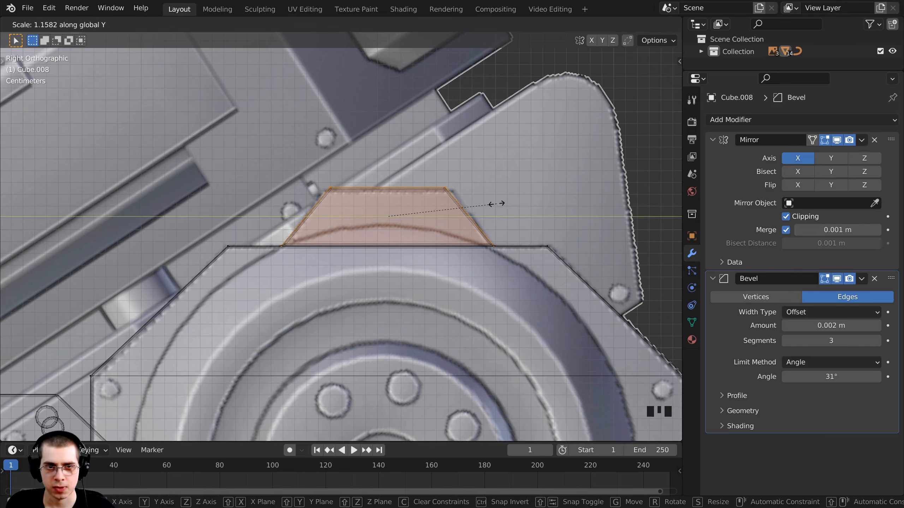
left_click(496, 204)
- Select the whole leg mesh and examine the front edge beside the hip plate against the side reference
key("alt+a")
key("a")
scroll(382, 131, "up", 2)
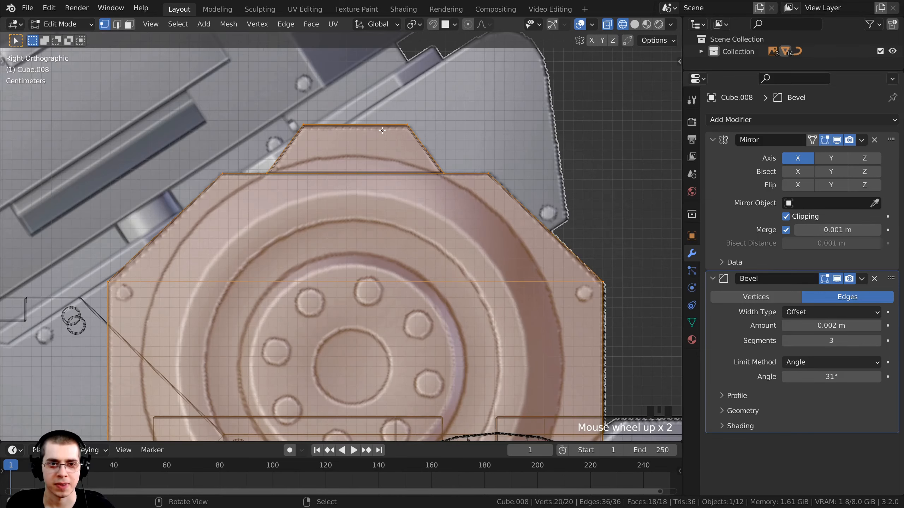
scroll(406, 125, "down", 5)
middle_click_drag(363, 406, 363, 274, "shift")
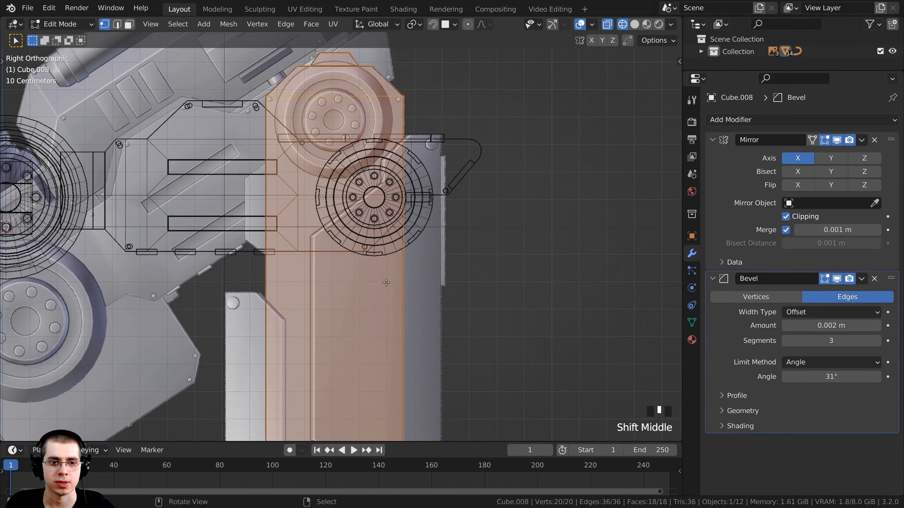
scroll(329, 205, "up", 3)
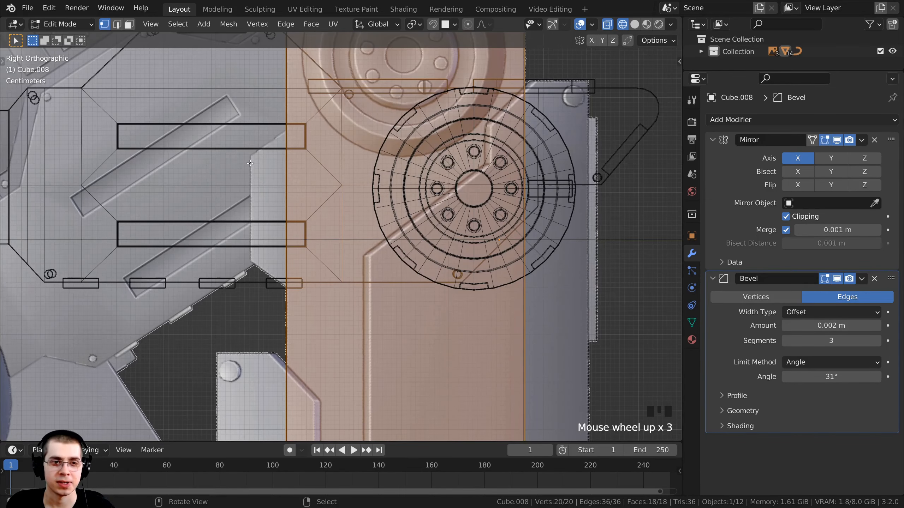
middle_click_drag(305, 172, 291, 210, "shift")
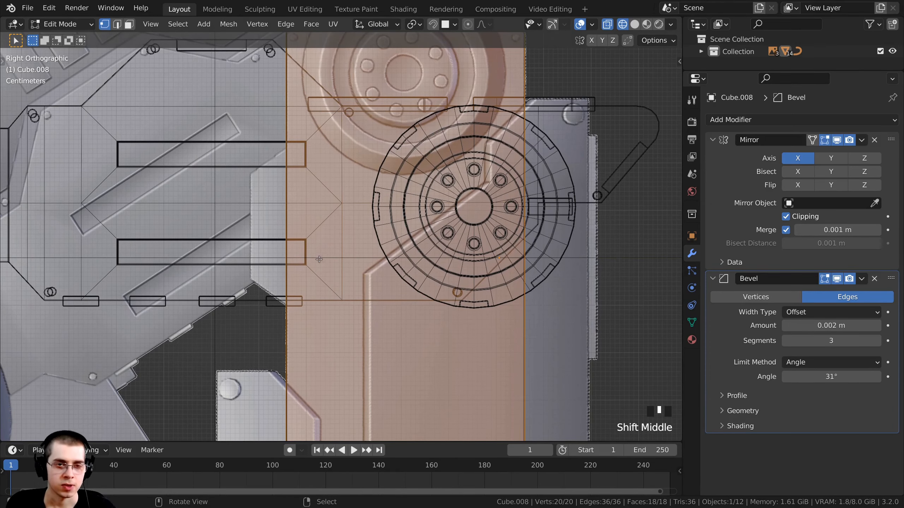
- Add a horizontal loop cut across the leg at the upper start of the reference's front protrusion
key("ctrl+r")
scroll(315, 284, "down", 2)
key("ctrl+r")
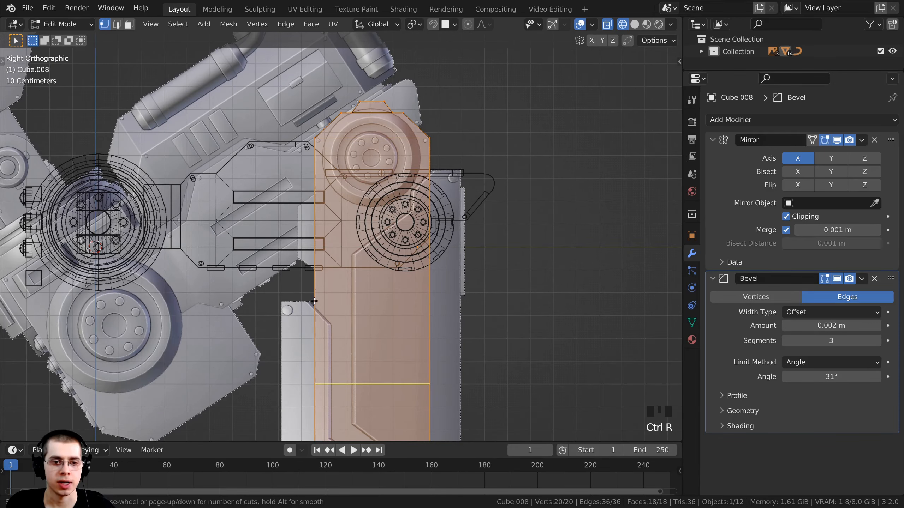
left_click(319, 384)
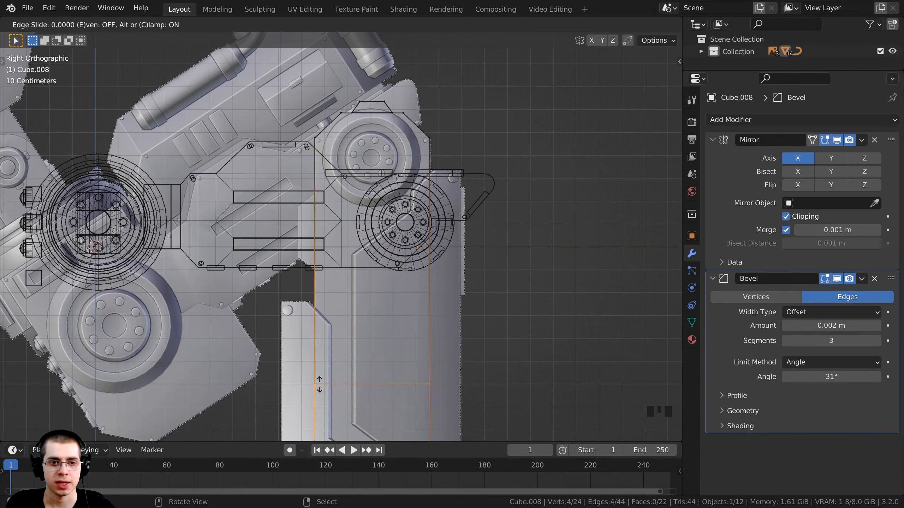
left_click(331, 195)
scroll(323, 241, "up", 6)
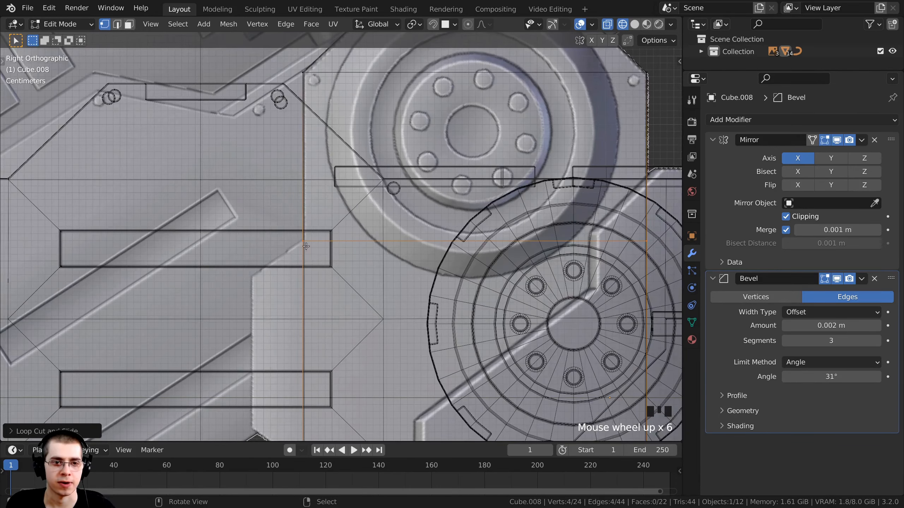
- Add a second horizontal loop cut across the leg near the lower end of the front protrusion
scroll(306, 246, "down", 4)
middle_click_drag(360, 414, 342, 332, "shift")
scroll(343, 332, "down", 1)
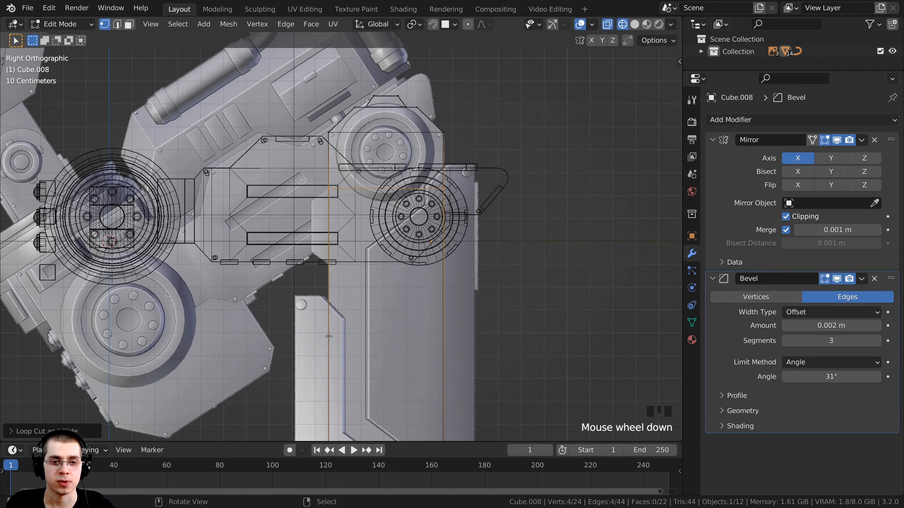
key("ctrl+r")
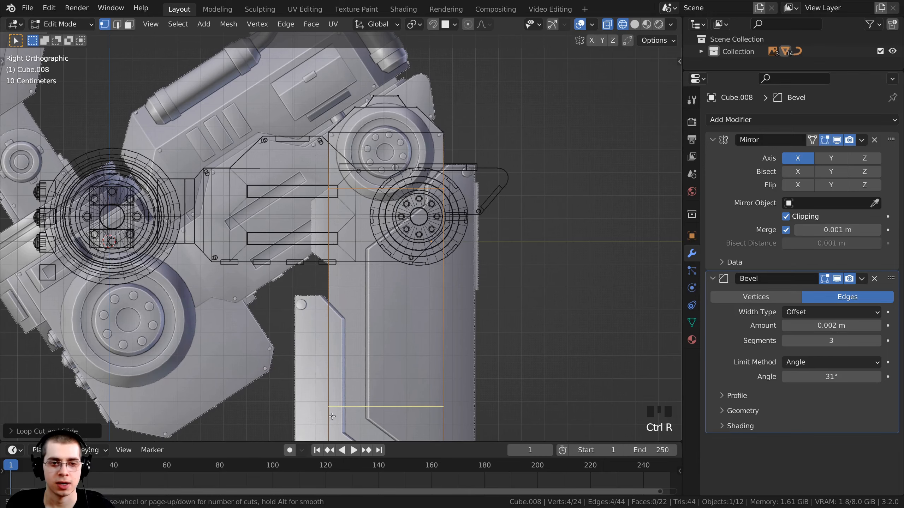
left_click(332, 416)
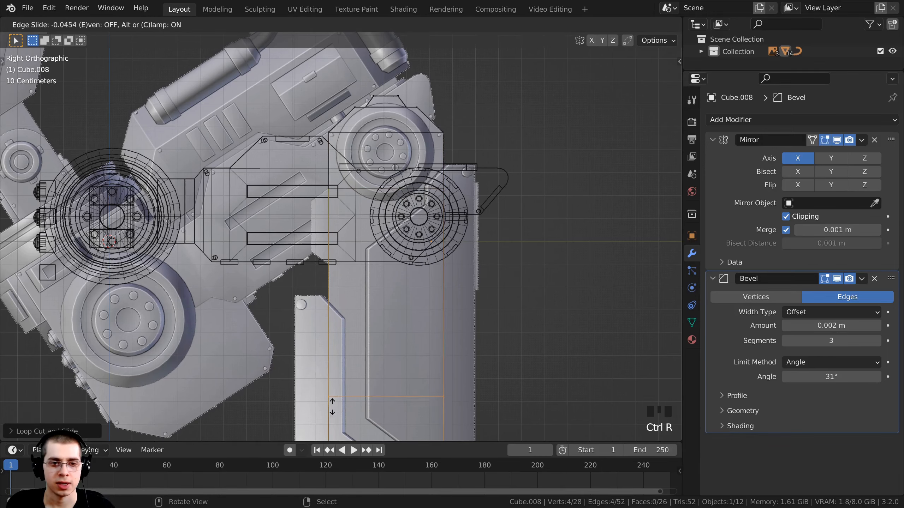
left_click(332, 274)
- Slide the lower loop cut along the leg to line up with the base of the reference's front protrusion
middle_click_drag(332, 274, 345, 267, "shift")
scroll(345, 267, "up", 2)
middle_click_drag(427, 306, 347, 250, "shift")
scroll(348, 251, "up", 2)
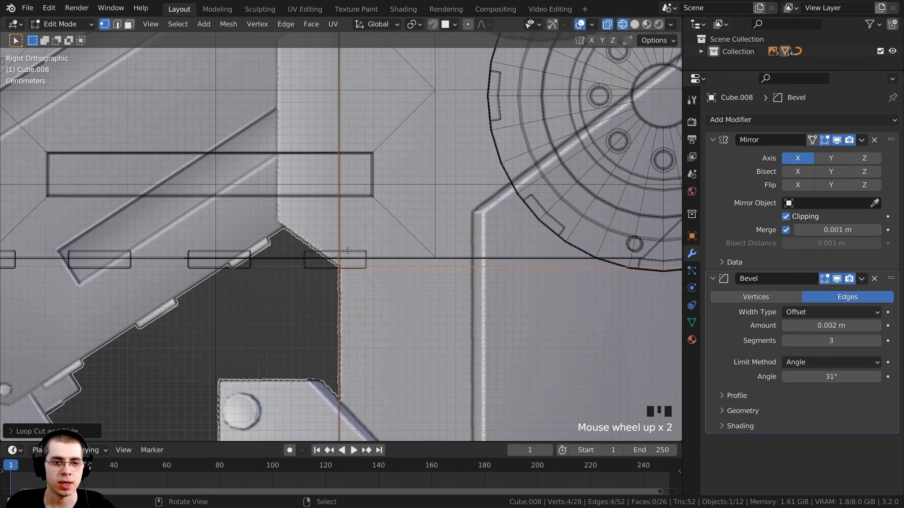
key("g")
key("g")
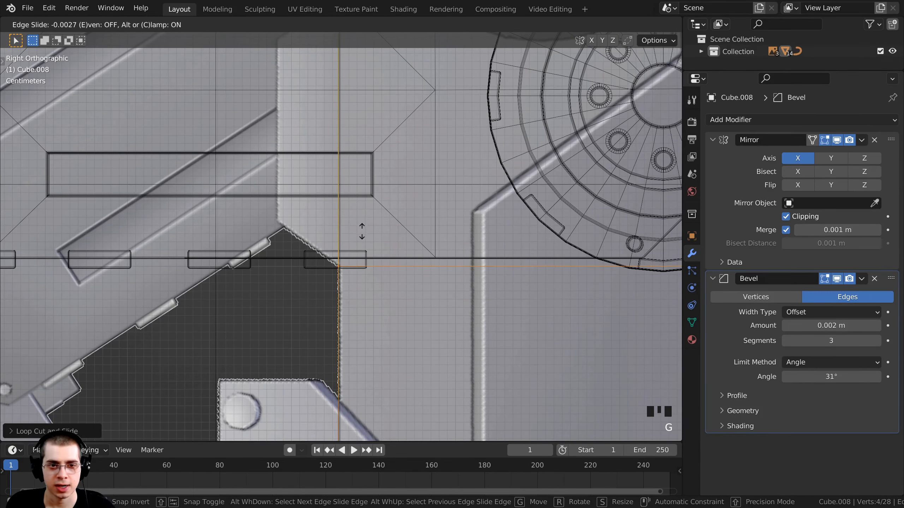
left_click(361, 234)
- Show the leg in solid shading and select its front-edge face between the two loop cuts
scroll(350, 238, "down", 3)
middle_click_drag(350, 238, 313, 273, "shift")
scroll(313, 274, "down", 2)
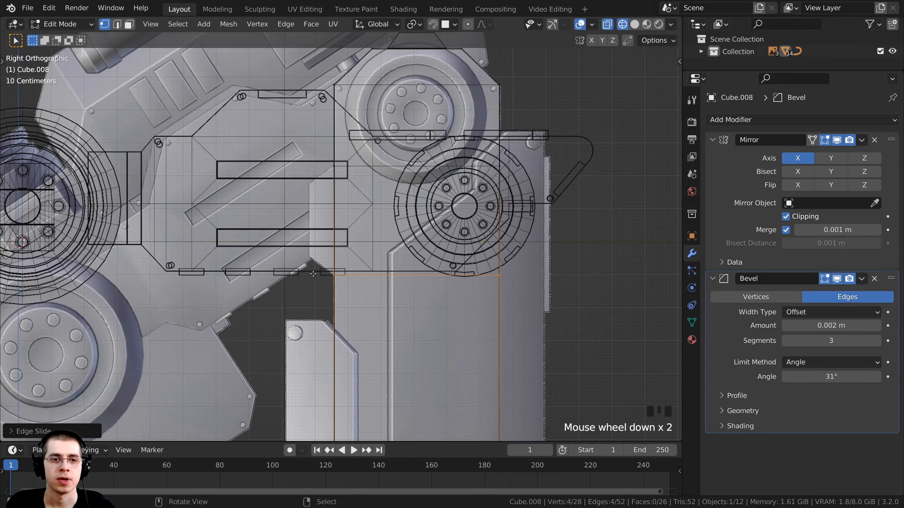
key("z")
left_click(453, 270)
mouse_move(452, 270)
middle_mouse_down()
mouse_move(499, 274)
mouse_move(445, 224)
middle_mouse_up()
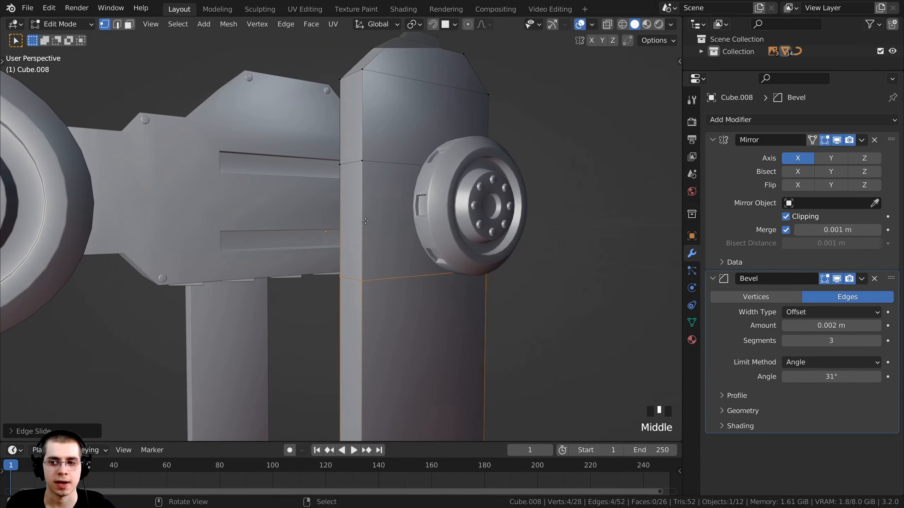
middle_click_drag(365, 221, 350, 221, "shift")
scroll(350, 220, "up", 2)
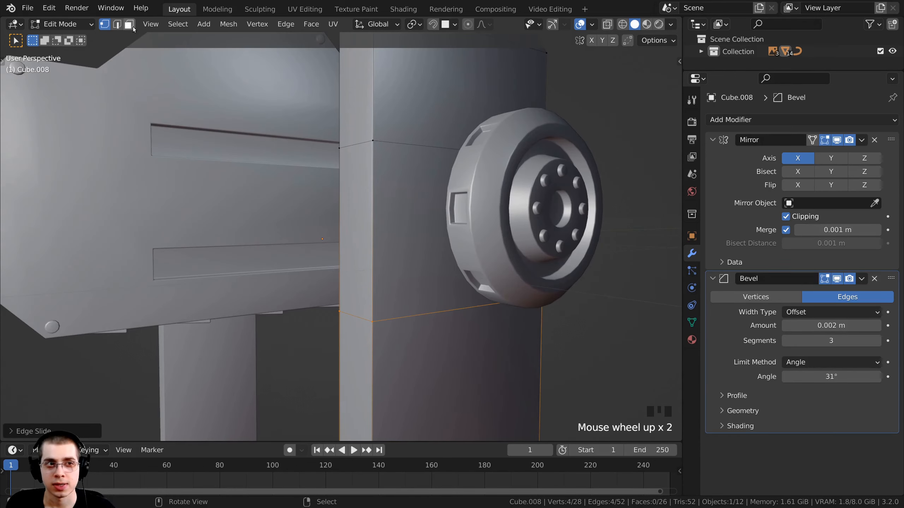
left_click(133, 28)
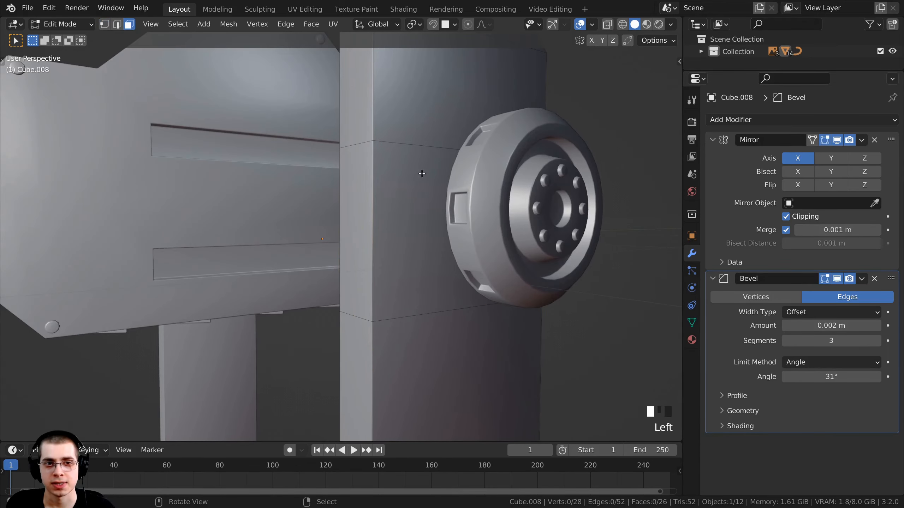
right_click(368, 156)
middle_click_drag(417, 211, 424, 185)
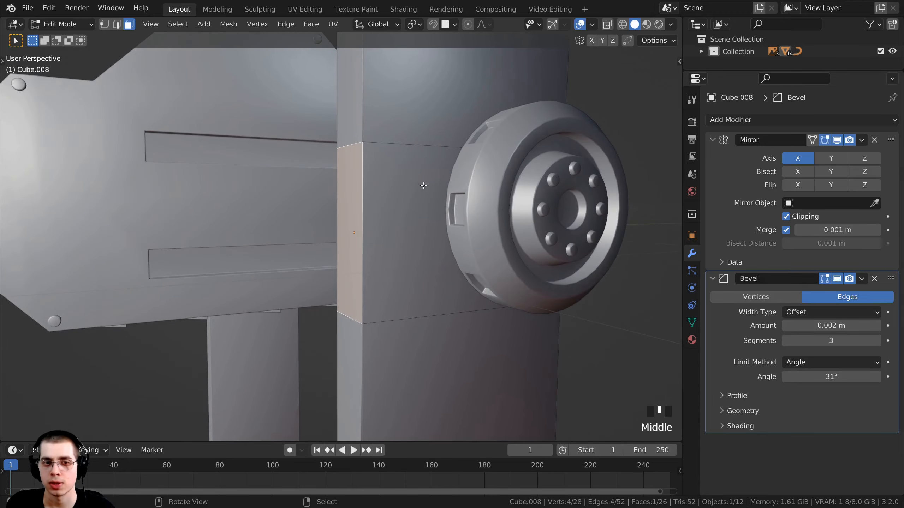
mouse_move(407, 144)
middle_mouse_down()
mouse_move(368, 160)
mouse_move(406, 177)
middle_mouse_up()
- Extrude the selected front face outward in wireframe side view to the outer edge of the reference's protrusion
key("KP_3")
key("z")
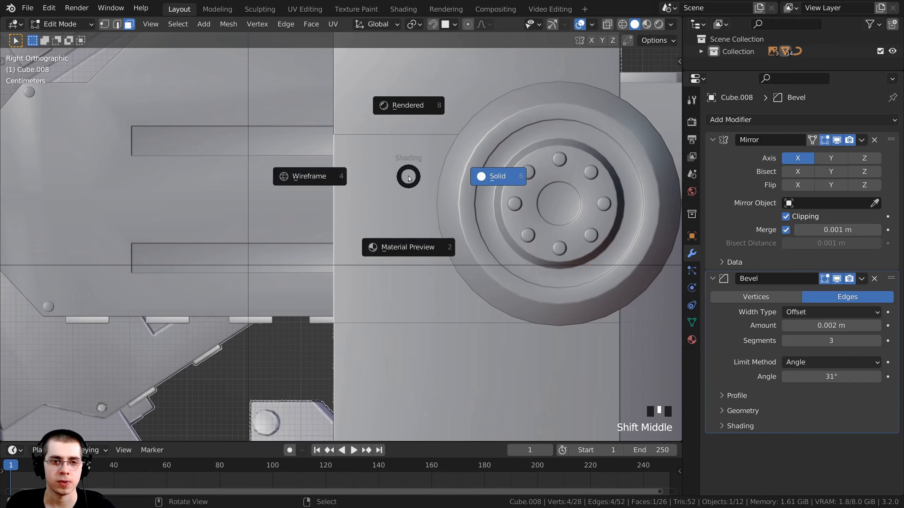
left_click(299, 176)
middle_click_drag(421, 180, 461, 185, "shift")
scroll(461, 186, "up", 2)
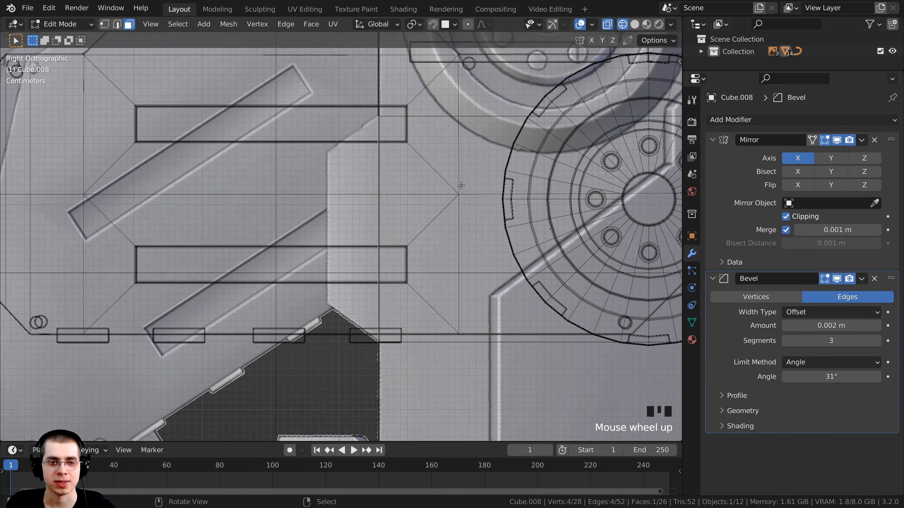
key("e")
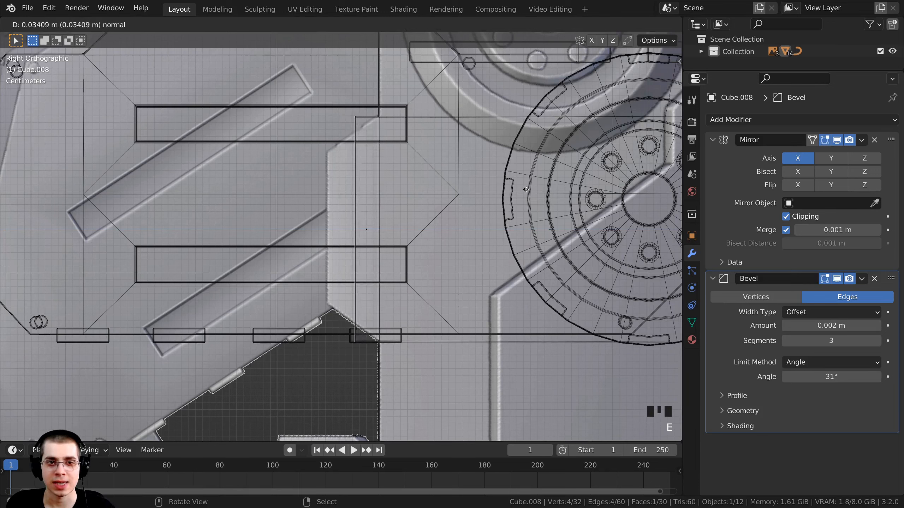
left_click(498, 201)
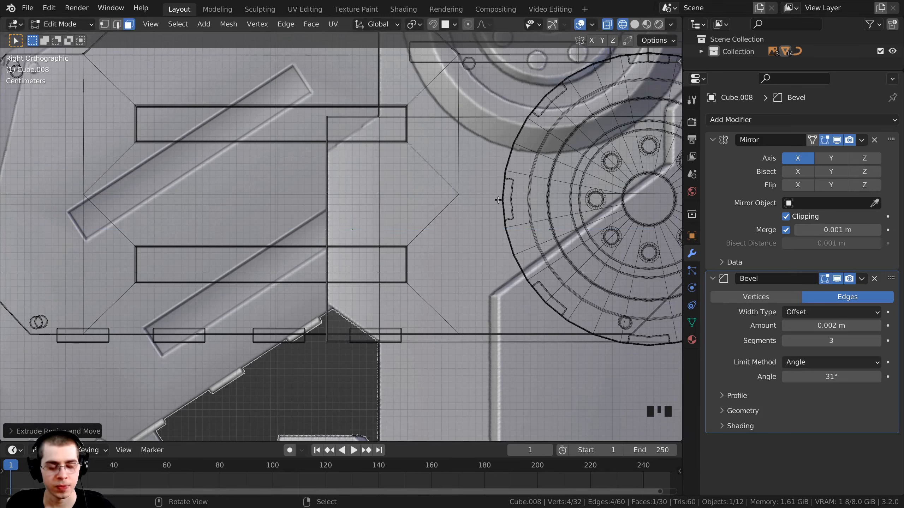
- Scale the protrusion's outer face down along Z to taper its ends to the side reference
key("s")
key("z")
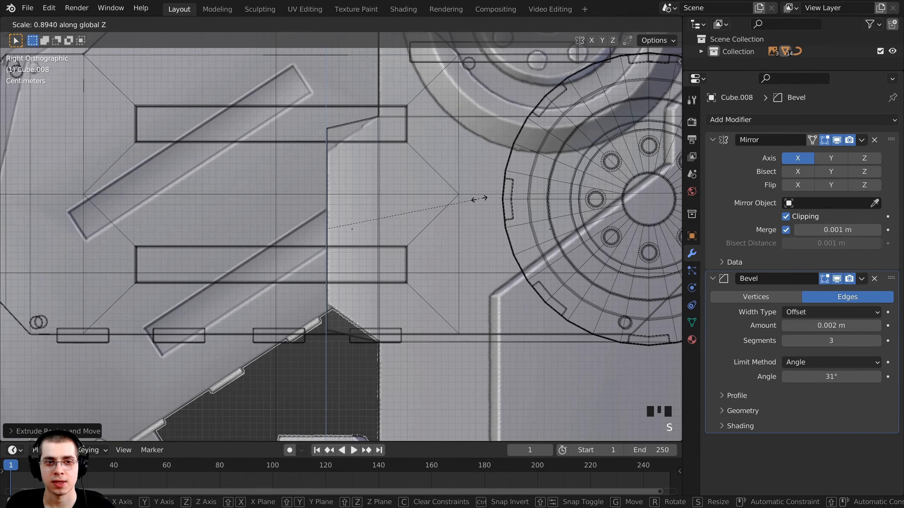
left_click(438, 197)
- Select the vertices at the leg's bottom end and extrude them downward by about 0.13 m
scroll(438, 197, "down", 2)
middle_click_drag(438, 197, 319, 221, "shift")
scroll(92, 42, "up", 6)
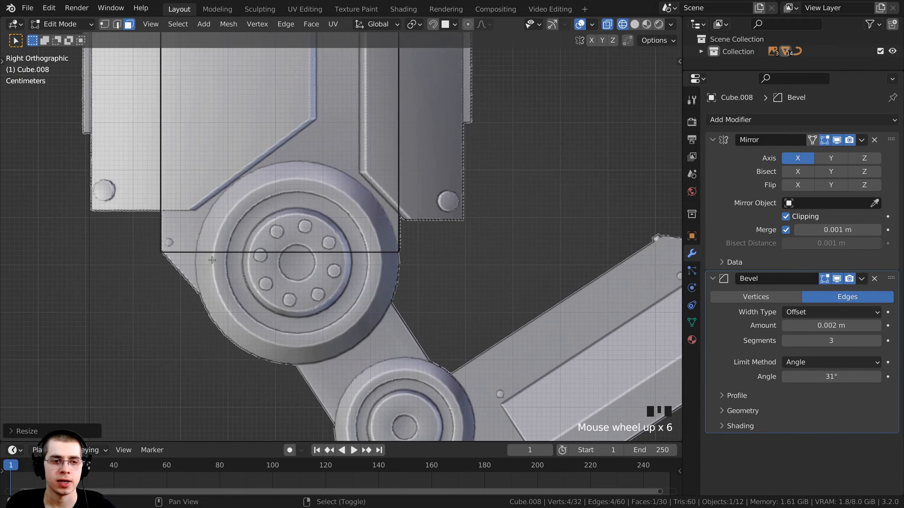
middle_click_drag(92, 43, 147, 91, "shift")
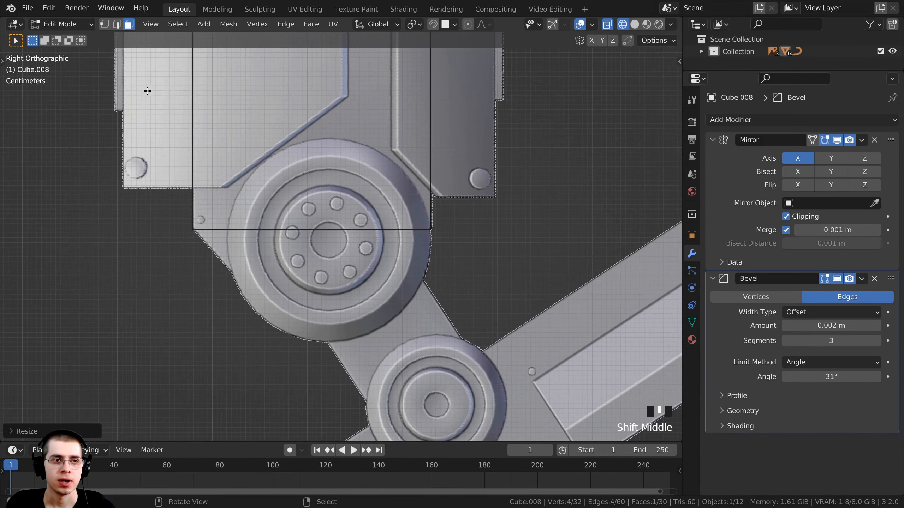
left_click(105, 28)
scroll(247, 206, "up", 1)
key("alt+a")
key("a")
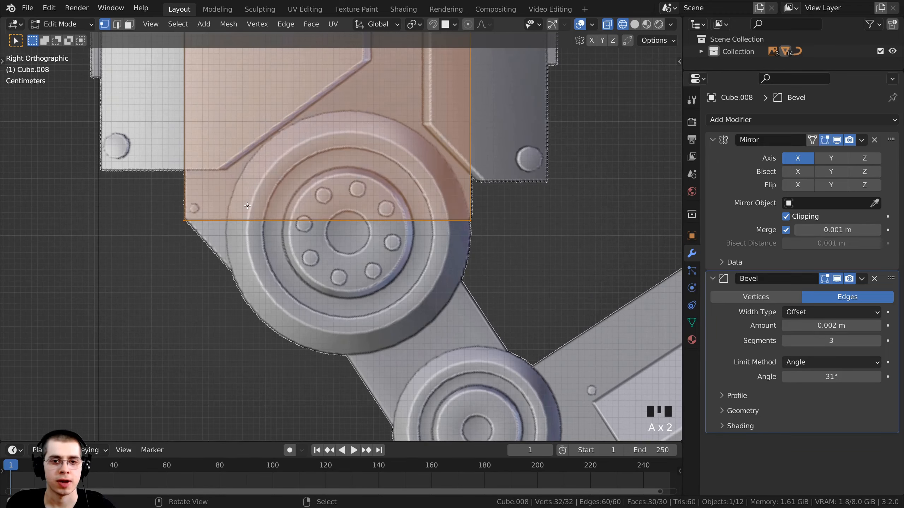
key("a")
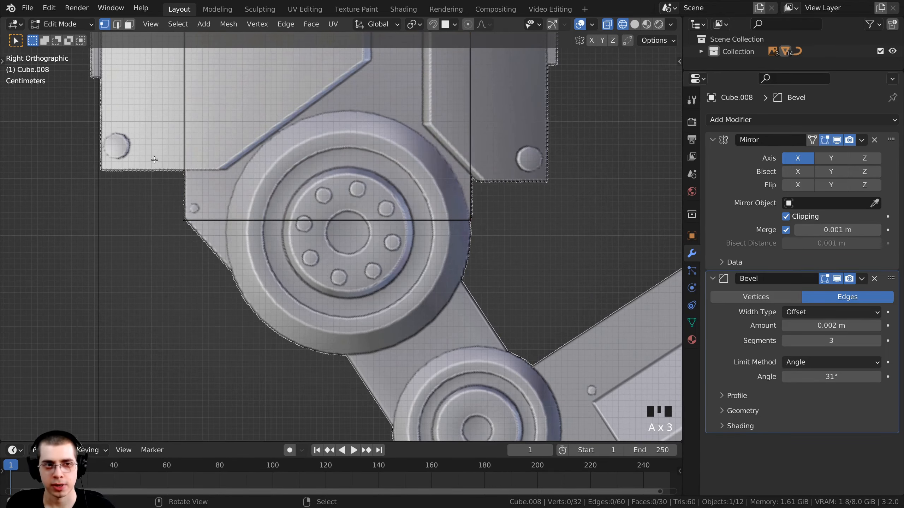
left_click_drag(149, 158, 515, 259)
middle_click_drag(378, 157, 402, 121, "shift")
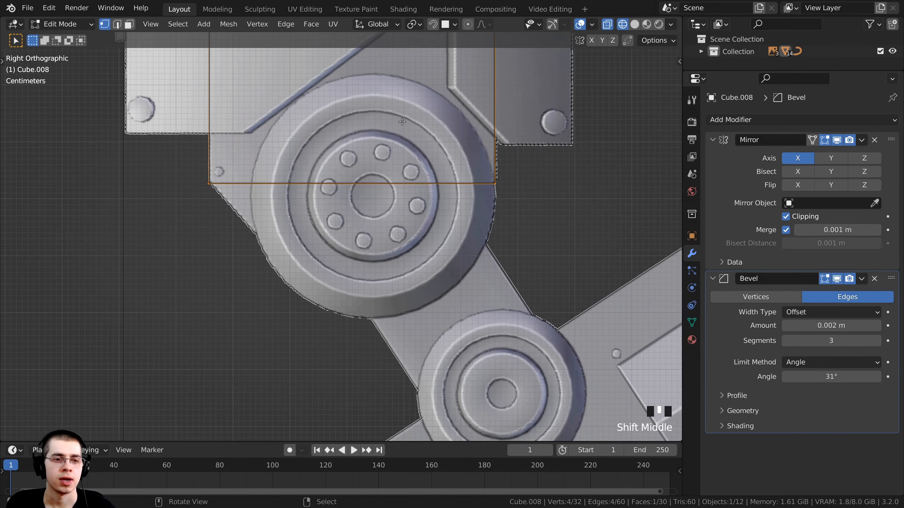
key("e")
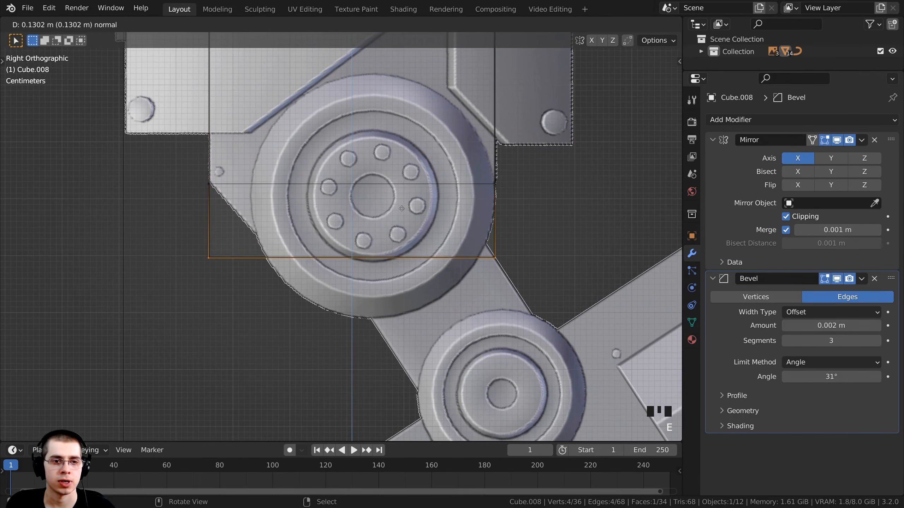
left_click(401, 208)
- Compare the extruded bottom end with the chamfered top of the leg against the side reference
middle_click_drag(203, 248, 207, 255, "shift")
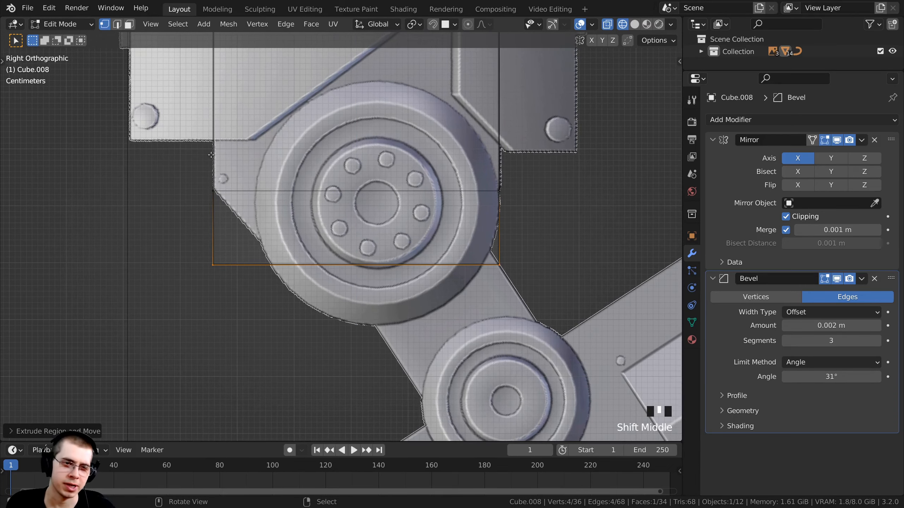
scroll(375, 227, "down", 2)
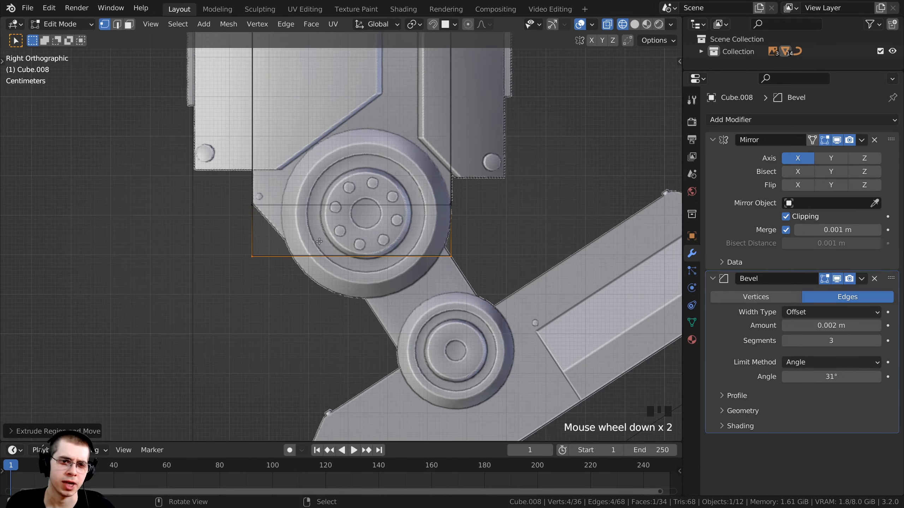
middle_click_drag(308, 231, 313, 356, "shift")
middle_click_drag(313, 285, 342, 213, "shift")
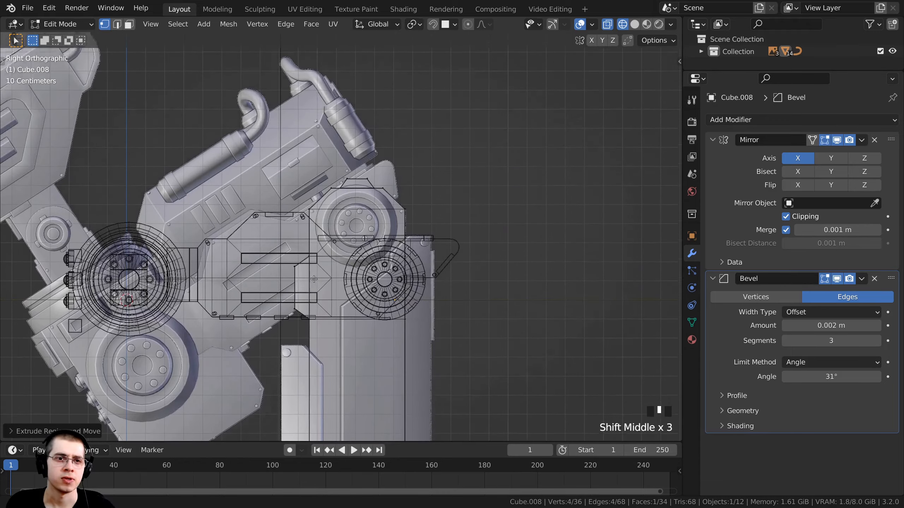
scroll(346, 189, "up", 4)
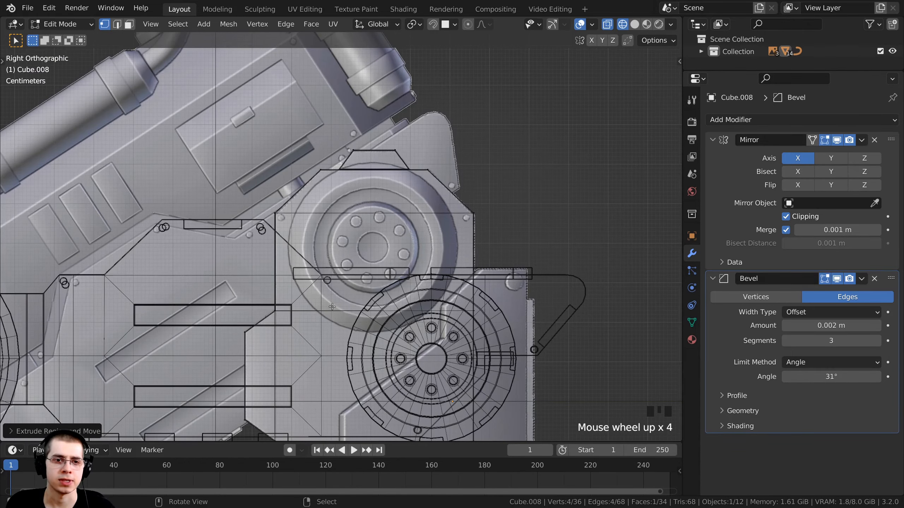
scroll(332, 306, "down", 5)
middle_click_drag(352, 436, 313, 185, "shift")
scroll(328, 247, "up", 1)
- Move the extruded bottom face slightly down along Z, checking it against the front reference
key("KP_1")
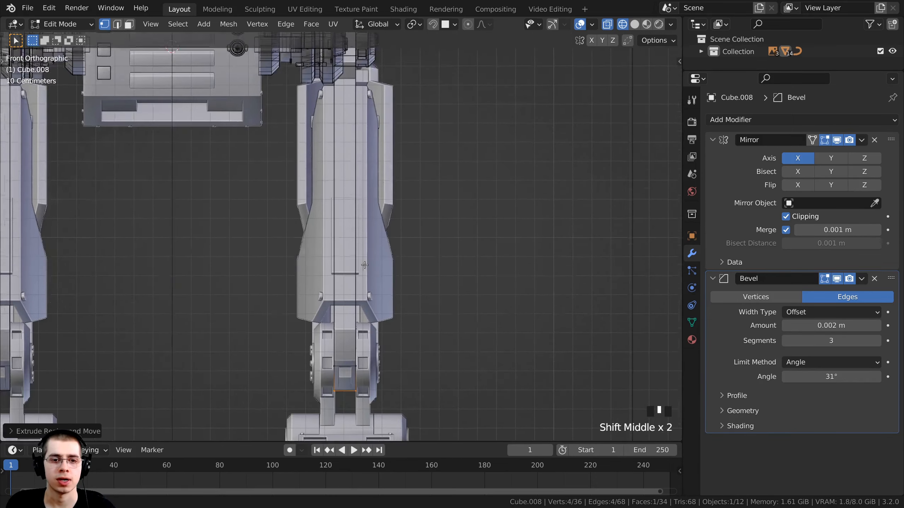
middle_click_drag(391, 256, 355, 206, "shift")
scroll(367, 207, "up", 5)
scroll(367, 207, "up", 3)
key("g")
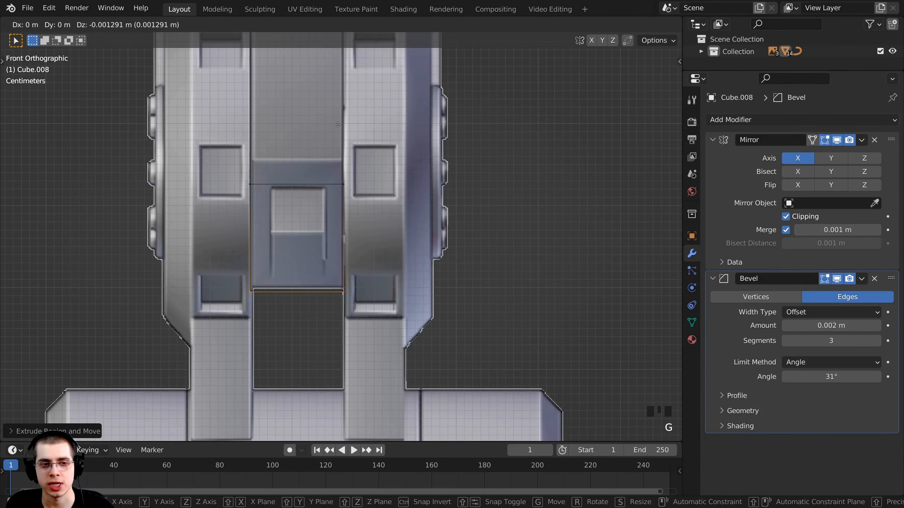
key("z")
left_click(340, 135)
scroll(343, 157, "down", 1)
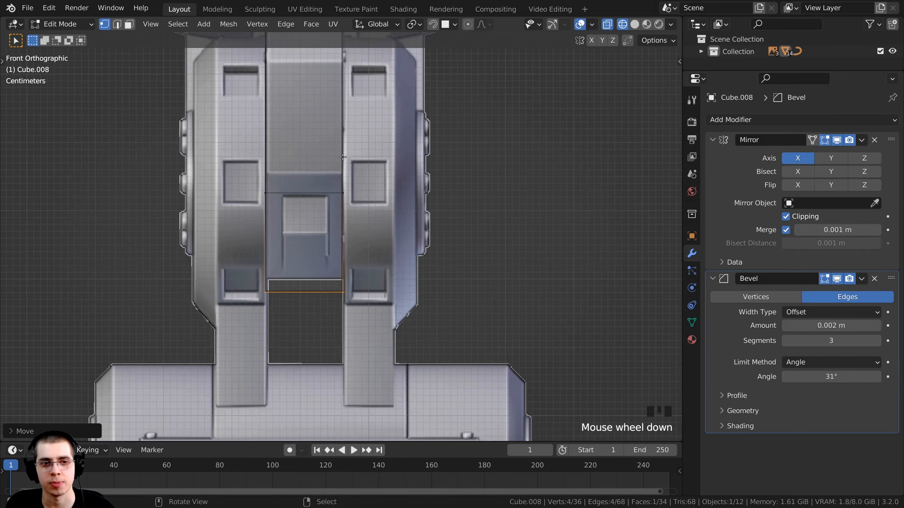
- Scale the bottom face down along Y so the leg's lower corners follow the side reference's slanted edge
key("KP_3")
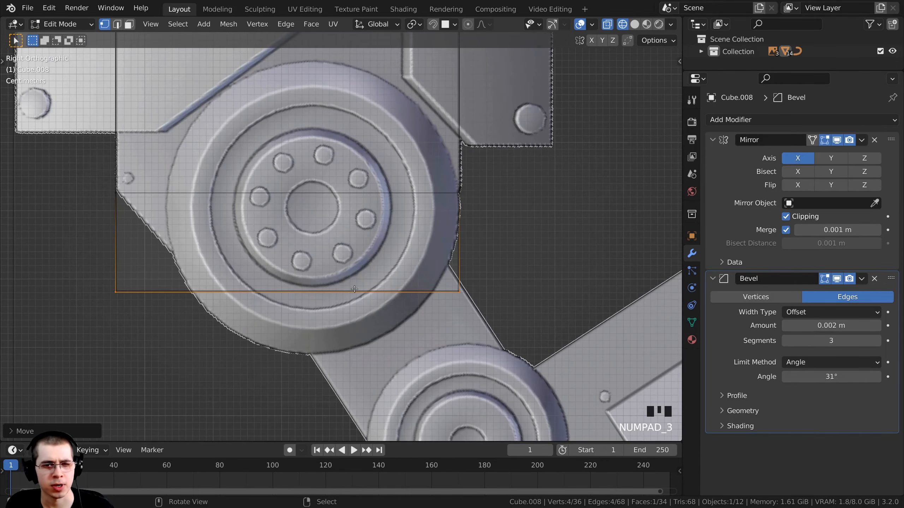
scroll(354, 289, "down", 6)
middle_click_drag(304, 142, 319, 391, "shift")
middle_click_drag(320, 218, 319, 353, "shift")
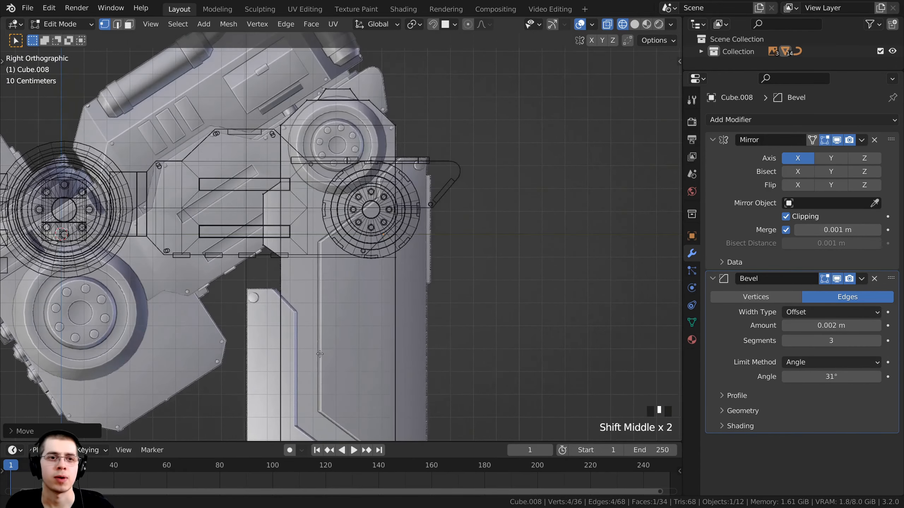
scroll(317, 179, "up", 4)
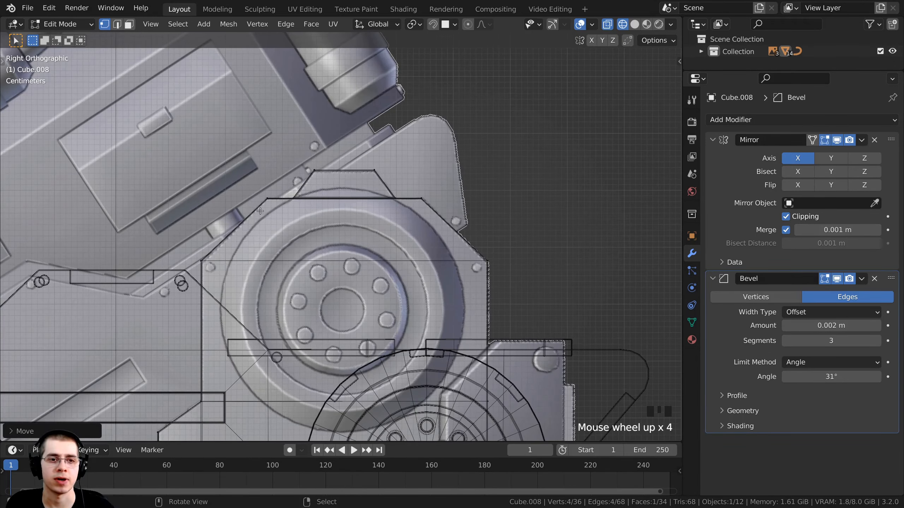
scroll(368, 261, "down", 5)
middle_click_drag(368, 321, 370, 142, "shift")
middle_click_drag(370, 303, 377, 203, "shift")
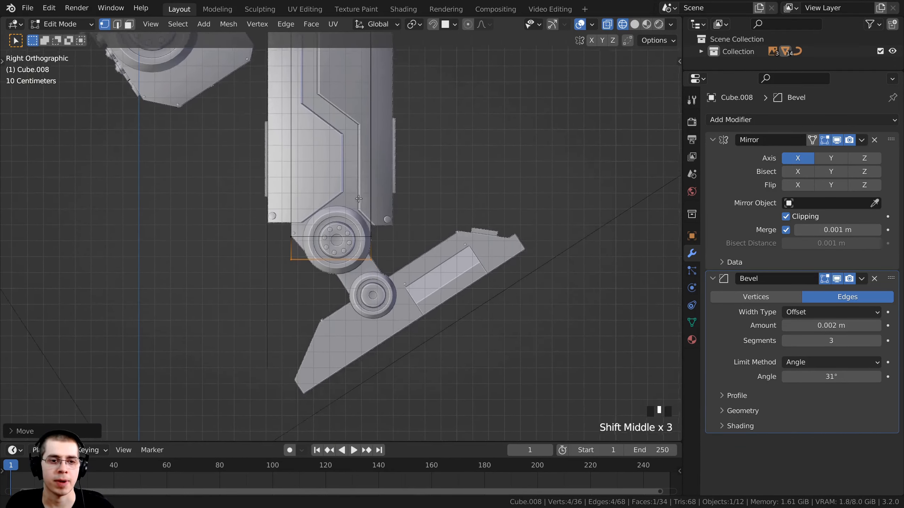
scroll(513, 215, "up", 6)
key("s")
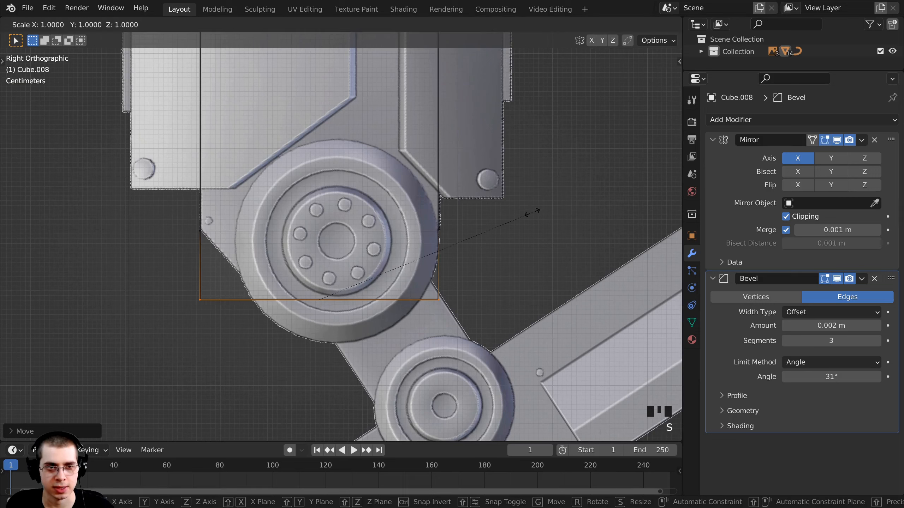
key("x")
key("y")
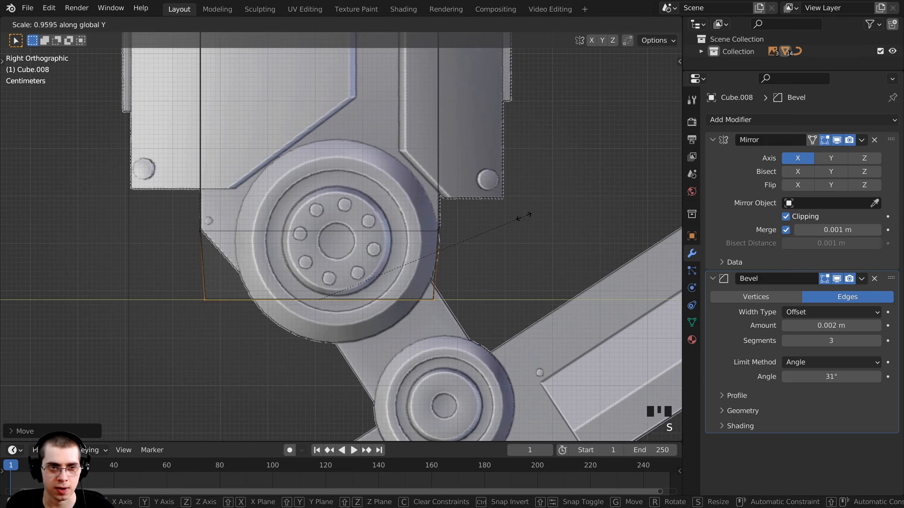
left_click(412, 246)
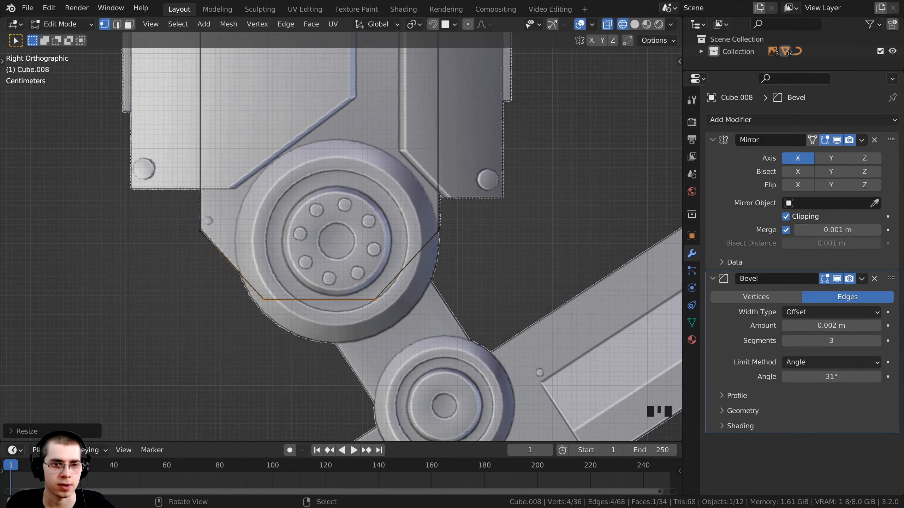
- Switch the viewport to Solid shading and inset the face at the leg's bottom end
mouse_move(412, 247)
middle_mouse_down()
mouse_move(349, 226)
mouse_move(334, 171)
middle_mouse_up()
middle_click_drag(279, 313, 274, 209, "shift")
key("z")
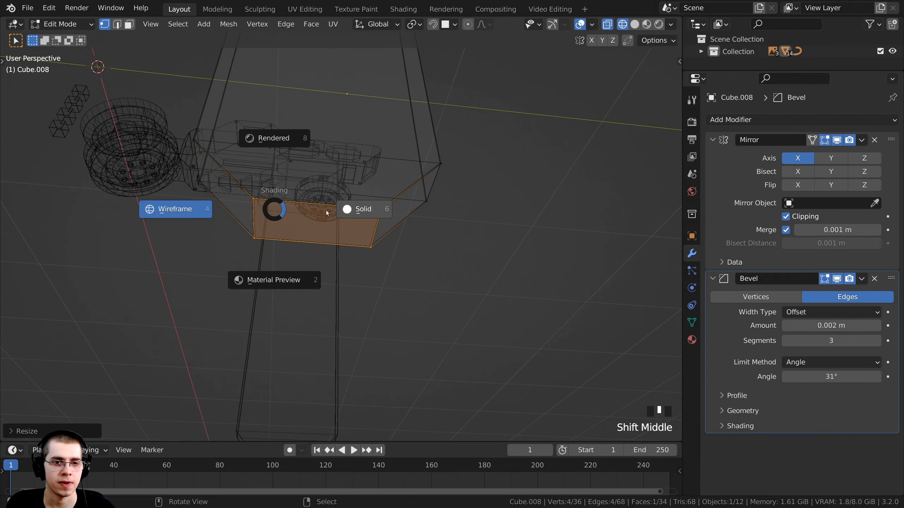
left_click(381, 215)
mouse_move(380, 215)
middle_mouse_down("shift")
mouse_move(388, 249)
mouse_move(418, 186)
middle_mouse_up("shift")
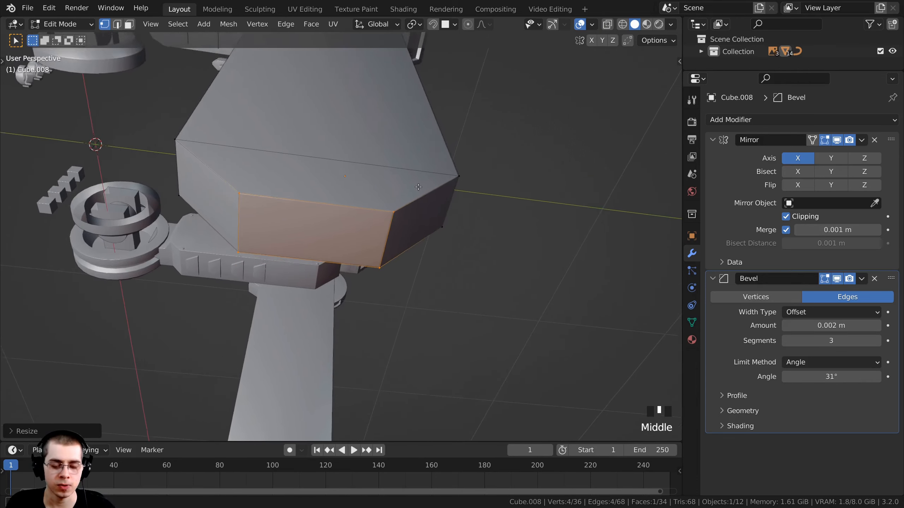
scroll(418, 187, "up", 1)
key("i")
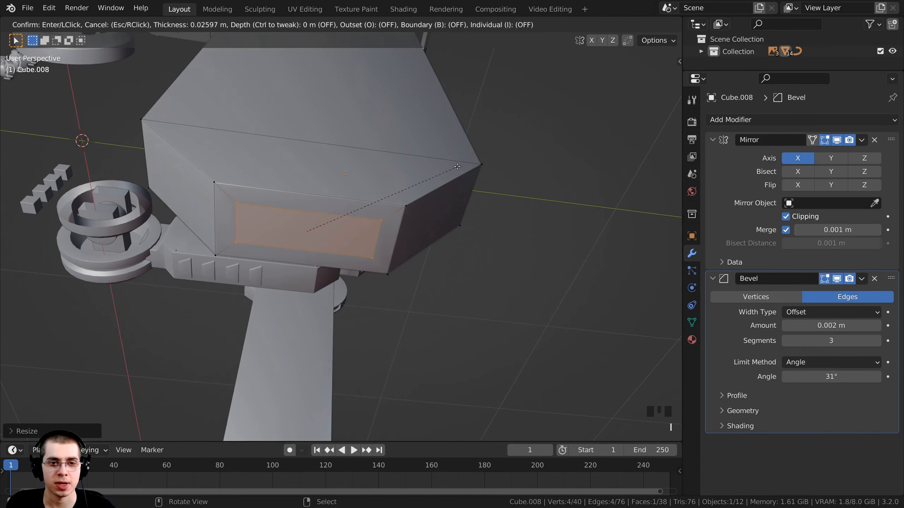
left_click(472, 174)
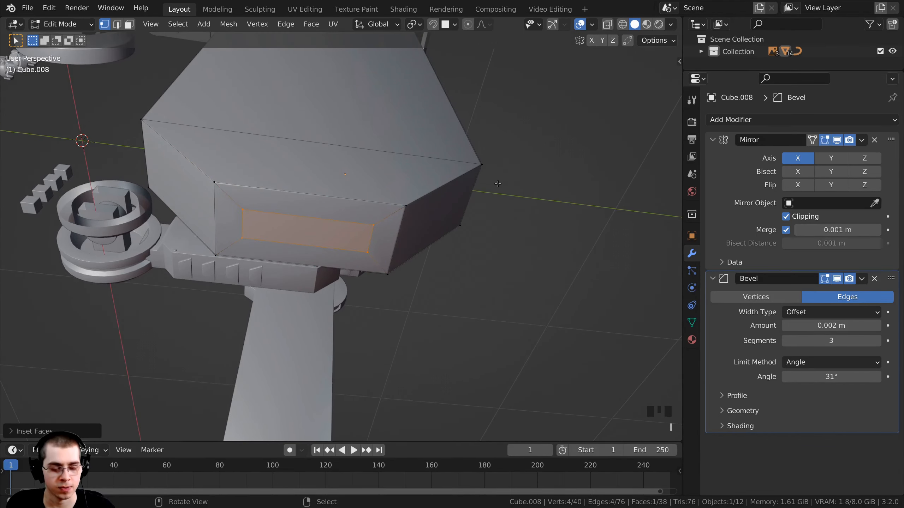
- Scale the inset bottom face to about 0.83 along Y and extrude it downward into a short block
key("s")
key("y")
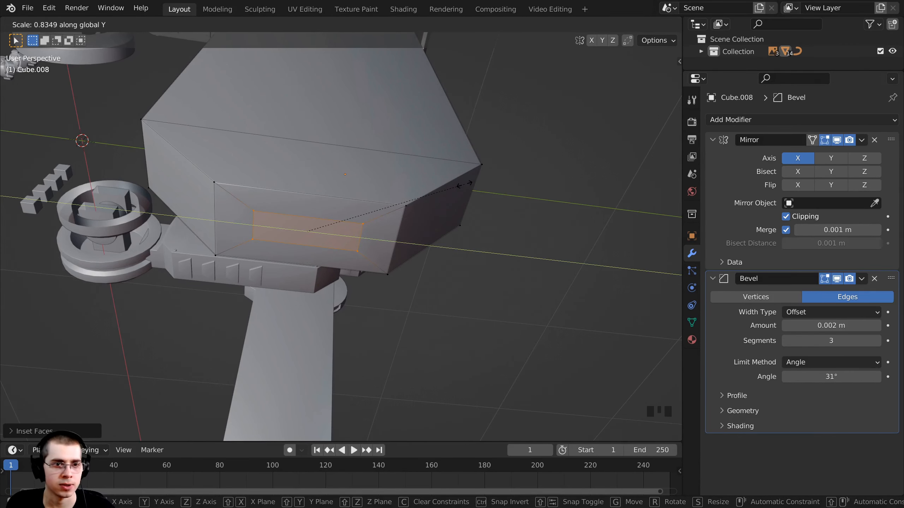
left_click(465, 184)
middle_click_drag(464, 184, 436, 216)
scroll(436, 217, "up", 1)
key("e")
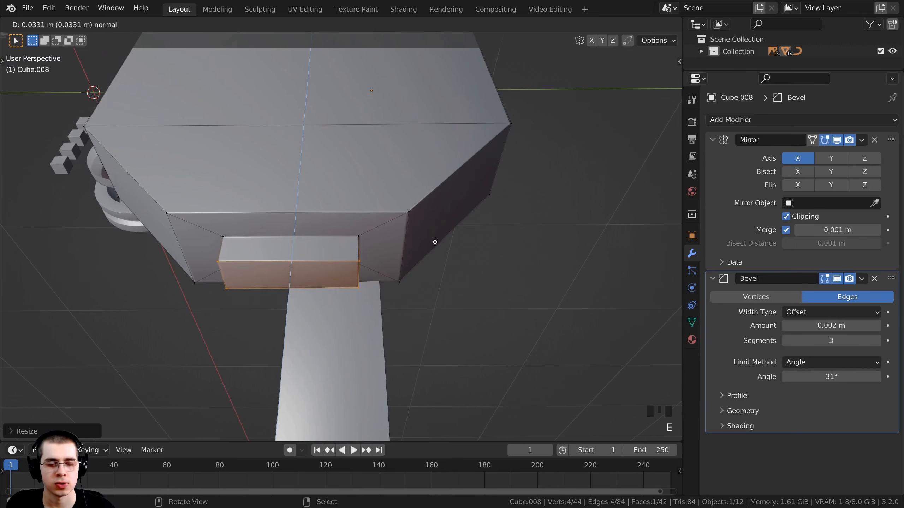
left_click(436, 250)
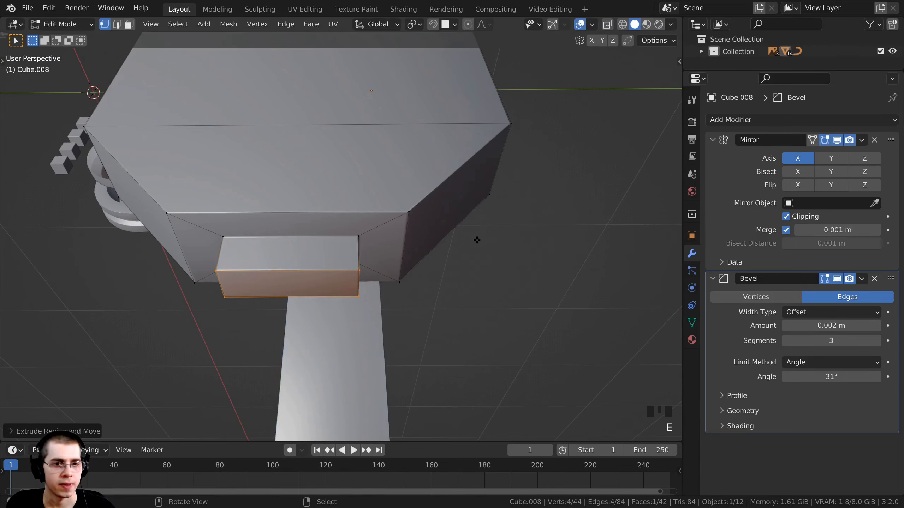
- Scale the small block's end face down along Y and adjust its height slightly along Z
key("s")
key("y")
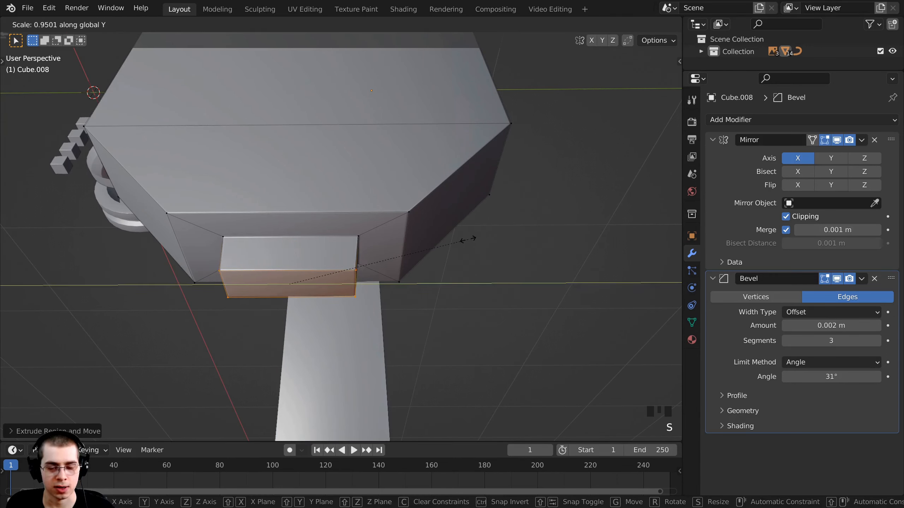
left_click(396, 251)
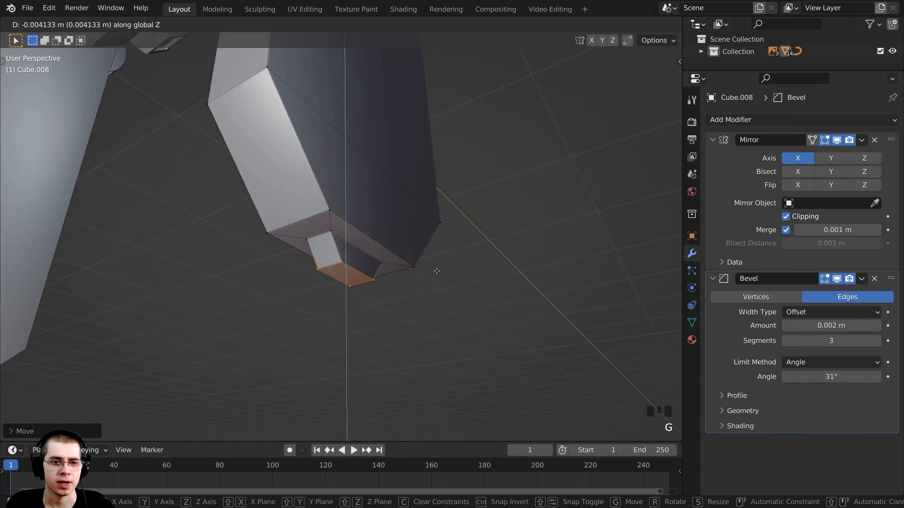
left_click(436, 270)
- Examine the leg's overall shape and tapered bottom end from several angles in Object Mode
key("Tab")
scroll(436, 271, "down", 3)
middle_click_drag(427, 270, 365, 182)
scroll(347, 237, "up", 2)
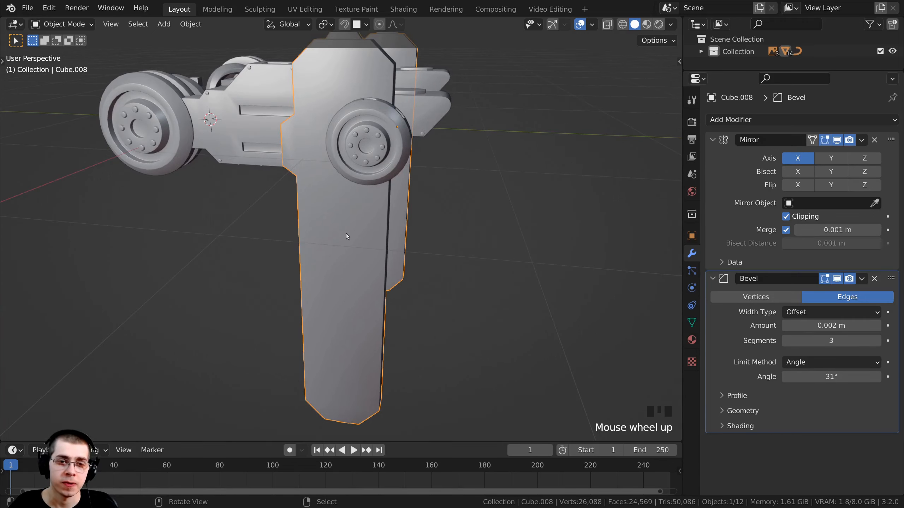
middle_click_drag(354, 254, 285, 264)
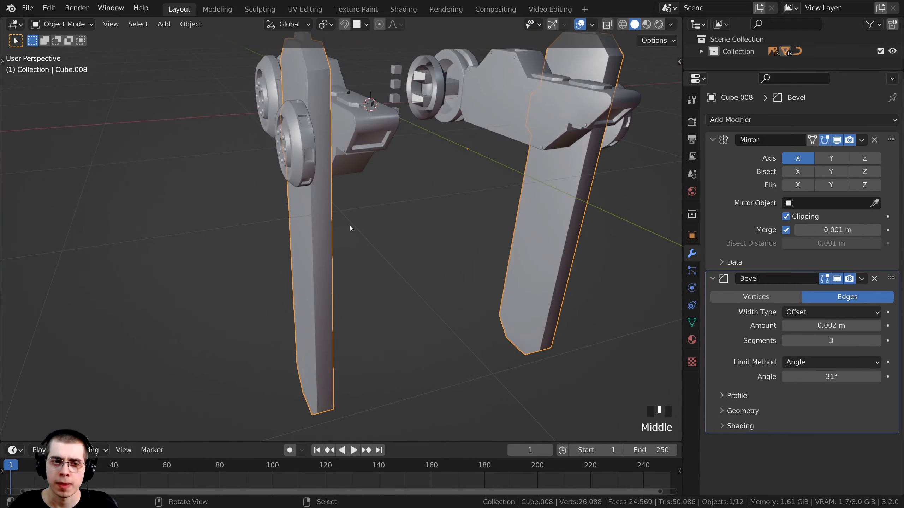
middle_click_drag(350, 226, 364, 186)
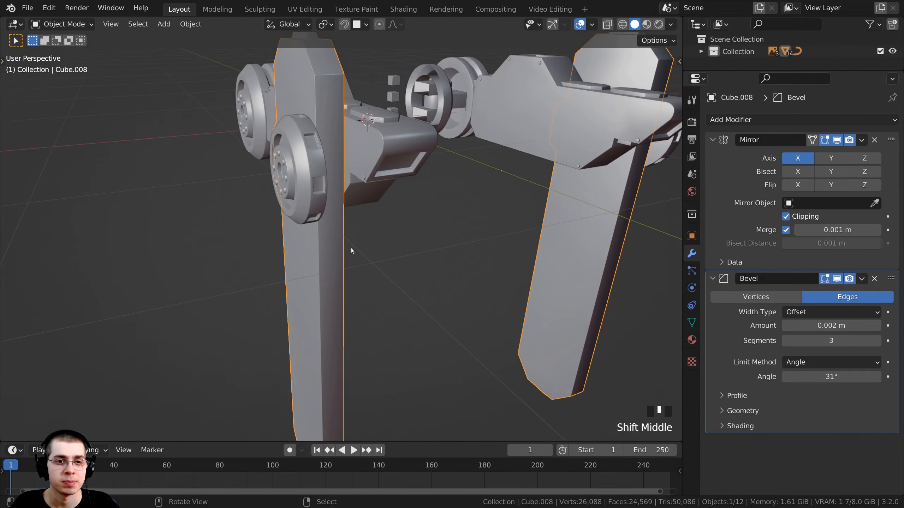
middle_click_drag(351, 249, 297, 271, "shift")
- Duplicate the long narrow face on the leg's rear side and offset the copy outward along Y
key("Tab")
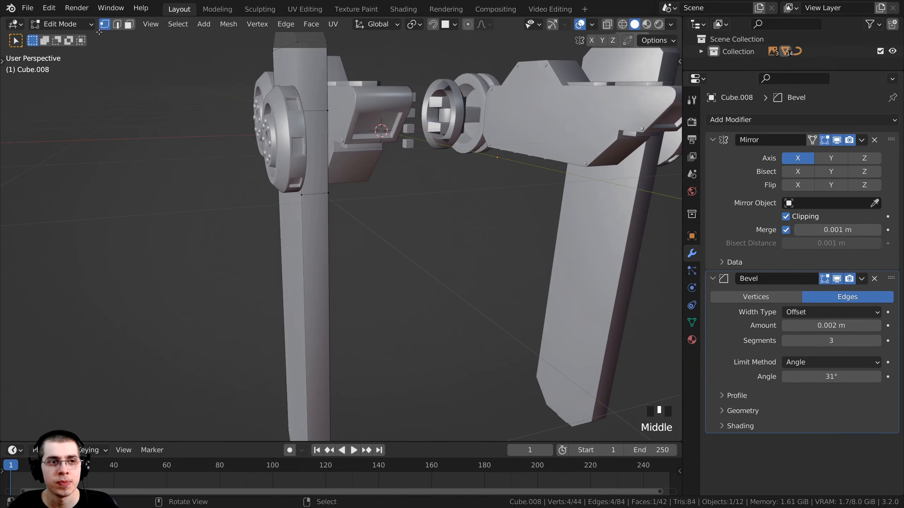
left_click(129, 24)
middle_click_drag(322, 236, 397, 218, "shift")
left_click(300, 186)
scroll(301, 186, "down", 2)
key("shift+d")
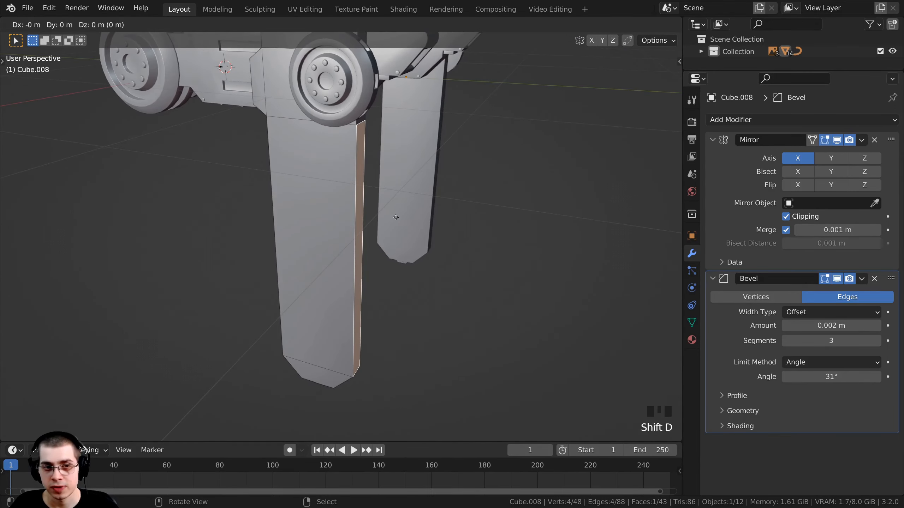
key("y")
left_click(414, 221)
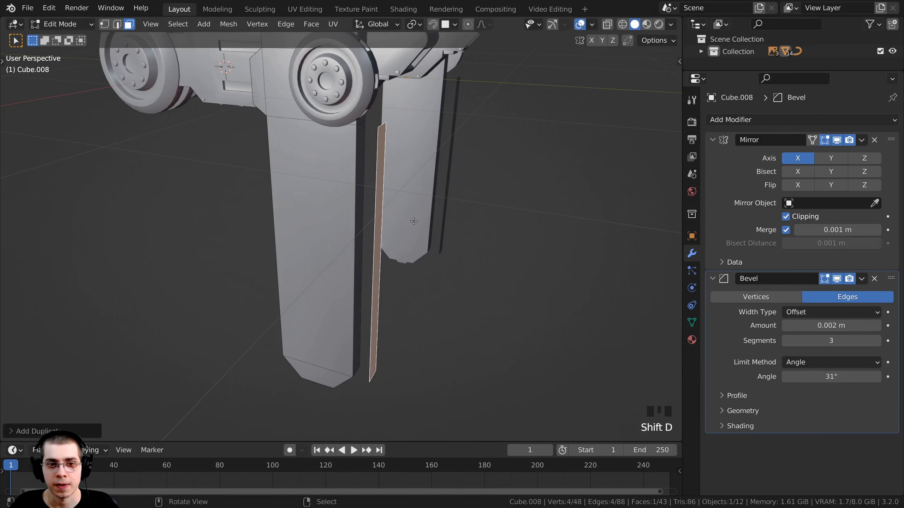
- Separate the duplicated face into its own object and return to Object Mode in the right side view
middle_click_drag(411, 220, 368, 162)
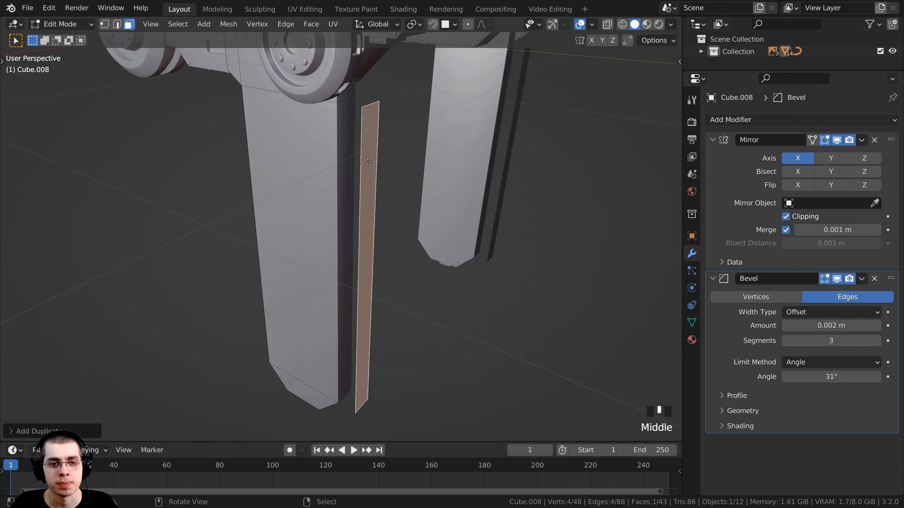
key("p")
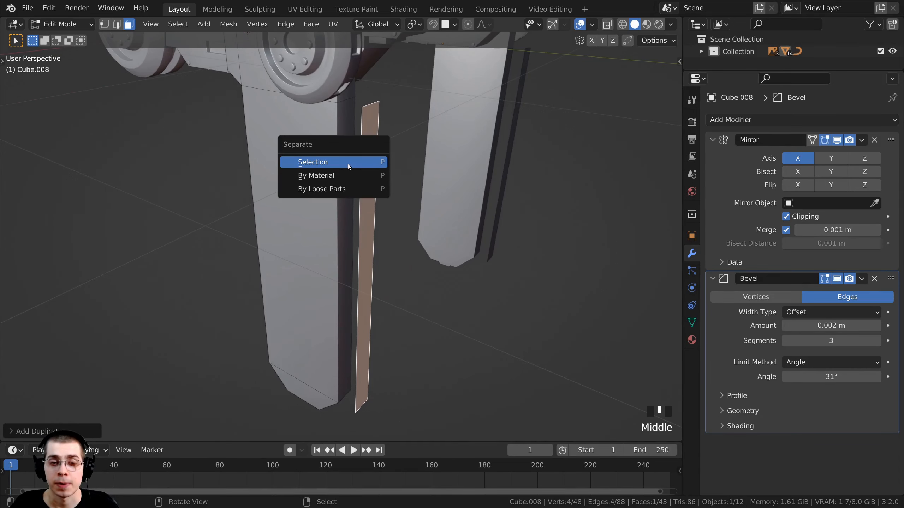
left_click(348, 163)
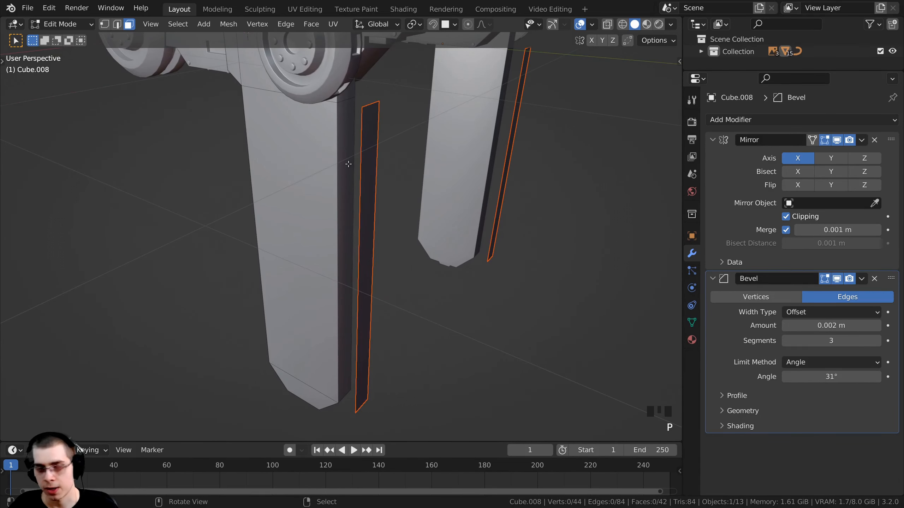
key("KP_3")
mouse_move(373, 157)
middle_mouse_down()
mouse_move(379, 150)
mouse_move(378, 161)
middle_mouse_up()
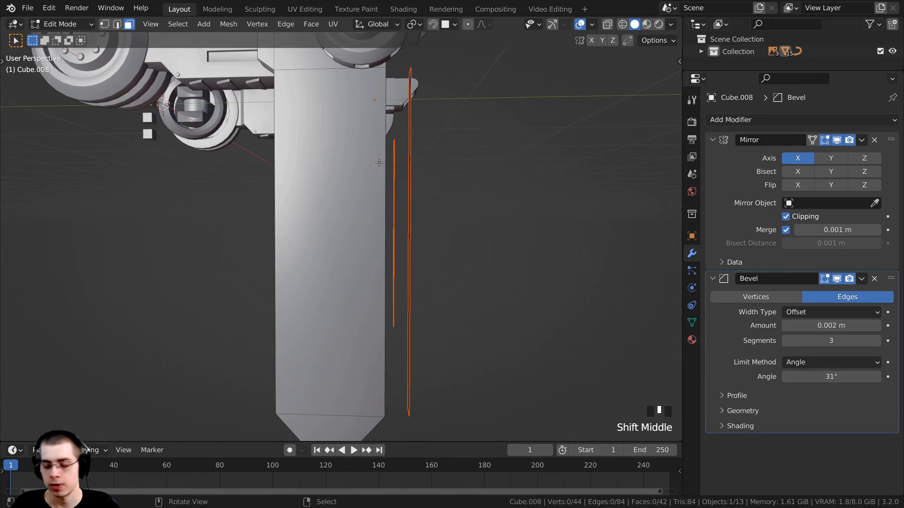
key("KP_3")
key("Tab")
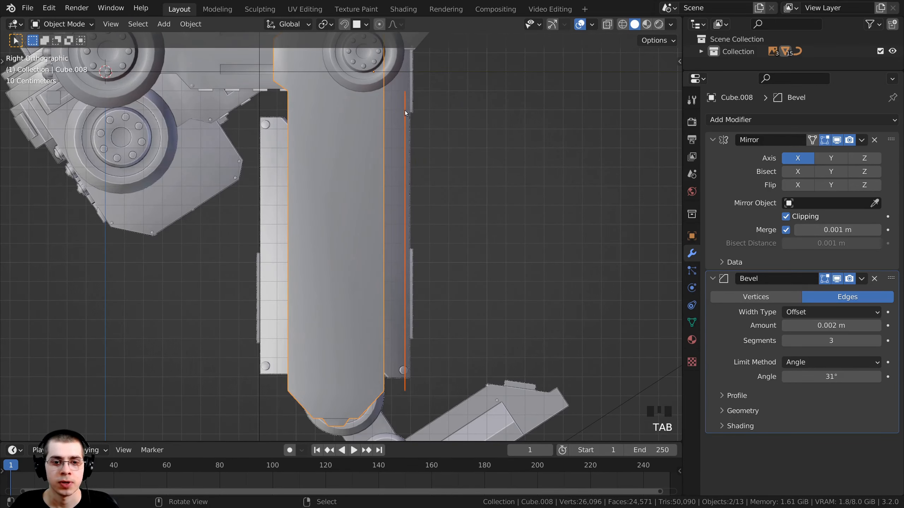
- Select the separated face strip behind the leg and enter Edit Mode on it in the right side view
right_click(409, 123)
right_click(402, 136)
right_click(402, 136)
right_click(402, 135)
right_click(402, 136)
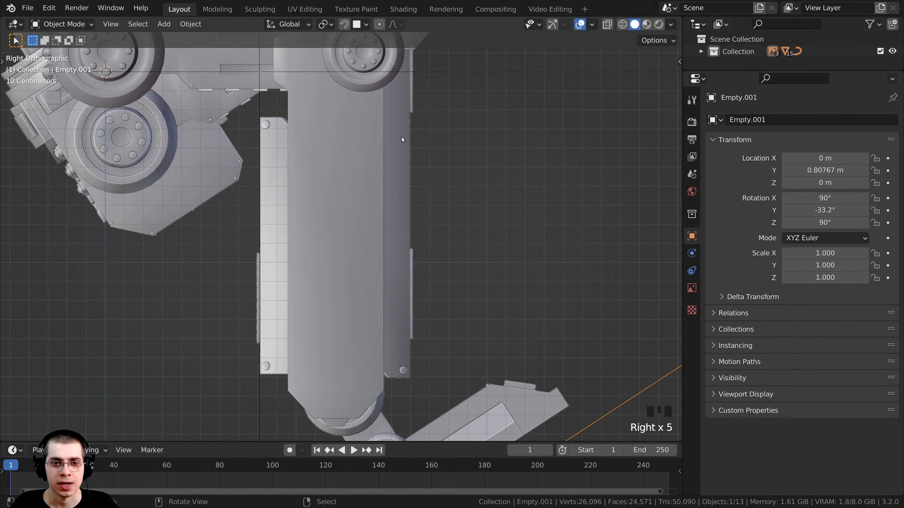
right_click(406, 137)
middle_click_drag(402, 184, 349, 134)
right_click(349, 134)
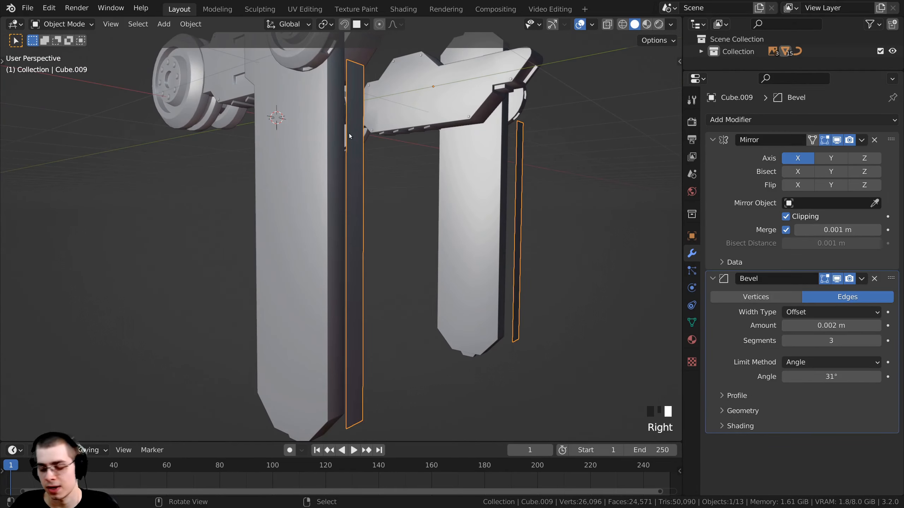
key("KP_3")
middle_click_drag(349, 134, 364, 146, "shift")
scroll(400, 188, "down", 1)
key("Tab")
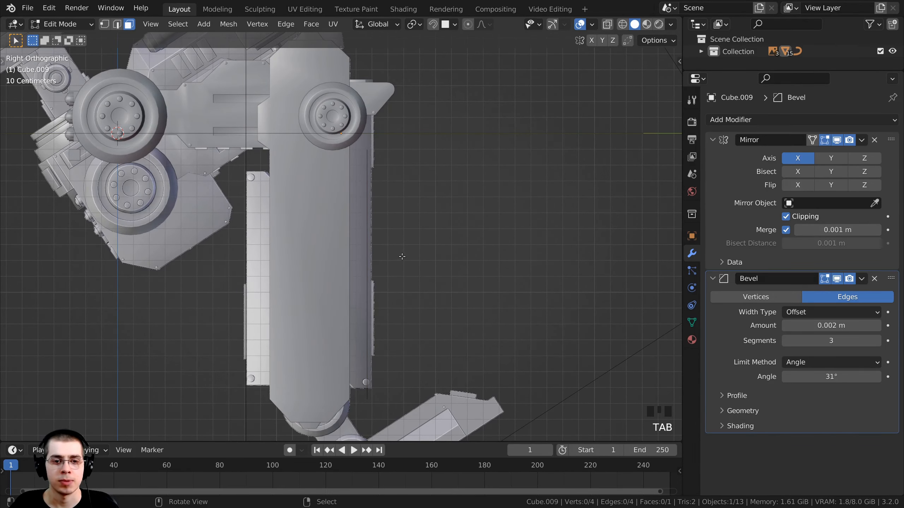
- Select the whole strip and move it onto the outer edge of the rear panel in the side reference
mouse_move(402, 256)
middle_mouse_down("shift")
mouse_move(395, 226)
mouse_move(389, 254)
middle_mouse_up("shift")
key("a")
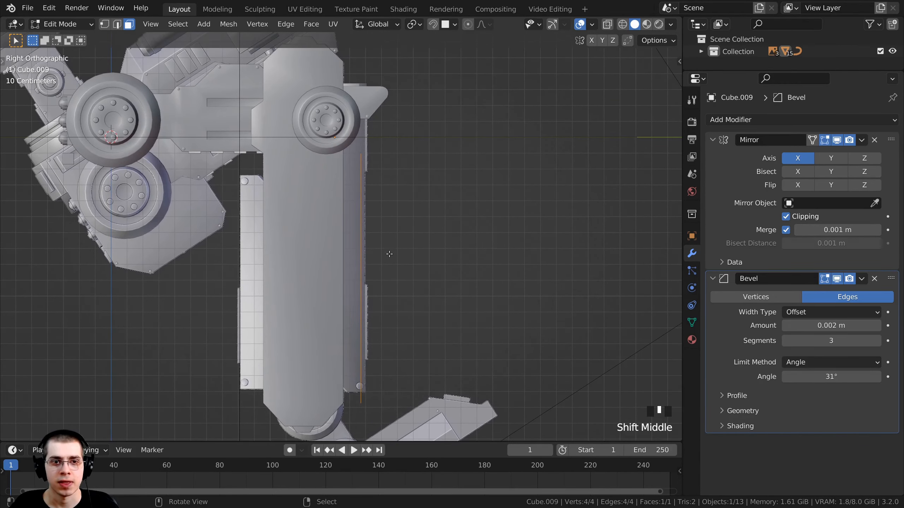
key("g")
left_click(393, 245)
middle_click_drag(380, 221, 370, 160, "shift")
scroll(379, 301, "up", 3)
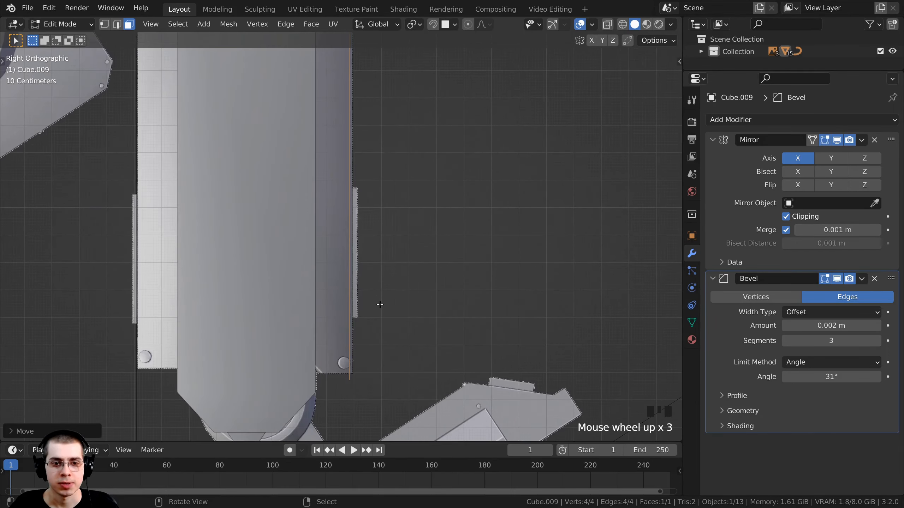
key("g")
left_click(380, 280)
scroll(372, 257, "down", 2)
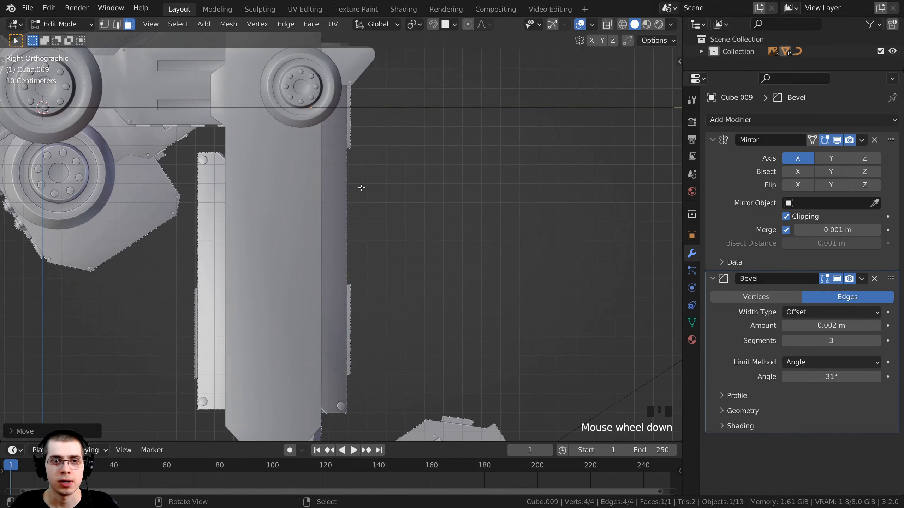
- Stretch the strip along Z to approximate the full height of the reference's rear panel
scroll(367, 190, "down", 1)
key("s")
key("z")
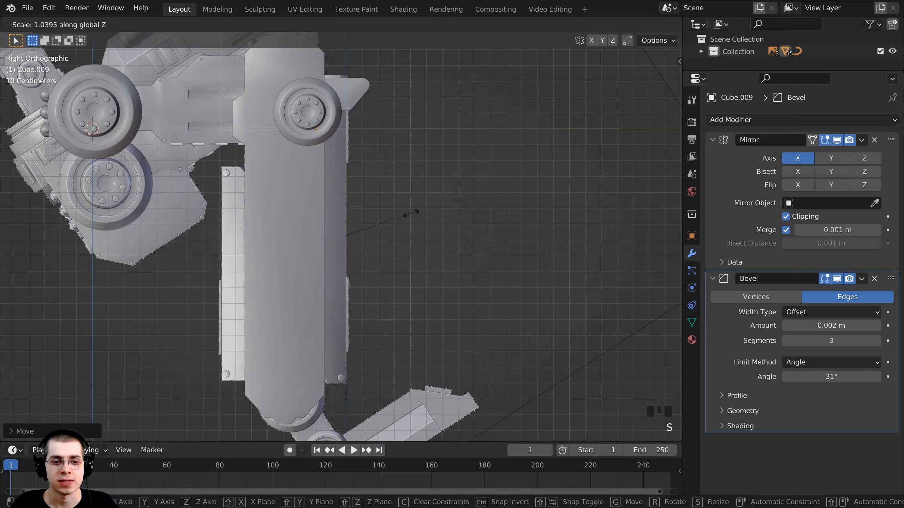
key("g")
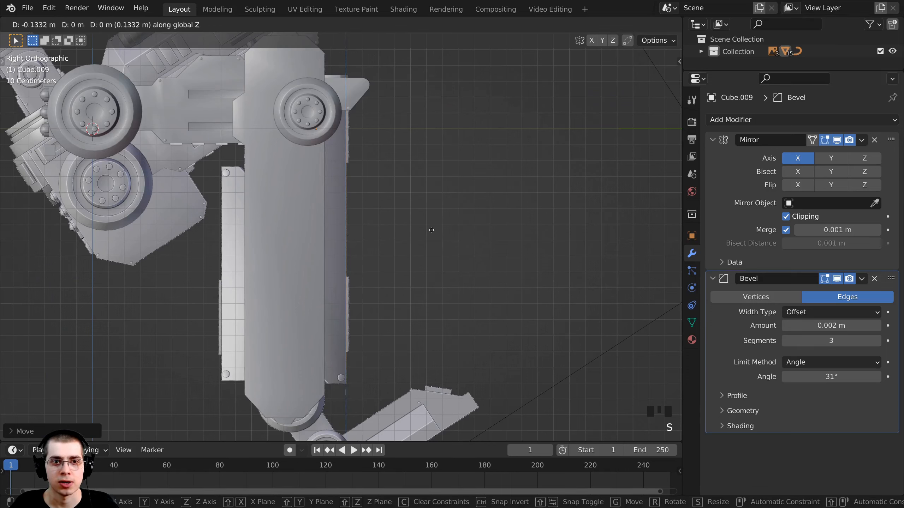
key("z")
key("z")
left_click(431, 230)
- Switch to Wireframe shading, then move the strip and shrink it slightly along Z to match the rear panel's ends
key("z")
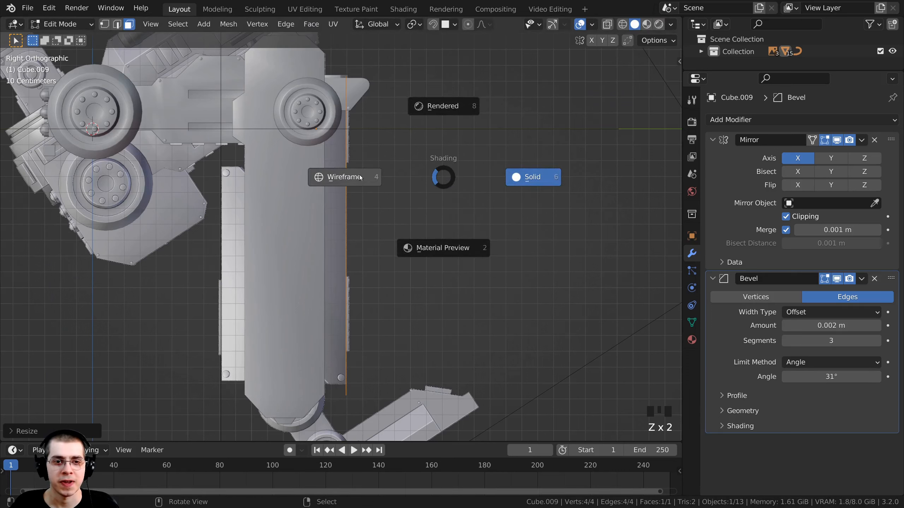
left_click(336, 176)
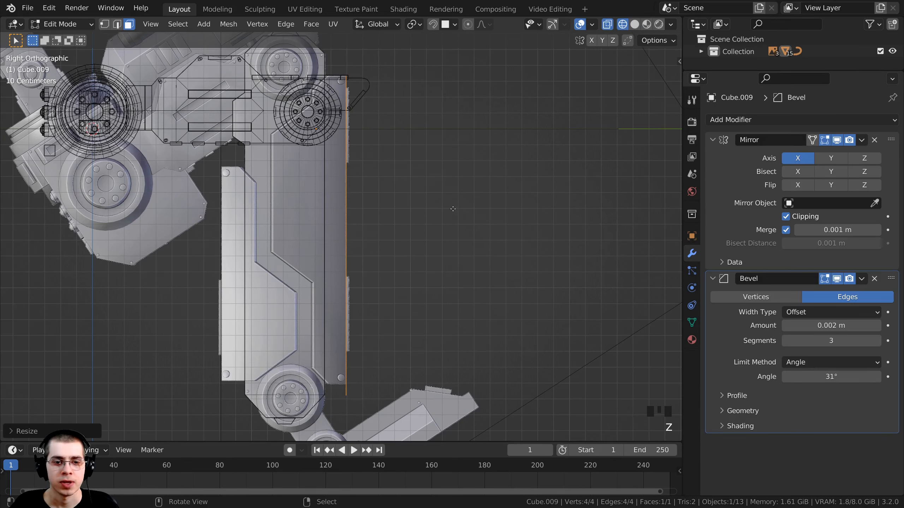
key("g")
left_click(454, 178)
key("s")
key("z")
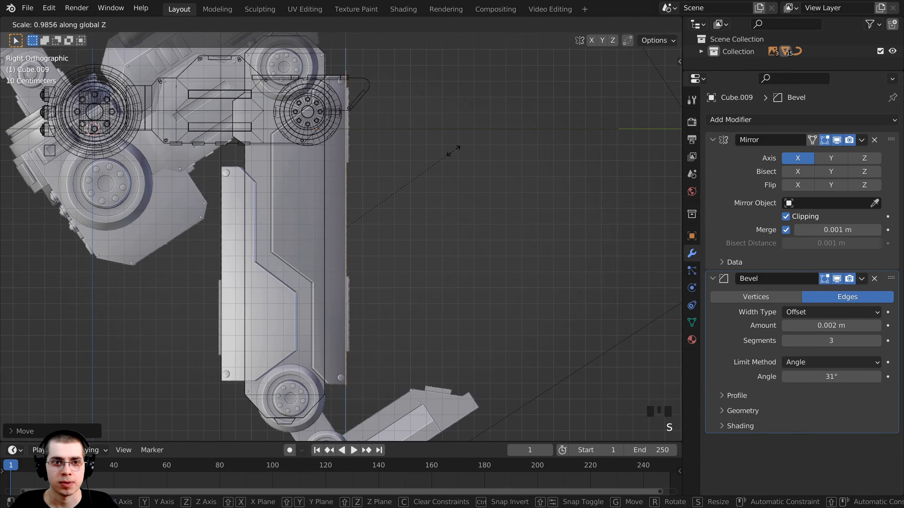
left_click(451, 157)
- Extrude the rear panel's strip about 0.43 m forward across the leg in the side view to give the panel depth
middle_click_drag(337, 179, 343, 230, "shift")
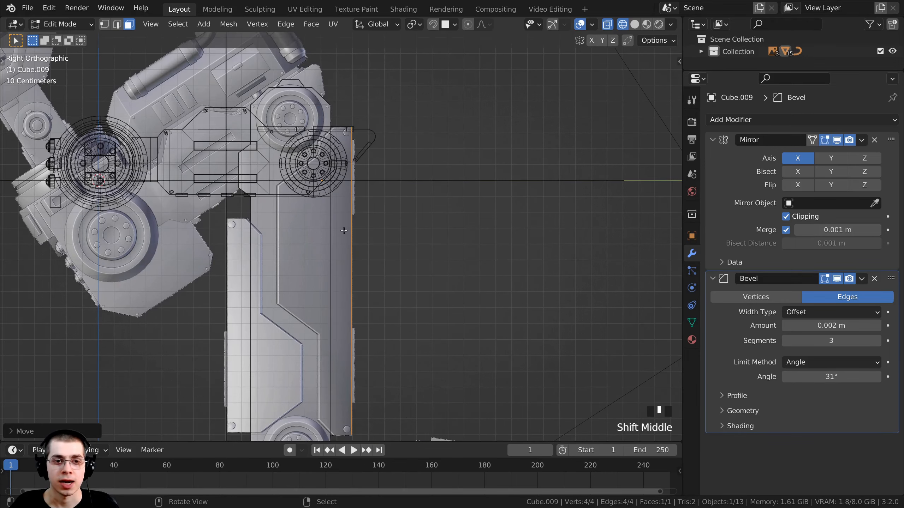
scroll(355, 141, "up", 3)
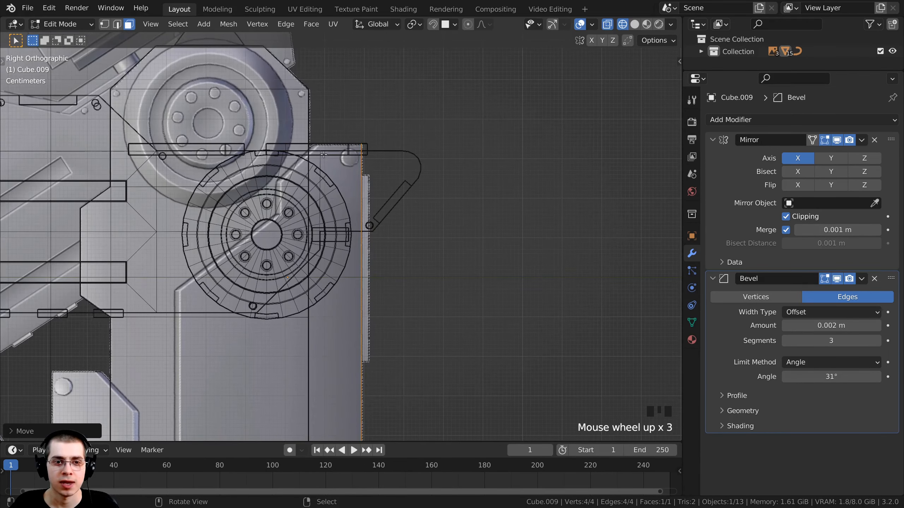
scroll(335, 144, "down", 4)
middle_click_drag(336, 355, 348, 318, "shift")
middle_click_drag(325, 159, 373, 207, "shift")
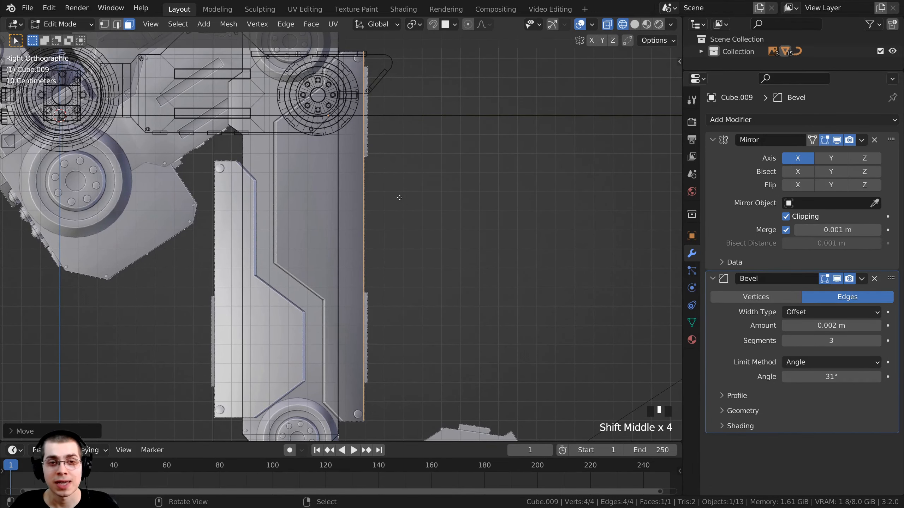
key("e")
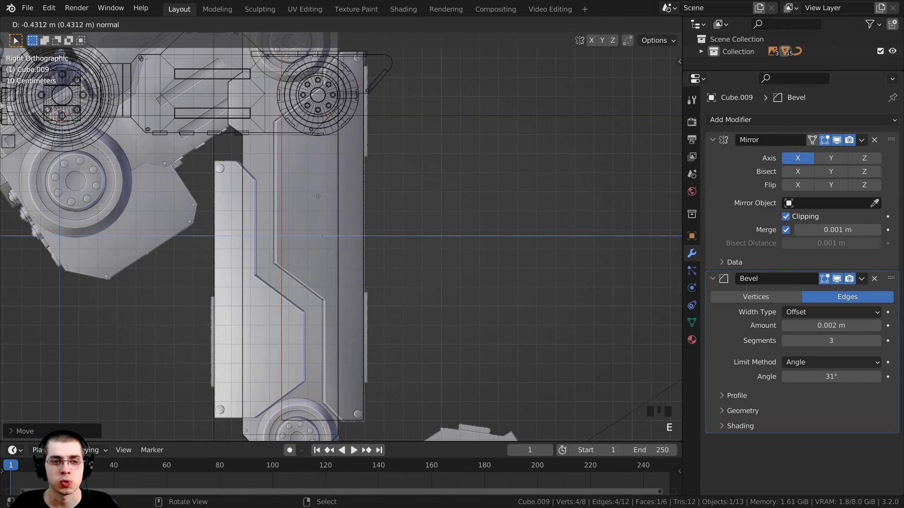
left_click(315, 197)
- Move the extruded face along Y to line up with the panel's front edge in the side reference
scroll(245, 141, "up", 3)
key("g")
key("y")
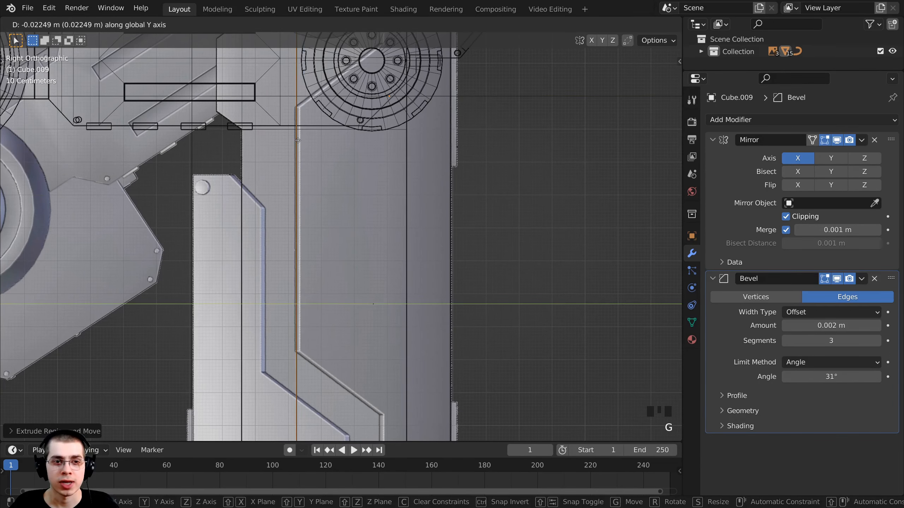
left_click(298, 140)
key("g")
key("y")
left_click(288, 136)
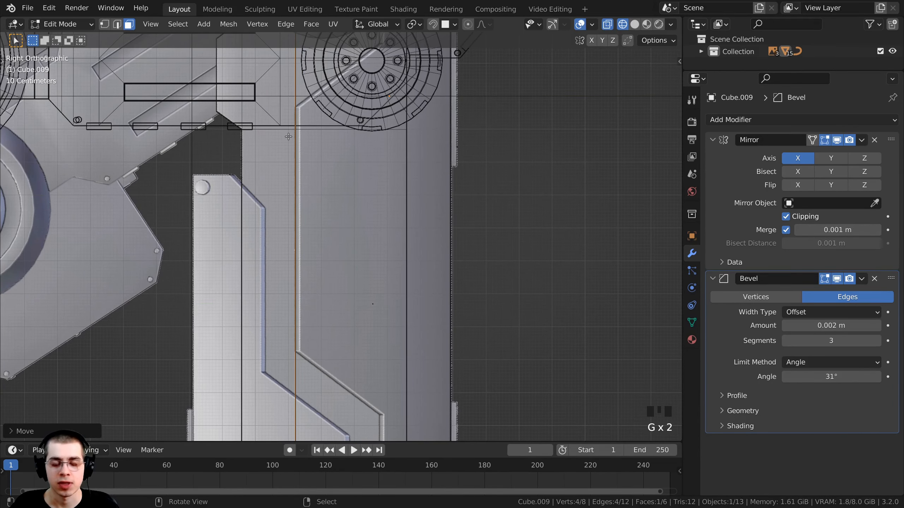
- Return to Object Mode and hide the long arm object that covers the leg in the top view
key("KP_7")
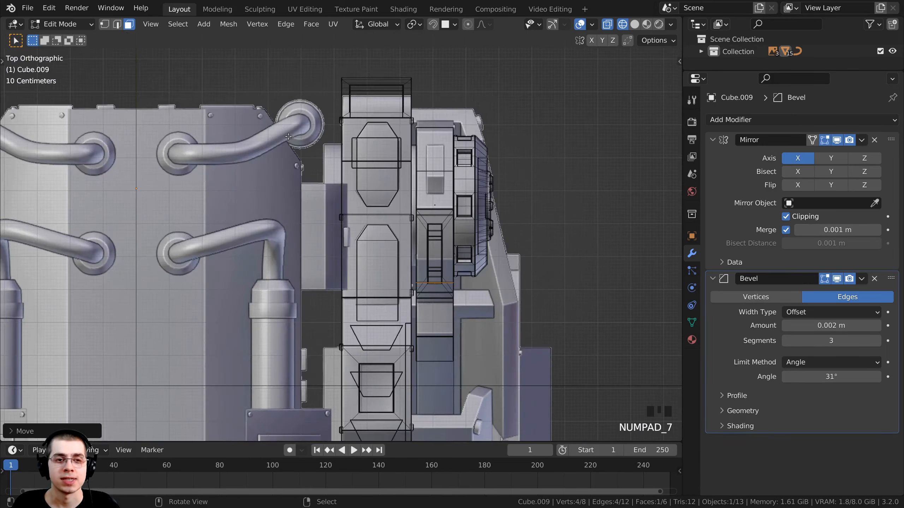
middle_click_drag(433, 207, 361, 151, "shift")
scroll(418, 255, "up", 2)
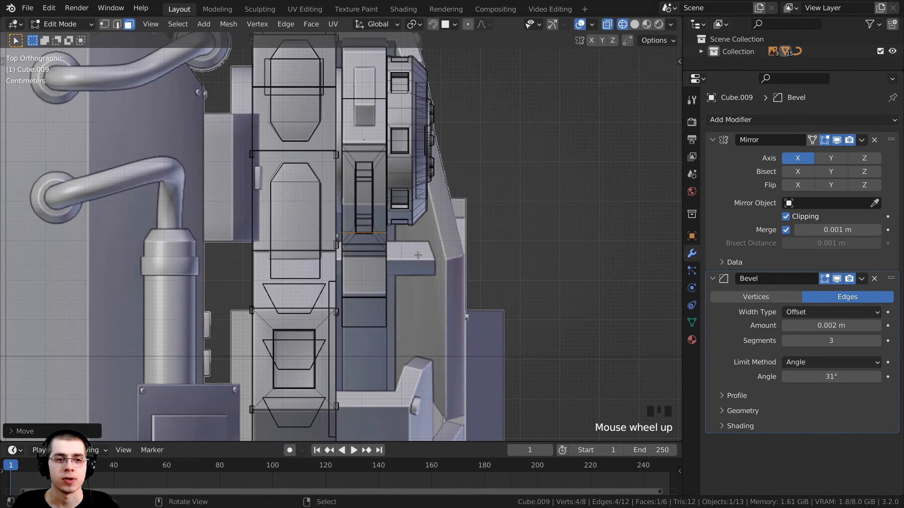
scroll(316, 248, "down", 1)
scroll(317, 252, "down", 2)
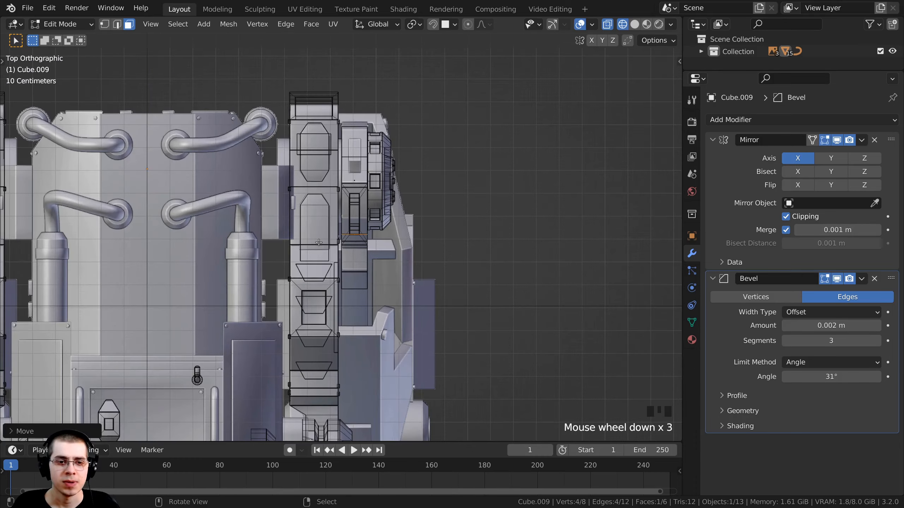
key("Tab")
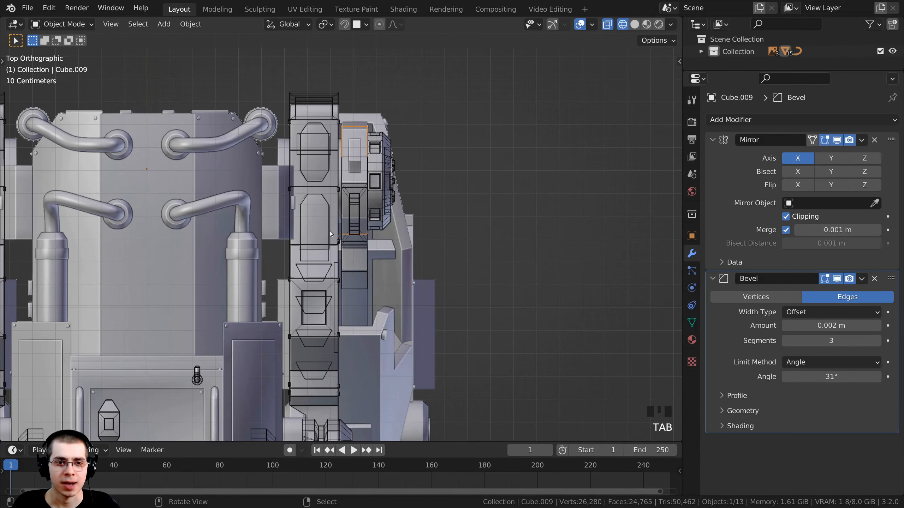
right_click(294, 149)
scroll(294, 148, "up", 2)
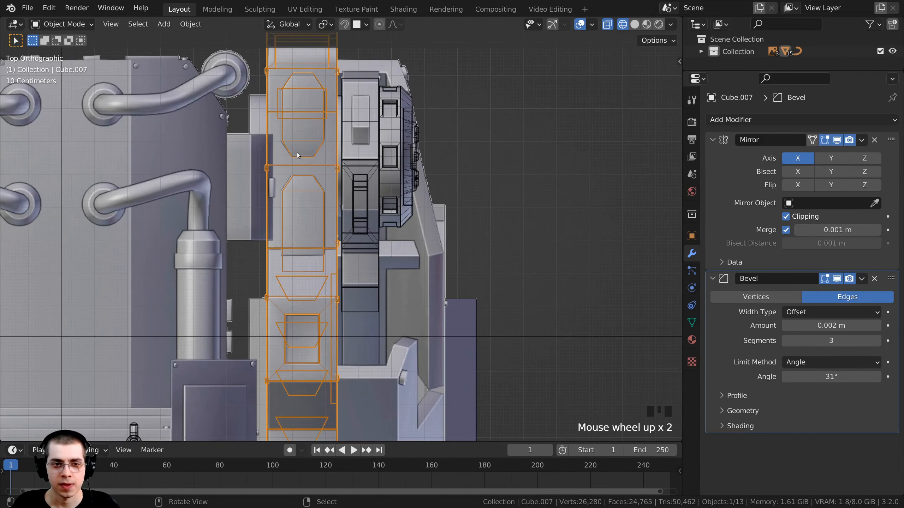
key("Delete")
middle_click_drag(346, 318, 316, 261, "shift")
scroll(290, 229, "down", 3)
middle_click_drag(290, 229, 355, 220, "shift")
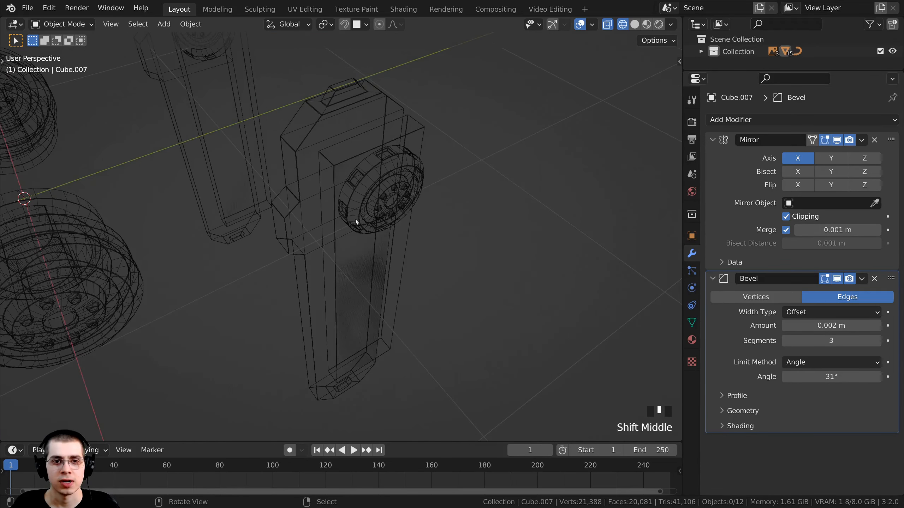
- Enter Edit Mode on the rear panel and widen its front face about 3.4 times along X in the top view
right_click(422, 123)
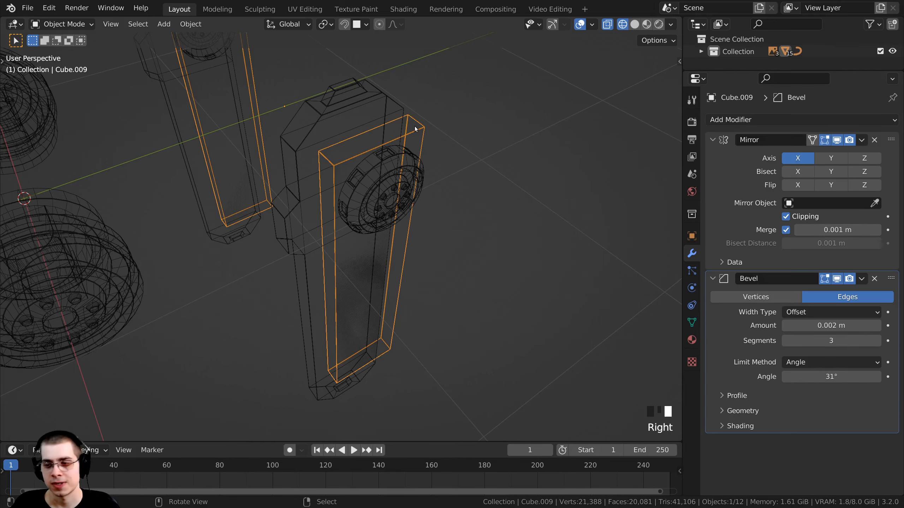
key("Tab")
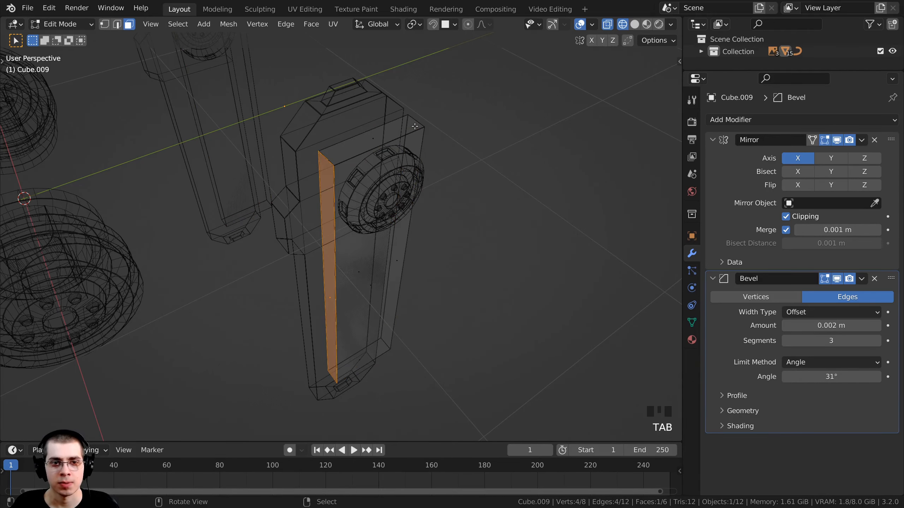
key("KP_7")
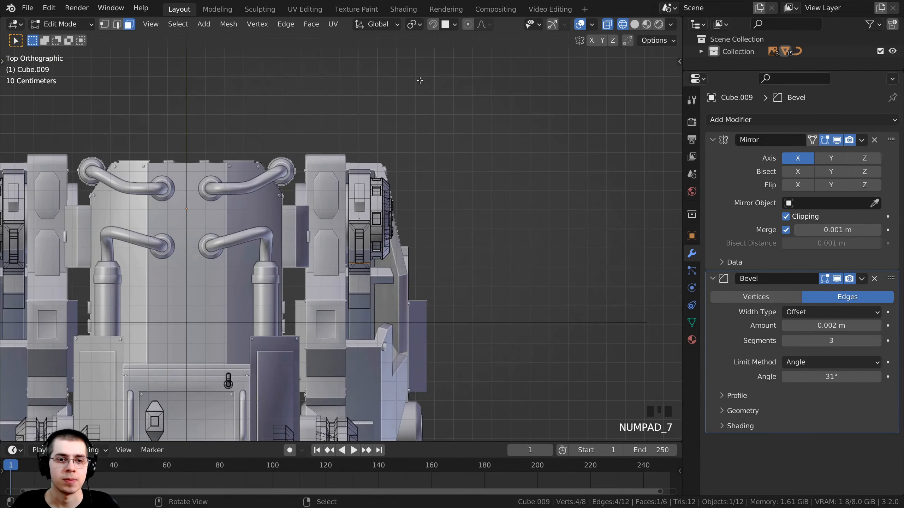
middle_click_drag(420, 80, 417, 170, "shift")
scroll(463, 85, "up", 2)
scroll(418, 170, "up", 1)
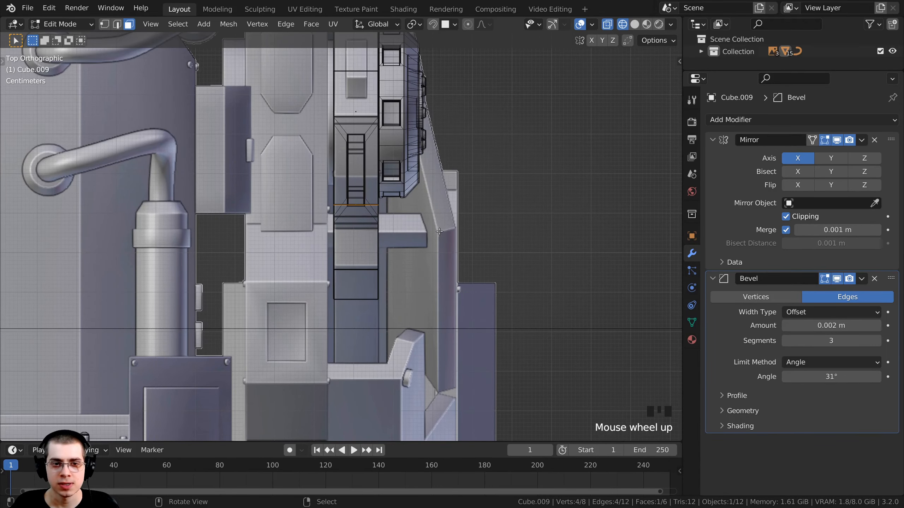
key("KP_7")
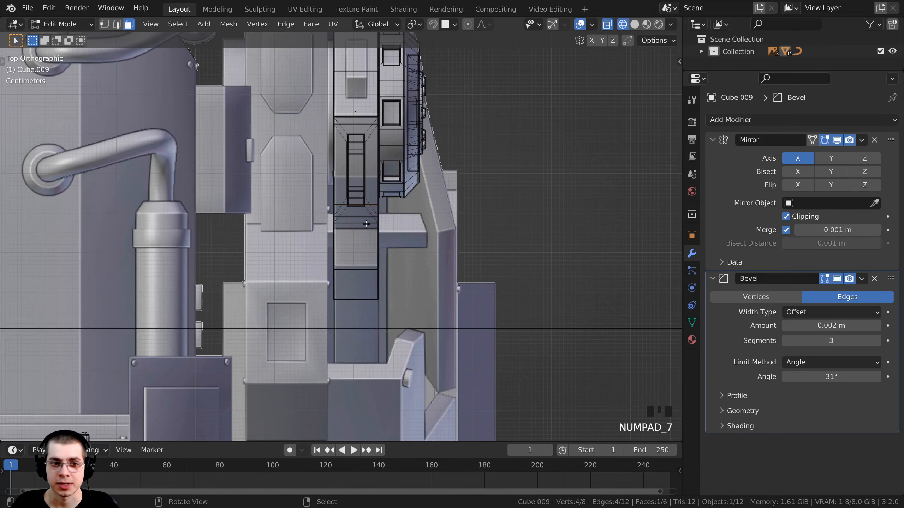
middle_click_drag(366, 224, 352, 292, "shift")
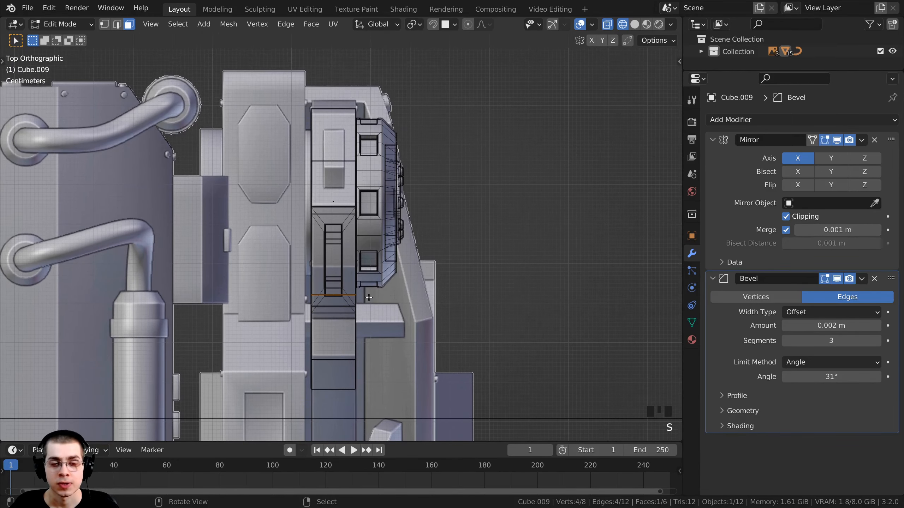
scroll(377, 302, "up", 1)
key("s")
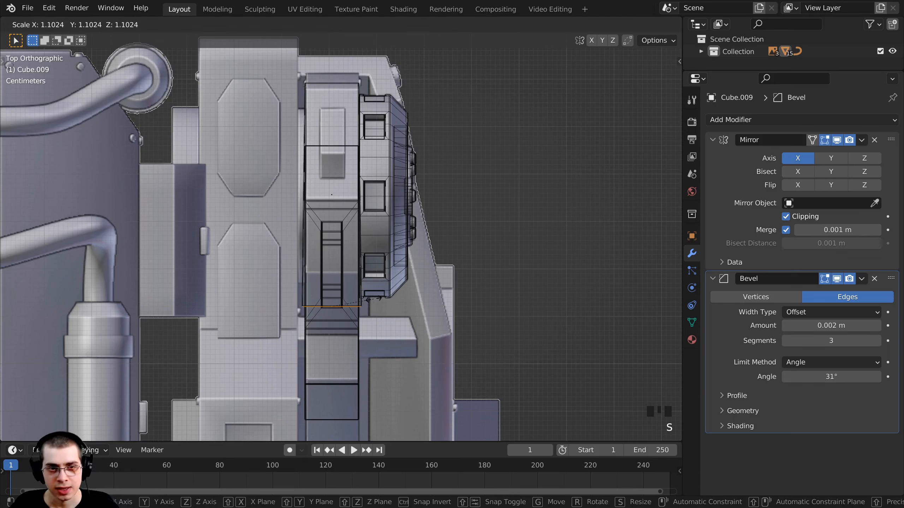
key("x")
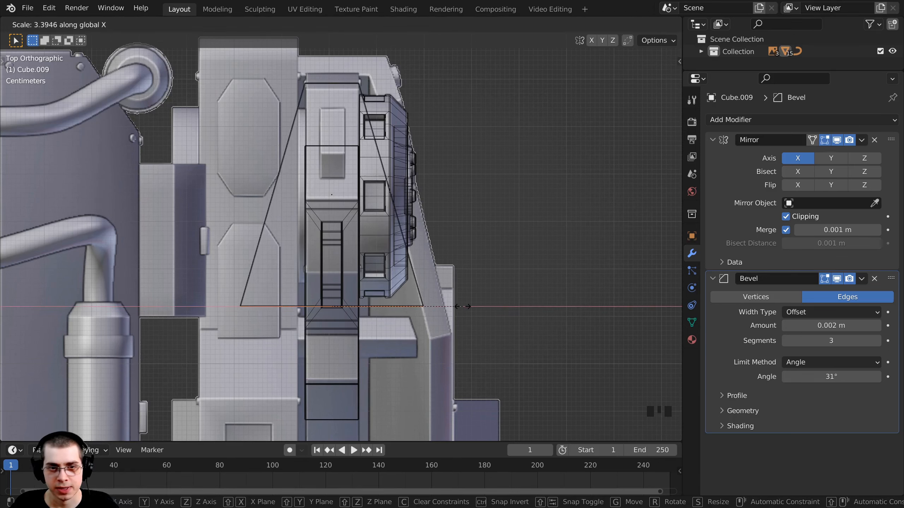
left_click(463, 306)
- Switch to Solid shading and delete the rear panel's front face
scroll(427, 309, "down", 2)
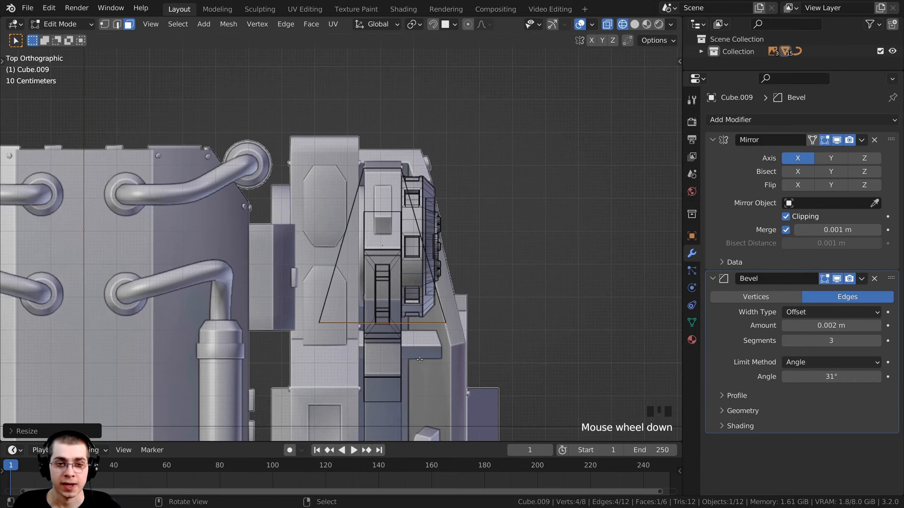
middle_click_drag(427, 309, 317, 221)
scroll(317, 221, "down", 2)
key("x")
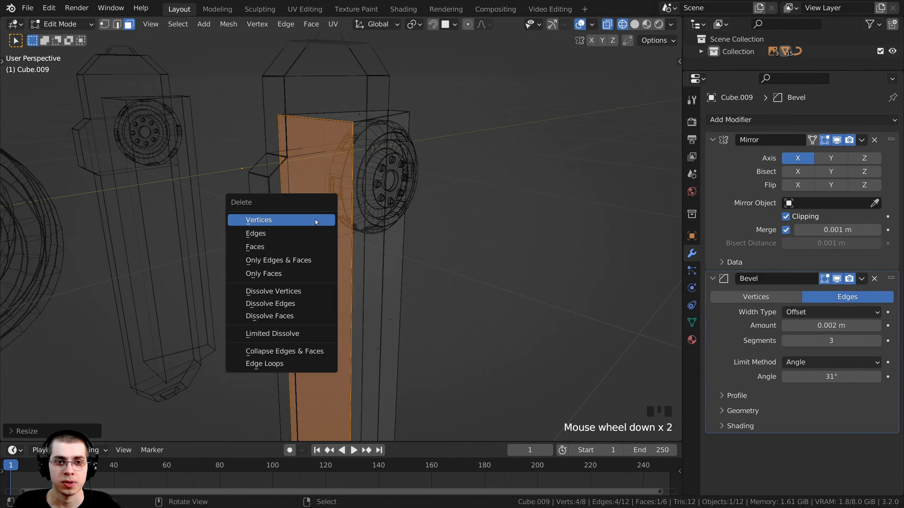
key("Escape")
key("z")
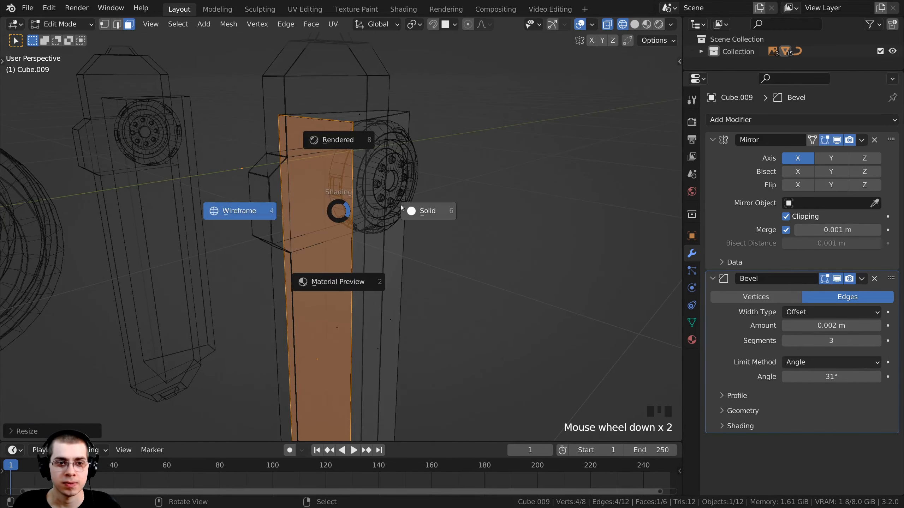
left_click(456, 210)
mouse_move(456, 210)
middle_mouse_down()
mouse_move(284, 172)
mouse_move(285, 185)
mouse_move(312, 190)
middle_mouse_up()
right_click(282, 173)
right_click(312, 190)
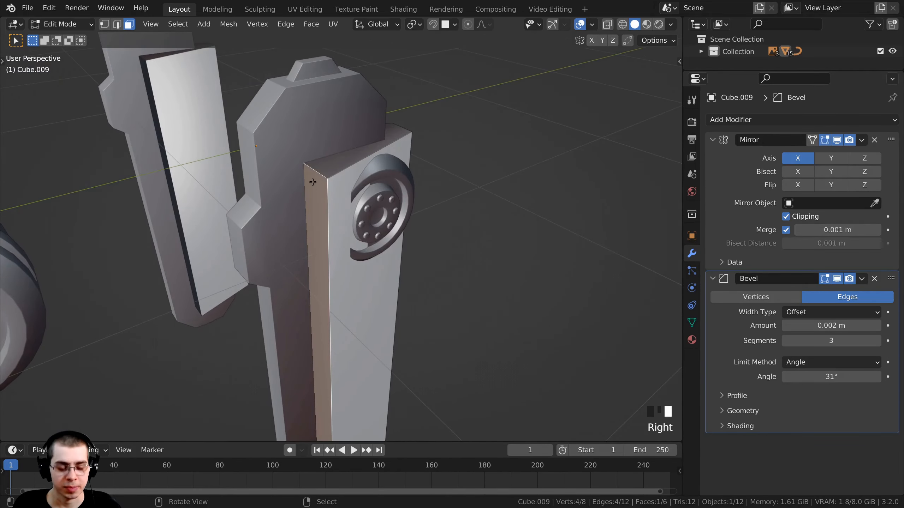
key("x")
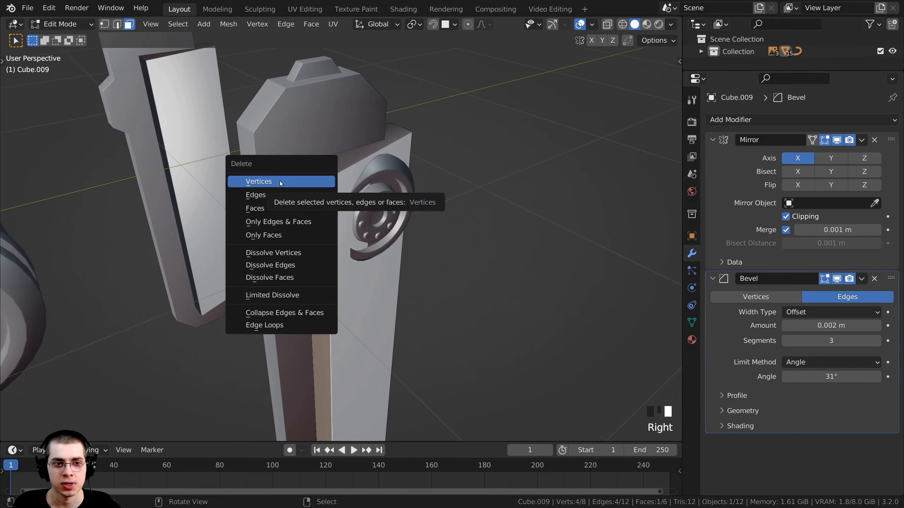
left_click(278, 211)
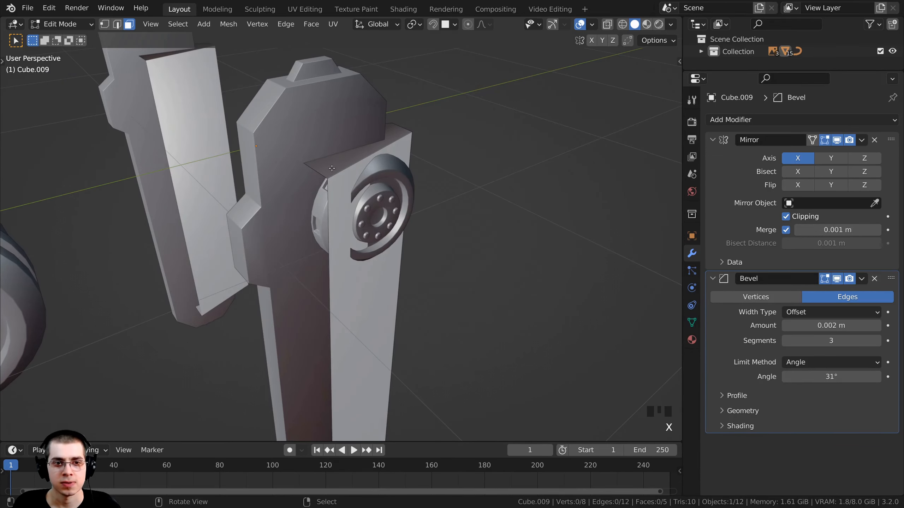
- Delete the rear panel's top and bottom faces so only its back and two sides remain
right_click(356, 151)
scroll(307, 203, "up", 2)
scroll(307, 203, "up", 1)
key("x")
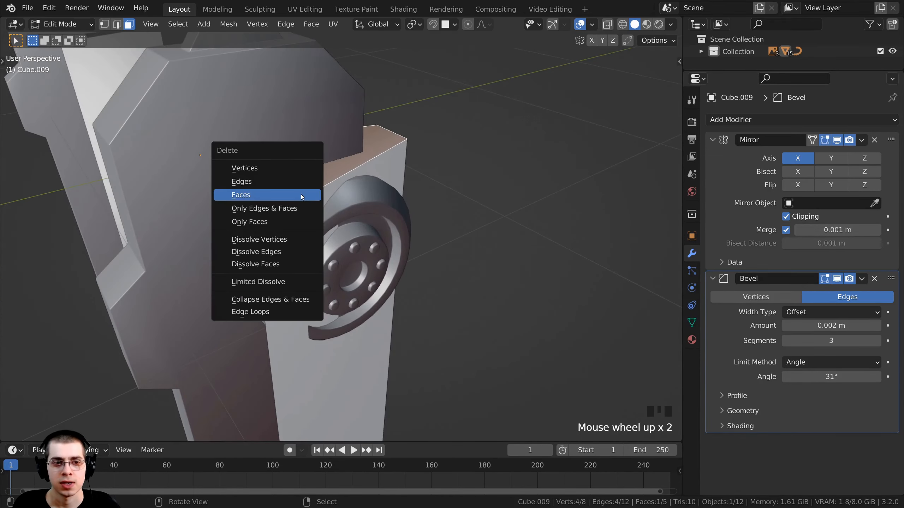
left_click(273, 195)
scroll(273, 196, "down", 3)
middle_click_drag(249, 306, 304, 259, "shift")
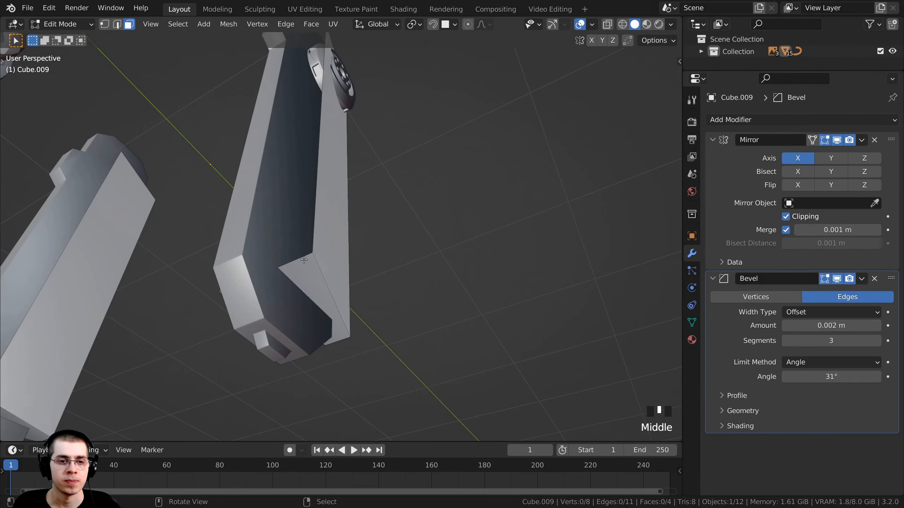
right_click(304, 259)
key("x")
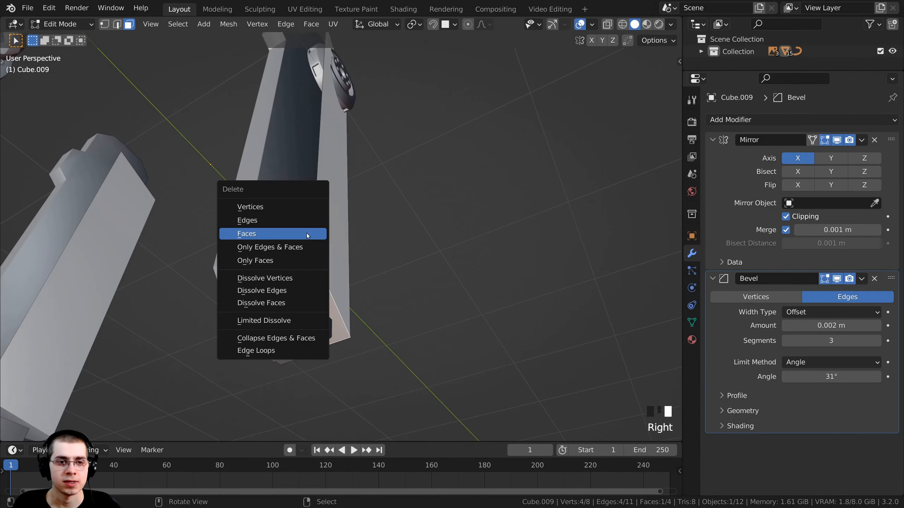
left_click(276, 235)
- Add a Solidify modifier to the open rear panel
scroll(275, 236, "down", 2)
middle_click_drag(275, 235, 288, 157)
scroll(277, 240, "down", 2)
scroll(324, 121, "up", 2)
left_click(762, 122)
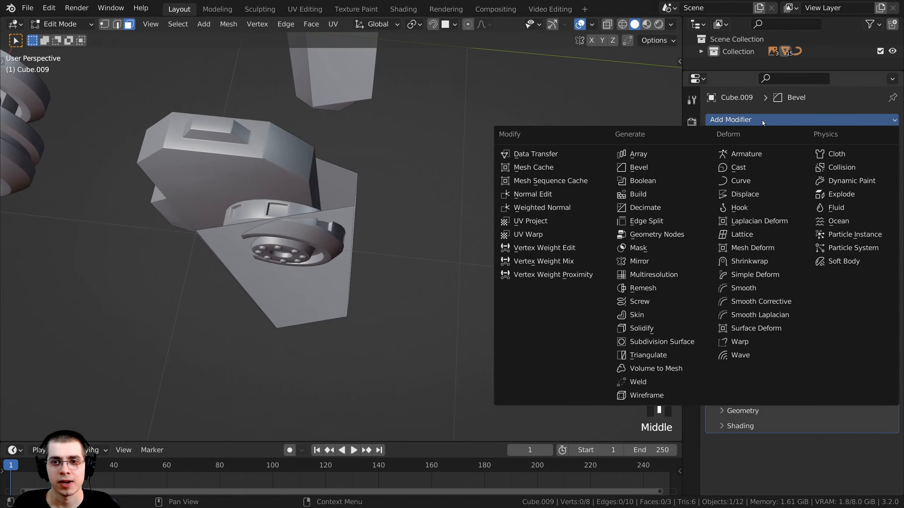
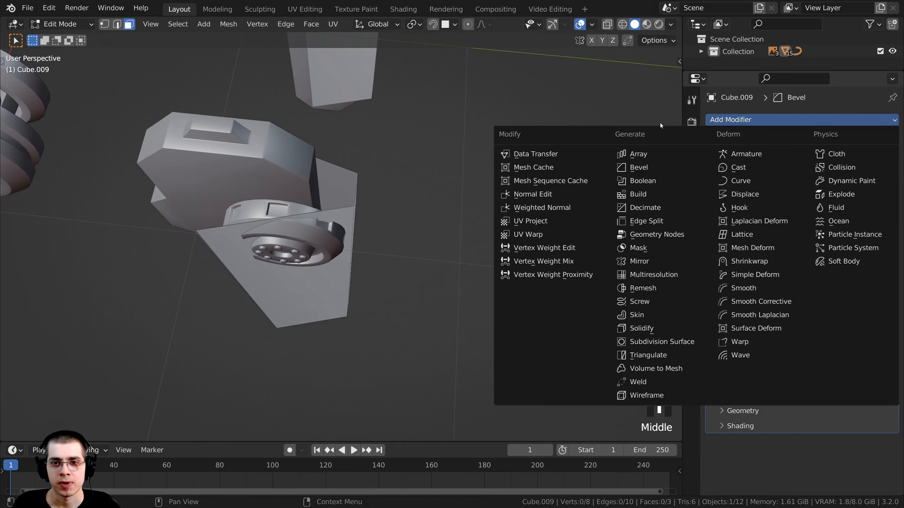
left_click(634, 331)
- Set the Solidify thickness of the rear panel to 0.088 m
scroll(417, 269, "up", 3)
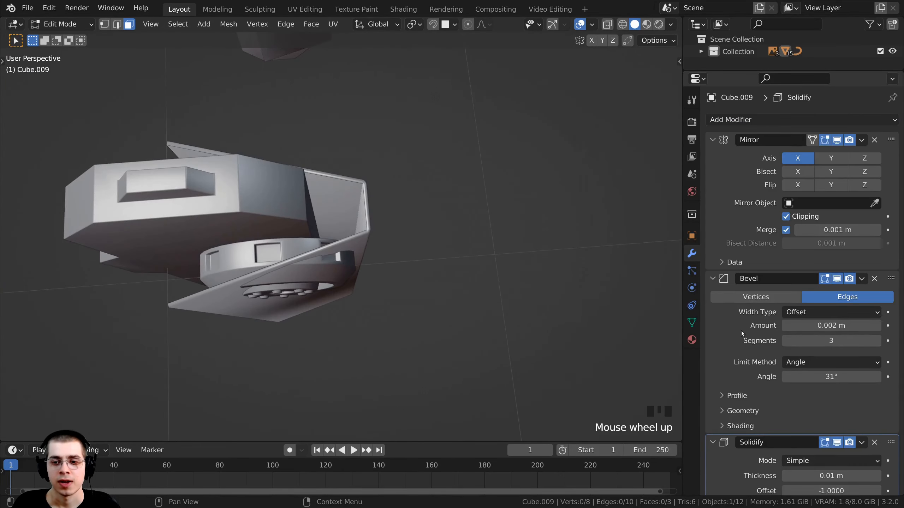
scroll(741, 330, "down", 5)
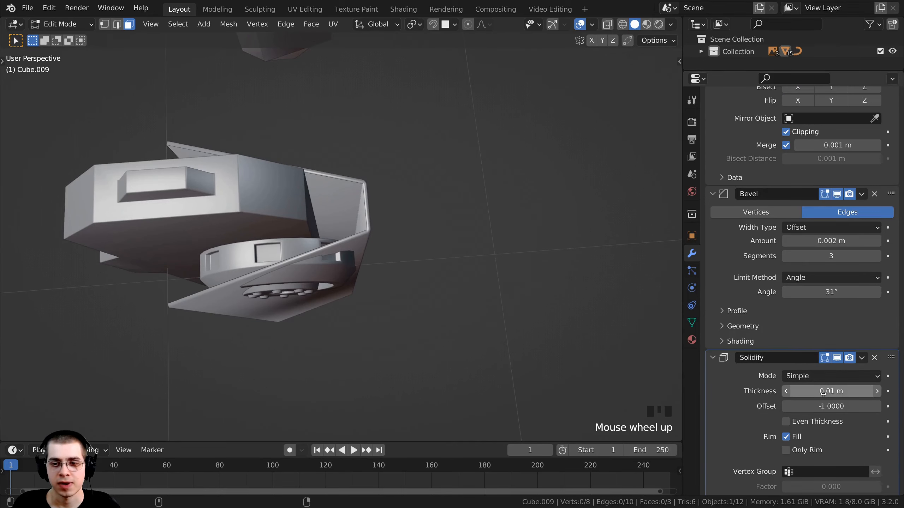
left_click_drag(823, 393, 857, 393, "shift")
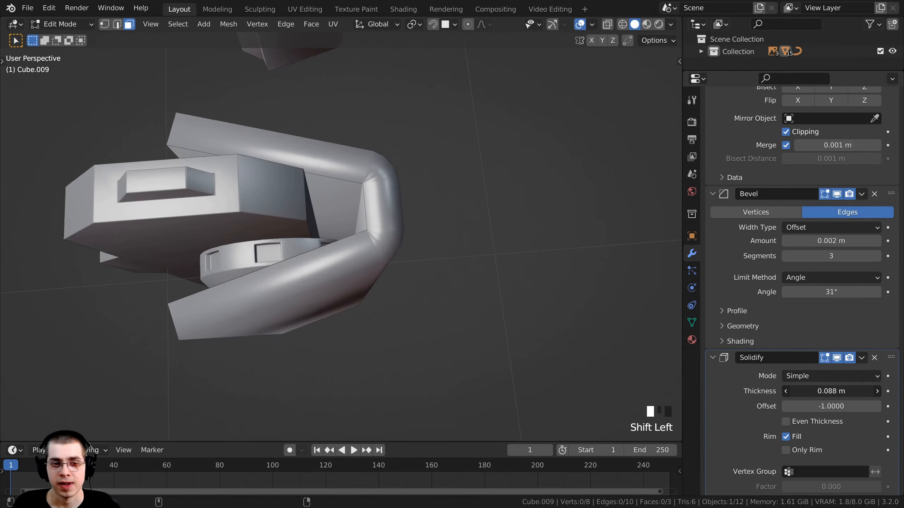
middle_click_drag(342, 199, 405, 213)
middle_click_drag(406, 214, 400, 231, "shift")
middle_click_drag(826, 429, 785, 373)
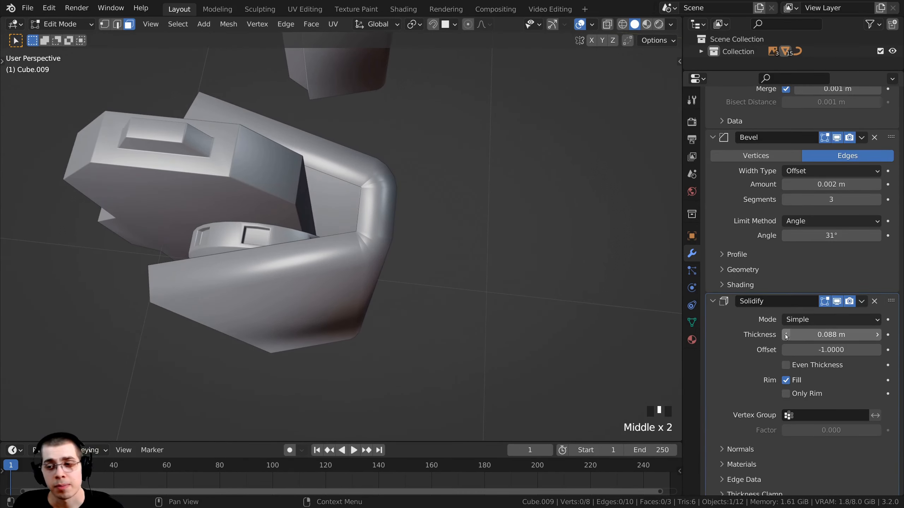
- Move the Solidify modifier to the start of the stack, before Mirror and Bevel, on the rear panel
scroll(784, 381, "up", 2)
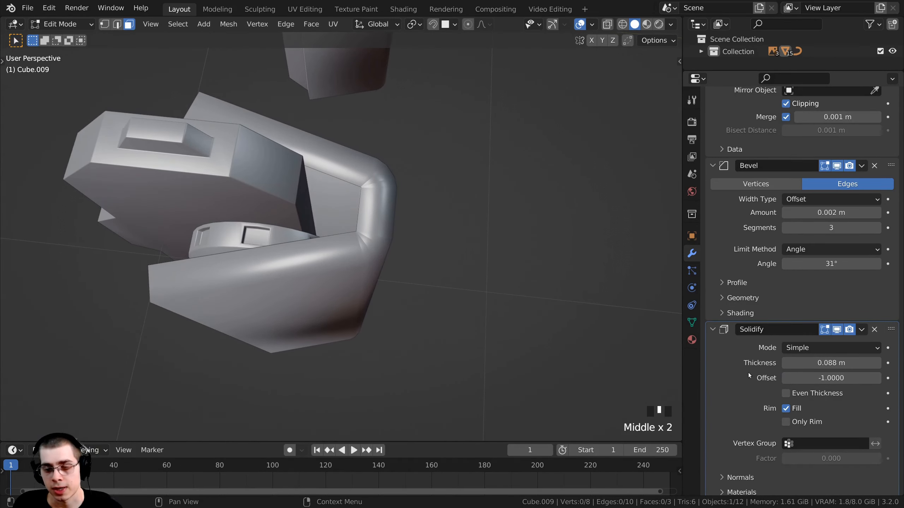
scroll(809, 380, "up", 3)
scroll(809, 380, "up", 5)
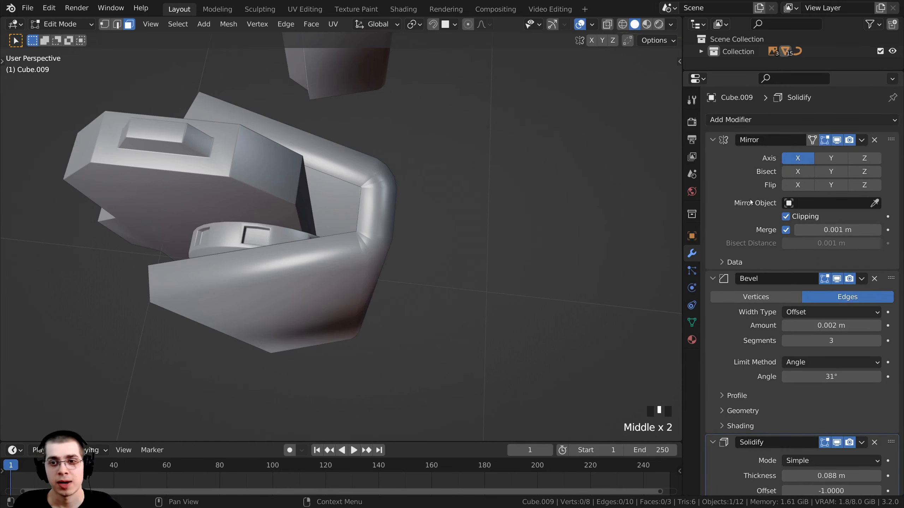
scroll(793, 314, "down", 3)
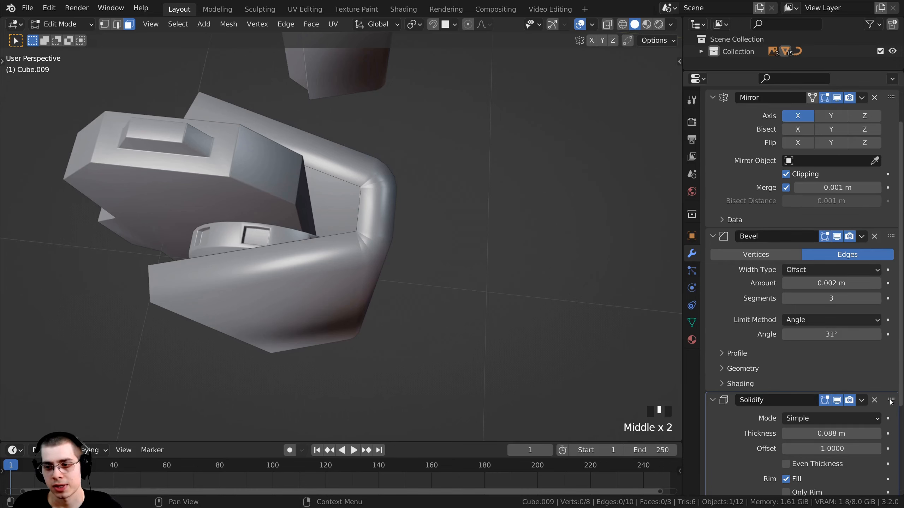
left_click_drag(891, 401, 762, 158)
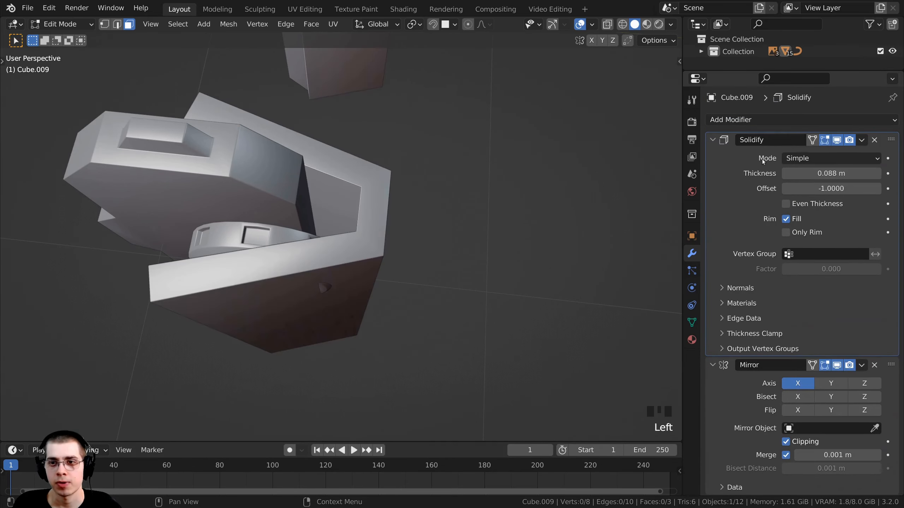
mouse_move(310, 227)
middle_mouse_down()
mouse_move(313, 213)
mouse_move(312, 225)
middle_mouse_up()
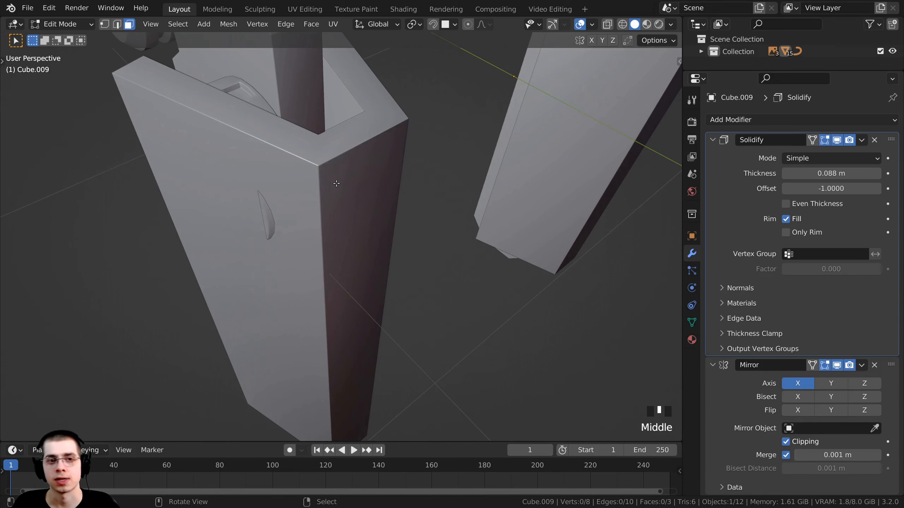
- Scale the rear panel's back face to about 1.35 along X in wireframe top view to match the reference
middle_click_drag(336, 183, 374, 184)
right_click(375, 184)
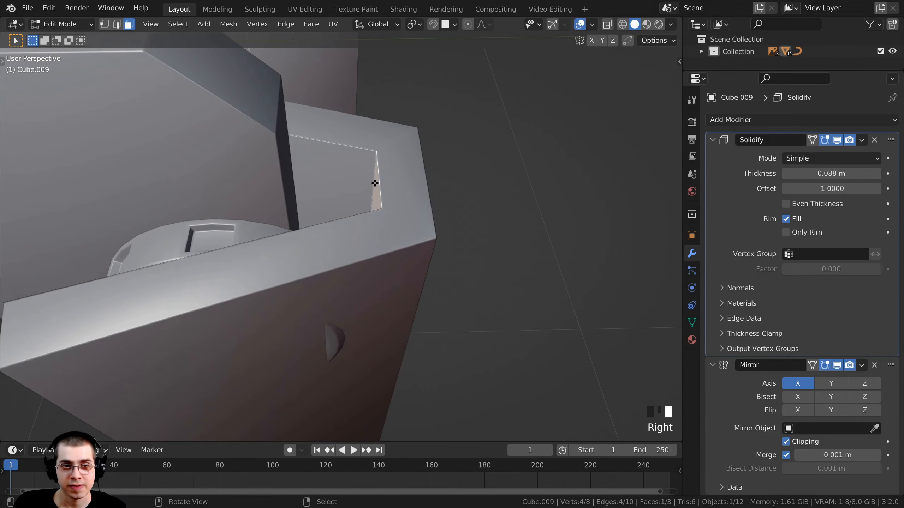
key("KP_7")
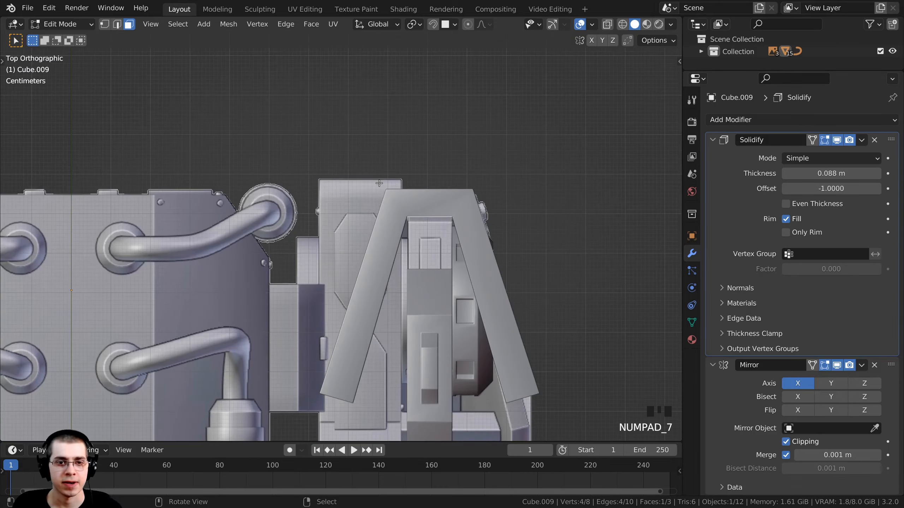
scroll(491, 249, "up", 1)
key("z")
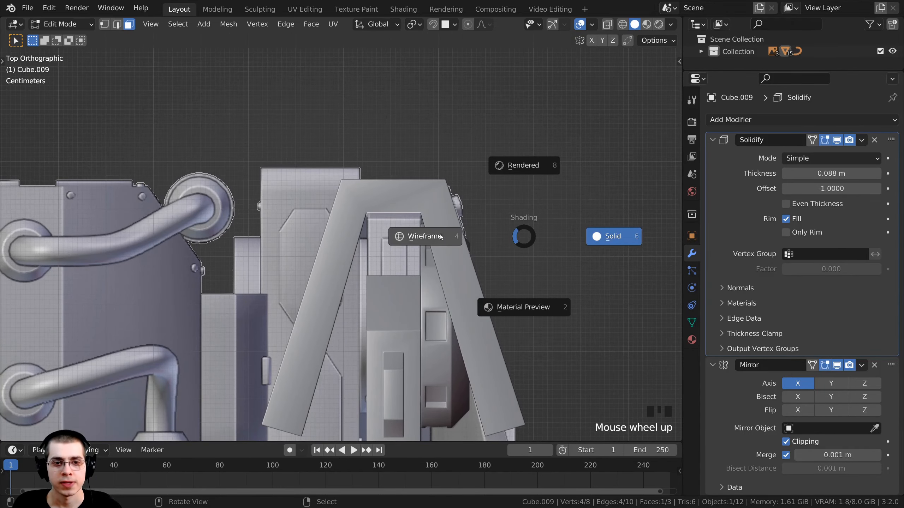
scroll(417, 224, "up", 2)
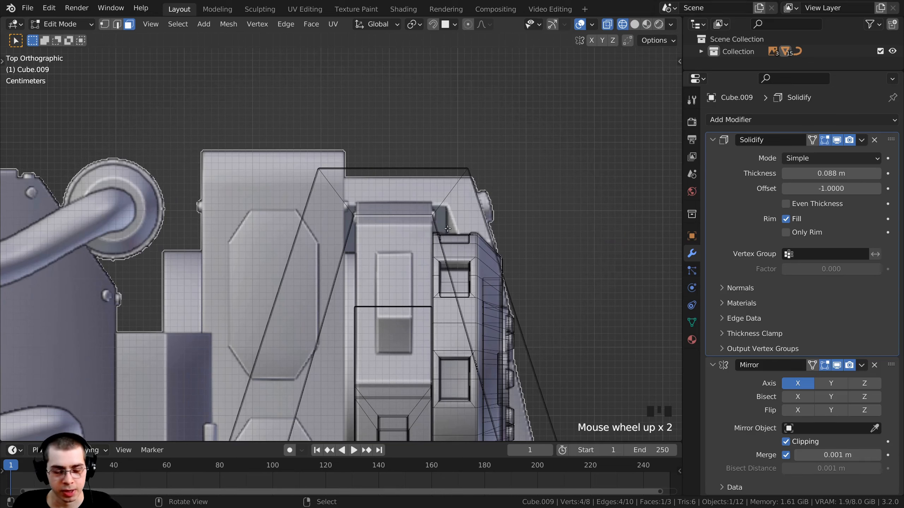
key("s")
key("x")
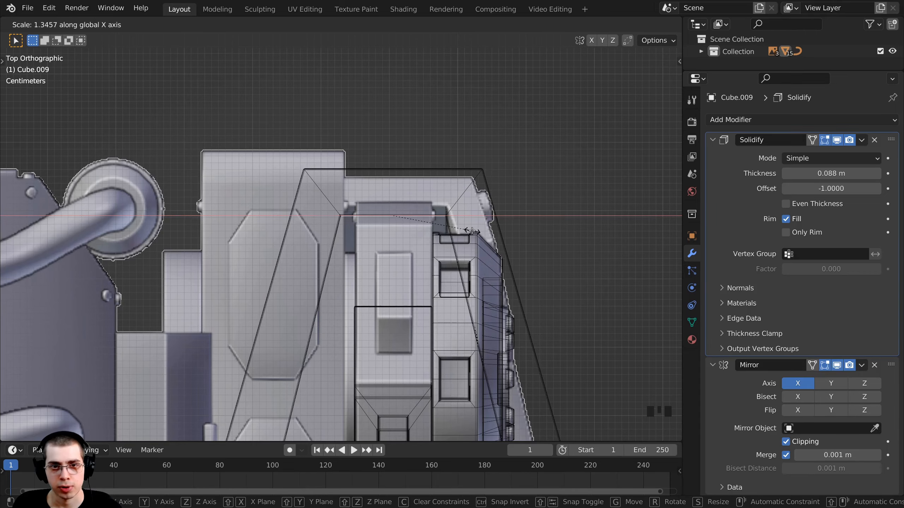
left_click(472, 230)
- Select all faces of the rear panel and show them in wireframe against the right-side reference
key("KP_3")
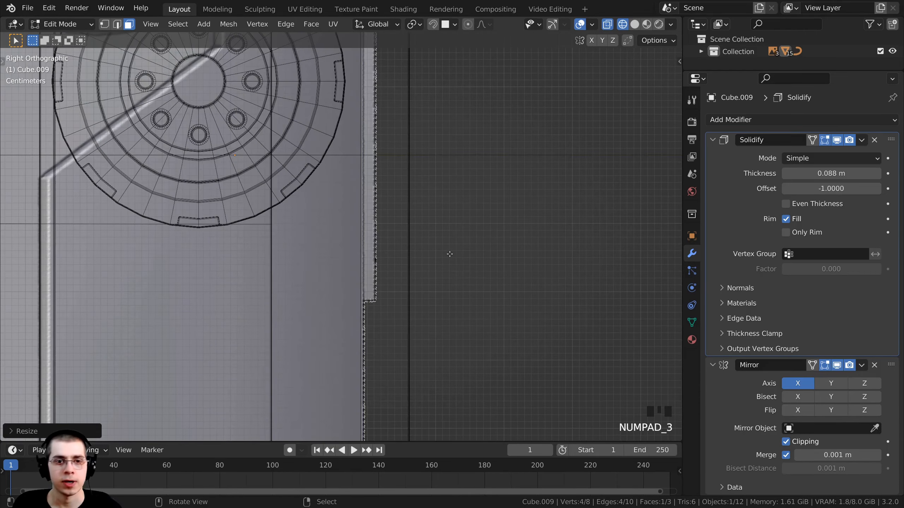
scroll(446, 253, "down", 5)
middle_click_drag(446, 253, 285, 261, "shift")
scroll(365, 216, "up", 1)
key("a")
key("z")
mouse_move(369, 183)
middle_mouse_down()
mouse_move(325, 274)
mouse_move(330, 328)
mouse_move(318, 245)
middle_mouse_up()
scroll(326, 284, "down", 2)
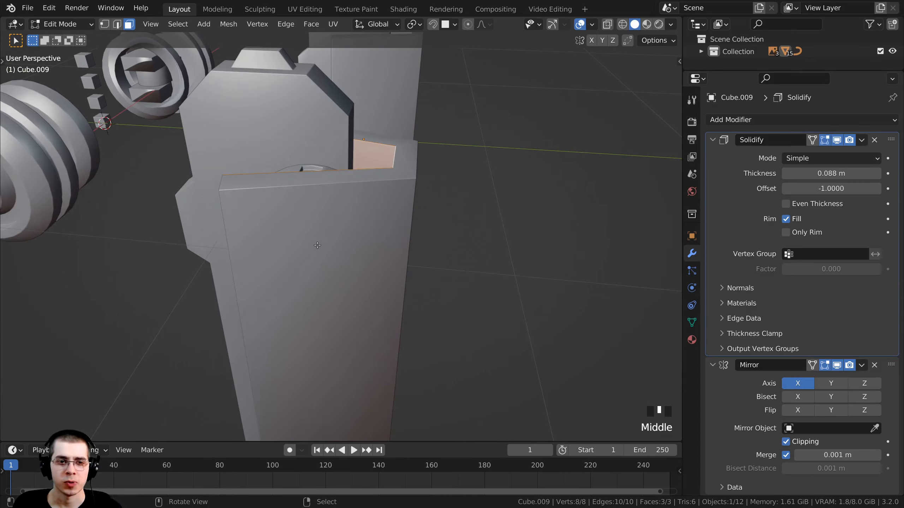
key("KP_3")
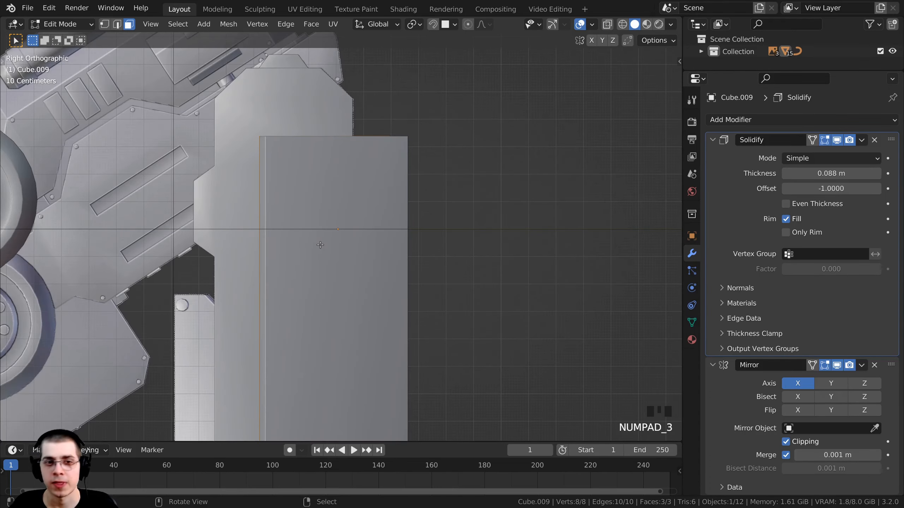
key("z")
key("alt+z")
scroll(301, 174, "up", 2)
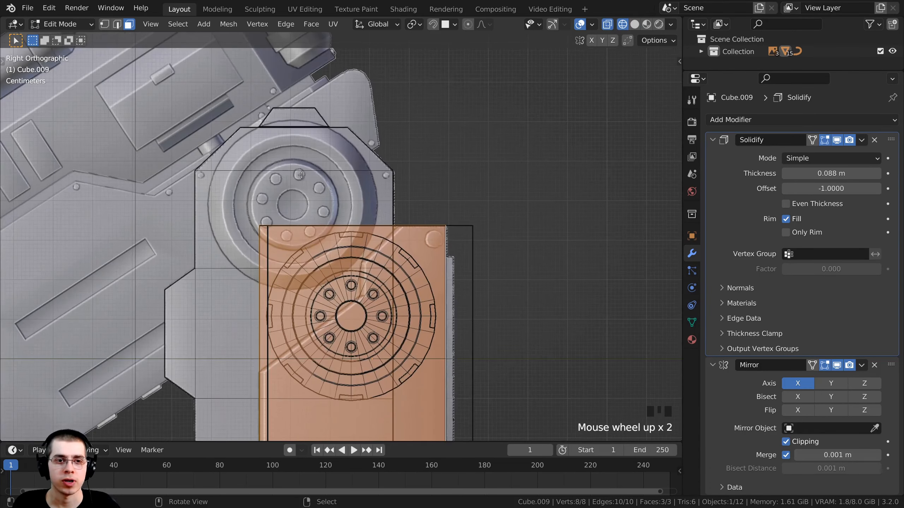
- Leave Edit Mode and hide the round bolted disc parts over the upper leg and the body joint
scroll(346, 179, "down", 6)
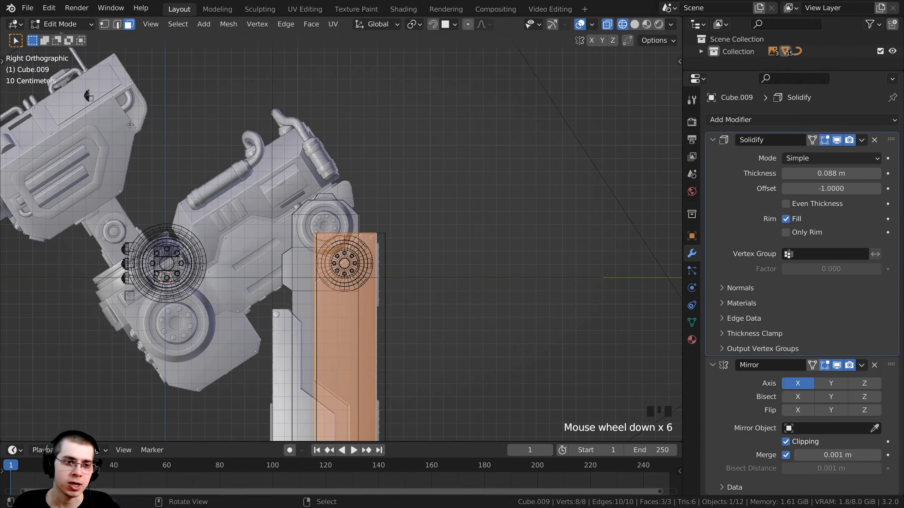
scroll(321, 249, "up", 3)
scroll(306, 225, "up", 2)
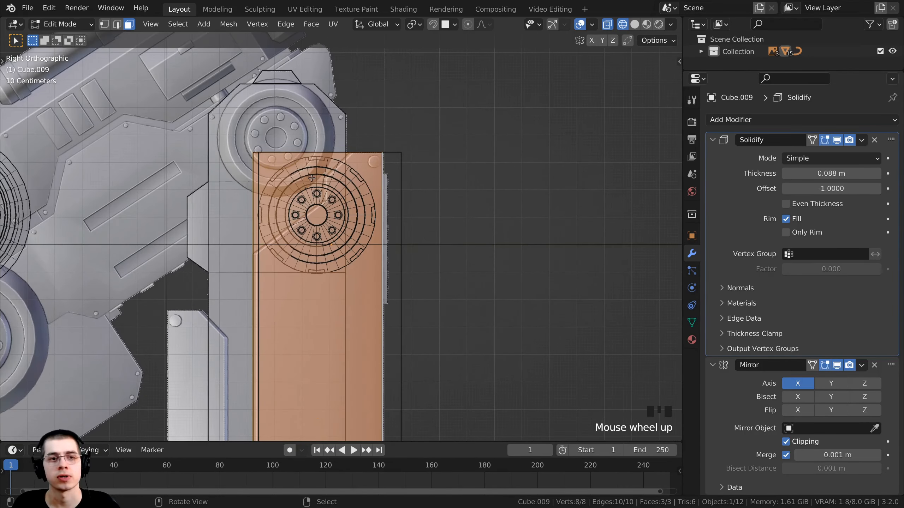
middle_click_drag(211, 280, 229, 234, "shift")
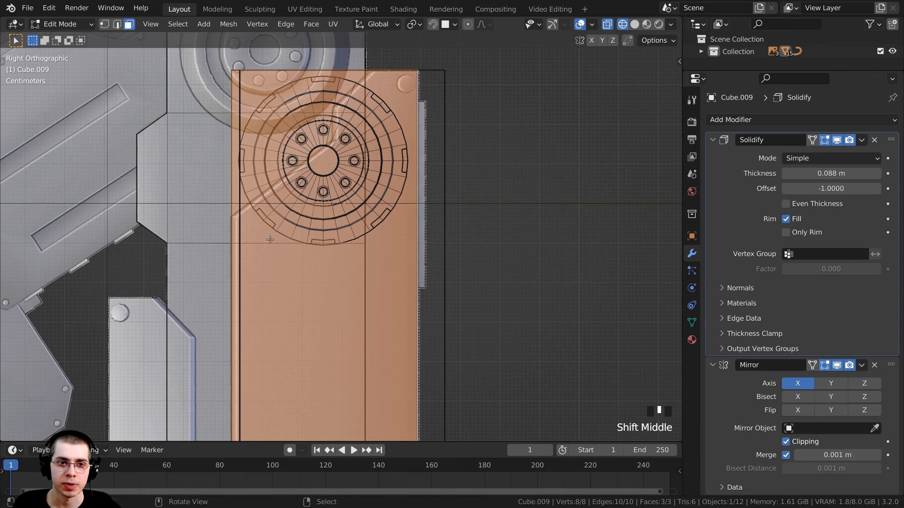
scroll(290, 238, "up", 2)
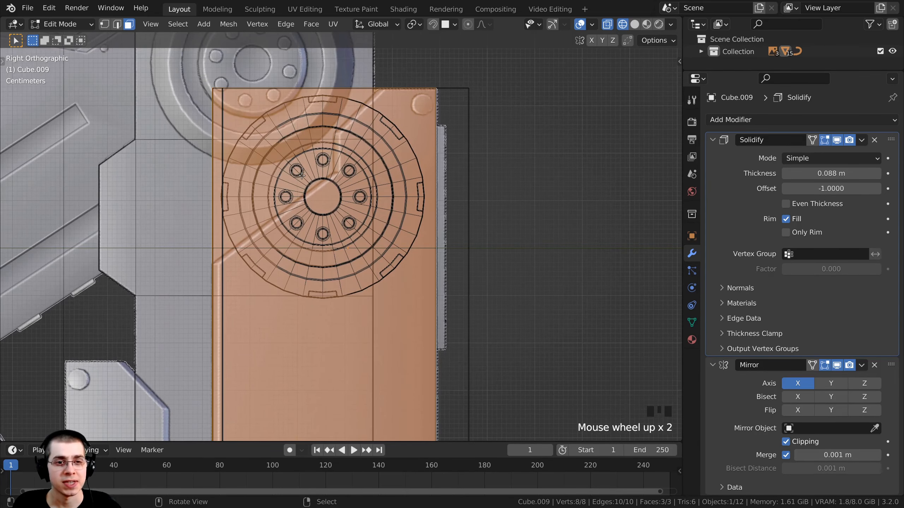
key("Tab")
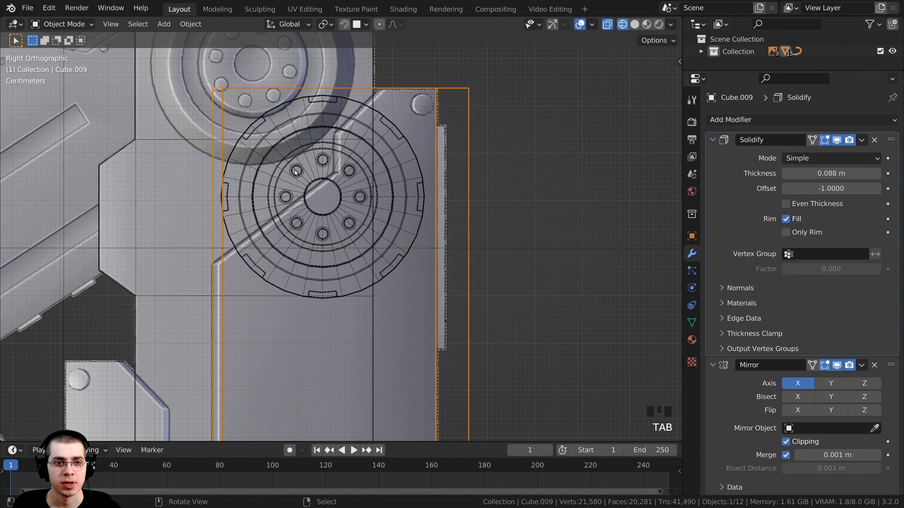
right_click(296, 173)
scroll(295, 170, "down", 6)
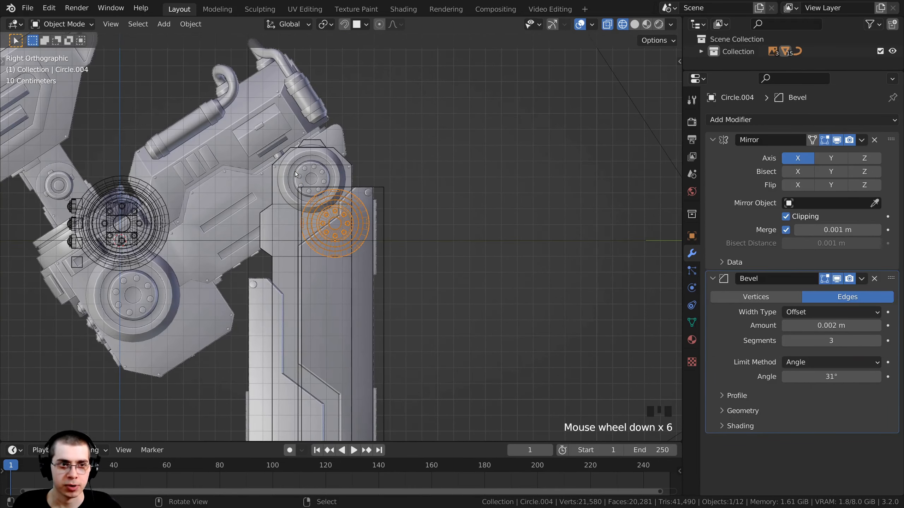
middle_click_drag(183, 230, 261, 182, "shift")
right_click(232, 175)
key("h")
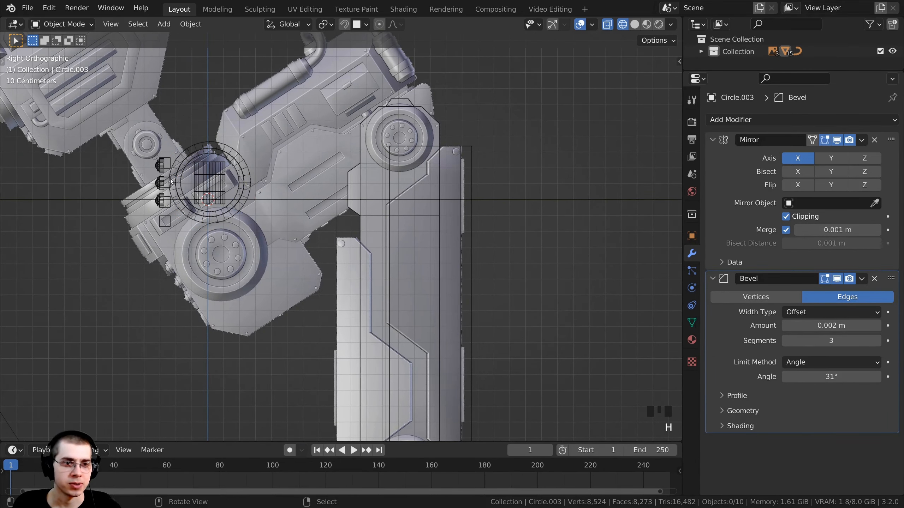
- Hide the remaining small bolt and block pieces around the body joint so the reference is clear
right_click(168, 177)
key("h")
right_click(167, 181)
key("h")
right_click(198, 172)
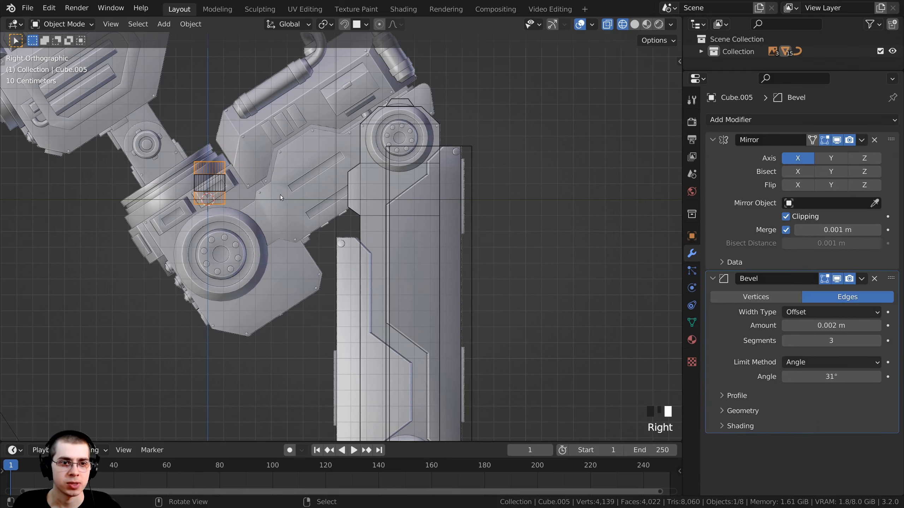
key("h")
middle_click_drag(430, 198, 375, 226, "shift")
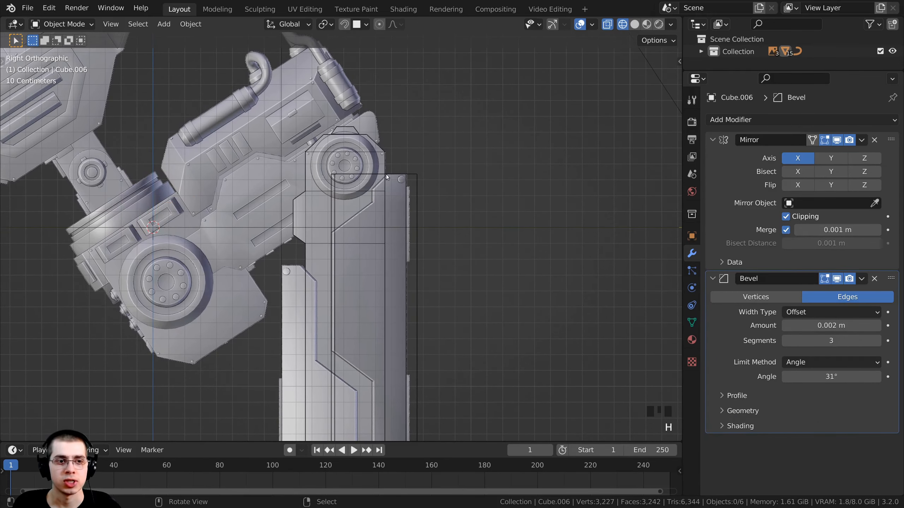
- Reopen the rear panel in Edit Mode and set its Solidify thickness to 0.064 m
right_click(377, 176)
middle_click_drag(374, 166, 409, 202, "shift")
scroll(368, 203, "up", 2)
scroll(401, 203, "up", 1)
key("Tab")
scroll(410, 200, "up", 1)
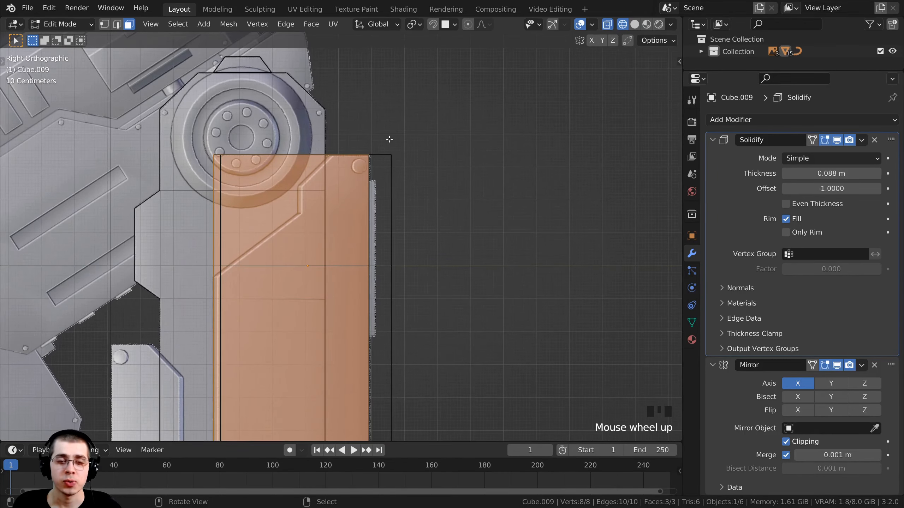
scroll(388, 140, "up", 1)
middle_click_drag(388, 139, 403, 195, "shift")
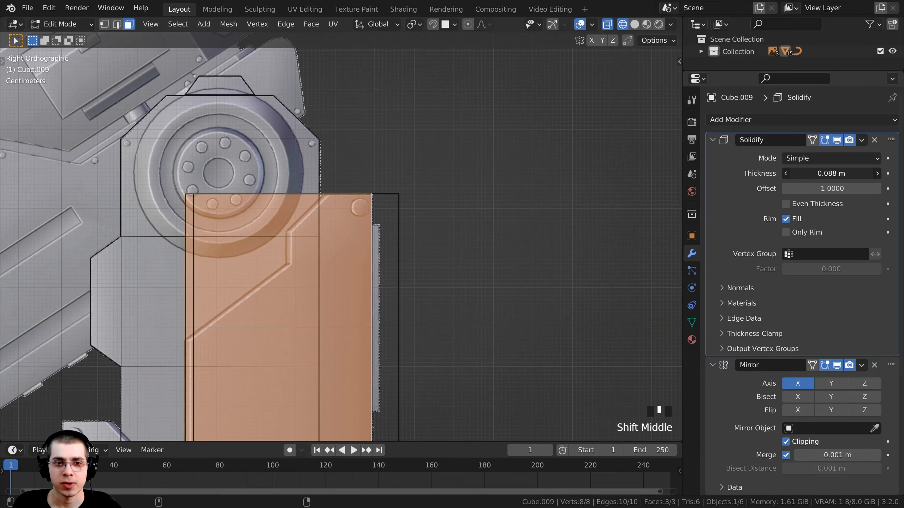
left_click_drag(841, 173, 812, 173, "shift")
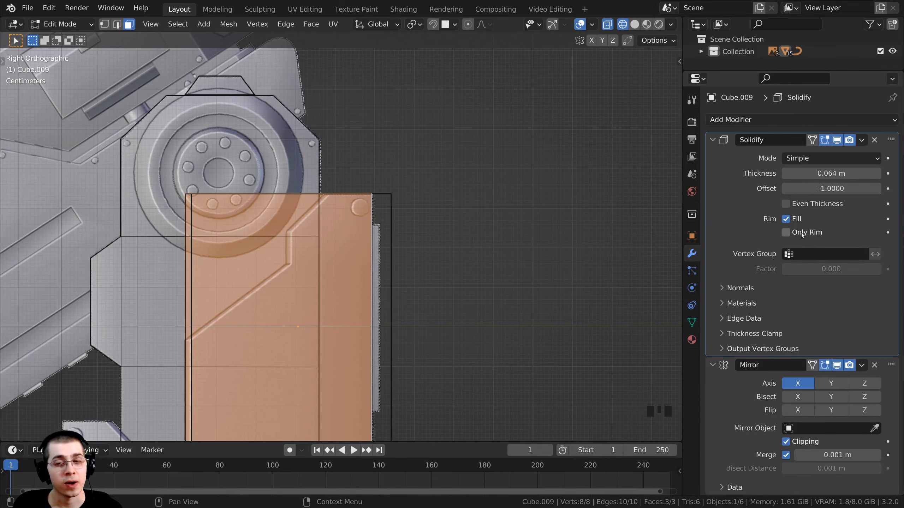
- Compare the rear panel's corners with Even Thickness off and on, and leave the option enabled
left_click(787, 206)
middle_click_drag(397, 214, 377, 228)
left_click(785, 204)
left_click(785, 204)
left_click(785, 203)
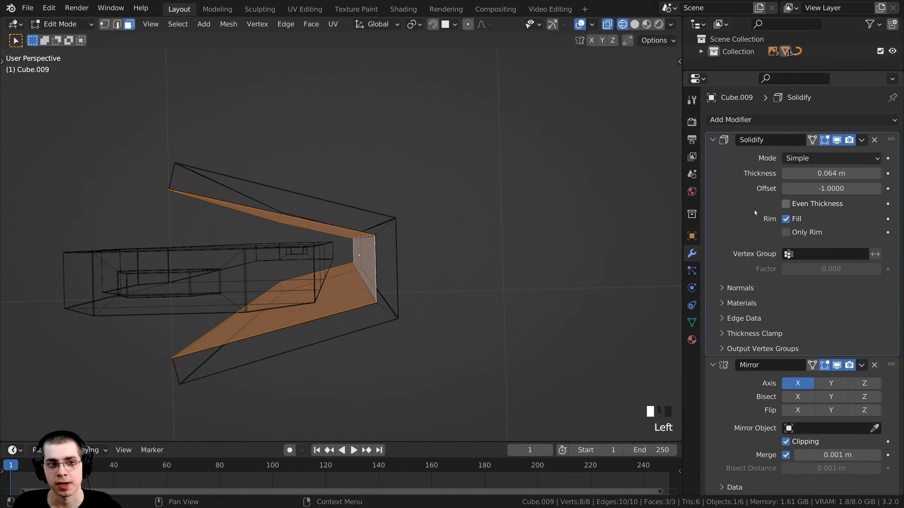
middle_click_drag(434, 221, 456, 202)
scroll(455, 202, "up", 1)
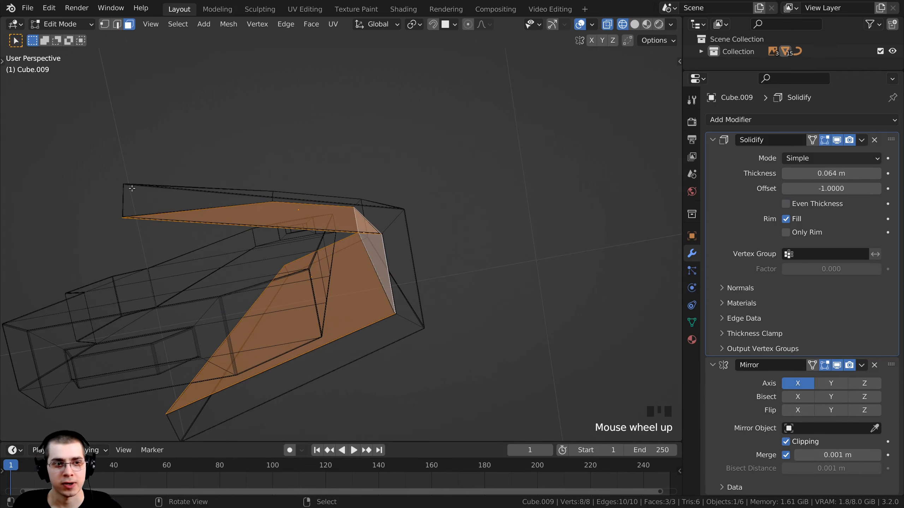
left_click(785, 204)
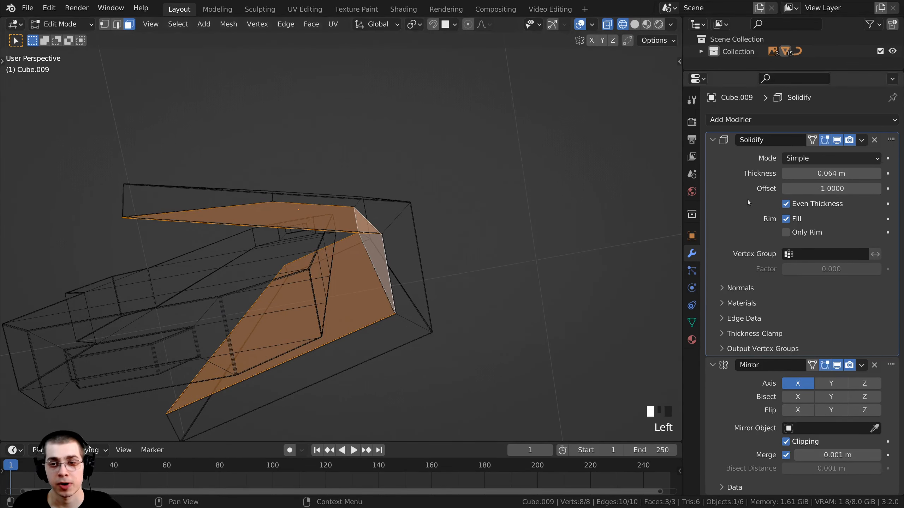
- Move the whole rear panel mesh about -0.06 m along Y to line up with the side reference
middle_click_drag(462, 273, 406, 192)
key("KP_3")
scroll(409, 185, "up", 2)
scroll(411, 181, "down", 1)
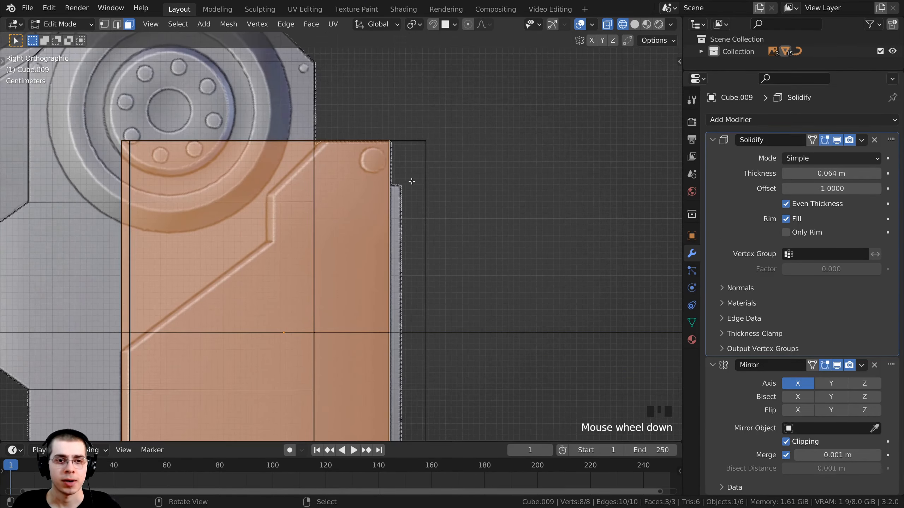
scroll(444, 180, "down", 1)
middle_click_drag(444, 179, 447, 160, "shift")
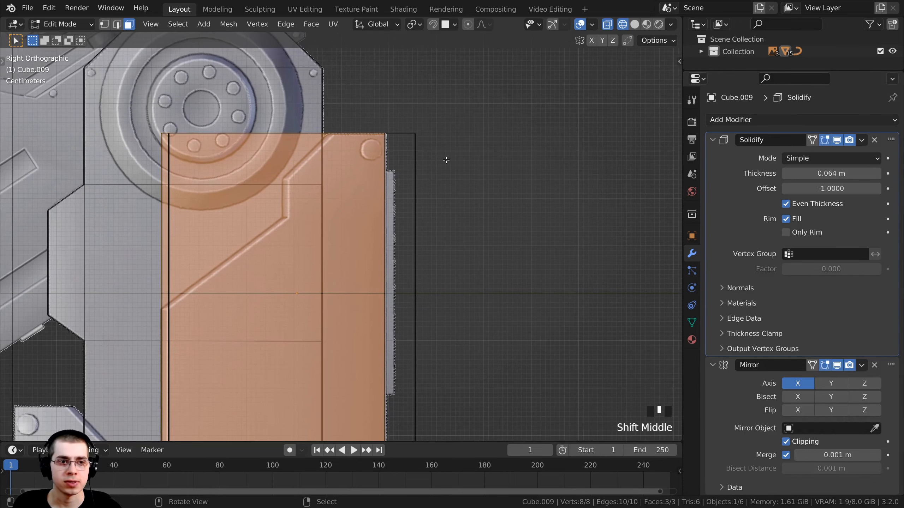
key("g")
key("z")
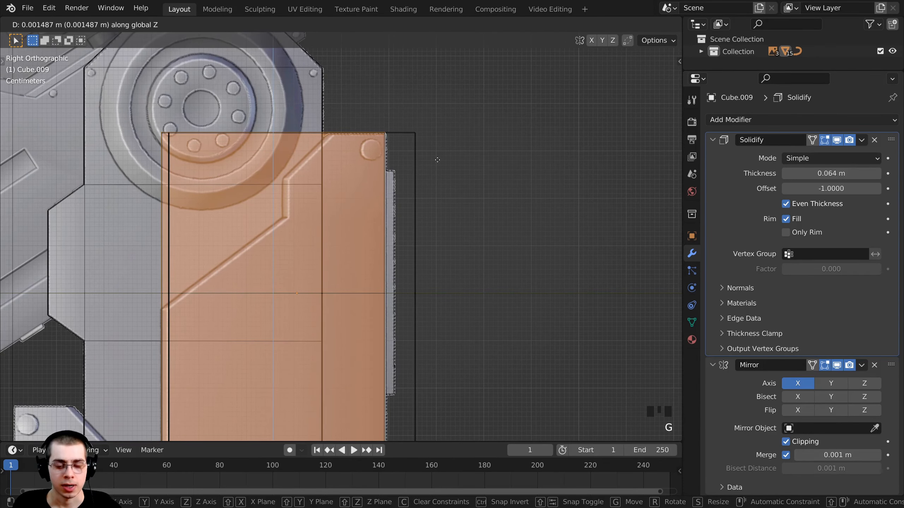
key("y")
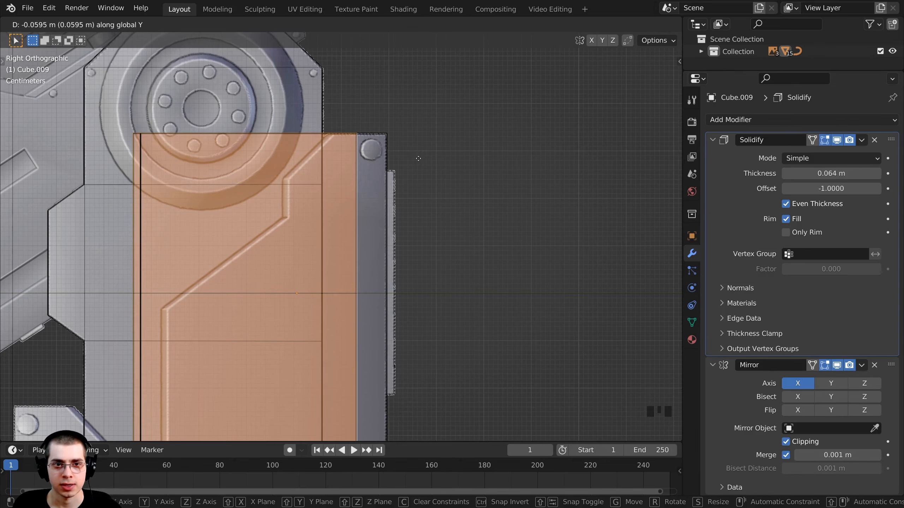
left_click(418, 159)
- Switch to edge selection and select the two front vertical edges of the rear panel's side walls
middle_click_drag(418, 159, 290, 328, "shift")
scroll(306, 319, "down", 2)
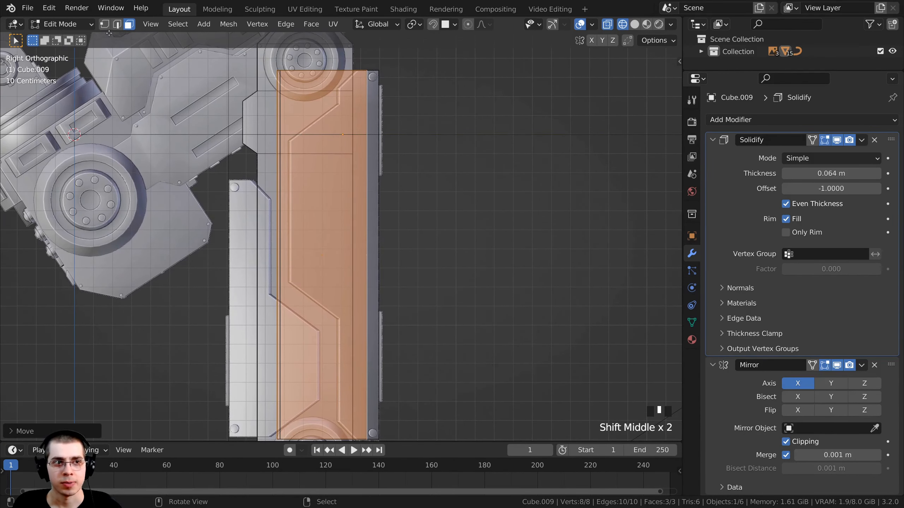
left_click(117, 24)
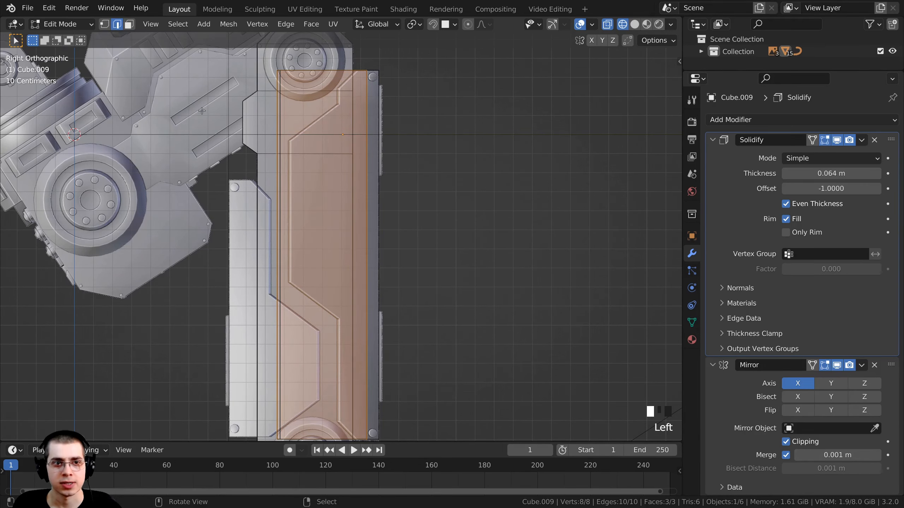
scroll(291, 148, "down", 2)
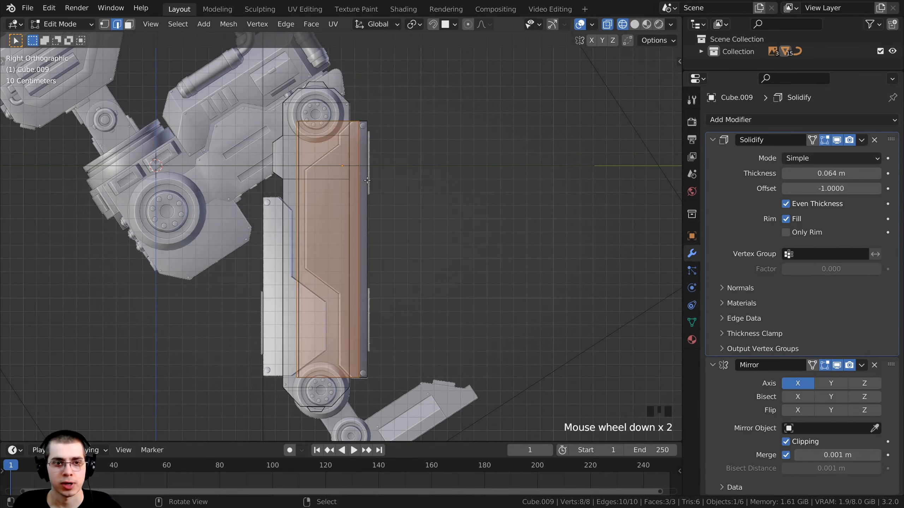
key("a")
left_click_drag(306, 88, 259, 420)
middle_click_drag(278, 287, 292, 142)
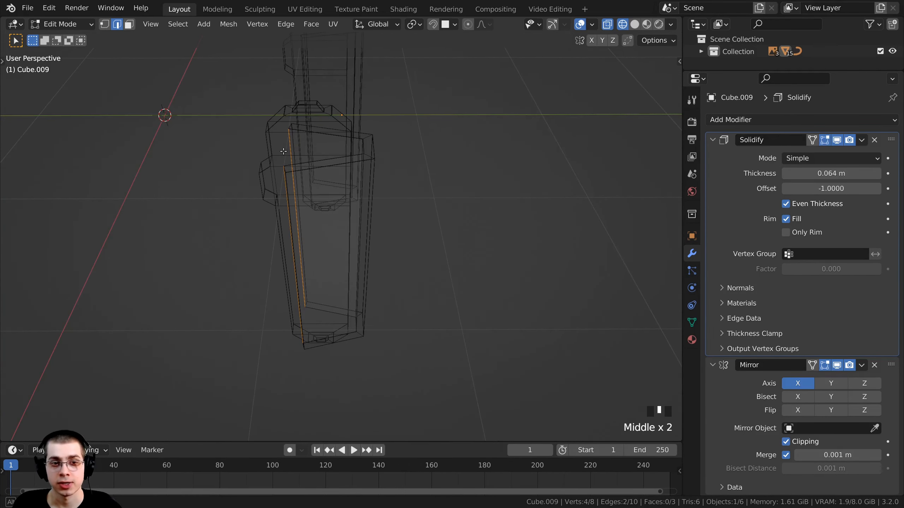
key("KP_3")
key("KP_3")
key("KP_3")
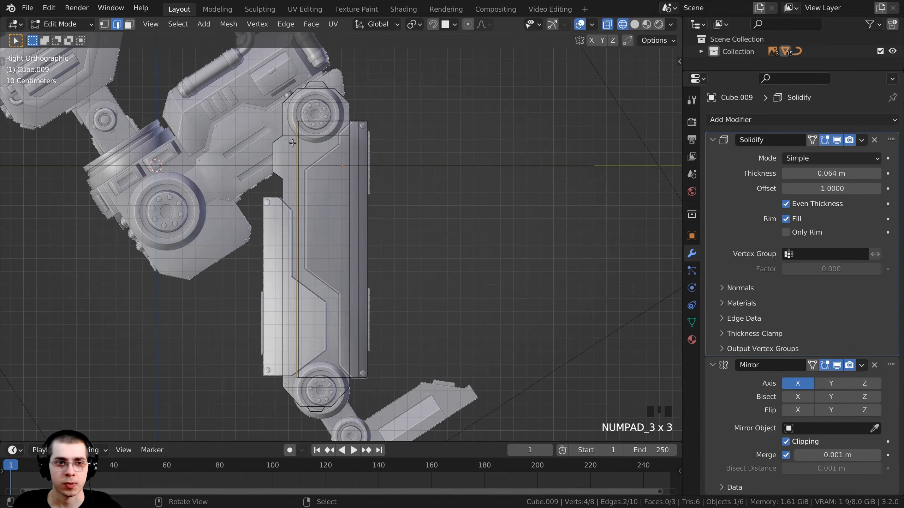
- Move the two selected front edges along Y onto the front outline of the panel in the side reference
scroll(286, 191, "up", 4)
key("g")
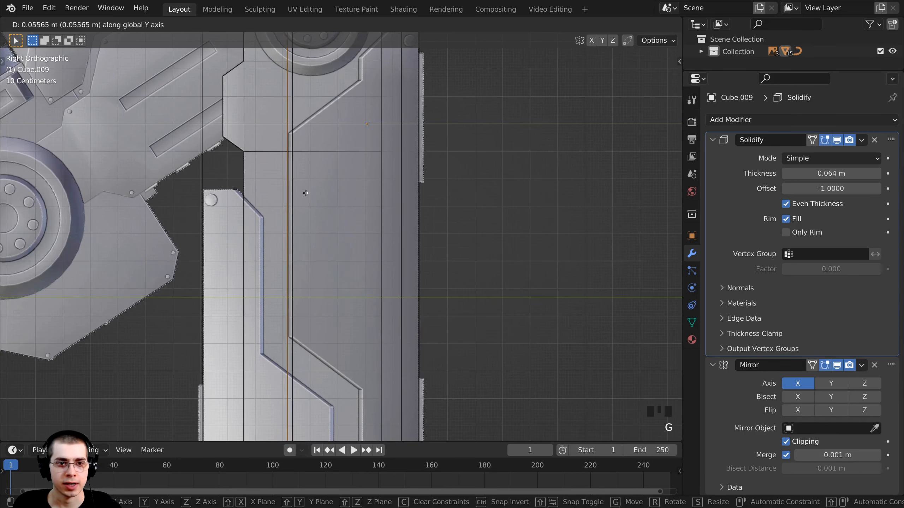
left_click(303, 193)
scroll(313, 191, "up", 3)
key("g")
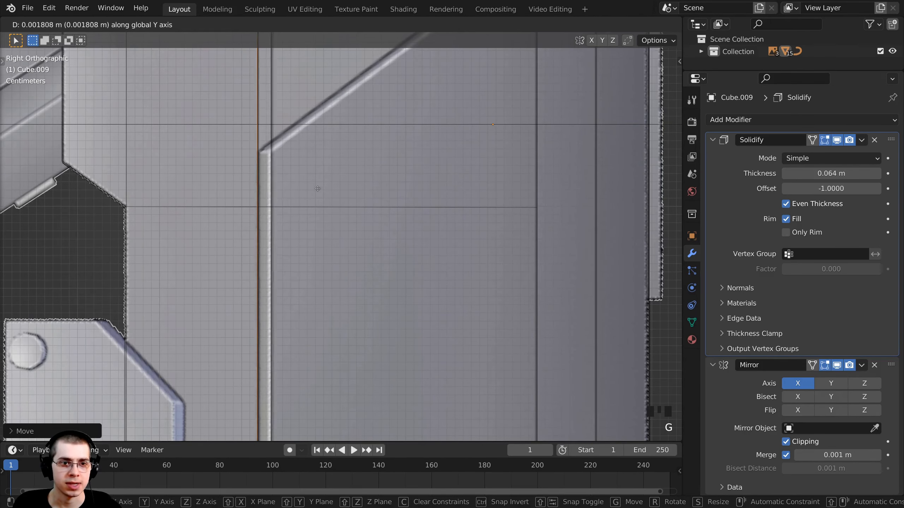
left_click(306, 186)
- Set the rear panel's Solidify thickness to 0.065 m and compare it with the rim width in the side reference
mouse_move(831, 173)
left_mouse_down("shift")
mouse_move(820, 174)
mouse_move(834, 173)
left_mouse_up("shift")
scroll(275, 183, "up", 2)
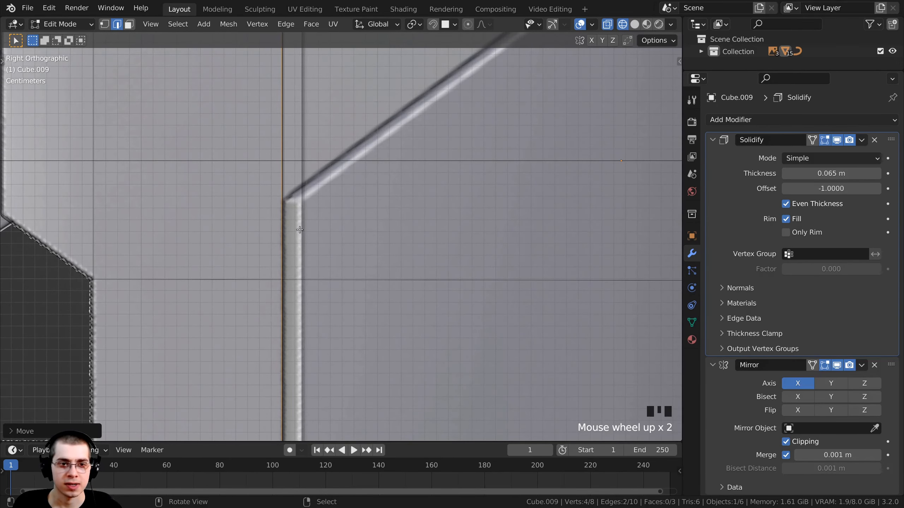
scroll(299, 229, "down", 4)
middle_click_drag(404, 180, 248, 196, "shift")
middle_click_drag(142, 224, 299, 213, "shift")
scroll(295, 212, "up", 6)
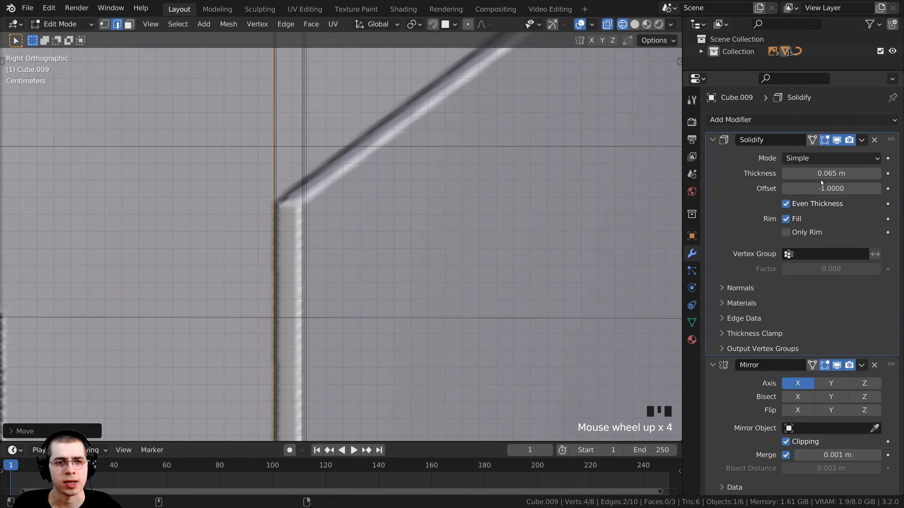
mouse_move(819, 174)
left_mouse_down("shift")
mouse_move(837, 174)
mouse_move(819, 174)
left_mouse_up("shift")
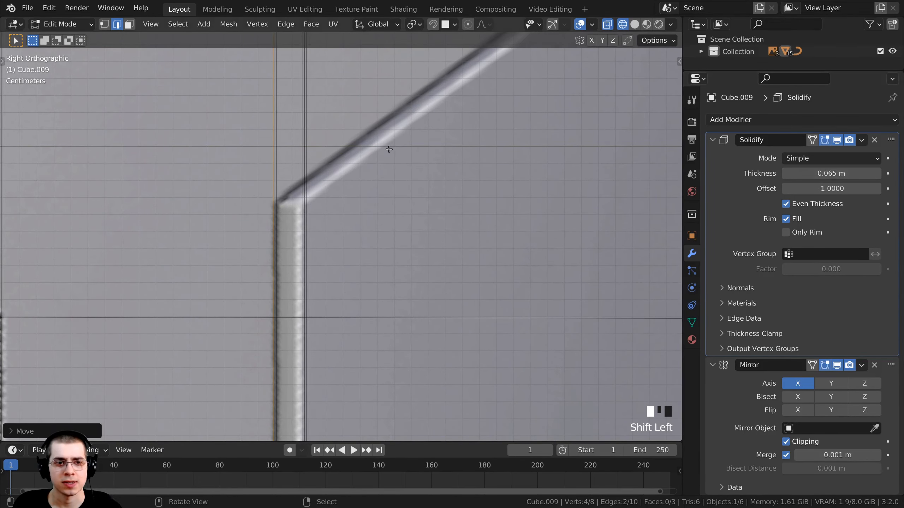
- Inspect the rear panel shell in Solid shading from several angles around the upper leg
mouse_move(263, 212)
middle_mouse_down("shift")
mouse_move(291, 191)
mouse_move(369, 202)
middle_mouse_up("shift")
scroll(321, 201, "down", 4)
key("z")
left_click(459, 202)
mouse_move(460, 202)
middle_mouse_down()
mouse_move(582, 273)
mouse_move(482, 289)
mouse_move(448, 319)
mouse_move(362, 236)
mouse_move(382, 253)
mouse_move(365, 261)
middle_mouse_up()
scroll(368, 246, "down", 2)
scroll(377, 249, "down", 1)
scroll(397, 230, "up", 2)
scroll(373, 237, "down", 1)
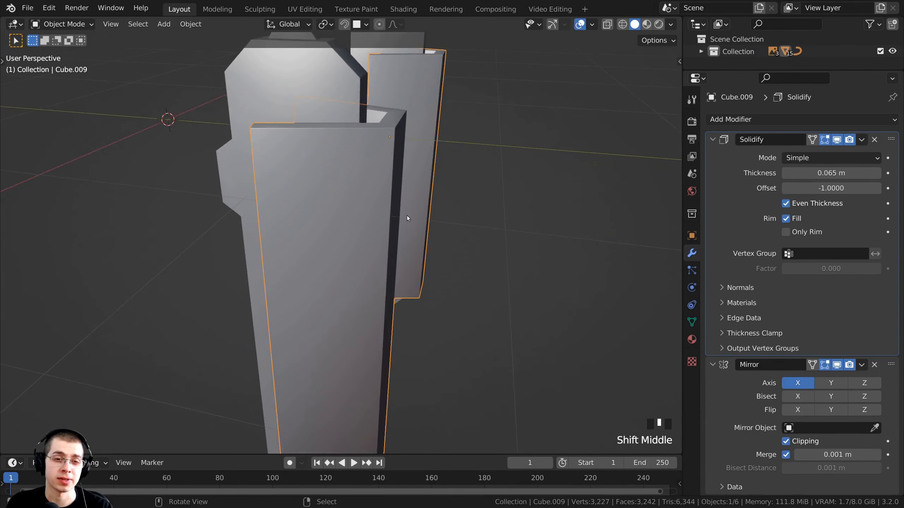
middle_click_drag(406, 216, 344, 118)
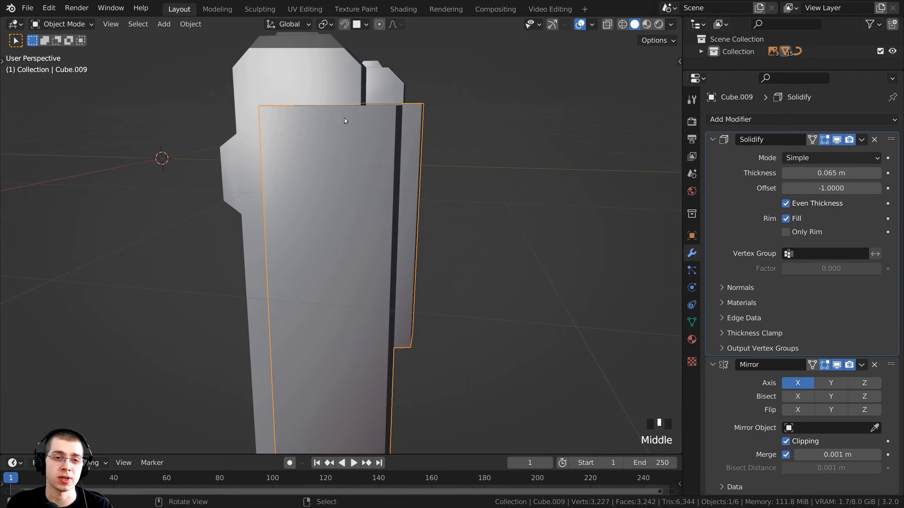
scroll(362, 333, "down", 2)
middle_click_drag(363, 333, 413, 219, "shift")
- Reopen the rear panel in Edit Mode and add a centred vertical loop cut on one side wall
key("Tab")
scroll(391, 308, "up", 1, "shift")
scroll(391, 308, "up", 2)
key("ctrl+r")
left_click(408, 210)
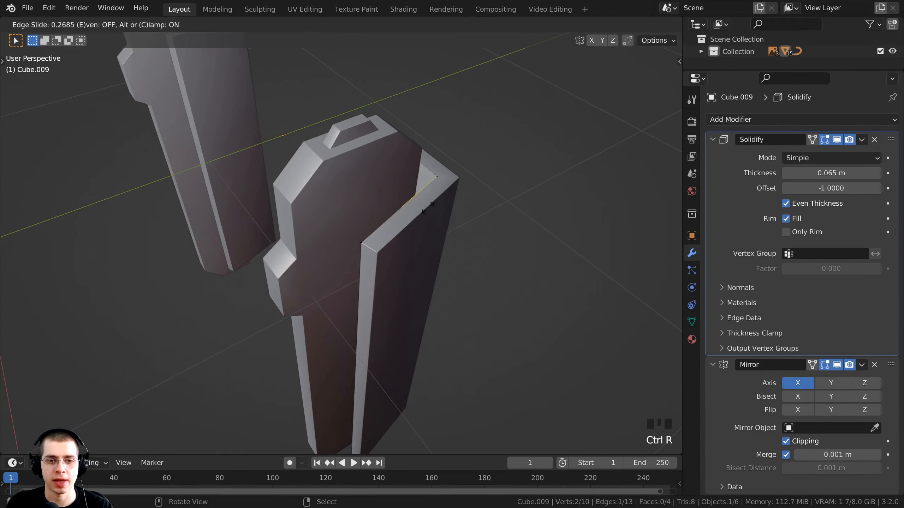
left_click(444, 209)
- Add a centred vertical loop cut on the opposite side wall and select both new loops together
middle_click_drag(444, 208, 356, 213)
key("ctrl+r")
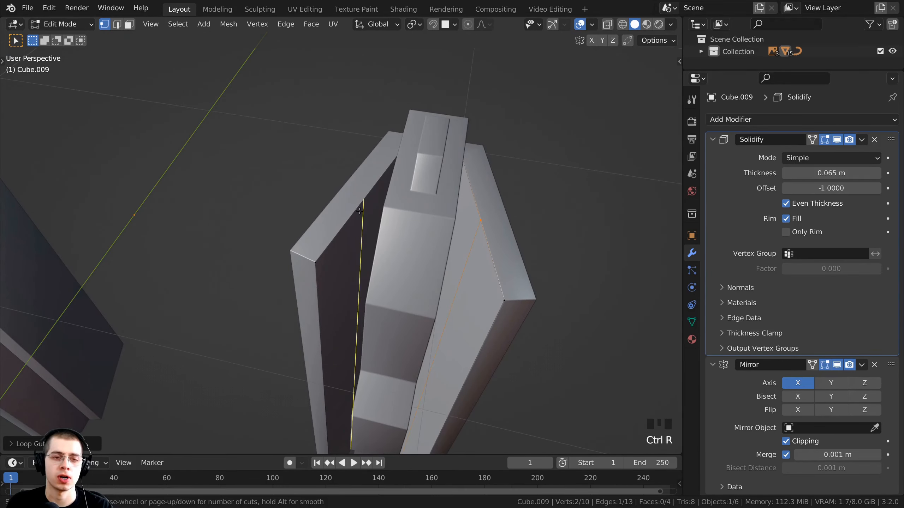
left_click(359, 211)
right_click(387, 207)
middle_click_drag(369, 220, 379, 238, "shift")
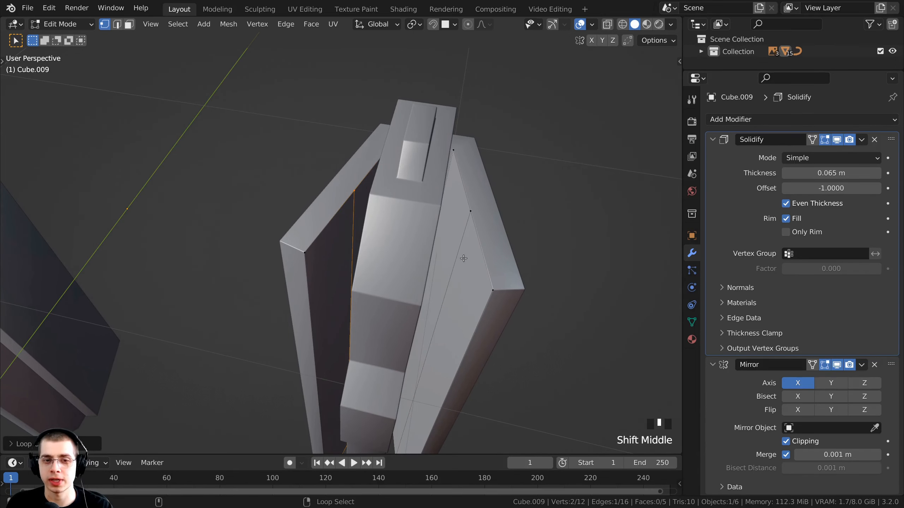
right_click(460, 246, "alt+shift")
middle_click_drag(460, 231, 439, 217)
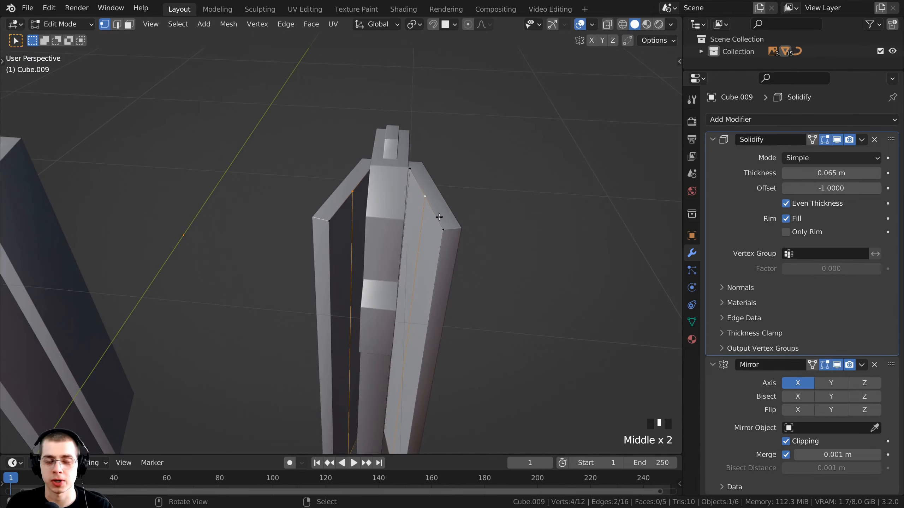
- Edge-slide both vertical loops in the wireframe side view onto the short vertical step of the reference panel's cutout
key("KP_3")
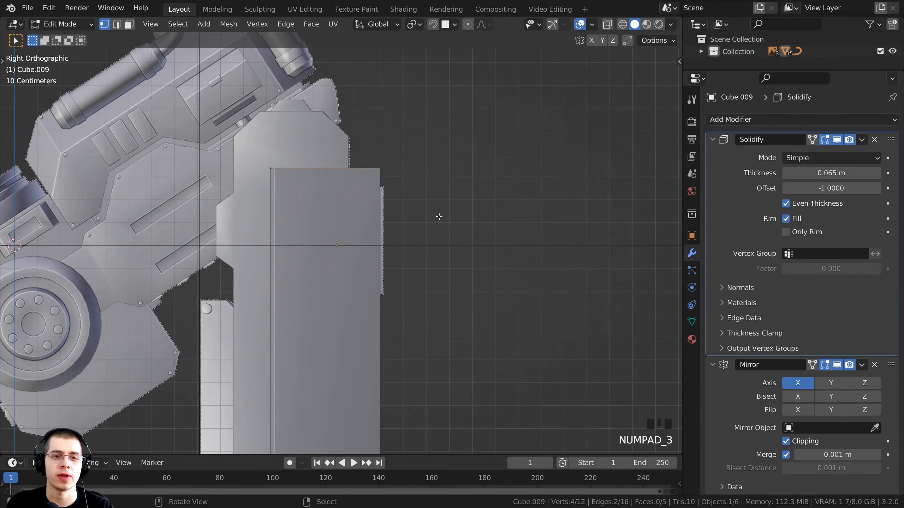
middle_click_drag(445, 200, 472, 185, "shift")
key("z")
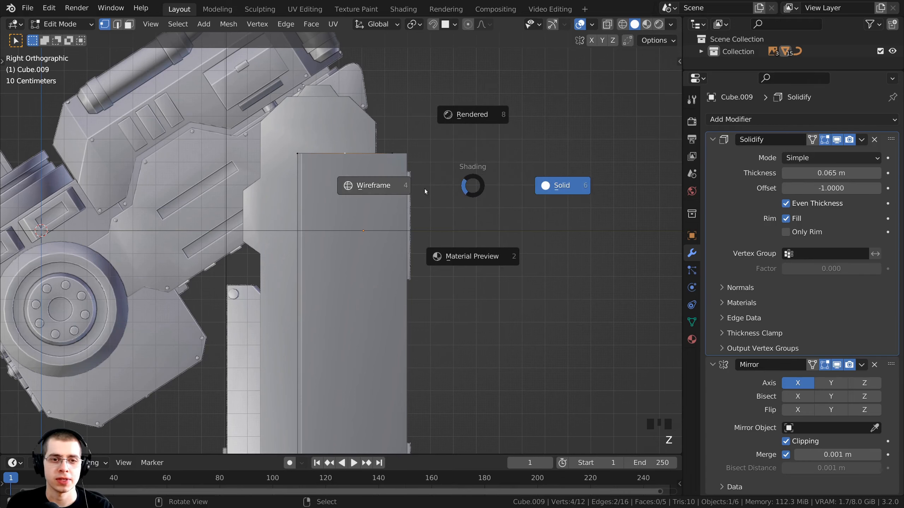
left_click(329, 189)
scroll(333, 189, "up", 1)
middle_click_drag(362, 114, 352, 149, "shift")
scroll(352, 149, "up", 5)
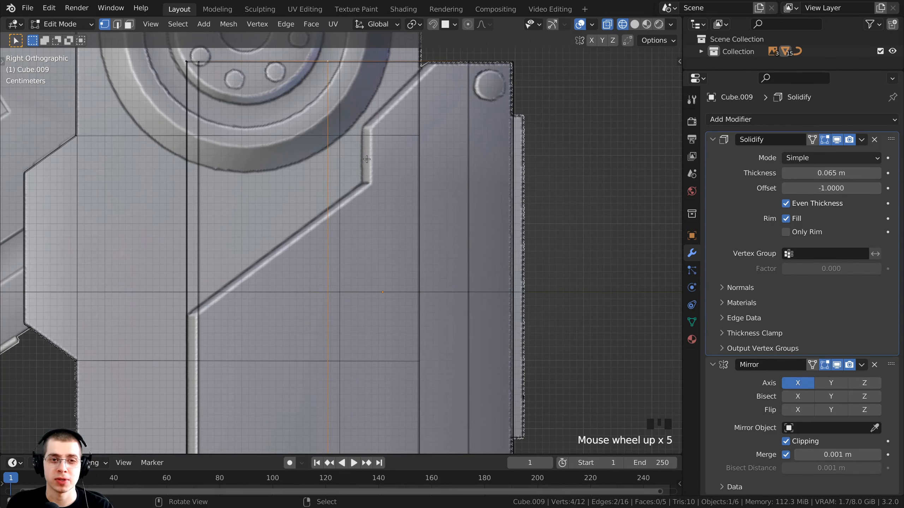
scroll(366, 155, "down", 1)
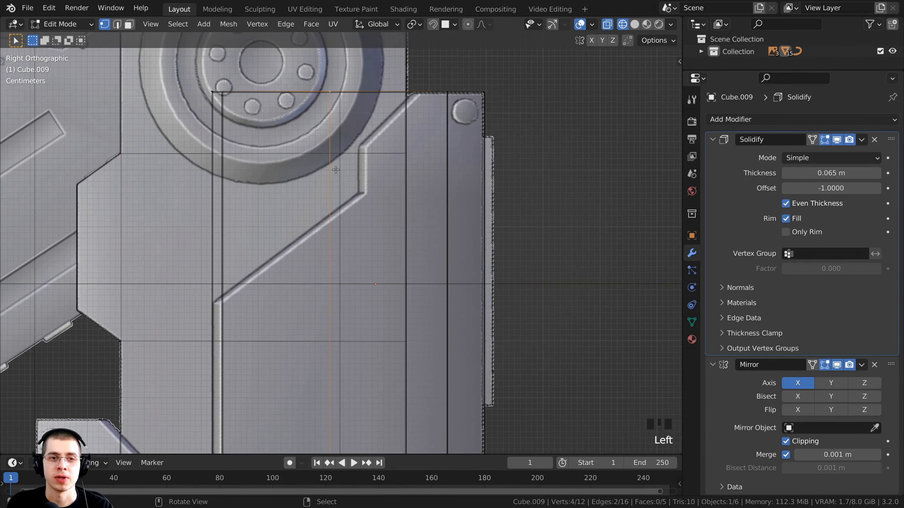
key("g")
key("g")
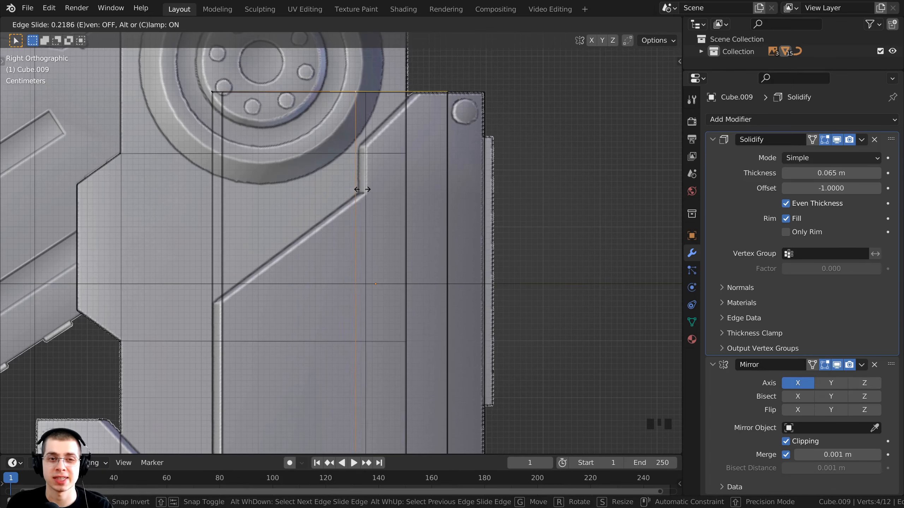
left_click(367, 147)
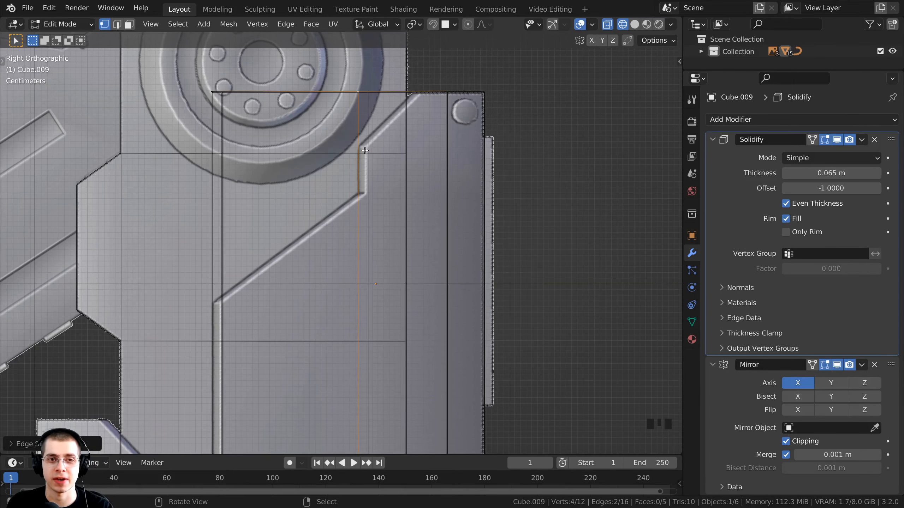
- Check both vertical loops in perspective and compare them with the cutout outline along the side reference
middle_click_drag(365, 151, 310, 270)
key("g")
key("g")
left_click(349, 258)
scroll(349, 257, "down", 3)
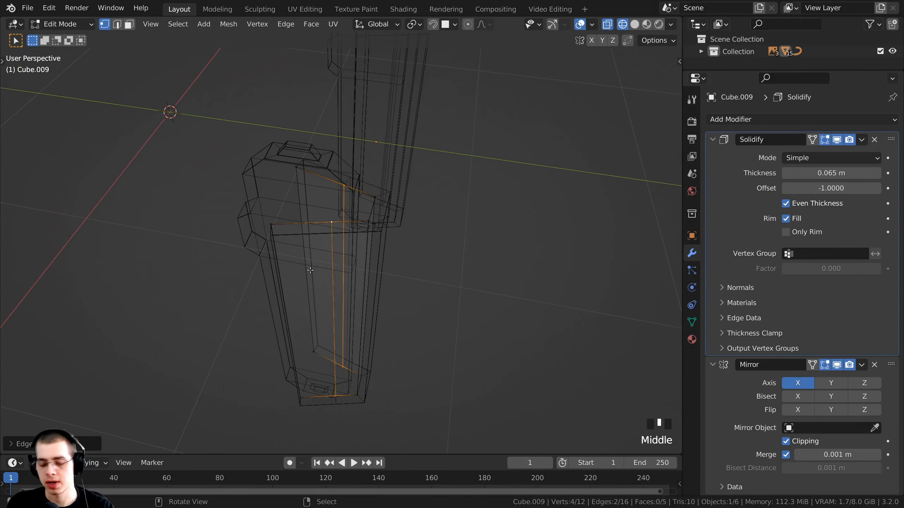
key("KP_3")
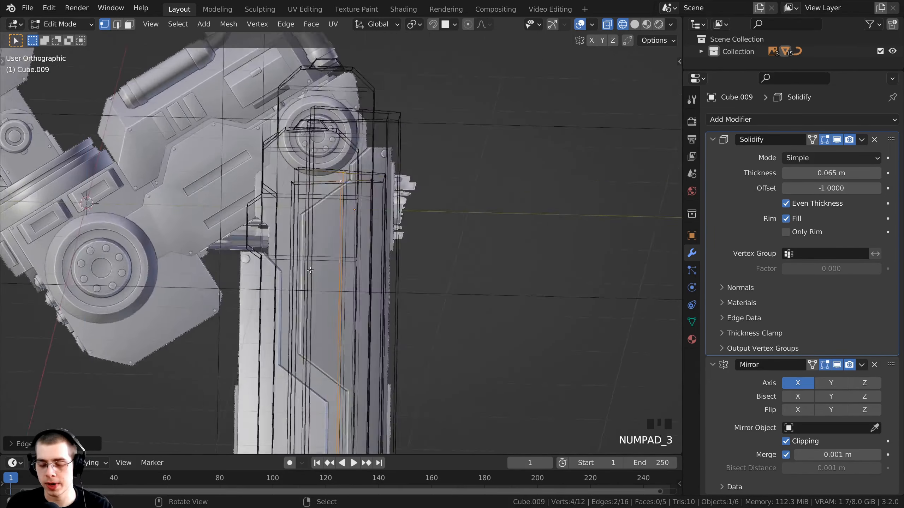
scroll(265, 183, "up", 4)
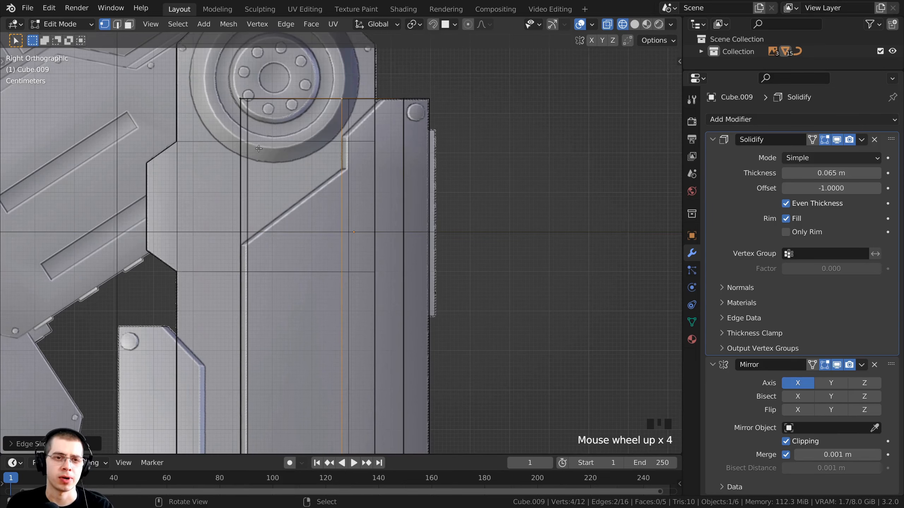
scroll(342, 185, "down", 1)
middle_click_drag(341, 185, 298, 277, "shift")
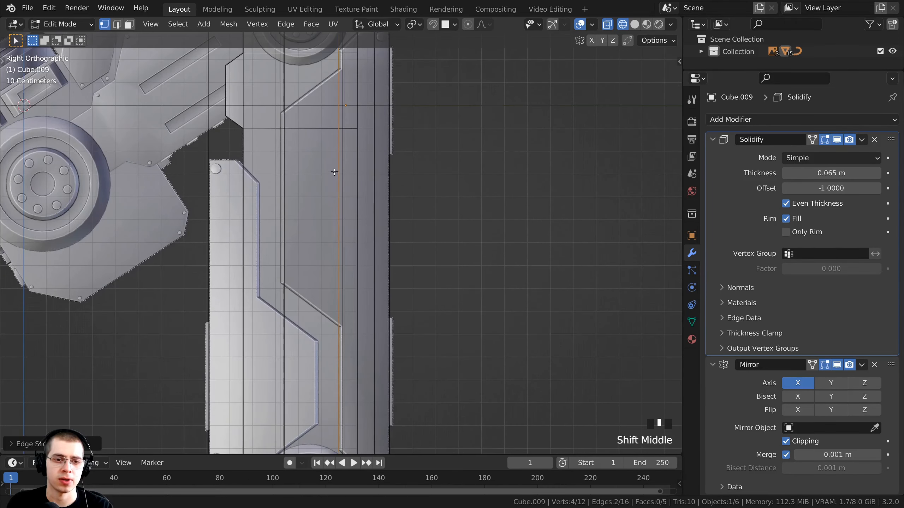
middle_click_drag(295, 175, 316, 250, "shift")
scroll(320, 253, "up", 2)
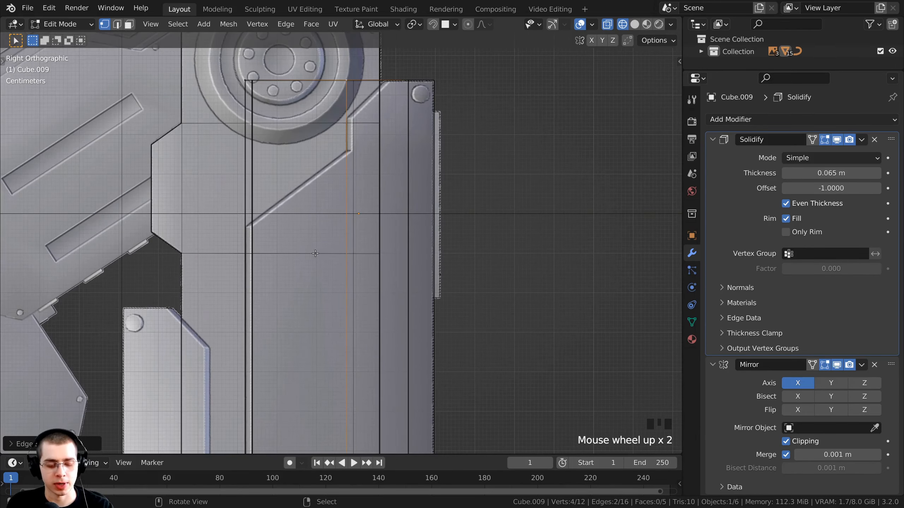
key("ctrl+r")
right_click(246, 270)
key("ctrl+r")
right_click(250, 356)
- Add a horizontal loop cut across the rear panel, level with the lower corner of the reference's upper vertical step
scroll(256, 363, "down", 2)
key("ctrl+r")
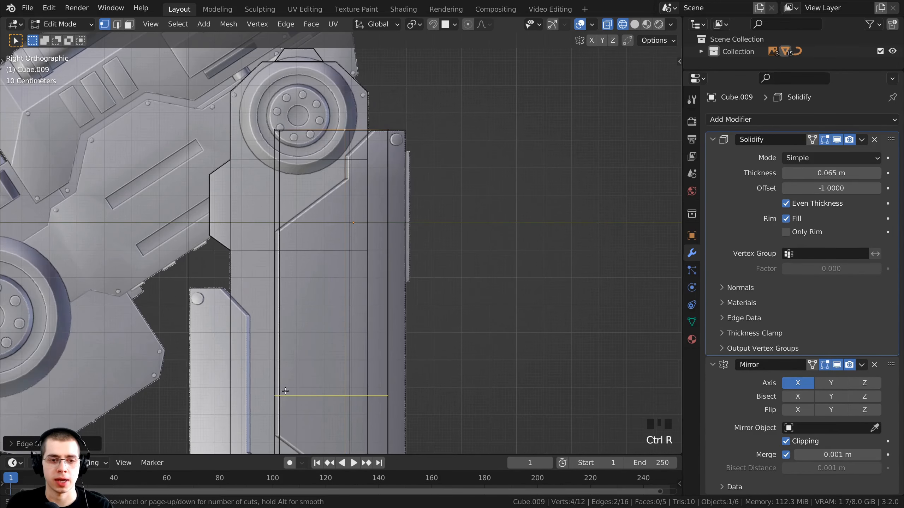
left_click(285, 398)
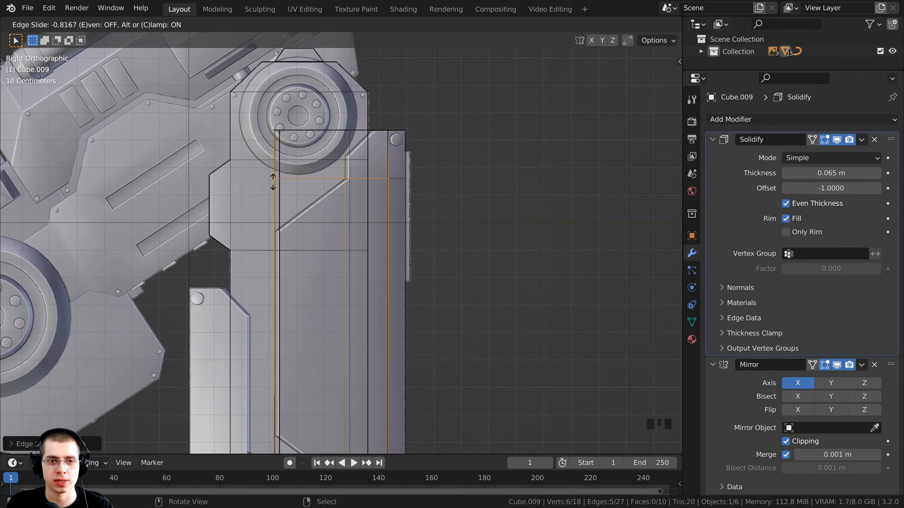
left_click(284, 181)
scroll(305, 187, "up", 5)
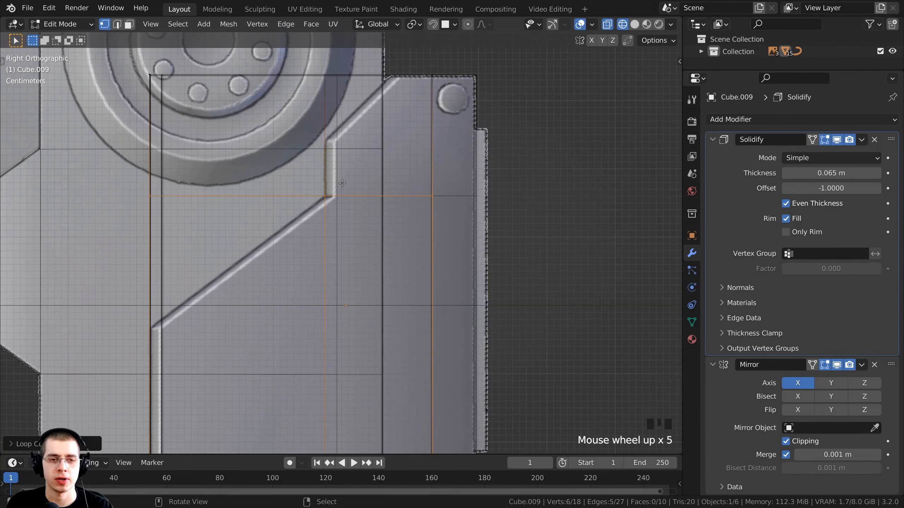
- Add a second horizontal loop cut level with the bottom of the lower diagonal in the reference panel's cutout
scroll(290, 220, "down", 5)
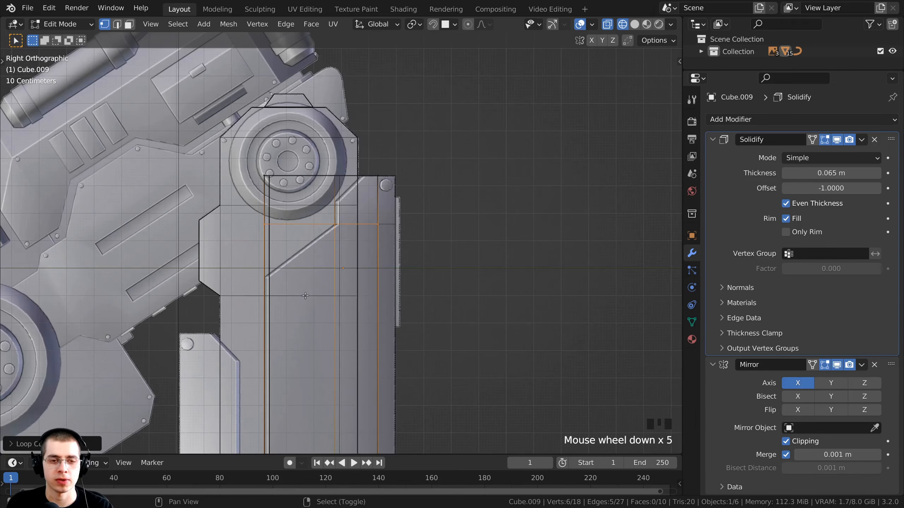
middle_click_drag(285, 285, 260, 160, "shift")
key("ctrl+r")
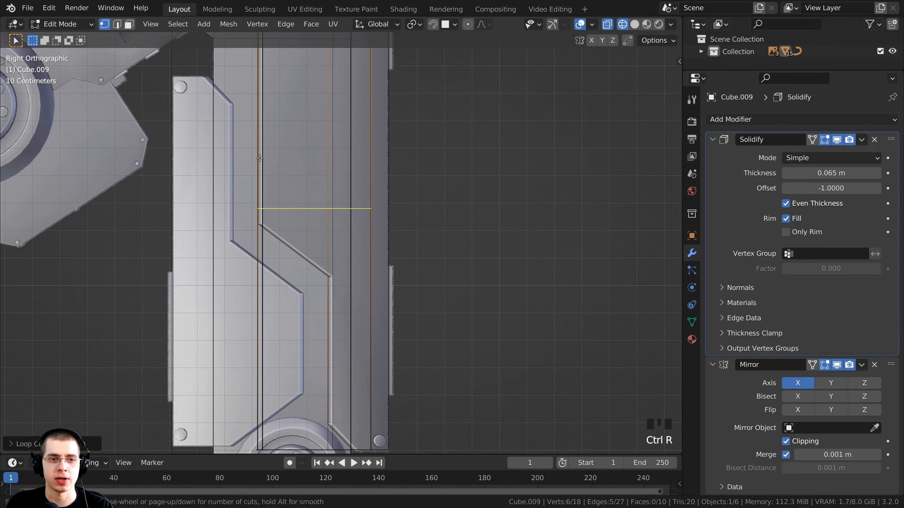
left_click(268, 197)
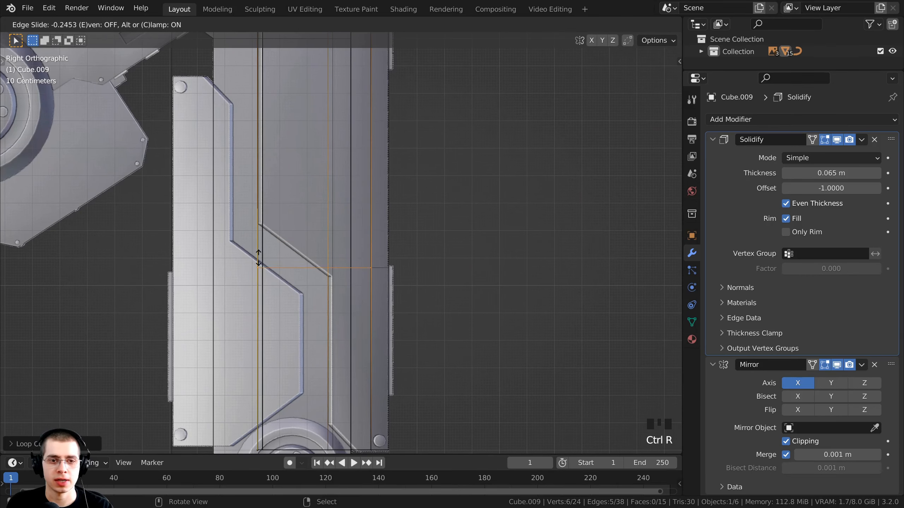
left_click(253, 286)
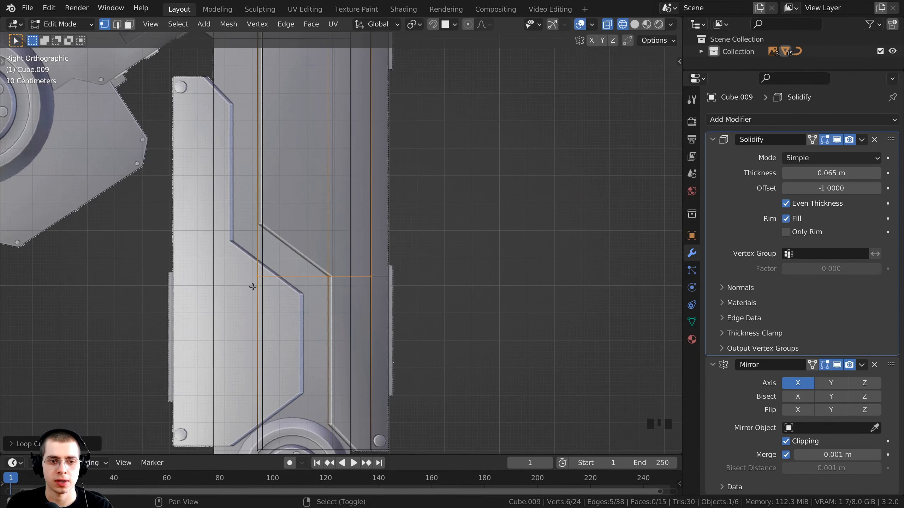
scroll(253, 287, "down", 2)
middle_click_drag(253, 286, 283, 284, "shift")
left_click(370, 151)
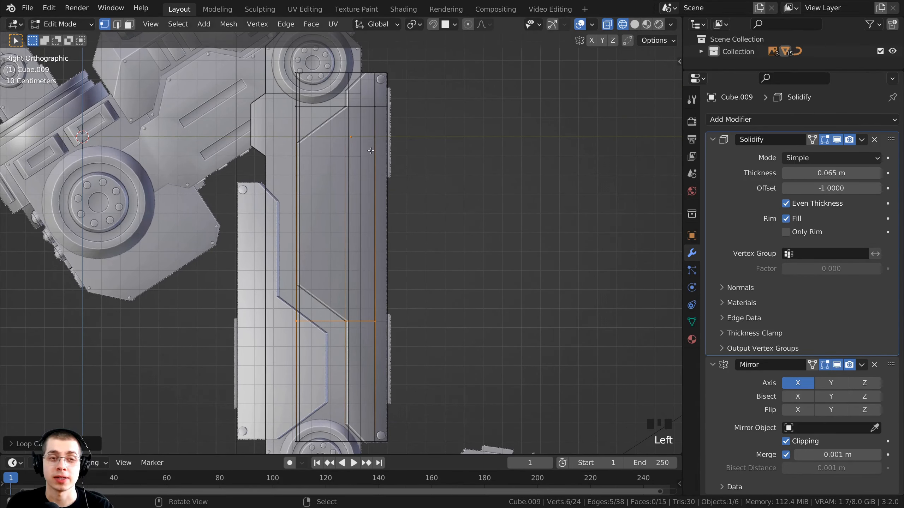
- Scale the front-edge vertices of both horizontal loops to about 0.66 along Z so the edges follow the reference cutout's diagonals
key("a")
key("a")
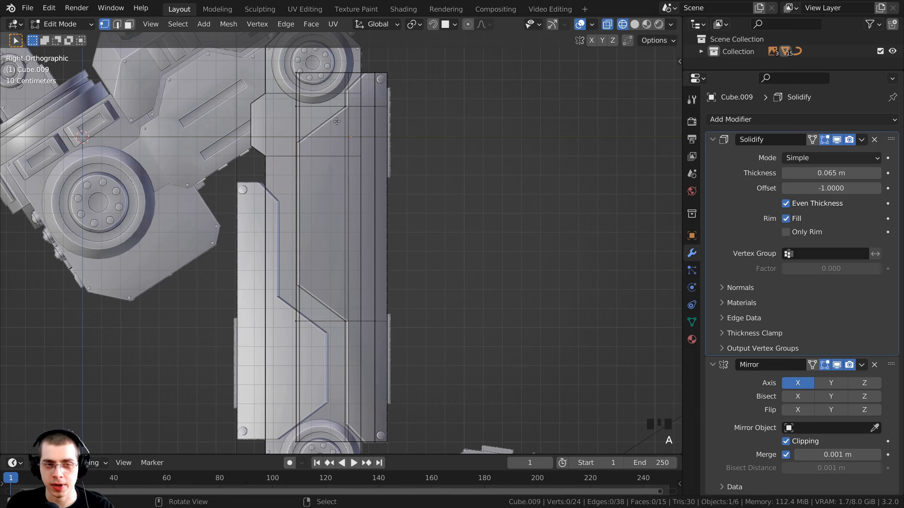
key("b")
left_click_drag(324, 98, 256, 333)
scroll(422, 340, "up", 1)
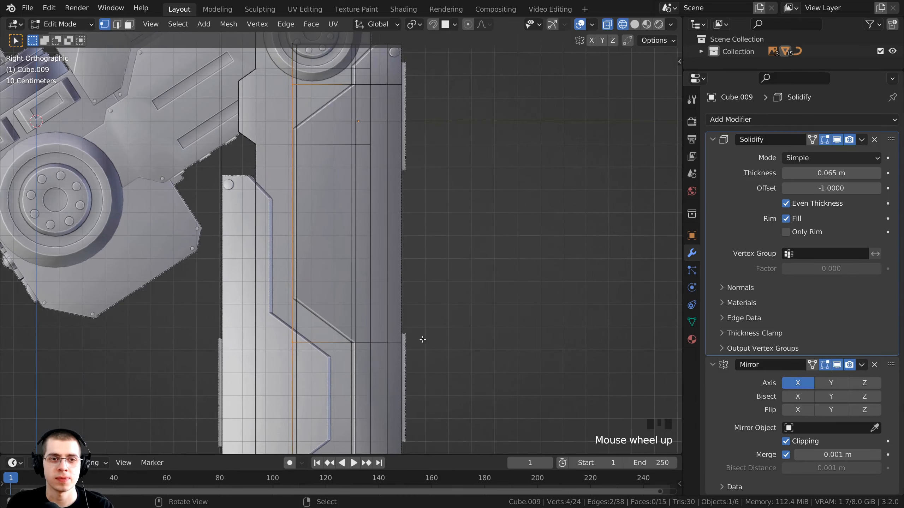
key("s")
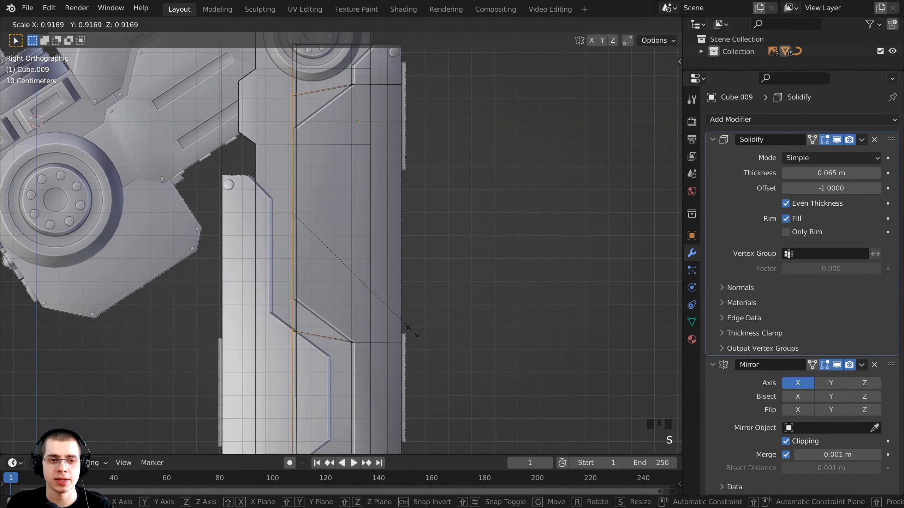
key("z")
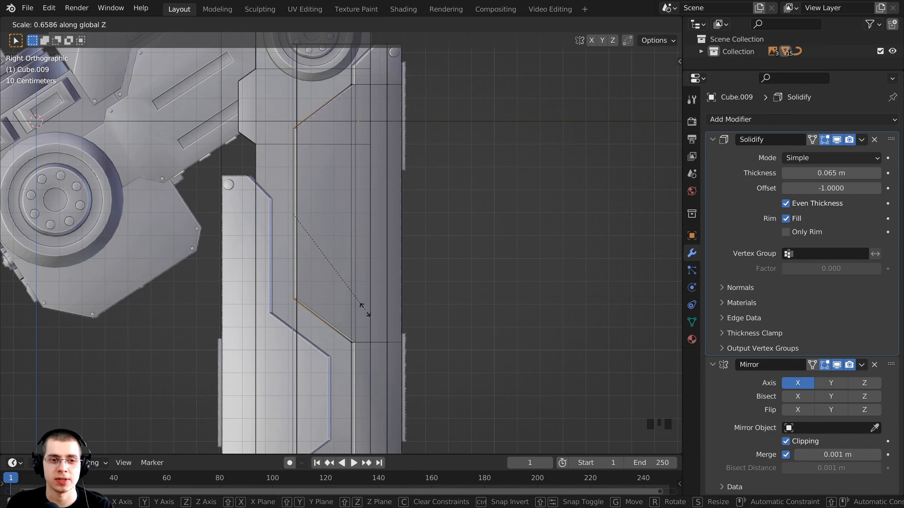
left_click(363, 308)
- Delete the four front corner vertices at the rear panel's upper and lower ends to open the stepped cutouts, switching the viewport to solid shading
scroll(282, 258, "down", 3)
middle_click_drag(302, 318, 303, 281, "shift")
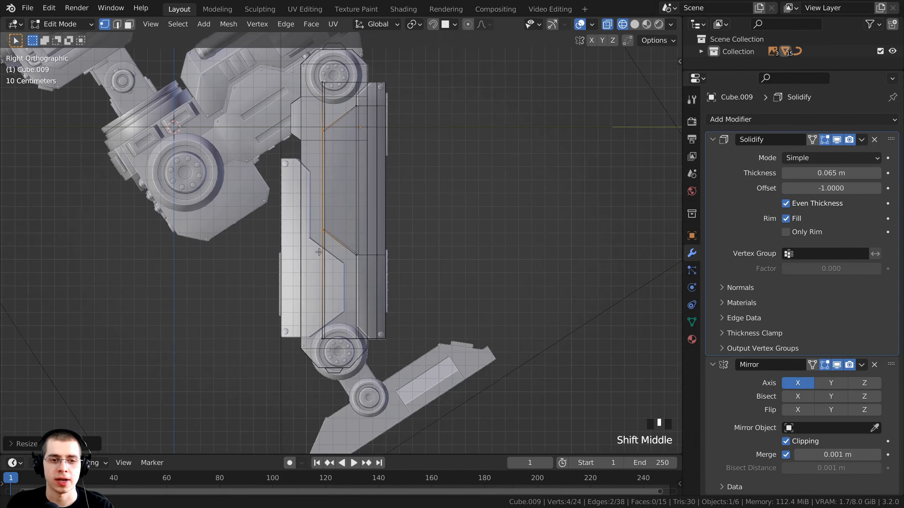
scroll(303, 281, "up", 3)
middle_click_drag(336, 125, 345, 171, "shift")
key("alt+a")
scroll(347, 170, "up", 2)
key("b")
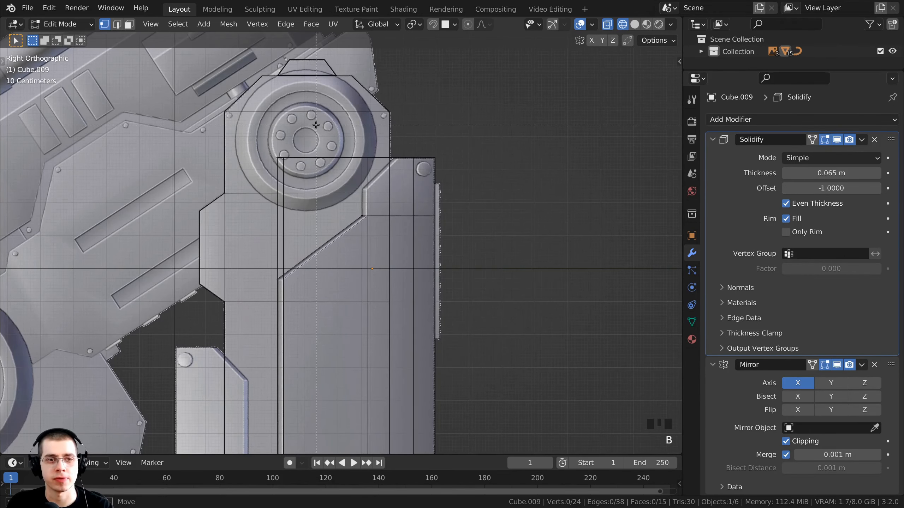
left_click_drag(316, 125, 264, 180)
scroll(309, 257, "down", 3)
middle_click_drag(313, 295, 311, 150, "shift")
scroll(311, 214, "up", 4)
key("b")
left_click_drag(311, 249, 250, 357)
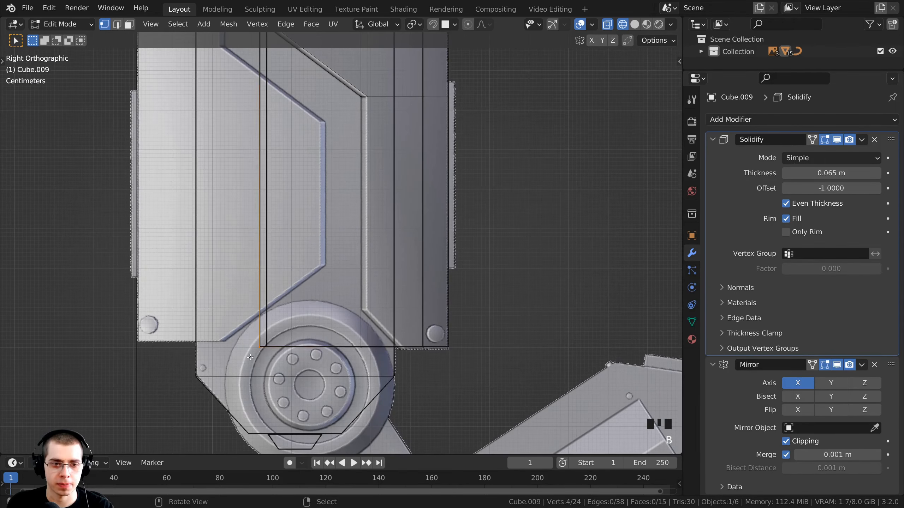
scroll(273, 319, "down", 2)
middle_click_drag(262, 193, 262, 264, "shift")
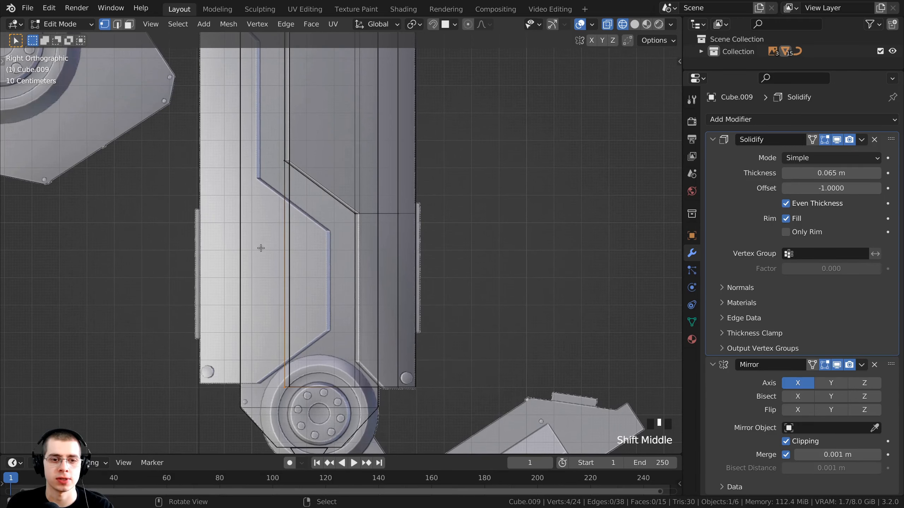
key("z")
left_click(357, 248)
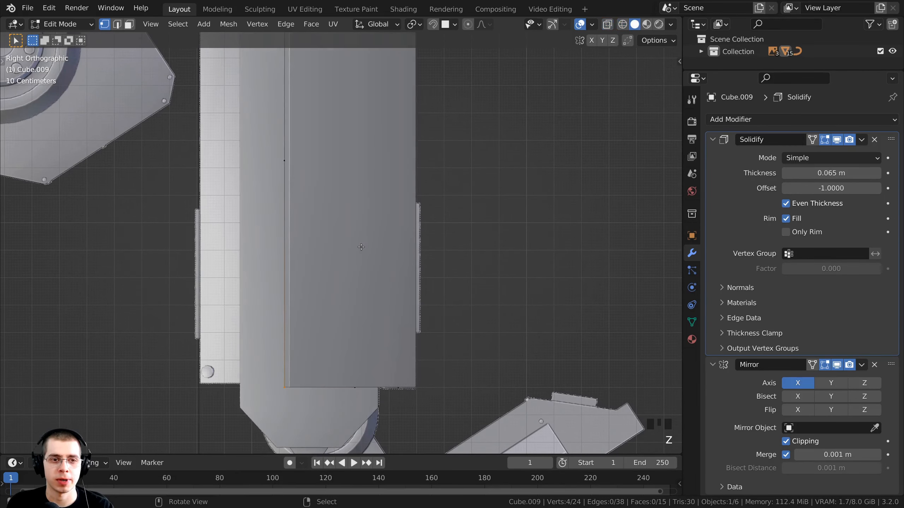
scroll(359, 243, "down", 3)
middle_click_drag(342, 200, 356, 214)
scroll(415, 284, "down", 1)
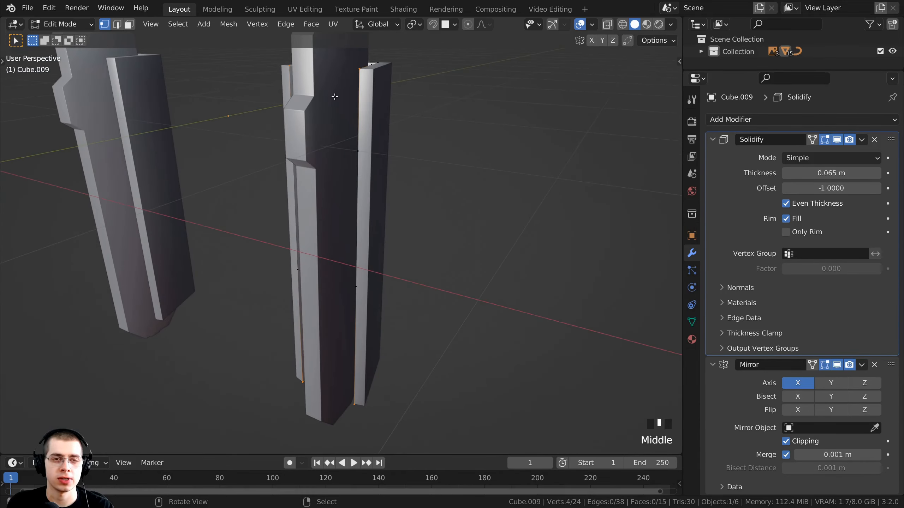
key("x")
left_click(278, 33)
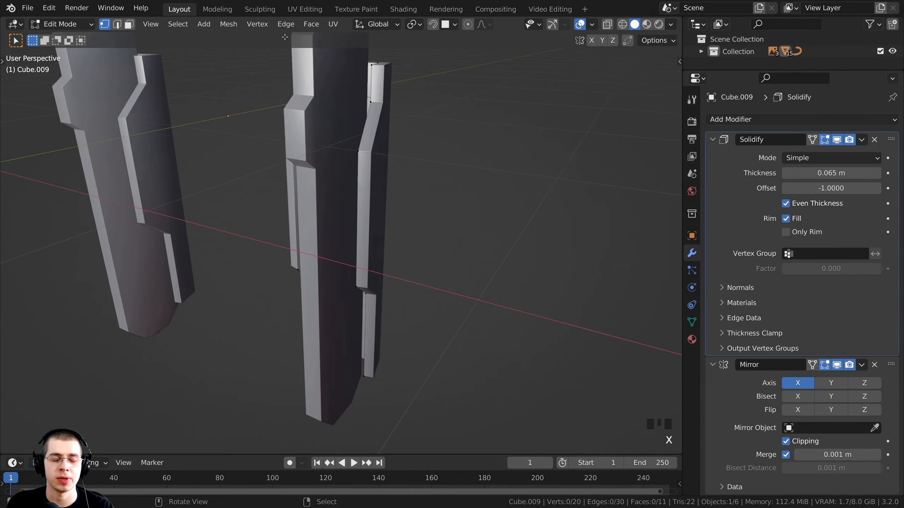
scroll(285, 37, "down", 2)
middle_click_drag(328, 175, 331, 132, "shift")
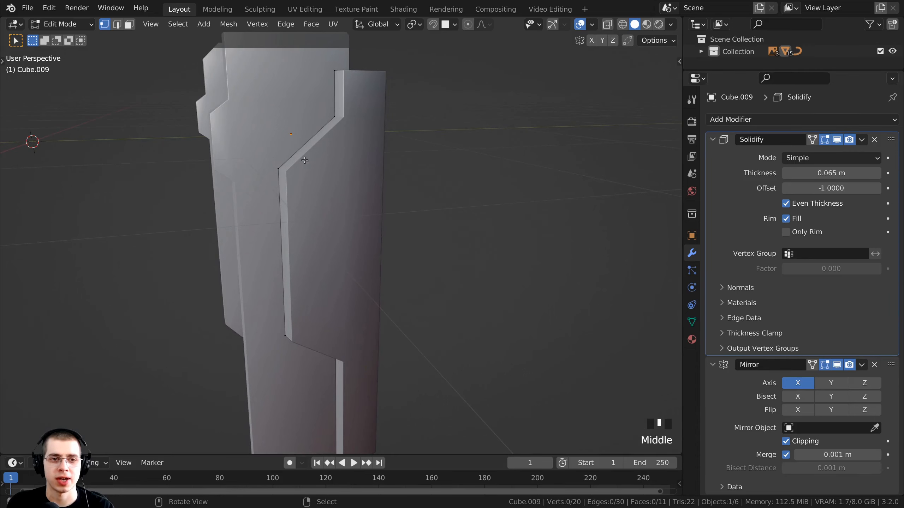
middle_click_drag(280, 245, 288, 266)
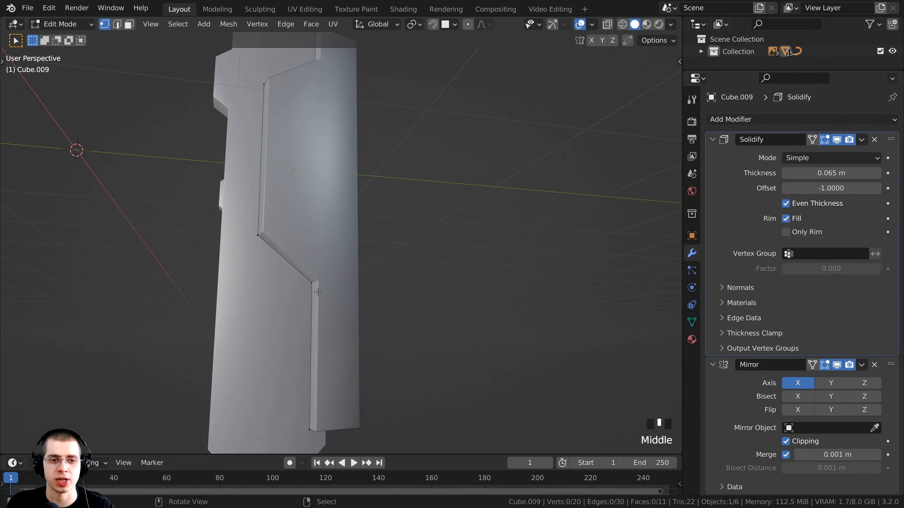
- In the right wireframe view, duplicate the whole armor panel mesh and move the copy along Y to the opposite side of the lower leg
middle_click_drag(302, 361, 335, 235, "shift")
key("KP_3")
left_click(319, 236)
key("z")
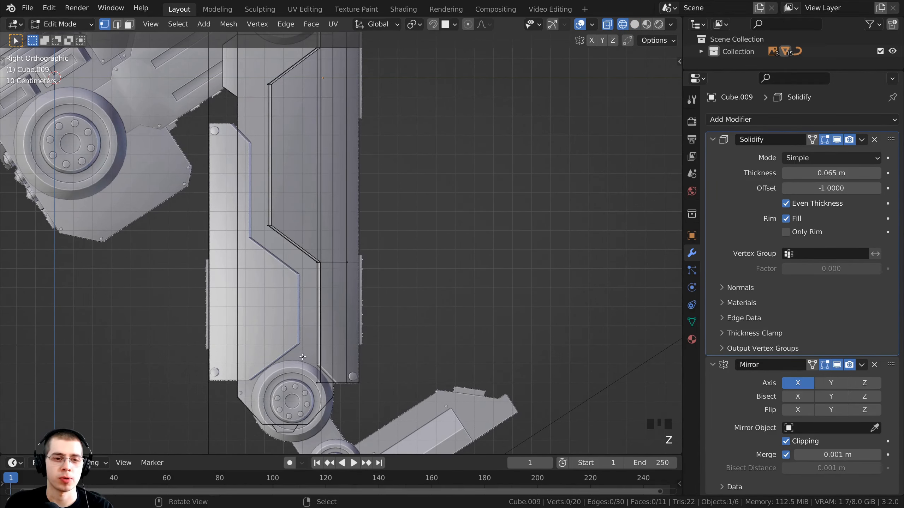
scroll(238, 259, "down", 1)
middle_click_drag(300, 157, 320, 206, "shift")
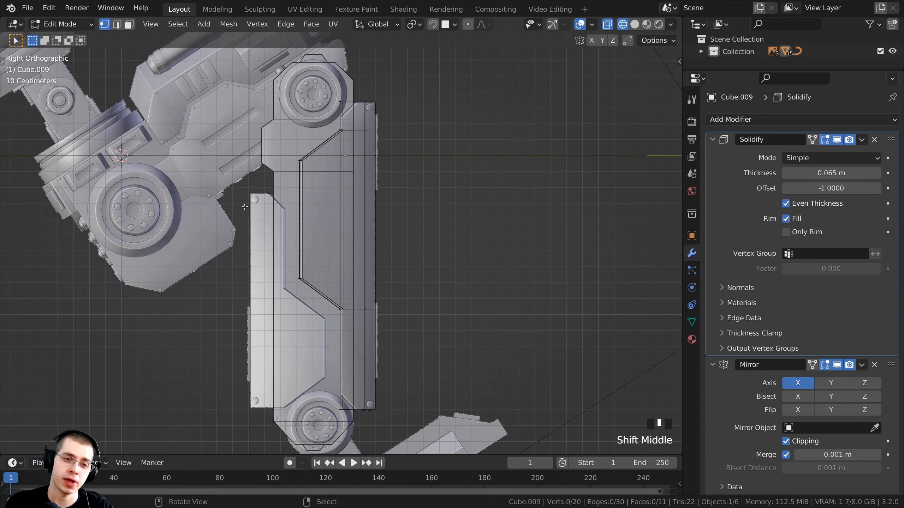
left_click(374, 104)
middle_click_drag(374, 105, 396, 111, "shift")
key("a")
scroll(447, 115, "up", 1)
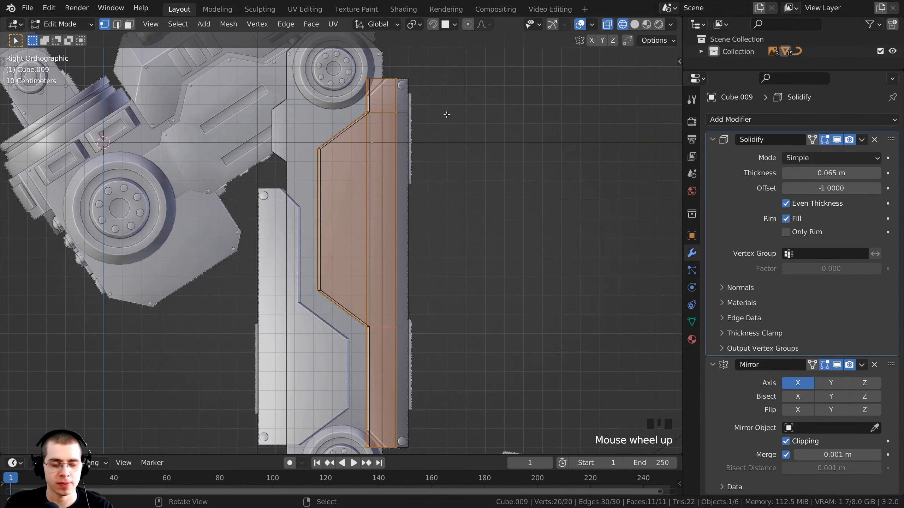
key("shift+d")
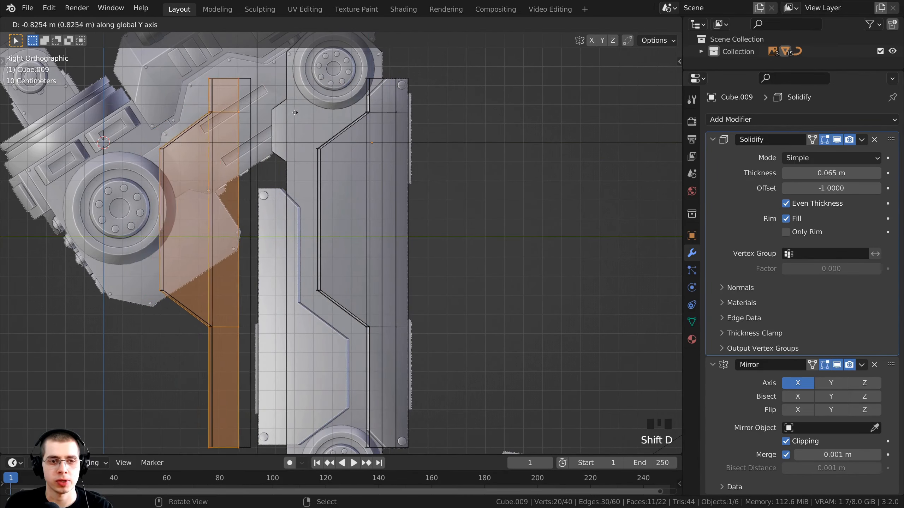
left_click(335, 112)
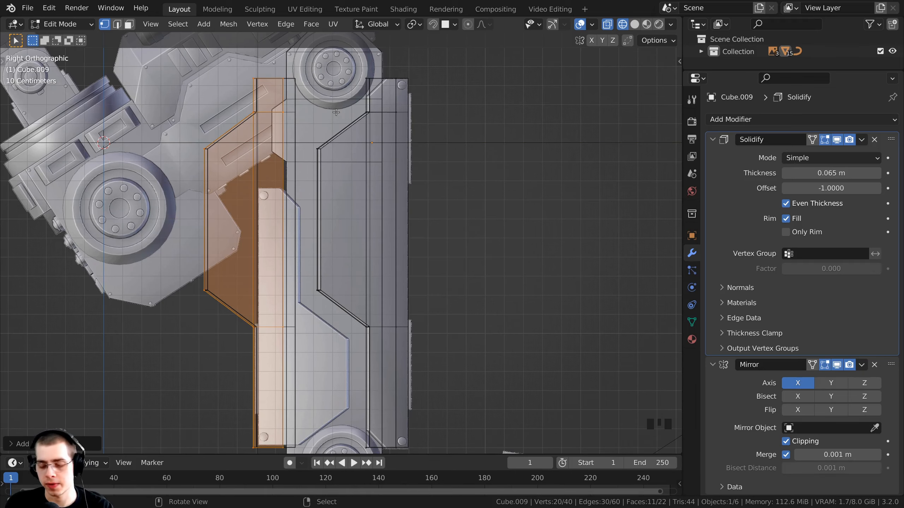
- Rotate the duplicated panel 180° in the top view so it faces the opposite way
key("KP_7")
scroll(427, 256, "up", 1)
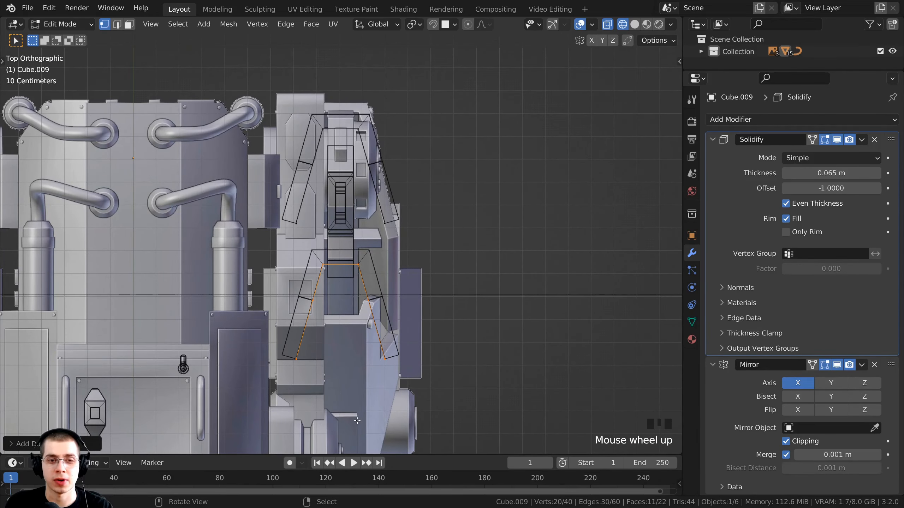
key("r")
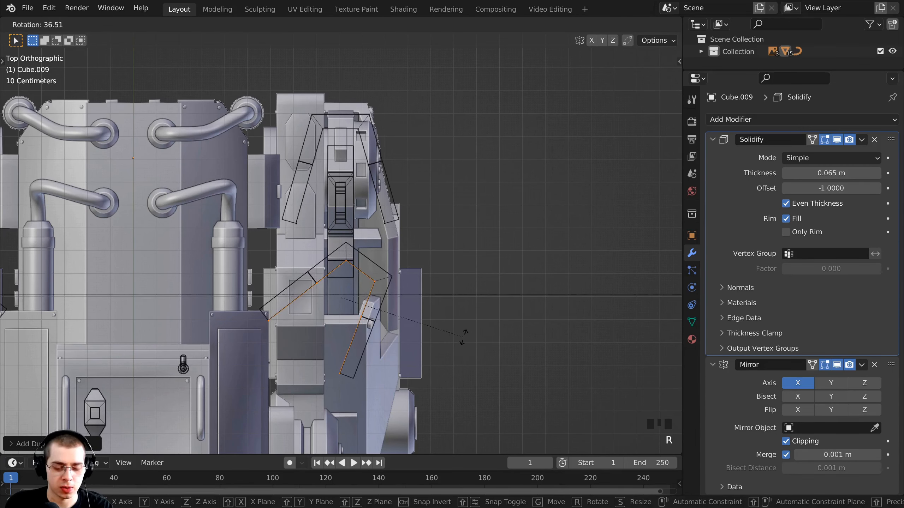
type("180")
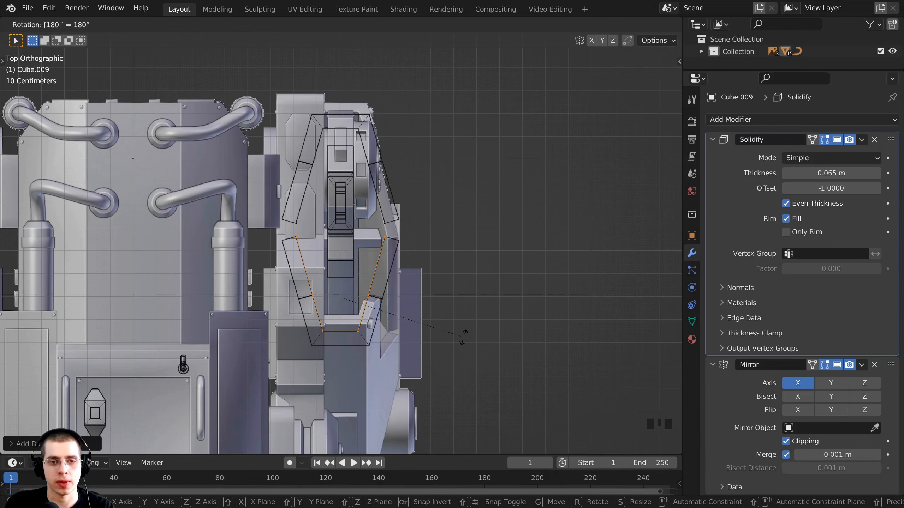
key("Return")
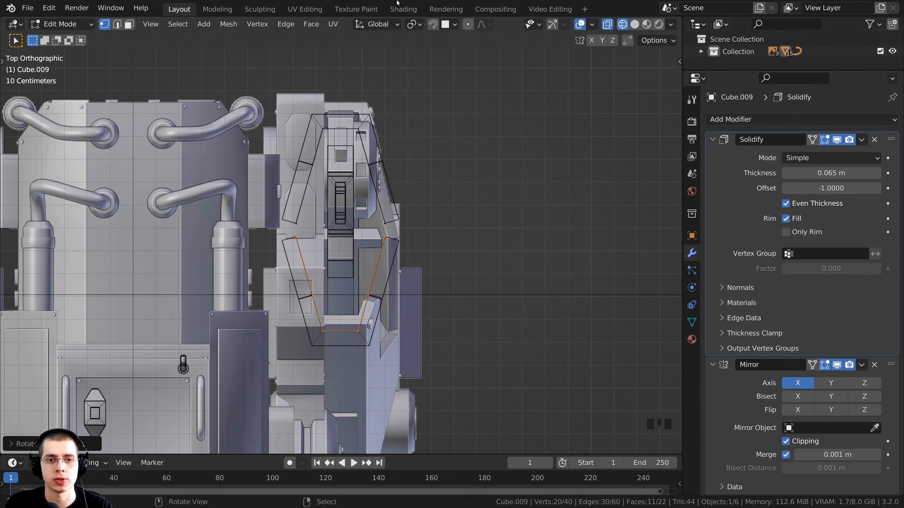
- In the right view, move the rotated copy so its lower slanted edge lines up with the reference panel just above the wheel joint
key("KP_3")
left_click(379, 163)
middle_click_drag(378, 163, 277, 113, "shift")
scroll(278, 113, "up", 3)
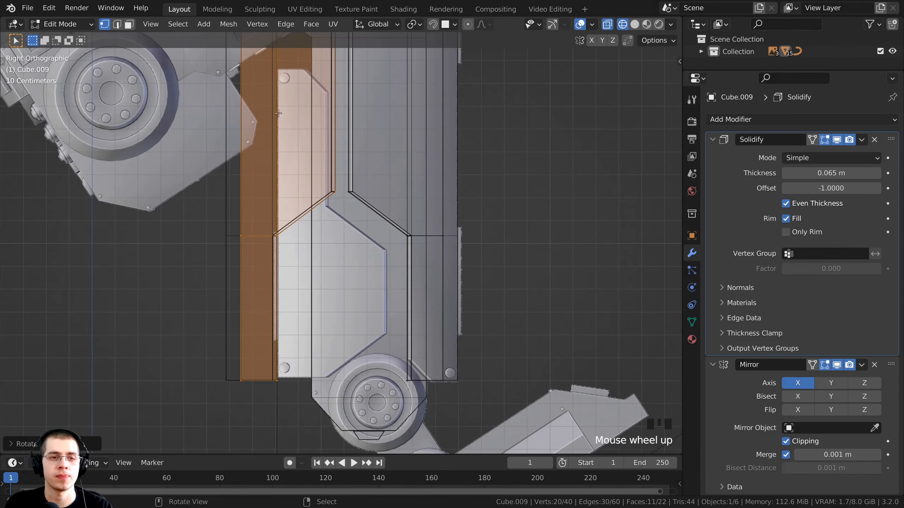
key("g")
left_click(292, 196)
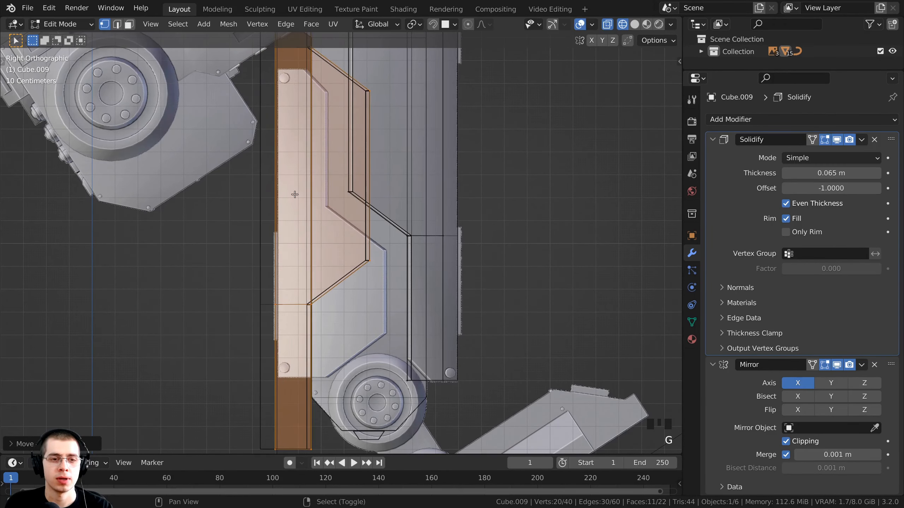
scroll(293, 274, "up", 2)
key("g")
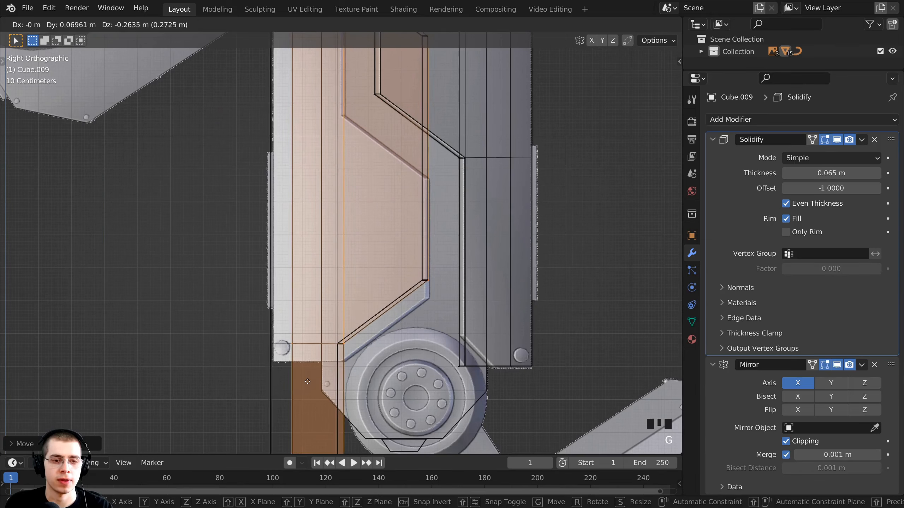
left_click(308, 397)
scroll(308, 396, "up", 2)
key("g")
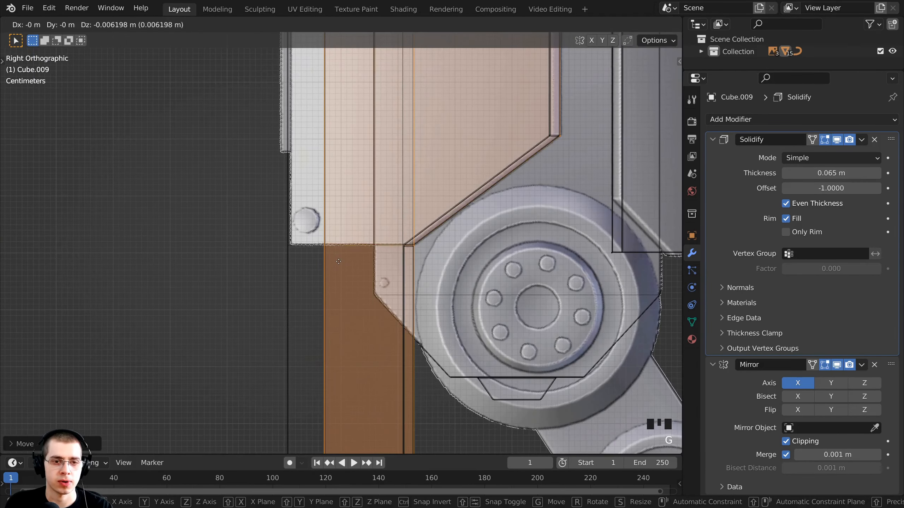
left_click(338, 236)
- Delete the copy's lowest row of vertices, removing the part that extends below the reference panel
middle_click_drag(339, 235, 319, 300, "shift")
middle_click_drag(482, 176, 480, 407, "shift")
scroll(502, 278, "down", 3)
middle_click_drag(447, 282, 466, 198, "shift")
middle_click_drag(424, 331, 425, 138, "shift")
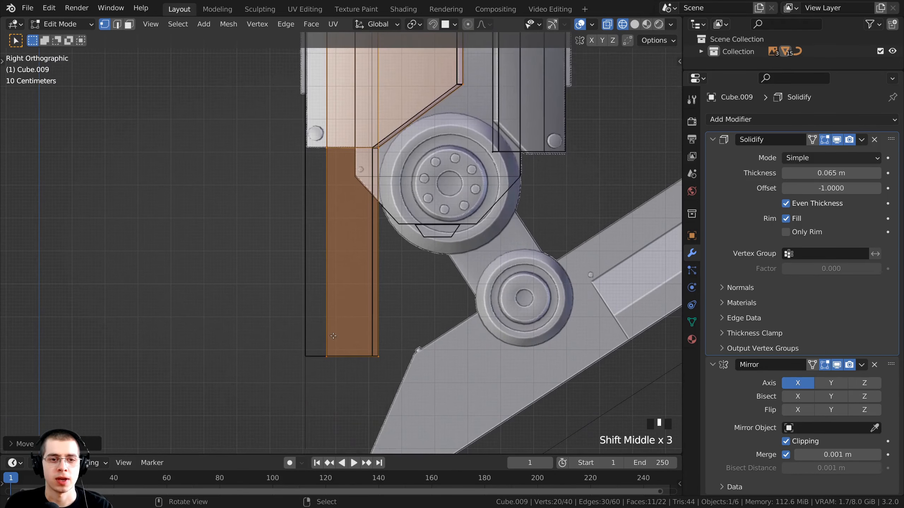
key("alt+a")
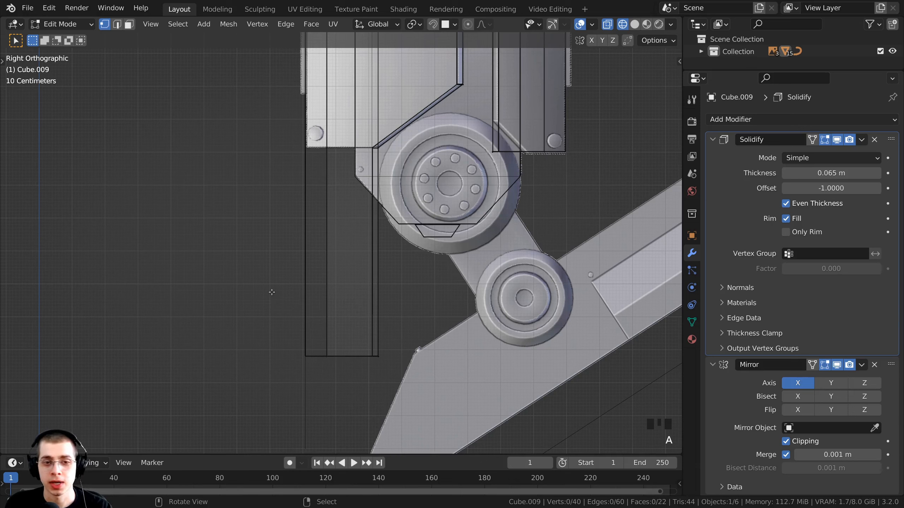
key("b")
left_click_drag(266, 285, 421, 387)
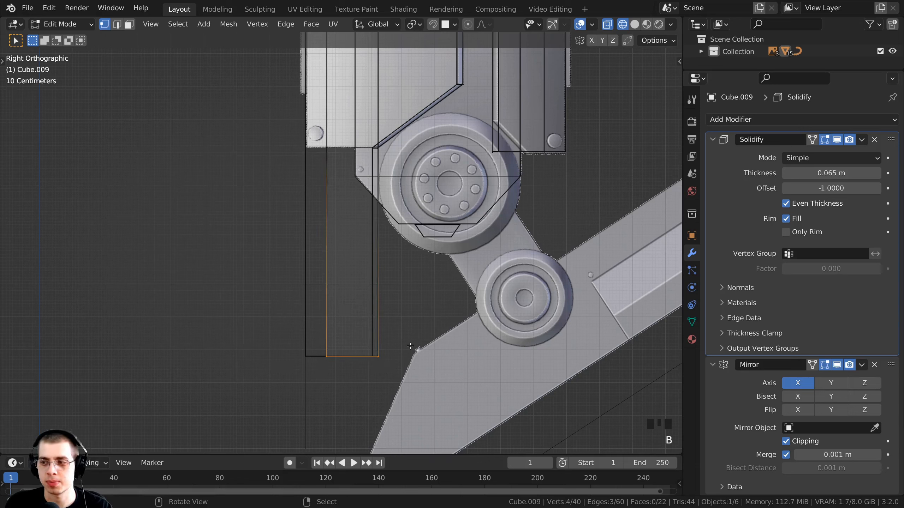
key("x")
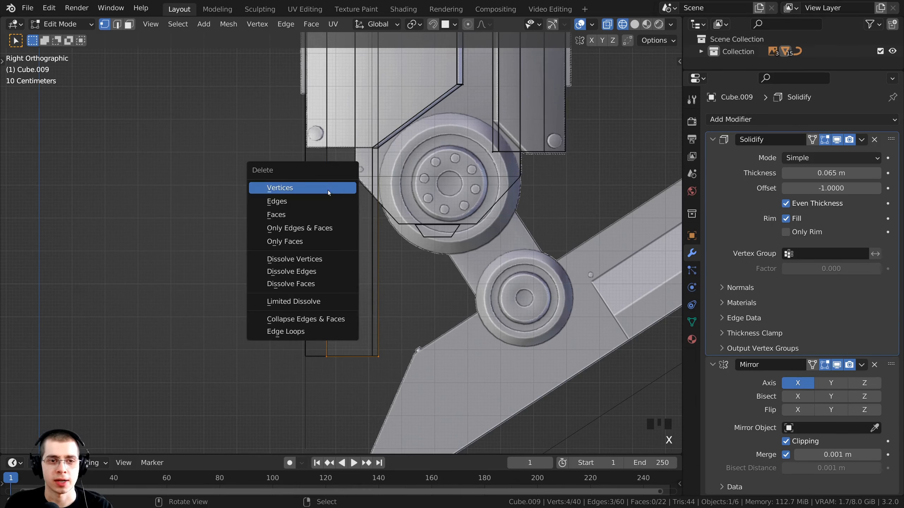
left_click(273, 194)
- Move the copy's upper section of vertices down along Z so its upper slanted edge matches the reference panel
middle_click_drag(371, 72, 311, 259, "shift")
scroll(417, 252, "up", 2)
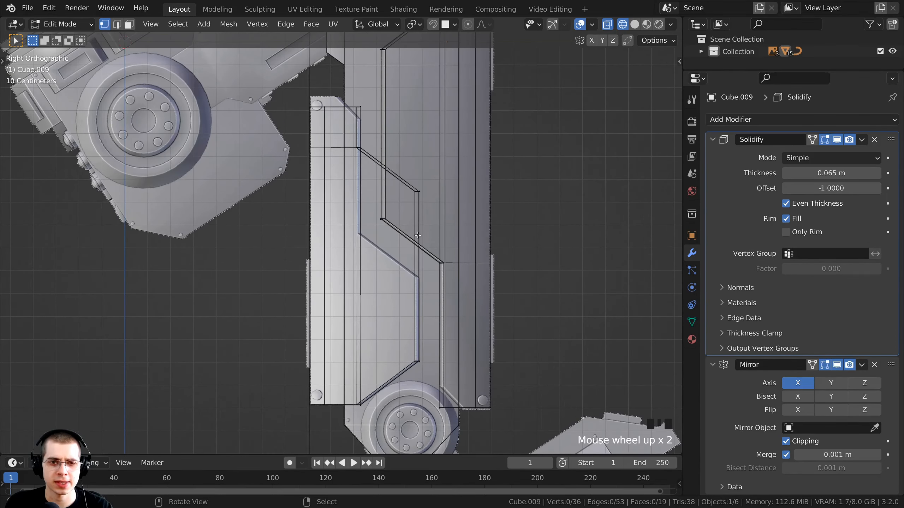
key("z")
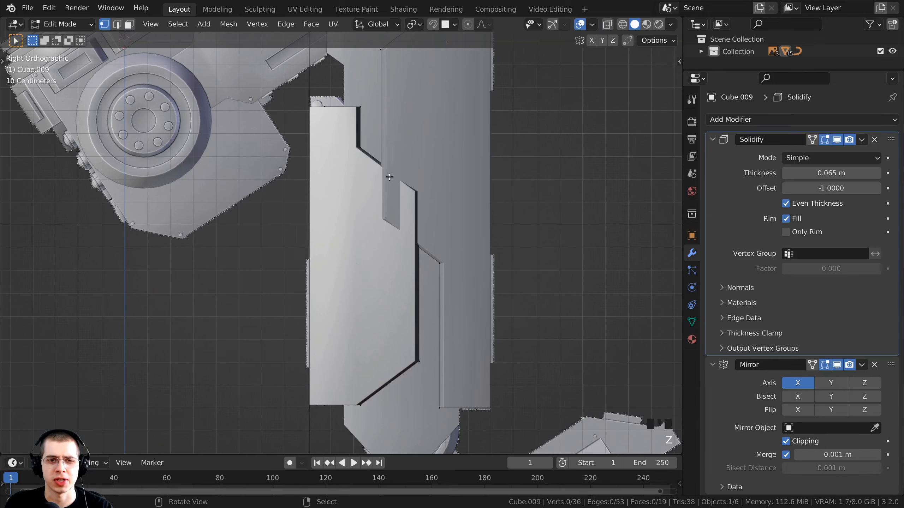
scroll(389, 177, "up", 2)
key("z")
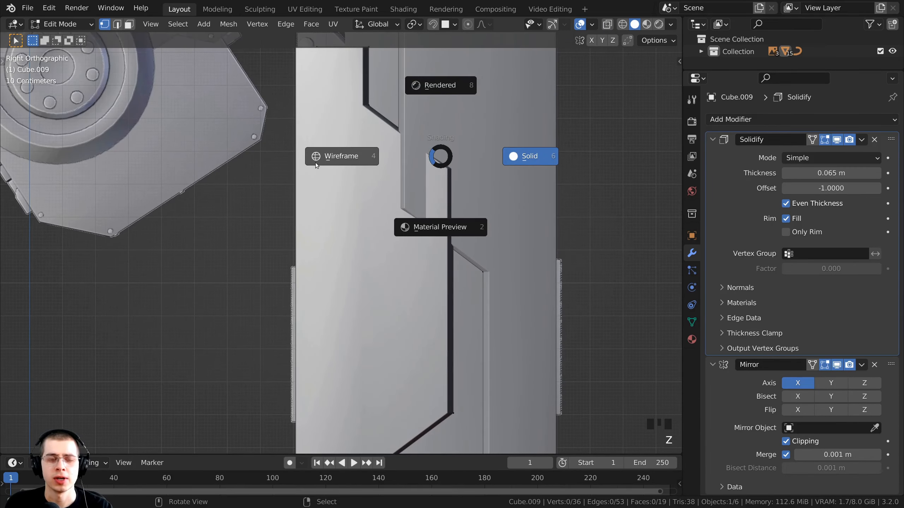
left_click(315, 160)
scroll(323, 161, "down", 1)
key("b")
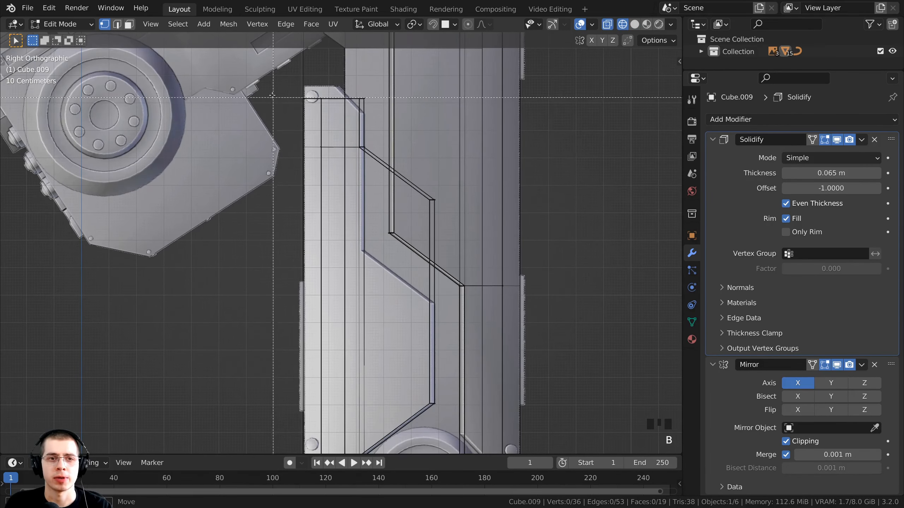
left_click_drag(272, 85, 440, 210)
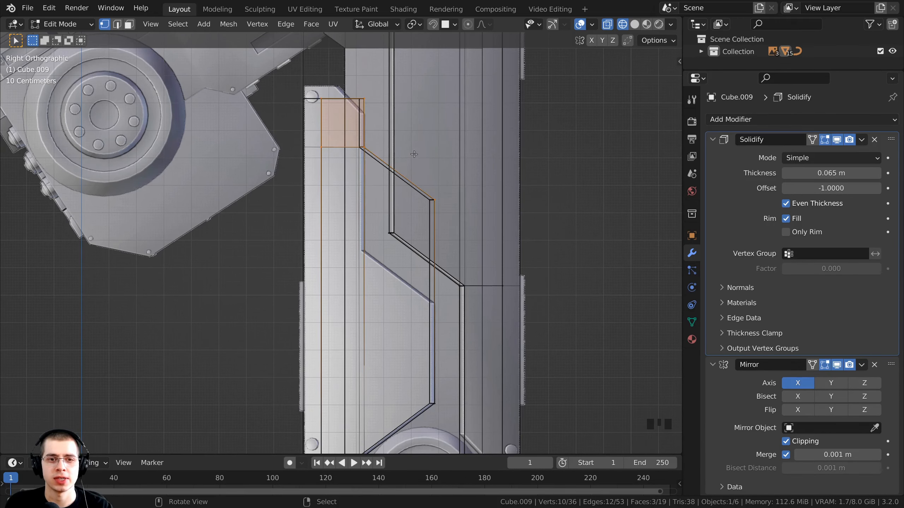
scroll(348, 124, "up", 1)
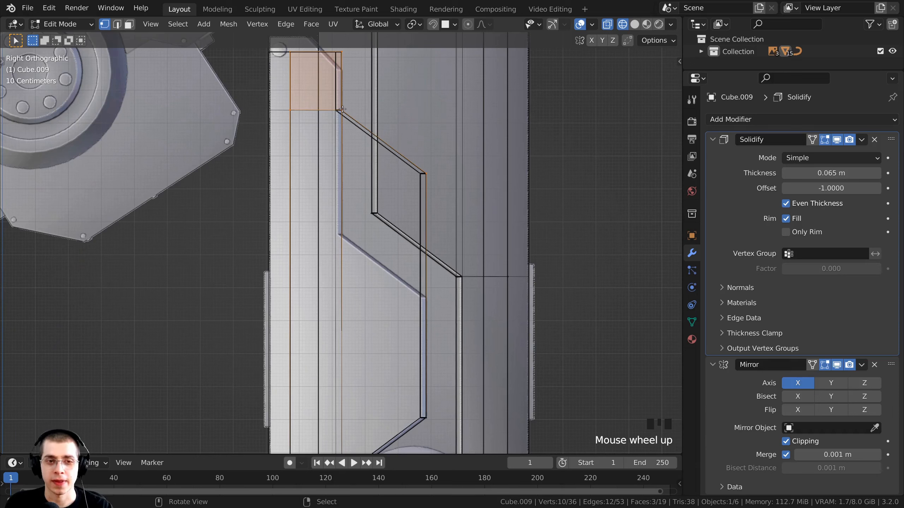
key("g")
key("z")
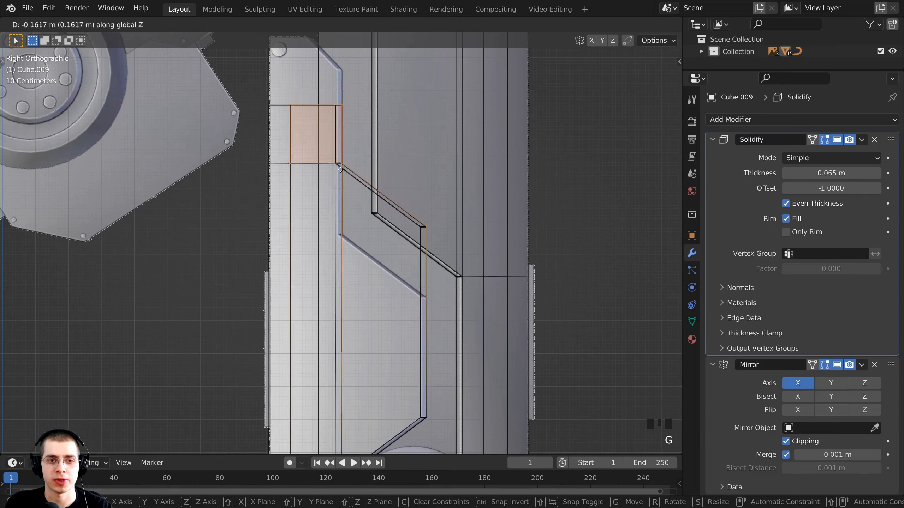
left_click(343, 234)
- Raise the copy's top edge vertices along Z to the reference panel's upper end and save the file
scroll(349, 187, "up", 2)
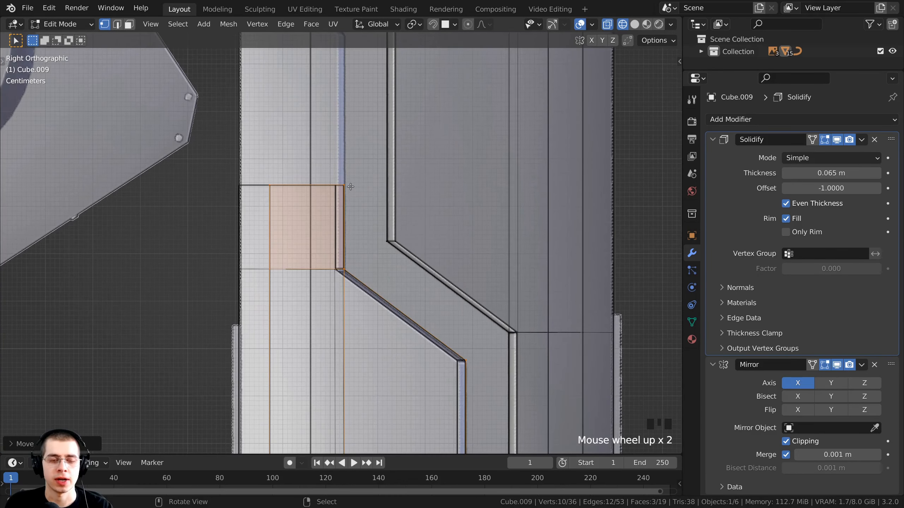
key("a")
key("b")
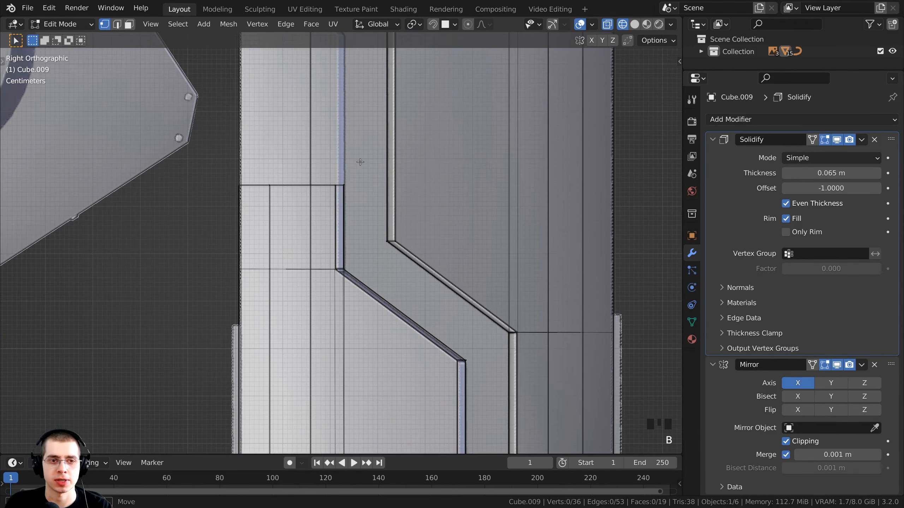
left_click_drag(316, 178, 171, 218)
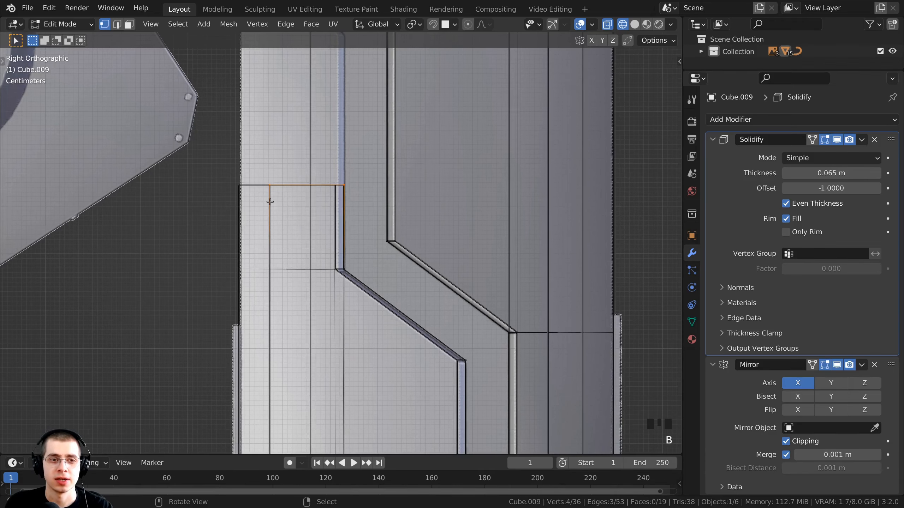
scroll(270, 202, "down", 2)
middle_click_drag(270, 202, 320, 299, "shift")
scroll(327, 308, "up", 1)
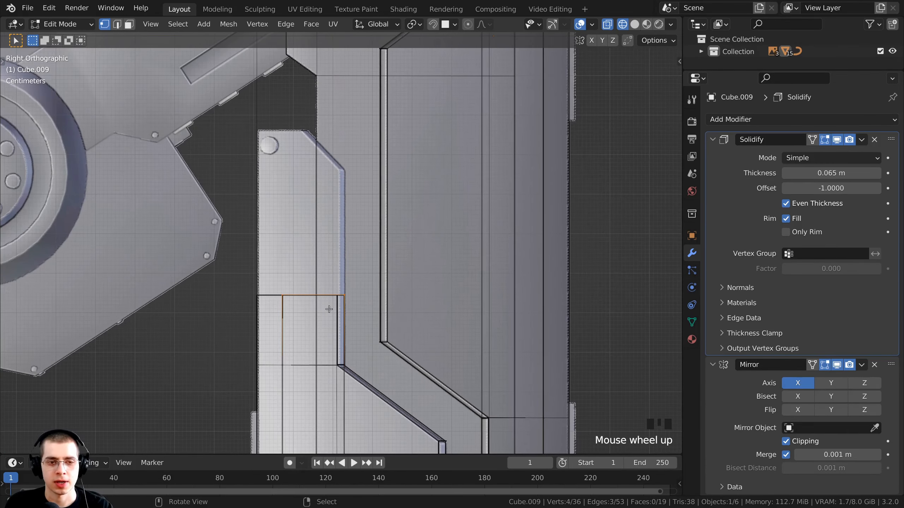
key("g")
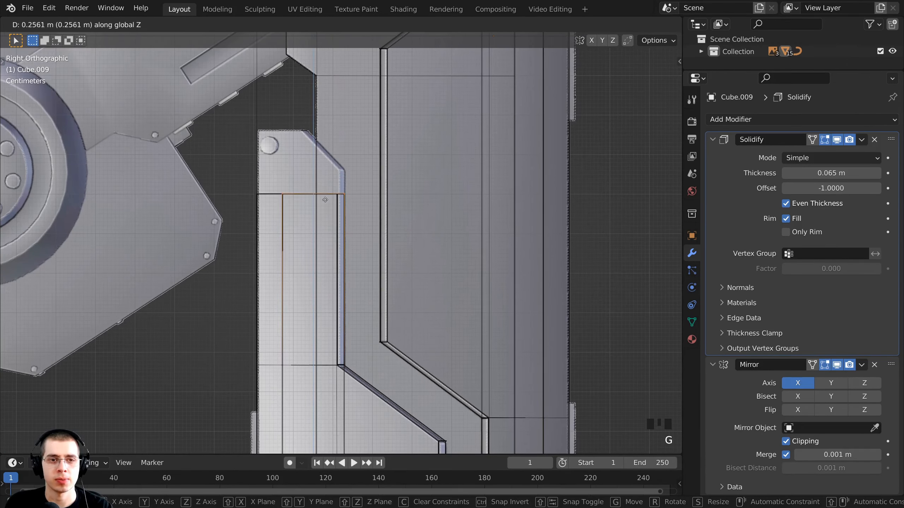
left_click(323, 143)
scroll(331, 142, "down", 3)
key("ctrl+s")
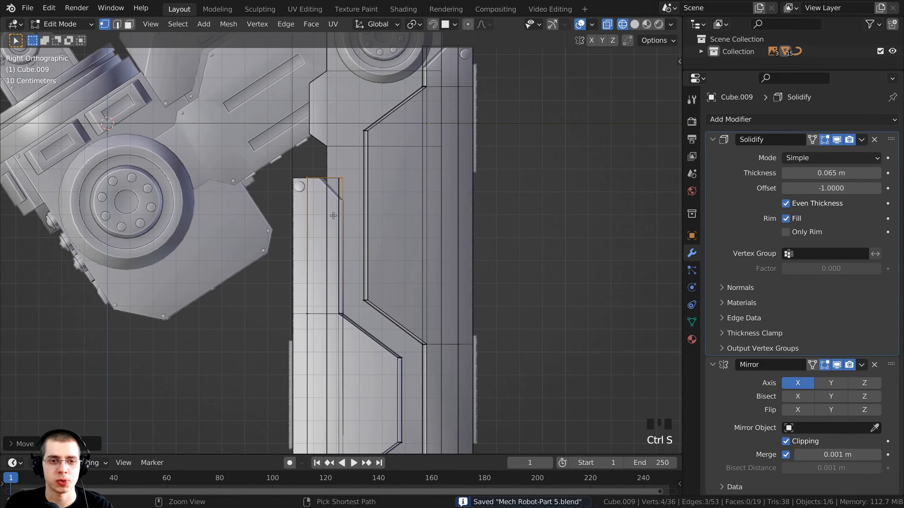
- Examine the new panel in solid shading from an angle and compare its top corner with the reference in the right wireframe view, then clear the selection
middle_click_drag(333, 215, 317, 171, "shift")
key("z")
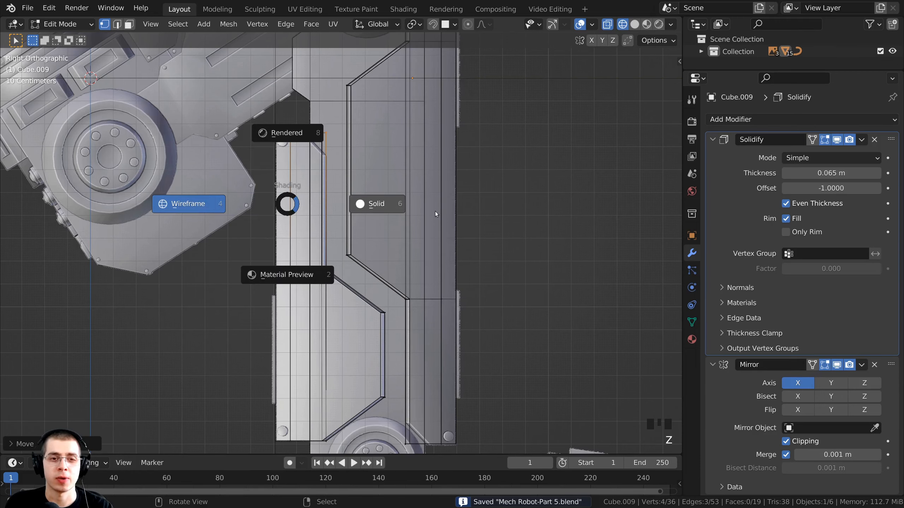
left_click(435, 211)
mouse_move(435, 211)
middle_mouse_down()
mouse_move(459, 259)
mouse_move(480, 246)
mouse_move(303, 211)
middle_mouse_up()
scroll(325, 210, "up", 3)
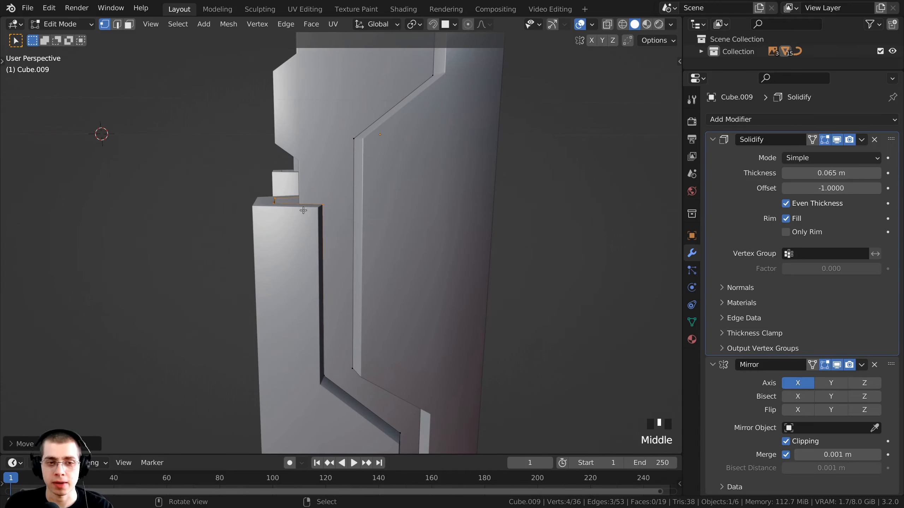
key("KP_3")
key("z")
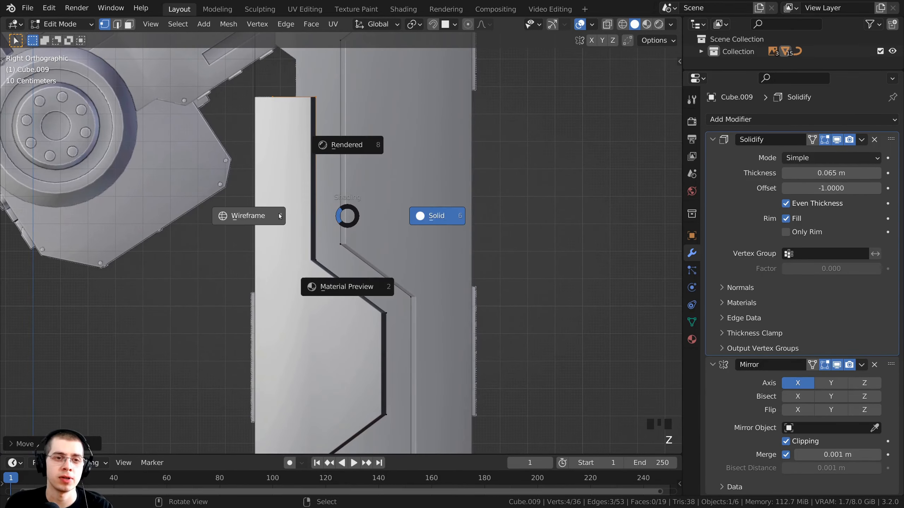
left_click(159, 221)
middle_click_drag(159, 220, 188, 265, "shift")
scroll(306, 263, "up", 4)
middle_click_drag(345, 323, 305, 259, "shift")
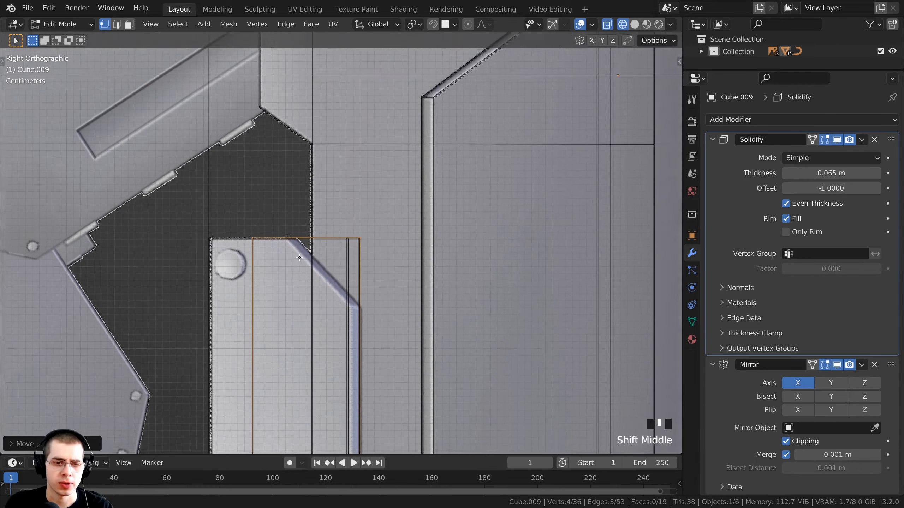
scroll(305, 258, "up", 1)
scroll(298, 237, "down", 5)
scroll(530, 114, "up", 1)
middle_click_drag(373, 215, 351, 231, "shift")
scroll(469, 167, "down", 1)
key("a")
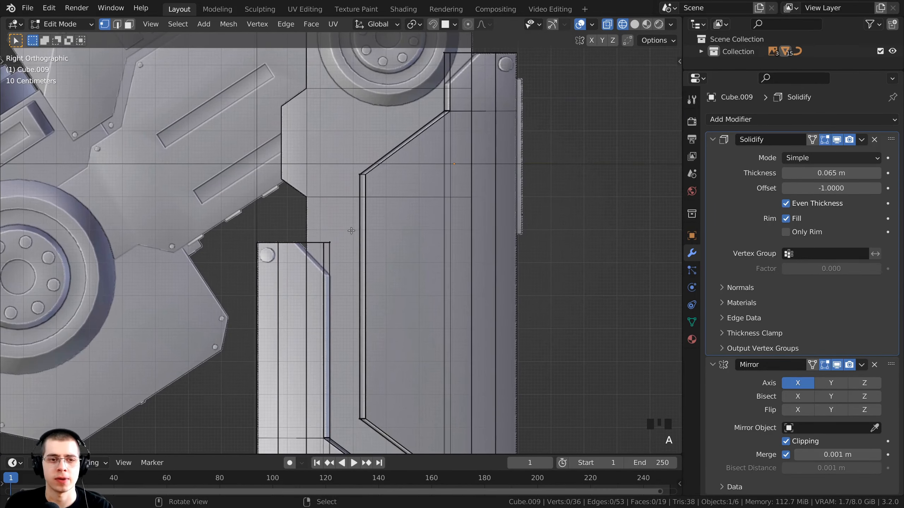
- Select the vertices at the rear panel's lower inner corner that overhang the reference's angled cut
middle_click_drag(280, 296, 282, 192, "shift")
key("a")
key("a")
middle_click_drag(347, 236, 319, 107, "shift")
middle_click_drag(344, 317, 334, 209, "shift")
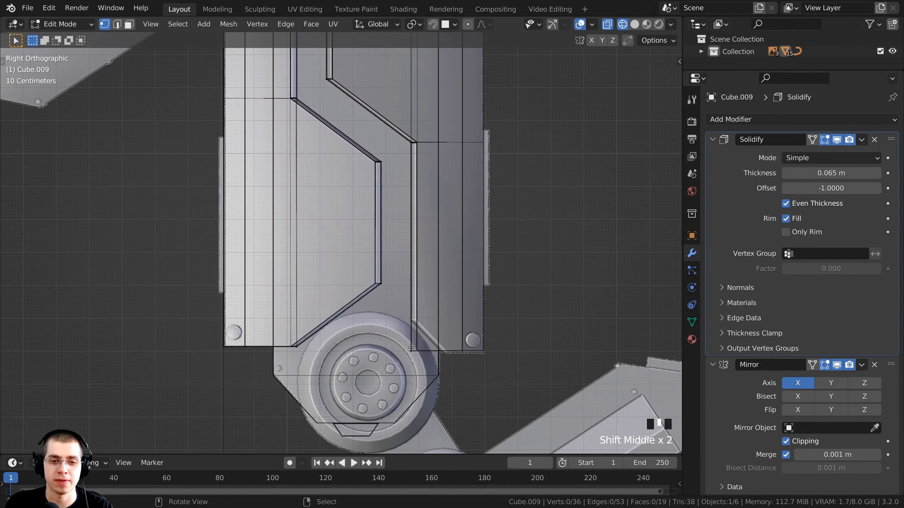
scroll(415, 333, "up", 3)
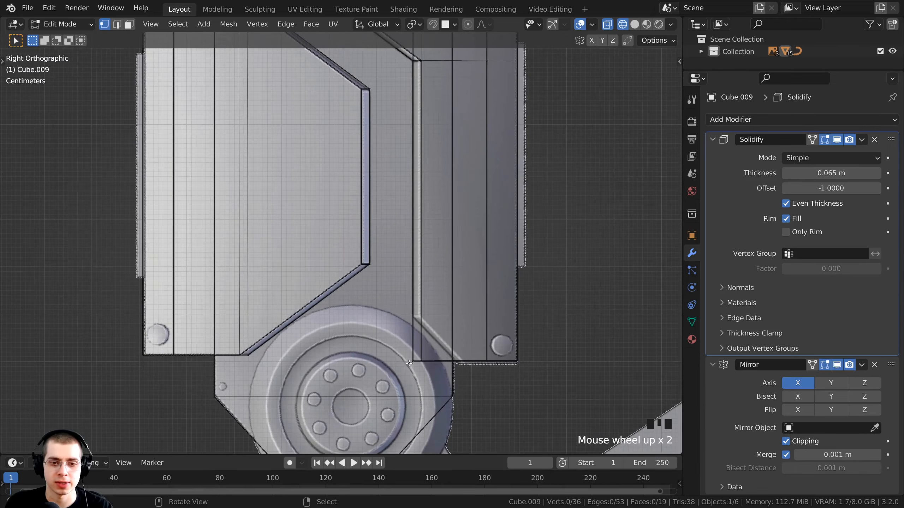
left_click(420, 337)
key("b")
left_click_drag(422, 337, 355, 385)
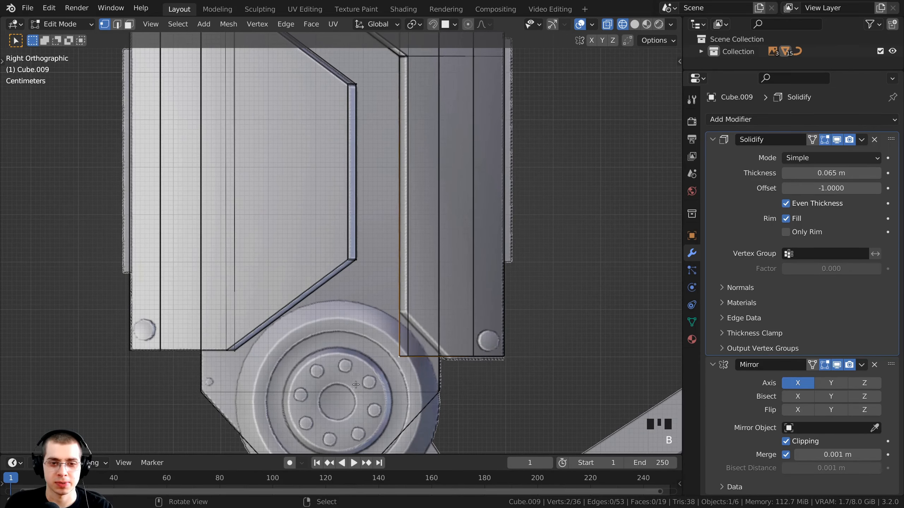
scroll(366, 315, "down", 1, "shift")
scroll(335, 332, "down", 1)
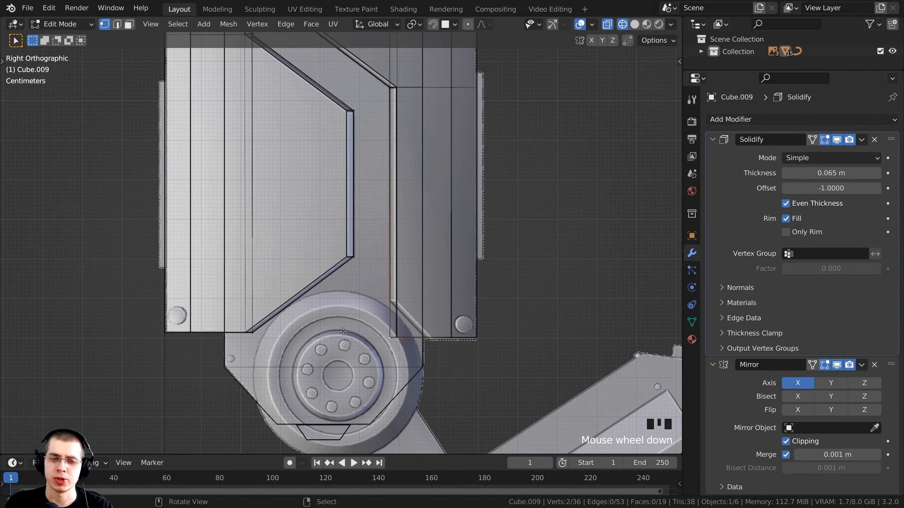
middle_click_drag(335, 332, 353, 325)
key("KP_3")
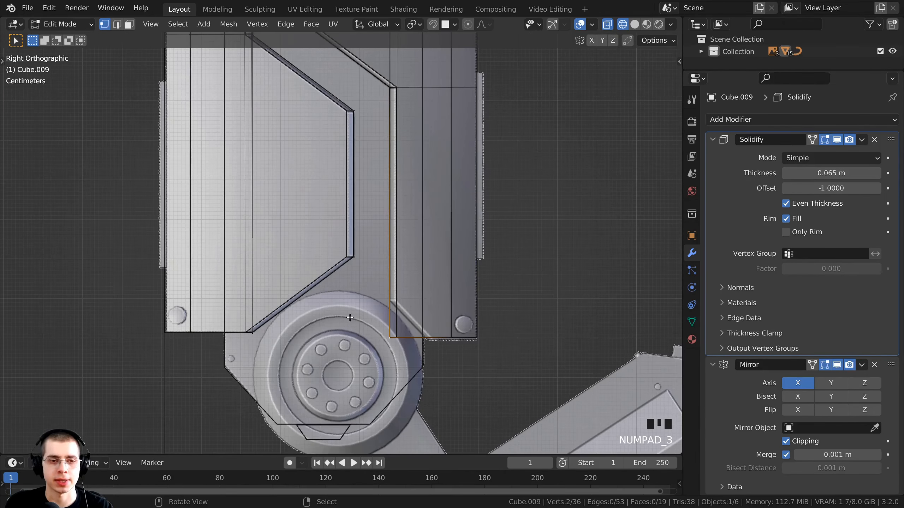
- Add the upper inner corner vertices of both the front panel and the rear panel to the selection
middle_click_drag(260, 115, 278, 328, "shift")
scroll(284, 157, "up", 2)
key("b")
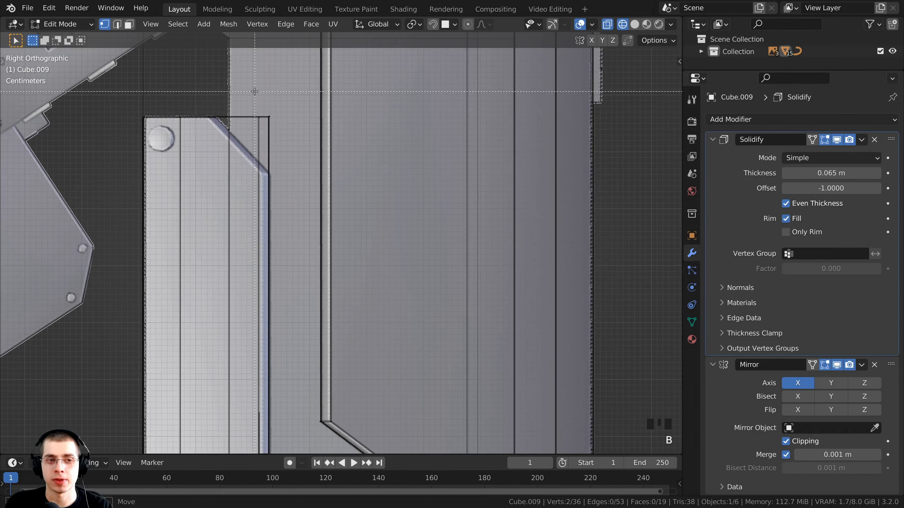
left_click_drag(254, 91, 287, 132)
middle_click_drag(286, 132, 355, 201, "shift")
scroll(326, 203, "up", 2)
key("b")
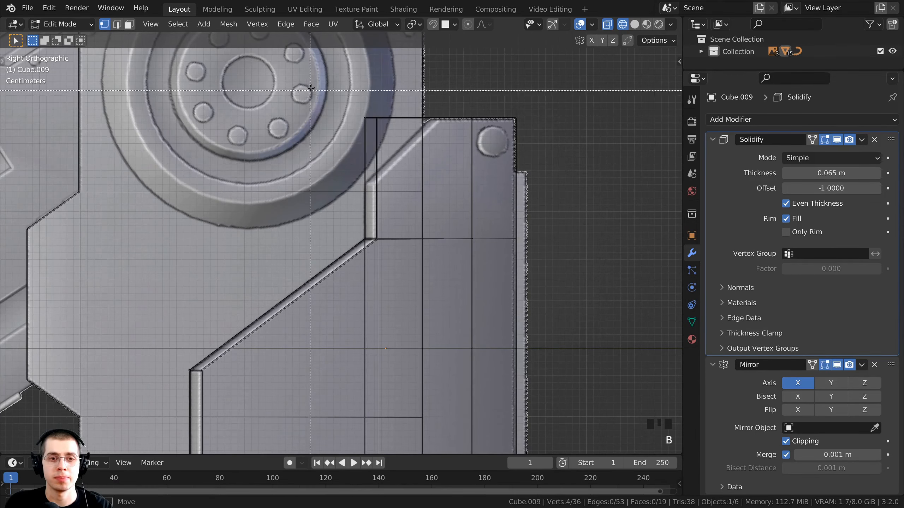
left_click_drag(315, 80, 388, 135)
scroll(388, 136, "down", 5)
middle_click_drag(368, 225, 375, 185, "shift")
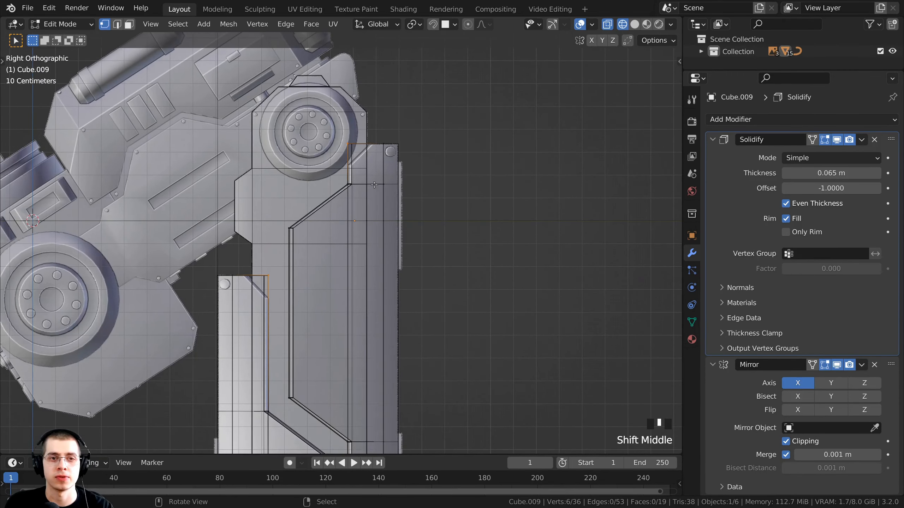
middle_click_drag(385, 152, 415, 179, "shift")
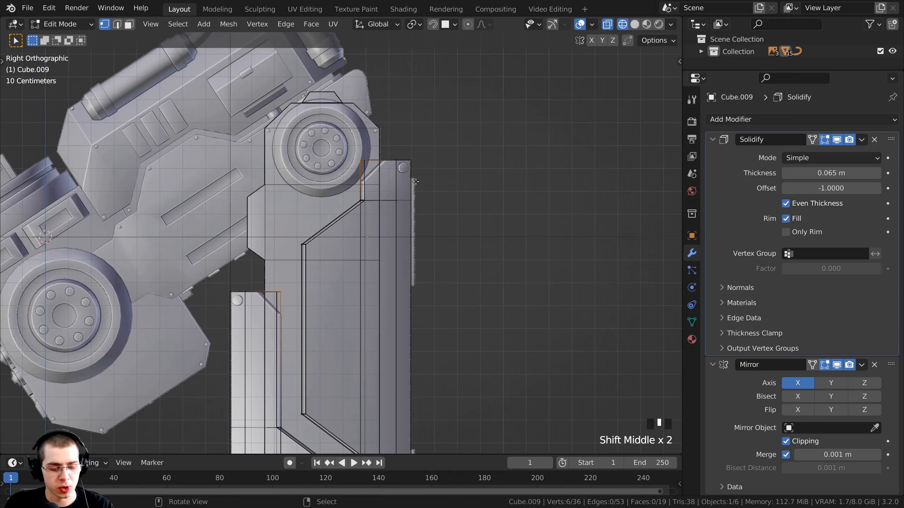
key("ctrl+b")
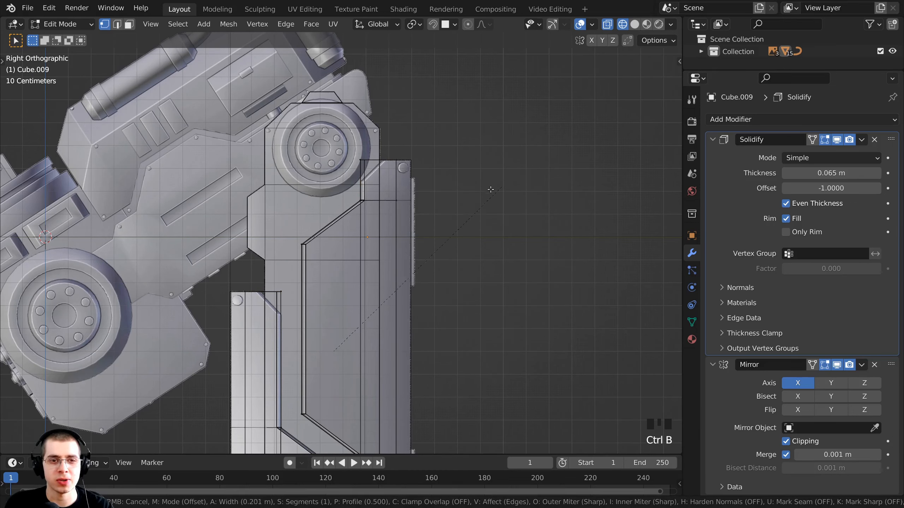
left_click(351, 183)
key("ctrl+z")
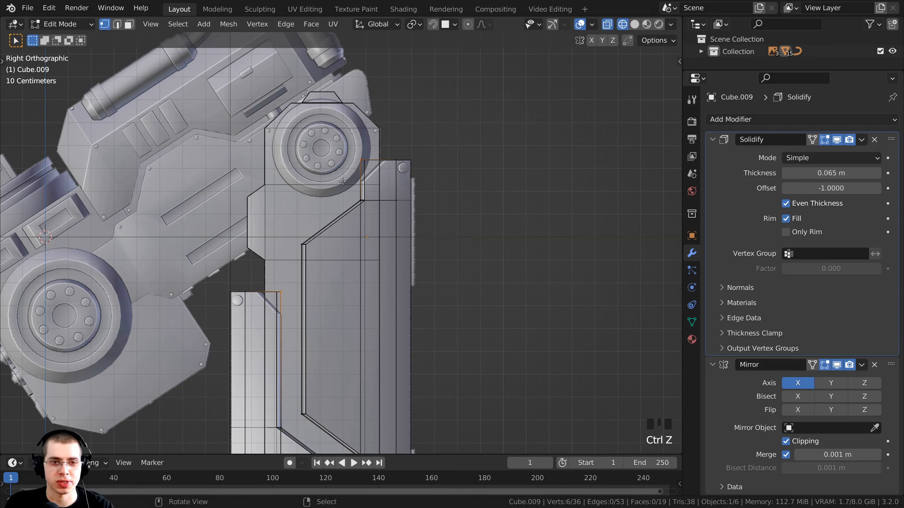
key("ctrl+shift+z")
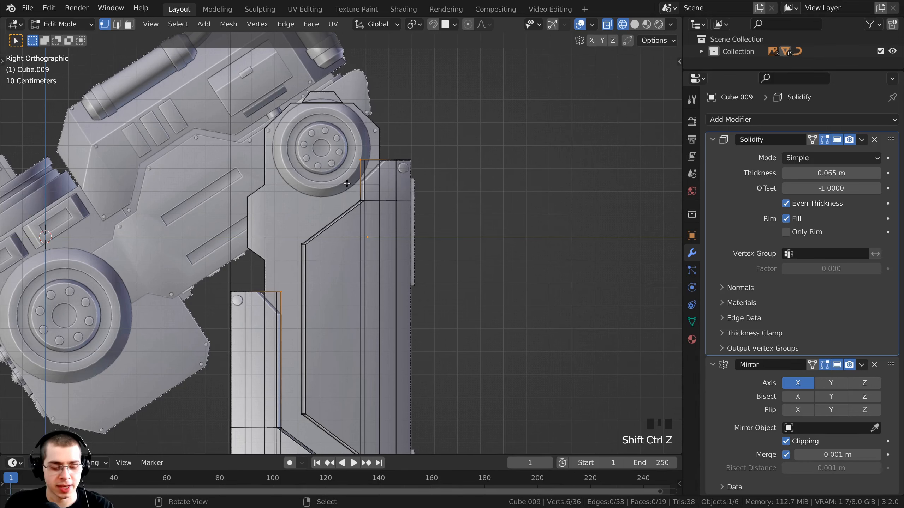
- Vertex-bevel the selected panel corners by about 0.096 m so they follow the reference's angled cuts
key("ctrl+shift+b")
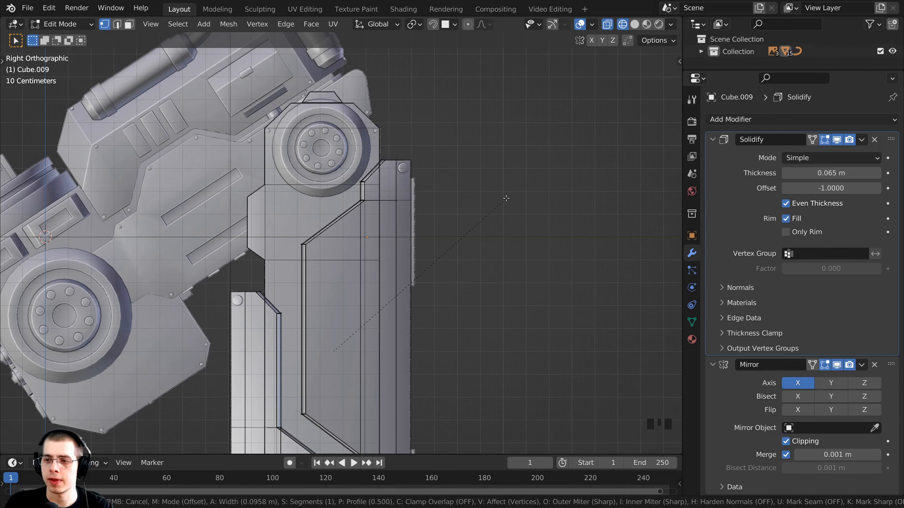
left_click(506, 198)
middle_click_drag(506, 198, 439, 243, "shift")
scroll(305, 297, "up", 6)
scroll(304, 297, "down", 2)
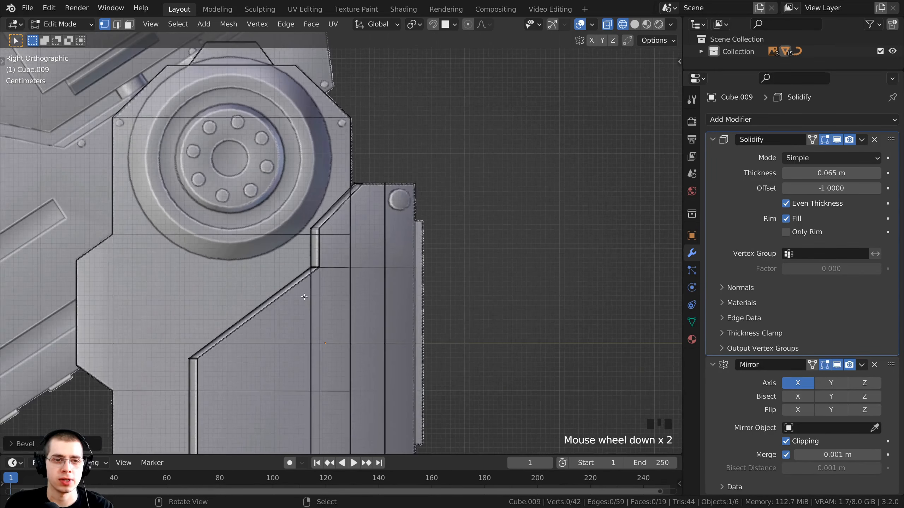
middle_click_drag(305, 297, 282, 279, "shift")
middle_click_drag(208, 303, 292, 256, "shift")
- Examine the bevelled corners of both armor panels in solid shading from an elevated angle
key("z")
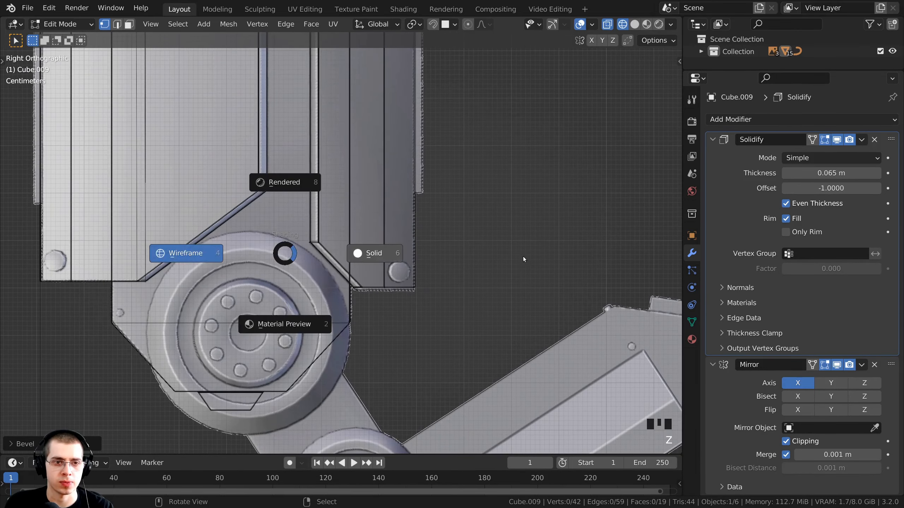
left_click(522, 256)
mouse_move(423, 254)
middle_mouse_down()
mouse_move(361, 208)
mouse_move(356, 231)
mouse_move(488, 287)
mouse_move(362, 278)
mouse_move(391, 242)
mouse_move(387, 171)
mouse_move(446, 203)
mouse_move(370, 248)
mouse_move(344, 218)
middle_mouse_up()
scroll(363, 235, "down", 2)
middle_click_drag(383, 176, 344, 168)
middle_click_drag(344, 167, 340, 164, "shift")
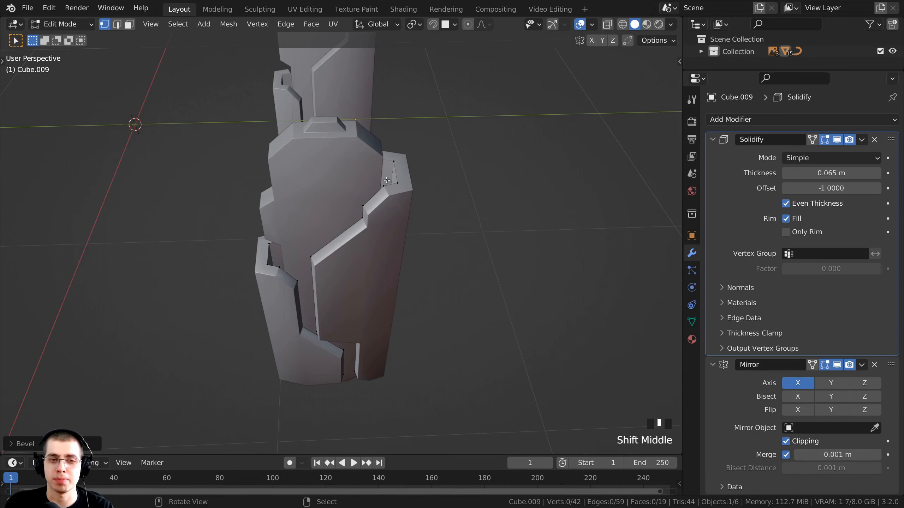
scroll(363, 199, "up", 2, "shift")
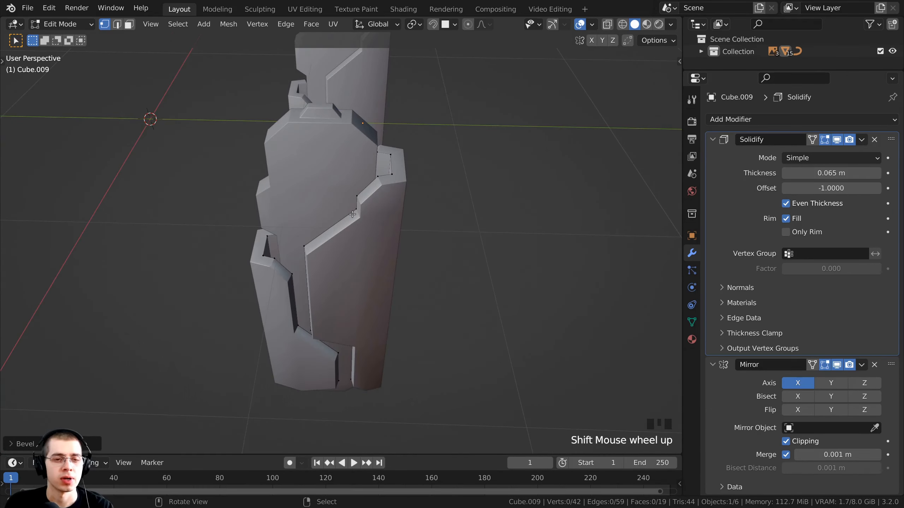
scroll(356, 192, "up", 2)
- Leave the armor panels' mesh and open the central leg body for editing in the right view
key("Tab")
middle_click_drag(349, 186, 337, 206, "shift")
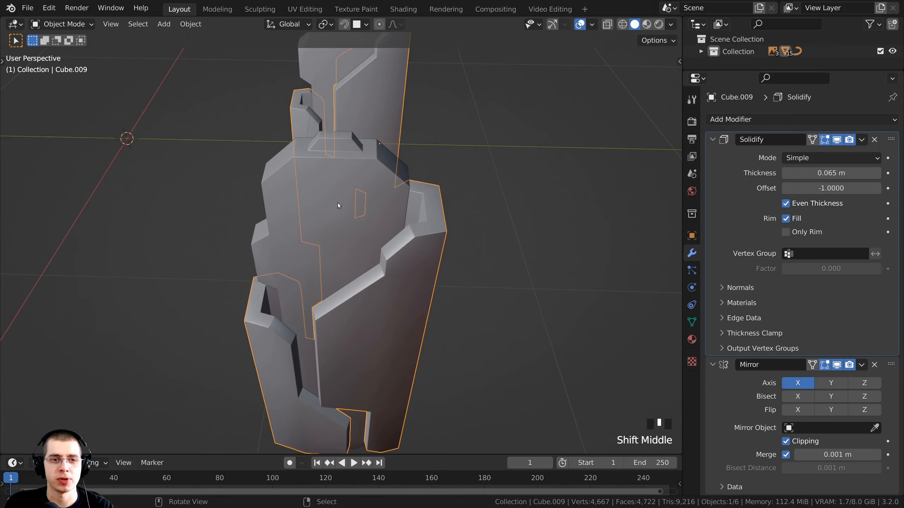
right_click(337, 168)
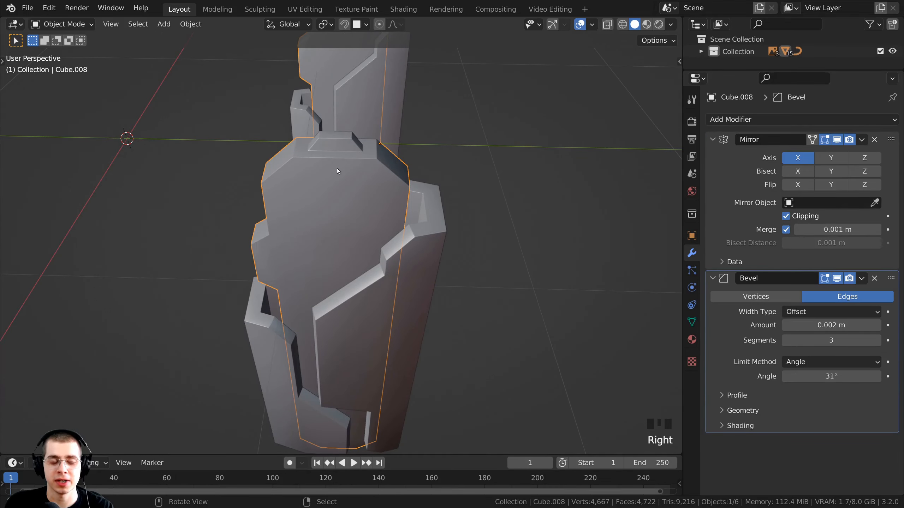
middle_click(338, 175)
key("Tab")
middle_click_drag(358, 197, 313, 285)
scroll(309, 295, "down", 2)
middle_click_drag(310, 334, 338, 276)
key("KP_3")
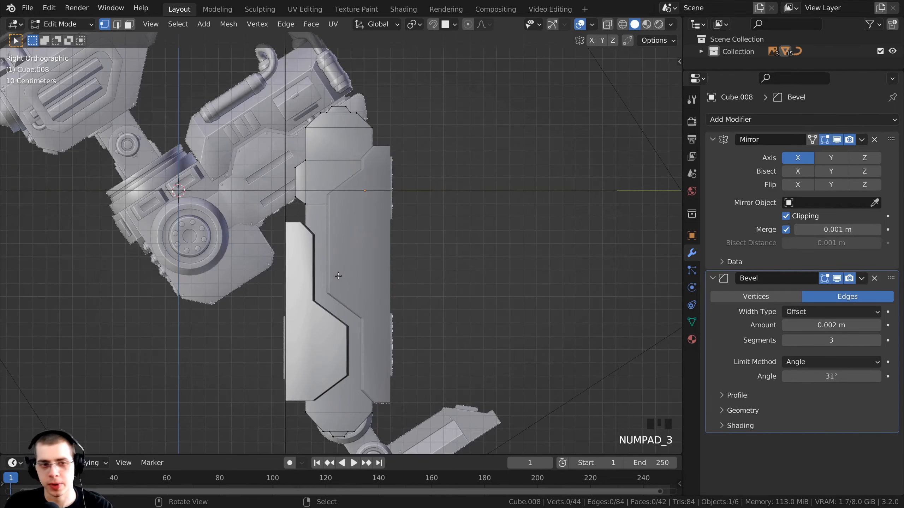
- Add a horizontal loop cut around the leg body in wireframe, just above the start of the rear panel's lower slanted edge
scroll(375, 288, "up", 2)
key("z")
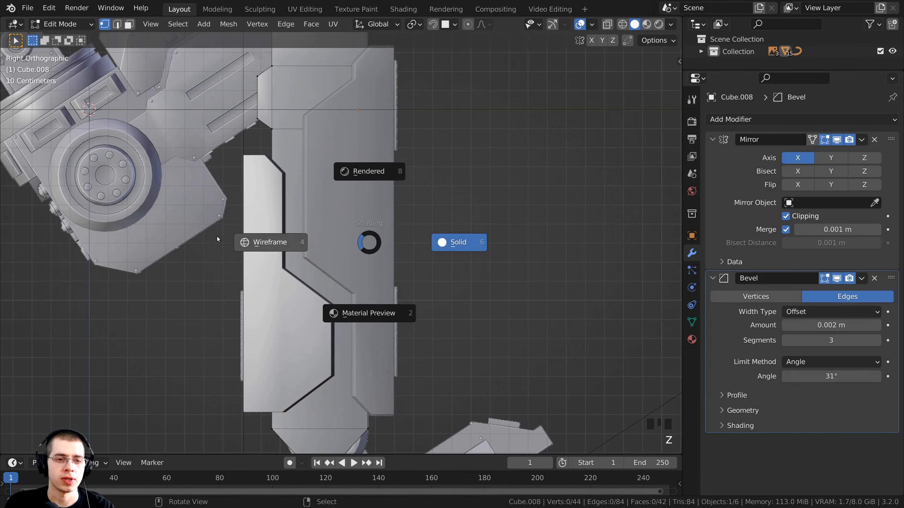
left_click(216, 236)
middle_click_drag(274, 156, 280, 155, "shift")
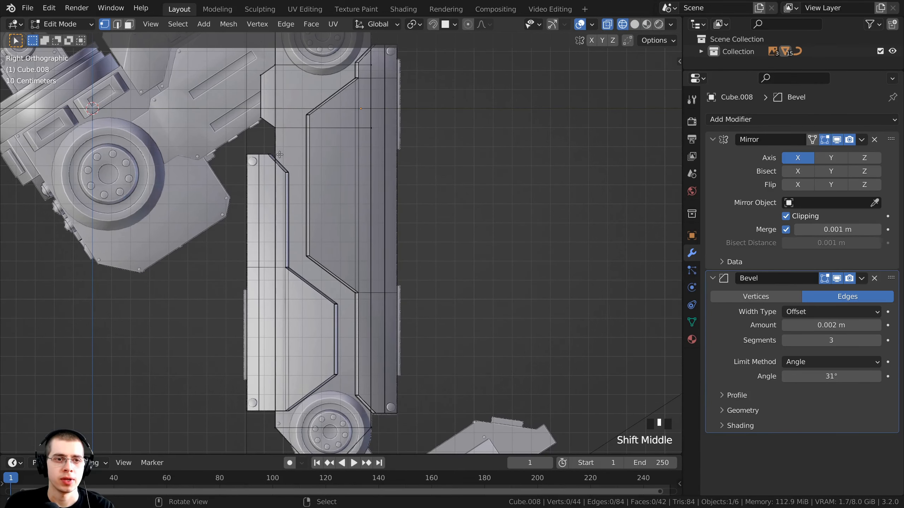
key("ctrl+r")
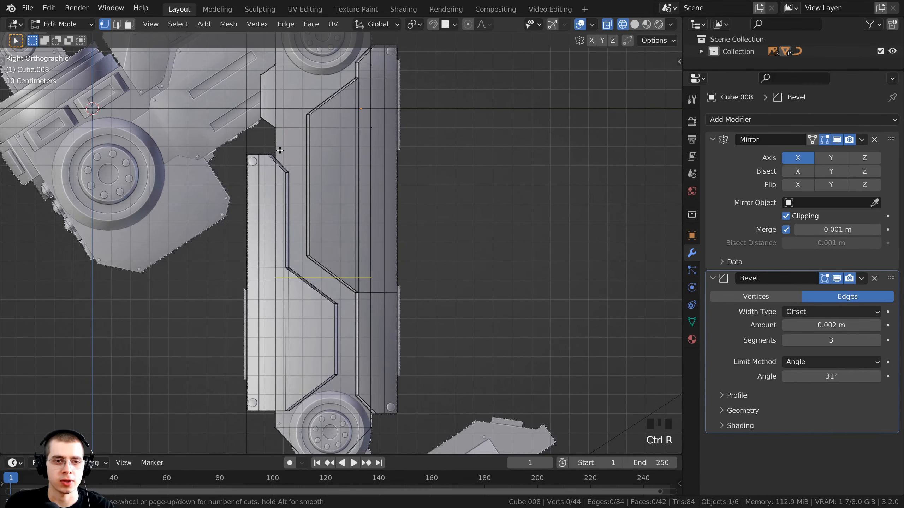
left_click(280, 151)
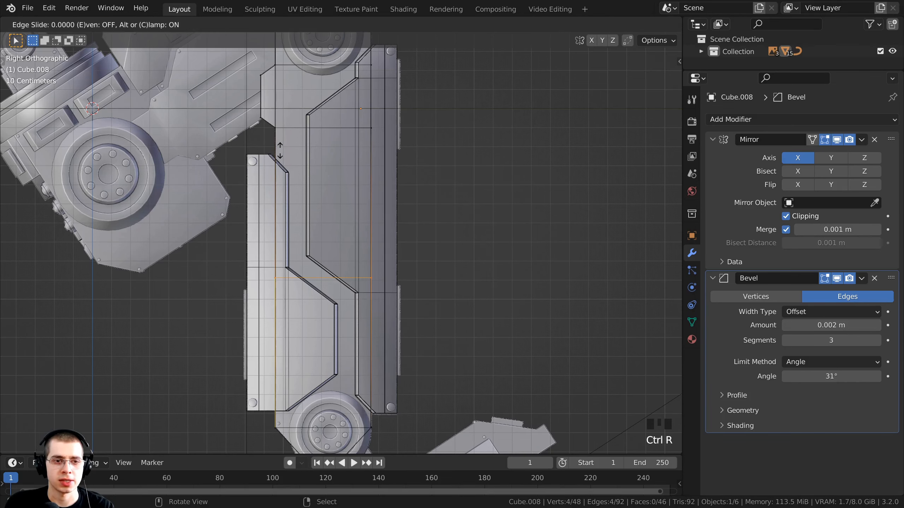
left_click(285, 117)
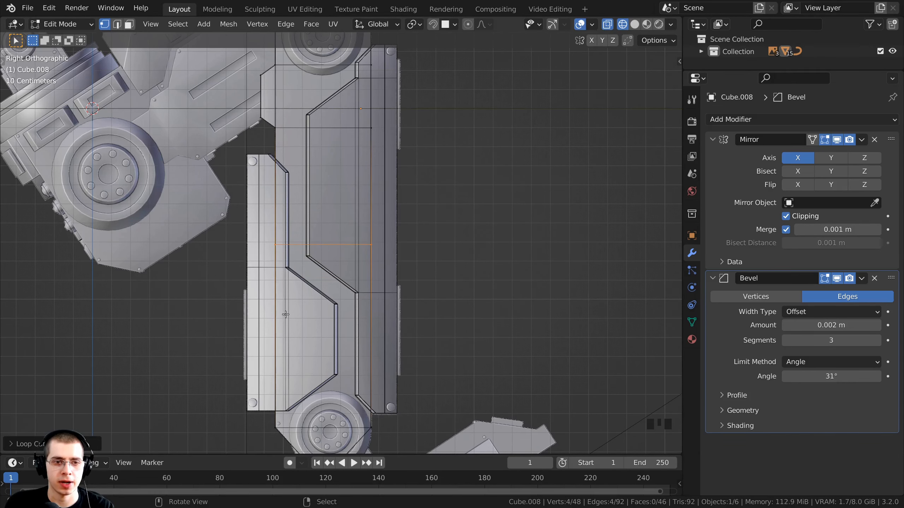
- Add a second horizontal loop cut near the lower end of the front panel's upper slanted edge, sliding it about -0.41
middle_click_drag(275, 306, 276, 294, "shift")
key("ctrl+r")
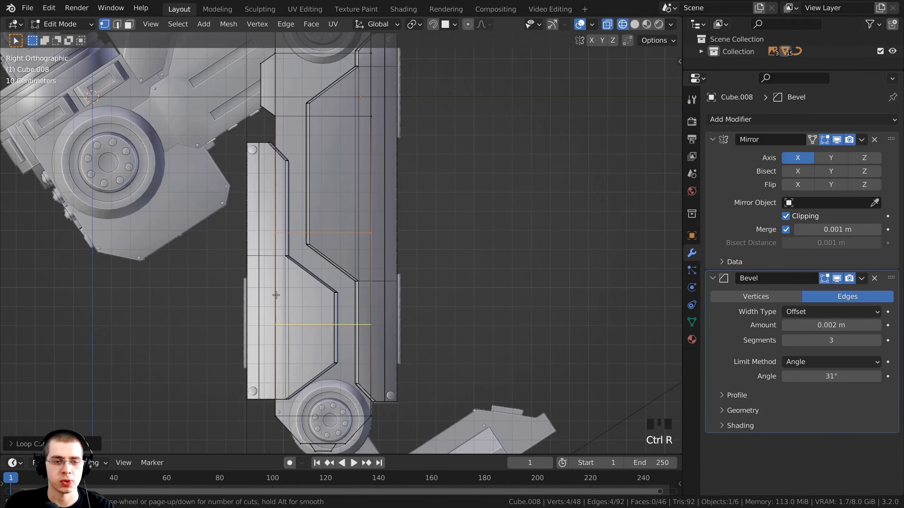
left_click(287, 320)
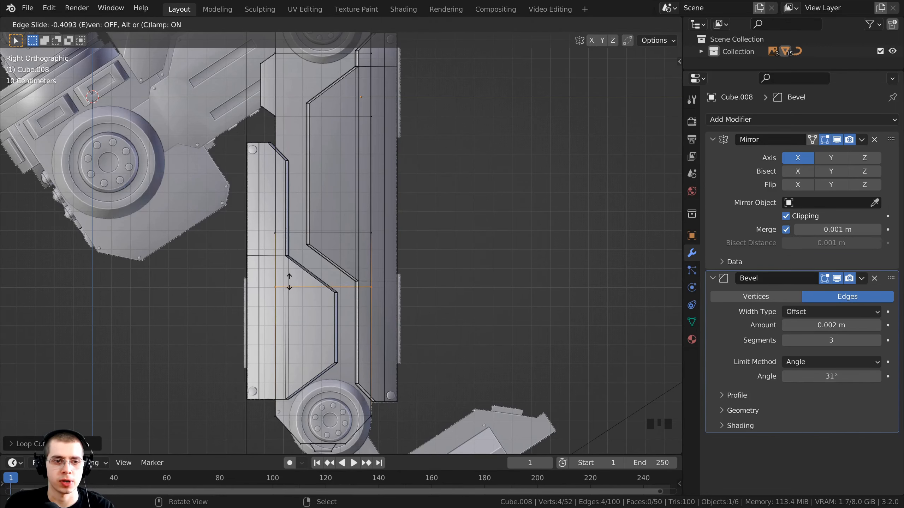
left_click(289, 283)
- Compare the leg body's loop cuts with the surrounding panels in wireframe, and inspect the leg in solid shading from an angle
scroll(290, 283, "up", 4)
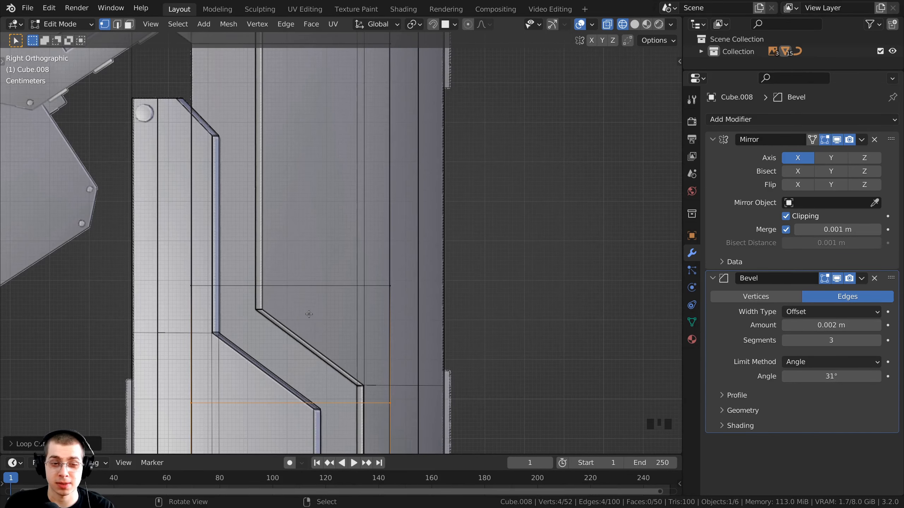
middle_click_drag(313, 349, 273, 241, "shift")
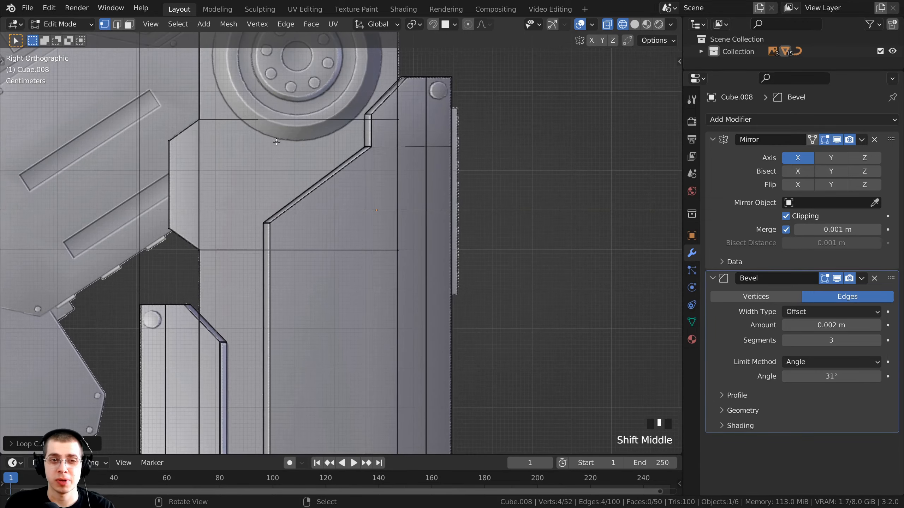
scroll(307, 301, "down", 2)
middle_click_drag(307, 301, 300, 182, "shift")
scroll(305, 288, "up", 1)
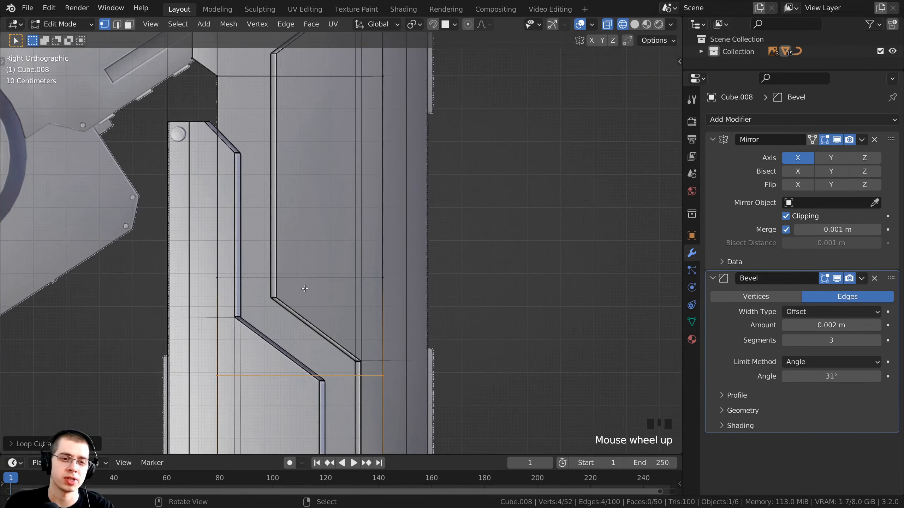
scroll(305, 288, "down", 3)
scroll(299, 270, "up", 1)
key("z")
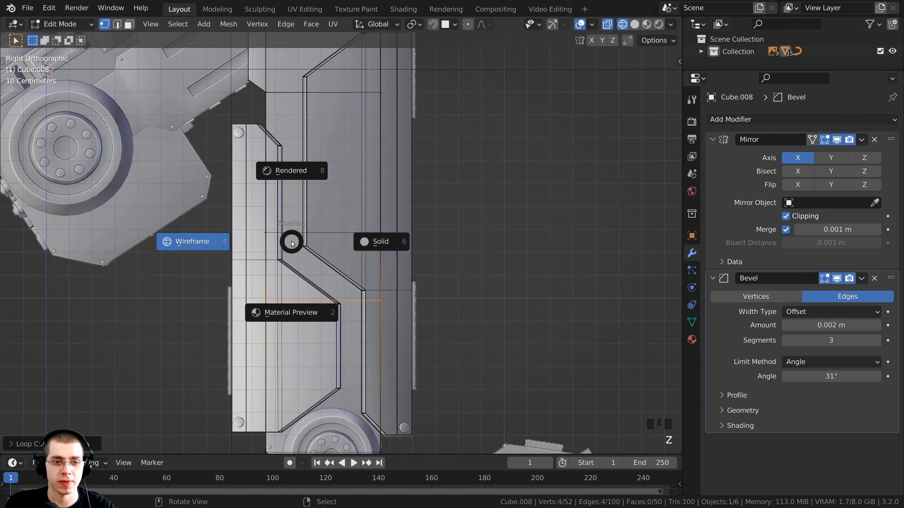
left_click(396, 240)
mouse_move(388, 249)
middle_mouse_down()
mouse_move(379, 284)
mouse_move(229, 211)
middle_mouse_up()
scroll(380, 284, "up", 2)
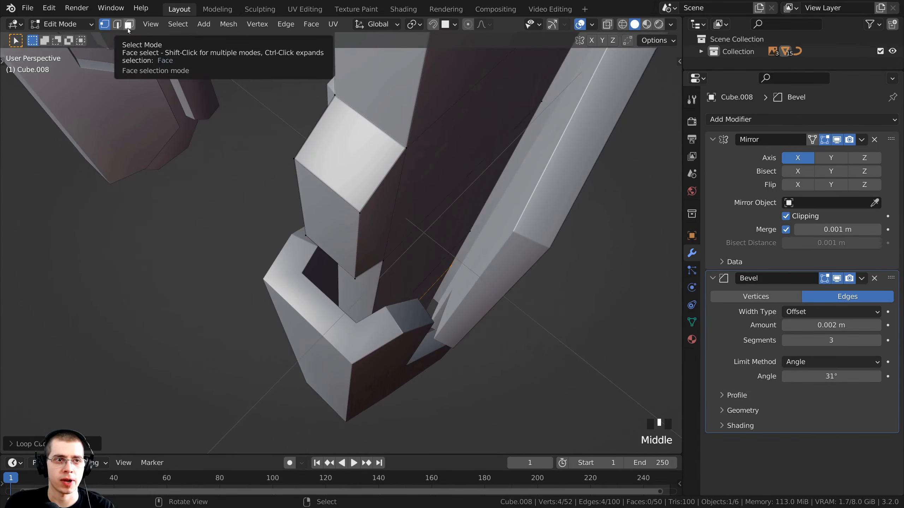
- In face selection, extrude the leg body's two rear faces, the upper section and the one between the loop cuts, by about 0.087 m
left_click(128, 28)
scroll(346, 284, "down", 2)
middle_click_drag(346, 284, 318, 269, "shift")
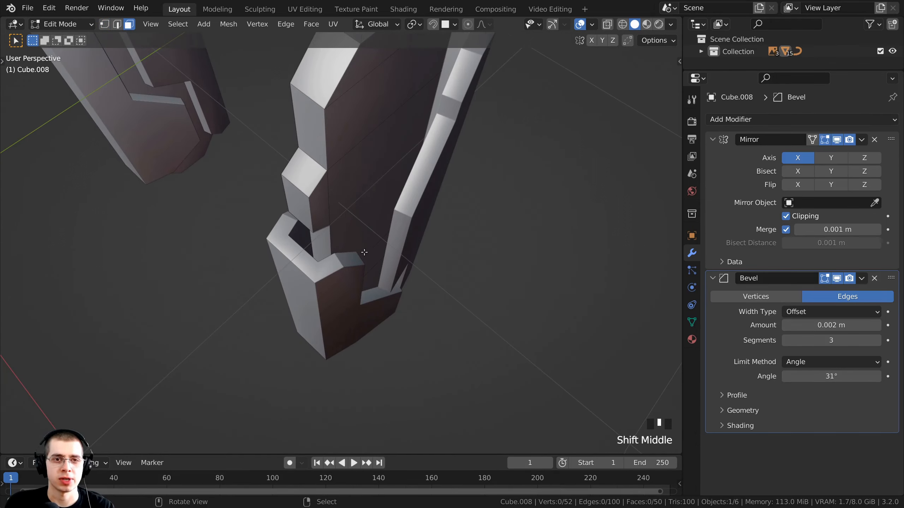
mouse_move(364, 253)
middle_mouse_down()
mouse_move(332, 272)
mouse_move(347, 313)
middle_mouse_up()
scroll(443, 268, "down", 2)
key("z")
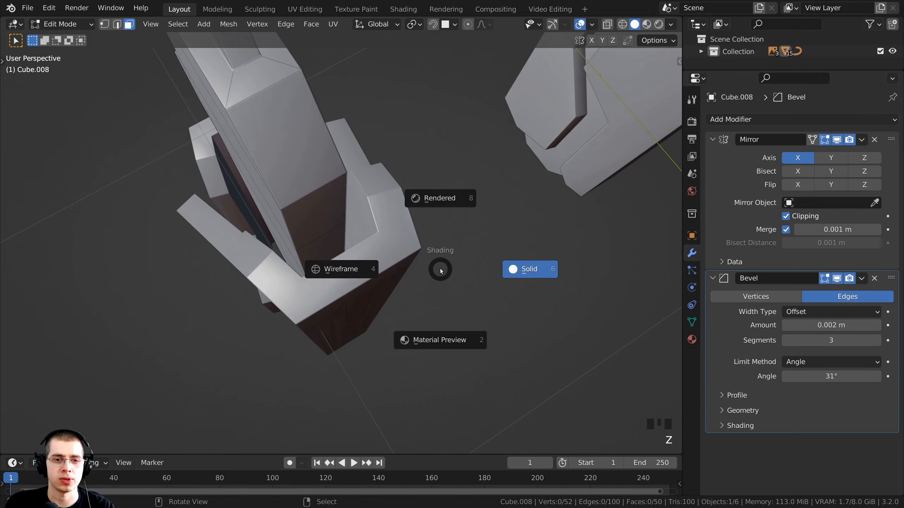
left_click(334, 269)
mouse_move(334, 269)
middle_mouse_down("shift")
mouse_move(349, 229)
mouse_move(350, 135)
middle_mouse_up("shift")
scroll(349, 228, "up", 3, "shift")
right_click(348, 170)
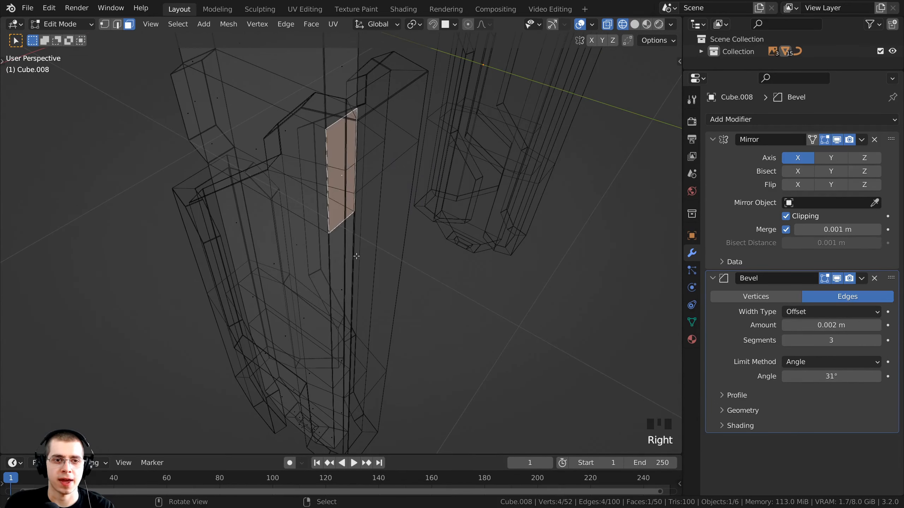
middle_click_drag(349, 169, 381, 281, "shift")
scroll(366, 325, "up", 3)
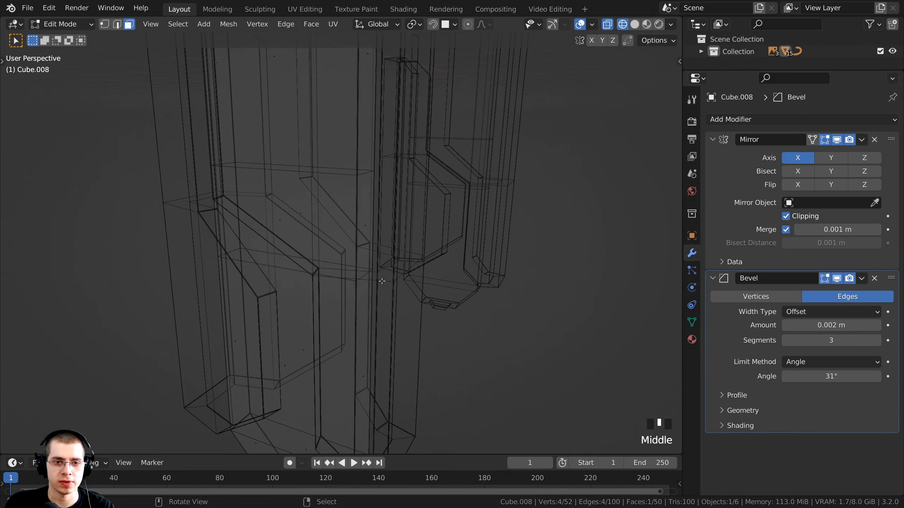
right_click(366, 224, "shift")
middle_click_drag(365, 225, 351, 200)
key("KP_3")
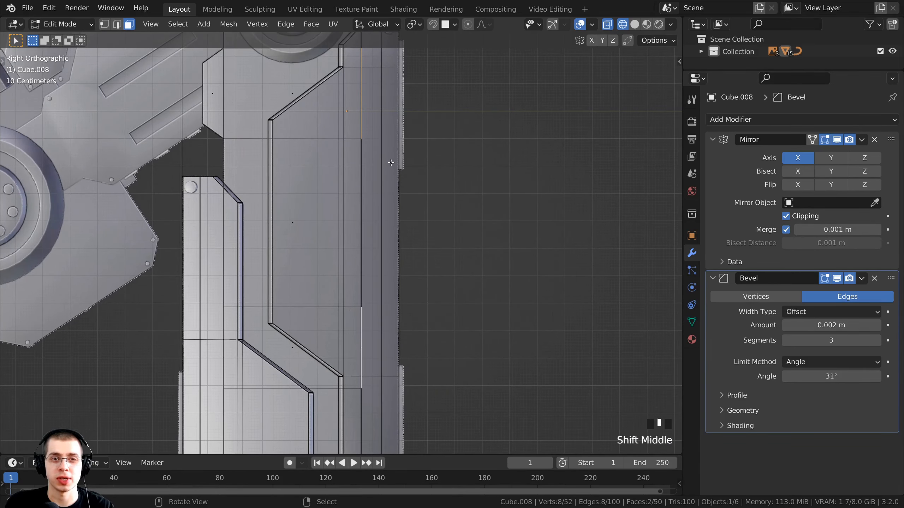
middle_click_drag(386, 160, 414, 201, "shift")
scroll(412, 137, "up", 2)
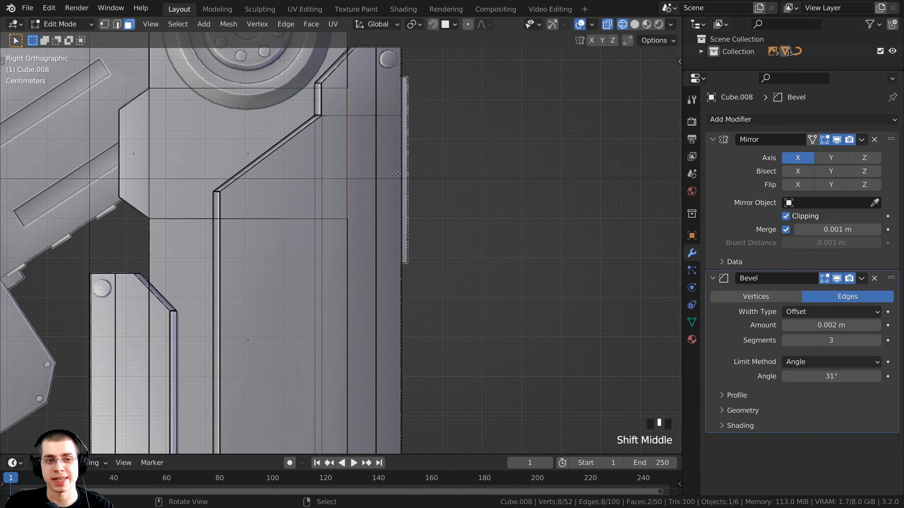
key("e")
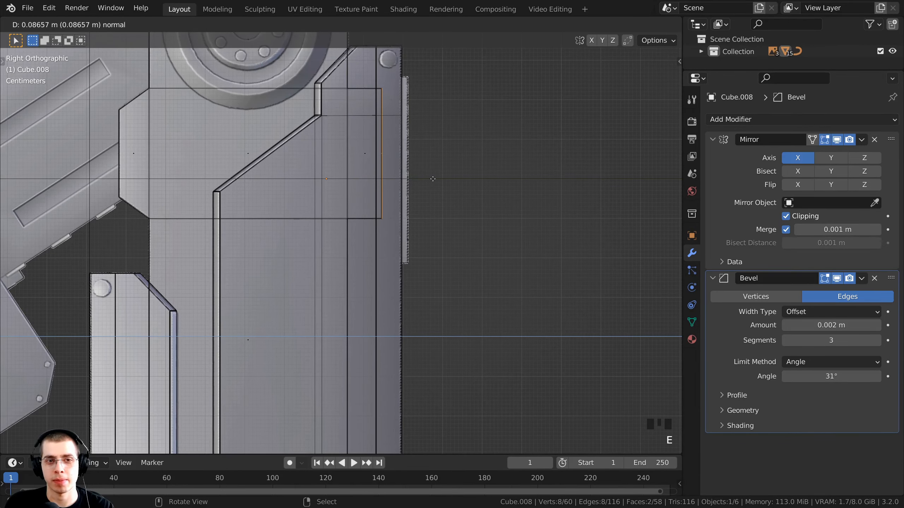
left_click(432, 178)
- Extrude the leg body's front face between the two loop cuts outward by about 0.10 m over the front panel
scroll(428, 181, "down", 2)
key("z")
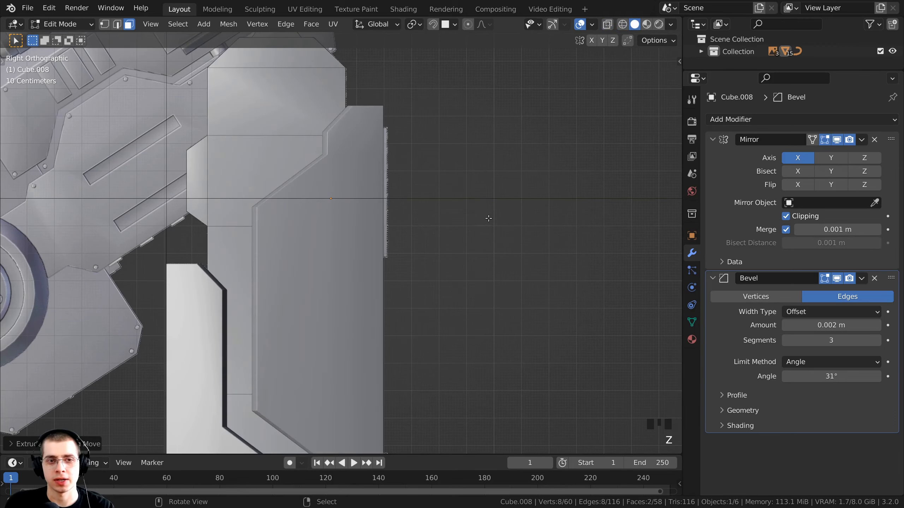
middle_click_drag(488, 218, 347, 274)
scroll(336, 310, "up", 1)
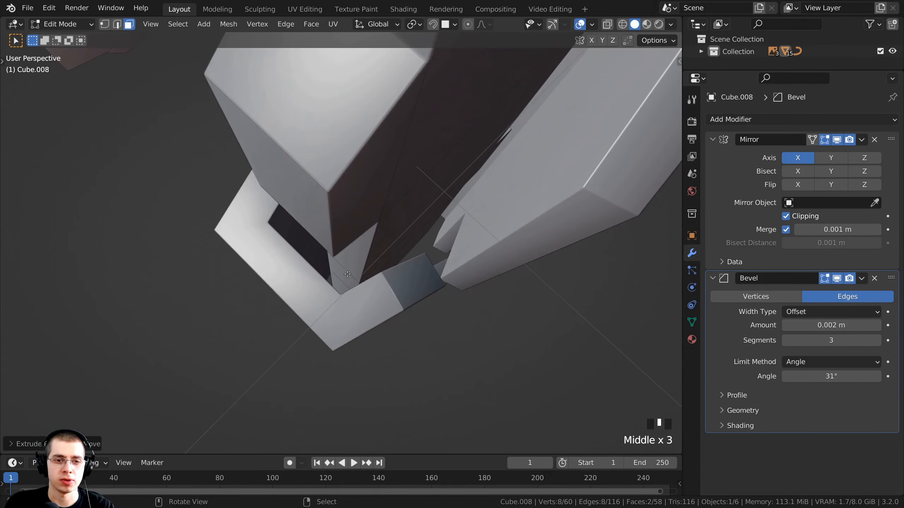
right_click(344, 271)
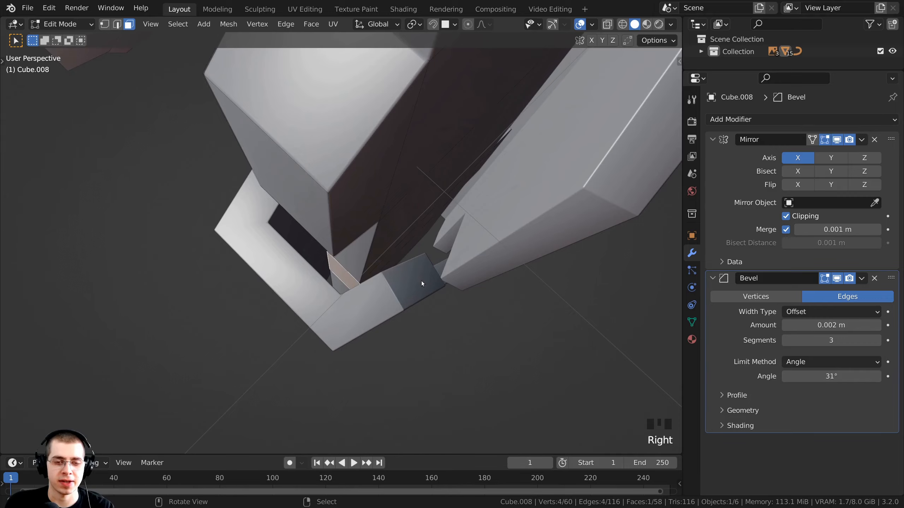
key("z")
left_click(316, 279)
scroll(320, 278, "down", 2)
mouse_move(320, 278)
middle_mouse_down("shift")
mouse_move(328, 238)
mouse_move(348, 351)
middle_mouse_up("shift")
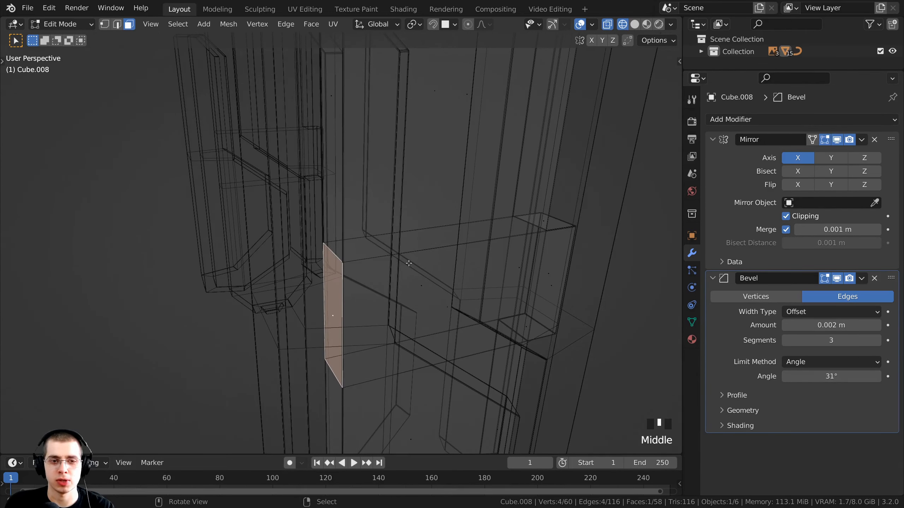
middle_click_drag(423, 265, 391, 278)
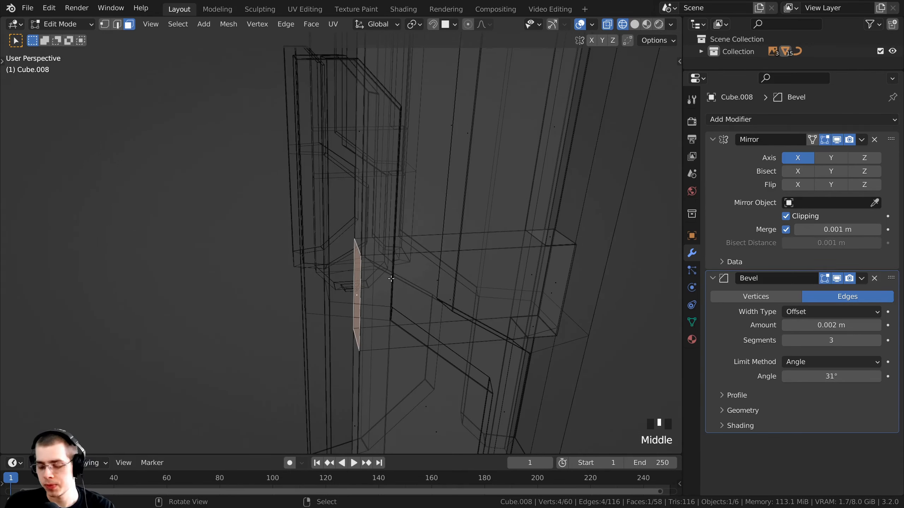
key("KP_3")
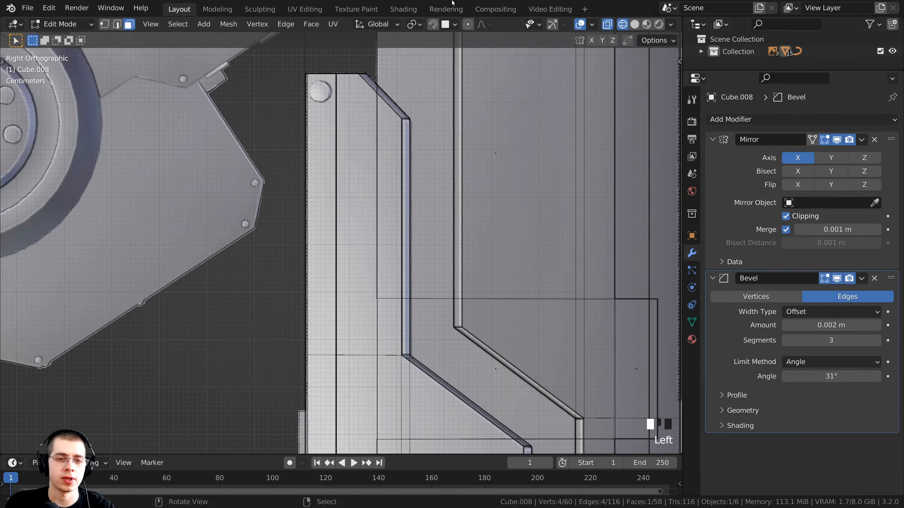
middle_click_drag(441, 320, 439, 229, "shift")
scroll(439, 229, "up", 2)
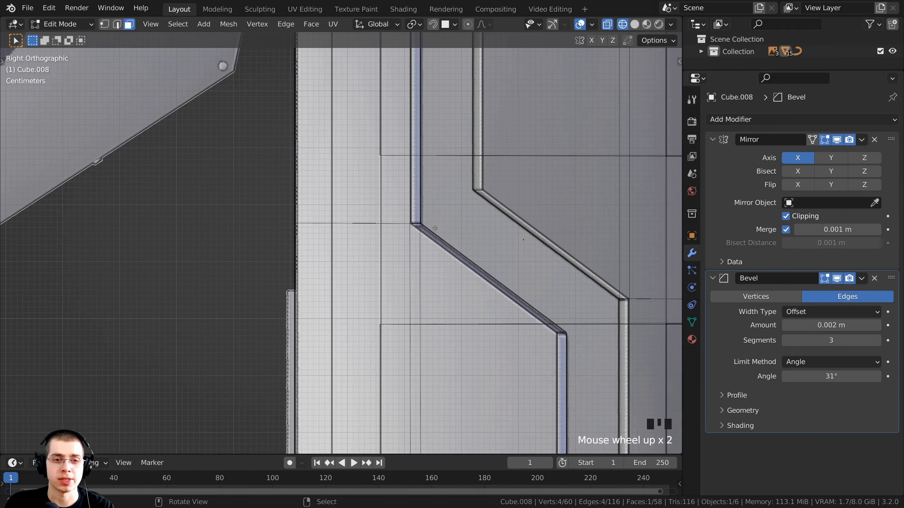
key("e")
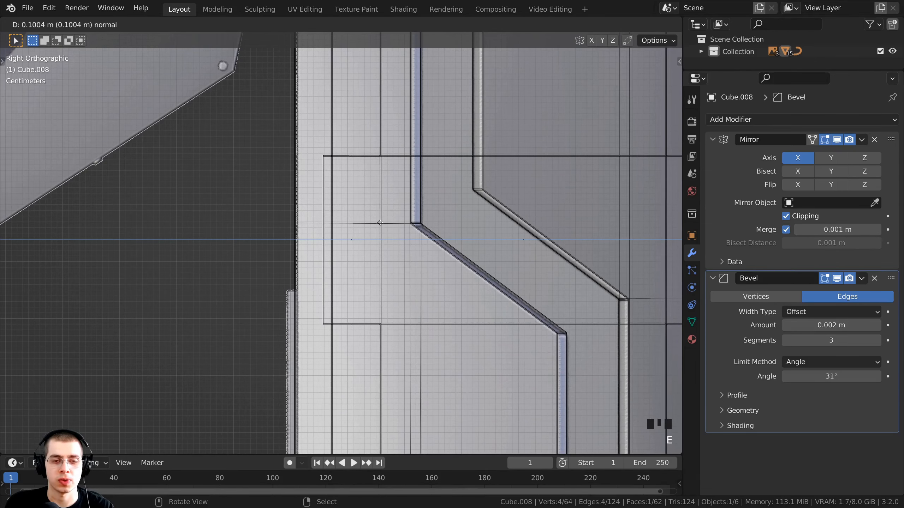
left_click(380, 223)
- Inspect the extruded leg body in solid shading from several angles, checking how it fits between the front, rear and side armor
scroll(380, 223, "down", 2)
middle_click_drag(380, 223, 349, 238, "shift")
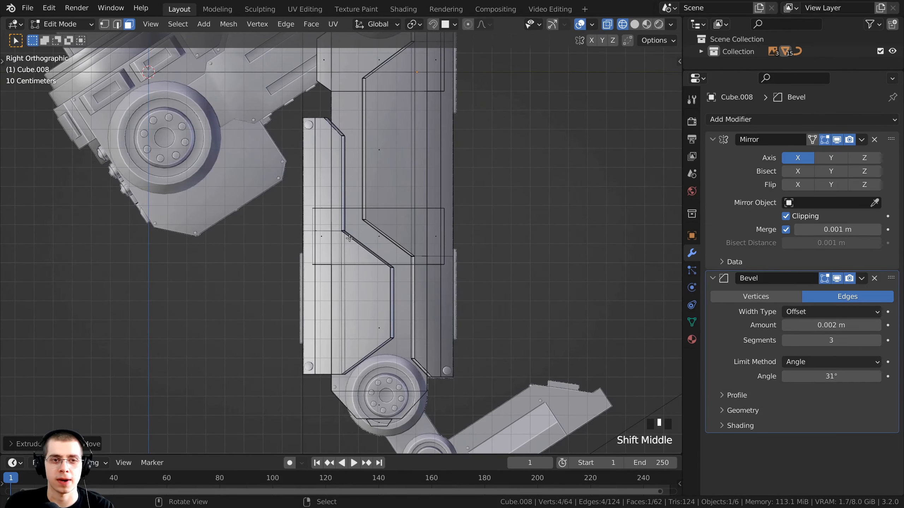
key("z")
left_click(522, 229)
scroll(522, 229, "down", 1)
mouse_move(522, 228)
middle_mouse_down()
mouse_move(424, 296)
mouse_move(363, 249)
middle_mouse_up()
mouse_move(363, 249)
middle_mouse_down("shift")
mouse_move(388, 362)
mouse_move(302, 277)
middle_mouse_up("shift")
middle_click_drag(268, 311, 344, 260)
scroll(276, 241, "down", 2)
middle_click_drag(398, 246, 265, 262)
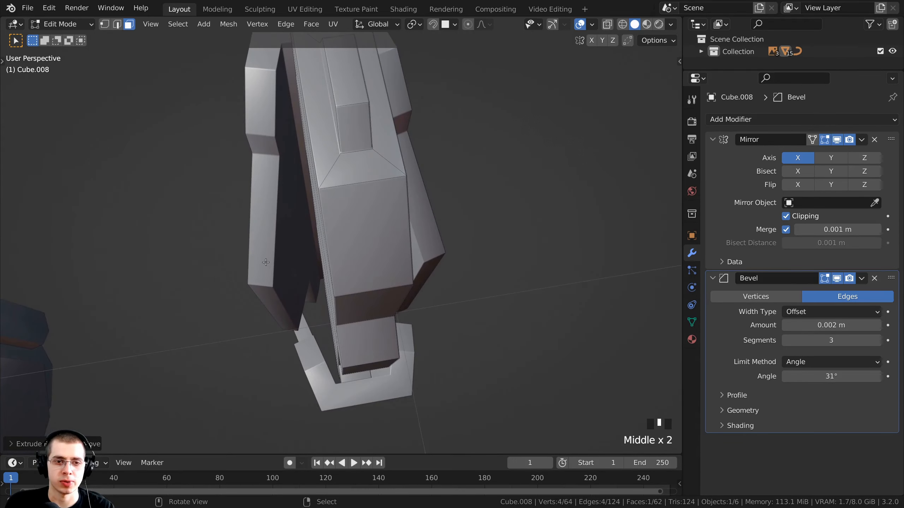
middle_click_drag(421, 252, 272, 246)
scroll(253, 230, "up", 2)
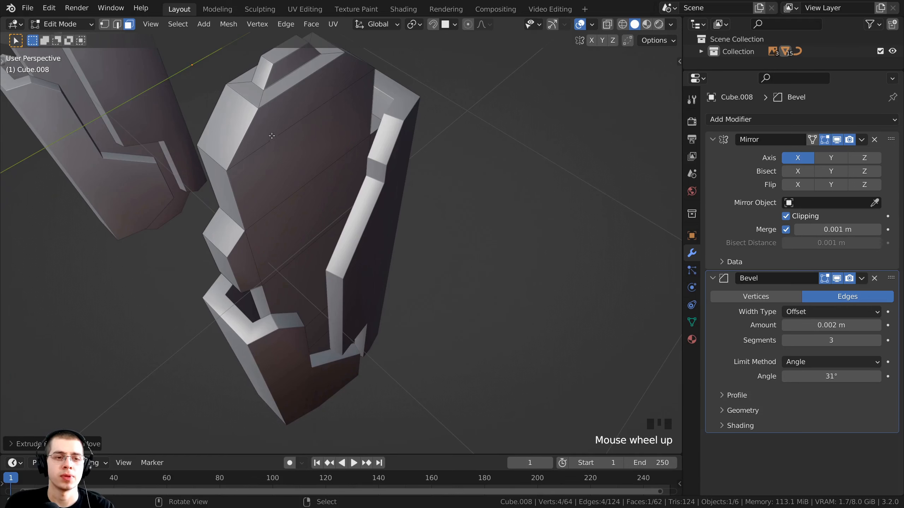
- Duplicate the small top face of the leg body's raised block and move the copy up along Z, clear of the leg
middle_click_drag(271, 135, 314, 114, "shift")
left_click(290, 141)
scroll(289, 141, "down", 1)
left_click(290, 88)
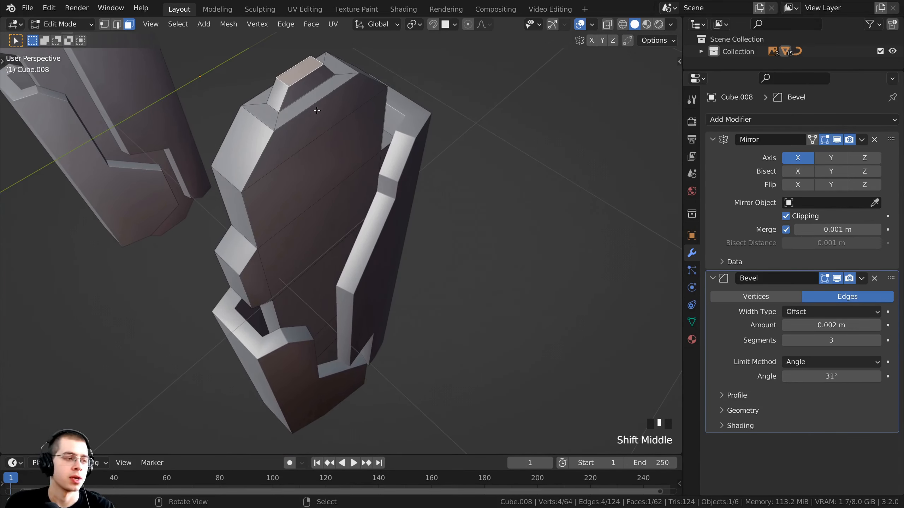
key("shift+d")
key("z")
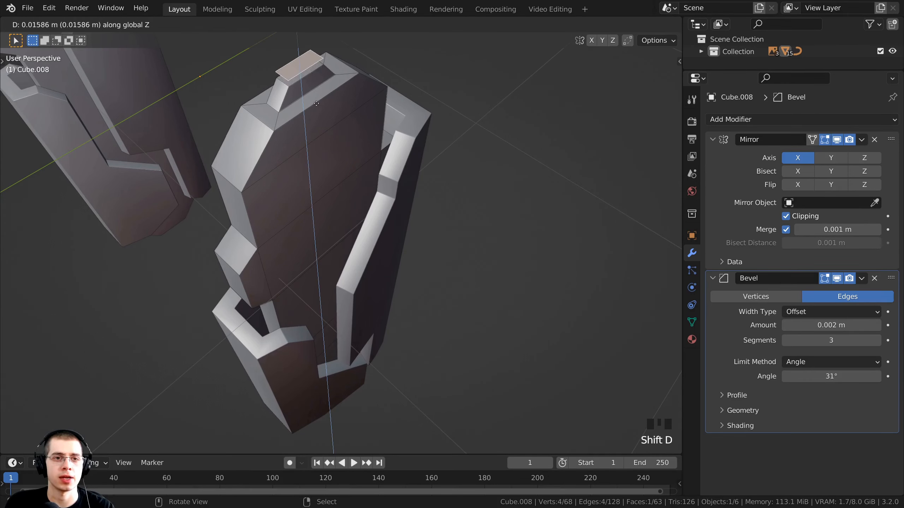
left_click(312, 68)
middle_click_drag(312, 68, 313, 147, "shift")
key("g")
key("z")
left_click(323, 137)
scroll(377, 140, "up", 2)
scroll(379, 140, "down", 1)
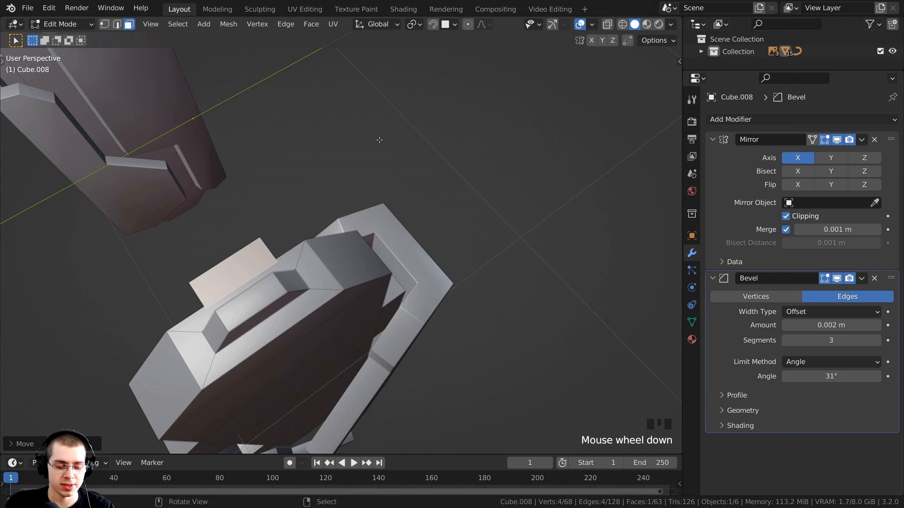
- Scale the duplicated face along Y to about 0.376
key("KP_Decimal")
key("s")
key("x")
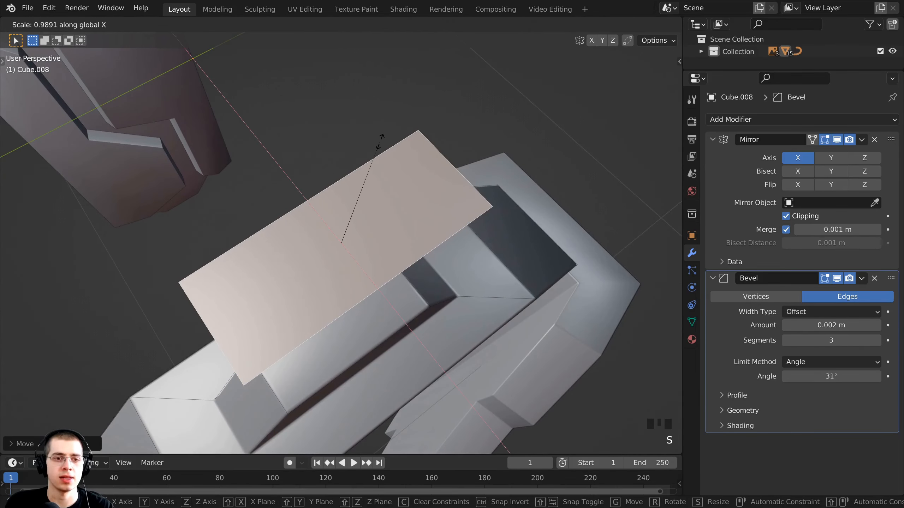
key("y")
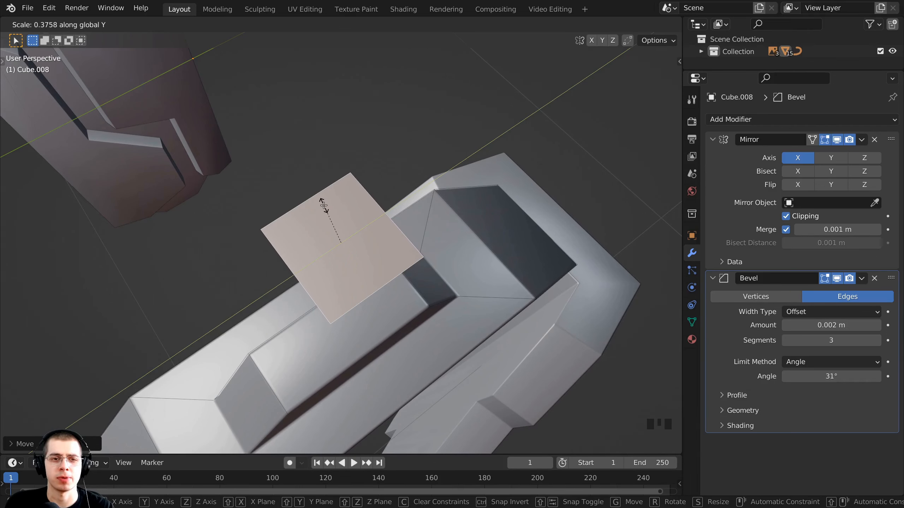
left_click(323, 205)
middle_click_drag(323, 205, 409, 235)
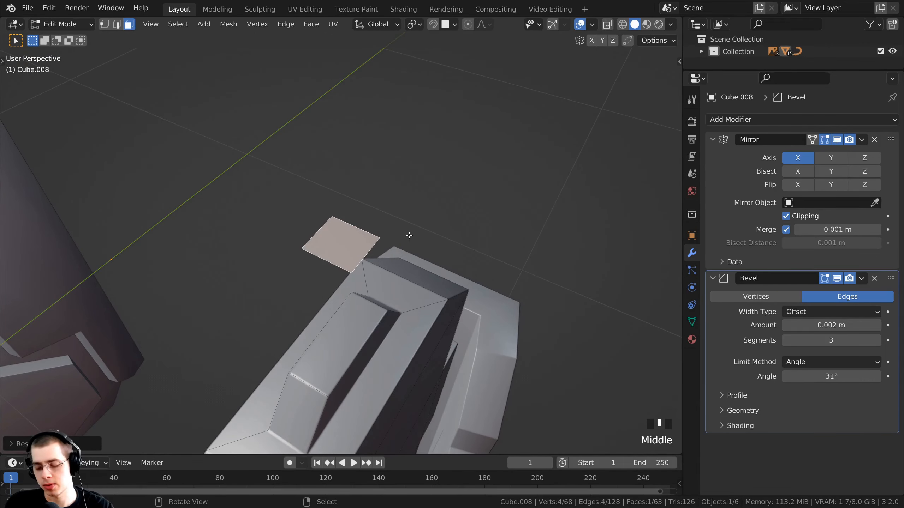
- In the front view, lower the duplicated face and shift it sideways onto the leg's inner armor side
key("KP_1")
scroll(391, 249, "down", 6)
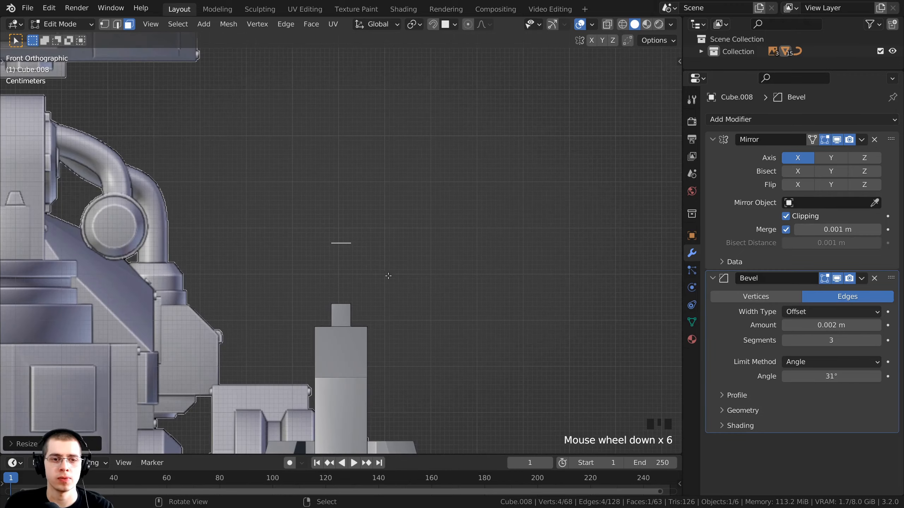
middle_click_drag(356, 375, 348, 94, "shift")
scroll(352, 179, "down", 2)
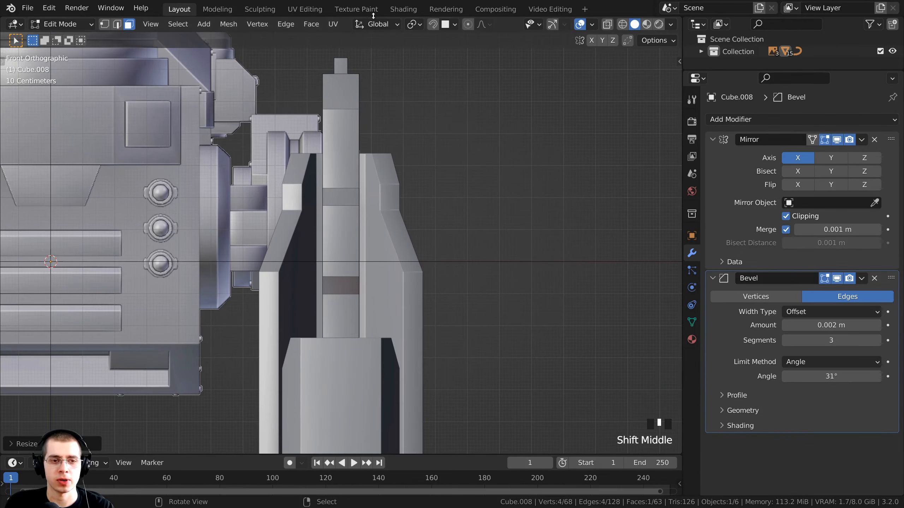
key("g")
key("g")
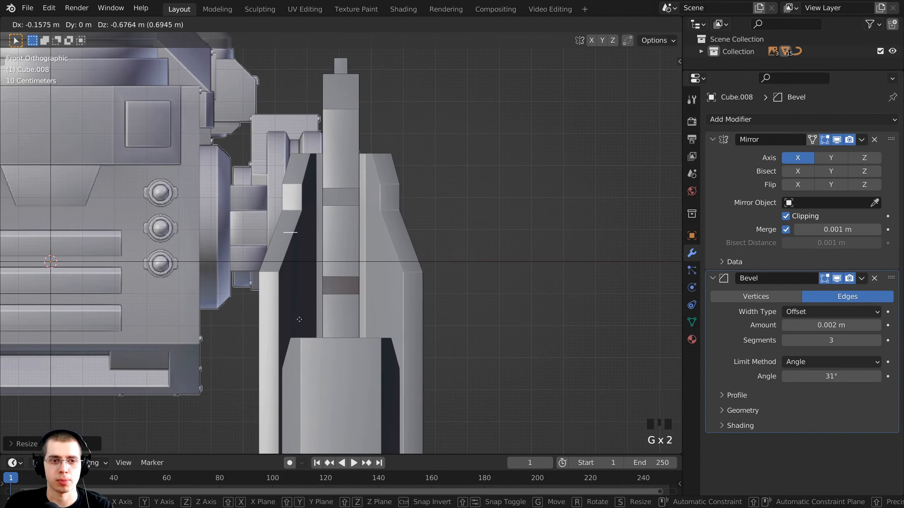
left_click(298, 349)
- Check the duplicated face against the reference in wireframe and rotate it 90° in the front view so it stands vertical
key("z")
mouse_move(323, 277)
middle_mouse_down("shift")
mouse_move(342, 196)
mouse_move(324, 153)
middle_mouse_up("shift")
left_click(205, 207)
scroll(320, 171, "up", 2)
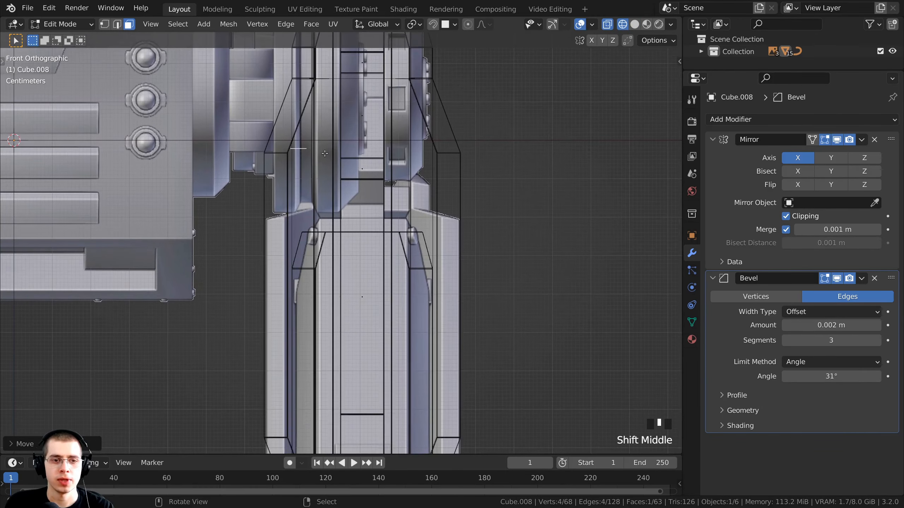
scroll(342, 149, "up", 1)
key("r")
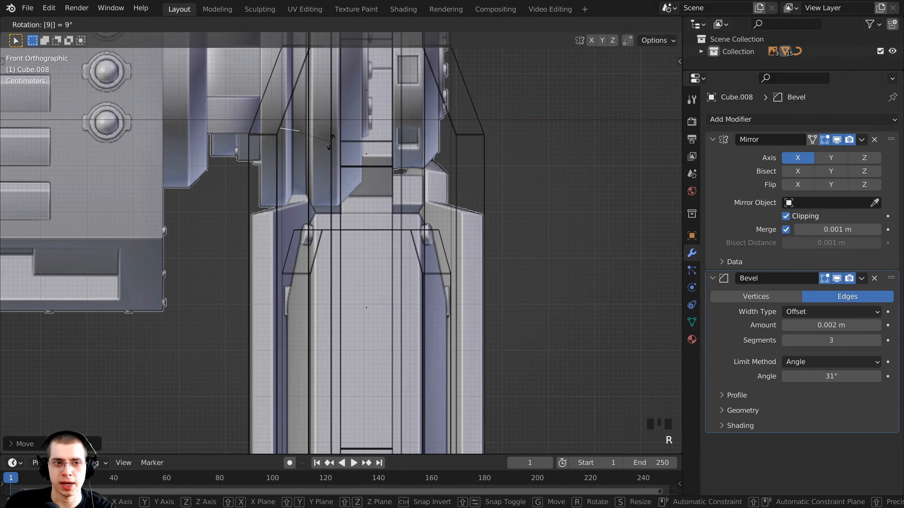
key("Return")
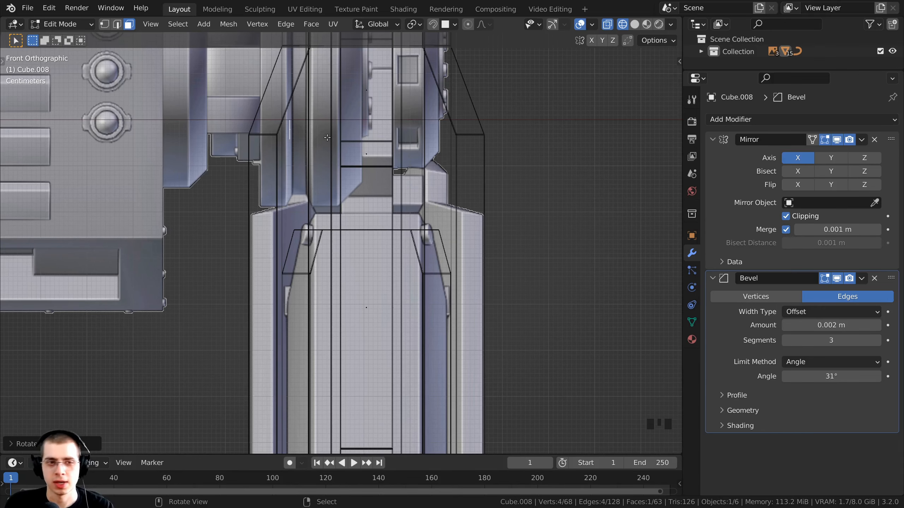
- In the top view, move the upright face along the leg to the near end of the reference's lower chamfered plate
key("KP_7")
middle_click_drag(331, 313, 344, 338, "shift")
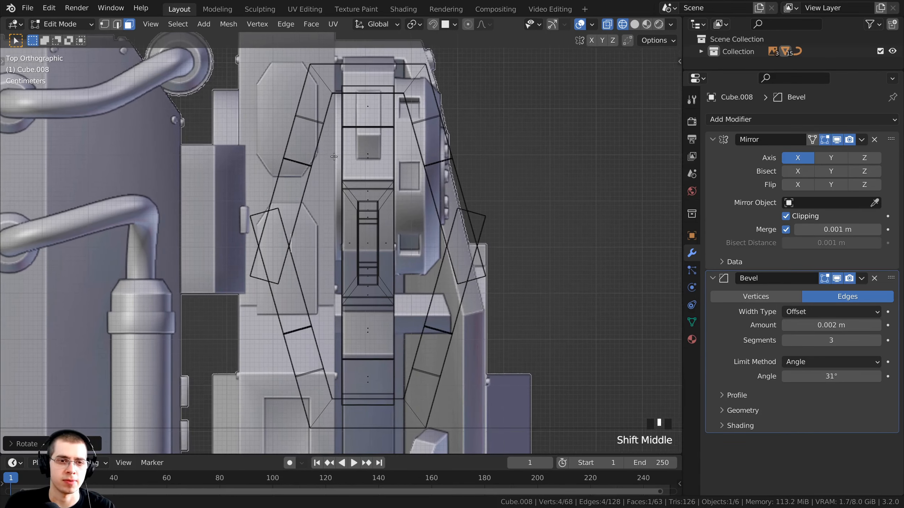
scroll(343, 338, "up", 3)
key("g")
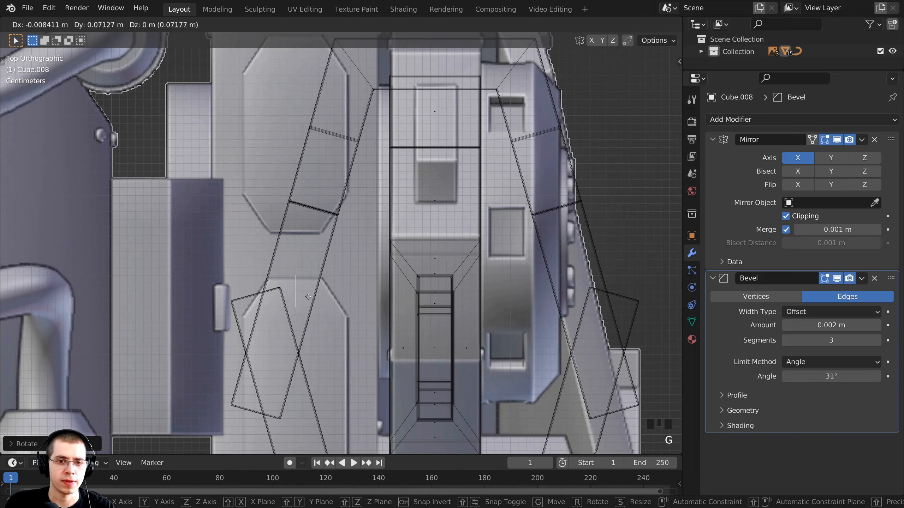
left_click(310, 279)
middle_click_drag(311, 289, 302, 226, "shift")
key("g")
left_click(305, 246)
middle_click_drag(344, 109, 352, 173, "shift")
middle_click_drag(310, 271, 337, 213, "shift")
- Enlarge the upright face and fine-tune its position over the end of the reference's chamfered plate in the top view
scroll(337, 212, "up", 2)
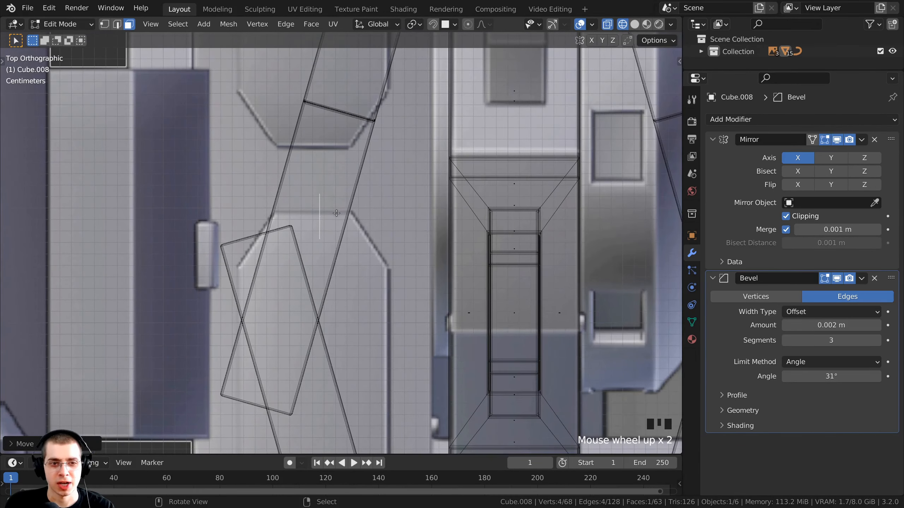
key("s")
left_click(341, 217)
key("g")
left_click(337, 222)
key("g")
left_click(340, 236)
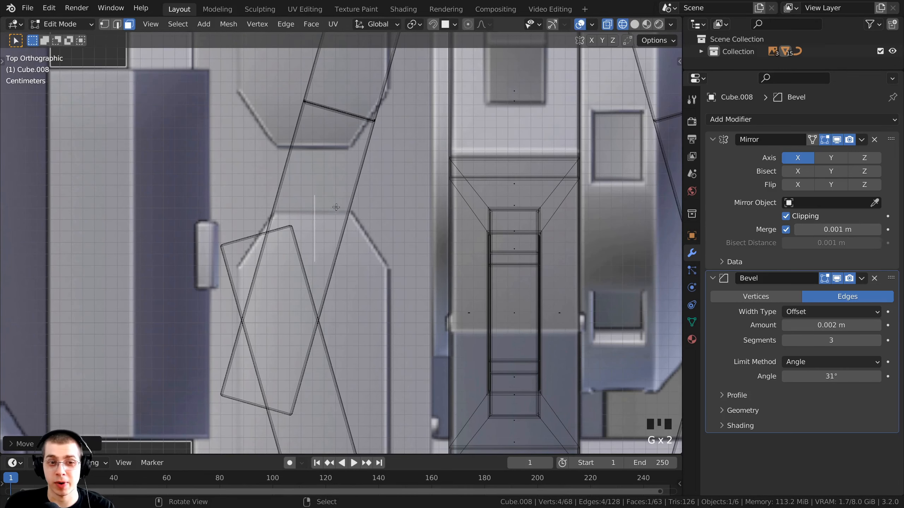
scroll(332, 224, "down", 1)
middle_click_drag(332, 224, 268, 245, "shift")
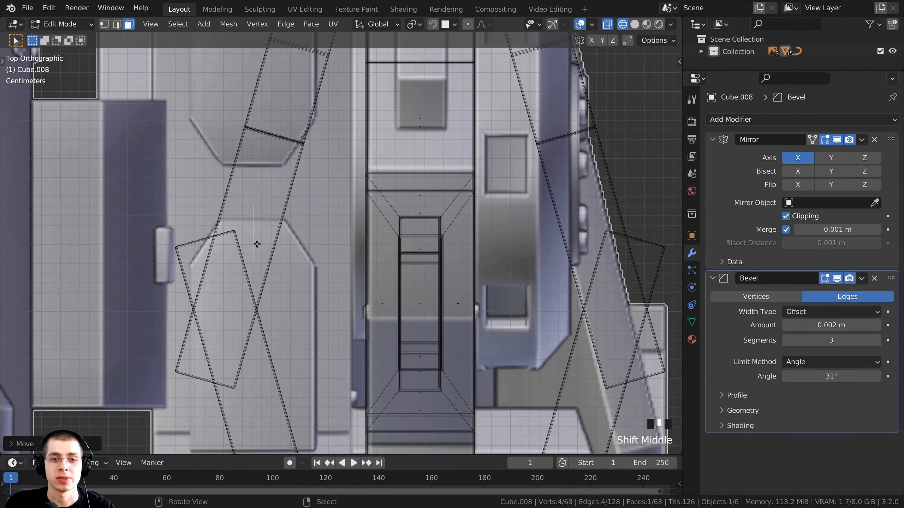
- Extrude the upright face about 0.35 m along its normal into a block between the leg's armor panels and check it in solid shading
key("e")
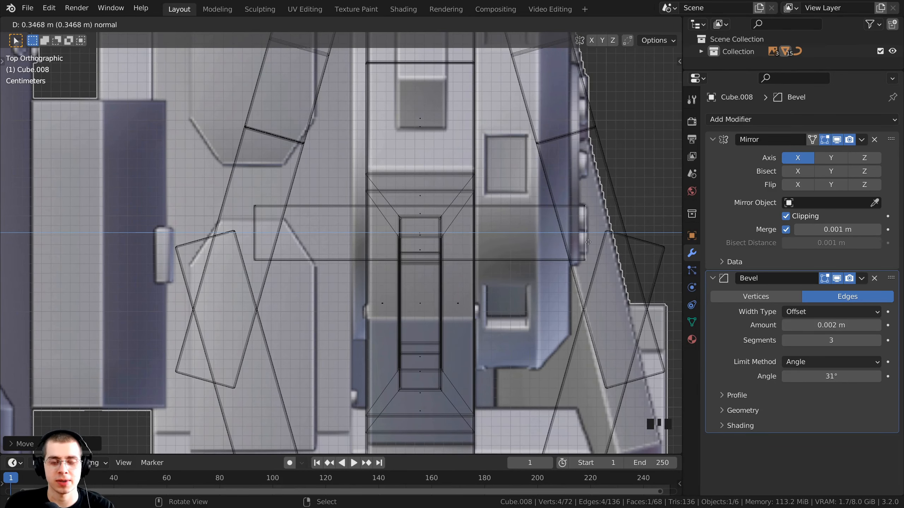
left_click(588, 242)
key("z")
left_click(322, 249)
mouse_move(327, 250)
middle_mouse_down()
mouse_move(416, 253)
mouse_move(338, 198)
mouse_move(406, 213)
middle_mouse_up()
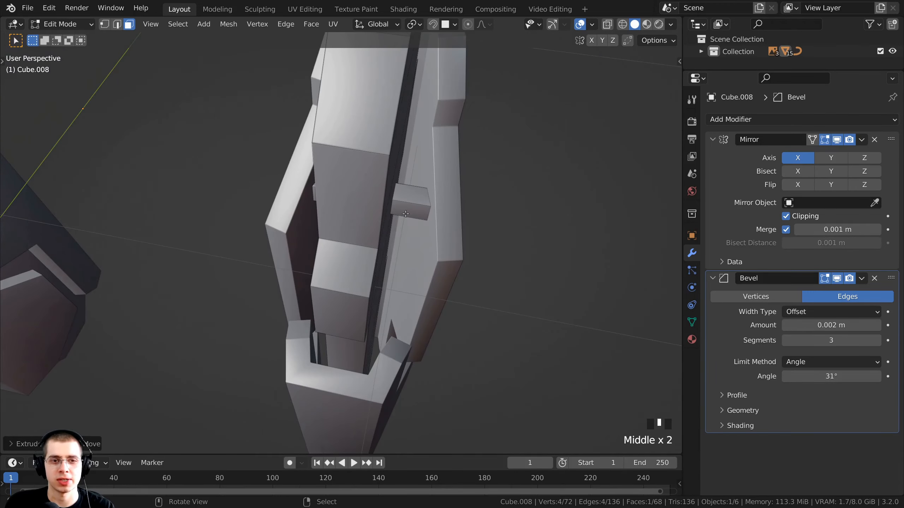
middle_click_drag(446, 186, 371, 171)
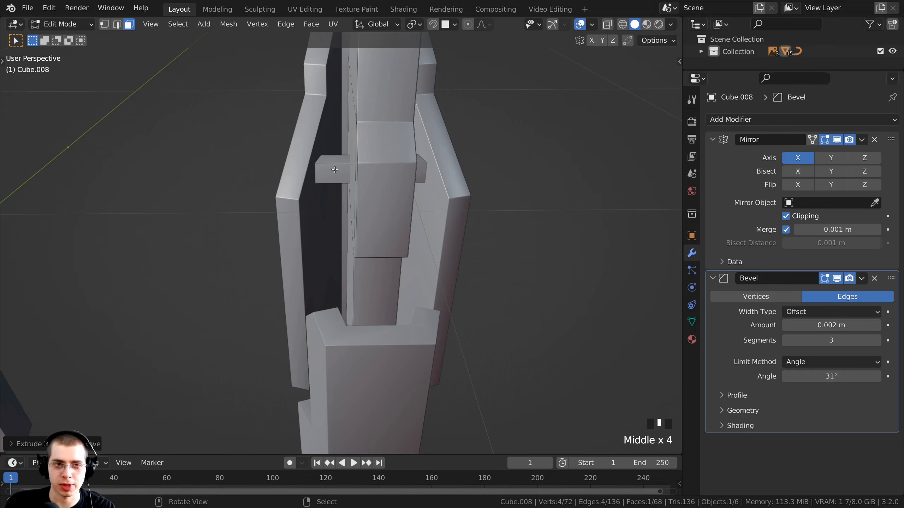
- Select the whole linked connector block and raise it slightly along the Z axis, by about 0.007 m
key("l")
middle_click_drag(335, 169, 362, 201, "shift")
scroll(336, 194, "up", 2)
scroll(362, 201, "up", 3)
key("g")
key("z")
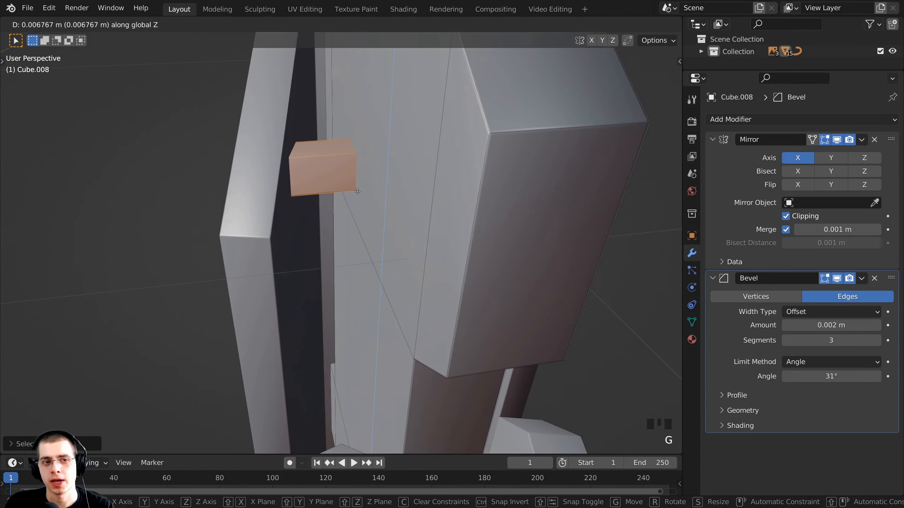
left_click(358, 190)
scroll(358, 190, "down", 3)
middle_click_drag(358, 189, 358, 219)
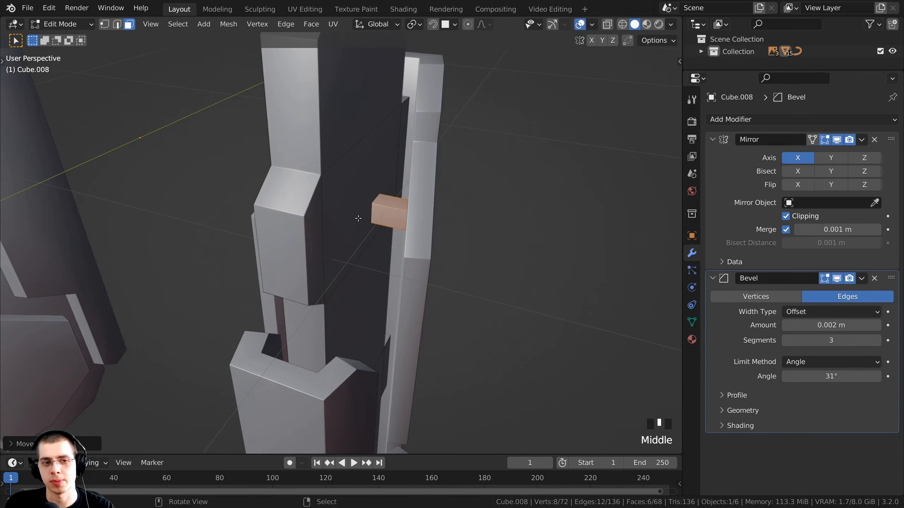
- In the right side view in wireframe, duplicate the connector block straight down the Z axis to the rear armor panel's slanted bend
key("KP_3")
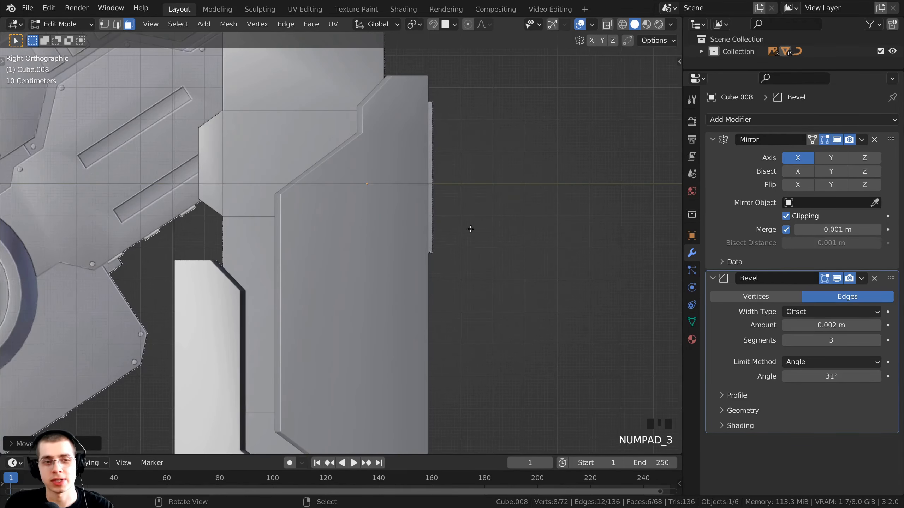
scroll(470, 228, "up", 3, "shift")
key("z")
left_click(286, 184)
middle_click_drag(286, 183, 349, 99, "shift")
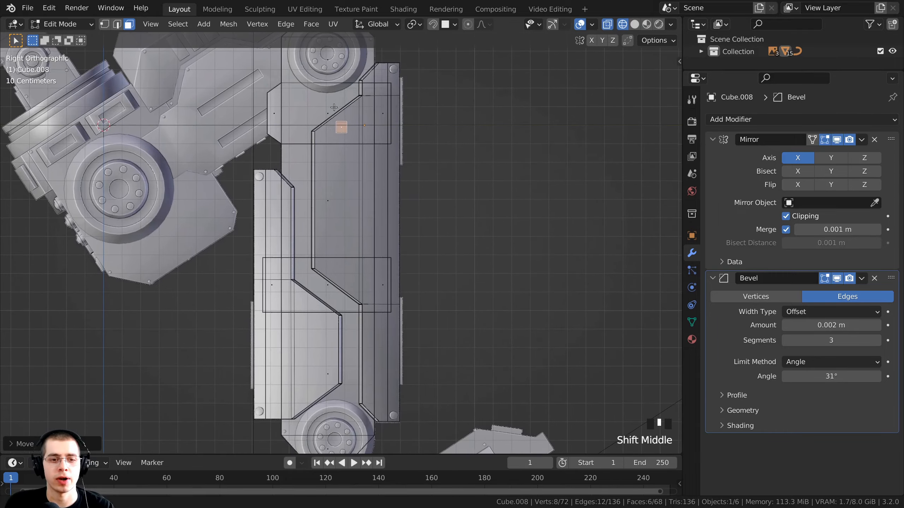
scroll(349, 99, "up", 2)
key("shift+d")
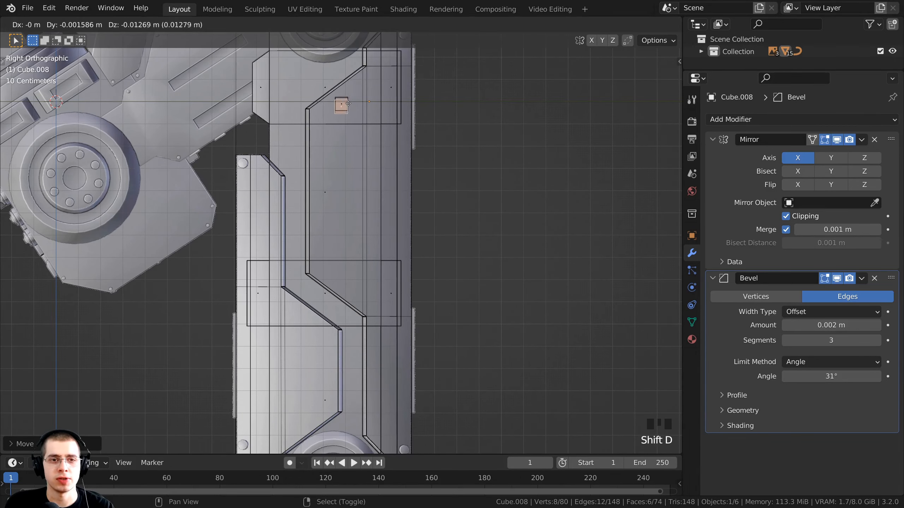
key("z")
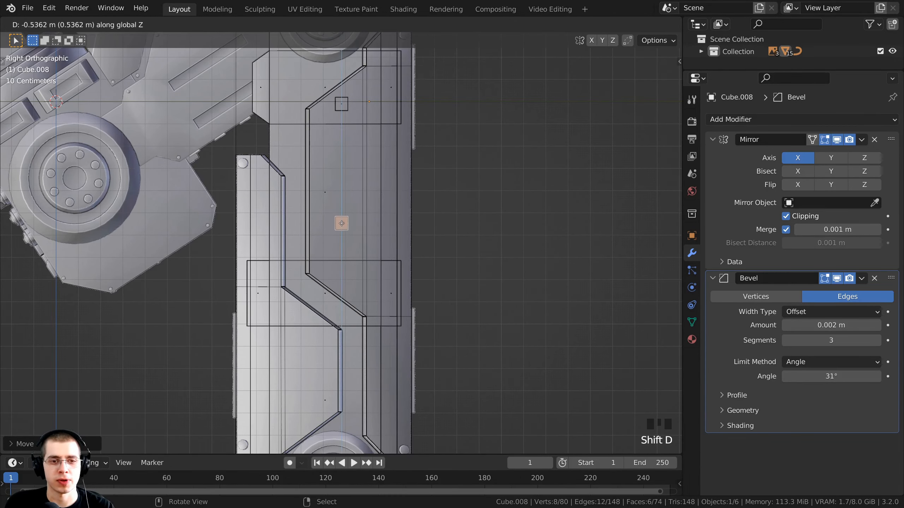
left_click(354, 272)
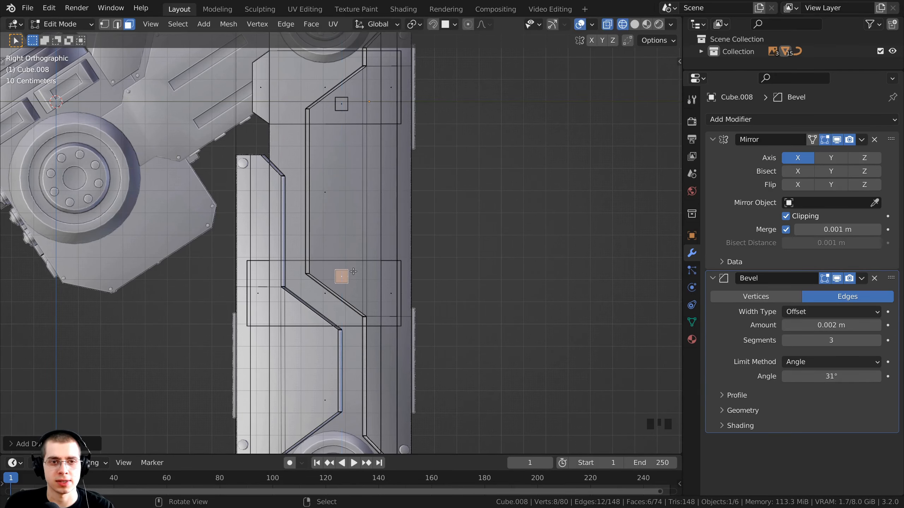
- Duplicate the block again to the rear armor panel's lower end and fine-tune its position just above the bottom chamfer
middle_click_drag(227, 340, 199, 240, "shift")
scroll(198, 240, "up", 2)
key("shift+d")
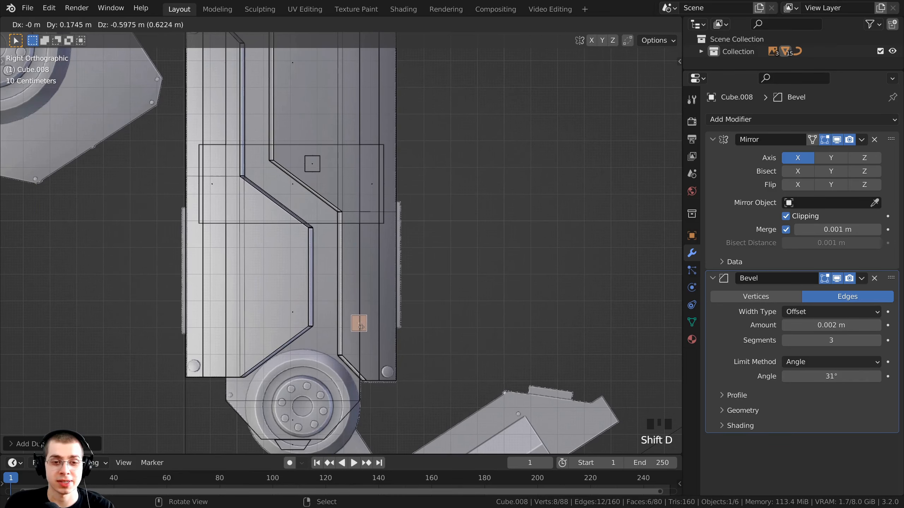
left_click(354, 348)
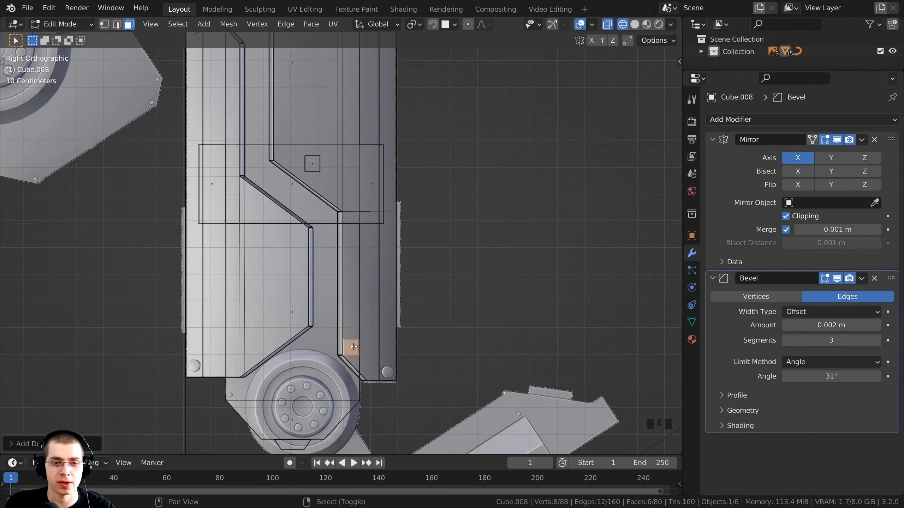
scroll(353, 347, "up", 3)
key("g")
left_click(336, 242)
scroll(336, 242, "down", 3)
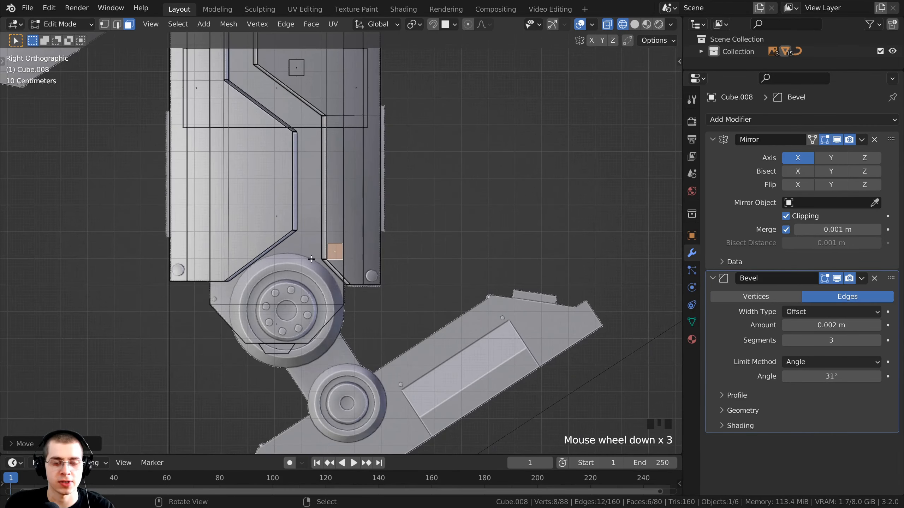
- In solid shading, scale down the lowest connector block and reposition it between the leg body and the armor
key("z")
left_click(391, 259)
mouse_move(405, 257)
middle_mouse_down()
mouse_move(464, 261)
mouse_move(498, 235)
mouse_move(512, 207)
mouse_move(484, 198)
mouse_move(428, 215)
mouse_move(447, 206)
mouse_move(439, 211)
mouse_move(458, 219)
mouse_move(340, 256)
mouse_move(333, 227)
mouse_move(374, 244)
mouse_move(287, 173)
mouse_move(280, 251)
middle_mouse_up()
key("s")
left_click(484, 219)
key("g")
left_click(338, 231)
scroll(343, 223, "down", 1)
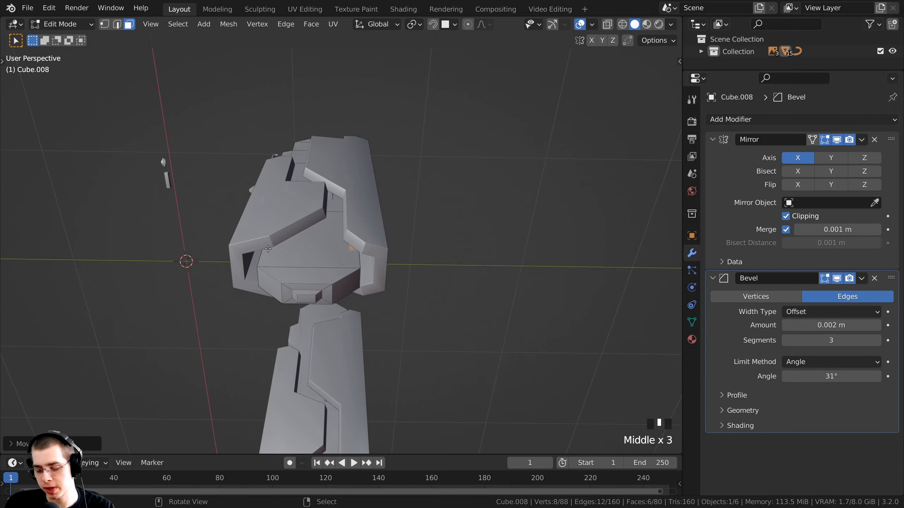
- In the right side view, duplicate the small lower block along the Y axis onto the front armor panel's lower end
key("KP_3")
middle_click_drag(391, 214, 398, 207, "shift")
scroll(427, 211, "up", 2)
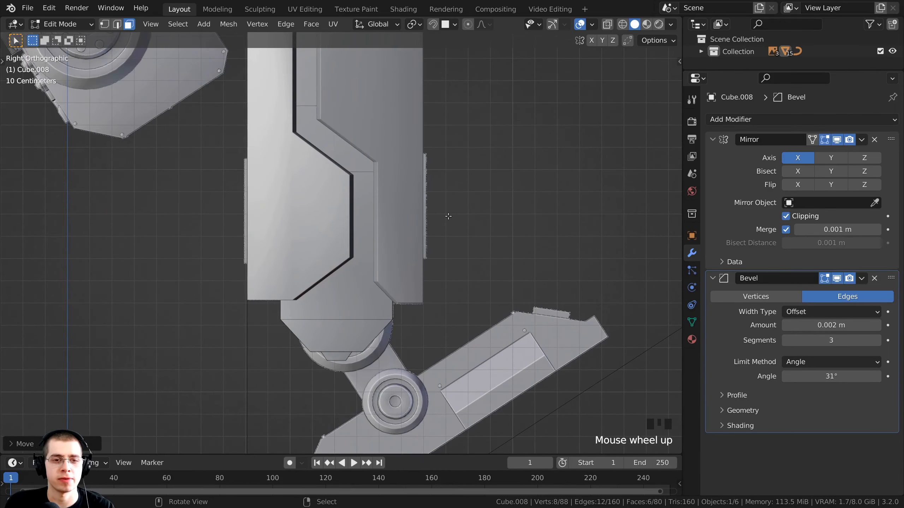
key("z")
left_click(264, 205)
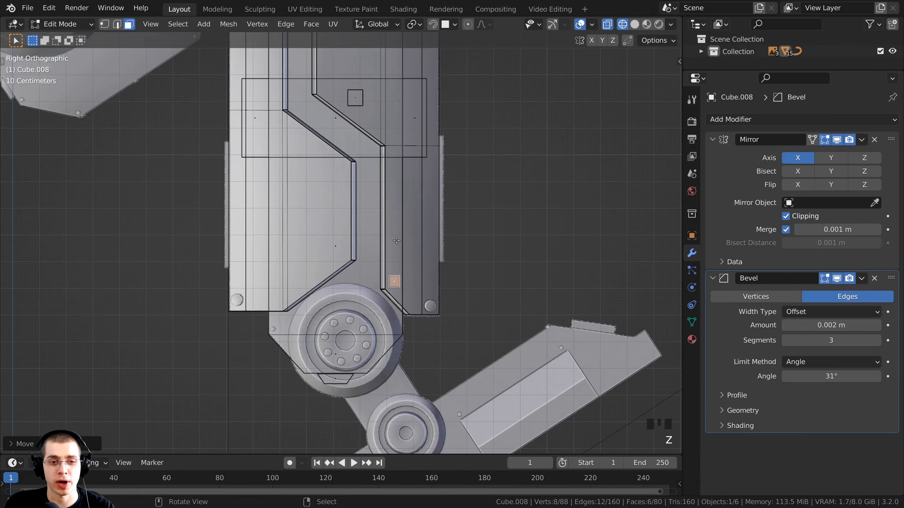
middle_click_drag(403, 259, 406, 278, "shift")
scroll(409, 306, "up", 1)
key("shift+d")
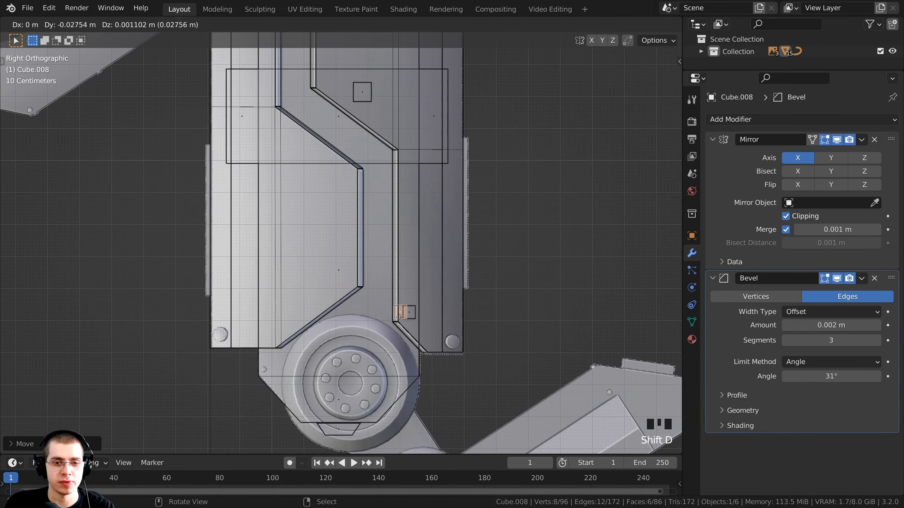
key("y")
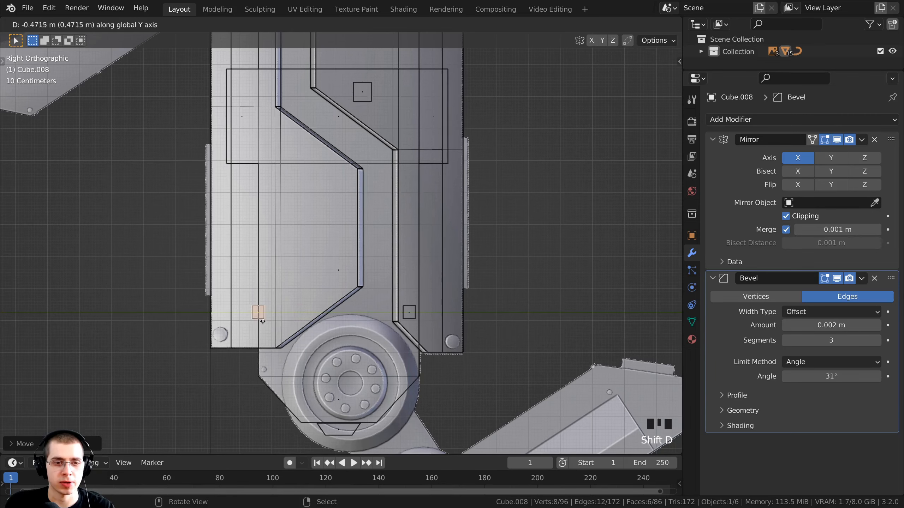
left_click(291, 324)
- Scale the front panel's lower block up by about 1.19 so it reaches toward the armor, viewed in solid shading
key("z")
left_click(460, 327)
mouse_move(460, 327)
middle_mouse_down()
mouse_move(318, 237)
mouse_move(370, 278)
middle_mouse_up()
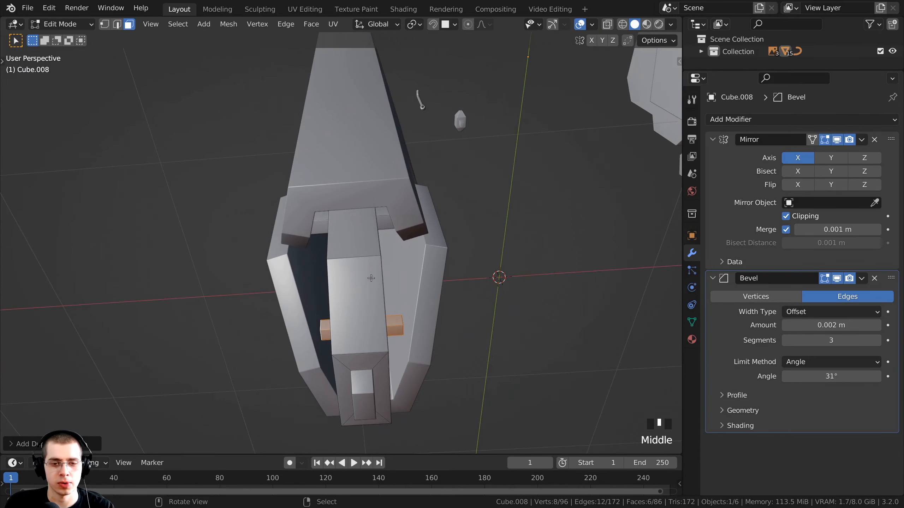
key("s")
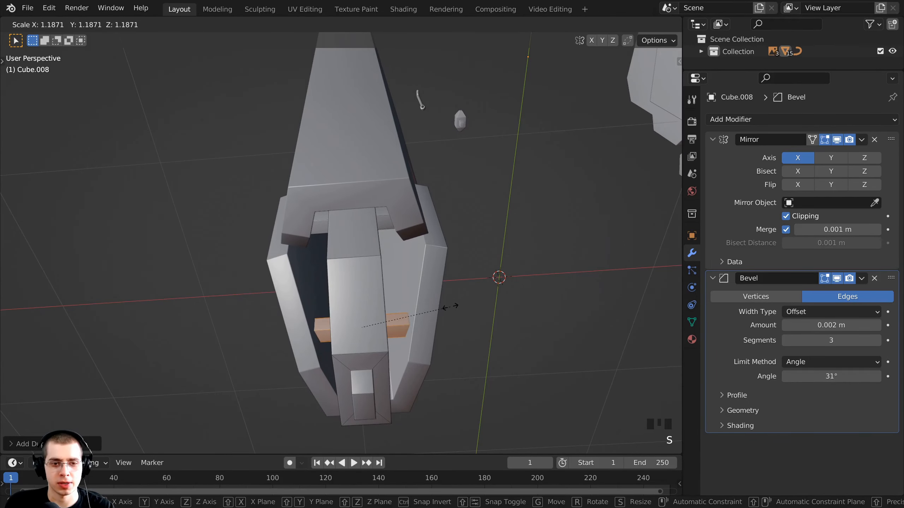
left_click(450, 306)
middle_click_drag(450, 306, 374, 302)
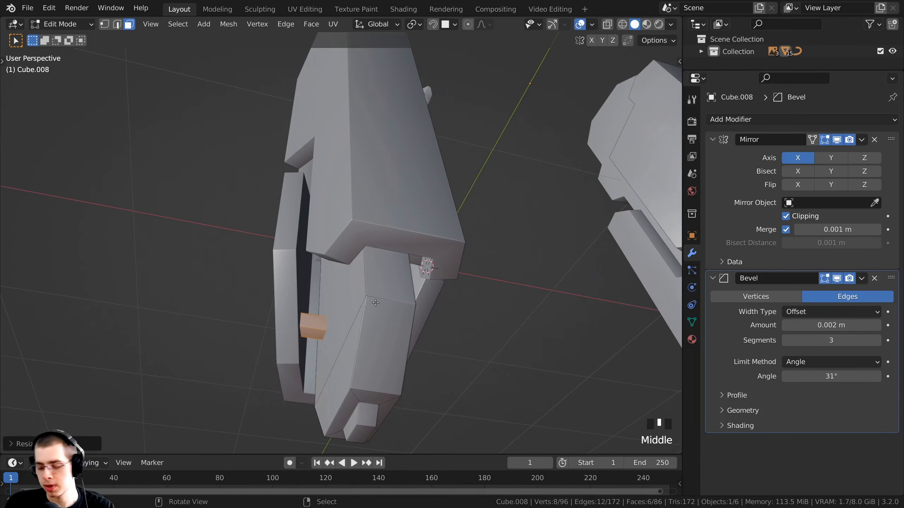
- In the right side wireframe view, duplicate the front block upward into the wide middle of the front panel's lower section
key("KP_3")
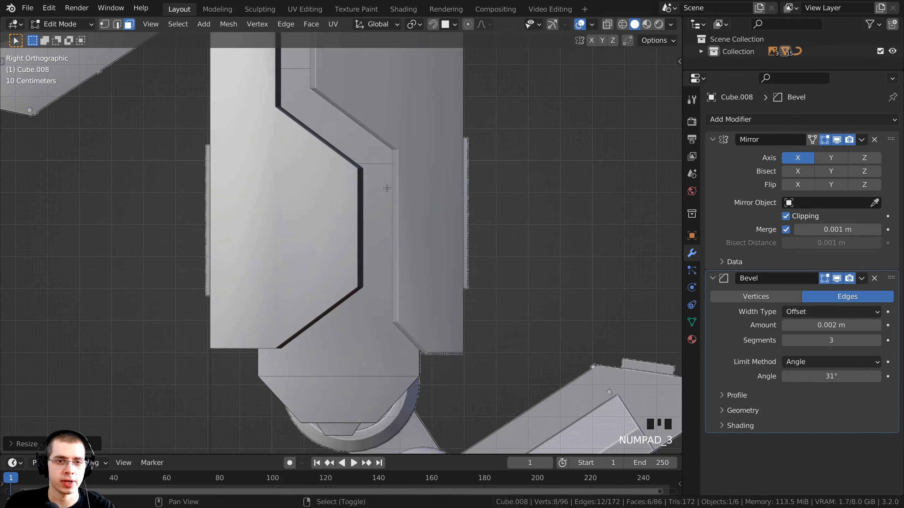
middle_click_drag(401, 187, 434, 271, "shift")
key("z")
left_click(310, 274)
middle_click_drag(330, 286, 335, 269, "shift")
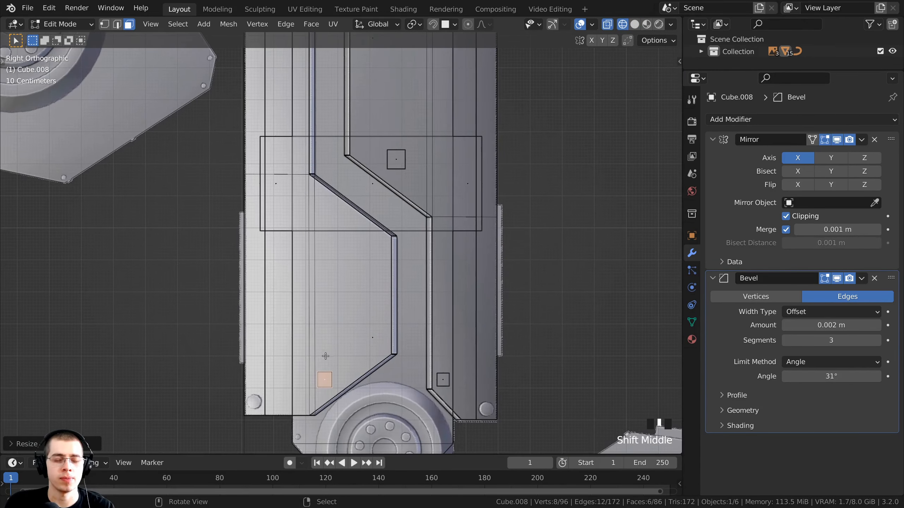
scroll(338, 356, "down", 3)
scroll(343, 337, "up", 2)
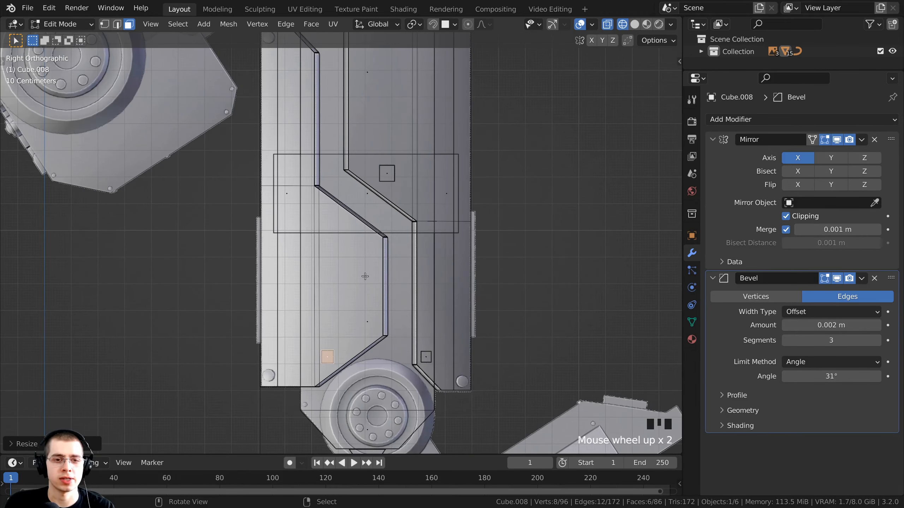
scroll(361, 264, "down", 2)
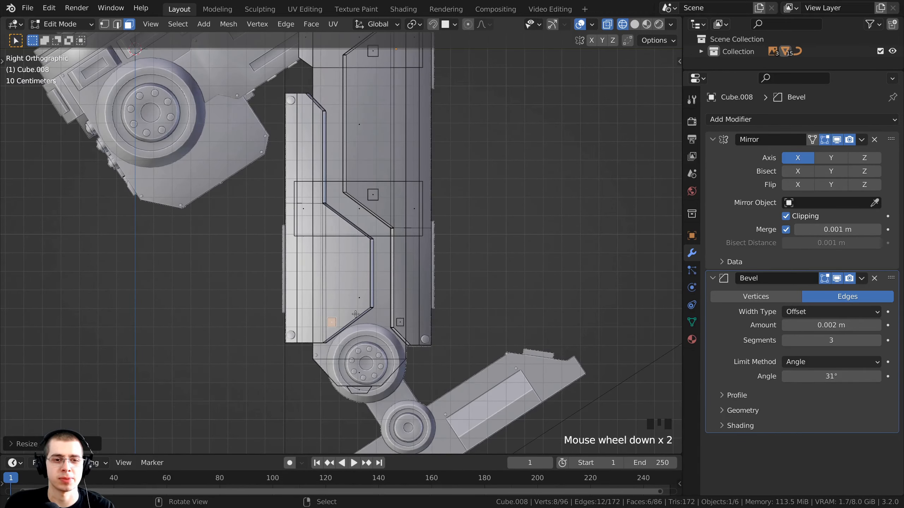
scroll(356, 314, "up", 4)
key("shift+d")
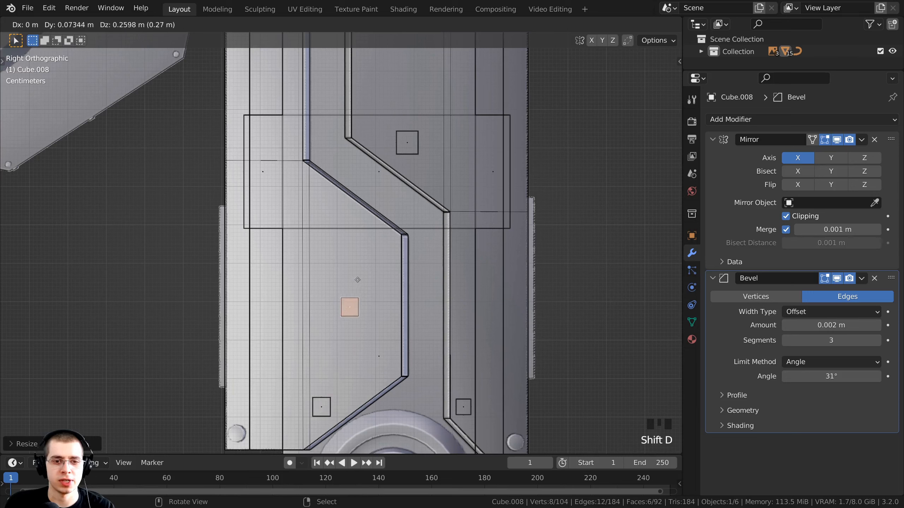
left_click(383, 276)
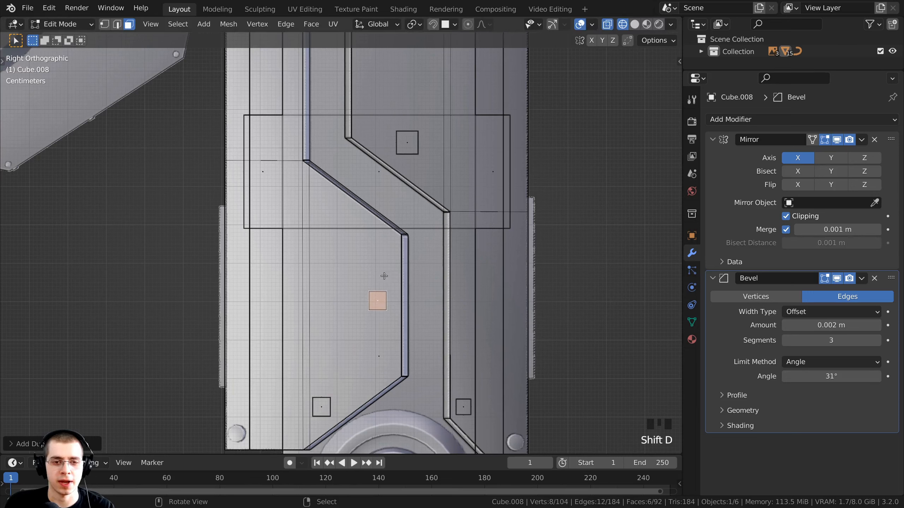
- In solid shading, enlarge the new middle block so its ends extend toward both side armor plates
key("z")
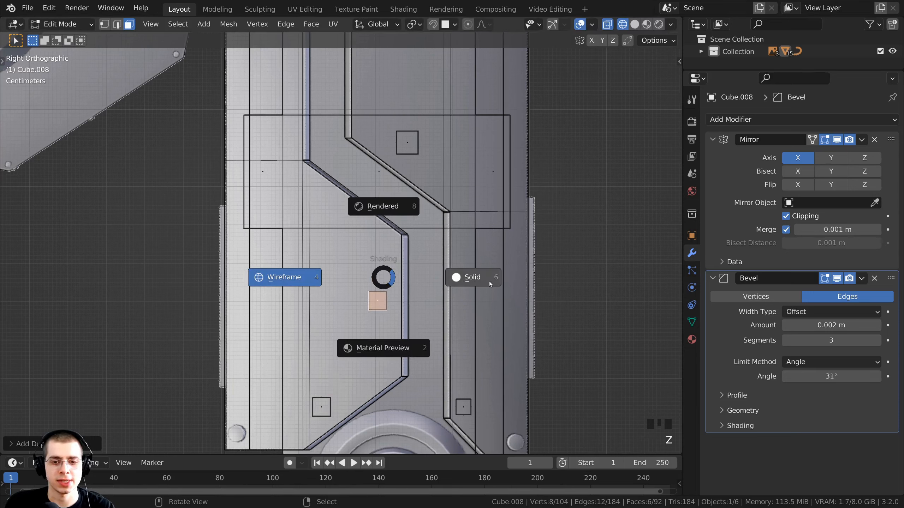
left_click(492, 281)
mouse_move(492, 282)
middle_mouse_down()
mouse_move(389, 245)
mouse_move(402, 210)
middle_mouse_up()
key("s")
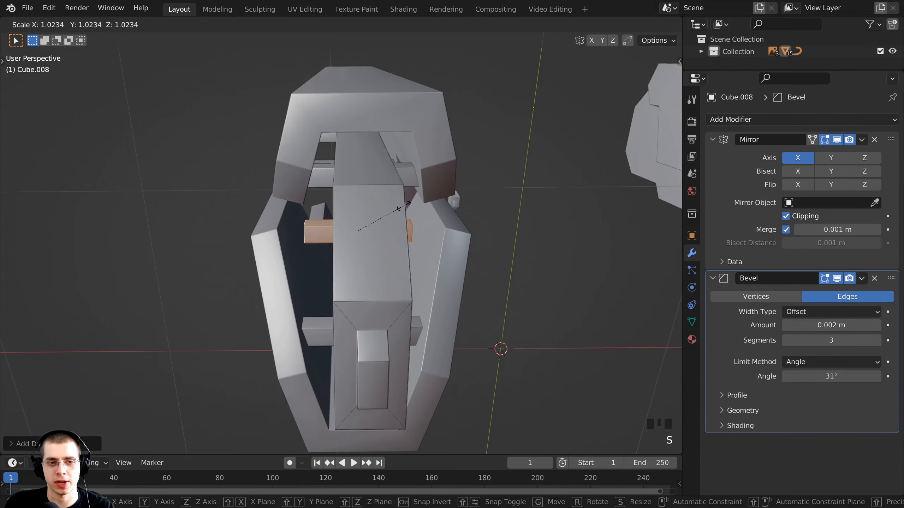
left_click(419, 208)
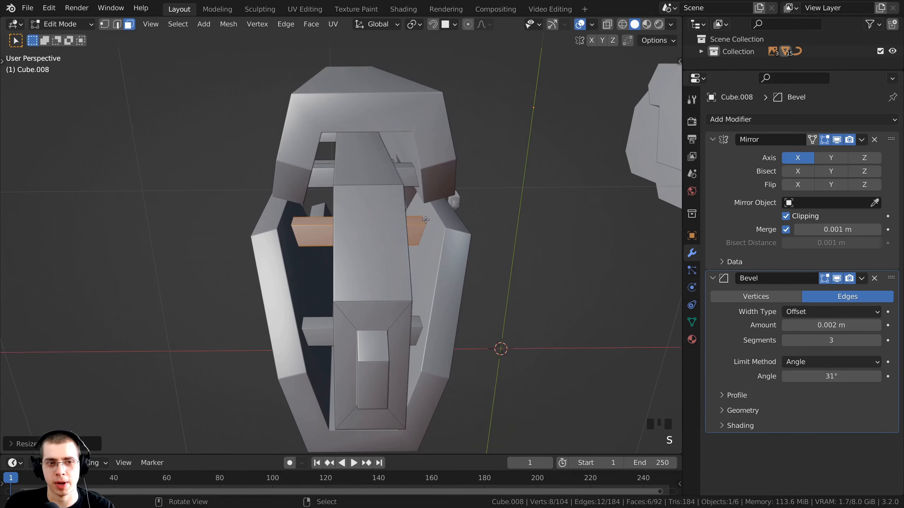
middle_click_drag(323, 247, 358, 254)
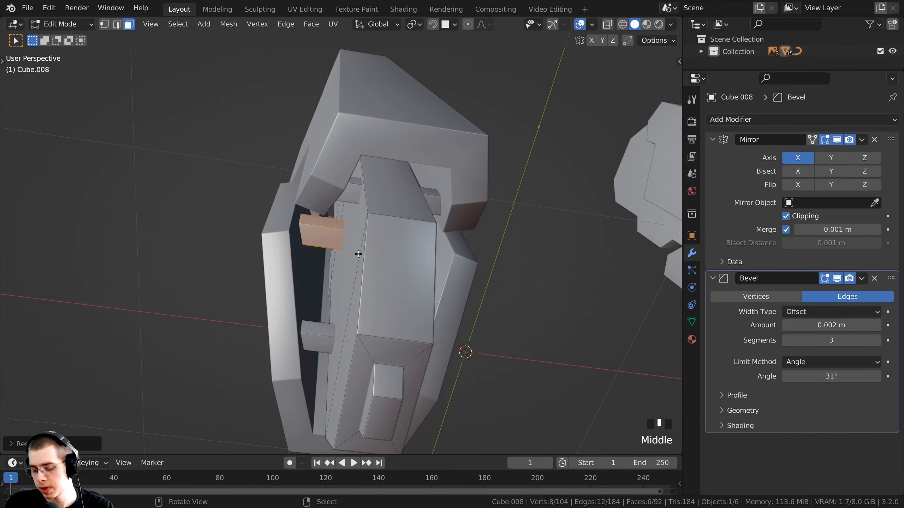
- In the right side wireframe view, duplicate the middle block upward onto the front panel's narrow upper end
key("KP_5")
key("KP_3")
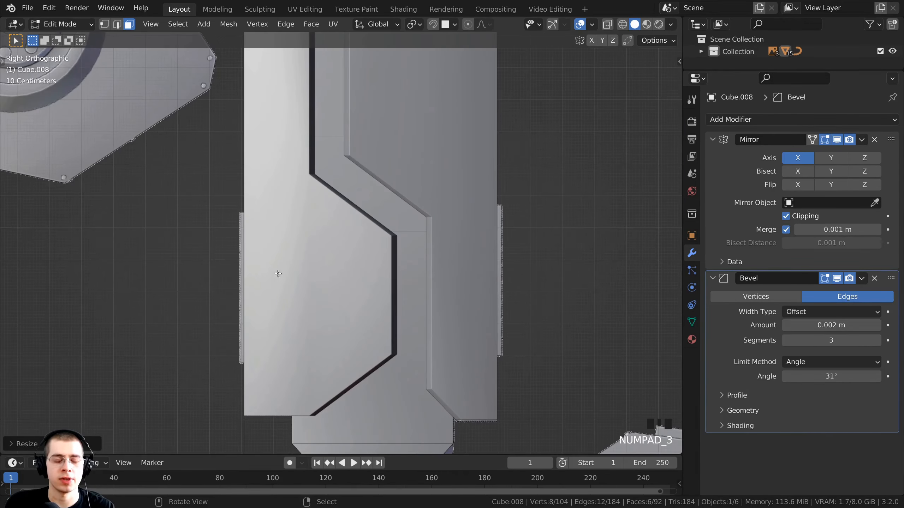
key("z")
left_click(305, 233)
scroll(326, 238, "down", 1)
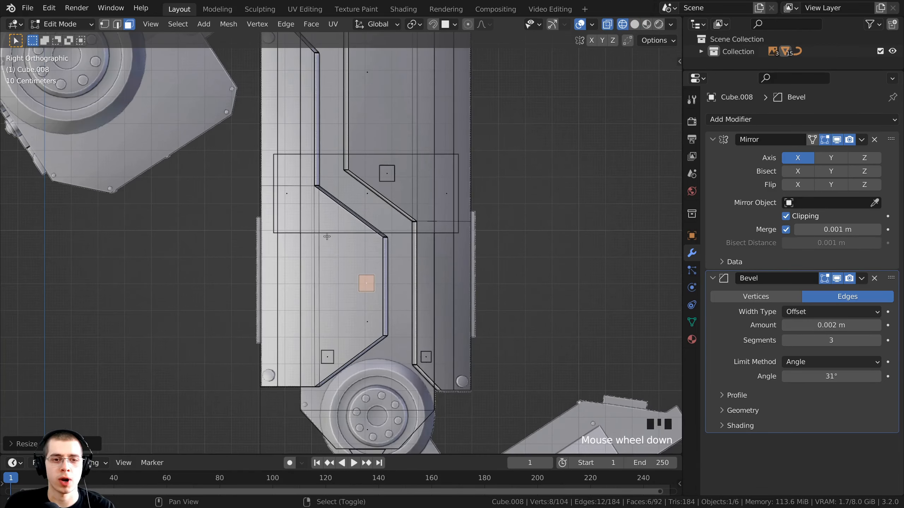
middle_click_drag(326, 238, 357, 321, "shift")
middle_click_drag(409, 354, 412, 363, "shift")
key("shift+d")
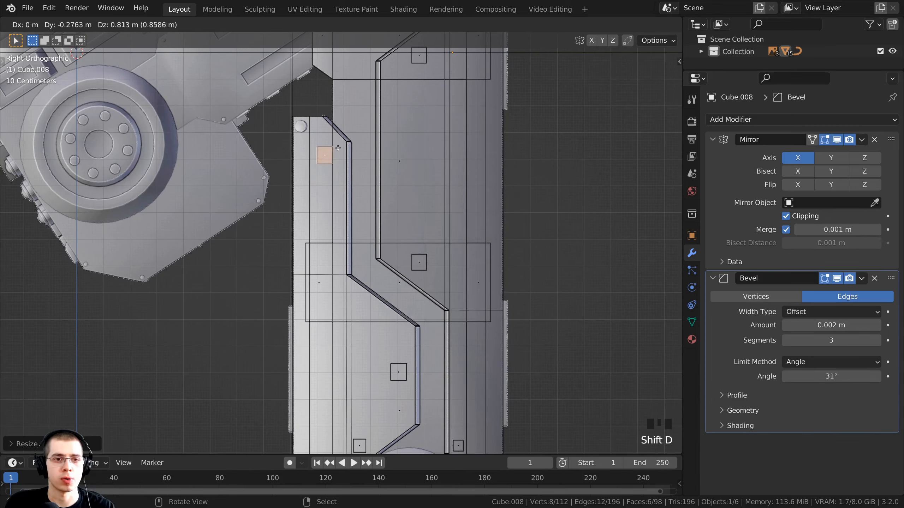
left_click(337, 137)
- Scale the upper block down slightly and position it just inside the front panel's upper beveled corner
middle_click_drag(337, 137, 343, 146, "shift")
scroll(343, 144, "up", 3)
key("g")
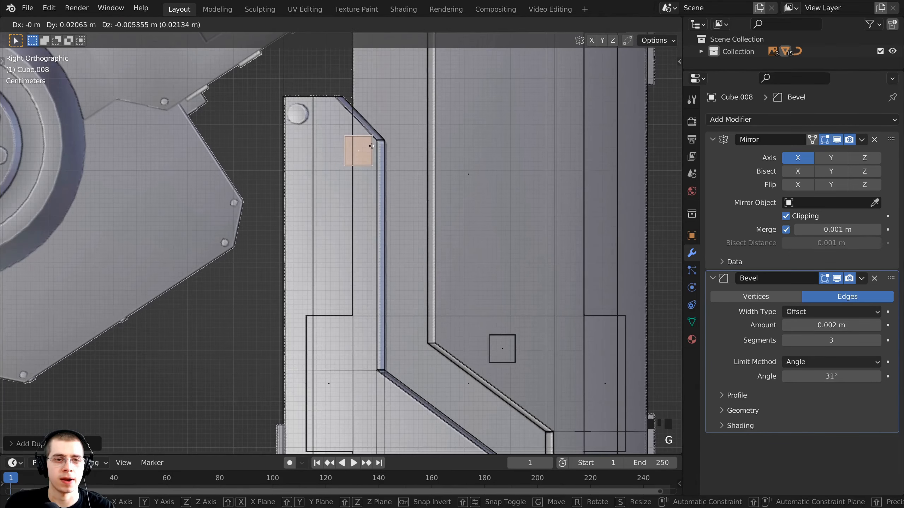
left_click(359, 147)
key("s")
left_click(402, 145)
key("g")
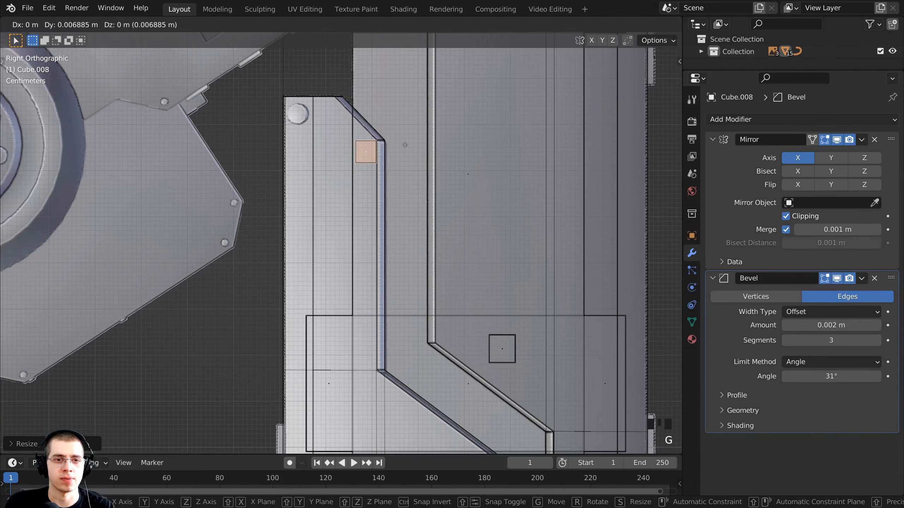
left_click(406, 146)
- In solid shading, resize the upper block and stretch it along the X axis toward both side armor plates
mouse_move(406, 145)
middle_mouse_down()
mouse_move(428, 220)
mouse_move(475, 260)
middle_mouse_up()
key("z")
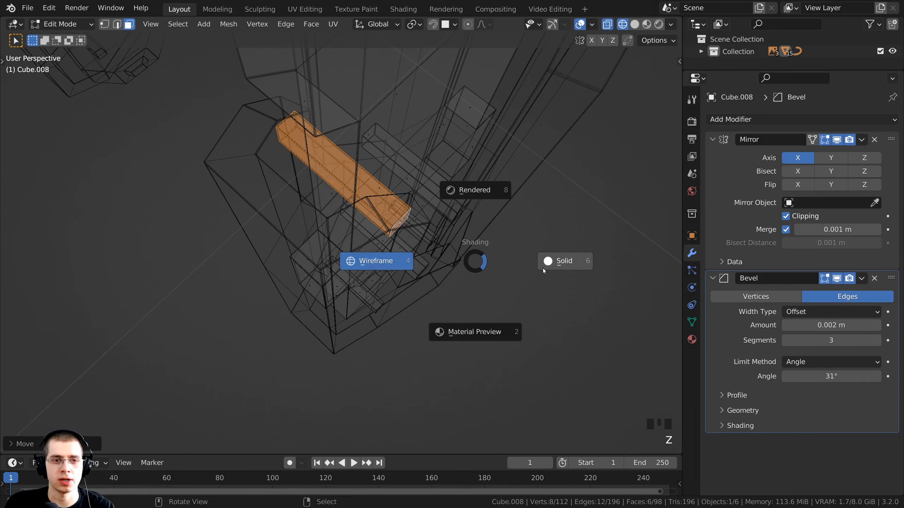
left_click(577, 271)
key("s")
left_click(449, 230)
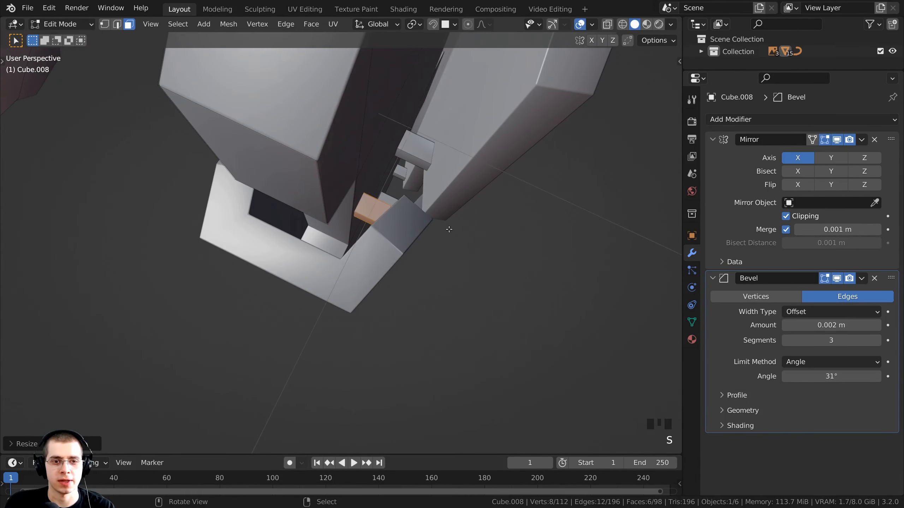
middle_click_drag(449, 230, 434, 204)
key("s")
left_click(456, 202)
key("s")
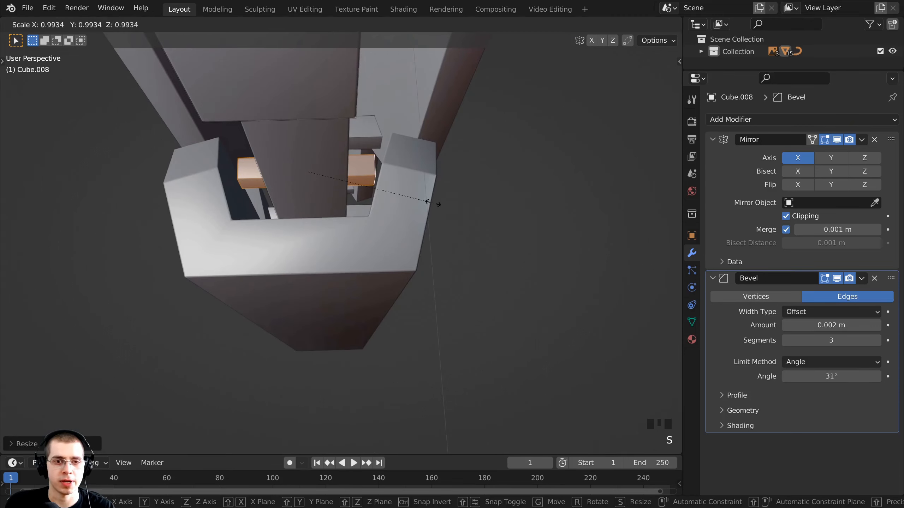
key("x")
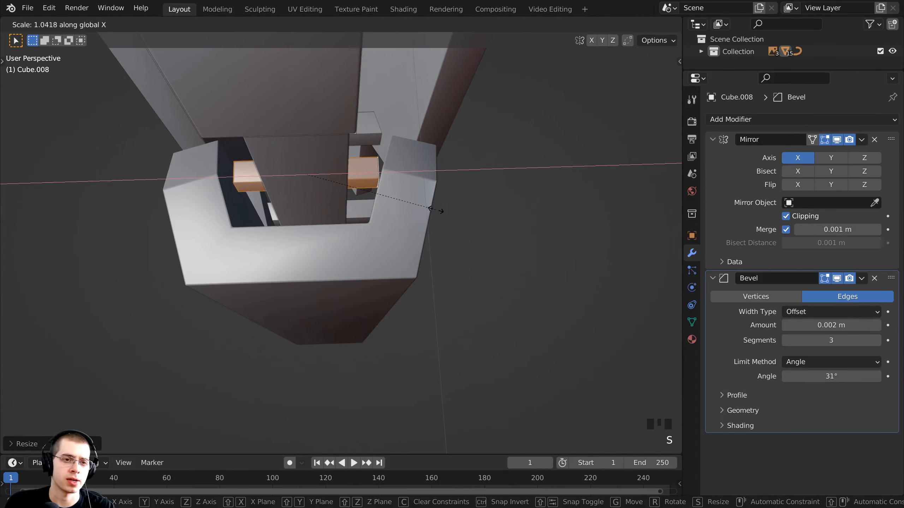
left_click(457, 211)
- Return to Object Mode and save the file
middle_click_drag(460, 210, 391, 208)
key("Tab")
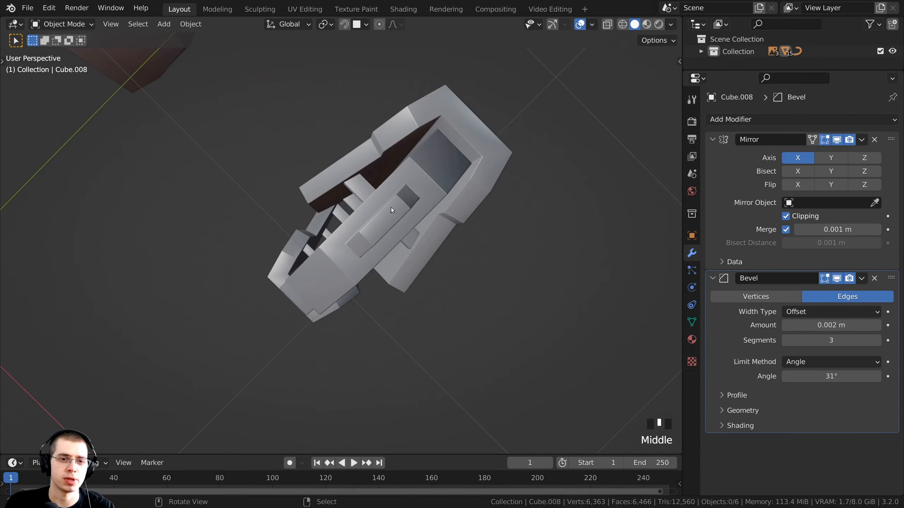
scroll(345, 202, "down", 3)
middle_click_drag(375, 244, 69, 50)
key("ctrl+s")
left_click(48, 25)
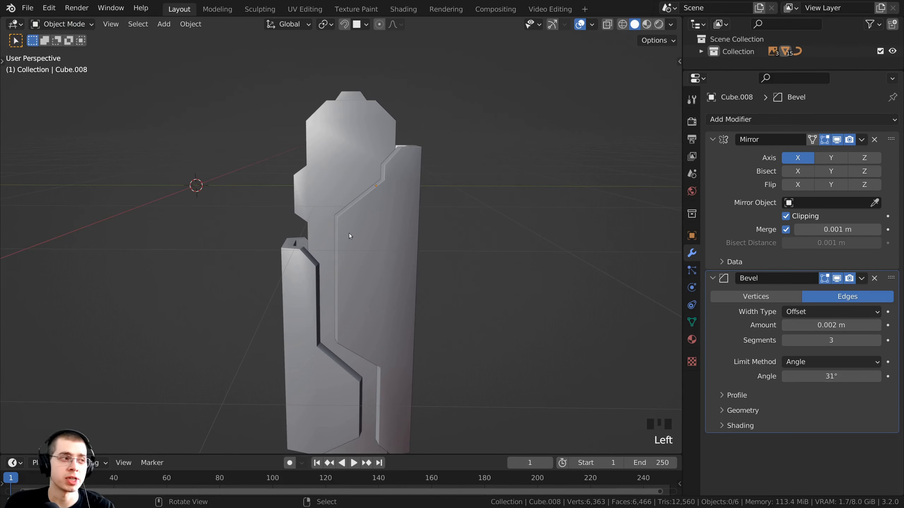
- Reveal all the hidden parts of the mech around the leg
middle_click_drag(347, 235, 380, 264)
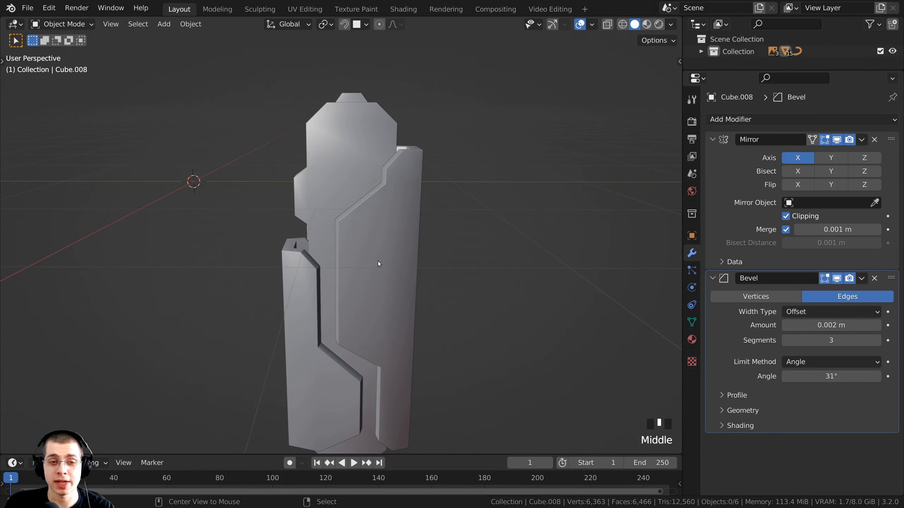
key("alt+h")
middle_click_drag(377, 261, 348, 269, "shift")
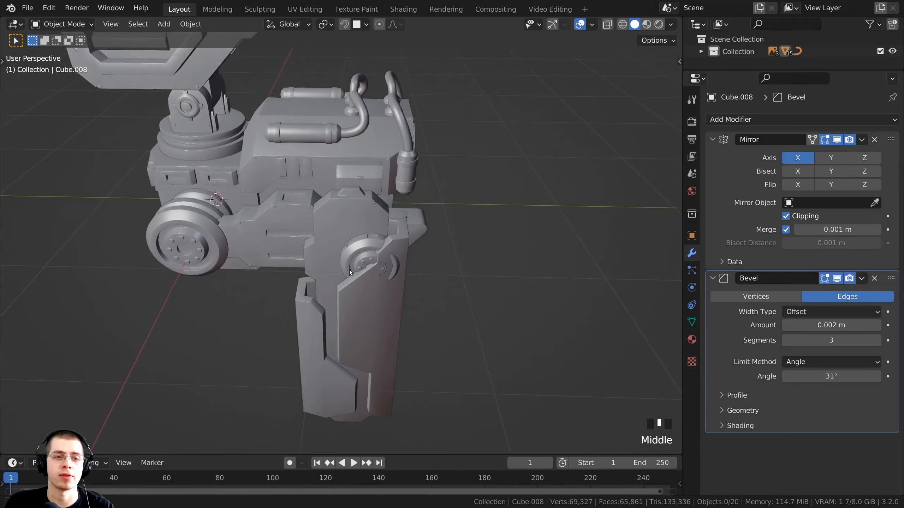
scroll(349, 269, "up", 4)
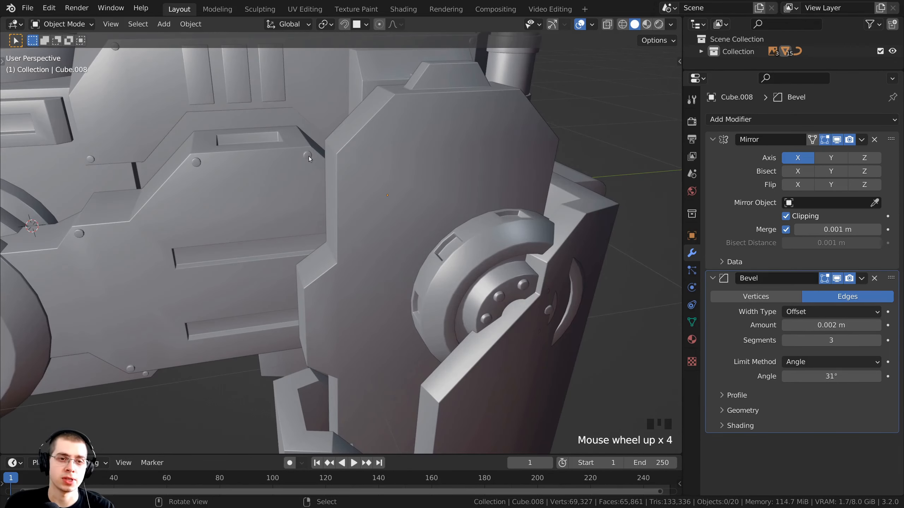
scroll(448, 150, "down", 2)
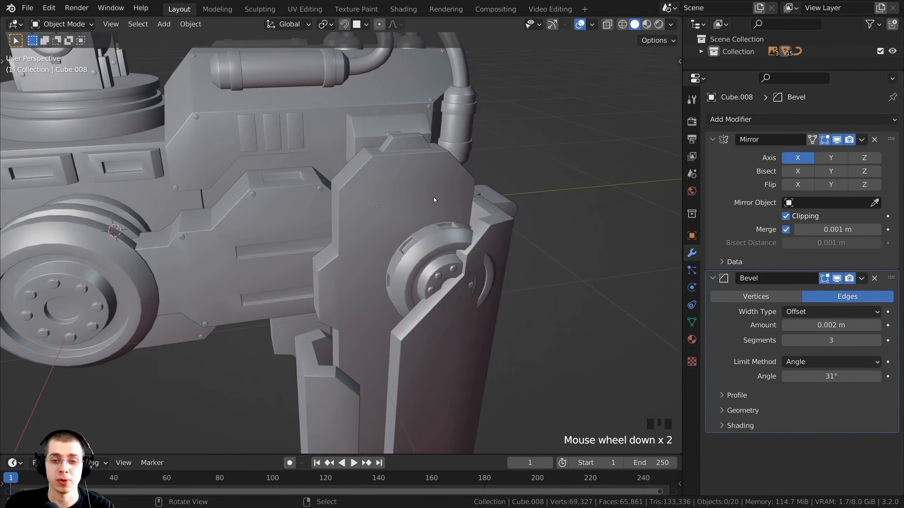
middle_click_drag(433, 197, 331, 187, "shift")
scroll(338, 197, "up", 3)
- In Edit Mode on the mech's side body armor, select the whole upper bolt nearest the leg
right_click(340, 196)
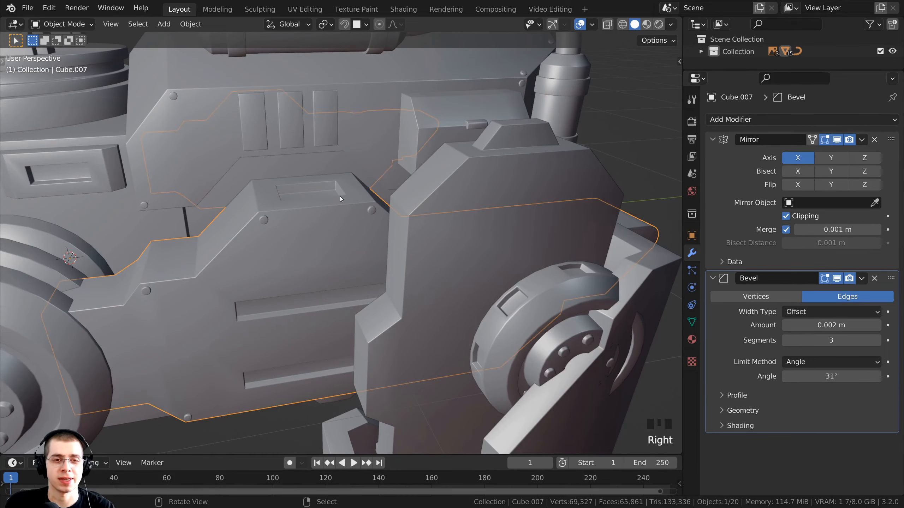
scroll(382, 223, "up", 2)
middle_click_drag(382, 223, 384, 220)
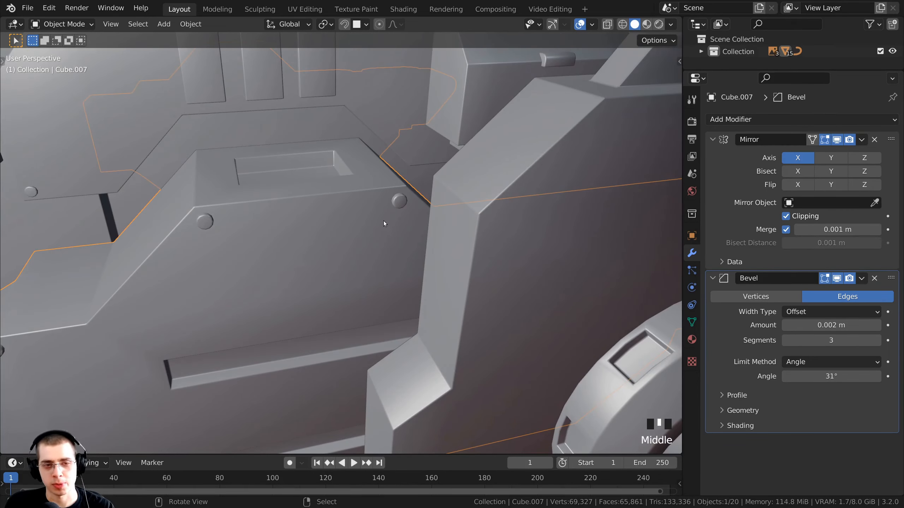
key("Tab")
scroll(385, 220, "down", 2)
key("a")
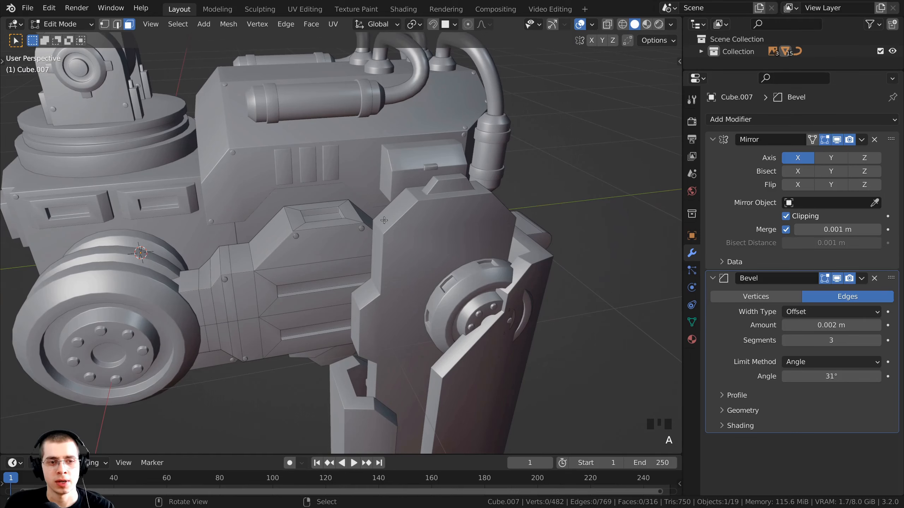
key("a")
key("alt+a")
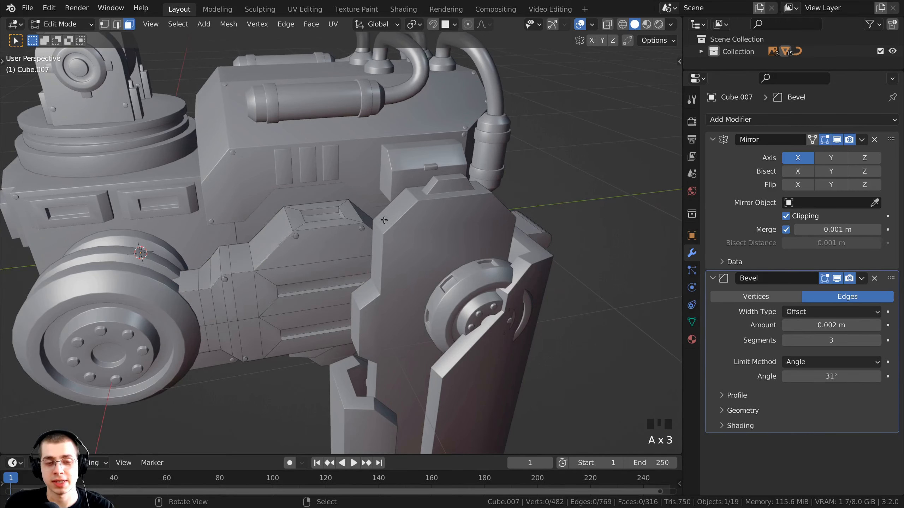
scroll(384, 220, "up", 5)
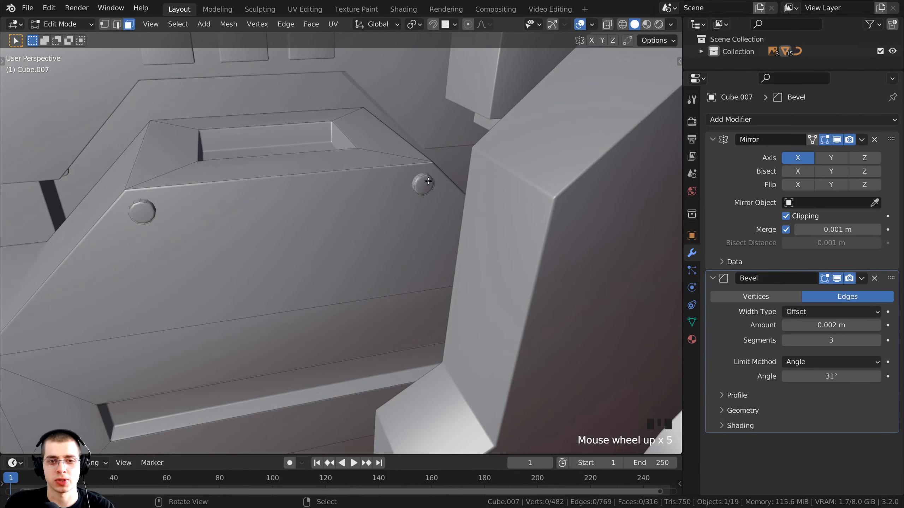
scroll(466, 199, "down", 1)
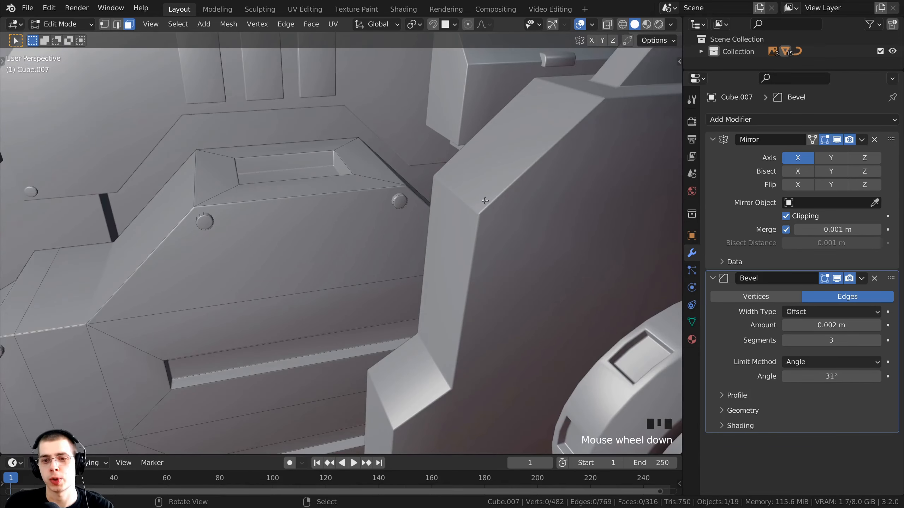
scroll(417, 212, "up", 1)
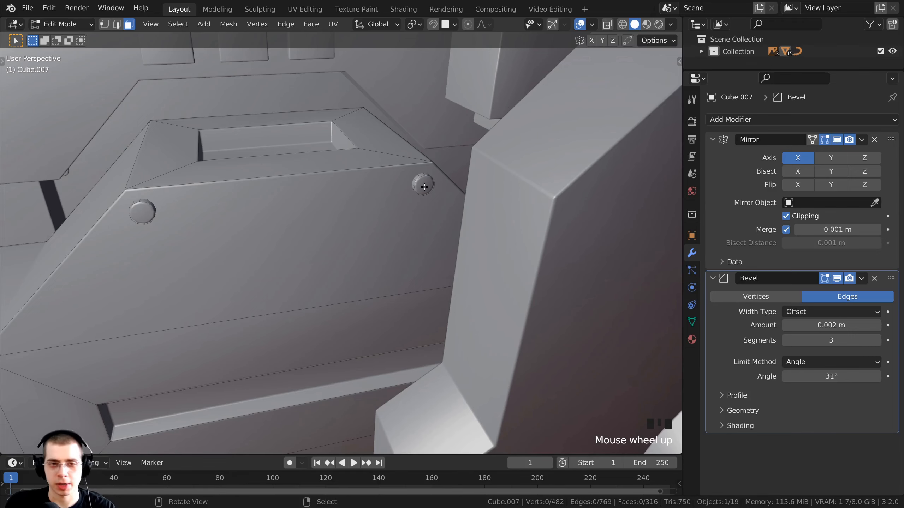
key("l")
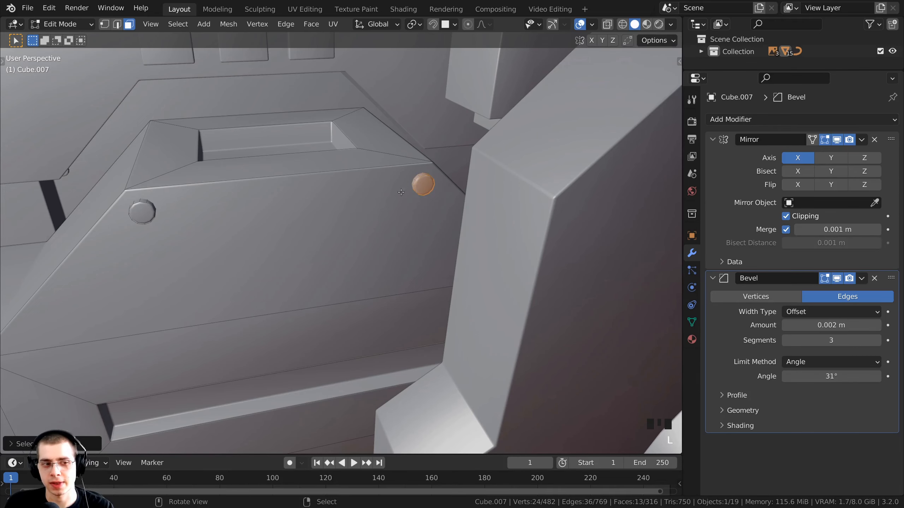
- Duplicate the selected bolt and place the copy in front of the upper leg's outer face
middle_click_drag(401, 192, 389, 193)
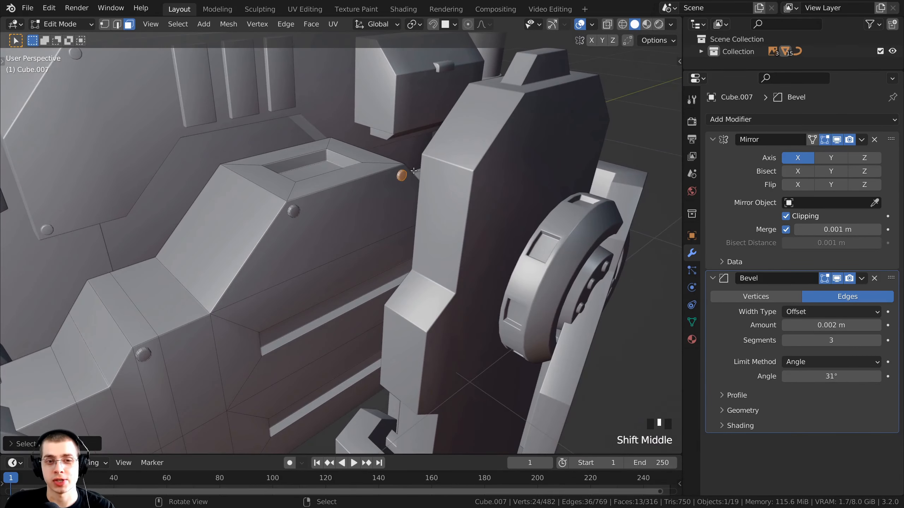
key("shift+d")
left_click(522, 185)
middle_click_drag(521, 185, 434, 205, "shift")
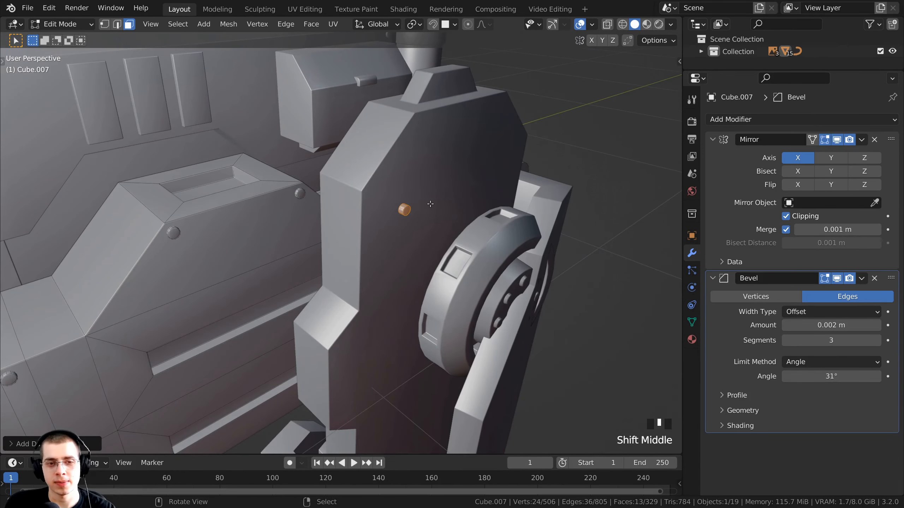
- Separate the duplicated bolt from the side body armor into its own object and return to Object Mode
key("p")
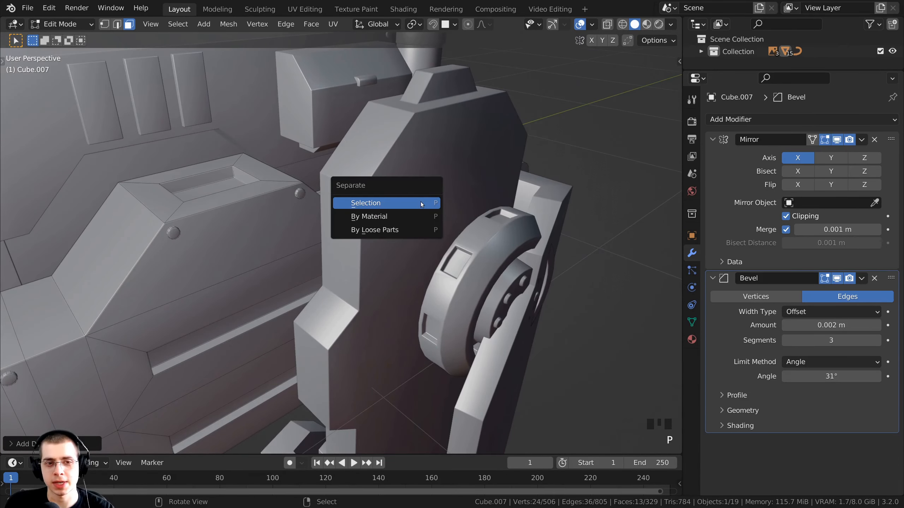
left_click(390, 208)
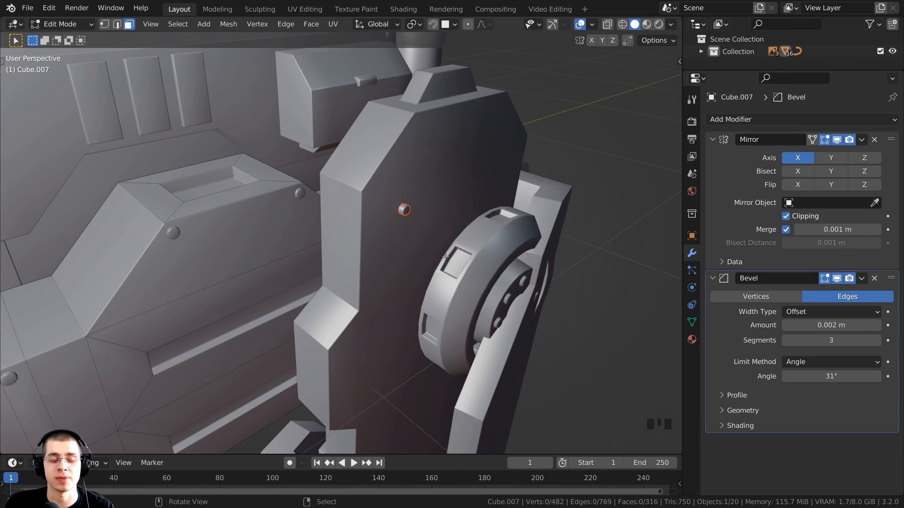
key("Tab")
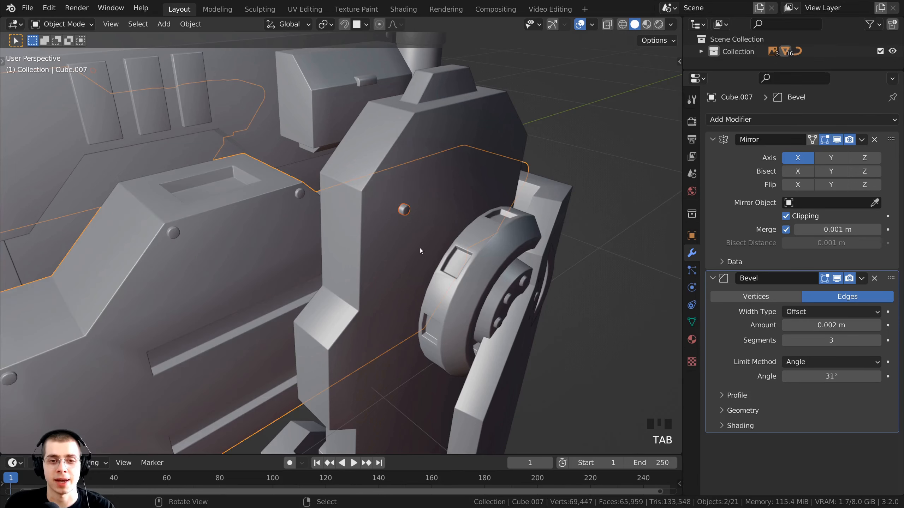
- Join the separated bolt to the central leg body object
right_click(404, 210)
middle_click_drag(404, 210, 381, 239)
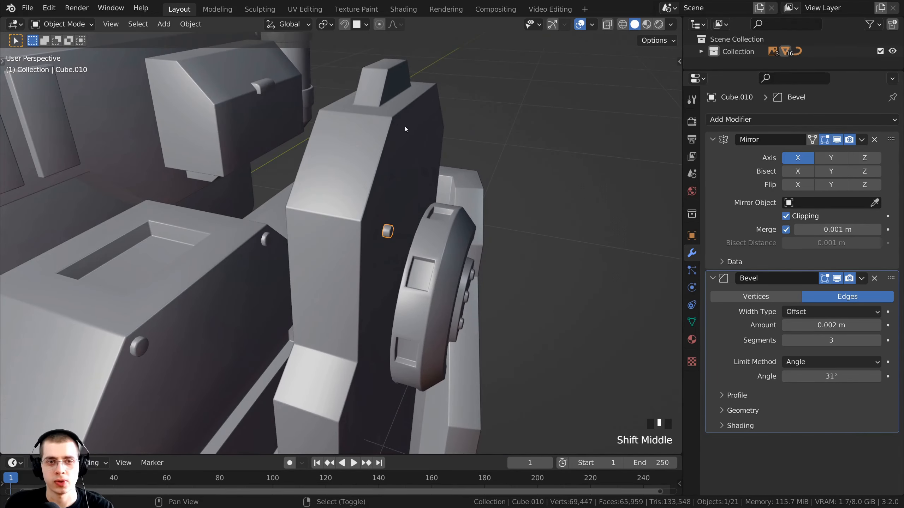
right_click(398, 116, "shift")
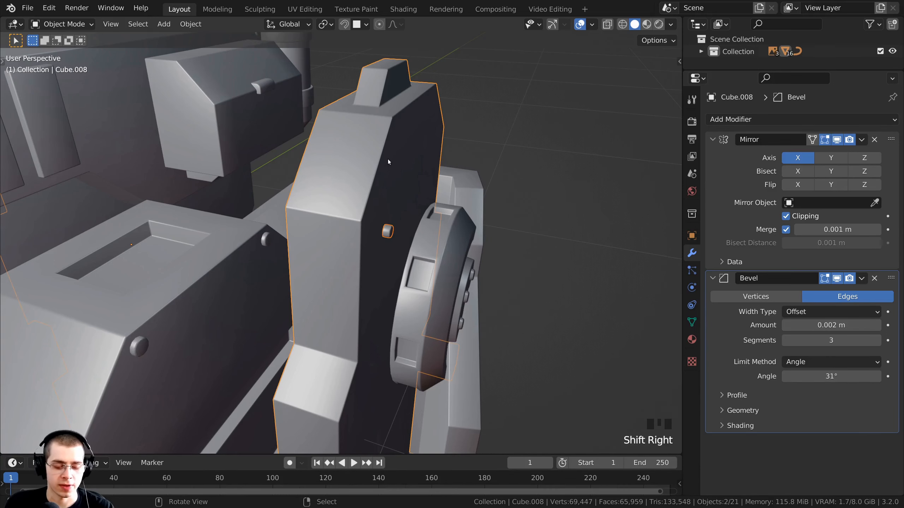
key("ctrl+j")
scroll(340, 178, "up", 2)
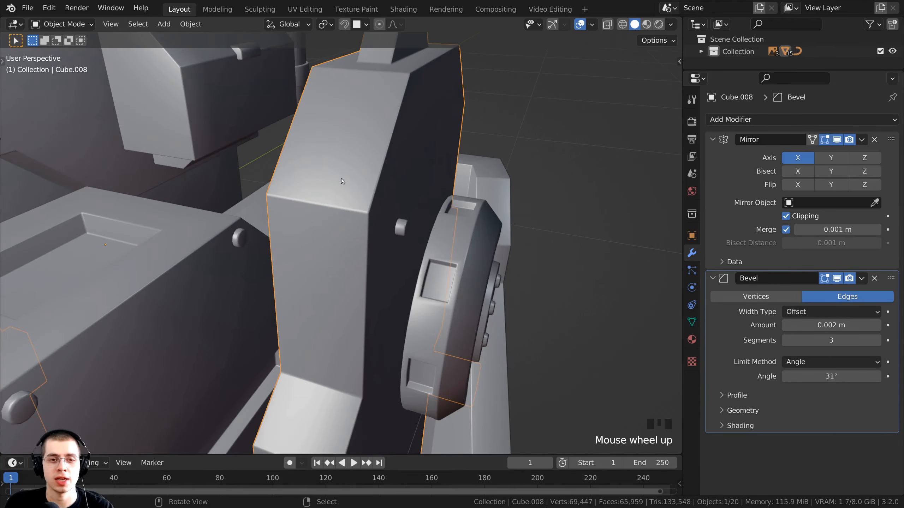
- In Edit Mode on the central leg body, select only the joined bolt's linked geometry
middle_click_drag(341, 178, 313, 249)
key("Tab")
key("a")
scroll(341, 260, "up", 2)
key("a")
scroll(336, 266, "up", 2)
middle_click_drag(313, 249, 287, 230)
scroll(291, 219, "up", 1)
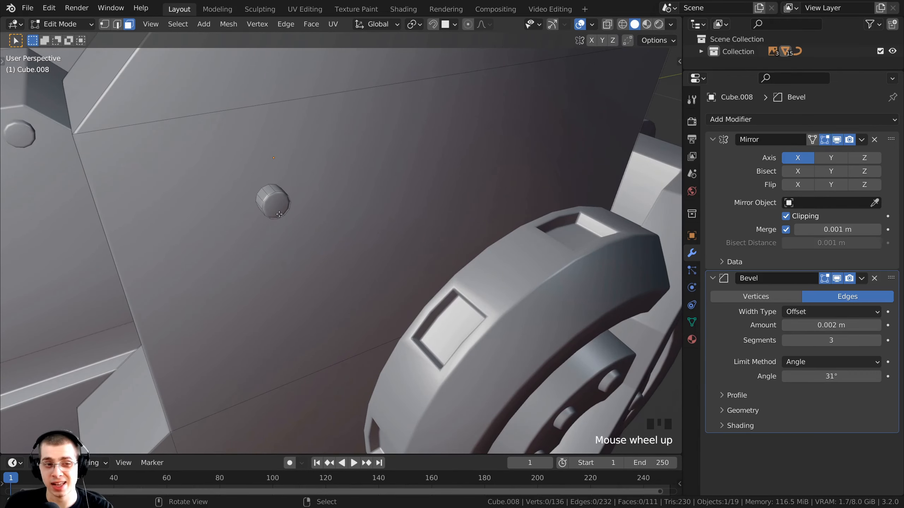
key("l")
scroll(274, 197, "down", 2)
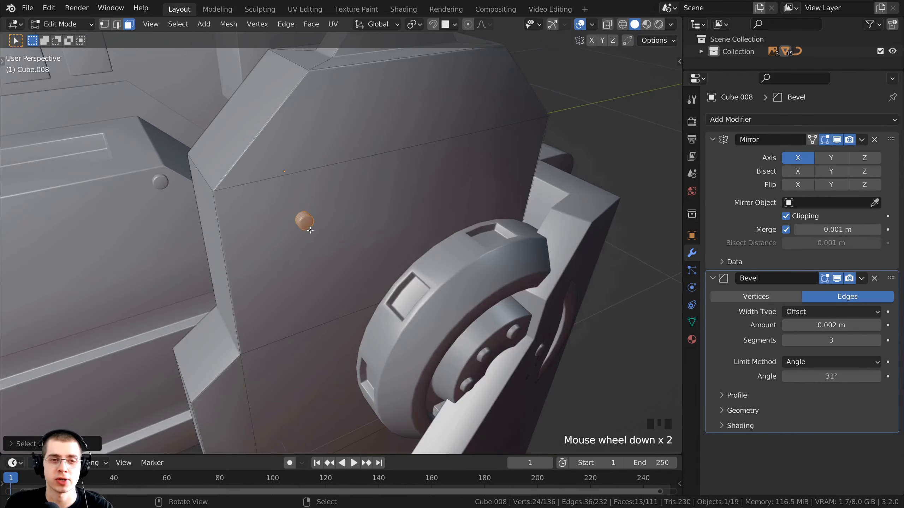
scroll(218, 224, "down", 1)
middle_click_drag(219, 223, 246, 234, "shift")
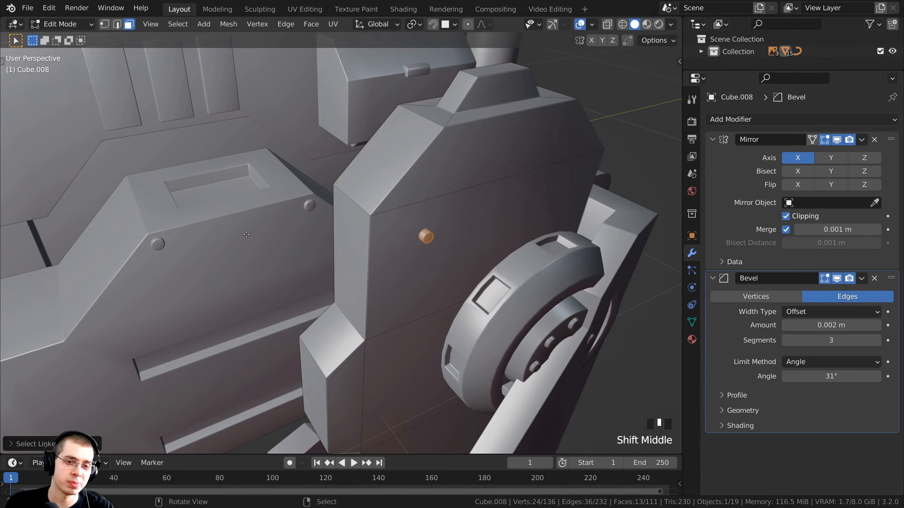
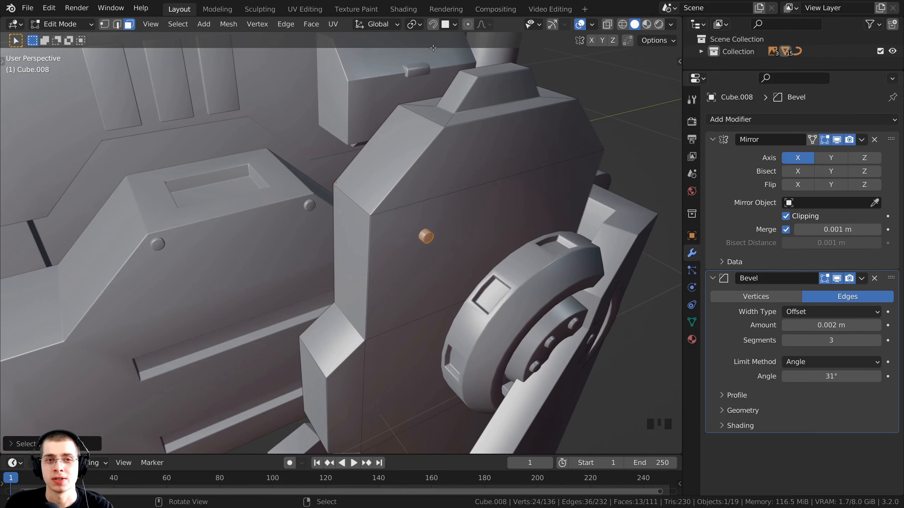
- Enable snapping and move the selected bolt onto an upper corner of the central leg body's outer face
left_click(435, 25)
middle_click_drag(432, 240, 403, 228)
key("g")
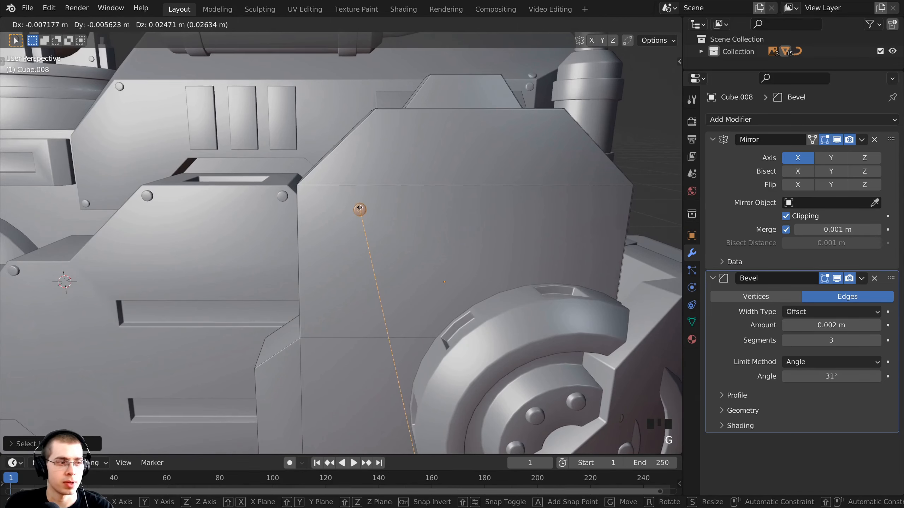
left_click(309, 195)
- Duplicate the bolt along the Y axis to the opposite upper corner of the same outer face
middle_click_drag(308, 196, 246, 210, "shift")
key("shift+d")
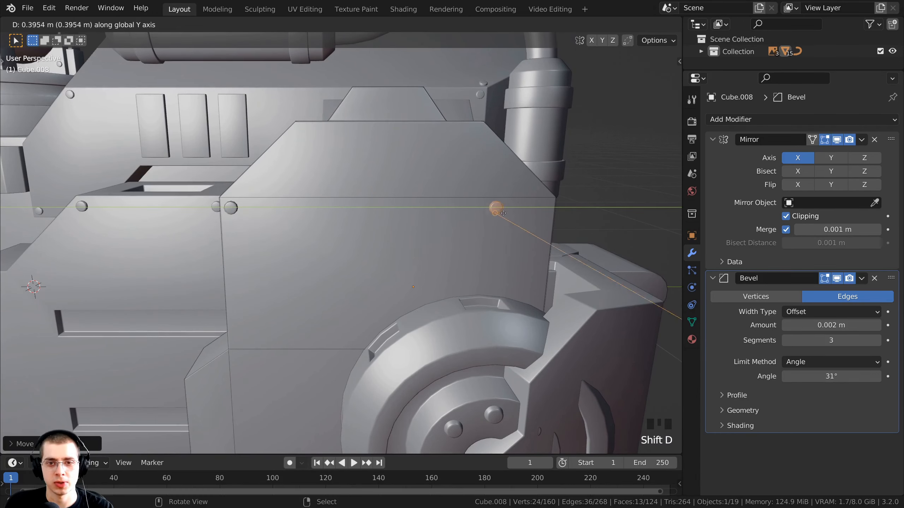
left_click(541, 214)
scroll(541, 213, "down", 3)
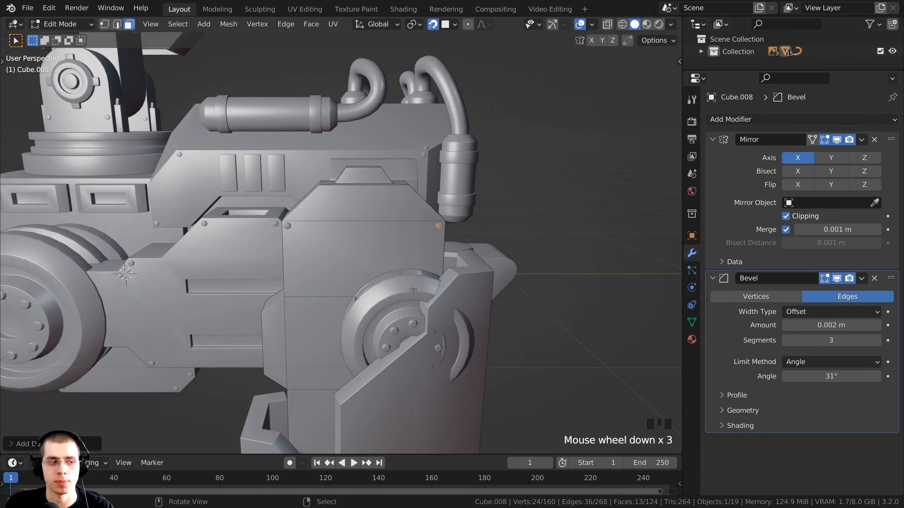
- Copy the bolt to the leg body's inner face and duplicate it along Y so both upper corners have one
middle_click_drag(541, 214, 377, 263, "shift")
key("shift+d")
left_click(344, 251)
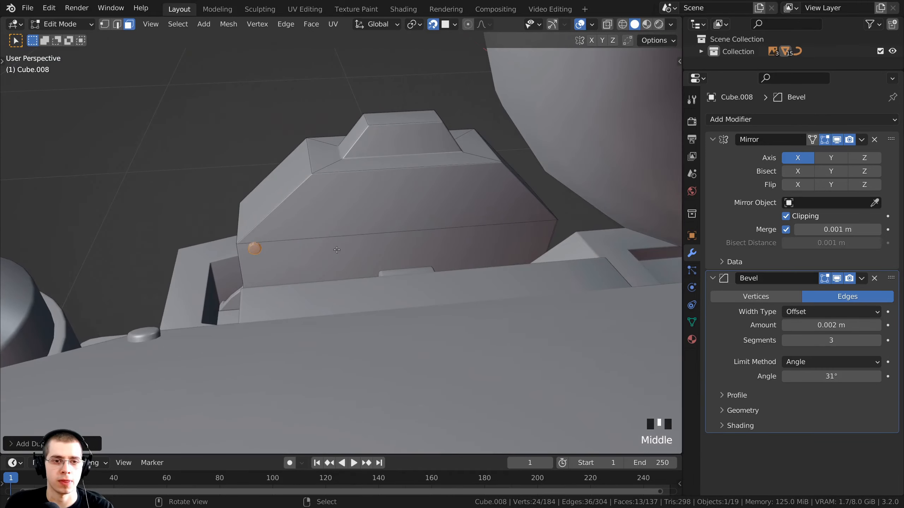
scroll(377, 263, "up", 2)
scroll(388, 269, "down", 1)
key("shift+d")
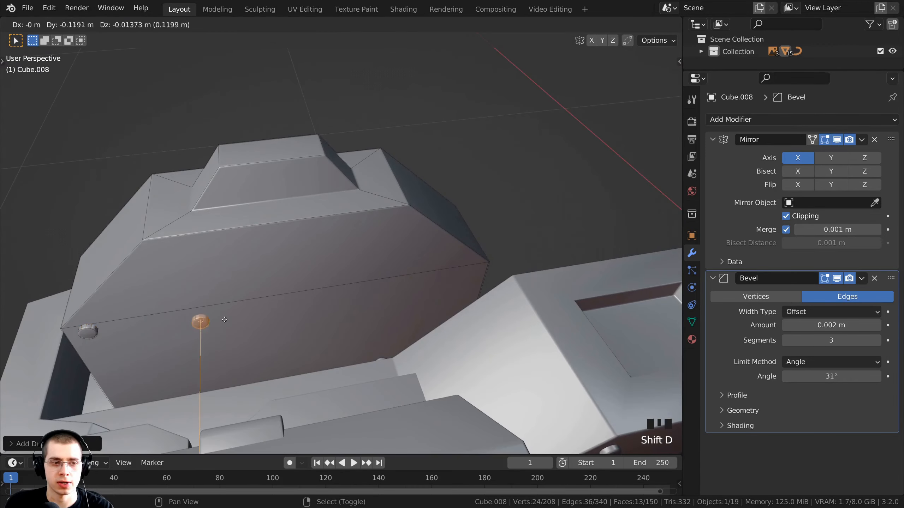
key("y")
left_click(470, 271)
scroll(470, 271, "down", 2)
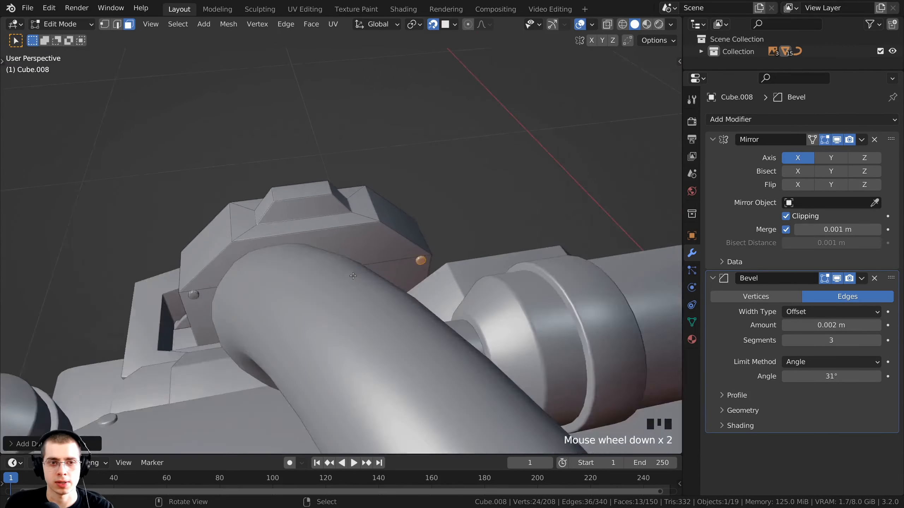
- Duplicate the bolt down to the leg body's lower end, placing copies at both corners above the lower taper on one side
middle_click_drag(470, 271, 346, 142)
scroll(524, 173, "up", 1)
left_click(415, 266)
middle_click_drag(347, 270, 348, 111, "shift")
scroll(347, 162, "down", 1)
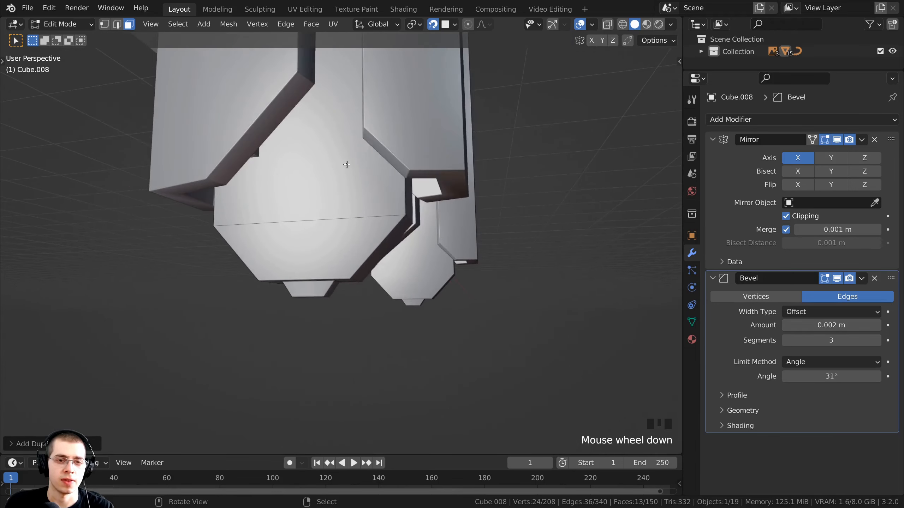
middle_click_drag(347, 162, 351, 162)
key("shift+d")
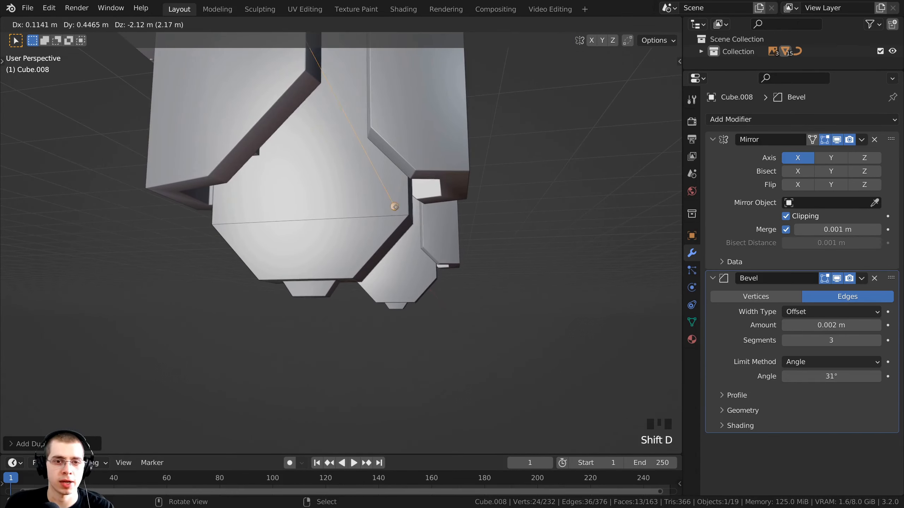
right_click(400, 209)
scroll(426, 236, "up", 2)
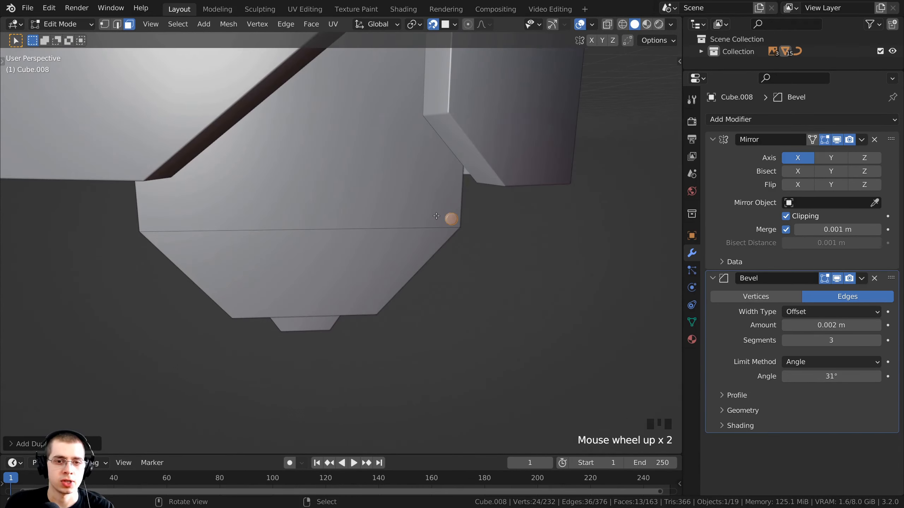
key("shift+d")
left_click(150, 221)
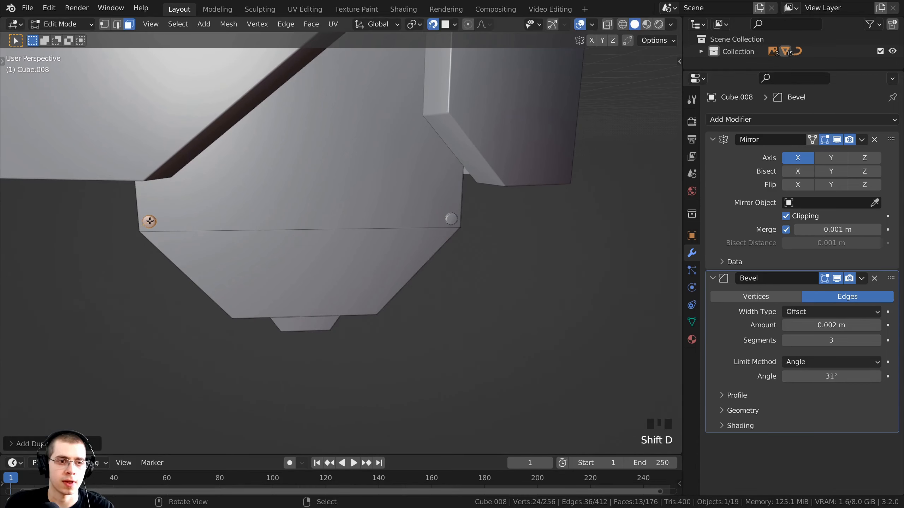
- Place two more bolt copies at the matching lower corners on the opposite side of the leg body
middle_click_drag(150, 220, 355, 210)
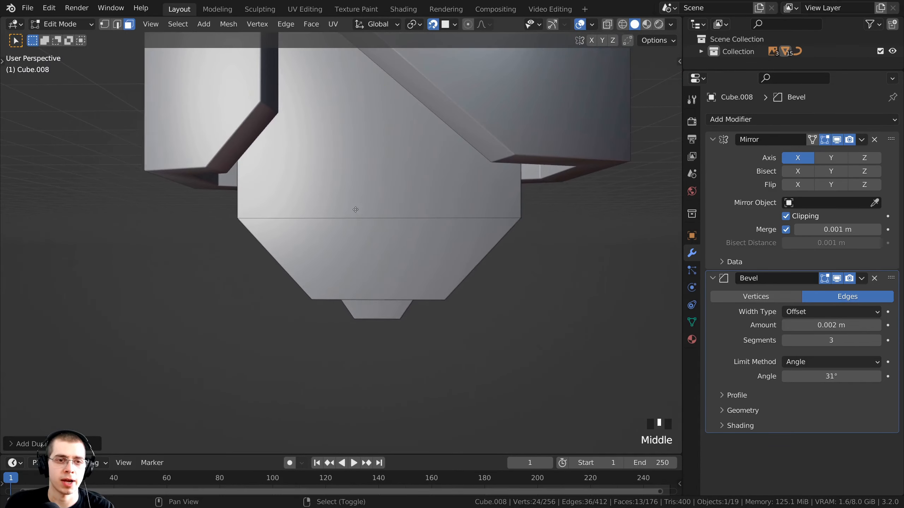
key("shift+d")
left_click(247, 209)
key("shift+d")
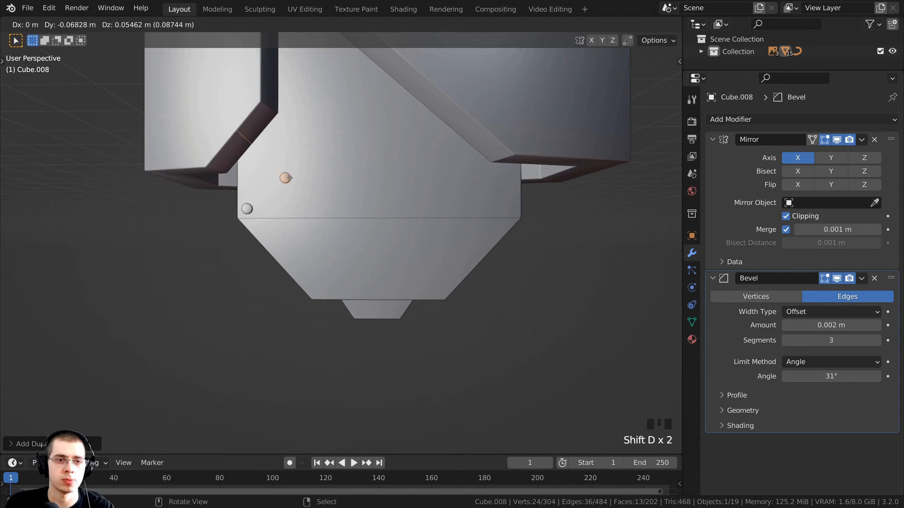
left_click(507, 207)
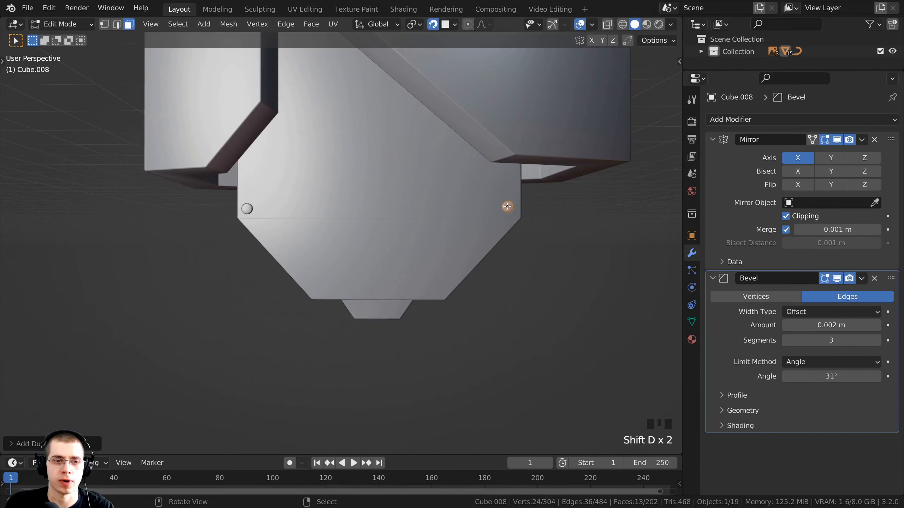
- Duplicate a bolt onto the lower outer corner of the large armor panel and turn snapping off
middle_click_drag(507, 207, 389, 246, "shift")
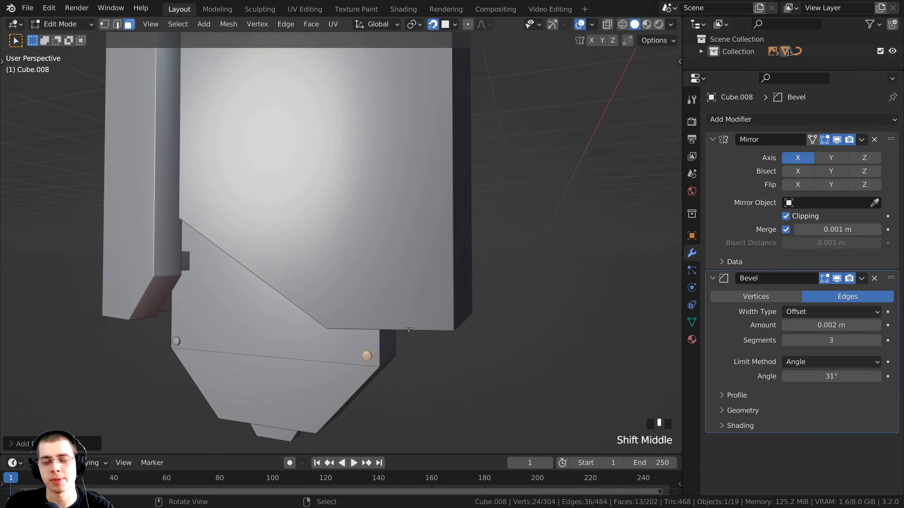
middle_click_drag(405, 308, 397, 289, "shift")
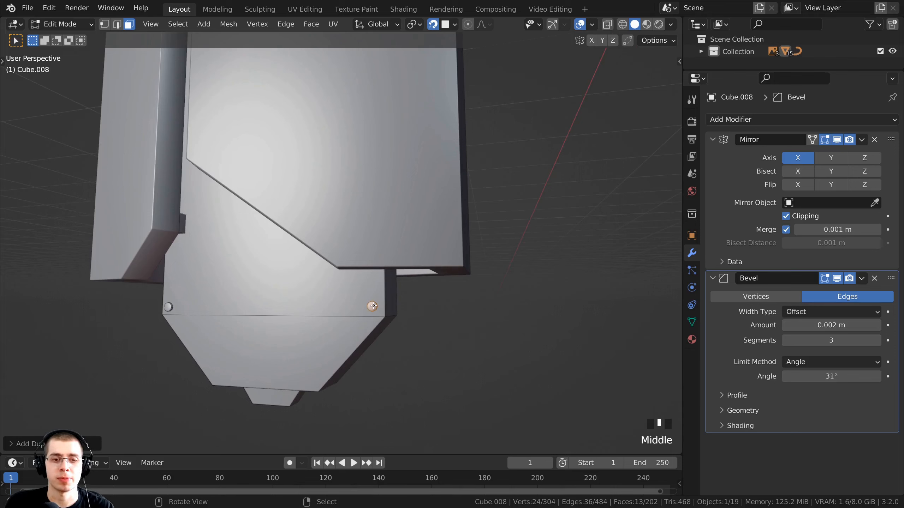
key("shift+d")
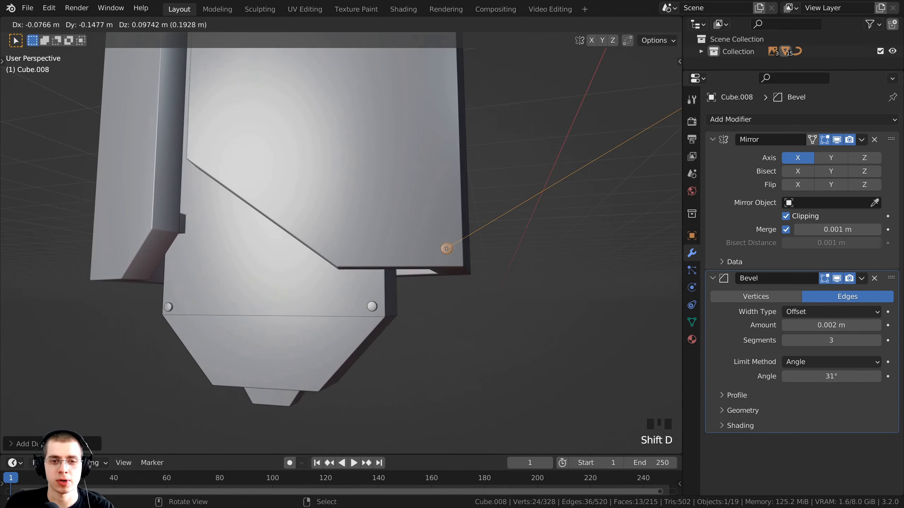
left_click(447, 250)
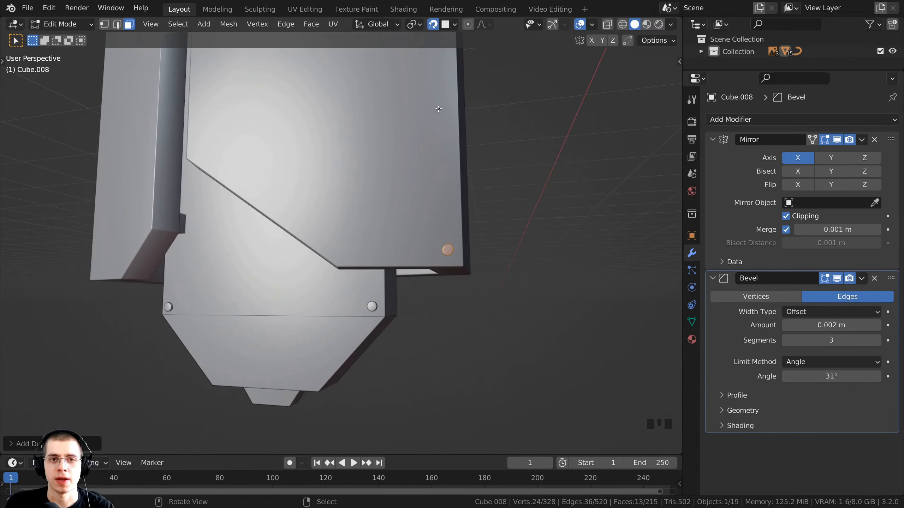
left_click(433, 28)
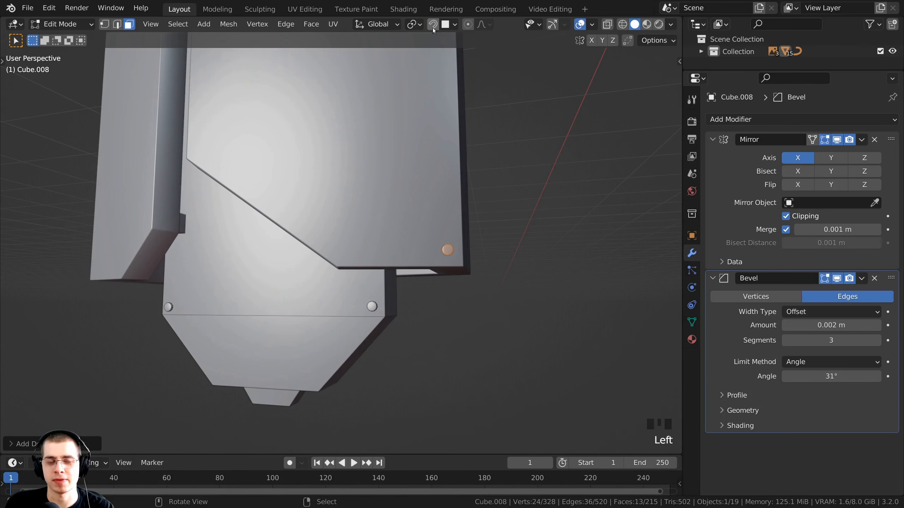
- Scale up the armor panel's bolt and nudge its position near the panel's lower corner
middle_click_drag(454, 251, 400, 245)
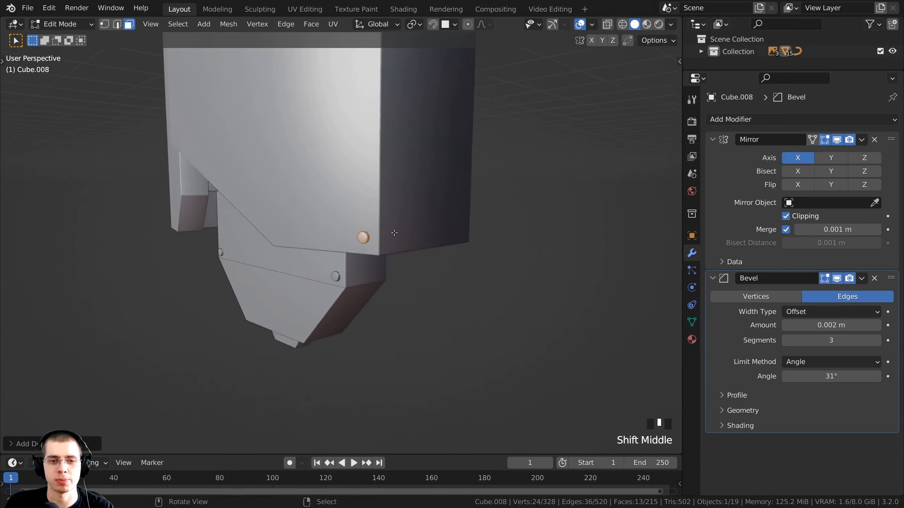
scroll(400, 245, "up", 2)
key("s")
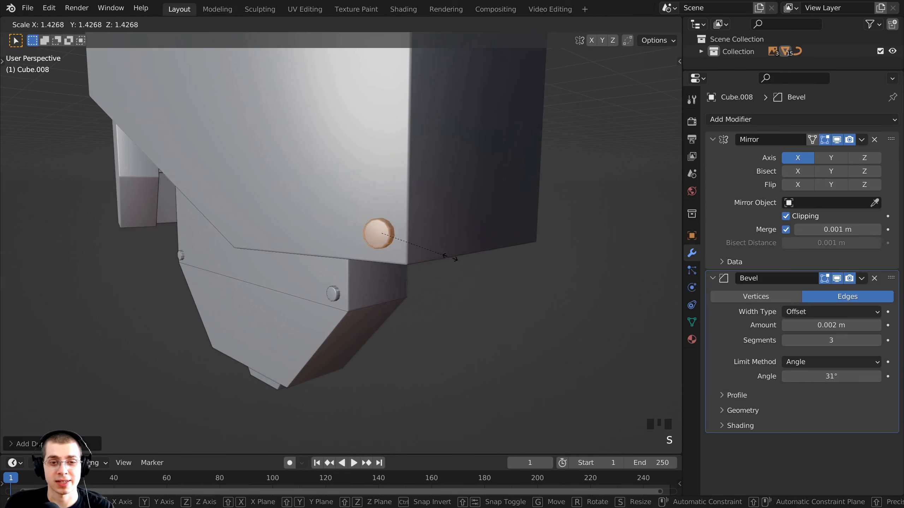
left_click(460, 259)
middle_click_drag(460, 259, 508, 250)
key("s")
left_click(510, 250)
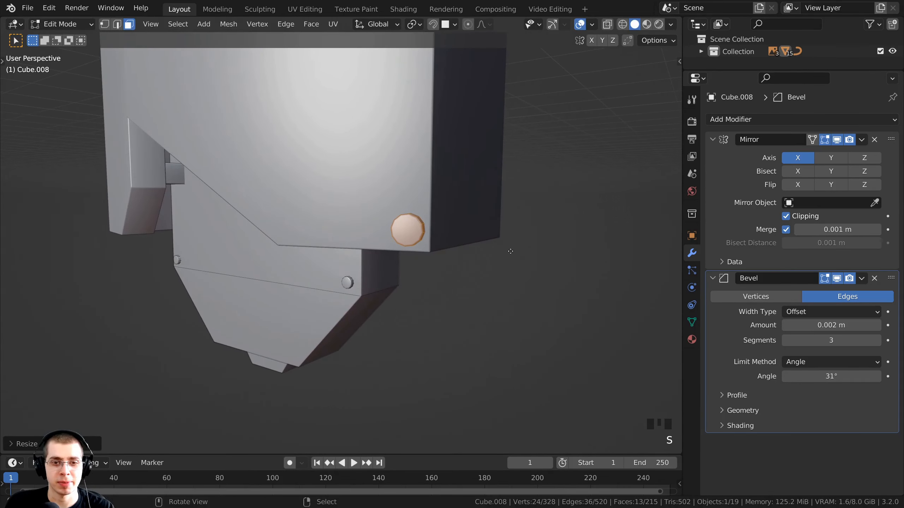
key("g")
left_click(508, 250)
- In the right view with wireframe shading, scale and move the large bolt to fit the reference, then restore solid shading
key("KP_3")
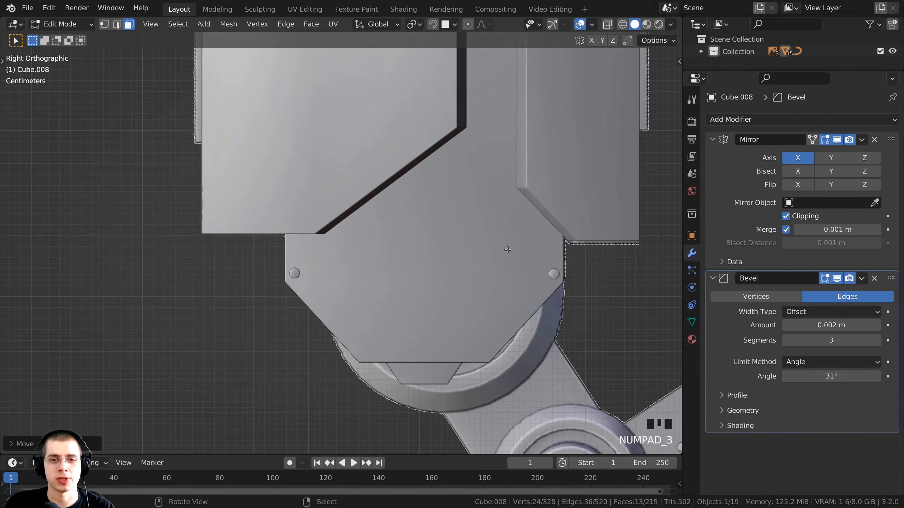
middle_click_drag(534, 256, 375, 270, "shift")
scroll(471, 252, "down", 3)
key("z")
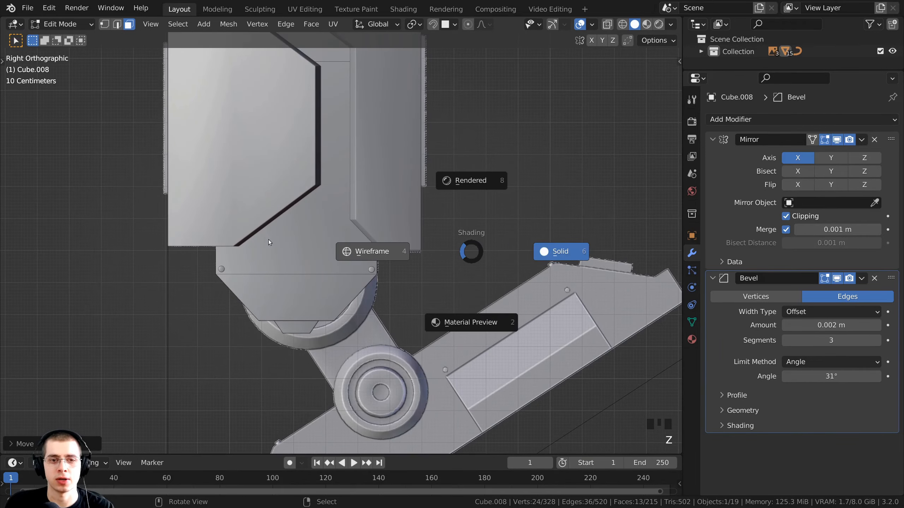
left_click(267, 239)
scroll(267, 240, "down", 3)
scroll(352, 248, "up", 2)
middle_click_drag(267, 239, 363, 252, "shift")
scroll(388, 280, "up", 6)
scroll(363, 252, "up", 2)
key("s")
left_click(396, 298)
key("g")
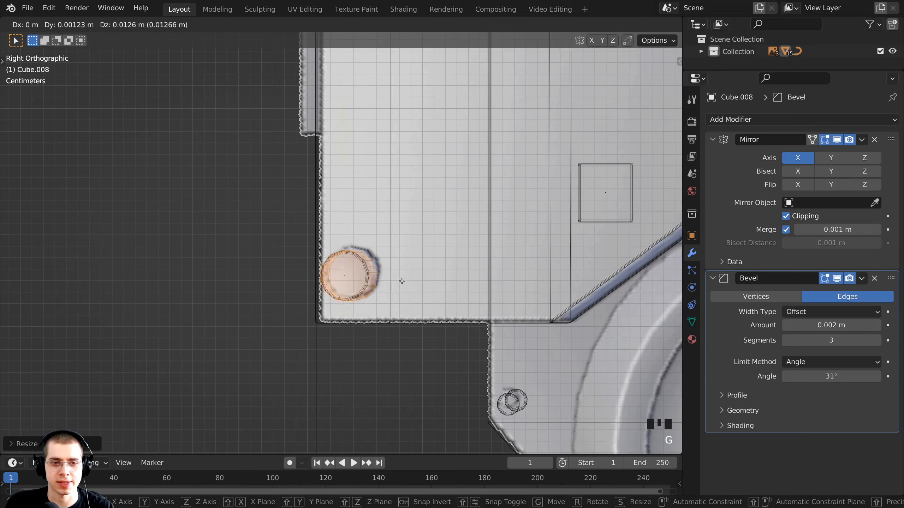
left_click(402, 280)
key("s")
left_click(405, 280)
key("g")
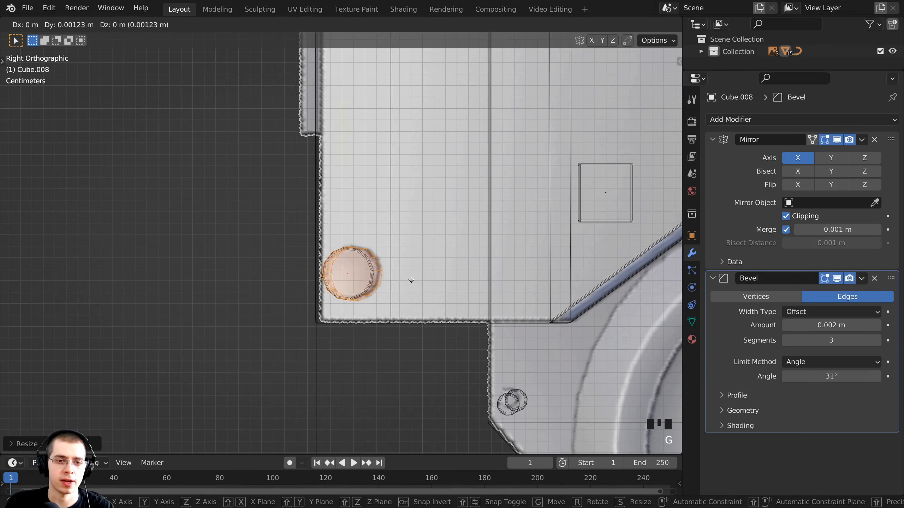
left_click(412, 280)
key("s")
left_click(414, 279)
key("g")
left_click(415, 280)
key("z")
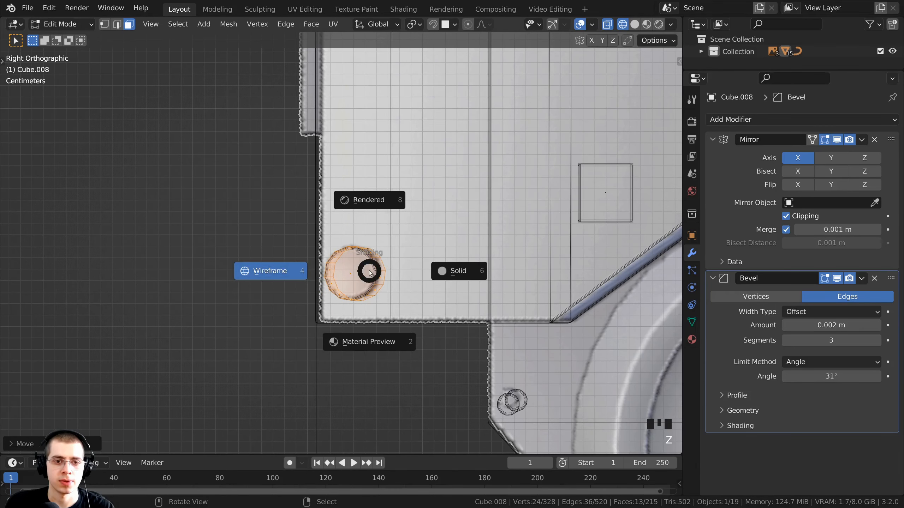
left_click(532, 276)
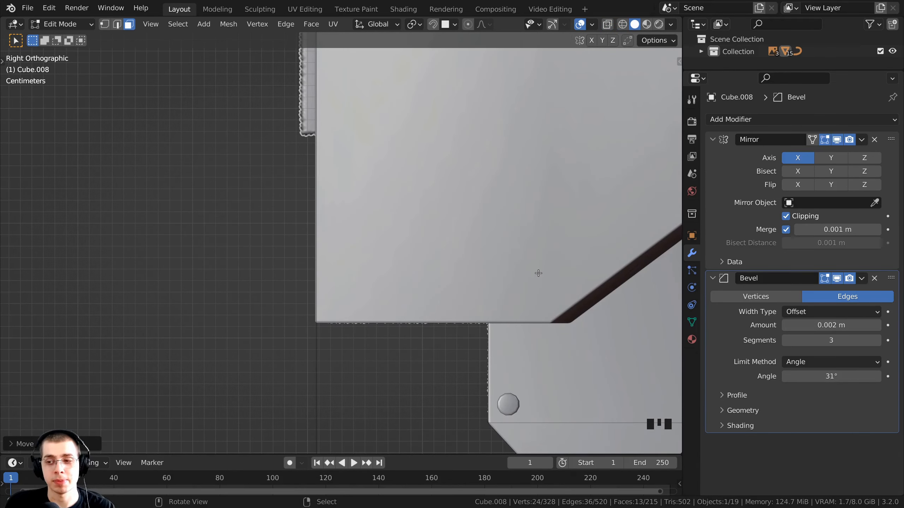
- Adjust the large bolt's position and size so that it sits against the armor panel's surface
key("KP_Decimal")
middle_click_drag(509, 281, 403, 262)
key("alt+z")
key("g")
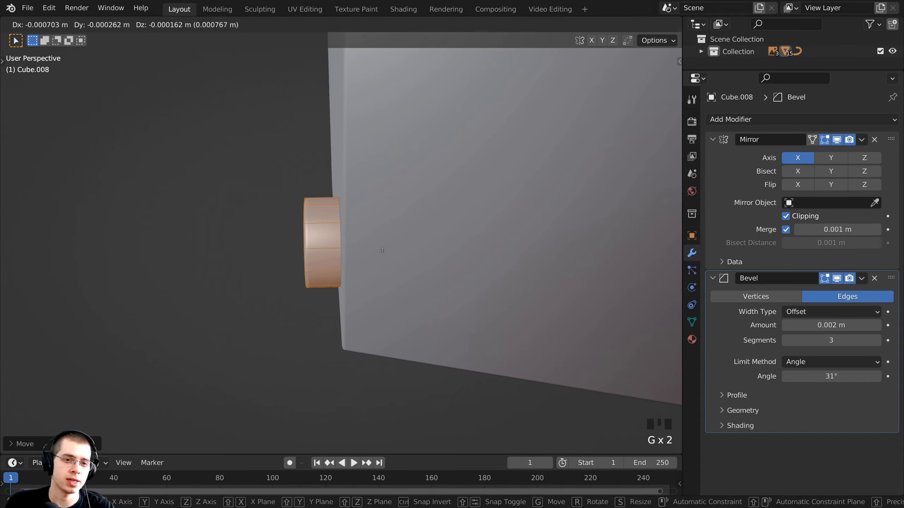
left_click(378, 251)
key("s")
left_click(385, 254)
key("g")
left_click(388, 253)
middle_click_drag(388, 252, 422, 263)
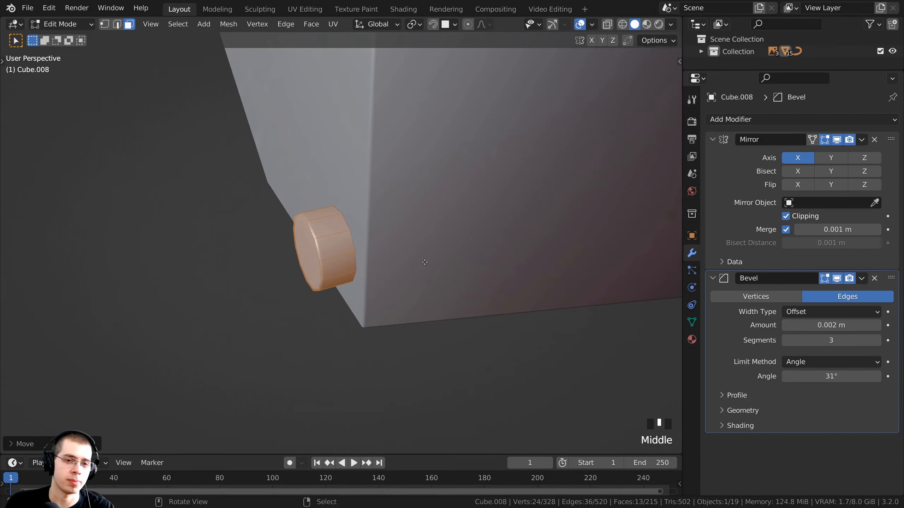
key("s")
left_click(419, 259)
- In the top wireframe view, rotate the large bolt to align with the slanted armor panel and move it against the surface
key("KP_5")
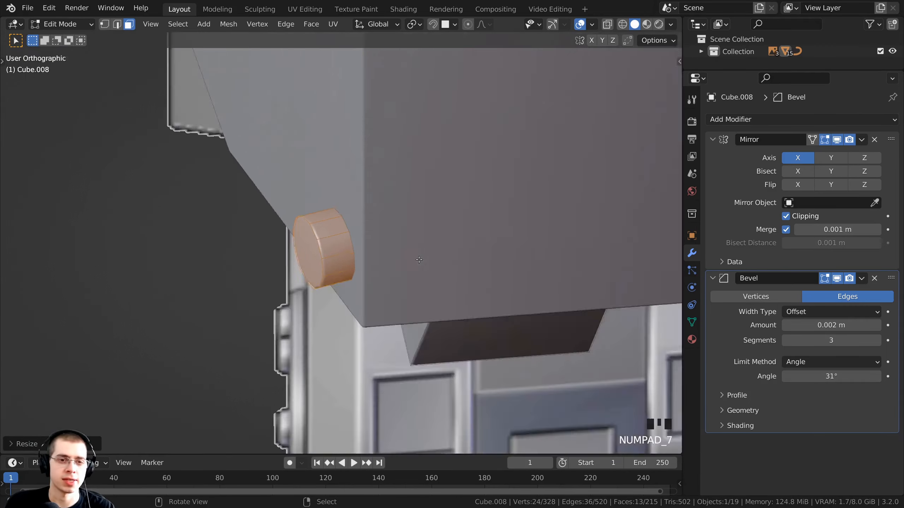
key("KP_7")
scroll(498, 257, "down", 8)
key("z")
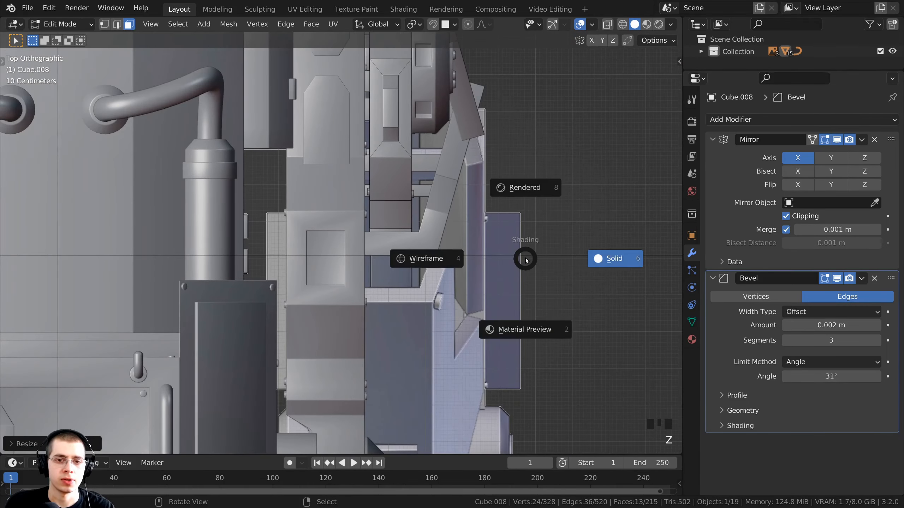
left_click(414, 259)
mouse_move(370, 227)
middle_mouse_down("shift")
mouse_move(375, 219)
mouse_move(345, 269)
middle_mouse_up("shift")
scroll(375, 219, "up", 8)
key("r")
left_click(349, 164)
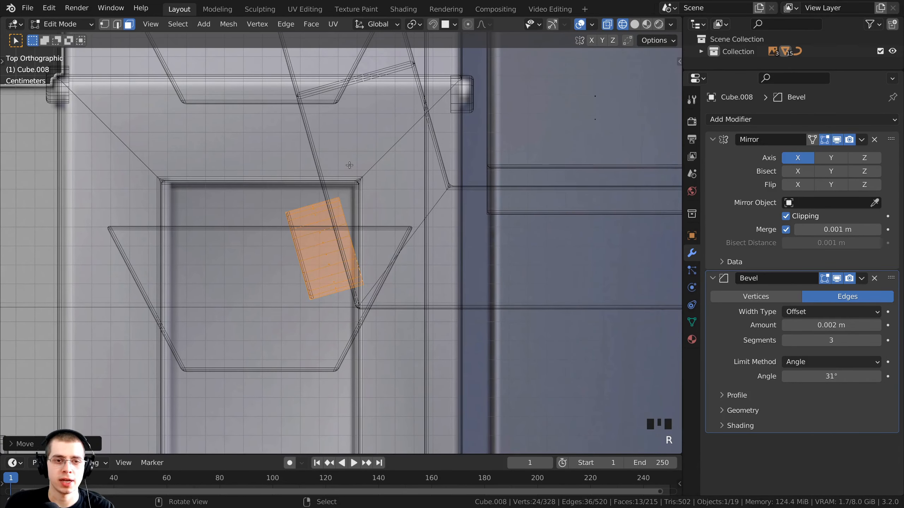
key("g")
left_click(336, 214)
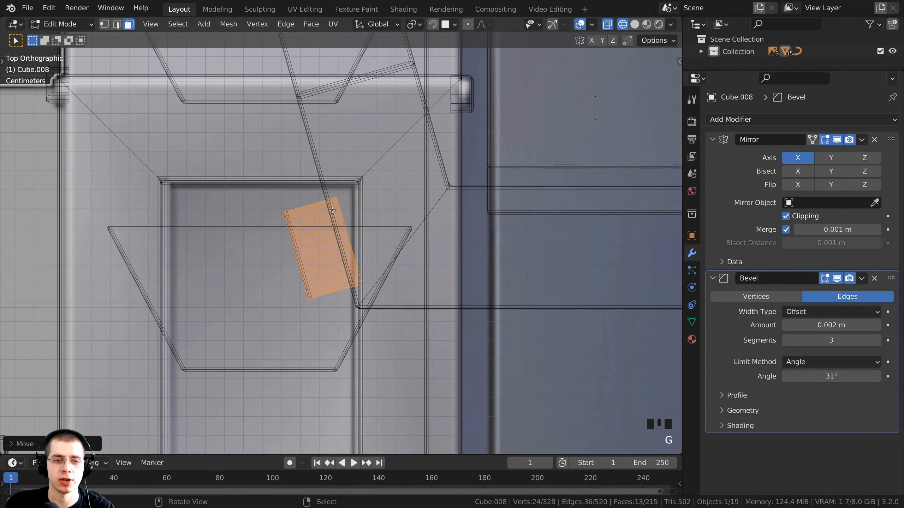
key("g")
left_click(336, 216)
middle_click_drag(337, 216, 338, 228)
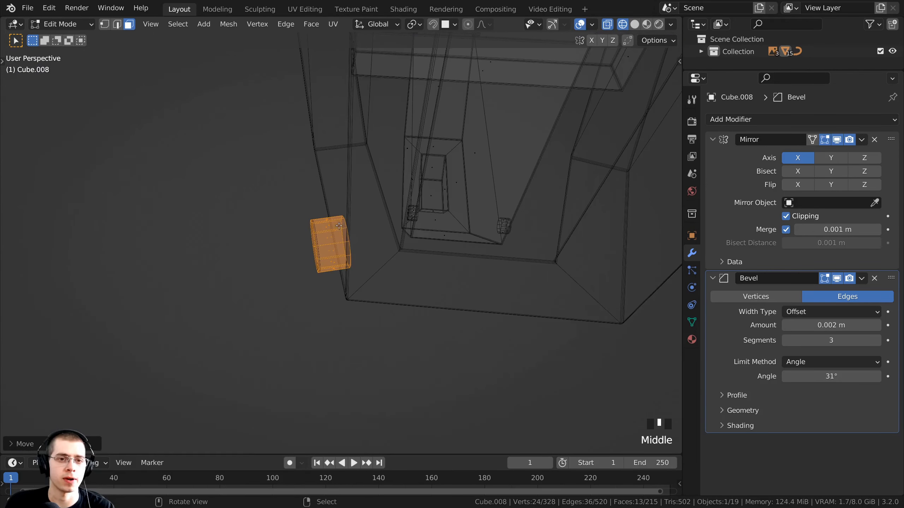
- Restore solid shading, then scale the large bolt down slightly and reposition it near the armor panel's lower corner
key("z")
left_click(422, 230)
middle_click_drag(422, 229, 464, 189)
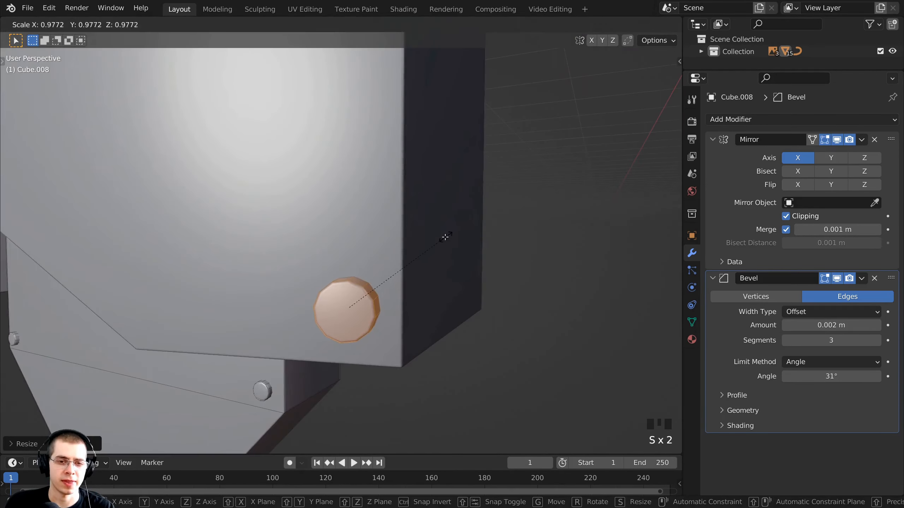
left_click(444, 237)
mouse_move(425, 253)
middle_mouse_down("shift")
mouse_move(422, 231)
mouse_move(381, 284)
mouse_move(363, 271)
middle_mouse_up("shift")
key("s")
scroll(381, 284, "down", 1)
key("g")
left_click(365, 271)
scroll(311, 194, "down", 3)
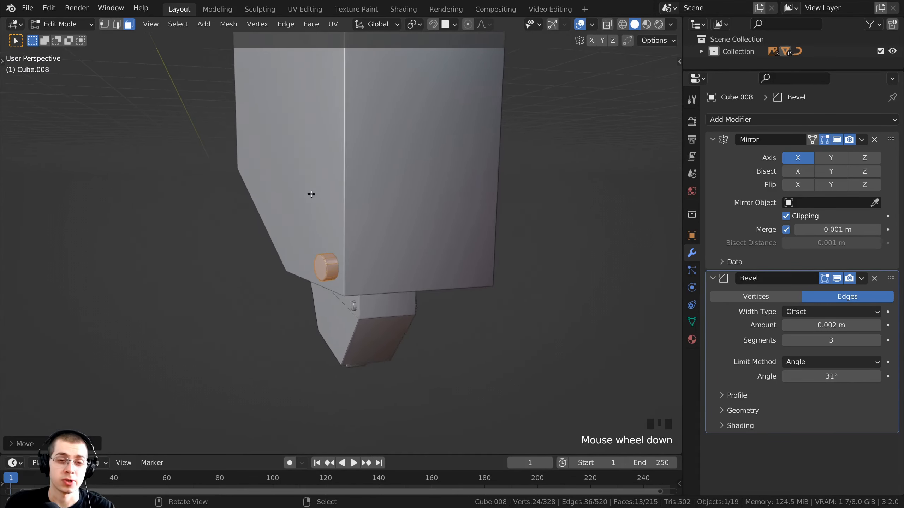
- Return to Object Mode, select the armor panels and set their Solidify thickness to 0.05 m
middle_click_drag(311, 194, 434, 219, "shift")
scroll(319, 210, "down", 2)
scroll(320, 252, "down", 2)
scroll(331, 200, "up", 2)
scroll(432, 224, "up", 2)
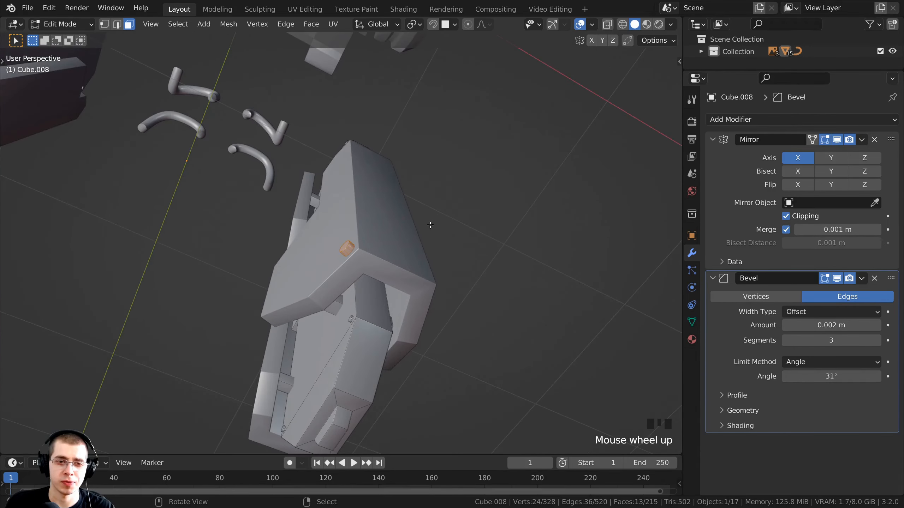
middle_click_drag(364, 194, 326, 228)
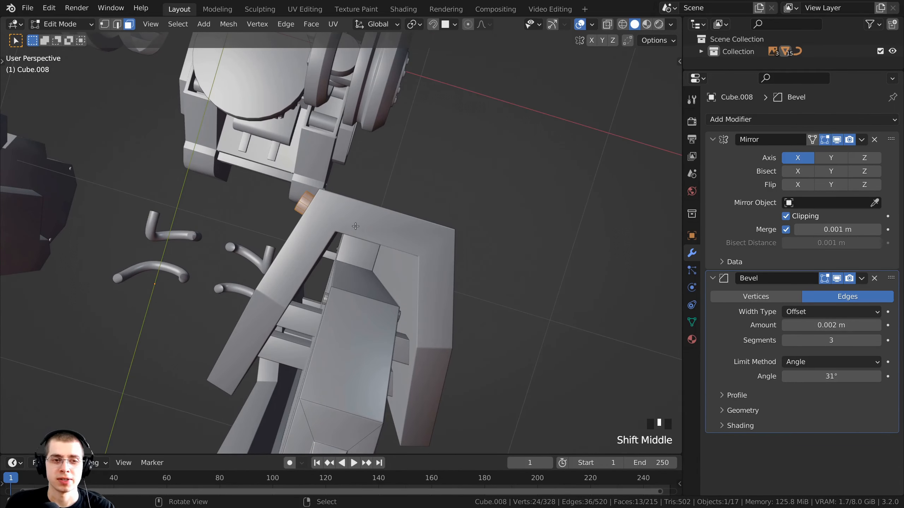
key("Tab")
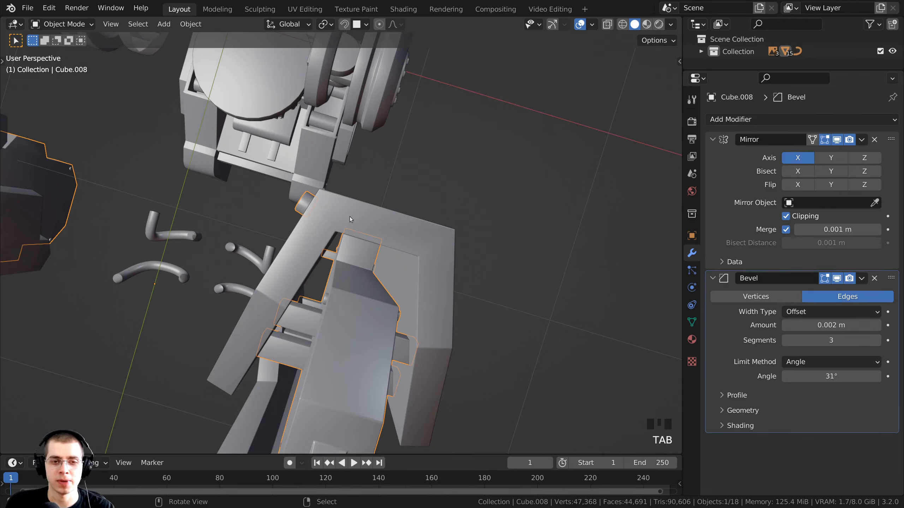
right_click(350, 216)
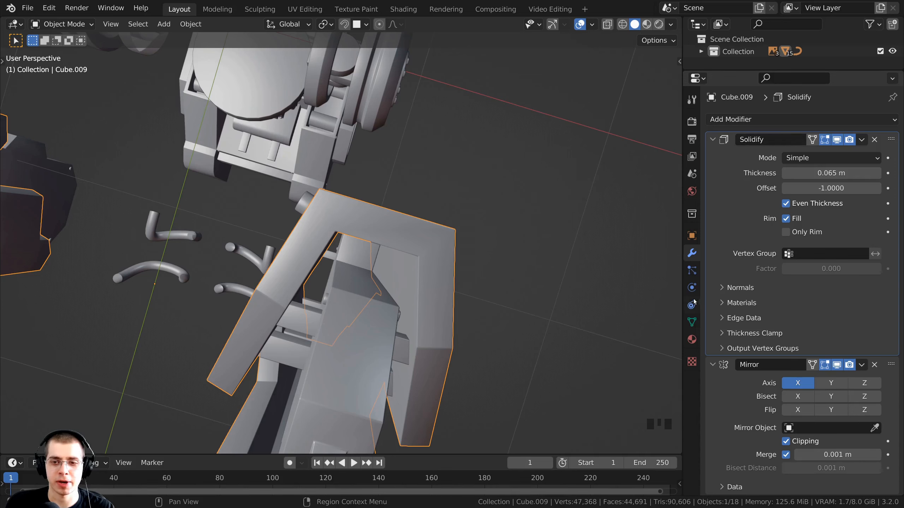
left_click_drag(823, 174, 810, 175, "shift")
scroll(392, 275, "down", 4)
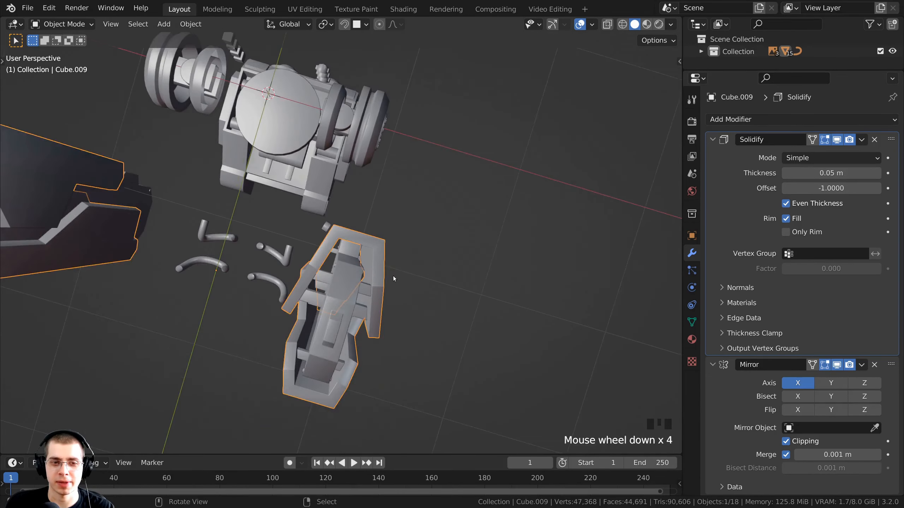
middle_click_drag(393, 276, 427, 338)
scroll(302, 305, "up", 4)
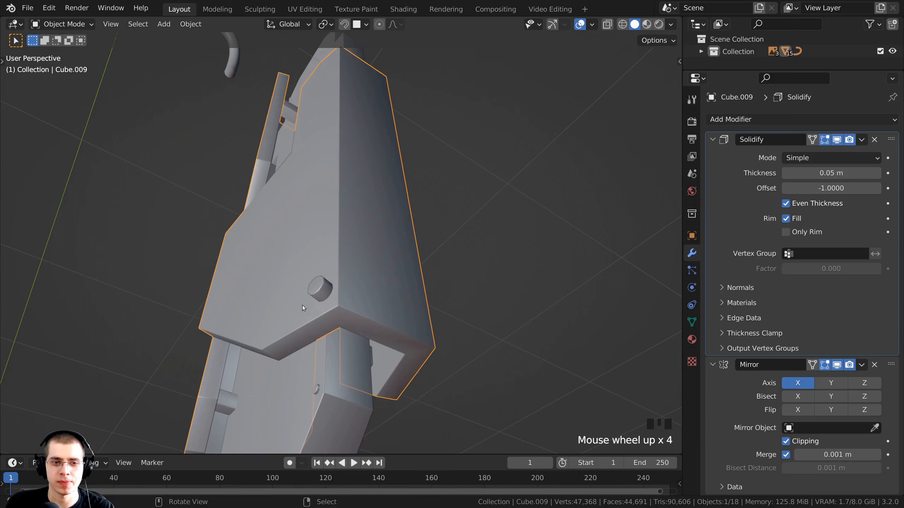
- Reopen the leg body mesh for editing and move the large bolt against the armor panel's surface at its lower corner
right_click(319, 287)
scroll(329, 272, "up", 1)
key("Tab")
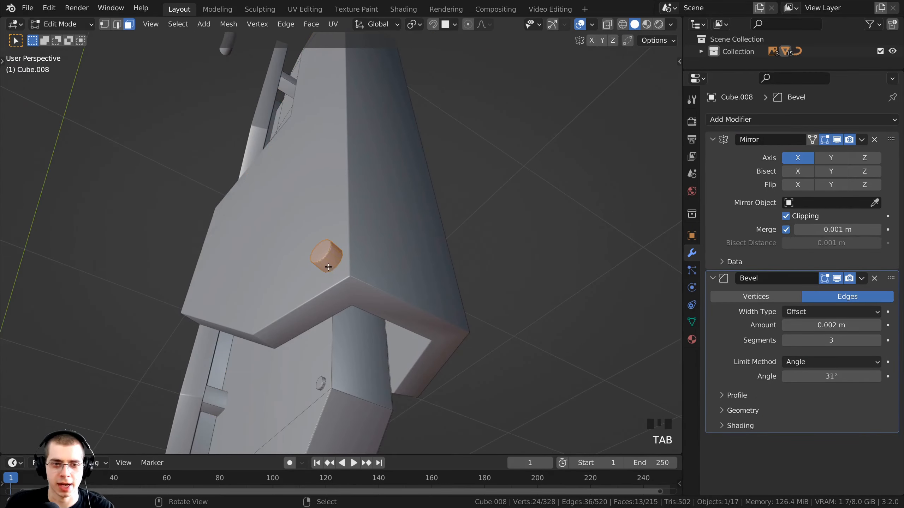
middle_click_drag(328, 267, 380, 350)
key("g")
left_click(315, 216)
key("g")
left_click(315, 216)
key("g")
left_click(331, 223)
scroll(349, 257, "down", 1)
key("g")
left_click(408, 295, "shift")
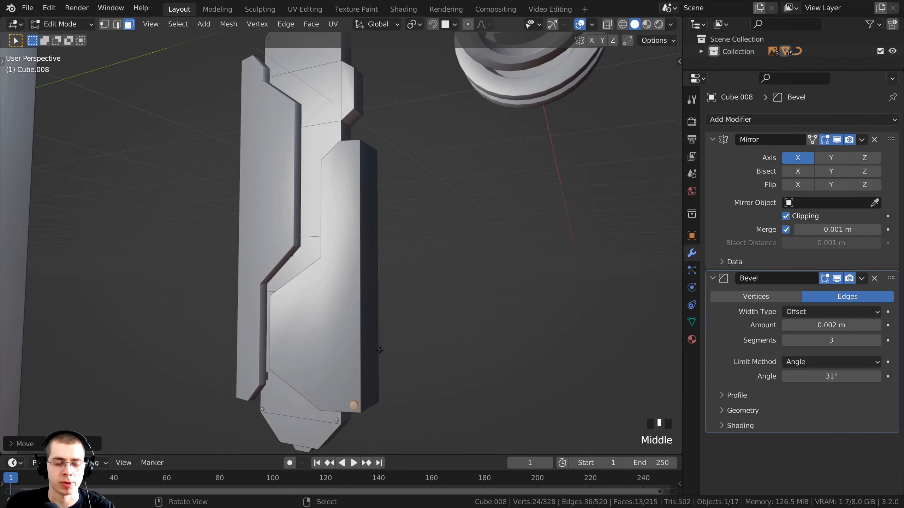
- Duplicate the large bolt about 1.28 m upward along Z and fit the copy at the armor panel's upper corner
key("shift+d")
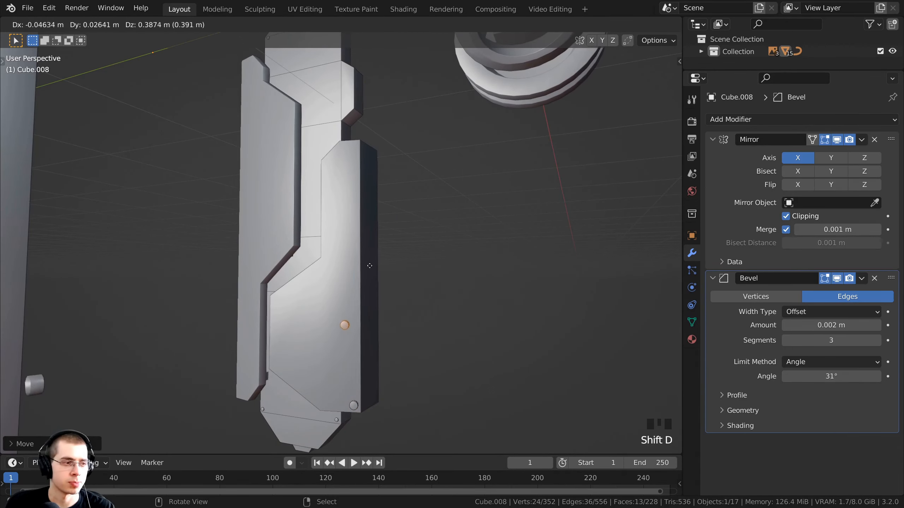
key("z")
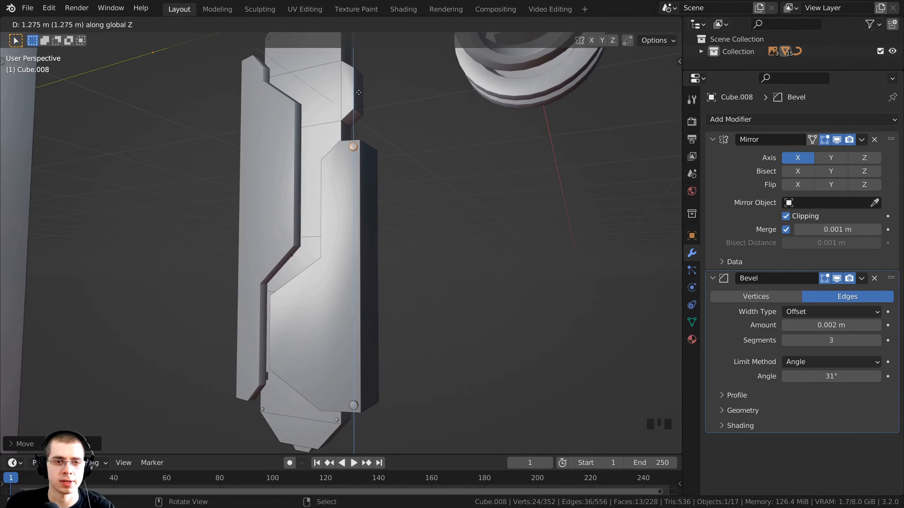
left_click(359, 92)
middle_click_drag(358, 92, 353, 131, "shift")
scroll(353, 132, "up", 2)
key("g")
left_click(359, 170)
middle_click_drag(359, 169, 290, 375)
scroll(353, 282, "up", 2)
scroll(290, 375, "up", 1)
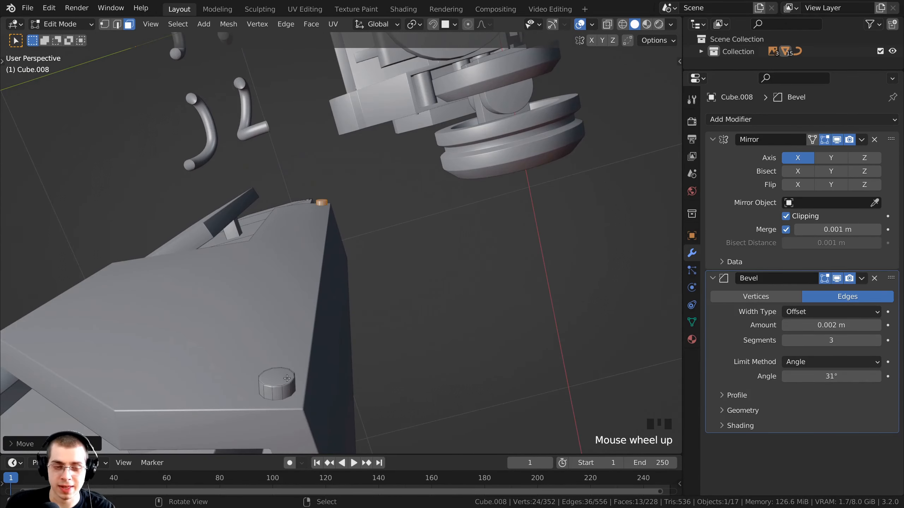
- Select both large bolts and, in the top view, duplicate them about 0.26 m along X to the panel's opposite side
scroll(273, 368, "down", 3)
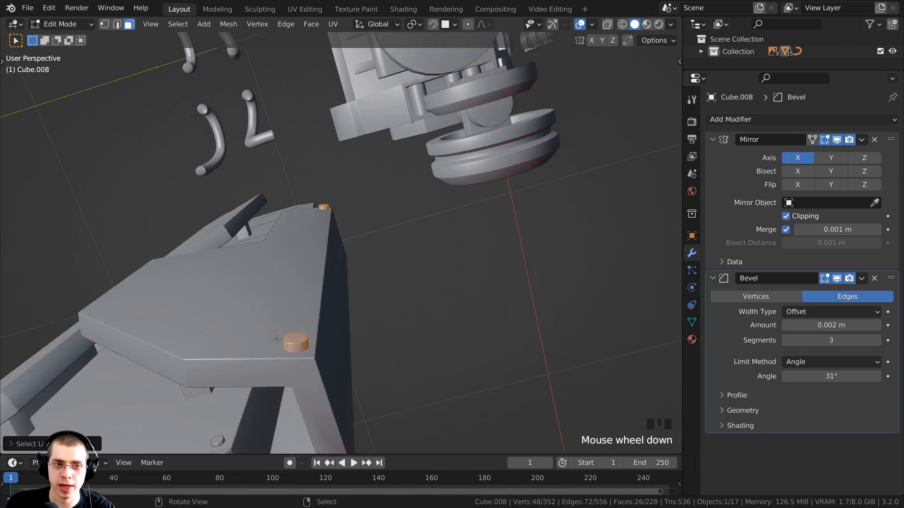
middle_click_drag(272, 359, 270, 350)
middle_click_drag(302, 319, 304, 338)
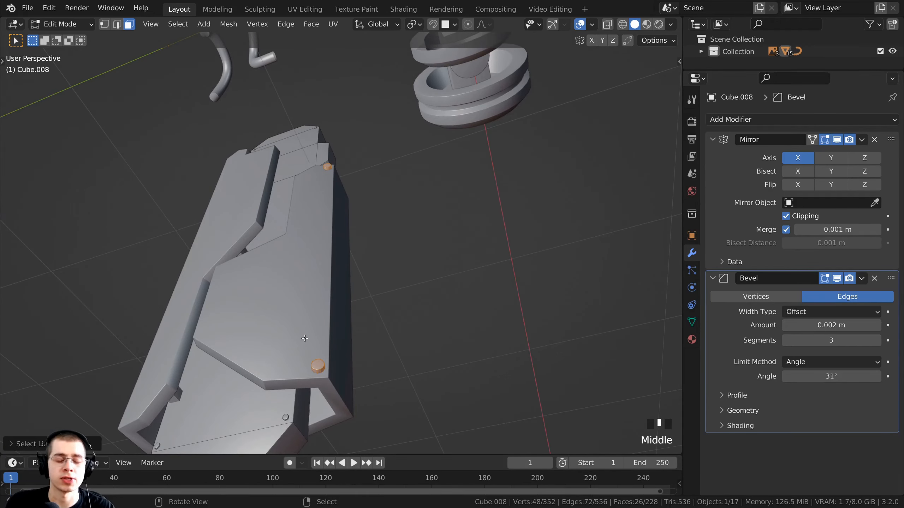
key("KP_7")
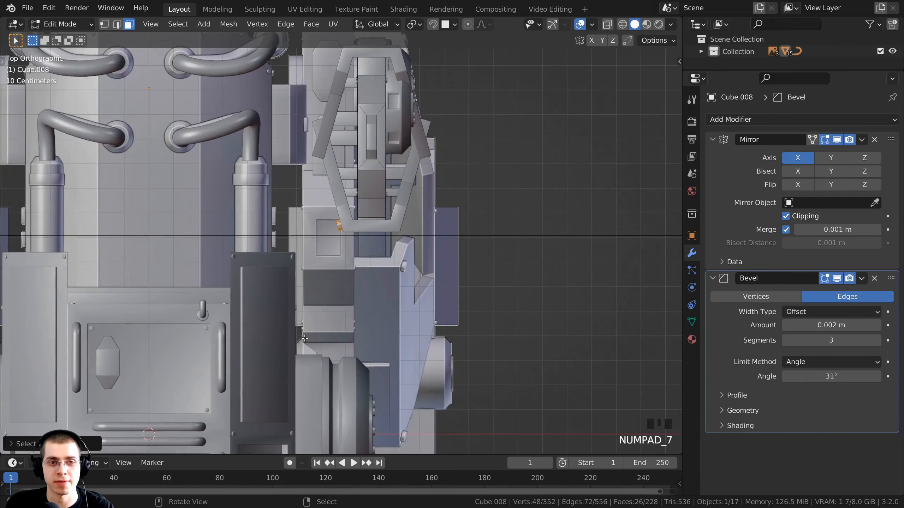
middle_click_drag(247, 337, 213, 329, "shift")
scroll(295, 204, "up", 4)
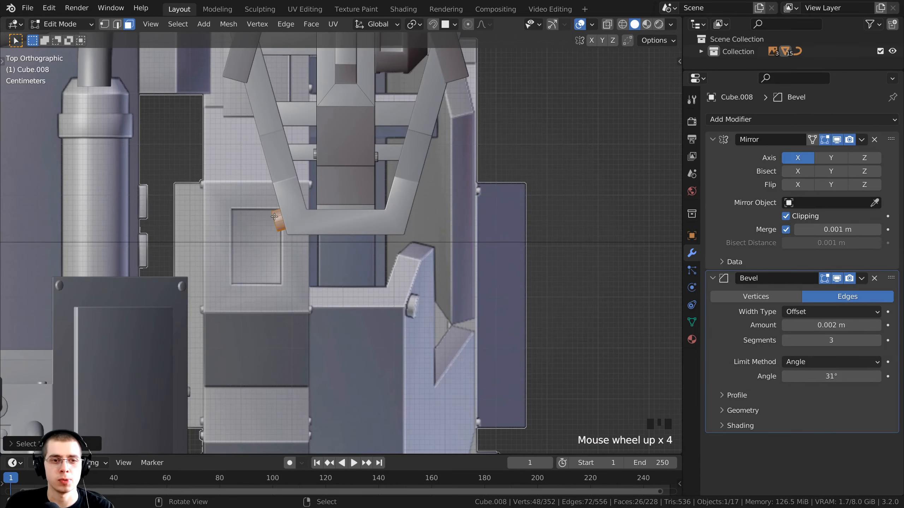
scroll(327, 252, "up", 1)
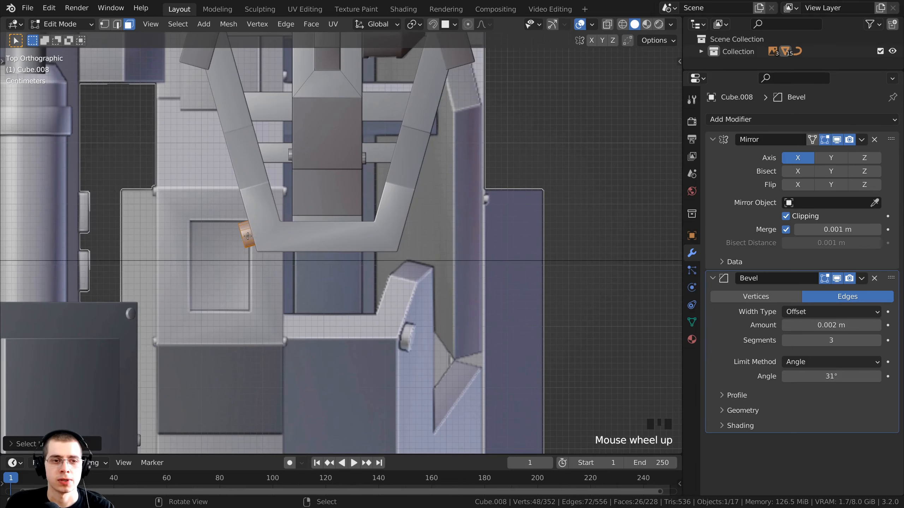
key("shift+d")
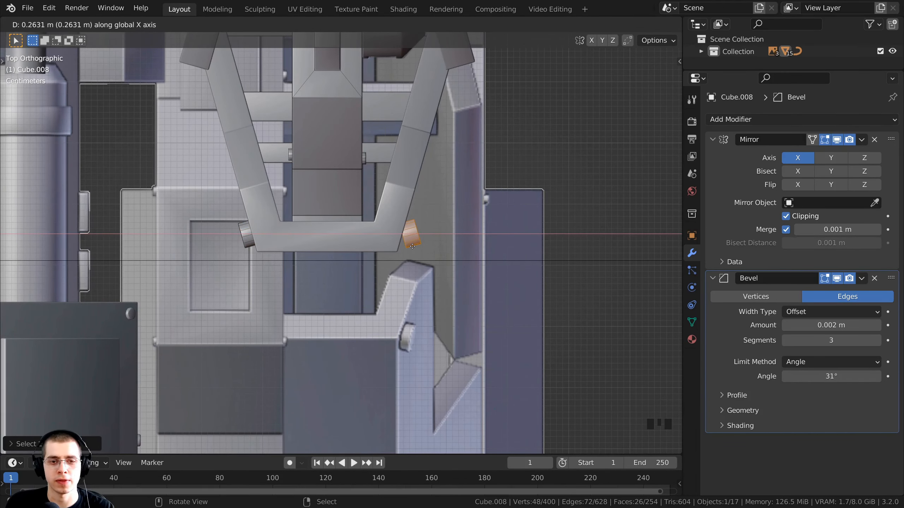
left_click(410, 246)
middle_click_drag(410, 246, 375, 269, "shift")
scroll(419, 325, "up", 3)
- Rotate the duplicated bolts to match the panel's opposite slant and move them against its surface, keeping solid shading
key("r")
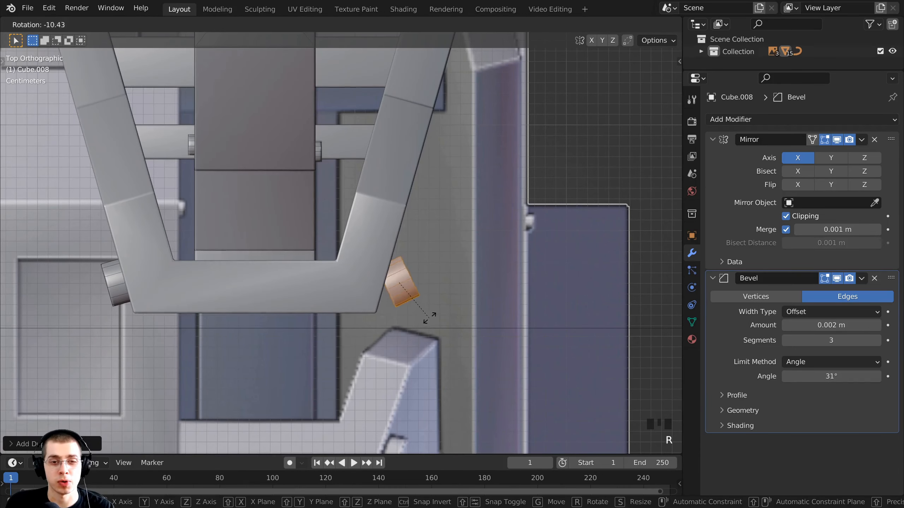
left_click(399, 220)
key("g")
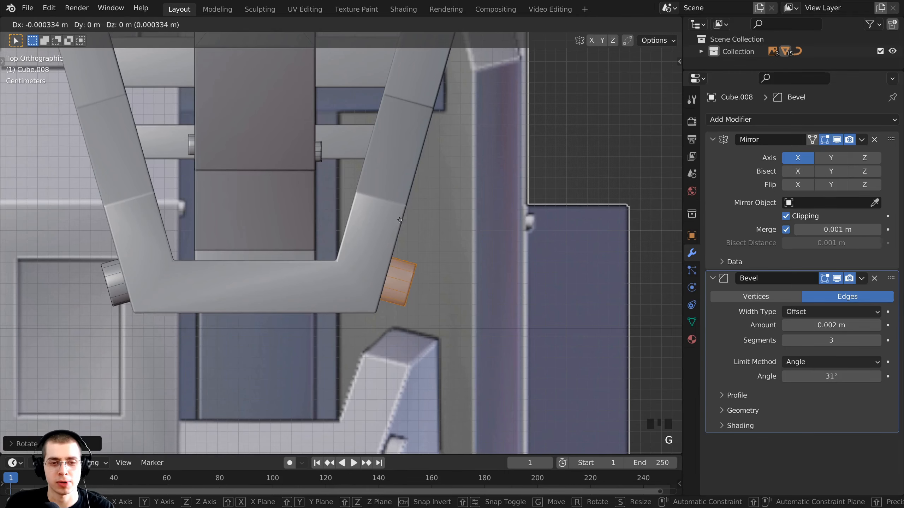
left_click(359, 202)
scroll(335, 310, "down", 4)
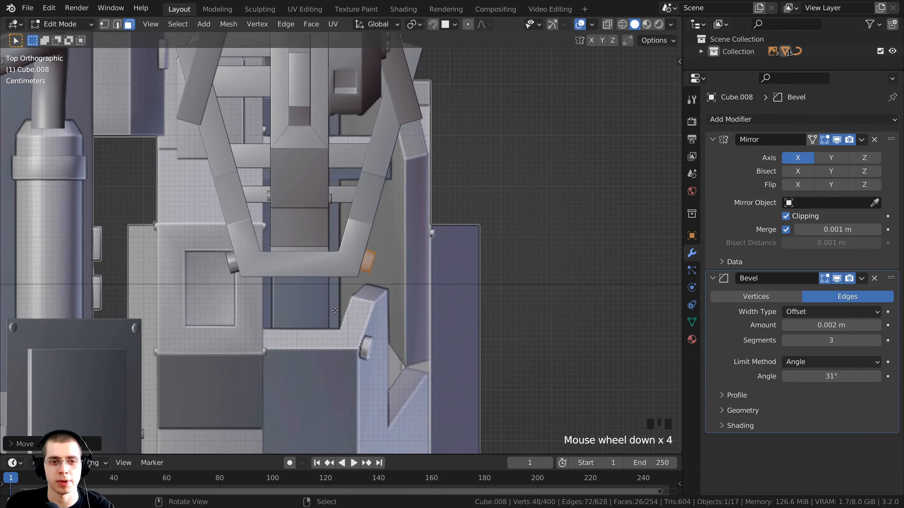
key("z")
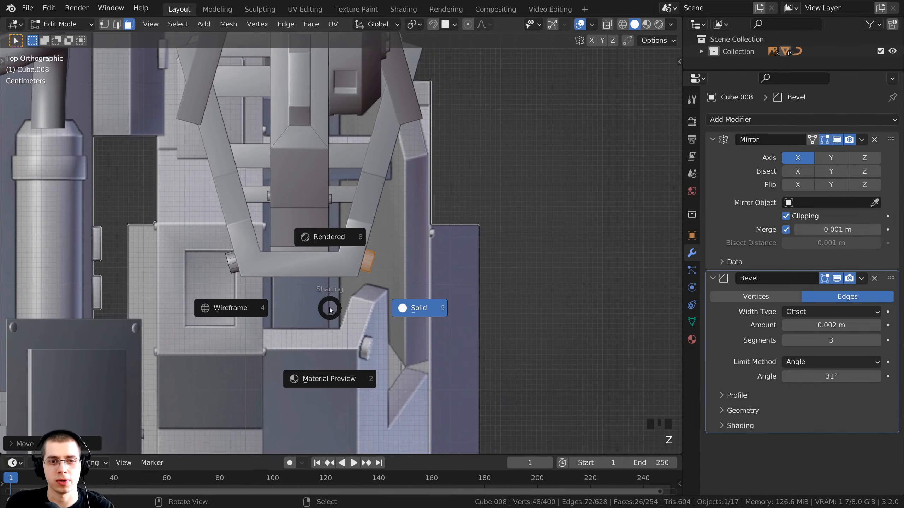
left_click(435, 308)
- Duplicate the upper and lower bolts along Y onto the outer edge of the other armor panel
mouse_move(435, 308)
middle_mouse_down()
mouse_move(374, 271)
mouse_move(361, 187)
mouse_move(387, 92)
middle_mouse_up()
scroll(374, 270, "down", 2)
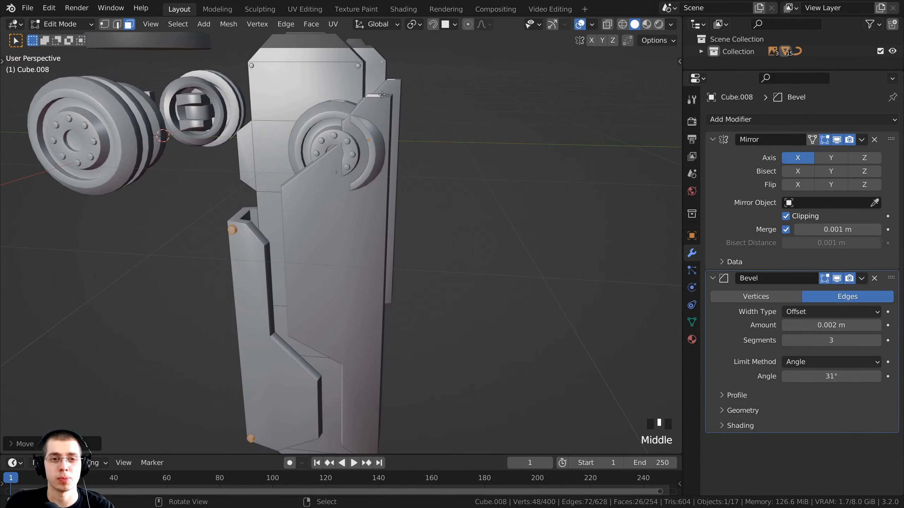
middle_click_drag(398, 297, 292, 325)
key("shift+d")
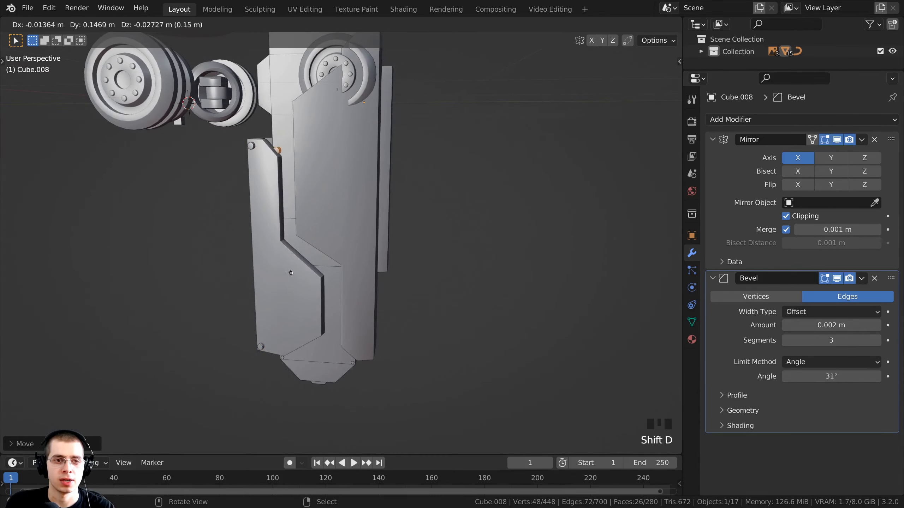
key("y")
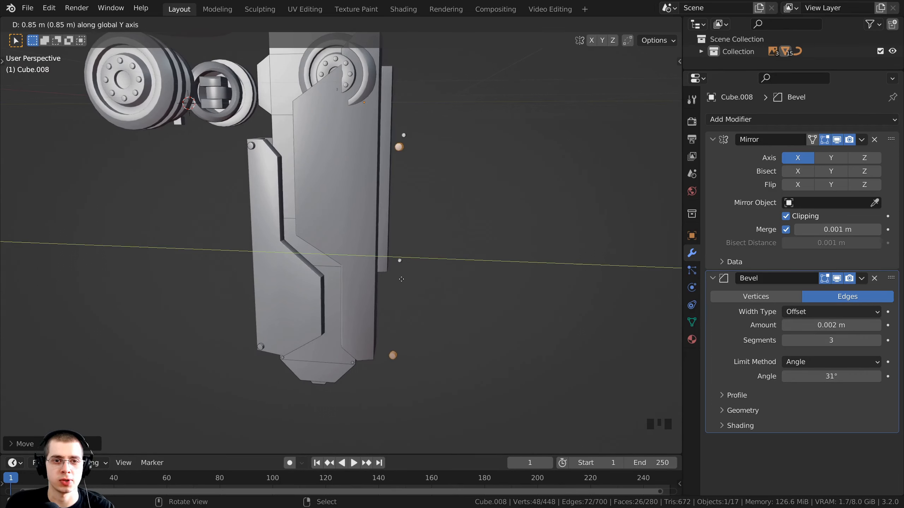
left_click(376, 279)
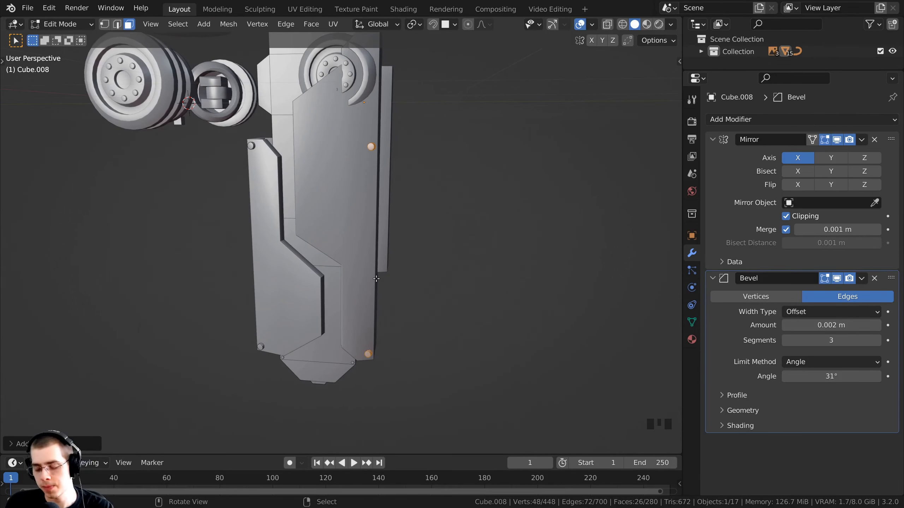
- In the top wireframe view, rotate the new bolt pair to align with the other armor panel's slant and adjust its position
key("KP_7")
middle_click_drag(390, 248, 420, 246)
key("KP_7")
scroll(412, 207, "up", 4)
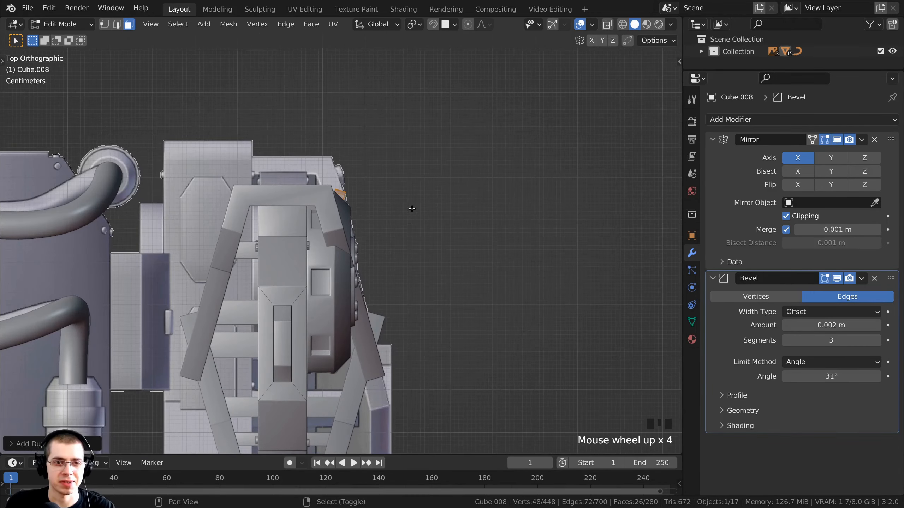
scroll(426, 213, "up", 2, "shift")
key("z")
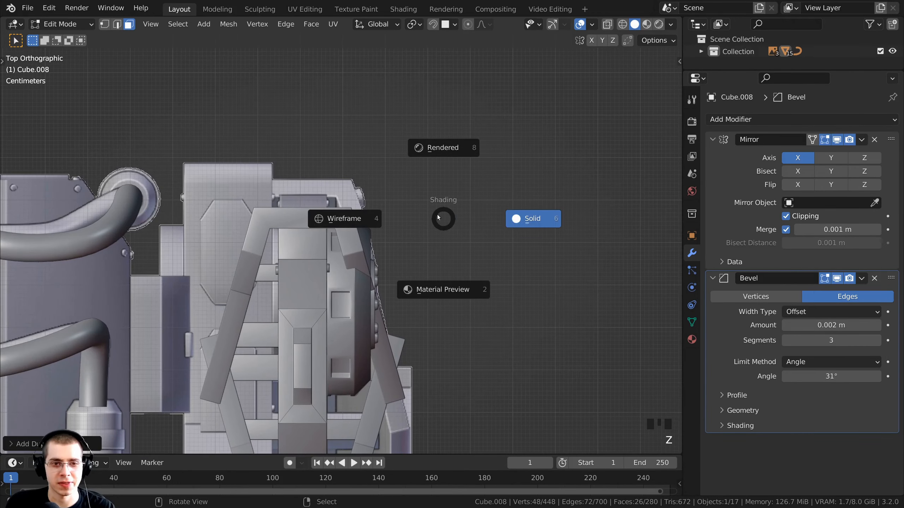
left_click(342, 219)
scroll(445, 216, "up", 5)
key("r")
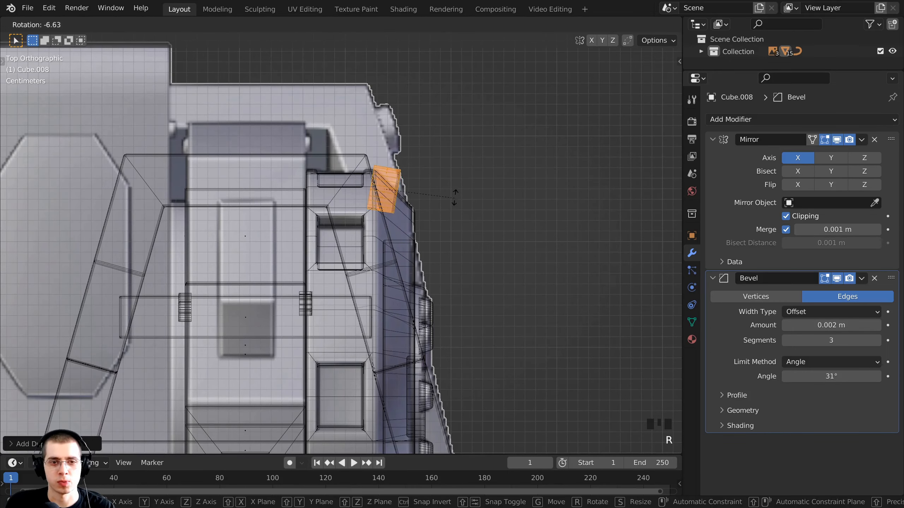
left_click(453, 167)
key("g")
left_click(452, 166)
middle_click_drag(453, 166, 502, 170, "shift")
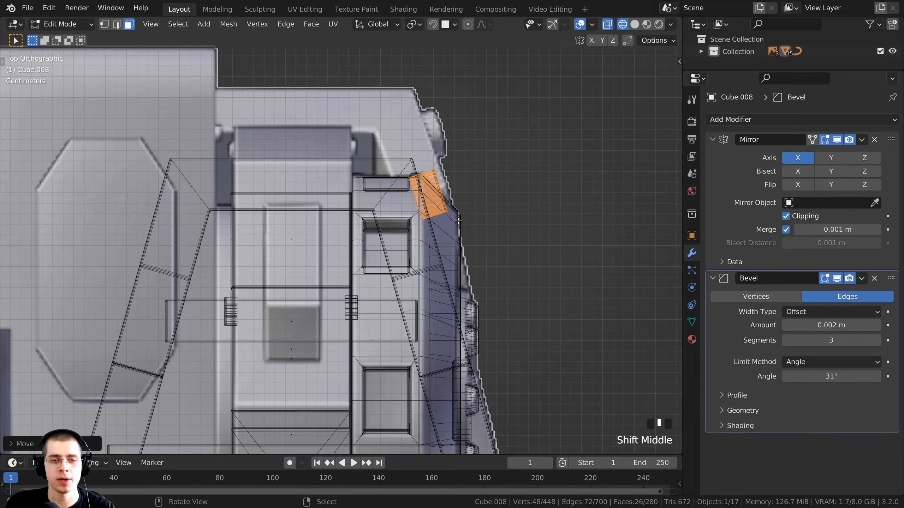
middle_click_drag(437, 217, 446, 220, "shift")
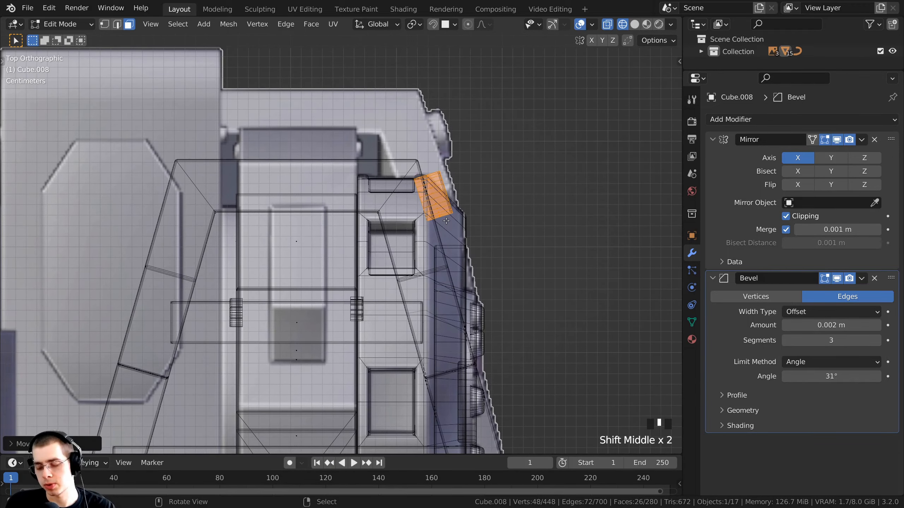
- Examine the bolts' placement on both armor panels against the reference in the right view
key("KP_3")
scroll(454, 222, "down", 5)
middle_click_drag(410, 251, 407, 190, "shift")
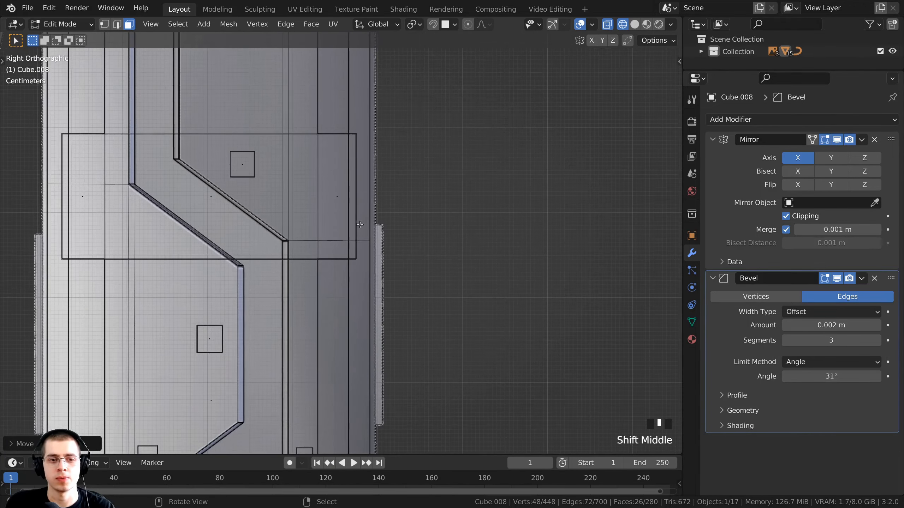
scroll(321, 152, "down", 4)
middle_click_drag(349, 112, 349, 149, "shift")
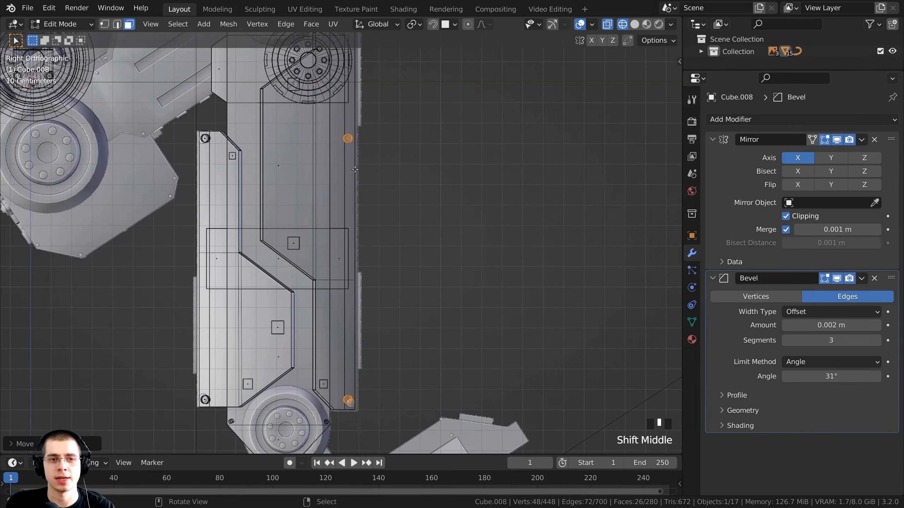
key("alt+a")
key("ctrl+z")
middle_click_drag(299, 351, 286, 312, "shift")
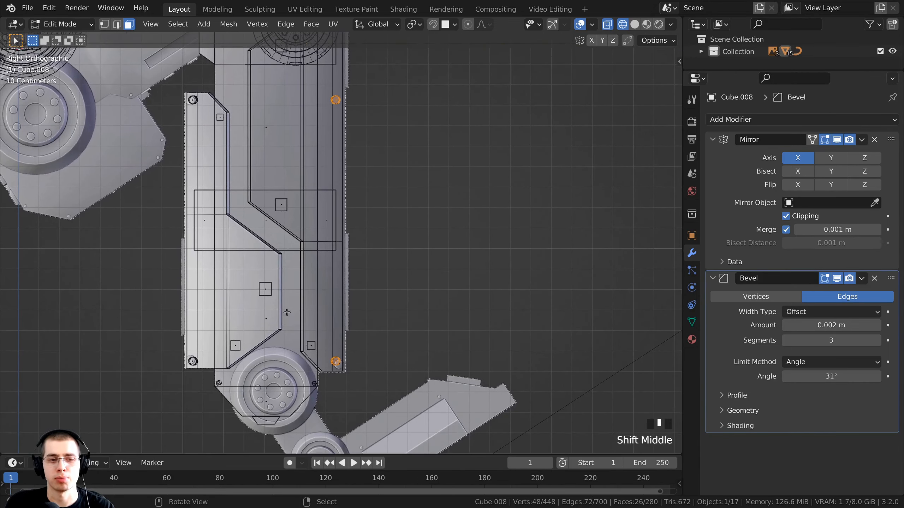
- Move the selected bolts in the right view until the lower one lines up with the reference bolt at the panel's lower corner
middle_click_drag(302, 378, 290, 285, "shift")
scroll(341, 226, "up", 5)
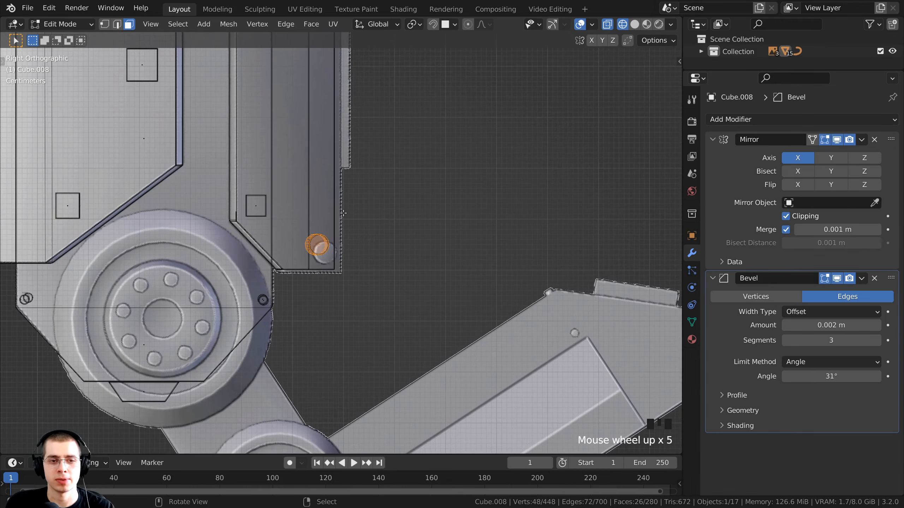
key("g")
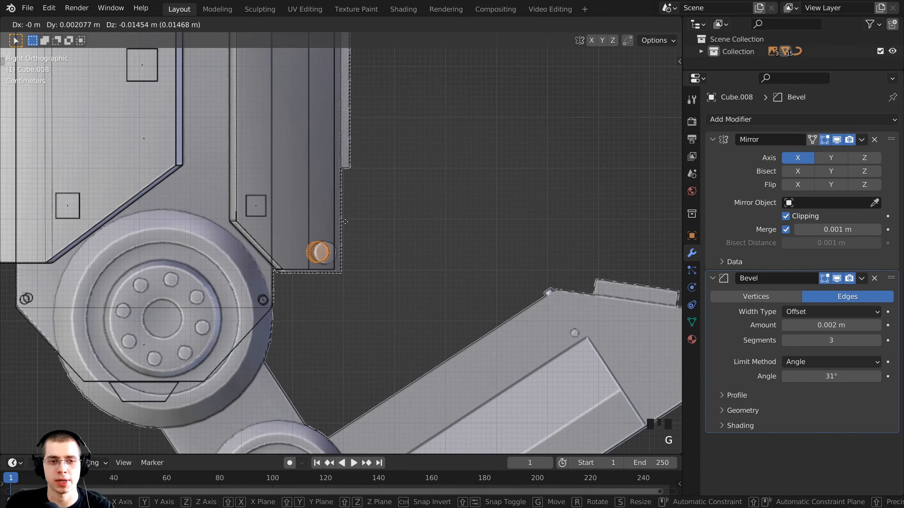
left_click(345, 221)
- Select only the upper bolt and raise it along Z to the reference bolt at the armor panel's upper corner
scroll(343, 223, "down", 4)
middle_click_drag(329, 100, 329, 359, "shift")
scroll(345, 246, "up", 3)
middle_click_drag(310, 168, 307, 248, "shift")
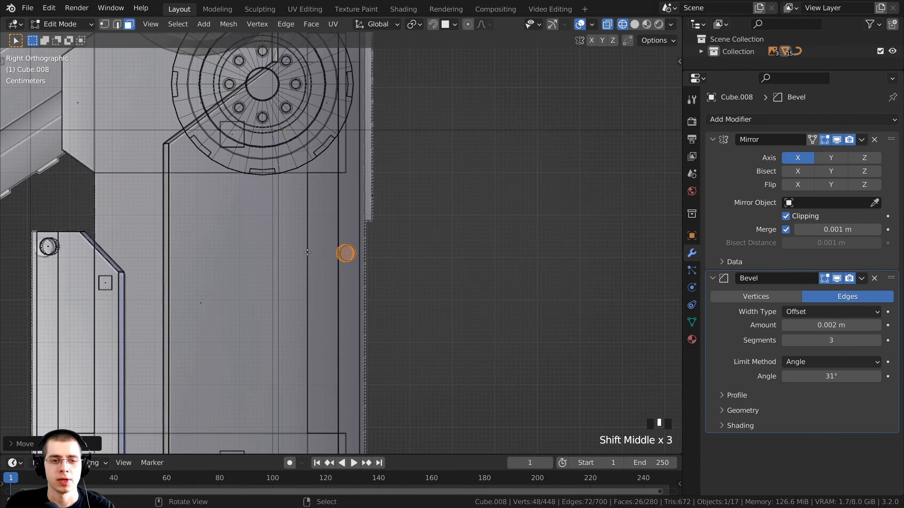
scroll(306, 248, "up", 1)
key("alt+a")
key("b")
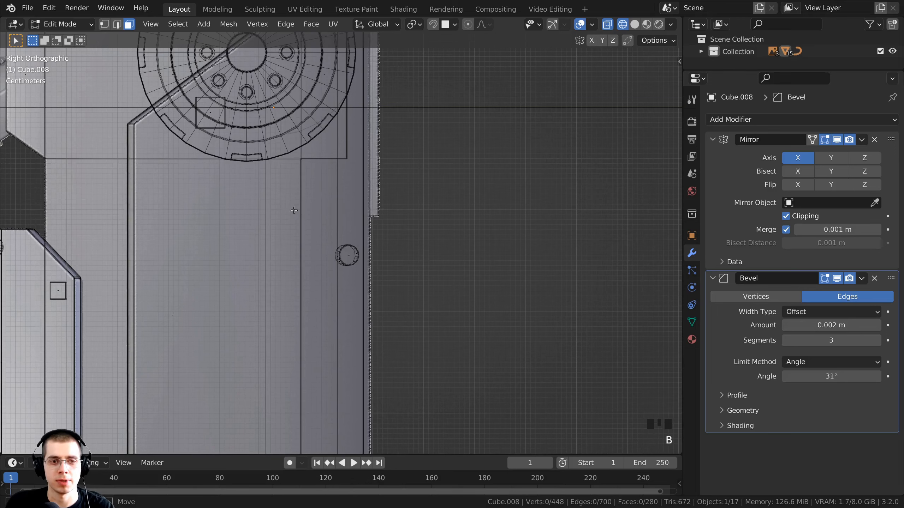
left_click_drag(328, 243, 401, 300)
middle_click_drag(326, 259, 329, 377, "shift")
scroll(328, 378, "down", 1)
key("g")
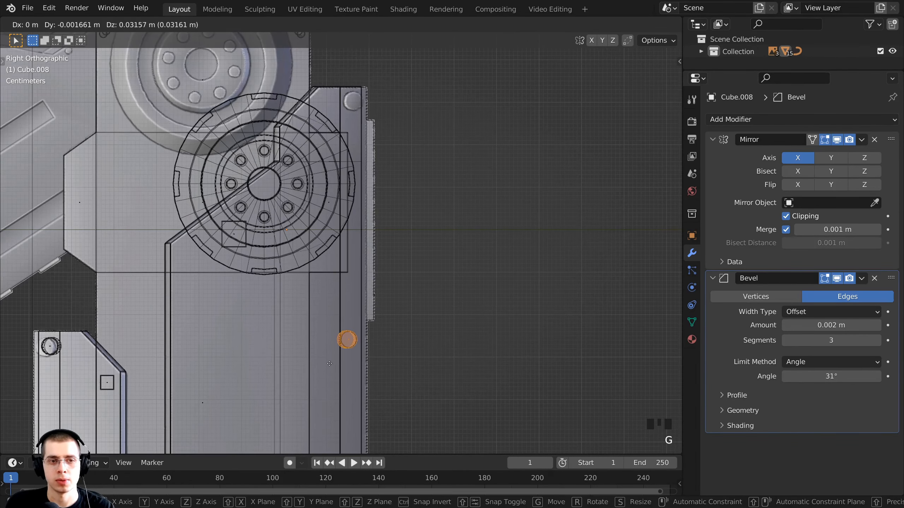
key("z")
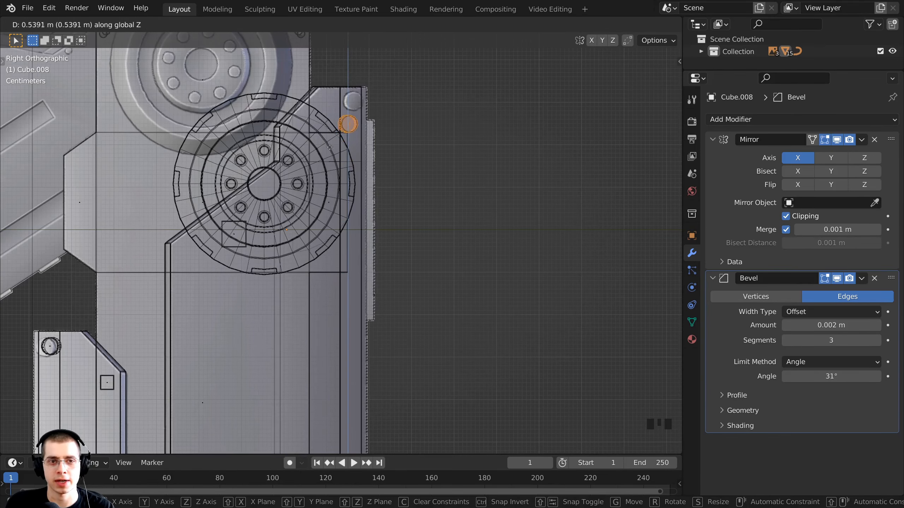
left_click(332, 129)
- Add the lower bolt to the selection and, in the top view, duplicate both bolts along X to the panel's opposite side
scroll(379, 327, "down", 4)
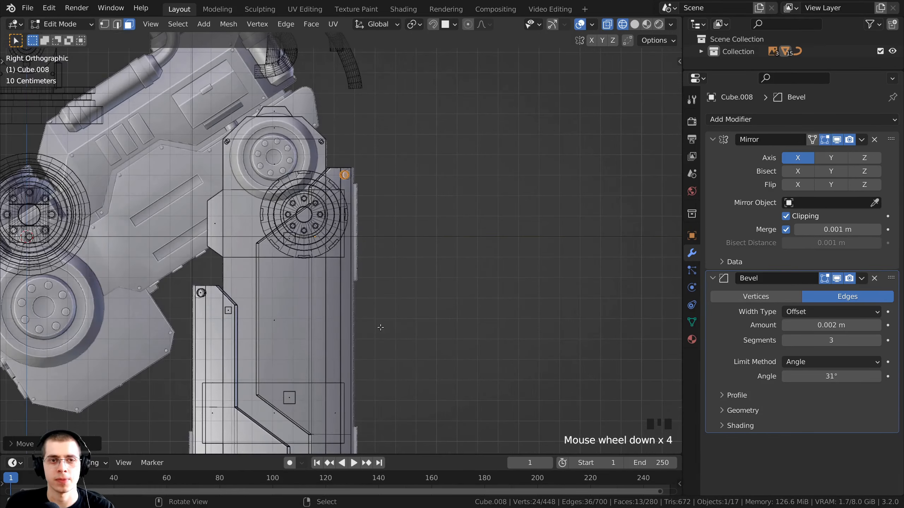
middle_click_drag(380, 327, 357, 206, "shift")
middle_click_drag(358, 358, 358, 322, "shift")
scroll(358, 322, "up", 7)
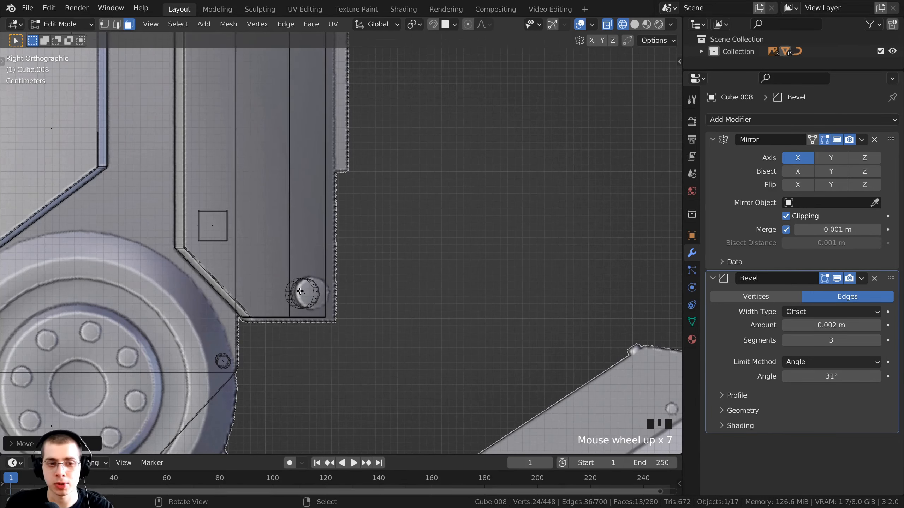
key("l")
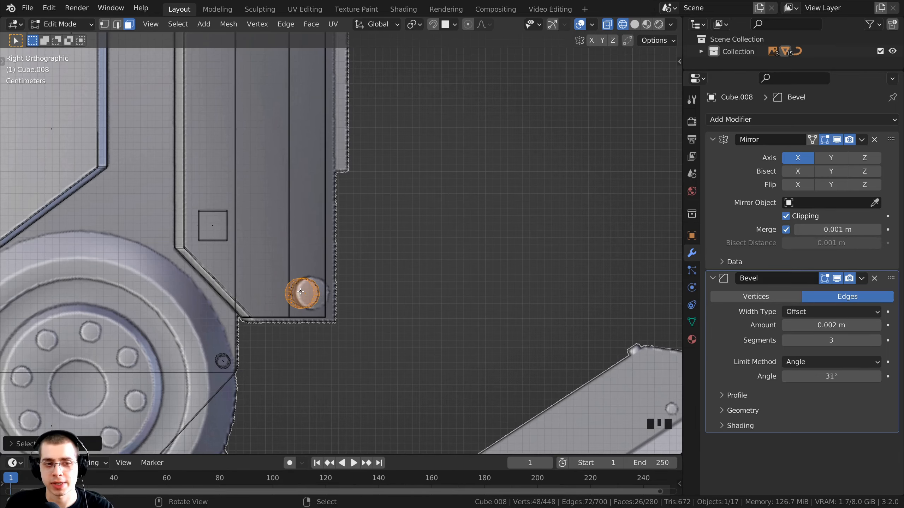
key("KP_7")
middle_click_drag(408, 235, 453, 225, "shift")
scroll(453, 225, "up", 2)
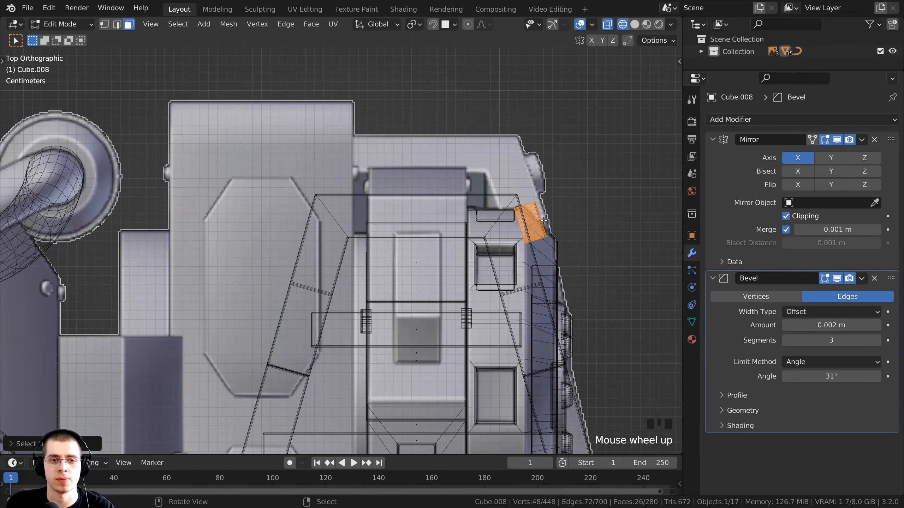
key("shift+d")
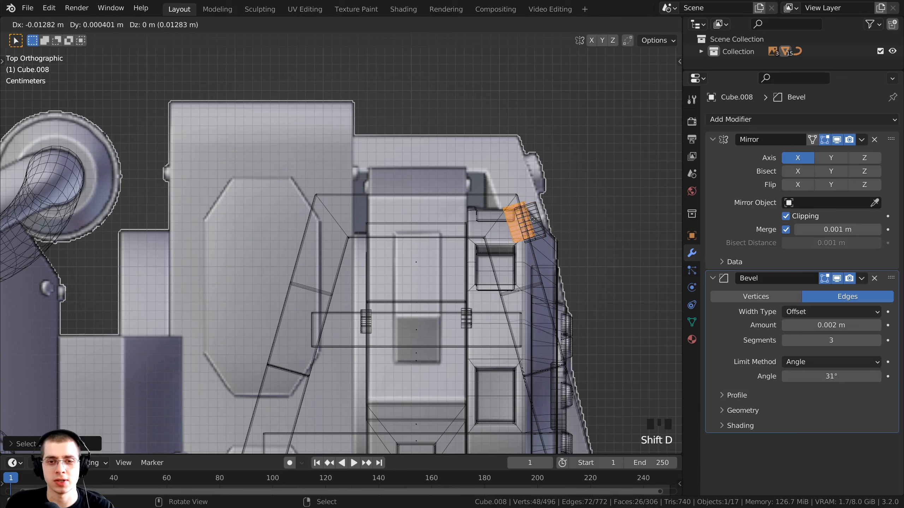
key("x")
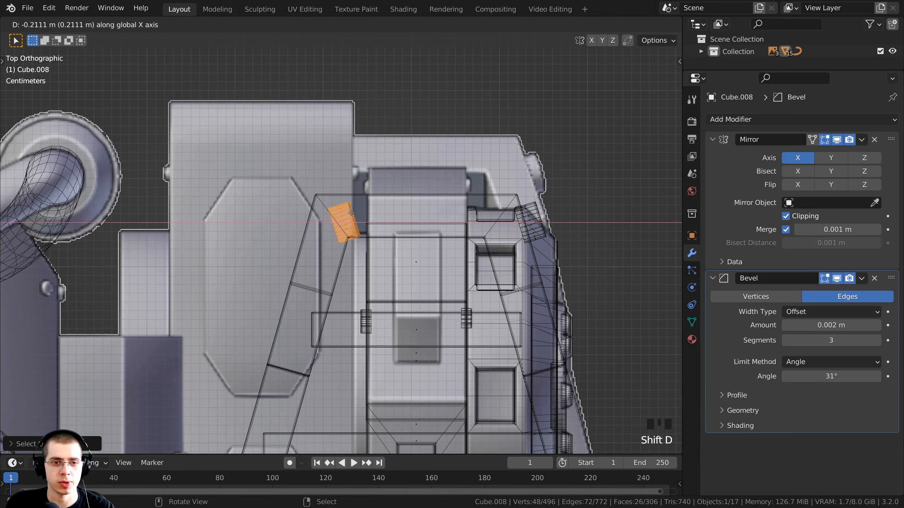
left_click(315, 210)
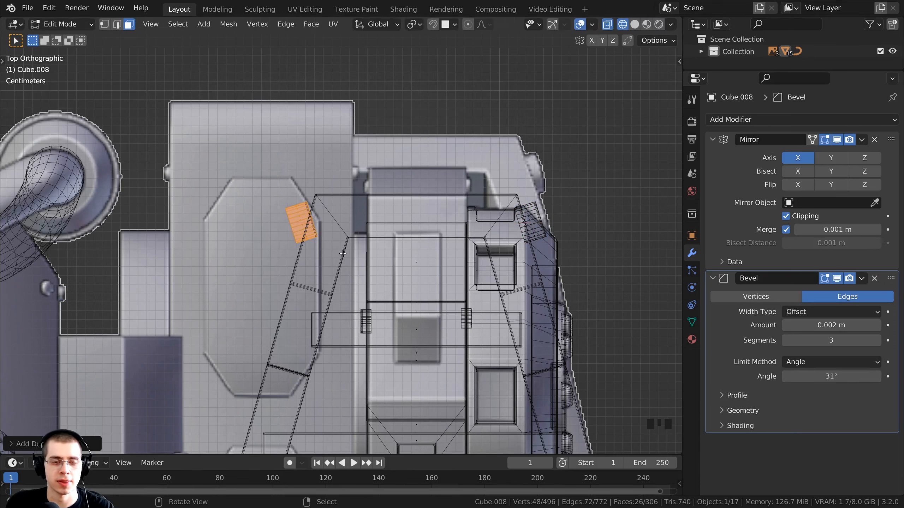
- Rotate the duplicated bolts to match the opposite side's slant and adjust their position along X
key("r")
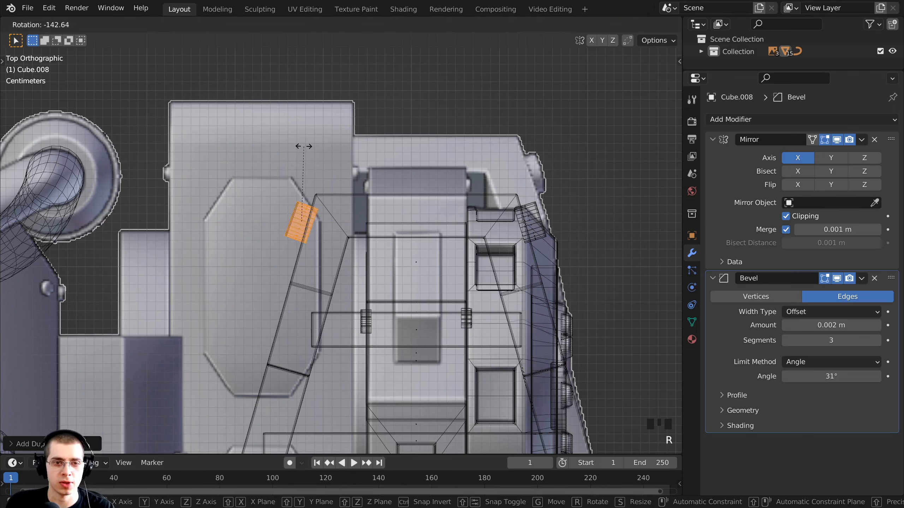
left_click(298, 147)
key("g")
key("x")
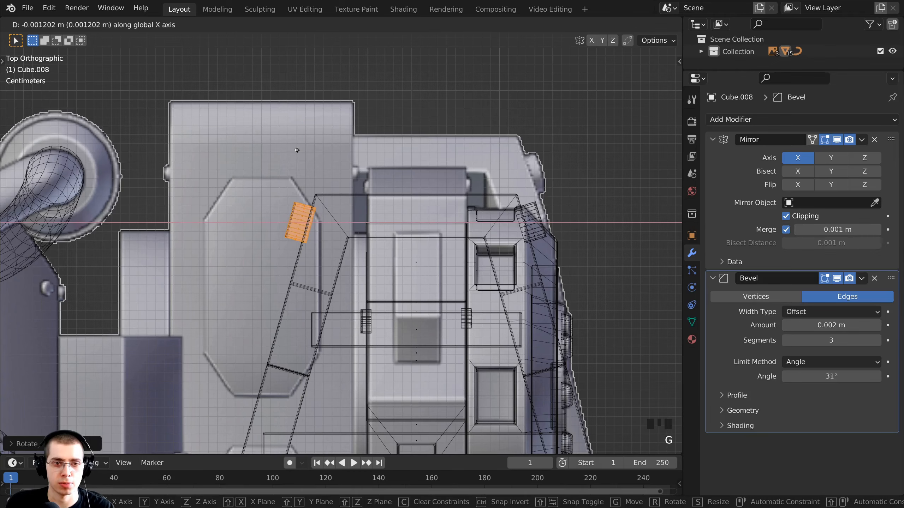
left_click(297, 150)
- Examine the bolts on both sides of the leg from several angles in Object Mode with solid shading
key("z")
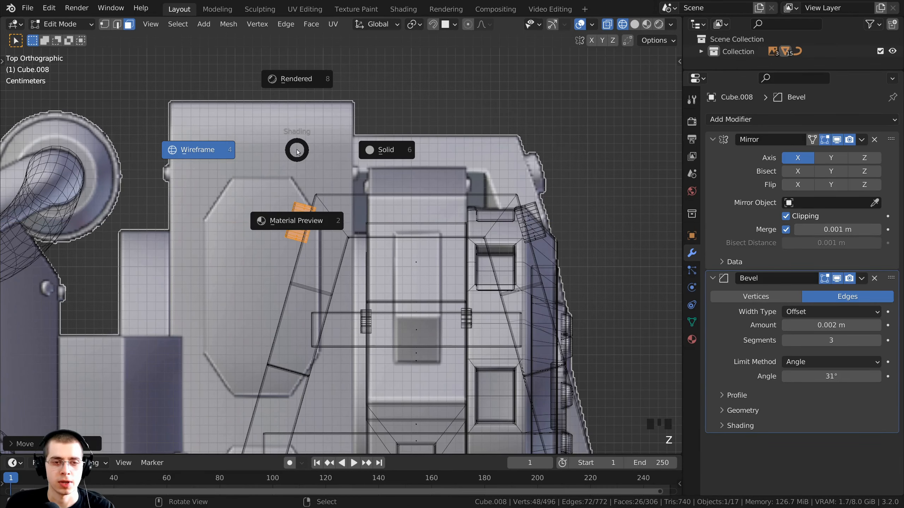
left_click(388, 150)
scroll(388, 150, "down", 4)
mouse_move(388, 150)
middle_mouse_down()
mouse_move(241, 224)
mouse_move(309, 278)
mouse_move(361, 287)
mouse_move(358, 259)
mouse_move(370, 309)
mouse_move(392, 299)
middle_mouse_up()
key("Tab")
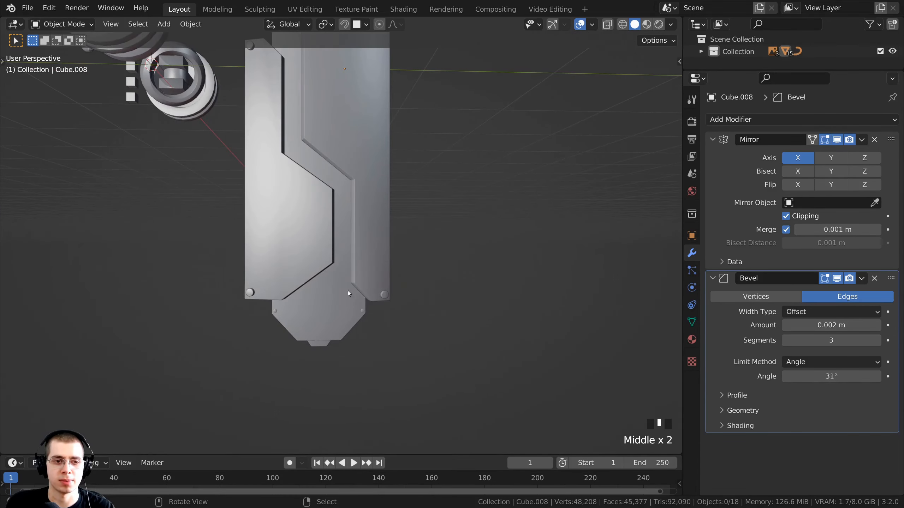
middle_click_drag(251, 289, 298, 364, "shift")
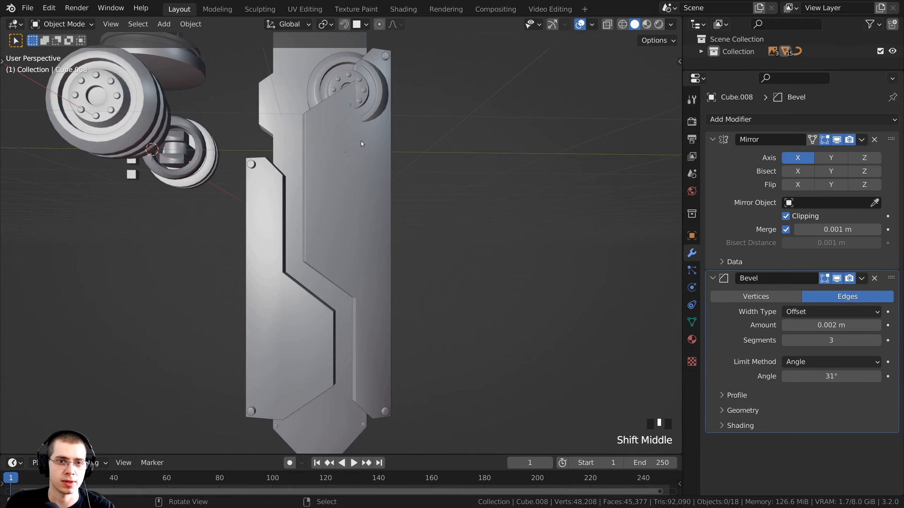
middle_click_drag(361, 142, 303, 249)
middle_click_drag(303, 249, 292, 342, "shift")
scroll(332, 211, "up", 1)
middle_click_drag(332, 211, 337, 150)
middle_click_drag(342, 192, 383, 186, "shift")
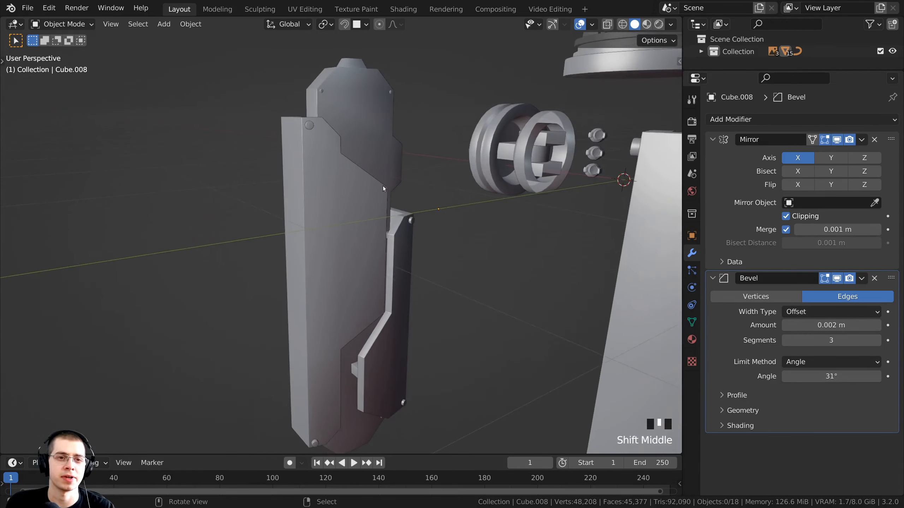
scroll(382, 186, "down", 2)
middle_click_drag(315, 154, 333, 150)
scroll(295, 103, "up", 4)
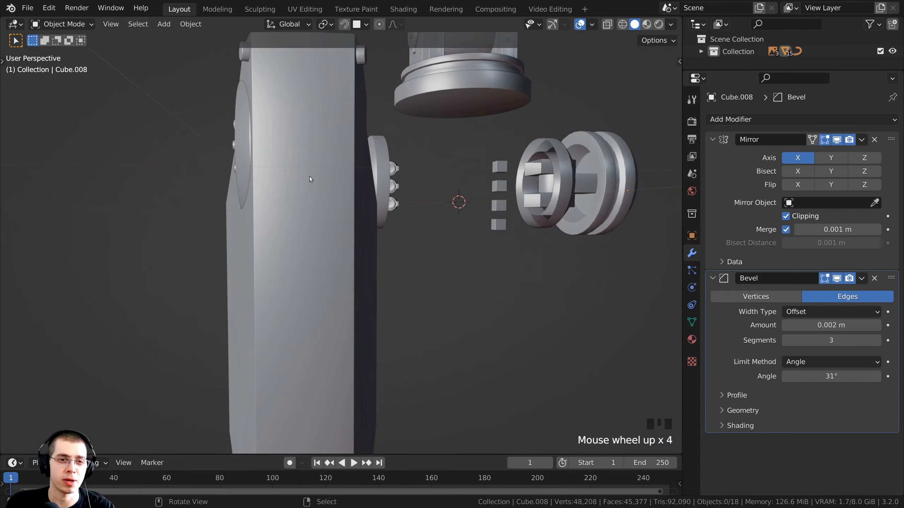
scroll(340, 214, "down", 3)
- In the large armor panel's mesh, duplicate the upper end's inner back face along Y to just outside the panel
left_click(317, 165)
middle_click_drag(316, 165, 327, 149, "shift")
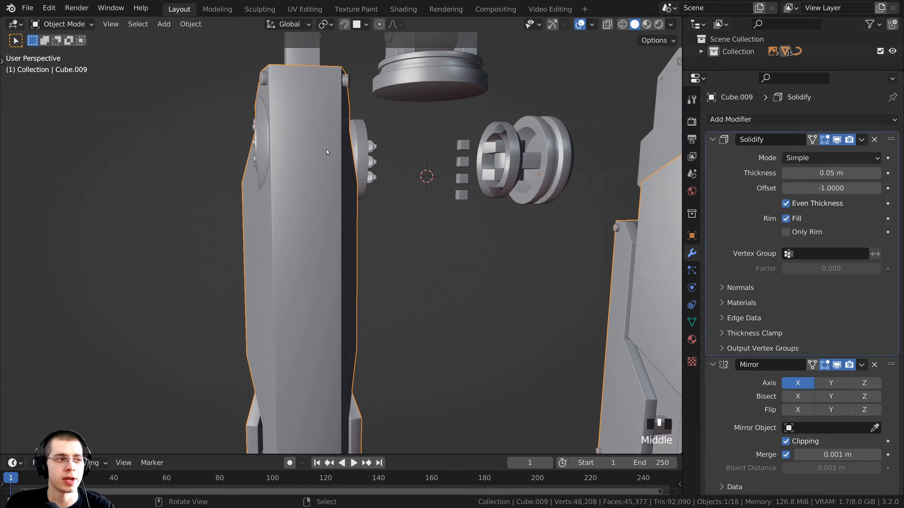
key("Tab")
scroll(309, 197, "down", 3)
middle_click_drag(309, 196, 388, 293)
scroll(372, 259, "up", 3)
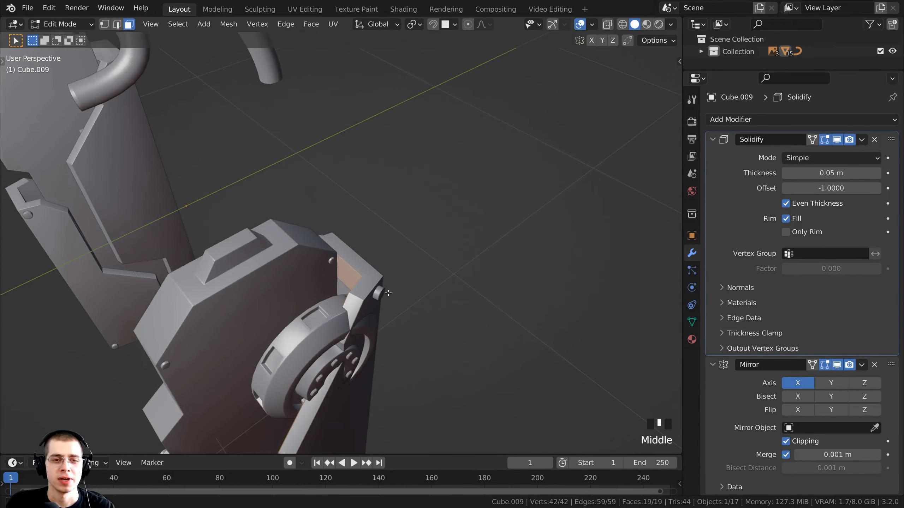
right_click(342, 271)
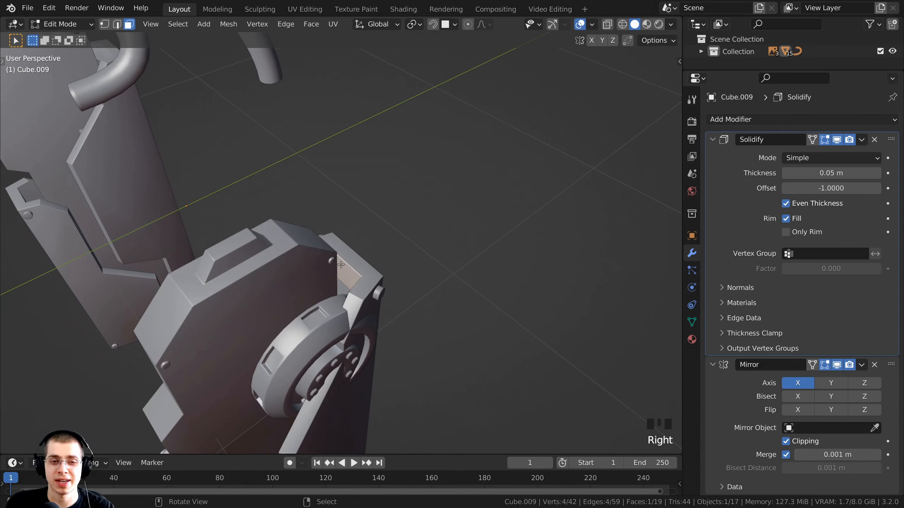
scroll(341, 265, "up", 2)
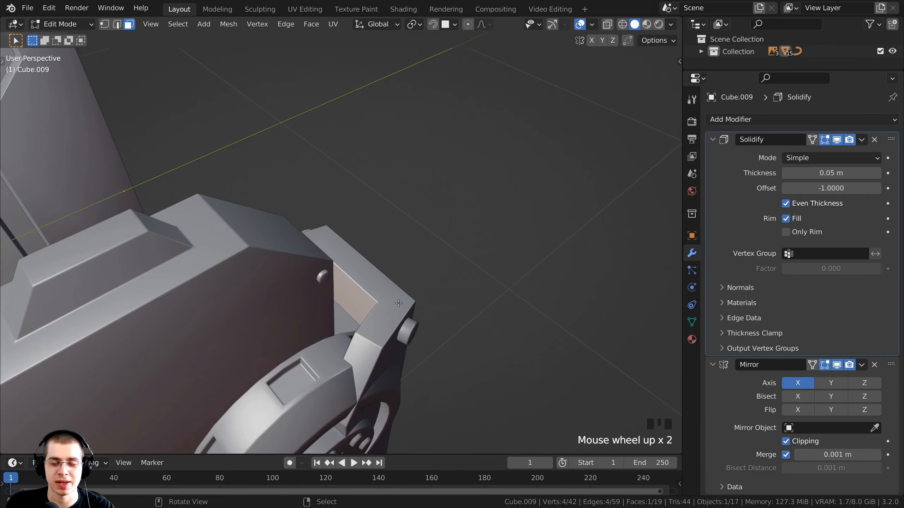
scroll(398, 303, "down", 2)
middle_click_drag(398, 303, 285, 236)
scroll(297, 217, "up", 2)
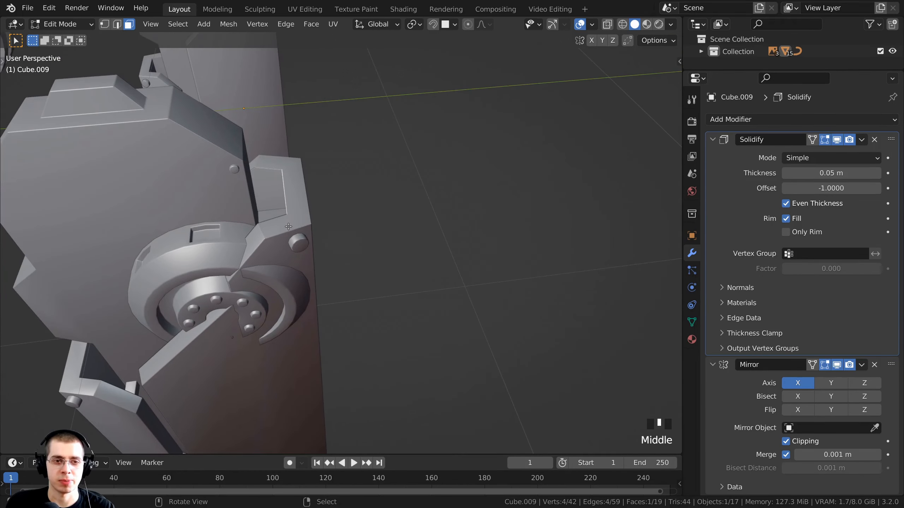
key("shift+d")
key("y")
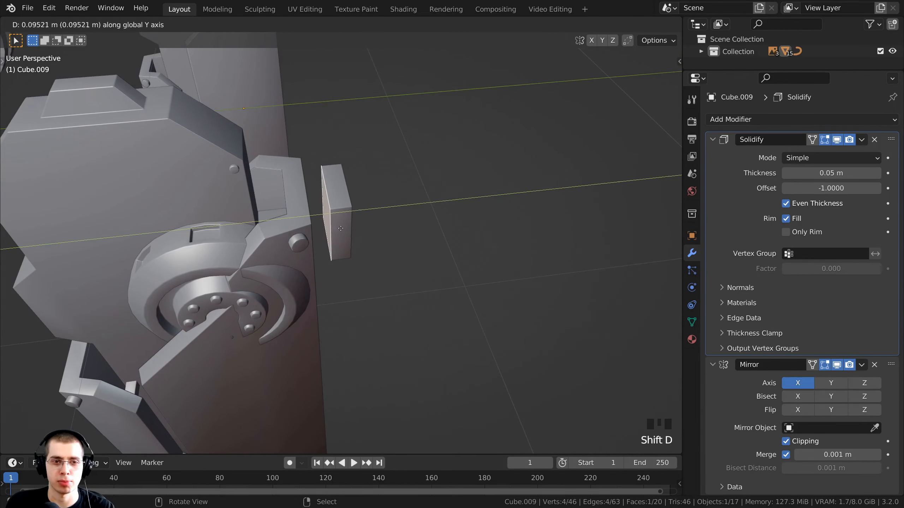
left_click(347, 228)
- Scale the duplicated plate down and move it back about 0.085 m along Y against the panel's outer back surface
scroll(347, 228, "down", 1)
middle_click_drag(347, 228, 406, 210)
scroll(359, 231, "up", 2)
key("s")
left_click(368, 231)
key("g")
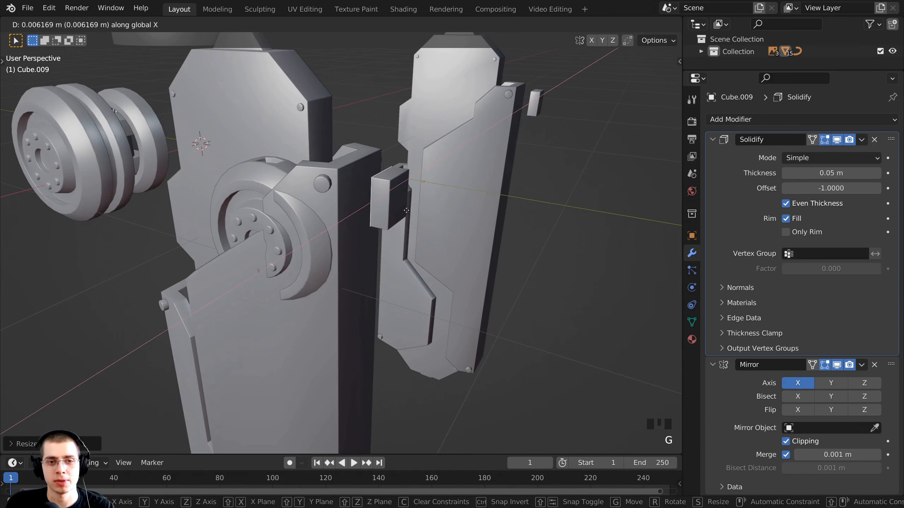
key("y")
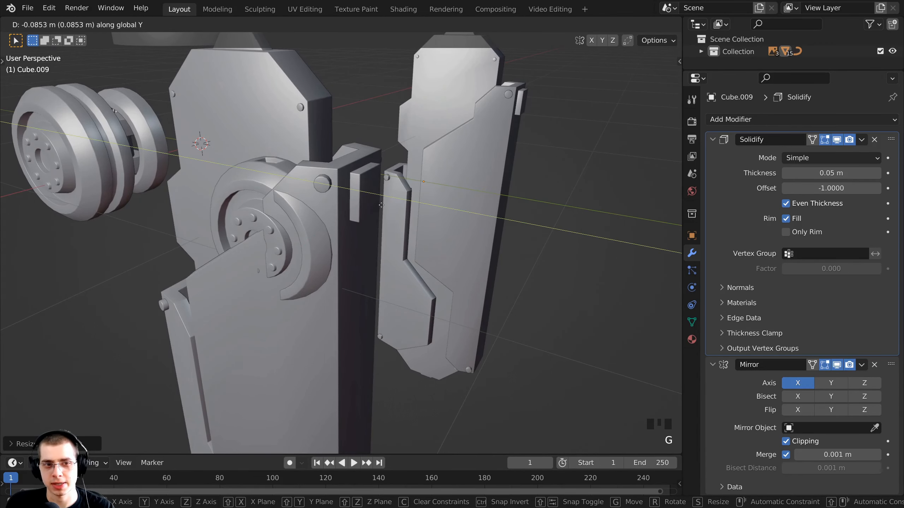
left_click(378, 203)
- In the right wireframe view, lower the plate about 0.2 m over the raised strip in the reference
middle_click_drag(378, 204, 318, 193)
key("KP_3")
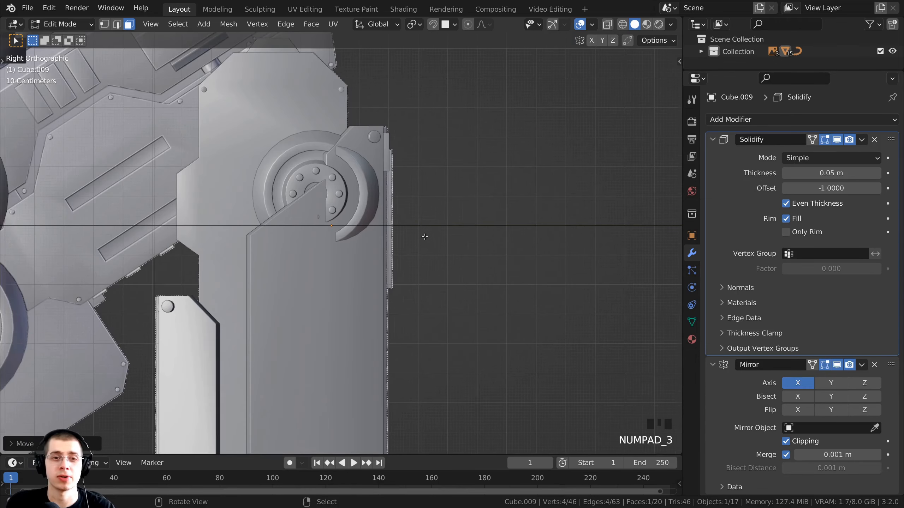
scroll(424, 237, "up", 1)
key("z")
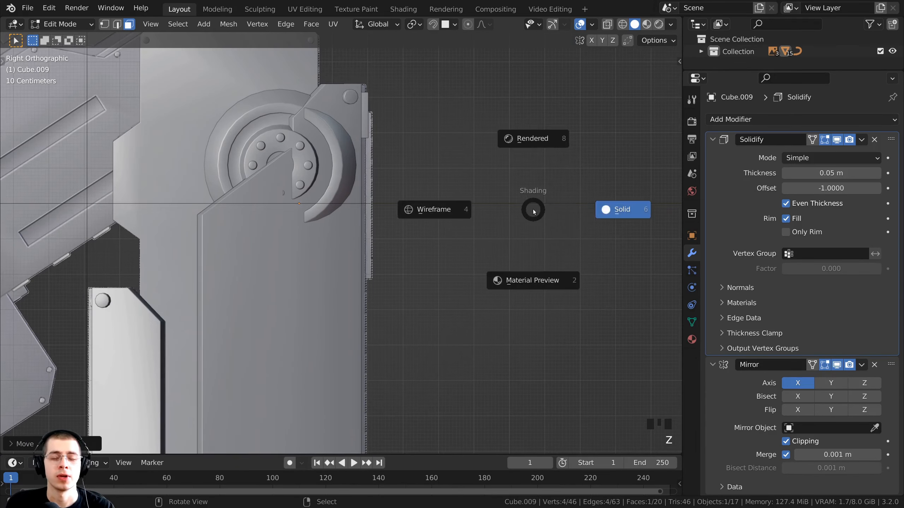
left_click(369, 220)
key("g")
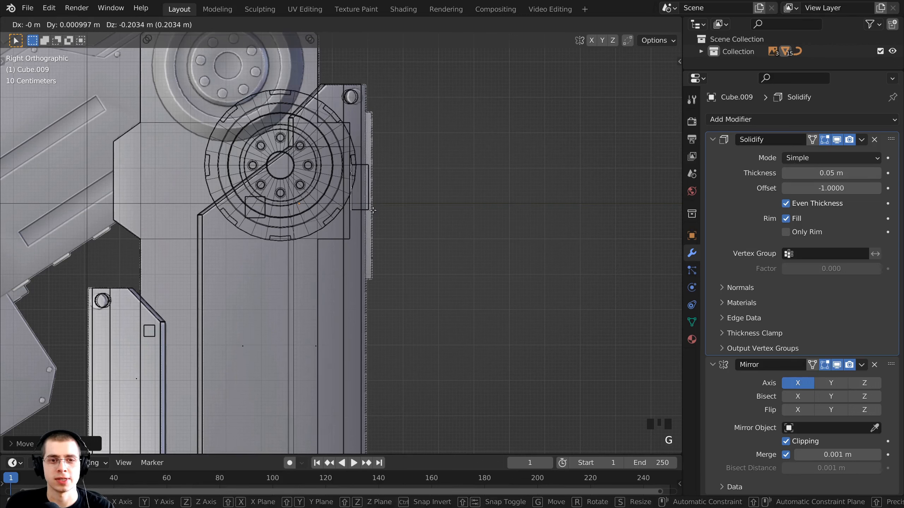
left_click(367, 151)
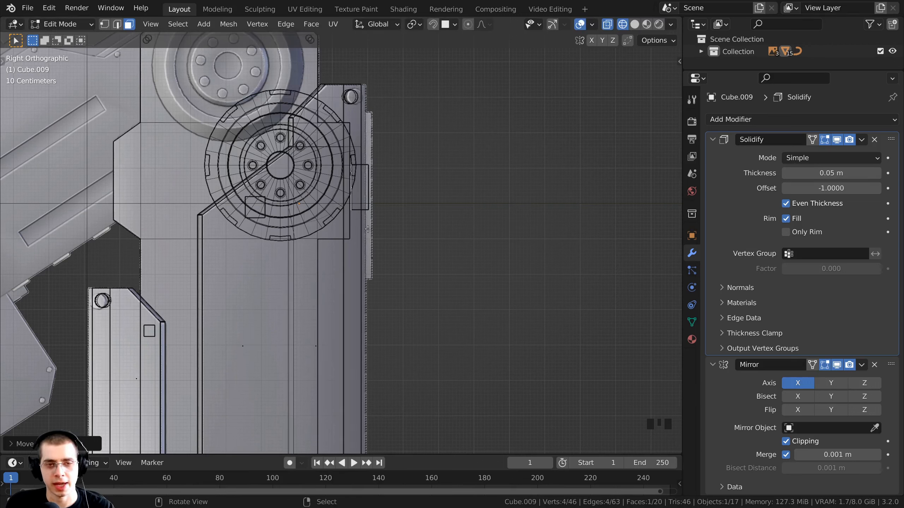
- Stretch the plate along Z and fine-tune its size and position to match the reference strip's length
key("s")
key("z")
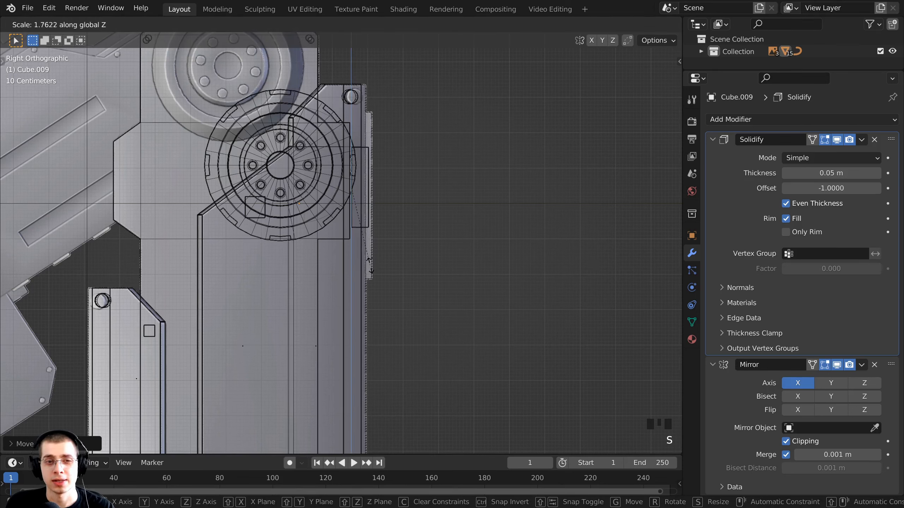
left_click(375, 351)
key("g")
left_click(388, 298)
key("s")
left_click(386, 297)
key("g")
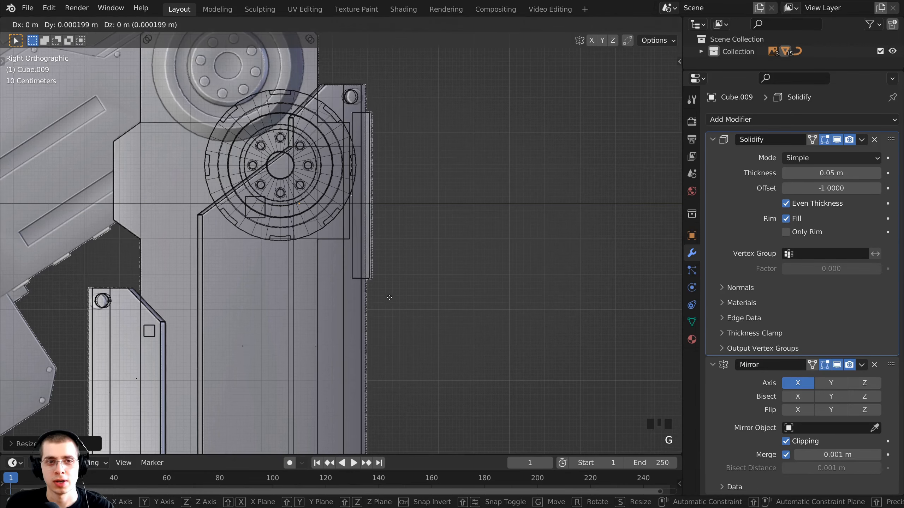
left_click(389, 297)
scroll(364, 265, "up", 3)
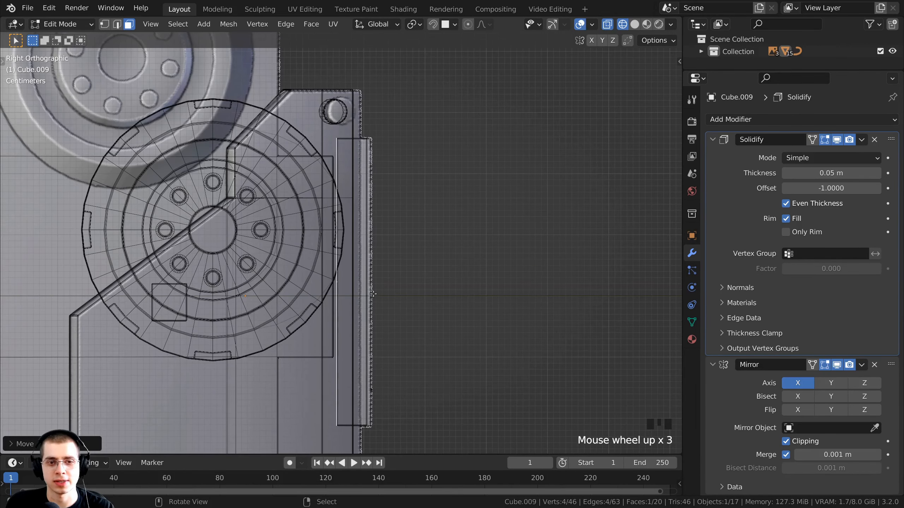
- Fine-tune the upper back plate's position against the raised strip in the right-view reference
key("g")
right_click(372, 325)
key("g")
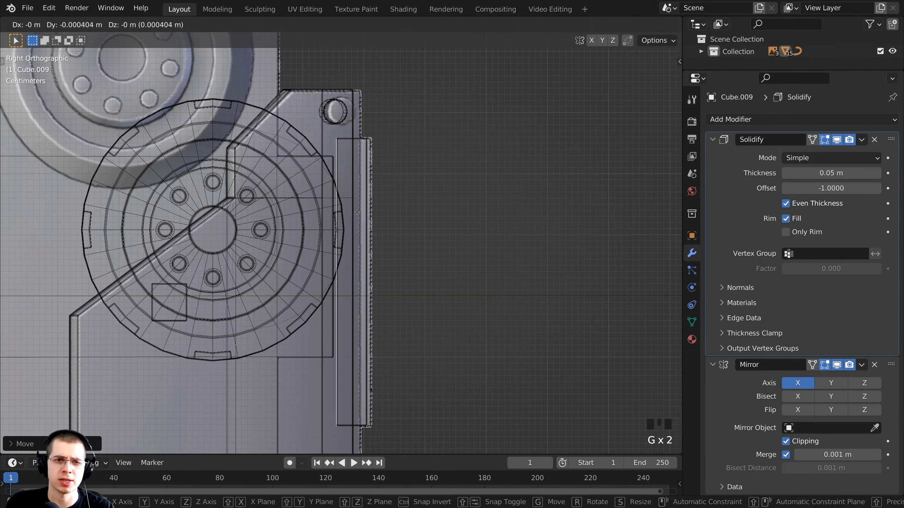
left_click(357, 212)
- Duplicate the upper back plate straight down along Z onto the lower raised strip of the reference
scroll(358, 212, "down", 6)
middle_click_drag(354, 331, 352, 180, "shift")
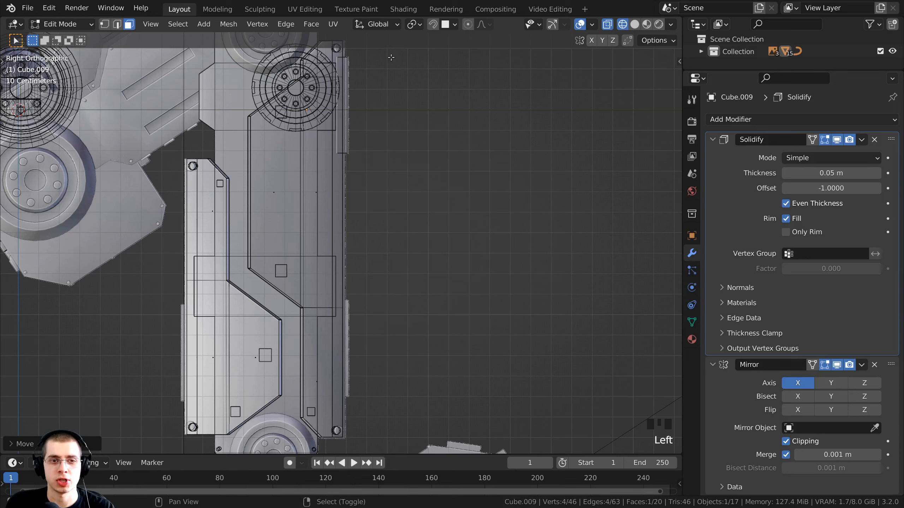
key("shift+d")
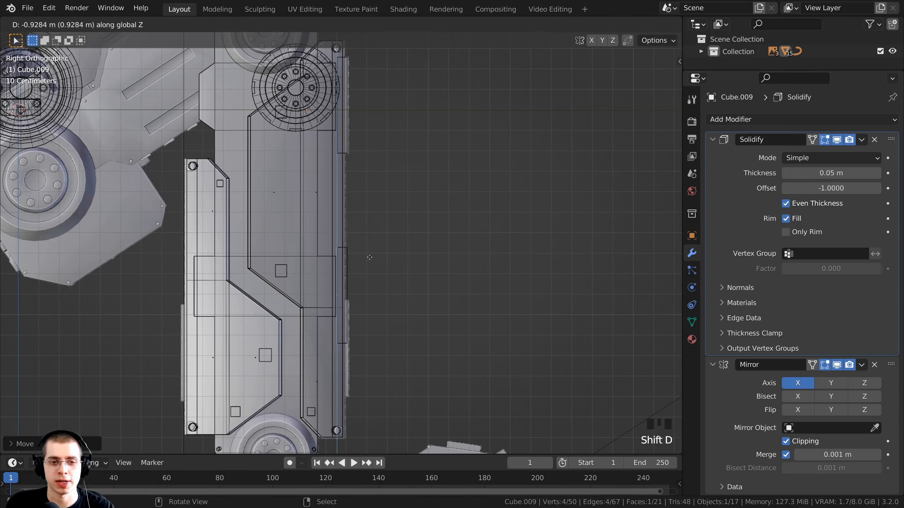
left_click(367, 301)
middle_click_drag(367, 301, 394, 228, "shift")
scroll(541, 161, "up", 2)
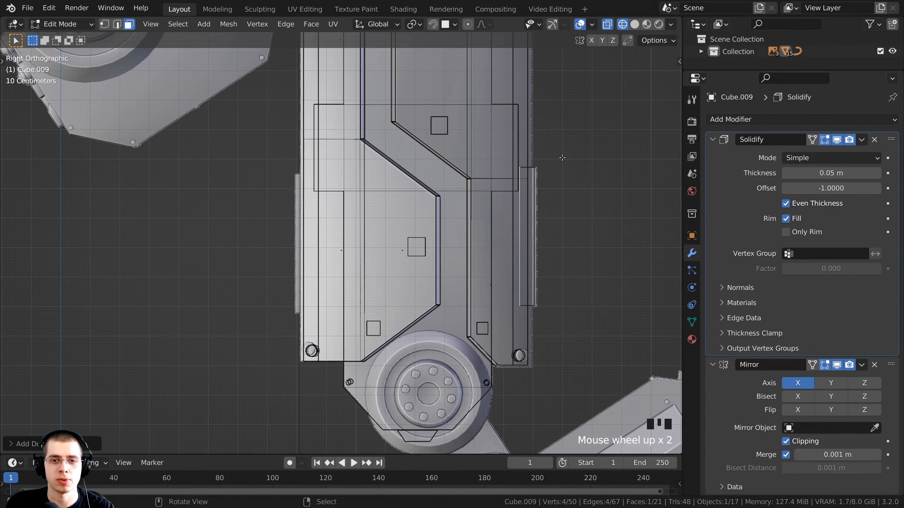
- Duplicate the lower back plate along Y to the front armor panel's outer edge and align it with the reference strip
key("shift+d")
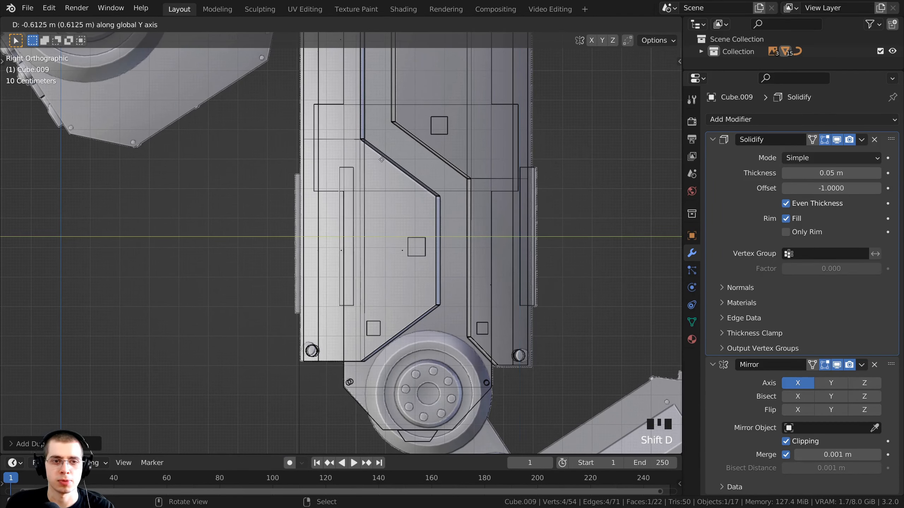
left_click(337, 165)
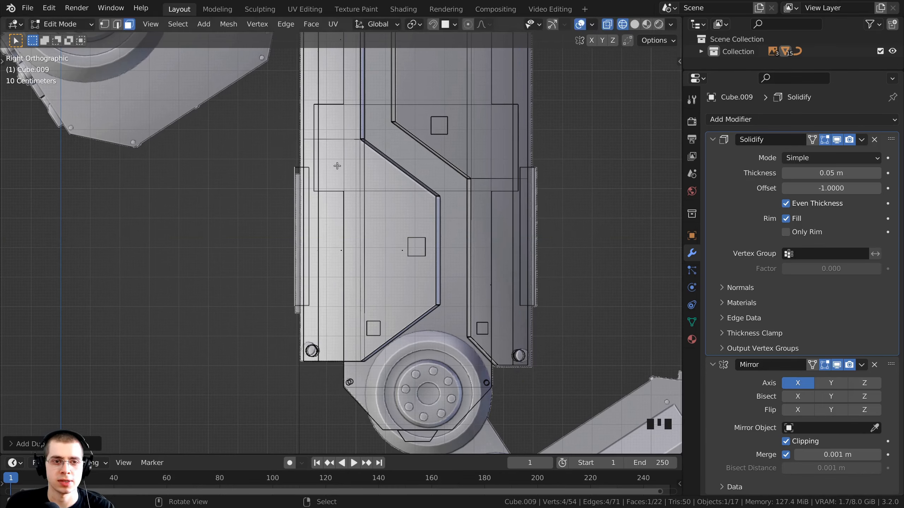
key("g")
left_click(331, 176)
key("g")
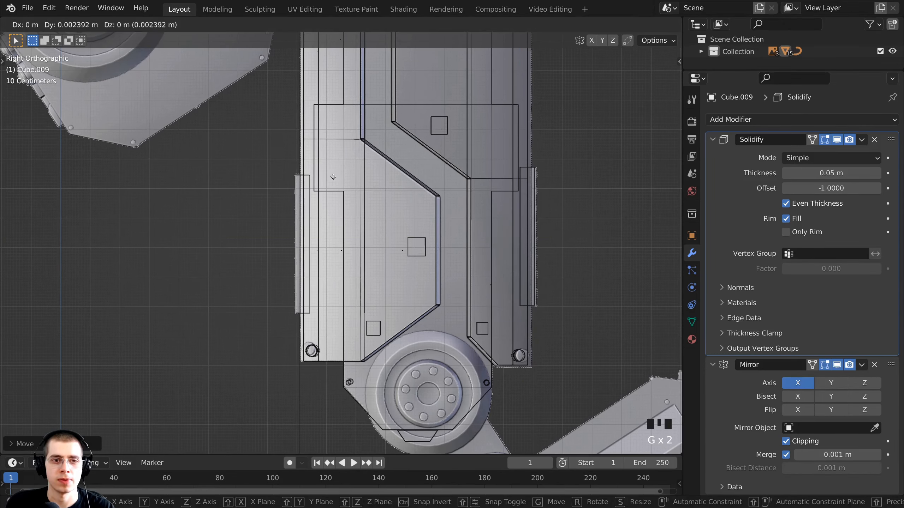
left_click(332, 177)
- In solid shading, move the front plate about 0.004 m along Y to seat it against the panel's surface
key("z")
left_click(436, 176)
mouse_move(436, 177)
middle_mouse_down()
mouse_move(505, 164)
mouse_move(521, 109)
mouse_move(462, 102)
middle_mouse_up()
scroll(394, 139, "up", 2)
key("g")
key("y")
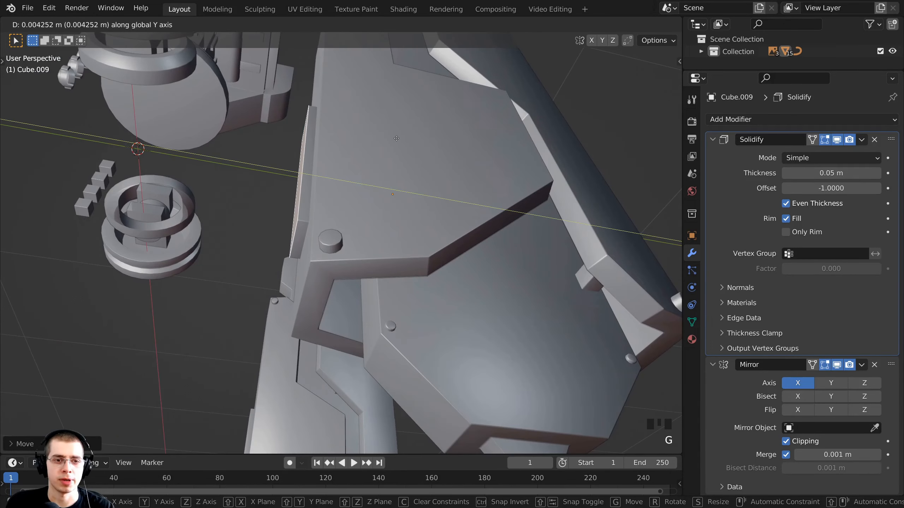
left_click(397, 138)
- In wireframe shading, add the two back plates to the selection so all three raised plates are selected
middle_click_drag(396, 138, 392, 186)
scroll(352, 193, "up", 3)
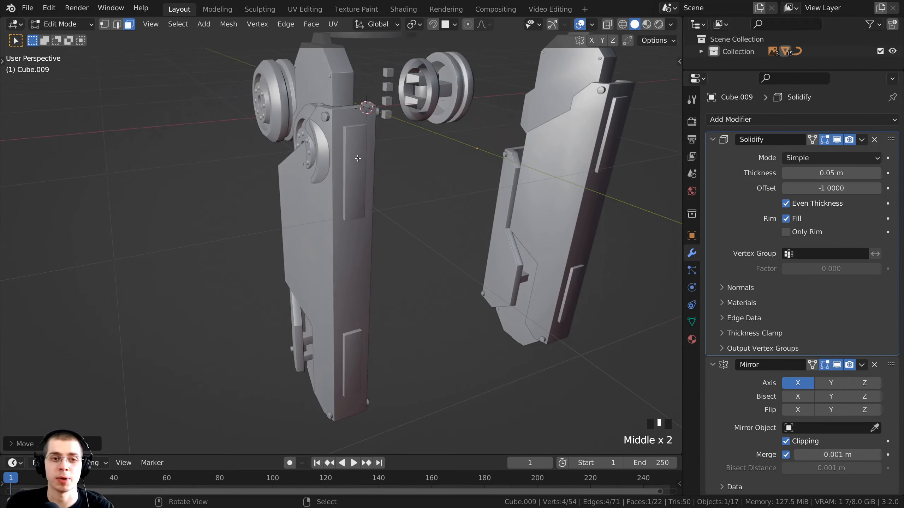
scroll(391, 186, "up", 2)
key("z")
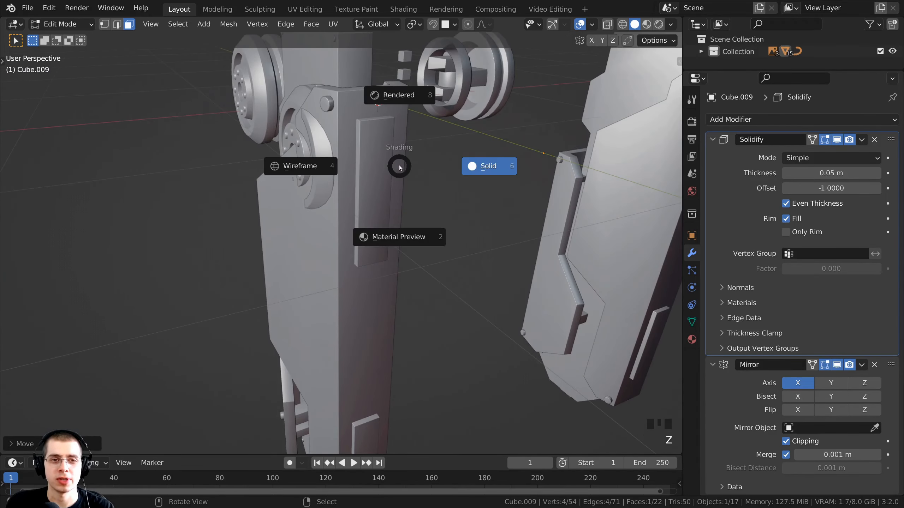
left_click(294, 163)
scroll(370, 199, "up", 3)
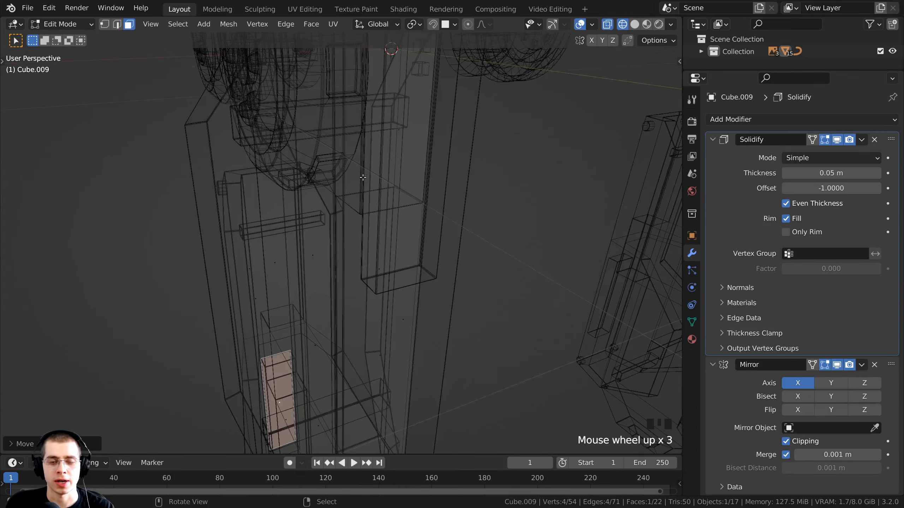
middle_click_drag(371, 200, 382, 151)
right_click(369, 142, "shift")
scroll(370, 146, "down", 2)
middle_click_drag(367, 288, 361, 263, "shift")
scroll(370, 249, "up", 2)
scroll(390, 284, "up", 2)
right_click(390, 283, "shift")
scroll(390, 284, "down", 3)
scroll(358, 265, "up", 1)
- In the front view, widen the three selected plates along X to match the reference strip's width
key("KP_1")
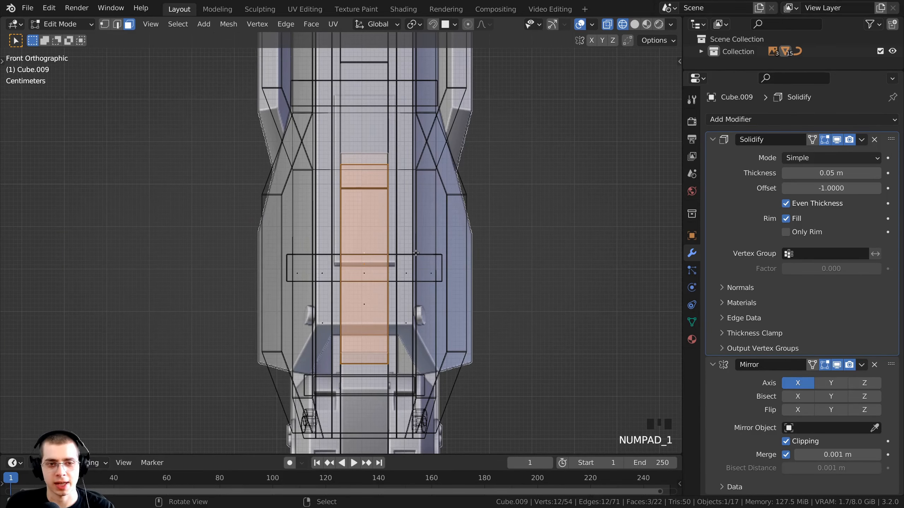
key("s")
key("x")
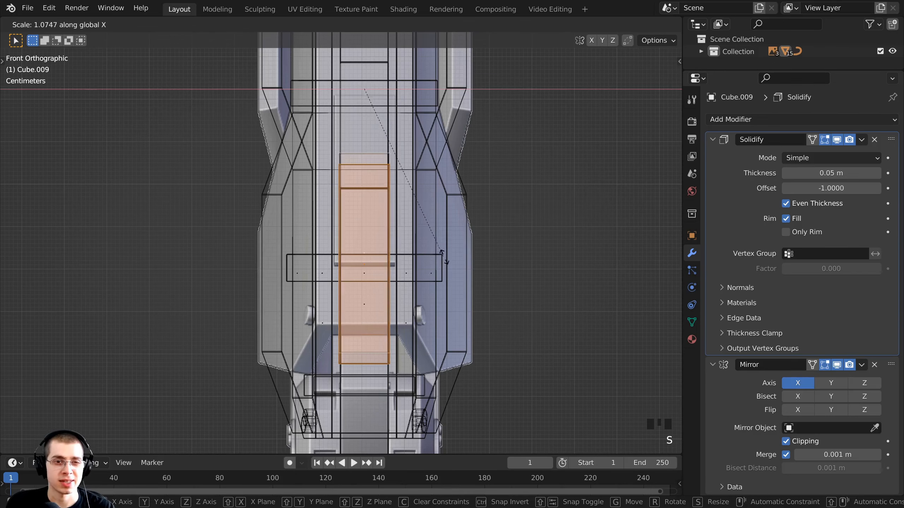
left_click(492, 261)
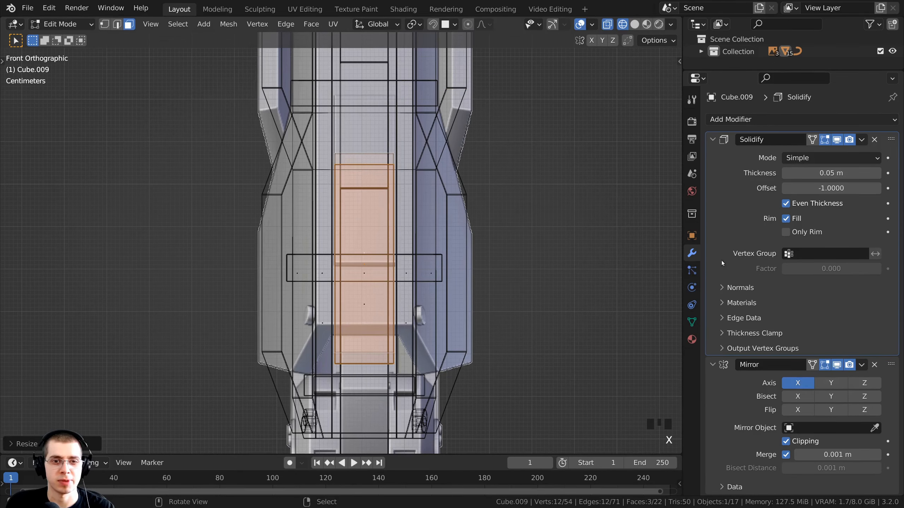
- Switch to solid shading and rescale the three plates along X to refine their width on the panels
key("z")
middle_click_drag(611, 260, 403, 274)
left_click(647, 254)
middle_click_drag(404, 274, 406, 314, "shift")
scroll(373, 213, "down", 3)
middle_click_drag(353, 161, 352, 298, "shift")
scroll(405, 223, "up", 3)
key("s")
key("x")
left_click(406, 225)
- Leave mesh editing, reveal all hidden objects and clear the selection
middle_click_drag(406, 225, 352, 210)
key("Tab")
scroll(429, 261, "up", 2, "shift")
scroll(349, 206, "down", 2)
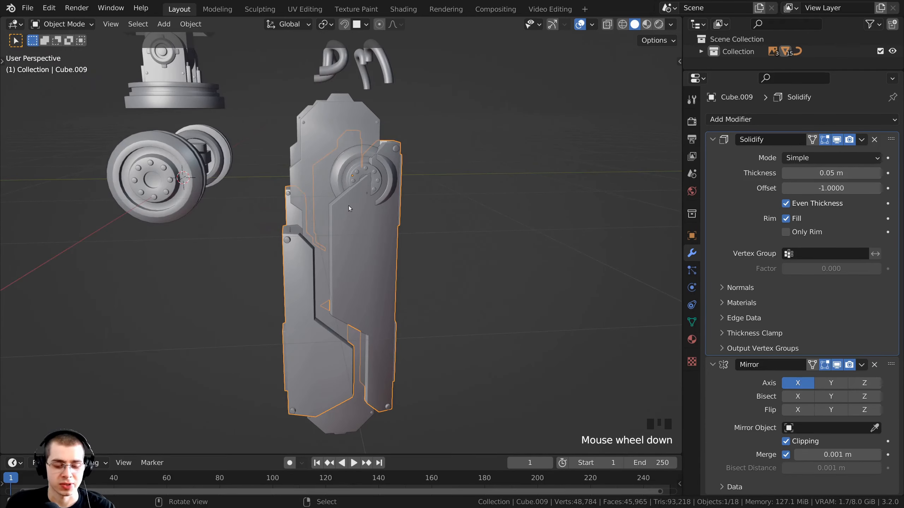
key("alt+h")
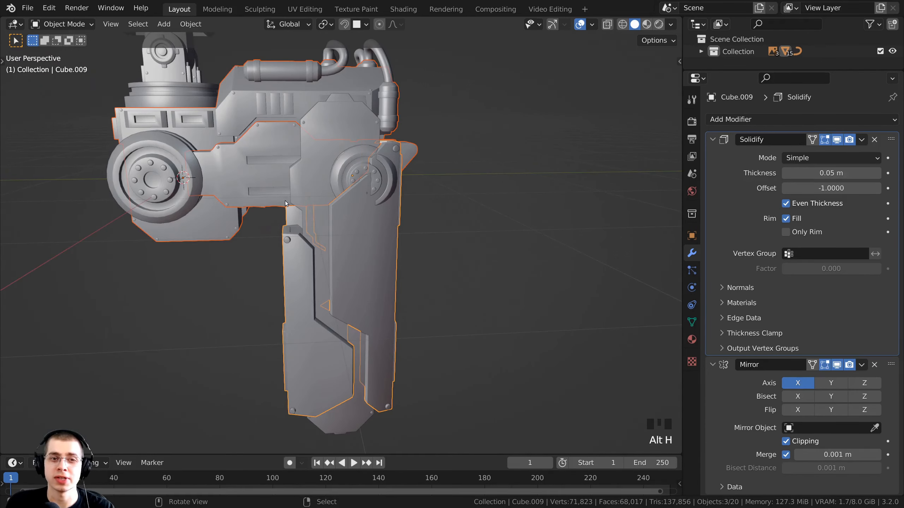
key("alt+a")
middle_click_drag(285, 200, 361, 214, "shift")
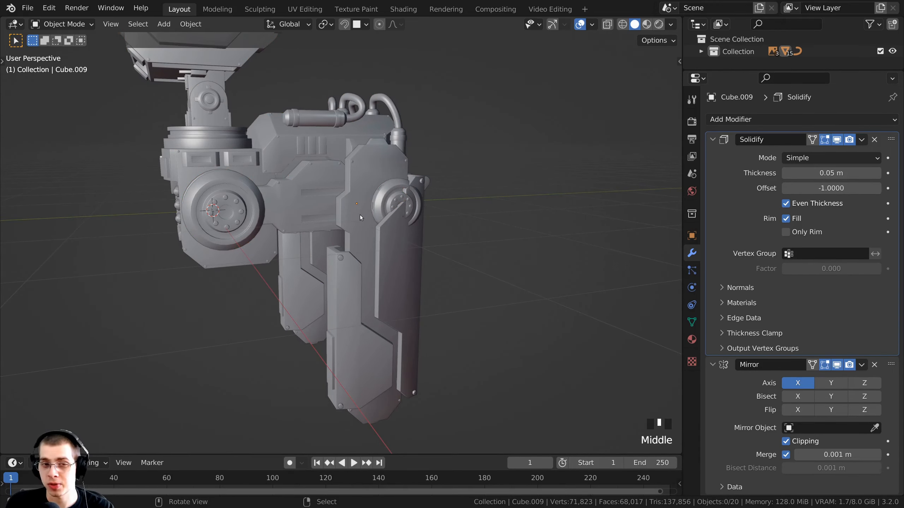
- In the right view, select the tilted side reference image and display its transform values in the viewport
key("KP_3")
scroll(360, 214, "down", 3)
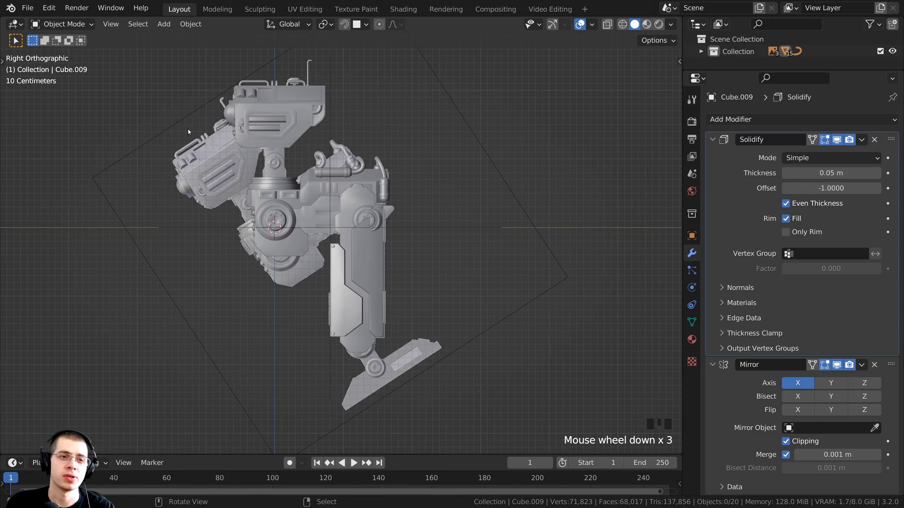
right_click(161, 133)
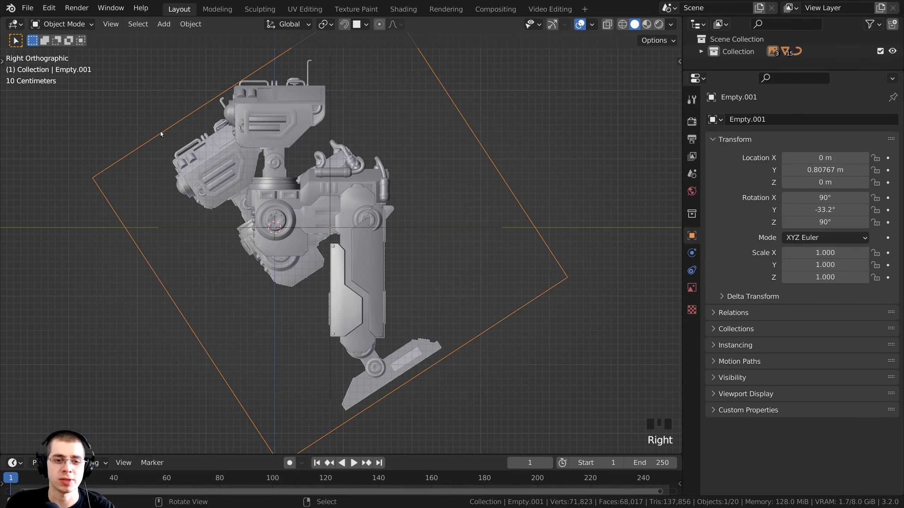
key("r")
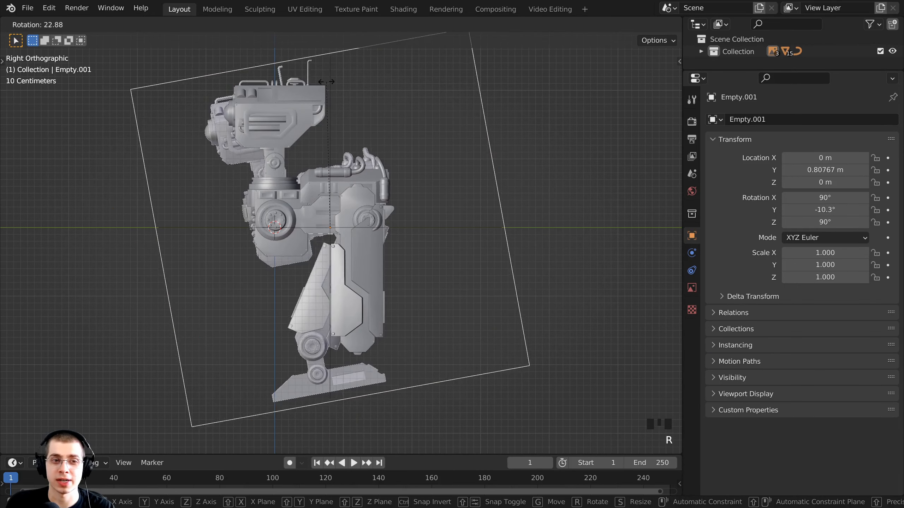
key("Escape")
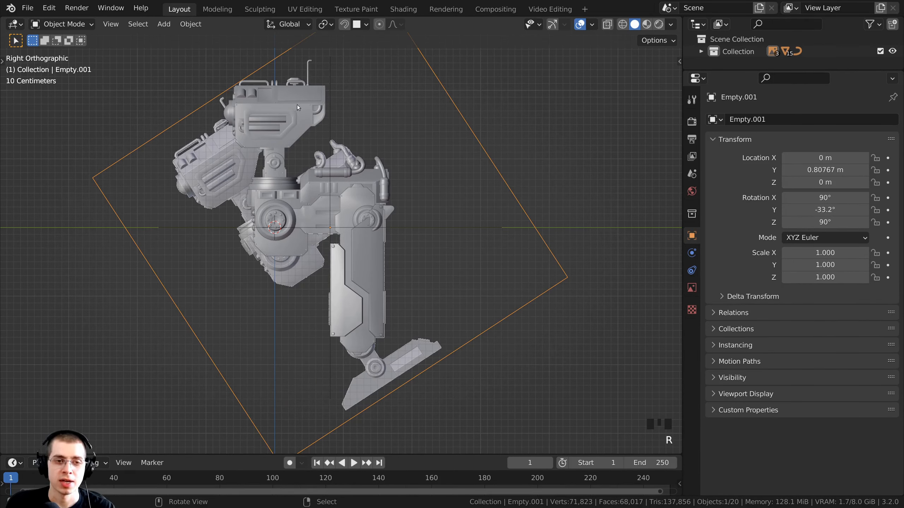
key("n")
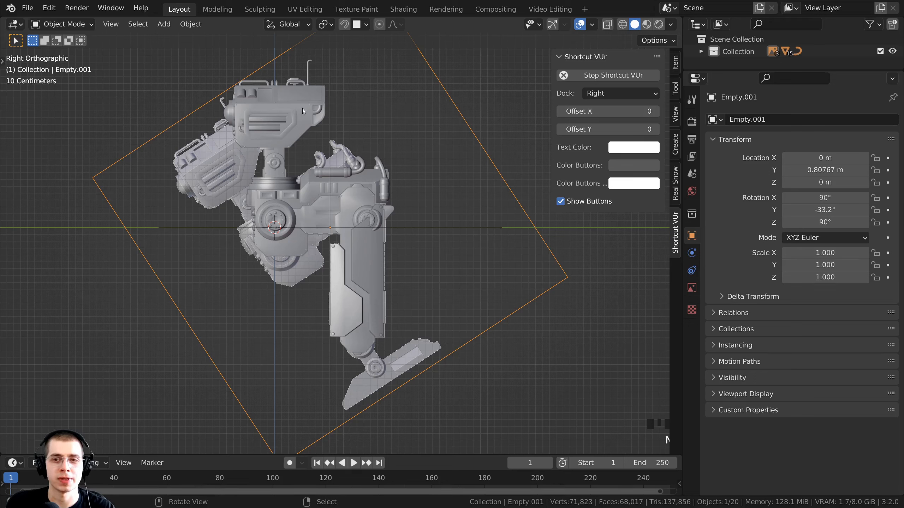
left_click(675, 60)
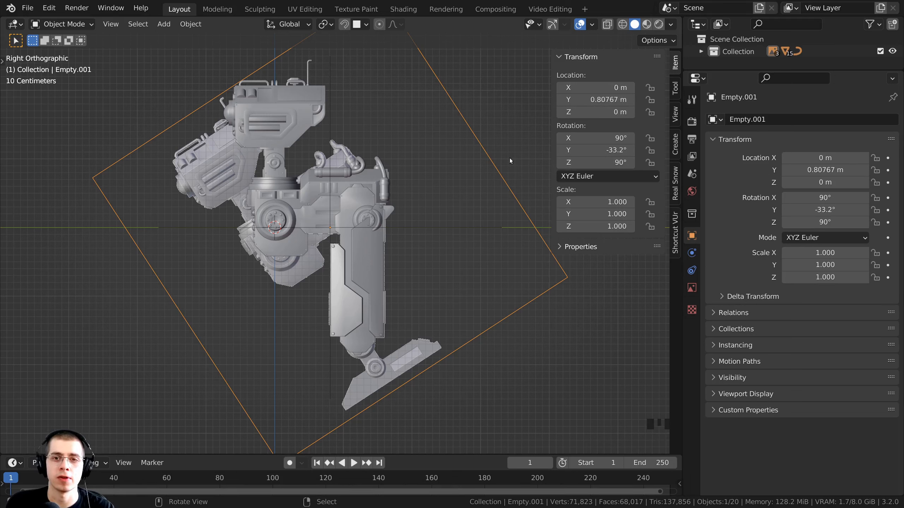
key("t")
key("t")
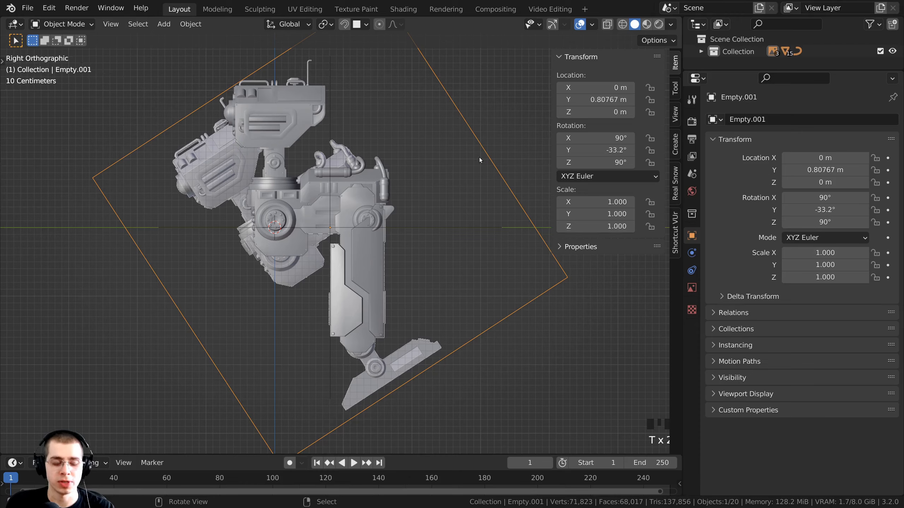
key("r")
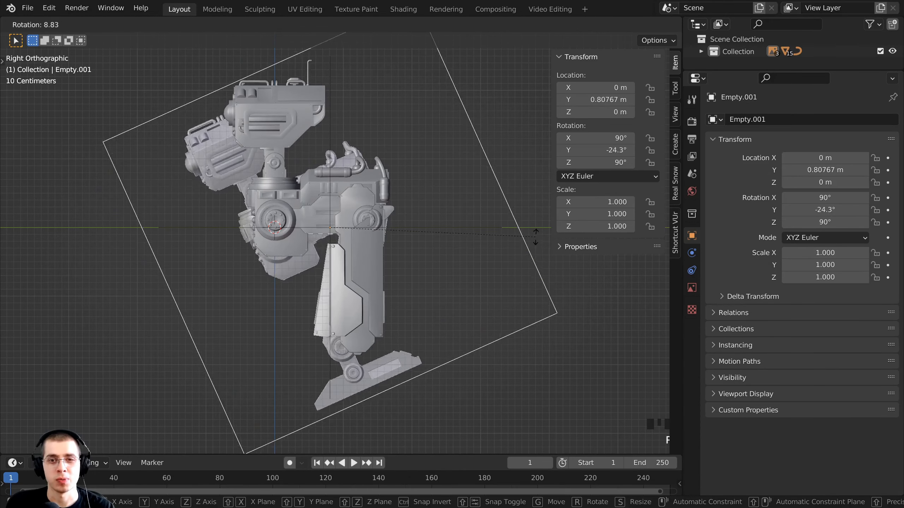
key("Escape")
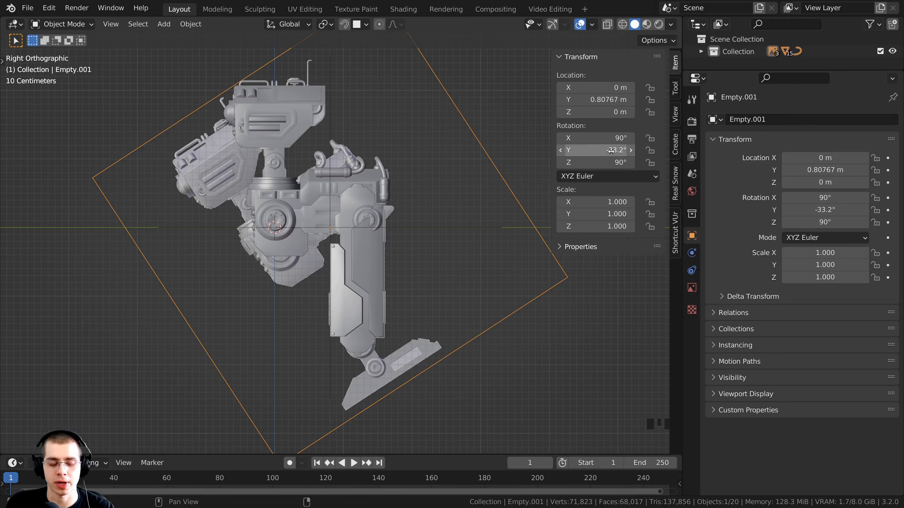
- Set the side reference image's Y rotation to 0° and save the file
left_click(589, 149)
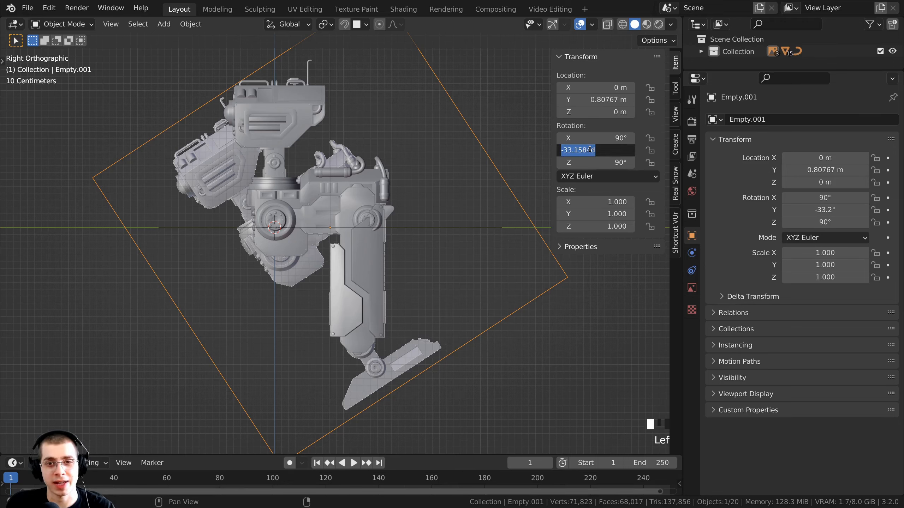
type("0")
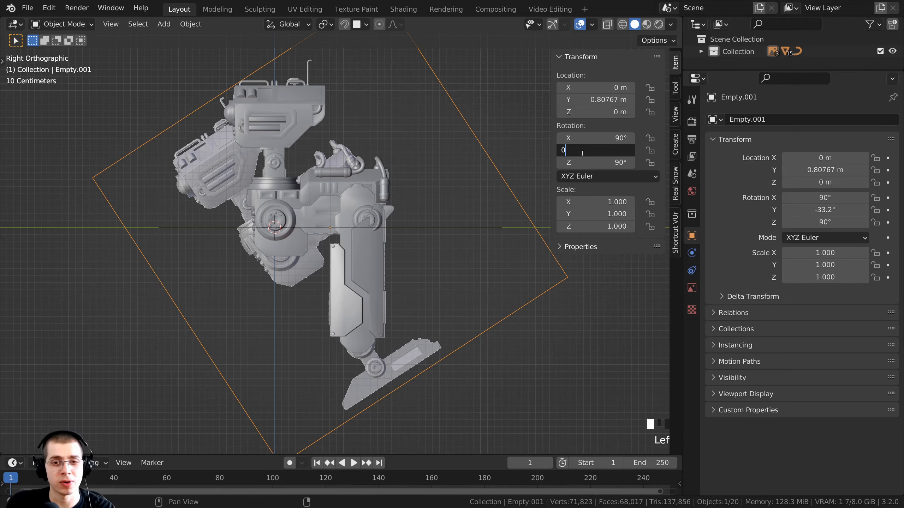
key("Return")
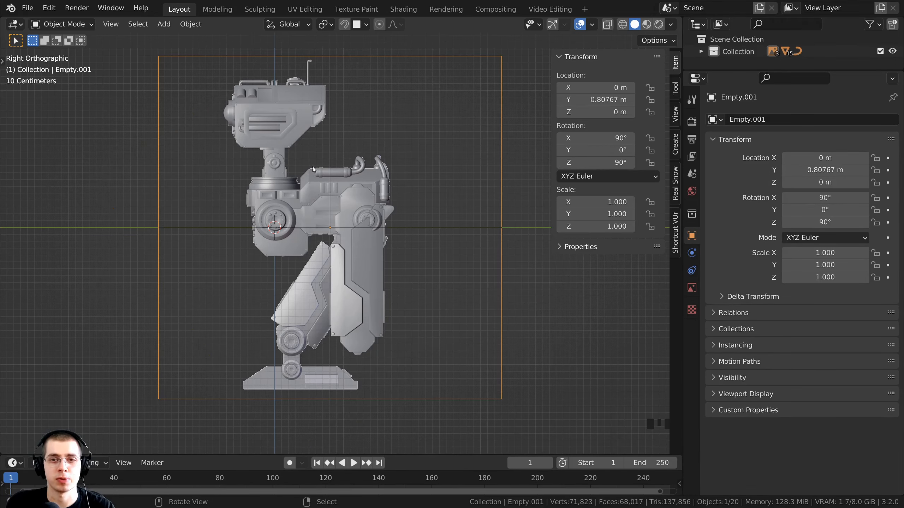
key("n")
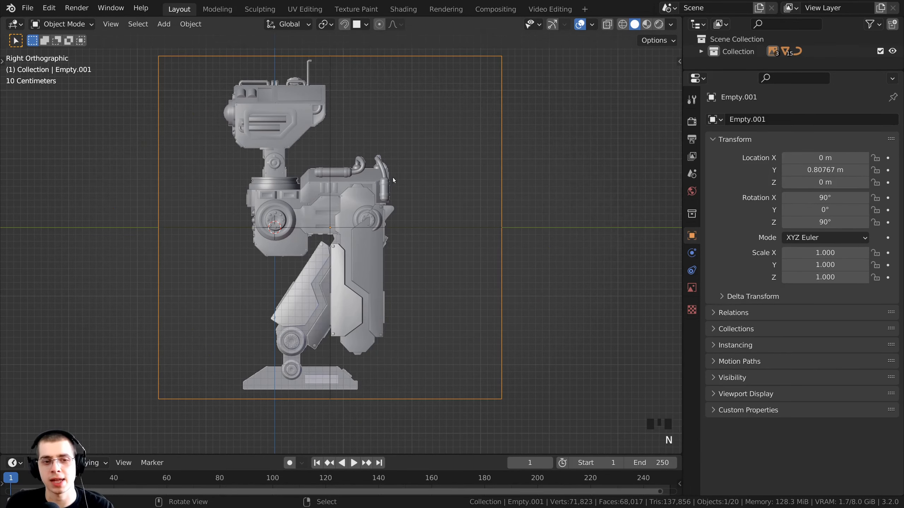
middle_click_drag(392, 177, 403, 184, "shift")
scroll(402, 200, "up", 4)
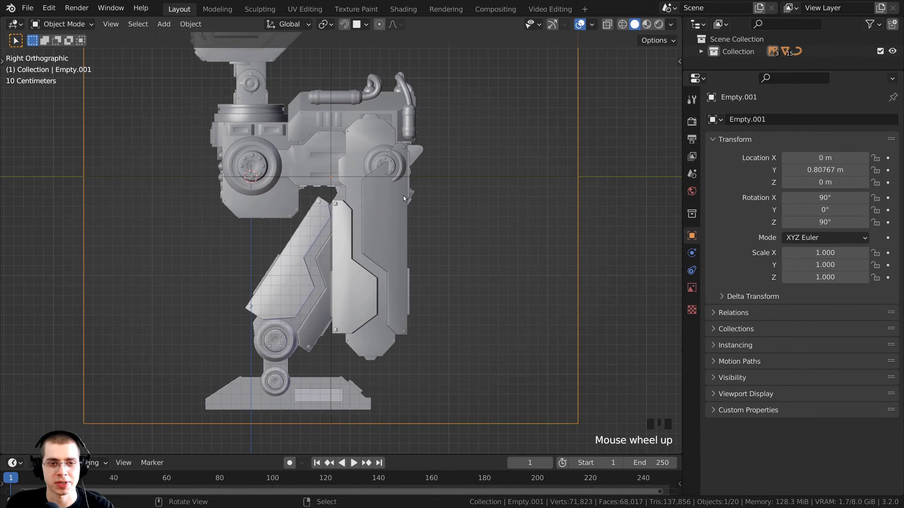
key("ctrl+s")
- Select the inner leg plate and the armor panels around it, and switch to wireframe shading
scroll(401, 233, "up", 1)
right_click(361, 110)
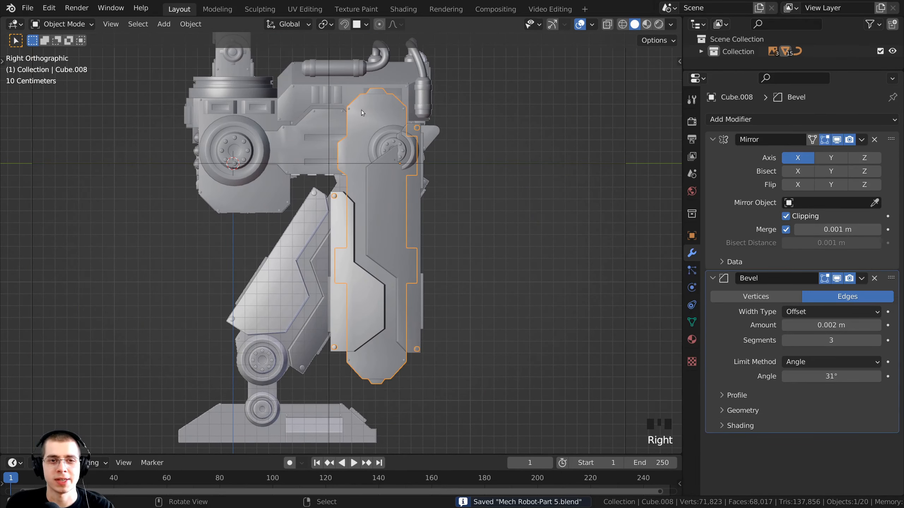
right_click(387, 218, "shift")
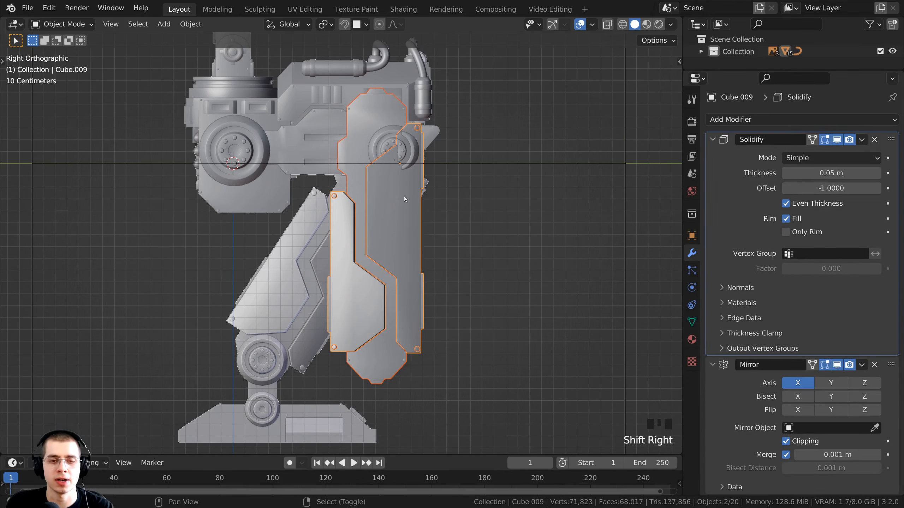
middle_click_drag(398, 137, 398, 128, "shift")
middle_click_drag(477, 250, 473, 207, "shift")
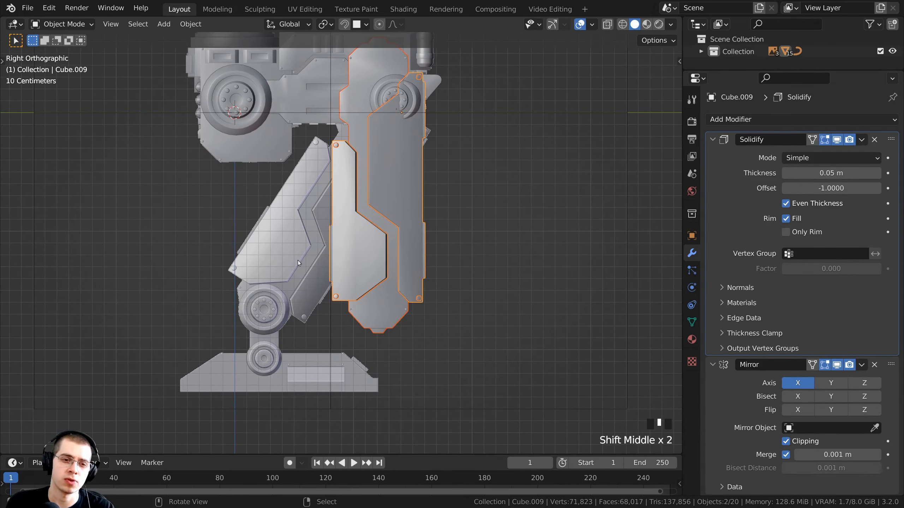
middle_click_drag(298, 260, 321, 286, "shift")
key("z")
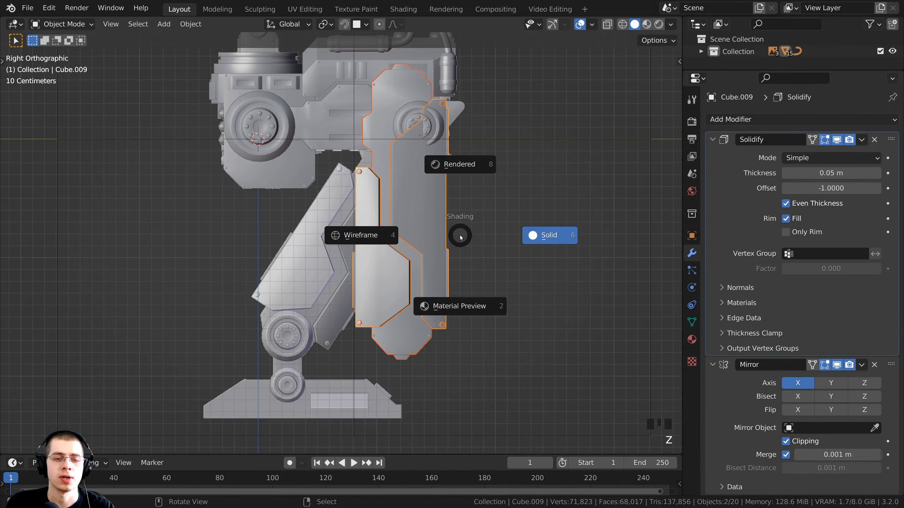
left_click(358, 234)
- Rotate the selected leg parts to the slant of the reference leg and move them over it
middle_click_drag(403, 116, 406, 123, "shift")
key("r")
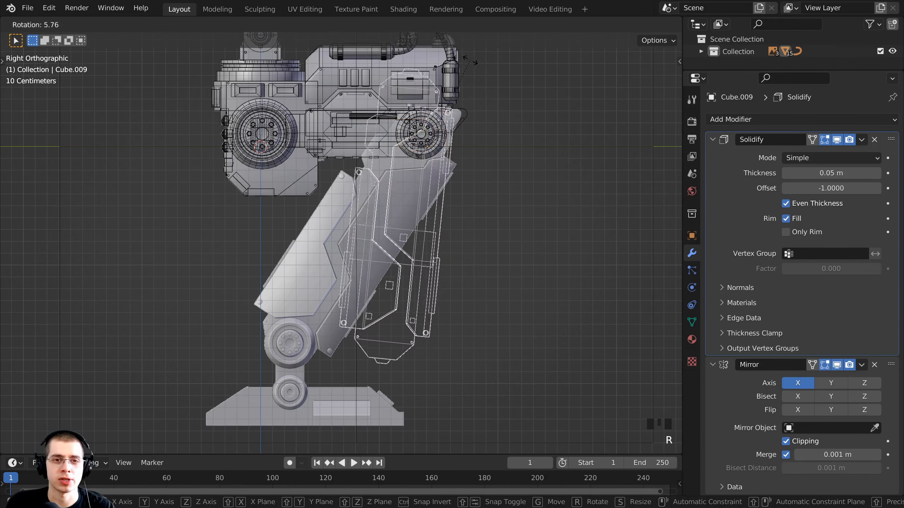
left_click(504, 90)
key("g")
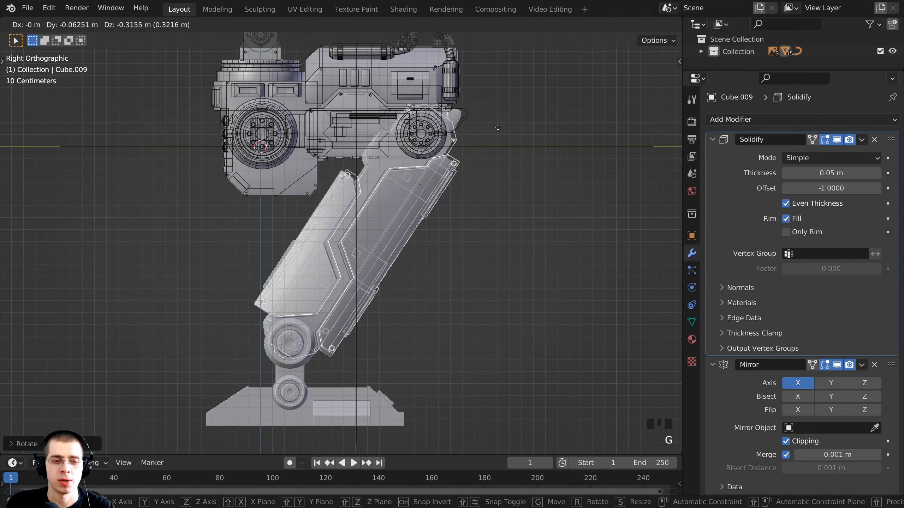
left_click(500, 142)
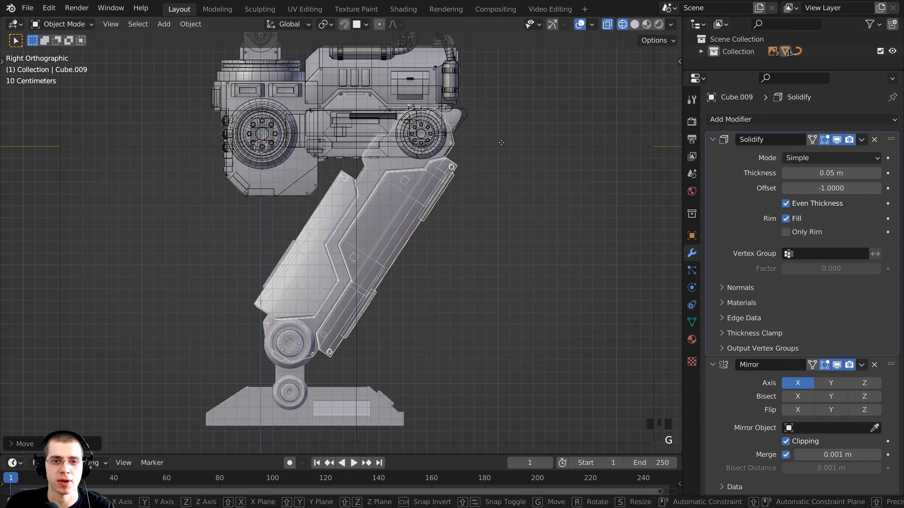
left_click(440, 196)
- Nudge the leg parts so their panel outlines and upper joint line up with the side reference
scroll(456, 182, "up", 2)
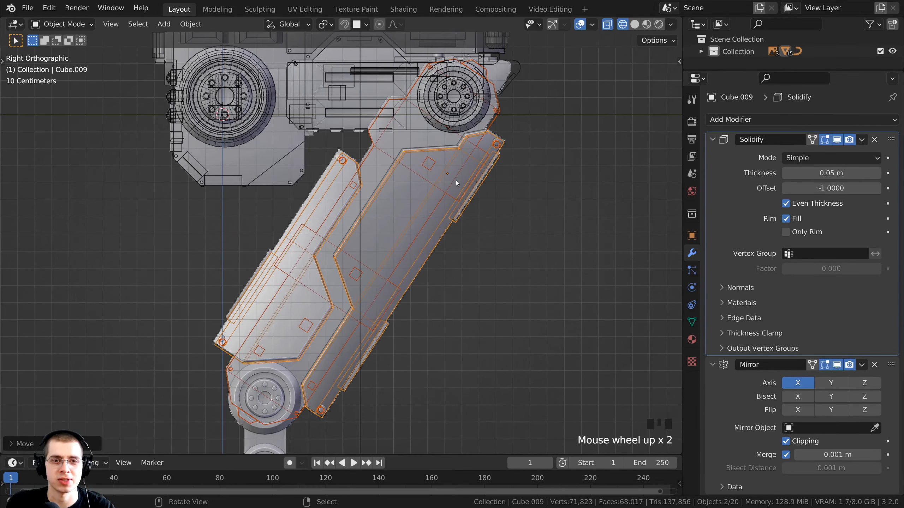
key("g")
left_click(444, 179)
scroll(387, 229, "up", 2)
middle_click_drag(408, 160, 409, 287, "shift")
key("g")
left_click(401, 196)
scroll(420, 301, "up", 3)
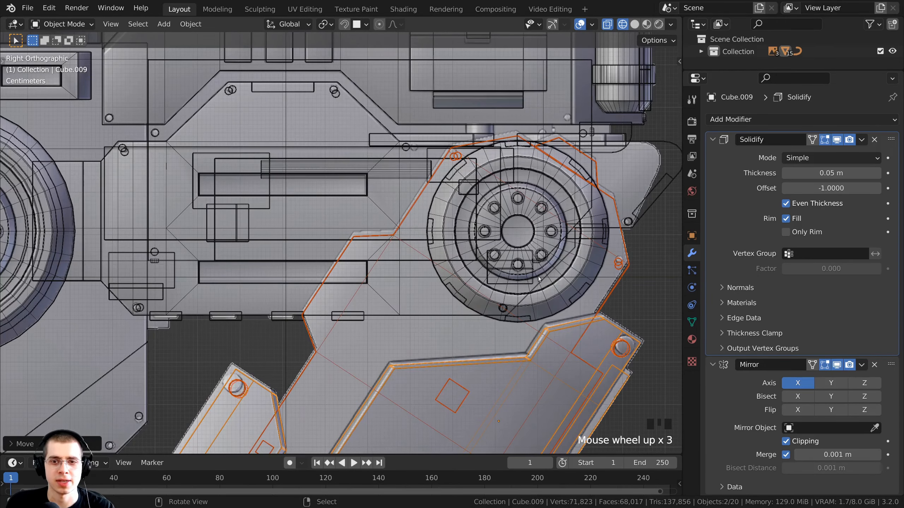
- Fine-tune the leg parts' position at the lower joint so the panel edges and bolts match the reference
scroll(506, 348, "down", 1)
middle_click_drag(505, 348, 453, 111, "shift")
middle_click_drag(300, 327, 399, 126, "shift")
scroll(209, 358, "down", 1)
middle_click_drag(209, 357, 278, 274, "shift")
key("g")
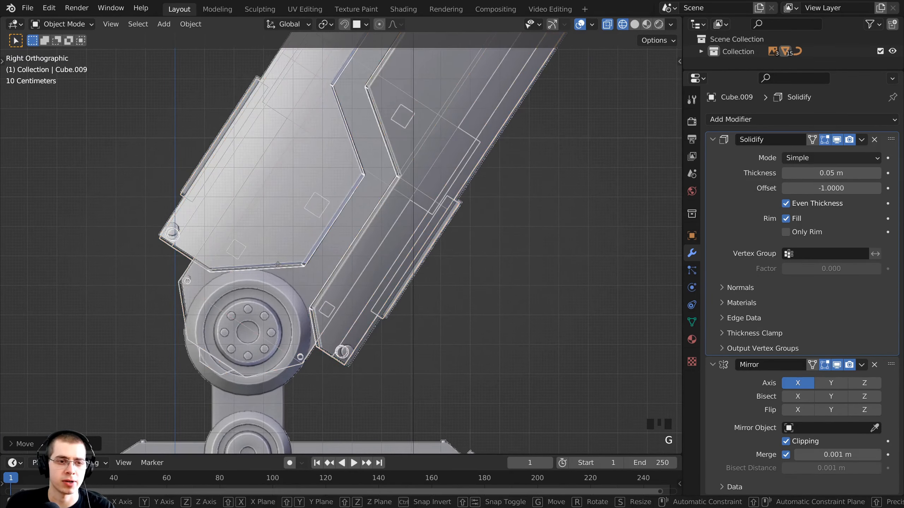
left_click(288, 260)
key("g")
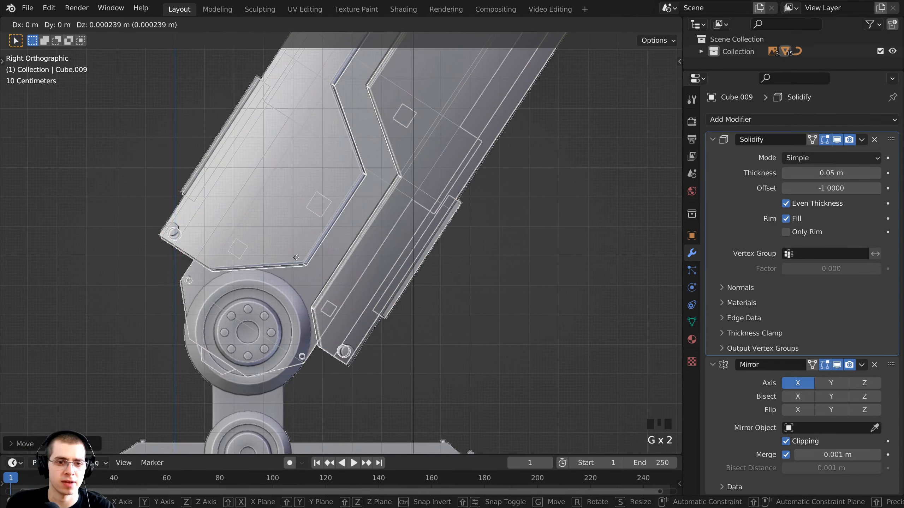
left_click(287, 261)
key("s")
right_click(509, 285)
scroll(456, 249, "down", 3)
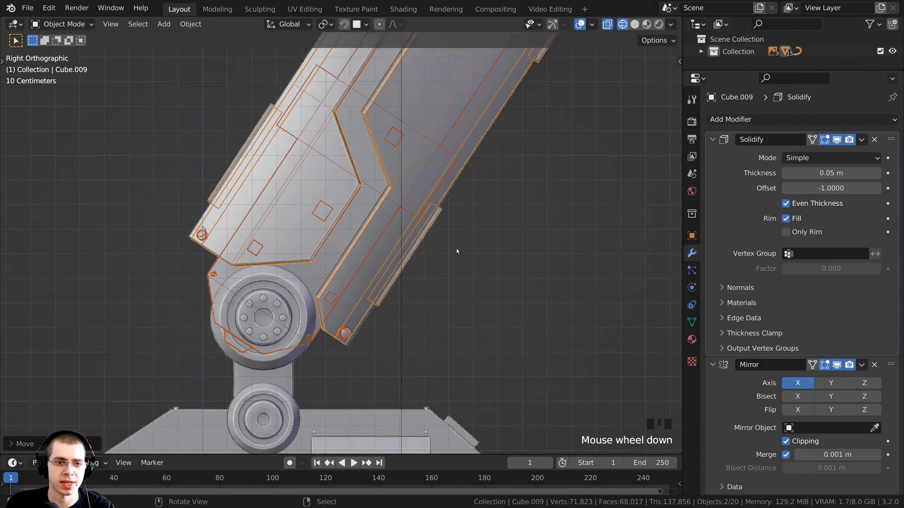
middle_click_drag(464, 255, 452, 341, "shift")
key("s")
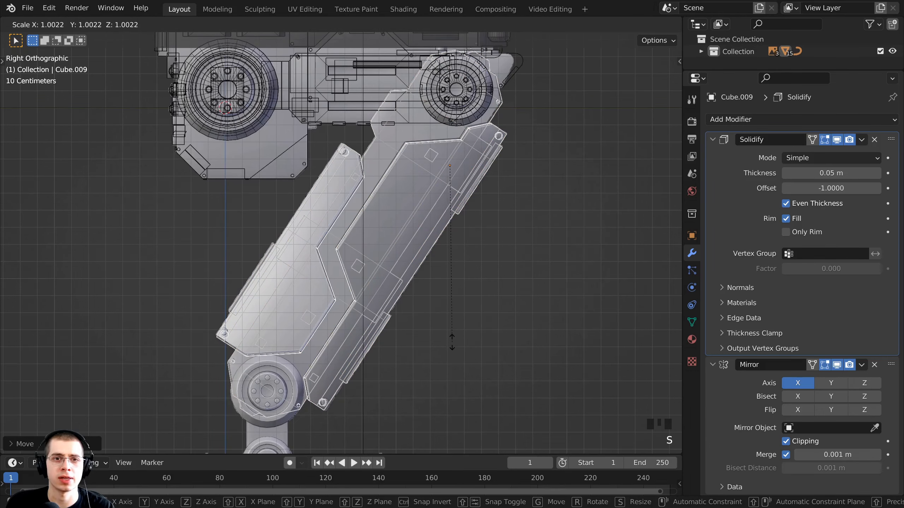
right_click(452, 343)
key("g")
key("g")
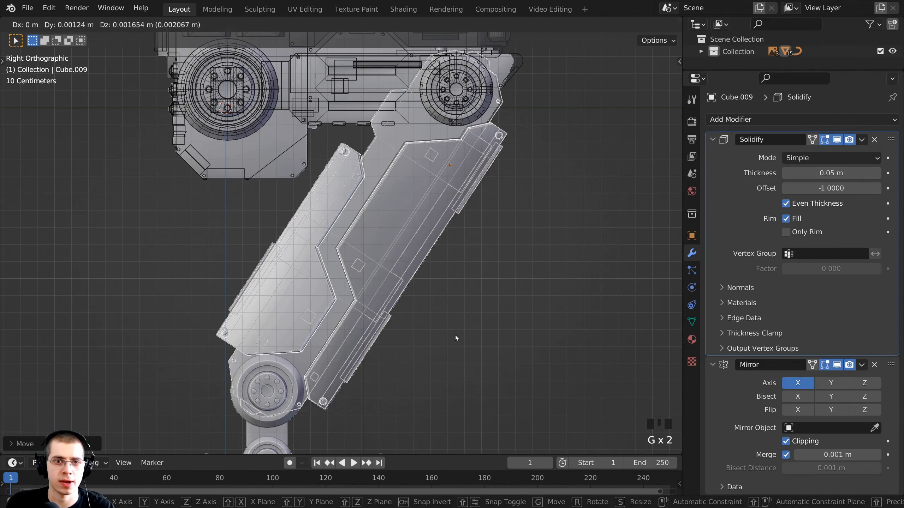
right_click(454, 336)
- Switch to solid shading and inspect the slanted leg parts from the side and behind
scroll(457, 326, "down", 1)
key("z")
left_click(551, 303)
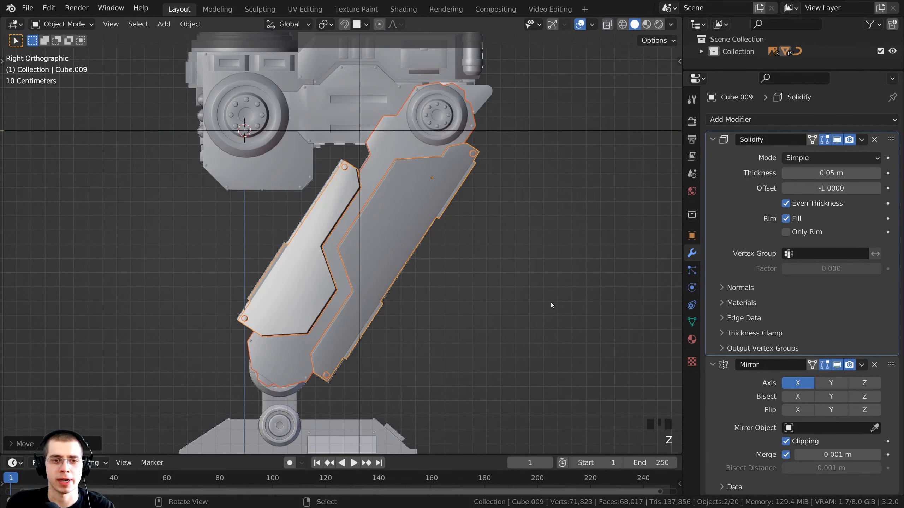
scroll(551, 303, "down", 1)
middle_click_drag(545, 302, 400, 314)
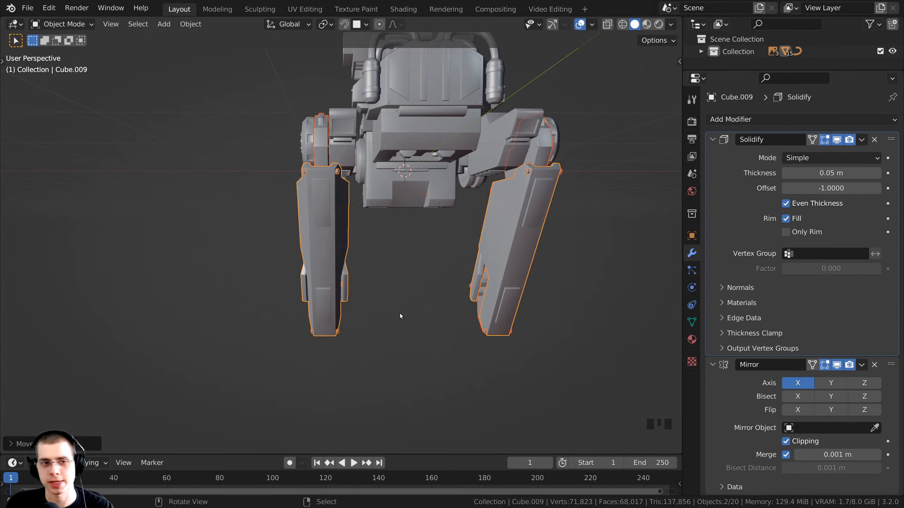
- In the top view with wireframe shading, move the leg parts along X to align with the reference
key("KP_7")
scroll(400, 313, "up", 2, "shift")
scroll(472, 240, "up", 4)
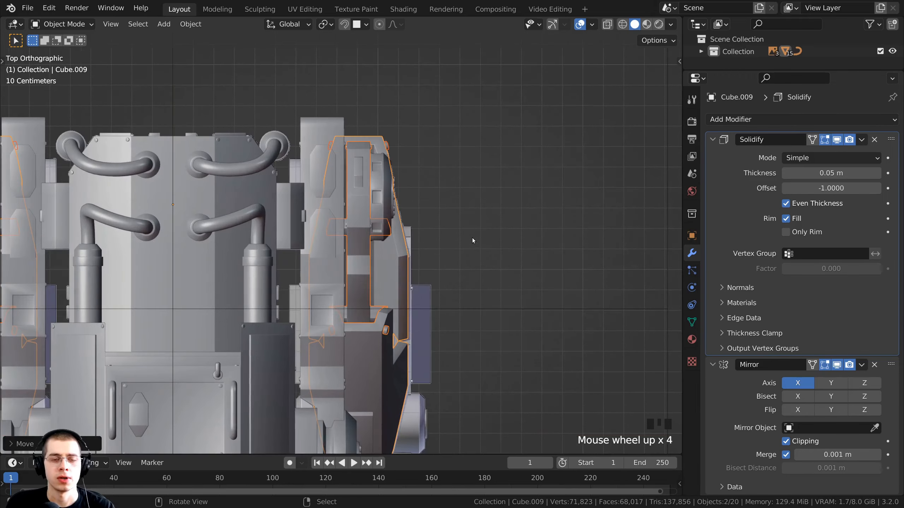
key("z")
left_click(373, 236)
scroll(359, 281, "up", 4)
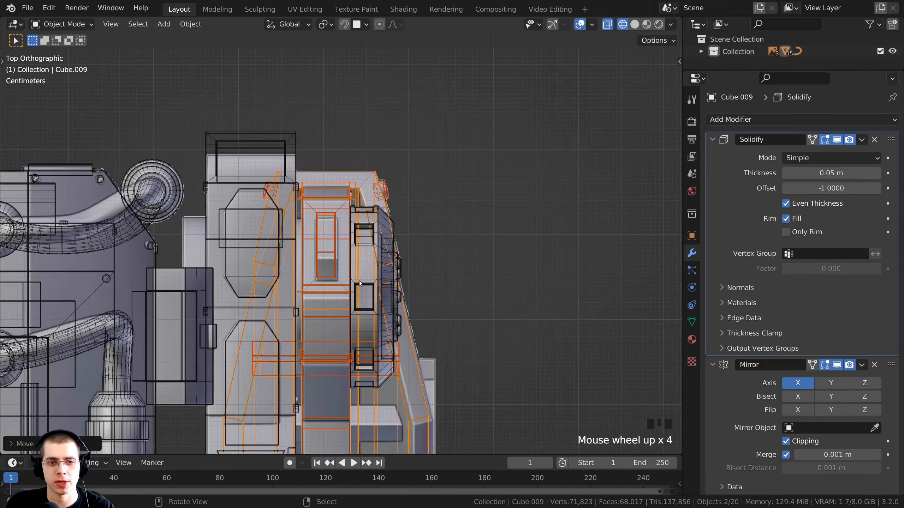
scroll(358, 282, "up", 3)
key("g")
key("x")
left_click(351, 242)
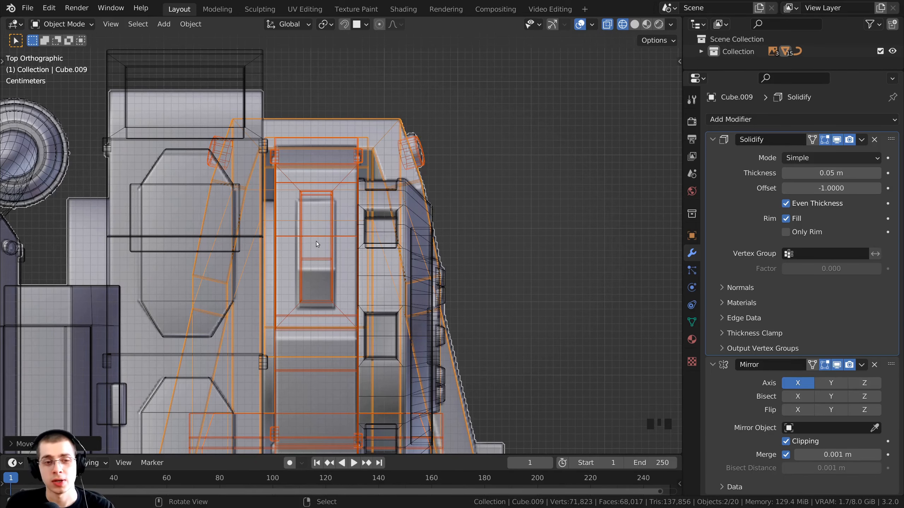
- Check the leg parts against the front reference, and examine the upper leg joint in solid shading
key("KP_1")
scroll(347, 236, "down", 3)
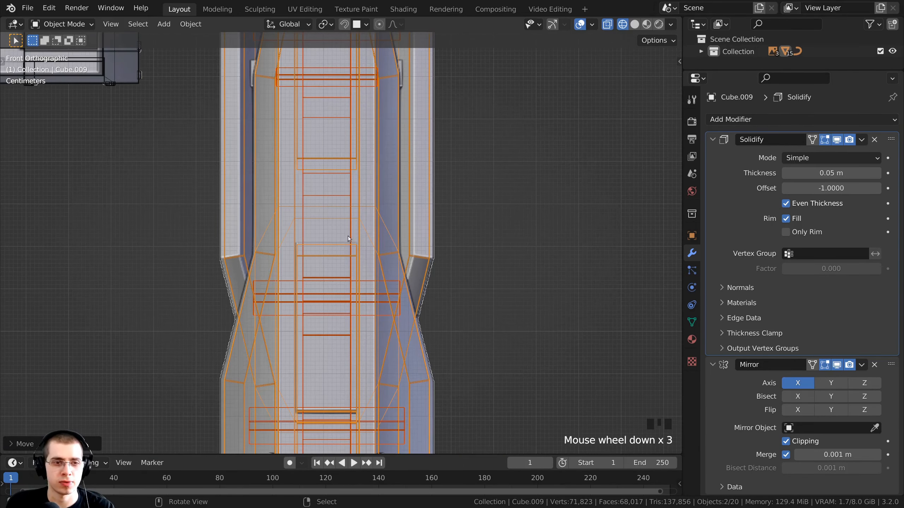
scroll(335, 247, "down", 5)
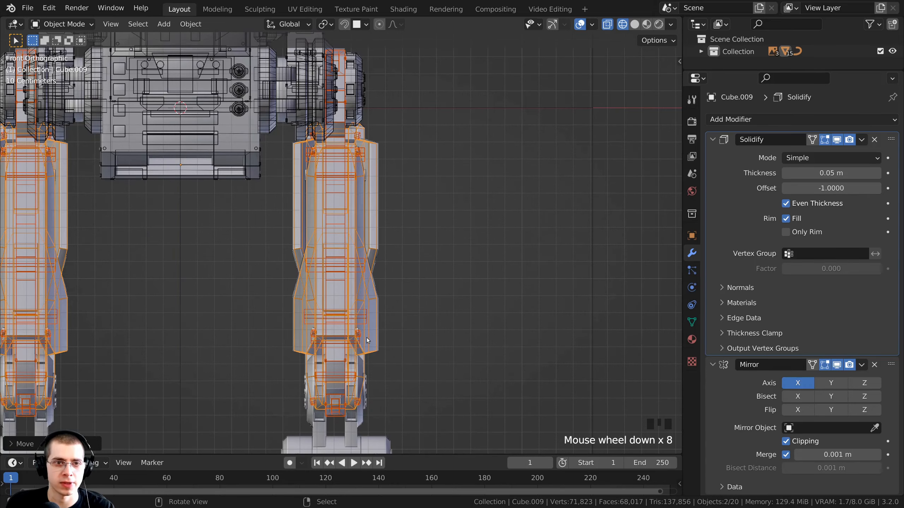
middle_click_drag(366, 334, 170, 309)
key("z")
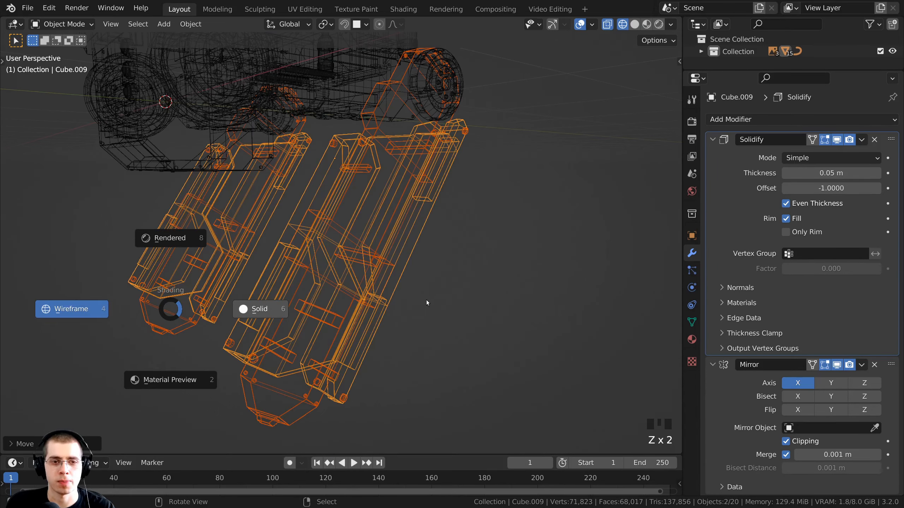
left_click(467, 300)
mouse_move(467, 300)
middle_mouse_down()
mouse_move(410, 316)
mouse_move(390, 357)
middle_mouse_up()
scroll(370, 219, "up", 4)
middle_click_drag(370, 219, 343, 229, "shift")
- Select the round disc on the upper leg joint and examine how it meets the leg plate
right_click(245, 161)
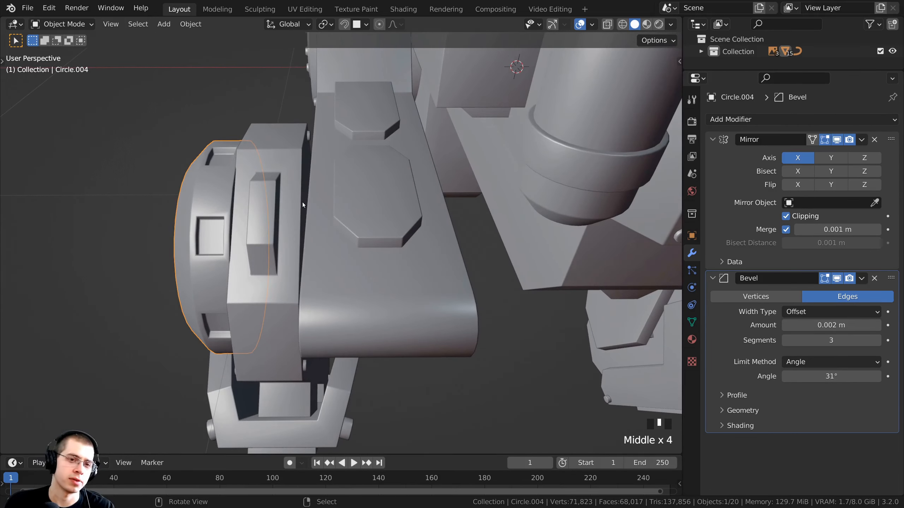
middle_click_drag(309, 203, 486, 200)
scroll(286, 166, "down", 5)
middle_click_drag(486, 199, 471, 225, "shift")
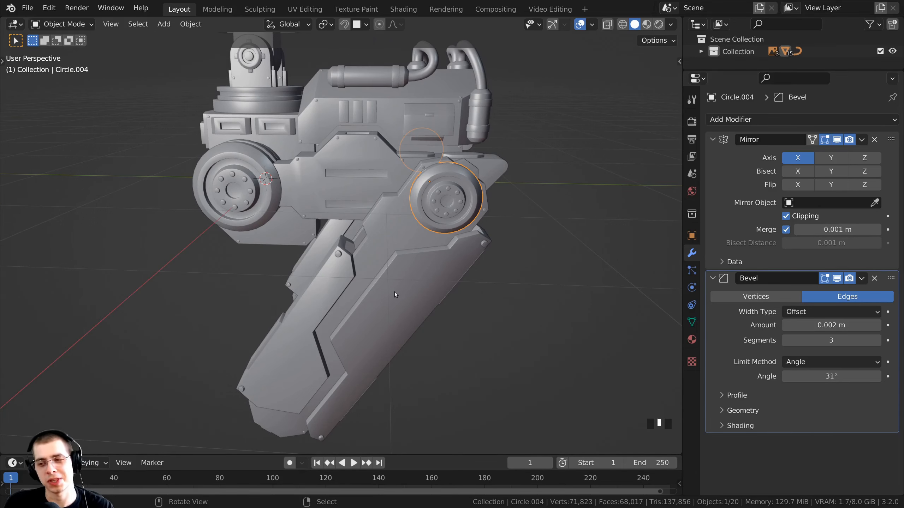
middle_click_drag(538, 242, 407, 243)
scroll(387, 194, "up", 2)
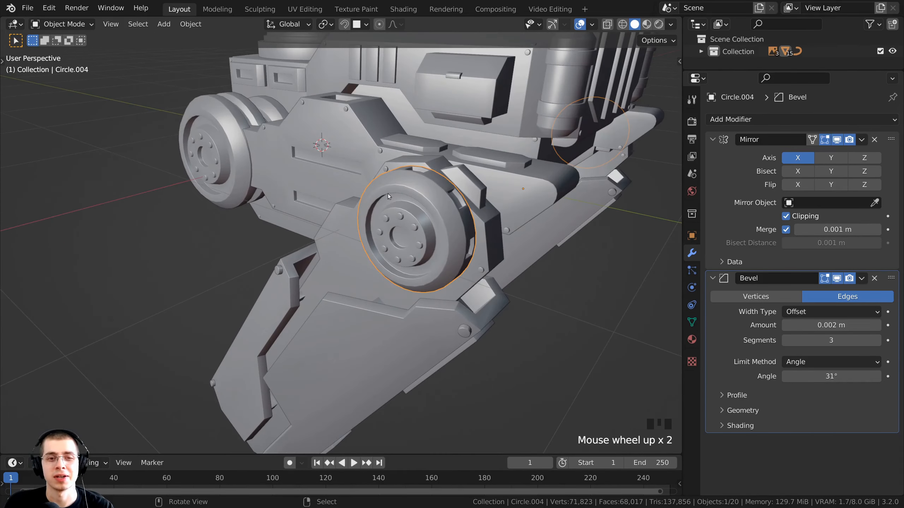
middle_click_drag(447, 212, 434, 214)
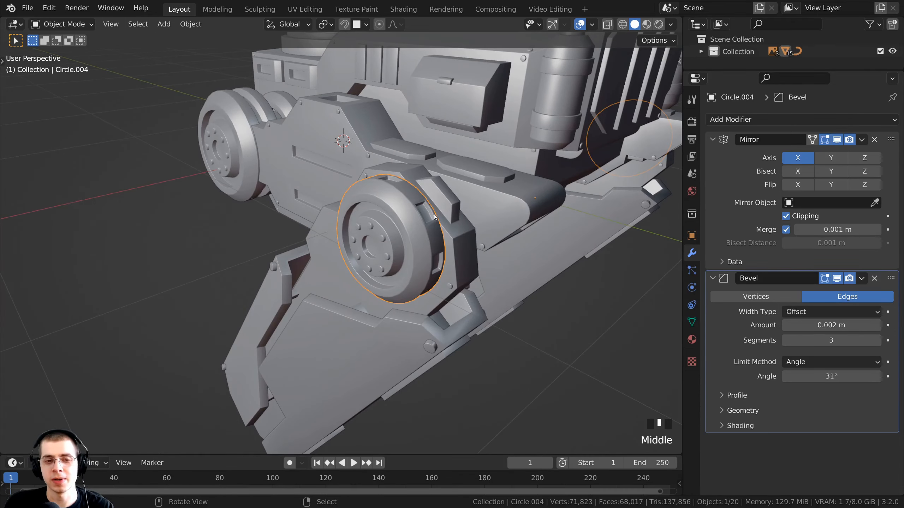
- Open the joint disc's mesh for editing in top-view wireframe and select all of its geometry
key("Tab")
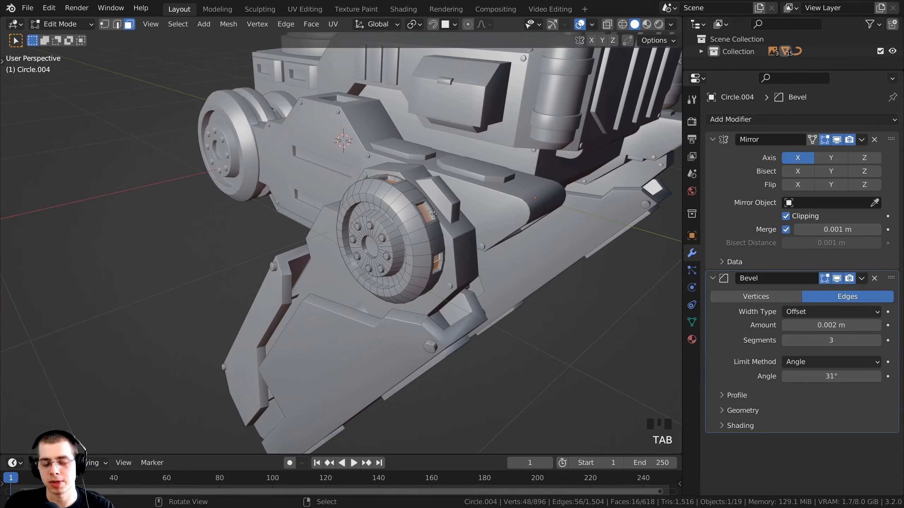
key("KP_7")
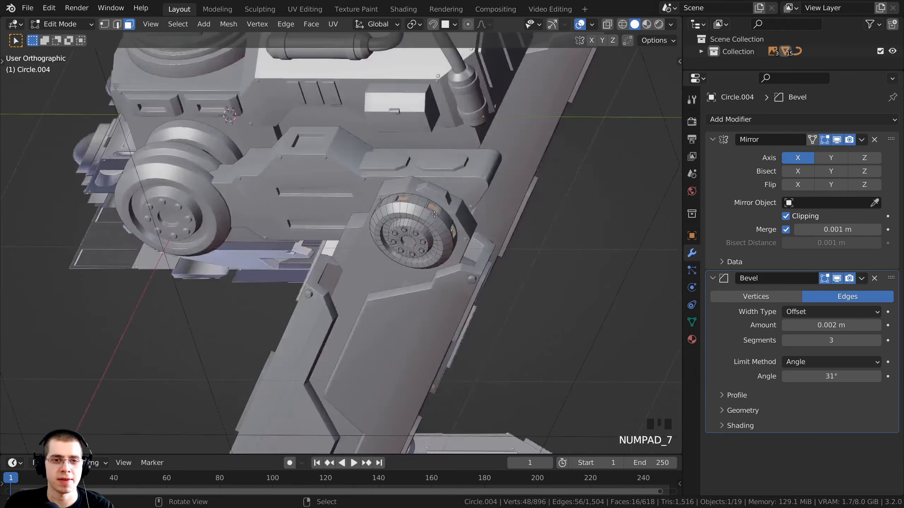
middle_click_drag(434, 214, 445, 185, "shift")
scroll(446, 185, "up", 3)
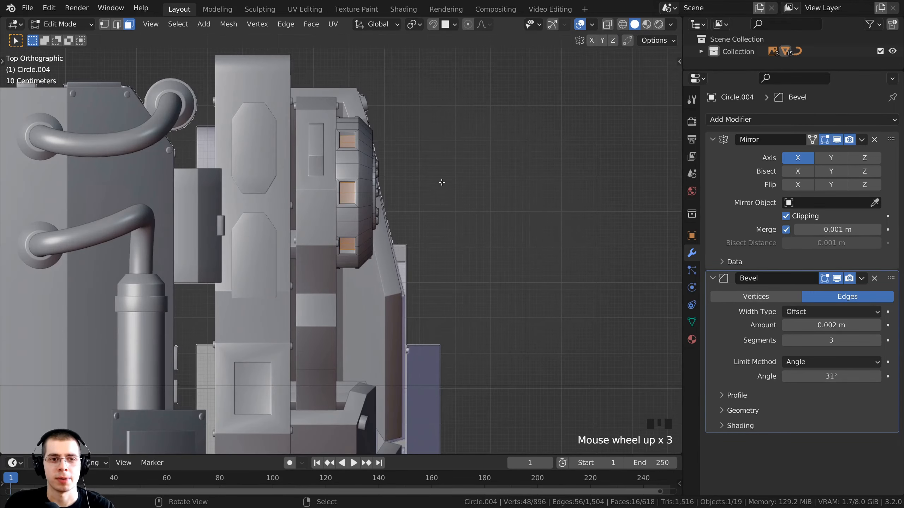
key("z")
left_click(342, 181)
middle_click_drag(334, 188, 334, 224, "shift")
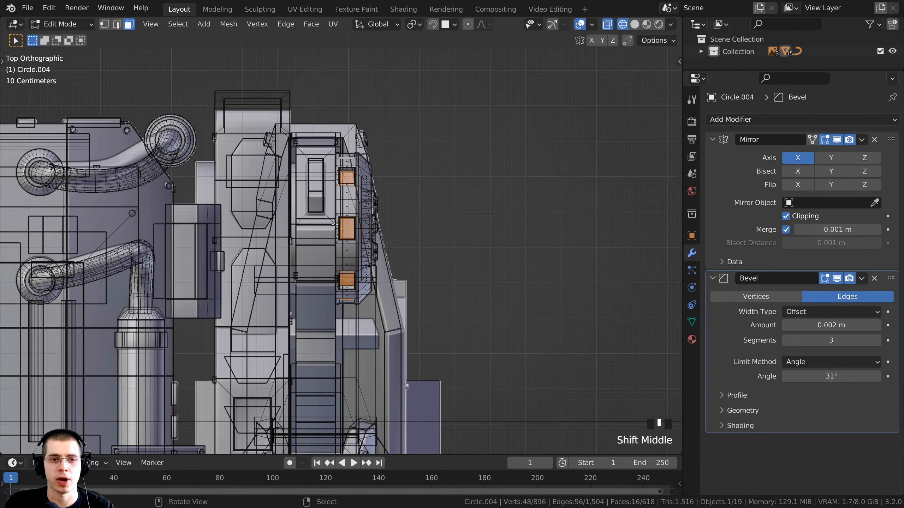
scroll(366, 174, "up", 3)
key("a")
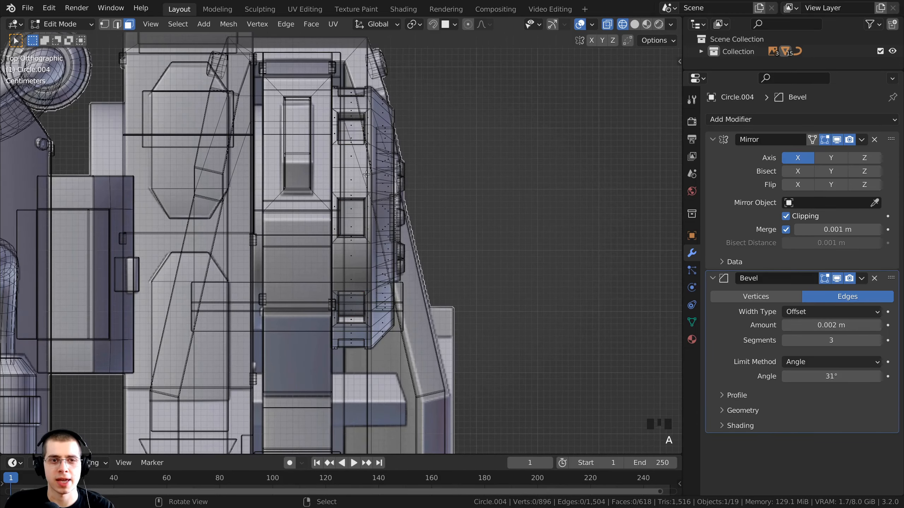
key("a")
- Move the joint disc's geometry about 0.0016 m along X to meet the edge of the leg plate
mouse_move(323, 206)
middle_mouse_down("shift")
mouse_move(323, 249)
mouse_move(332, 206)
middle_mouse_up("shift")
scroll(323, 249, "up", 2)
scroll(331, 206, "up", 2)
scroll(332, 206, "up", 1)
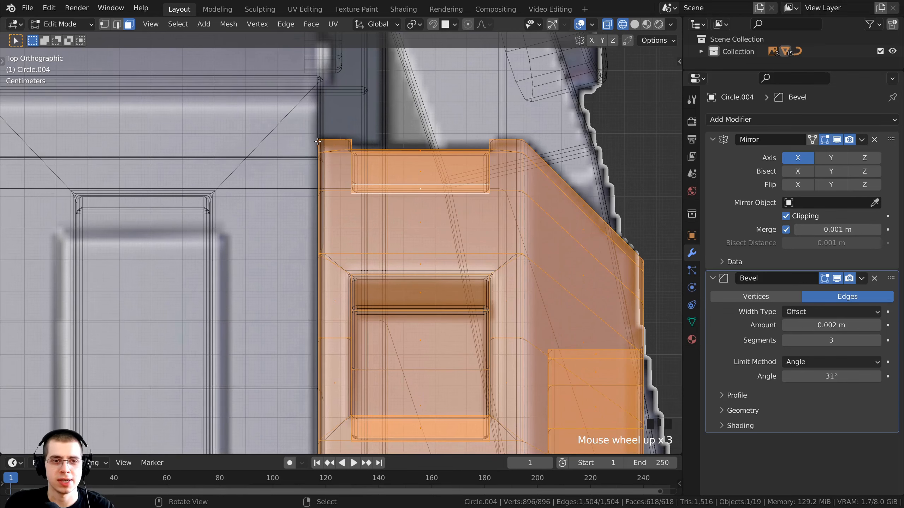
key("z")
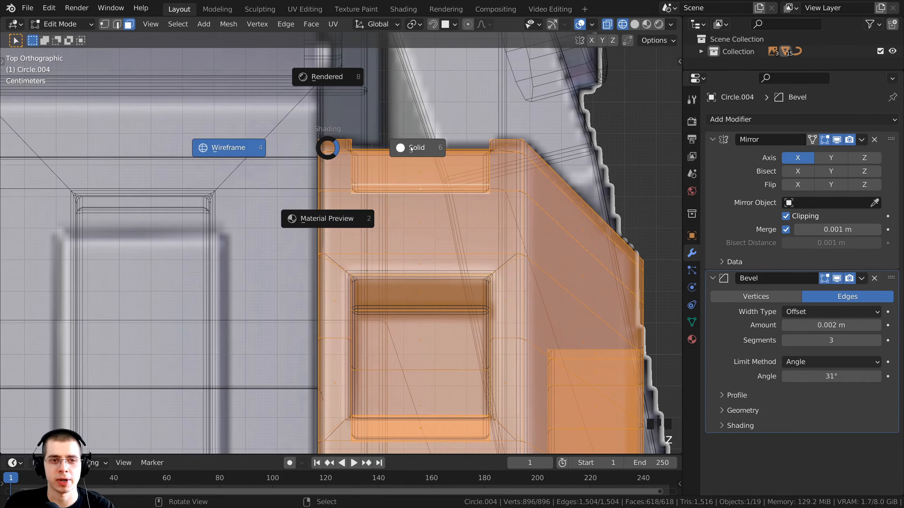
left_click(332, 144)
middle_click_drag(323, 258, 321, 238, "shift")
scroll(319, 225, "up", 3)
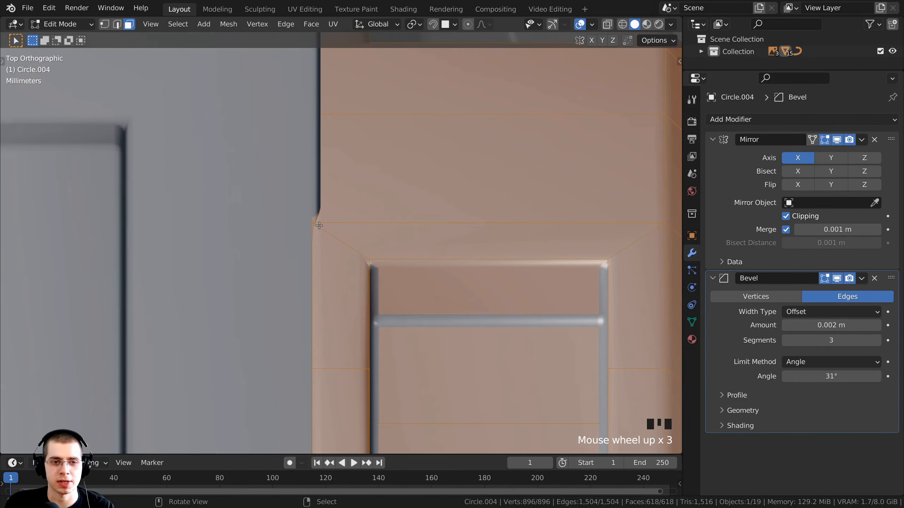
key("g")
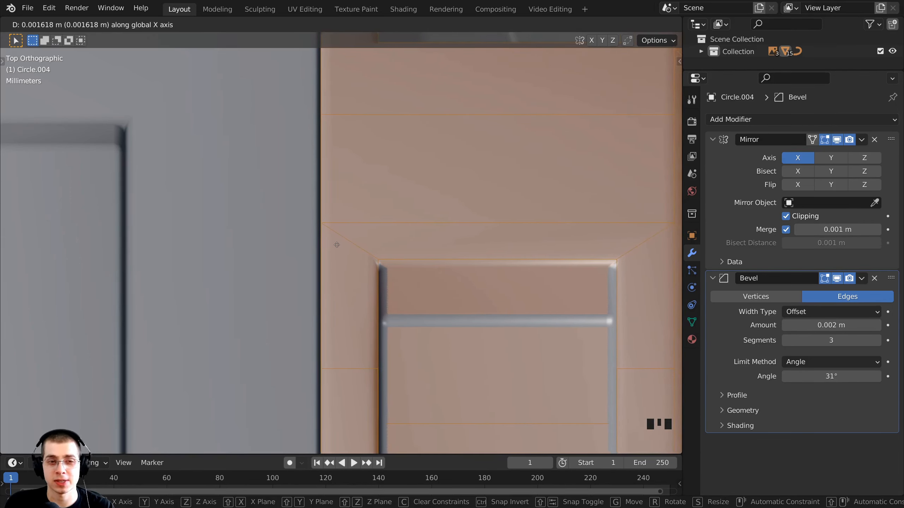
left_click(337, 245)
- Fine-tune the joint disc's geometry along X against the leg plate, and check the fit from several angles
scroll(337, 245, "down", 8)
scroll(368, 320, "up", 4)
scroll(368, 320, "up", 1)
key("g")
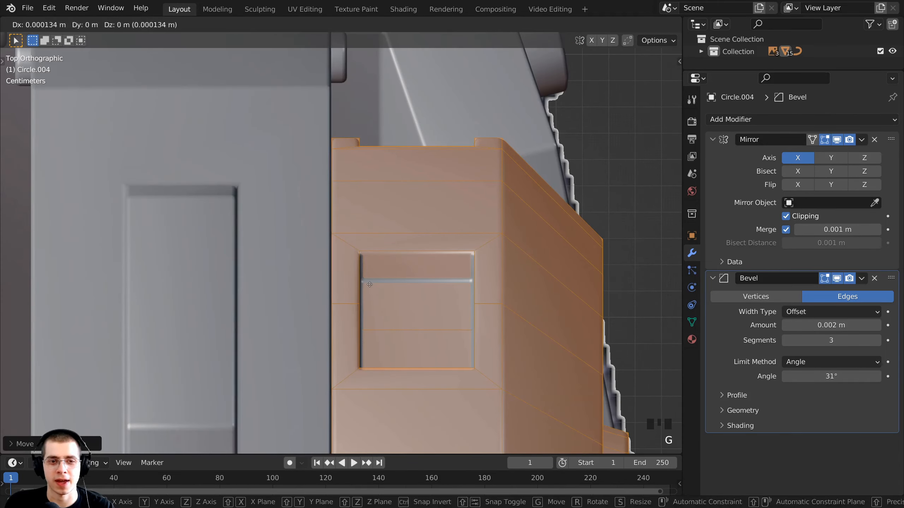
key("x")
left_click(370, 319)
scroll(377, 344, "down", 5)
middle_click_drag(378, 344, 285, 310)
scroll(338, 335, "down", 7)
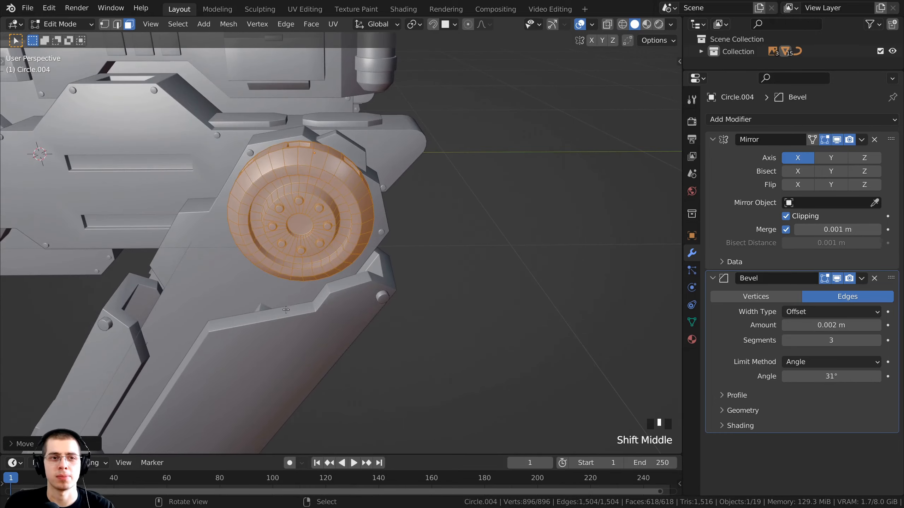
middle_click_drag(328, 181, 487, 213)
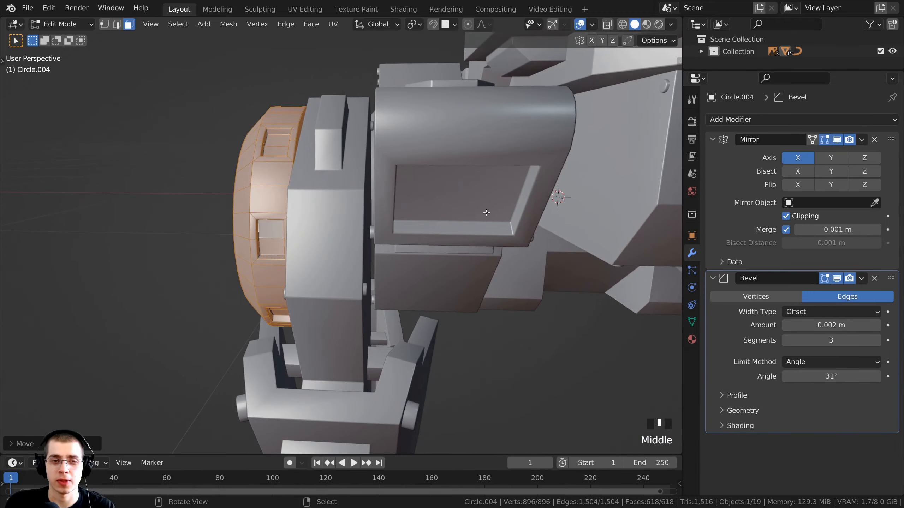
middle_click_drag(372, 249, 364, 228)
- Try to select the joint disc's inner face toward the leg plate in wireframe shading
key("z")
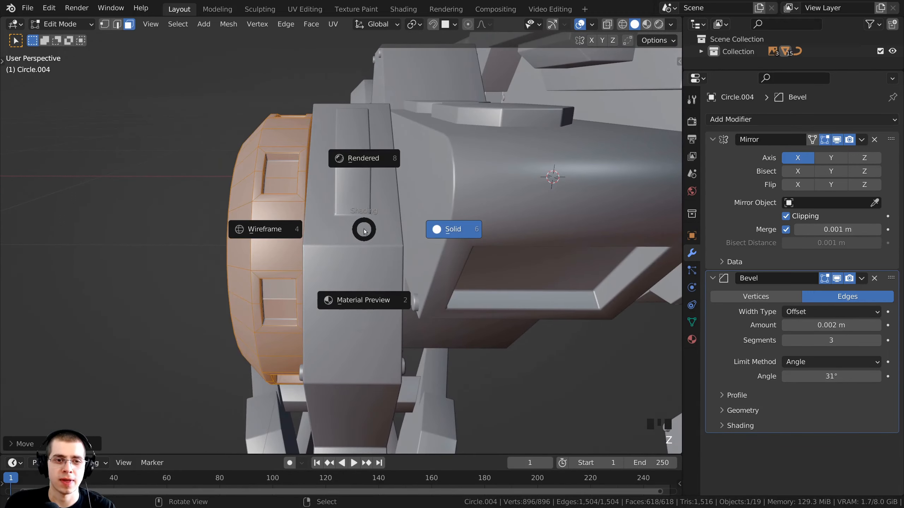
left_click(241, 228)
mouse_move(241, 228)
middle_mouse_down("shift")
mouse_move(412, 259)
mouse_move(397, 245)
mouse_move(402, 206)
middle_mouse_up("shift")
right_click(389, 233)
right_click(403, 193)
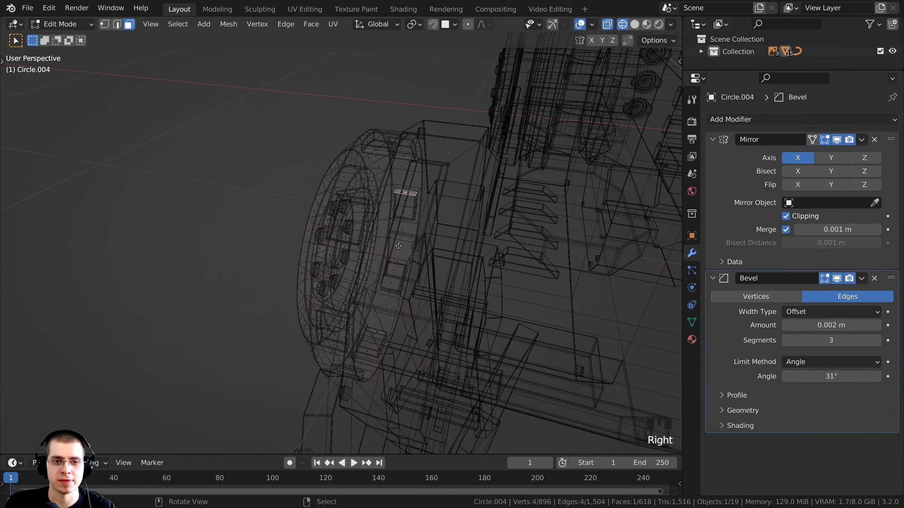
right_click(398, 248)
middle_click_drag(398, 247, 394, 313)
key("z")
right_click(359, 242)
mouse_move(360, 241)
middle_mouse_down()
mouse_move(370, 239)
mouse_move(323, 228)
mouse_move(367, 249)
mouse_move(407, 230)
mouse_move(370, 172)
middle_mouse_up()
right_click(369, 253)
- Return to solid shading and select the joint disc's large inner face beside the leg plate
key("z")
left_click(413, 254)
scroll(370, 171, "up", 3)
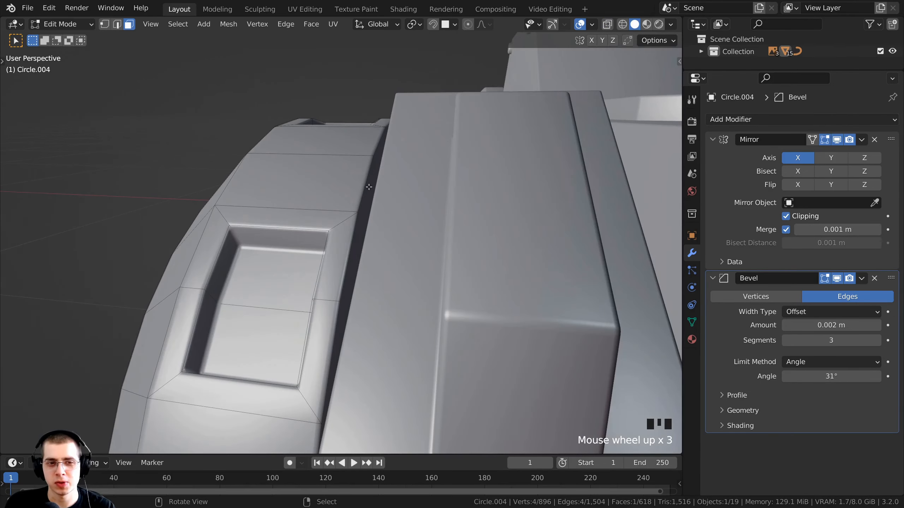
right_click(370, 171)
middle_click_drag(422, 264, 386, 226, "shift")
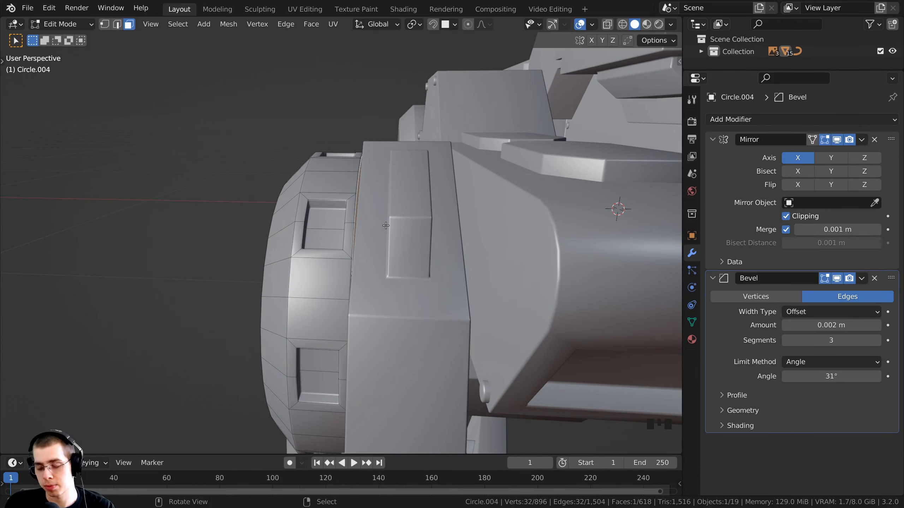
- Inset the disc's selected inner face in back-view wireframe shading
key("ctrl+KP_1")
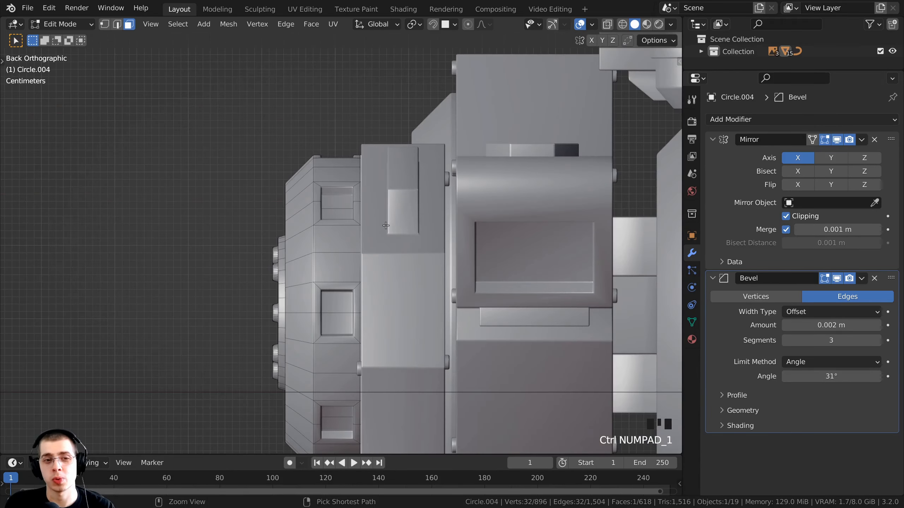
middle_click_drag(432, 267, 360, 207, "shift")
scroll(401, 194, "up", 2)
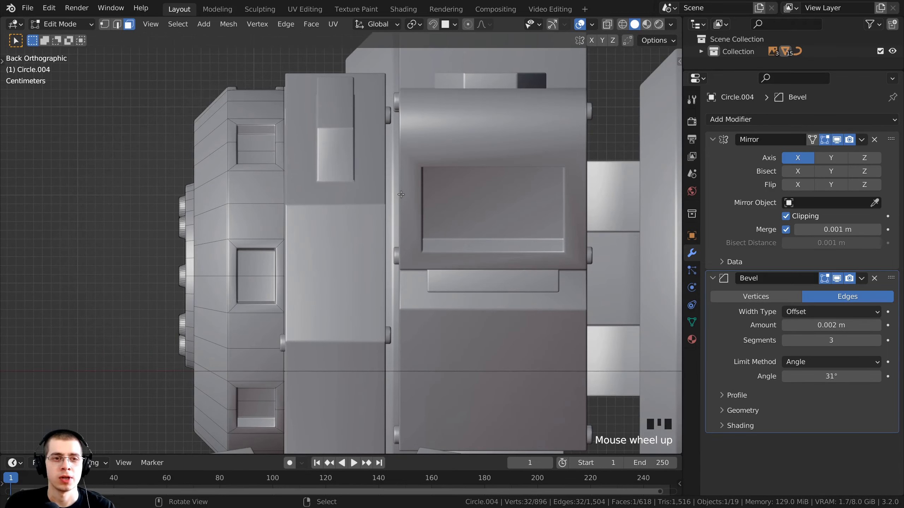
key("z")
left_click(313, 192)
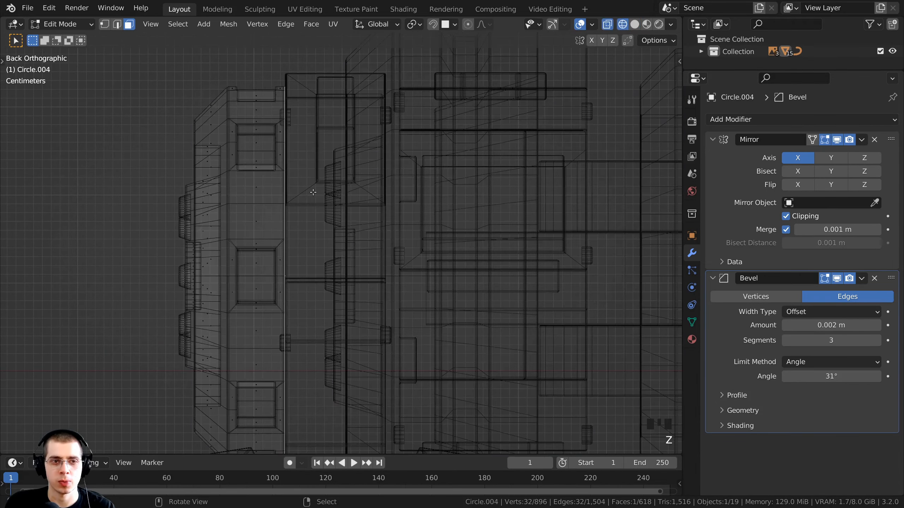
left_click(333, 2)
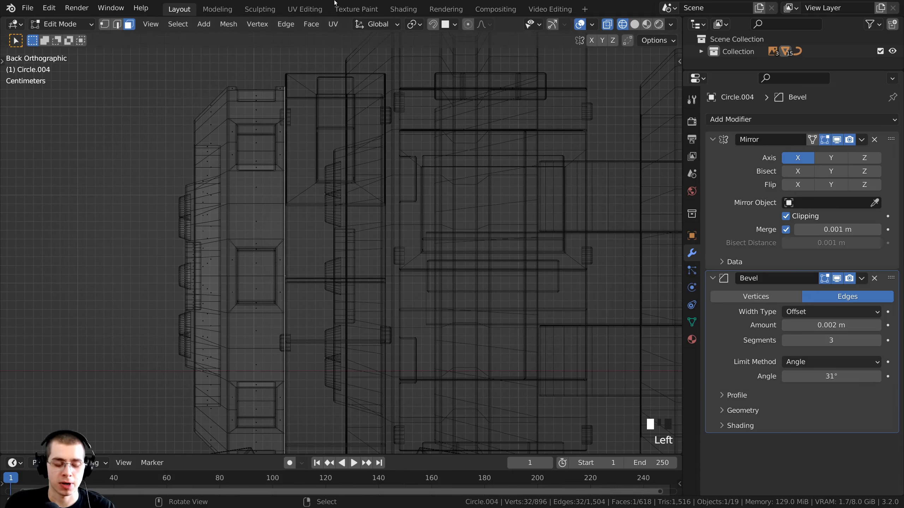
key("i")
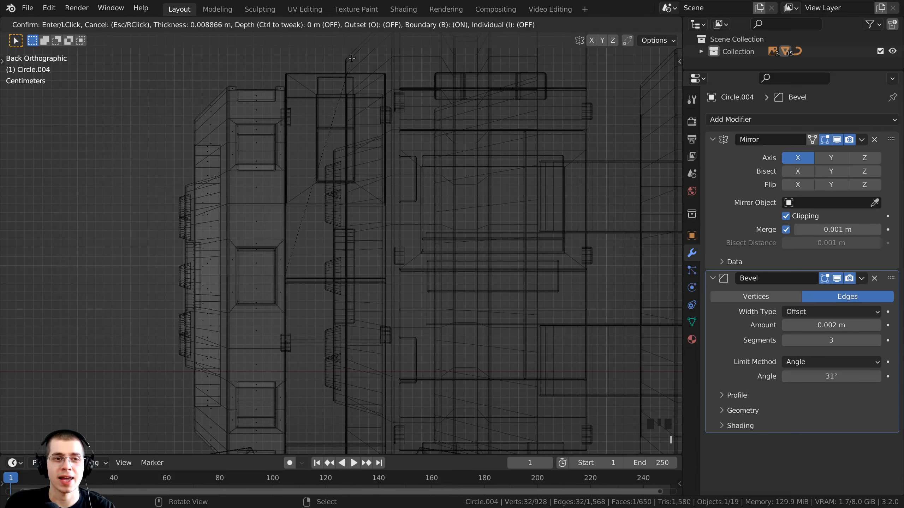
left_click(338, 98)
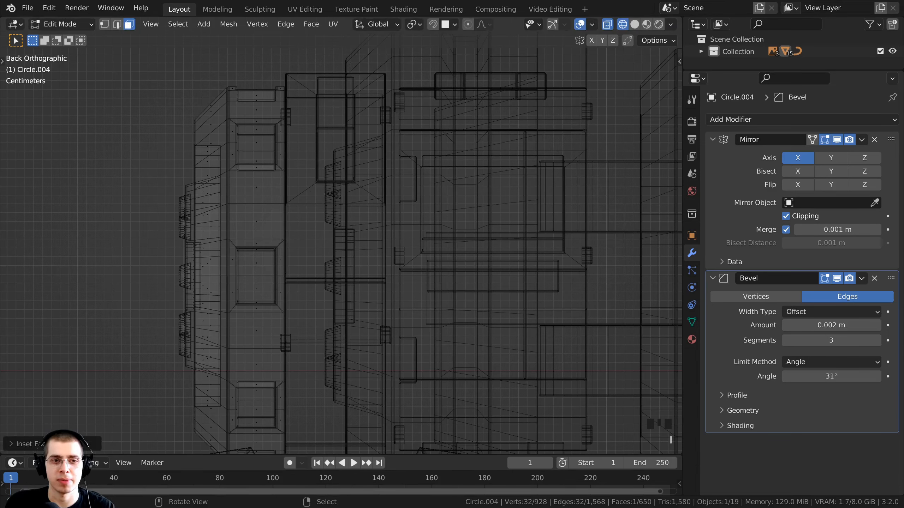
- Scale the inset face down in the right view to slightly inside the disc's raised hub
key("s")
left_click(336, 109)
middle_click_drag(333, 109, 456, 226)
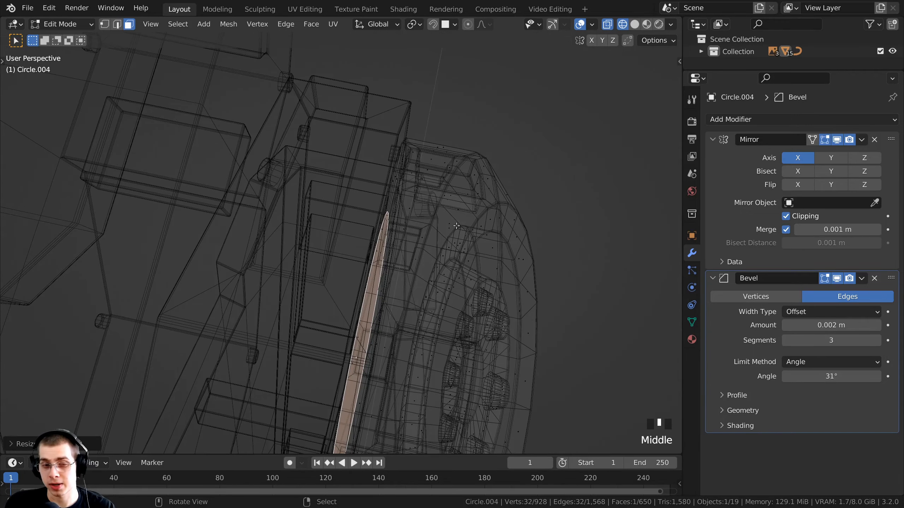
key("KP_3")
middle_click_drag(462, 175, 509, 206, "shift")
key("s")
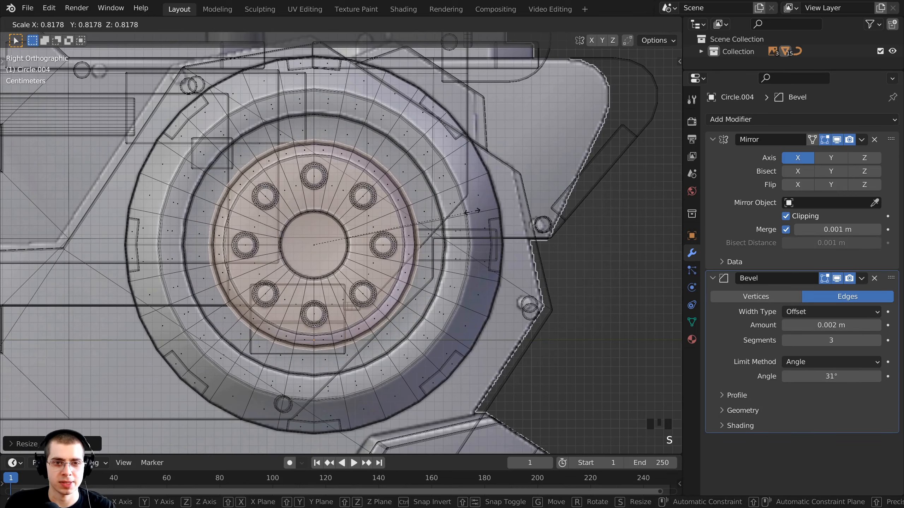
left_click(470, 213)
key("s")
left_click(432, 282)
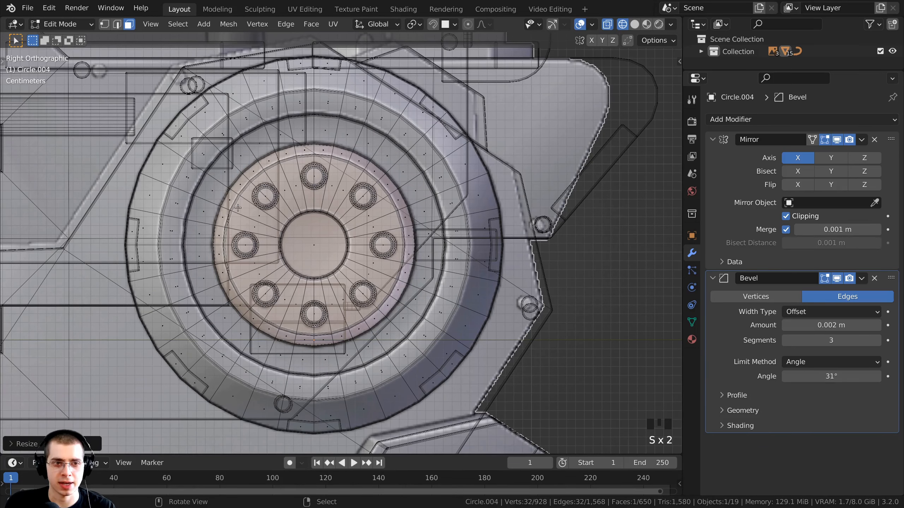
key("s")
left_click(393, 333)
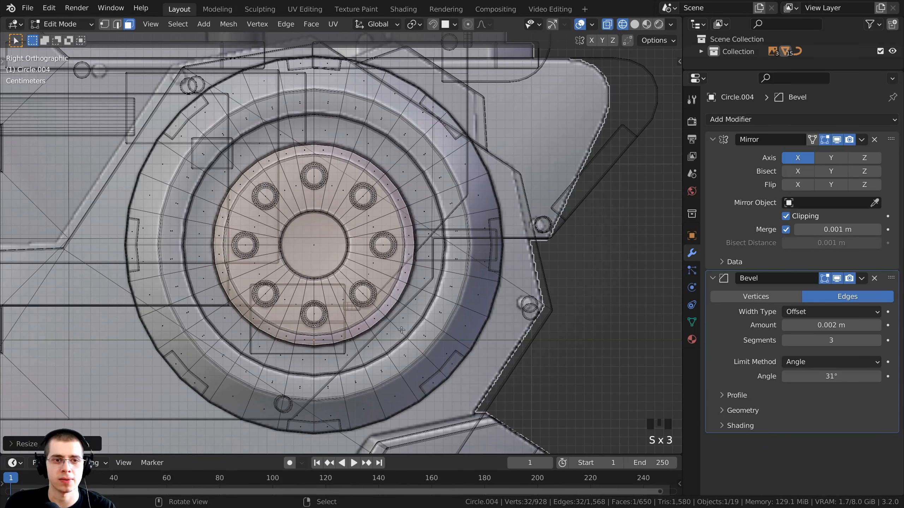
key("s")
left_click(476, 130)
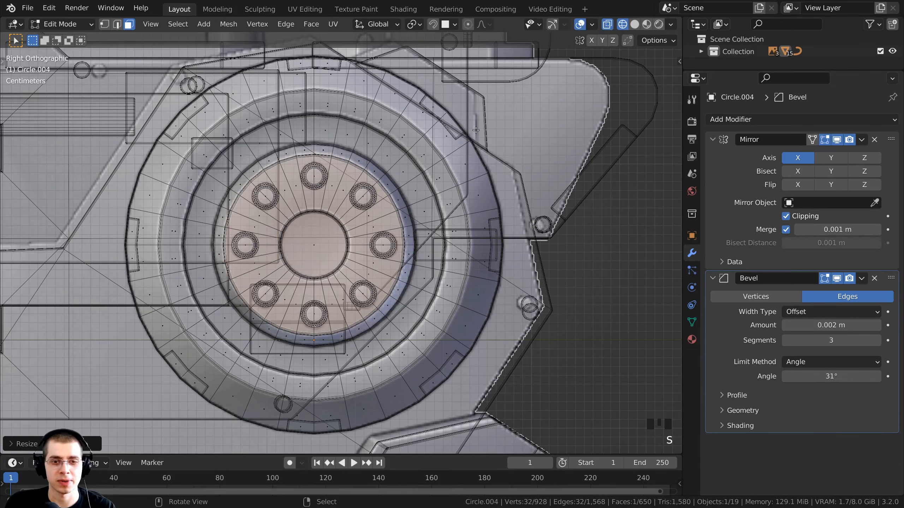
- Extrude the inset face inward through the leg plate in the solid back view
key("ctrl+KP_1")
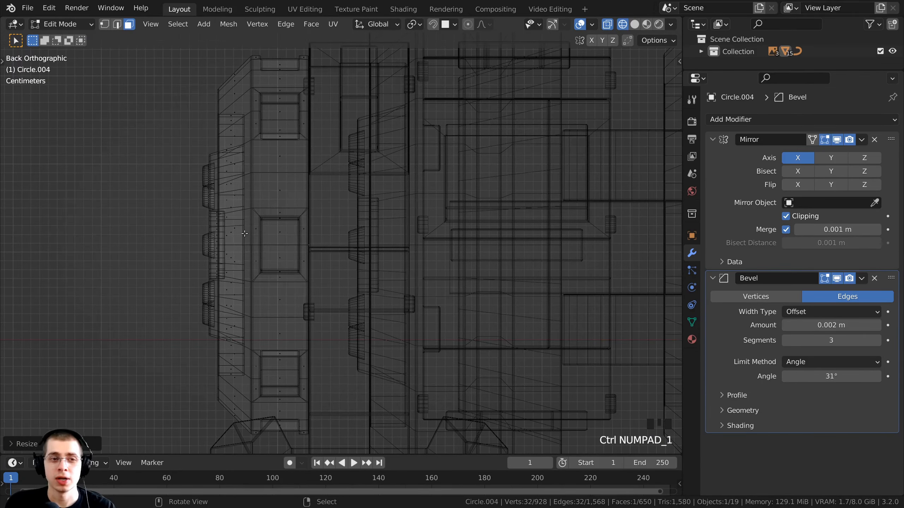
scroll(357, 269, "up", 2)
middle_click_drag(357, 270, 317, 251, "shift")
key("z")
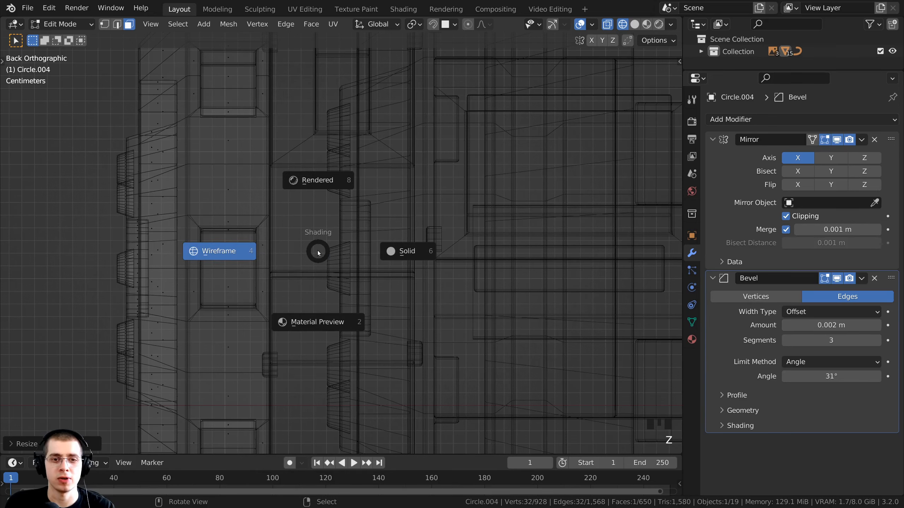
left_click(429, 252)
middle_click_drag(428, 252, 278, 236, "shift")
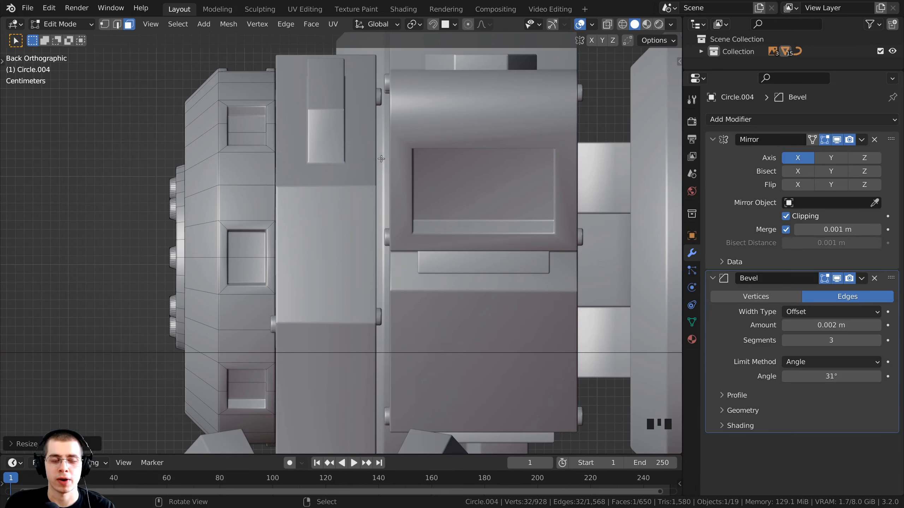
scroll(492, 183, "down", 1)
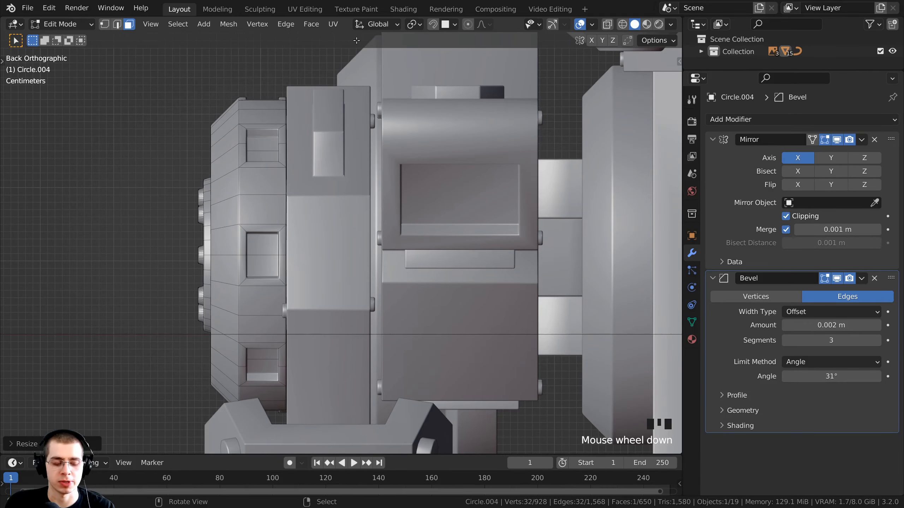
scroll(313, 156, "up", 2)
key("e")
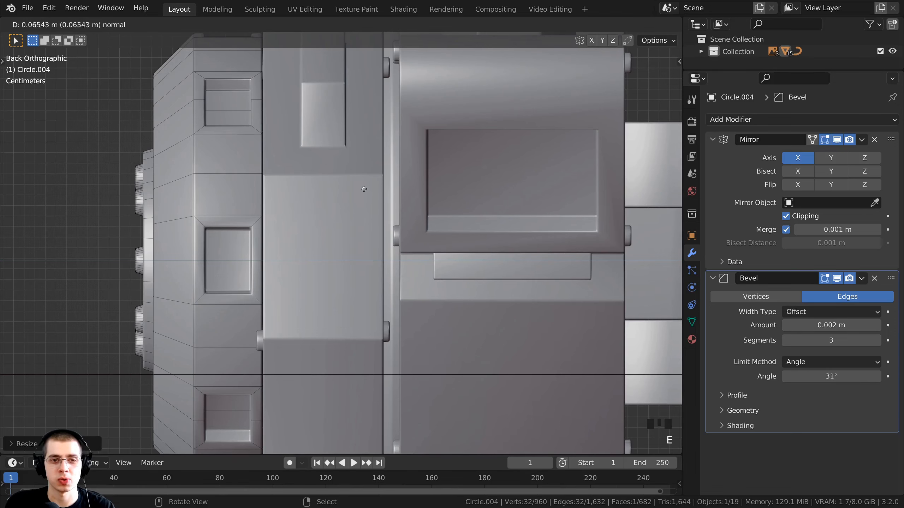
left_click(417, 194)
- Move the extruded face back along X until it is nearly flush with the leg plate's inner side
middle_click_drag(306, 203, 286, 214, "shift")
key("g")
key("x")
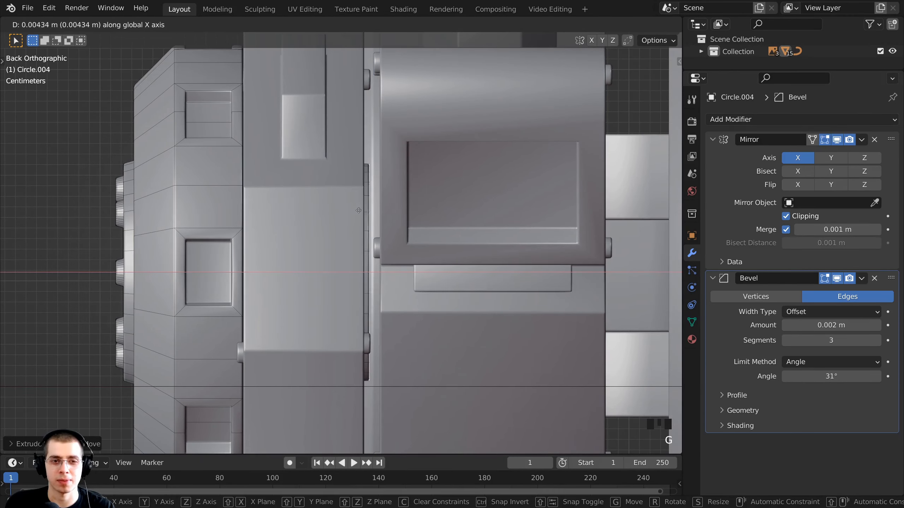
left_click(358, 211)
scroll(314, 191, "up", 3)
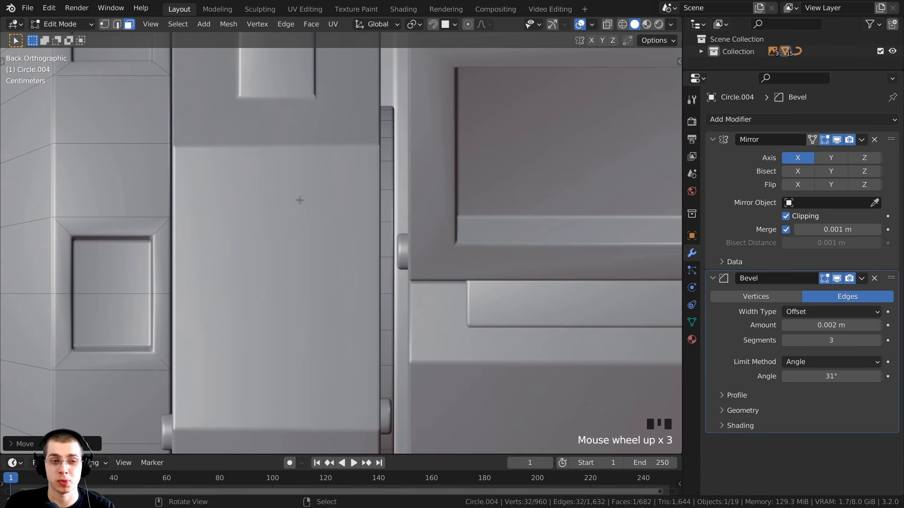
scroll(409, 179, "up", 3)
scroll(409, 180, "down", 2)
key("g")
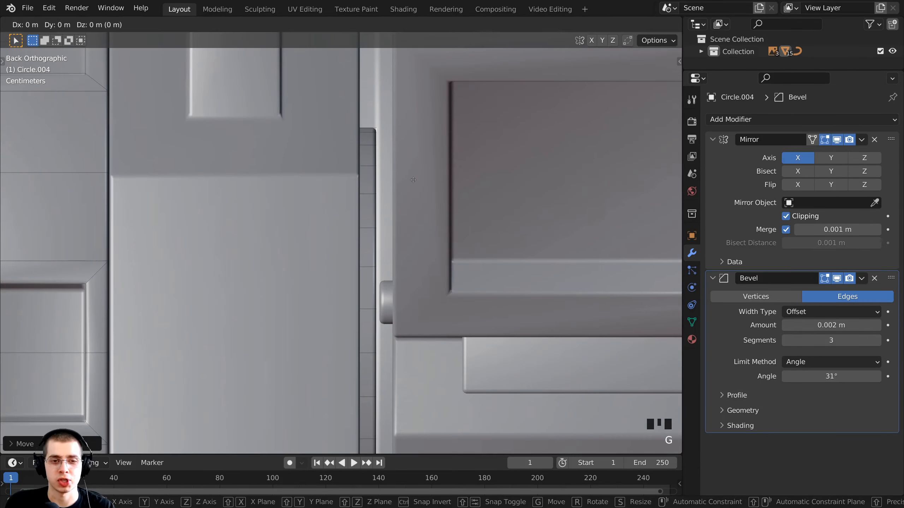
key("x")
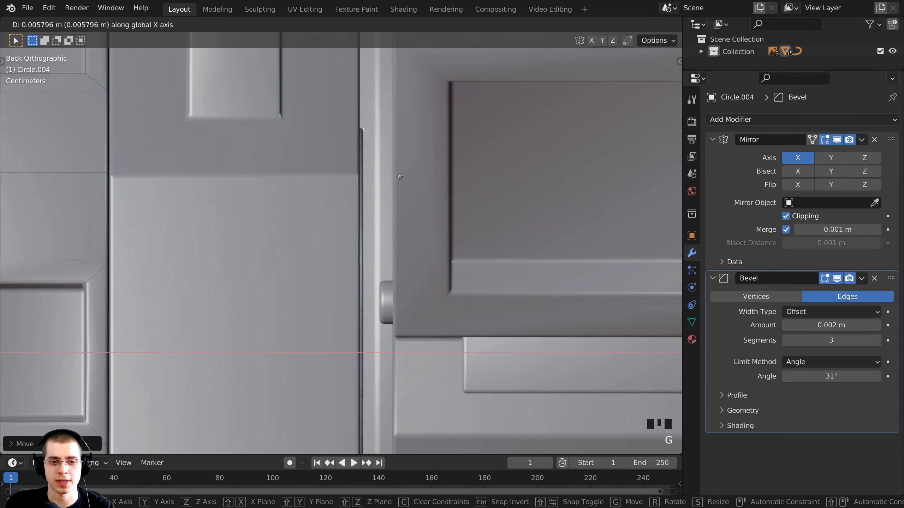
left_click(390, 175)
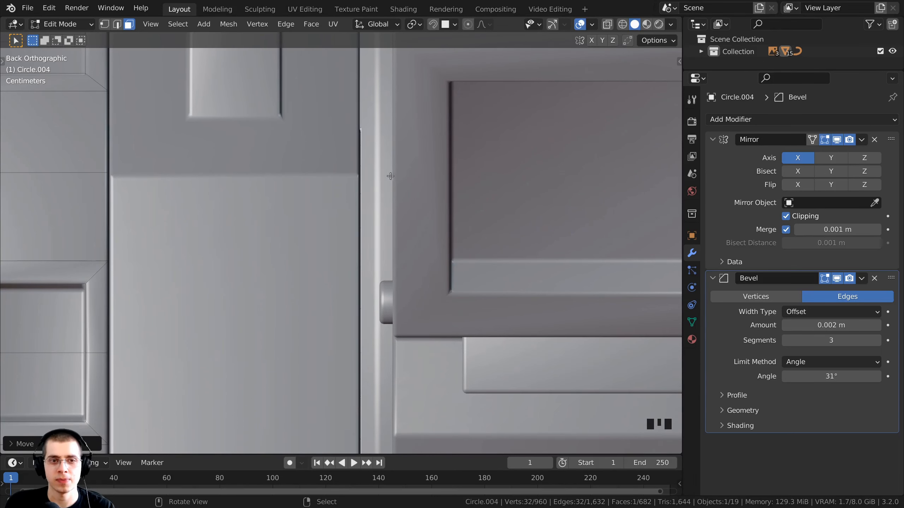
- Extrude the face about 0.014 m across the gap, and again through the wide leg block past its far side
key("e")
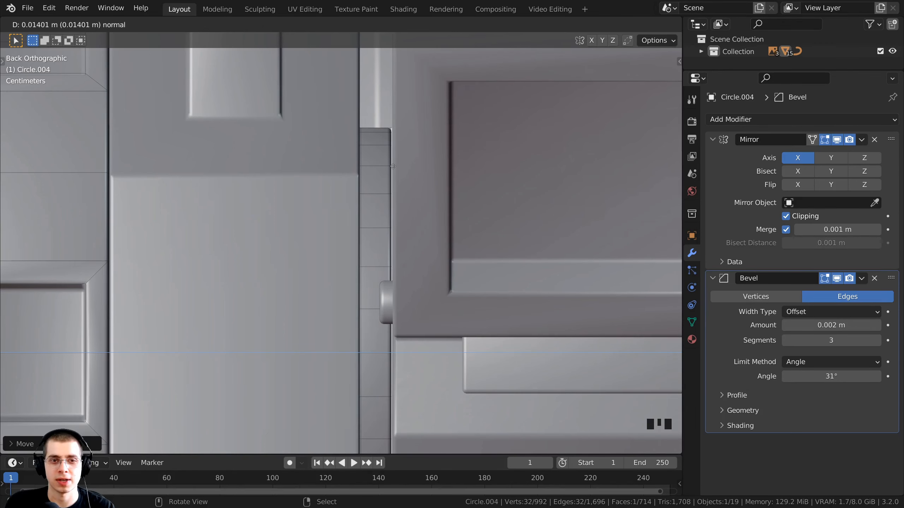
left_click(393, 166)
scroll(391, 171, "down", 3)
middle_click_drag(388, 173, 322, 140, "shift")
key("e")
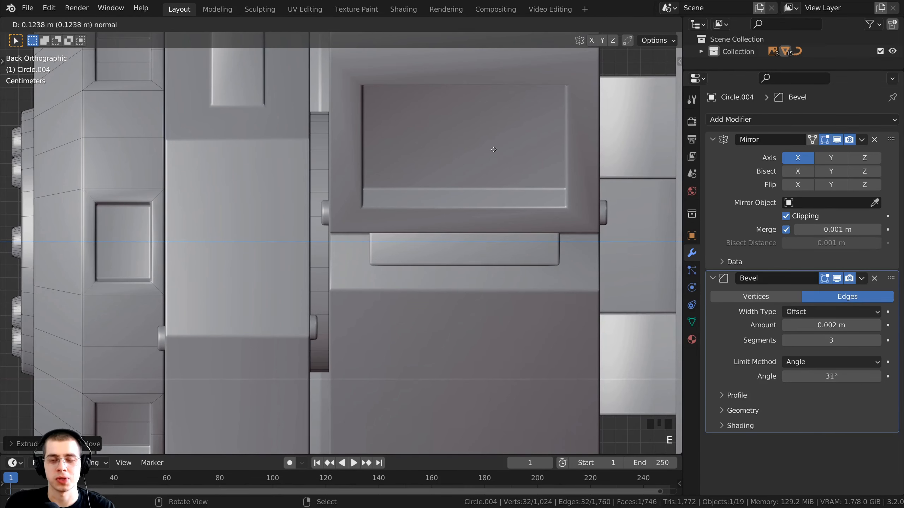
left_click(603, 156)
middle_click_drag(603, 156, 575, 157, "shift")
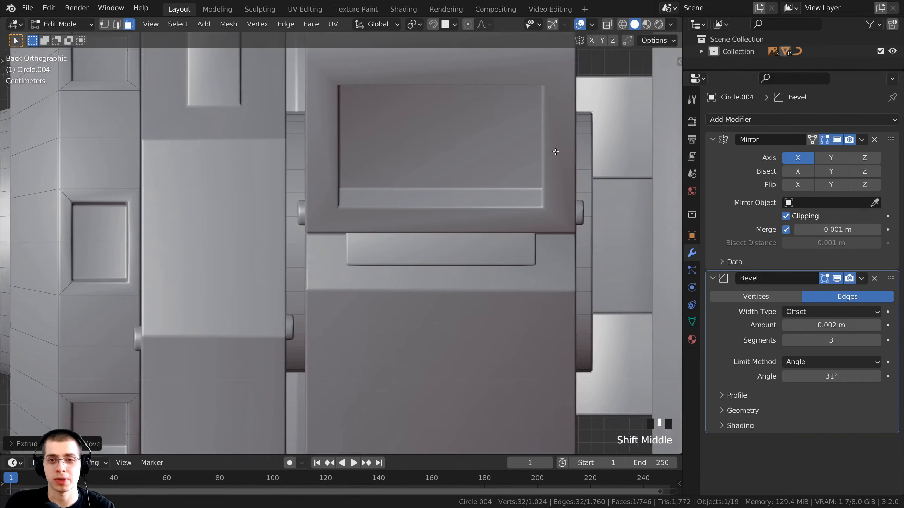
- Move the shaft's end face back along X until it is nearly flush with the wide leg block's far side
scroll(473, 177, "up", 2)
middle_click_drag(474, 178, 391, 179, "shift")
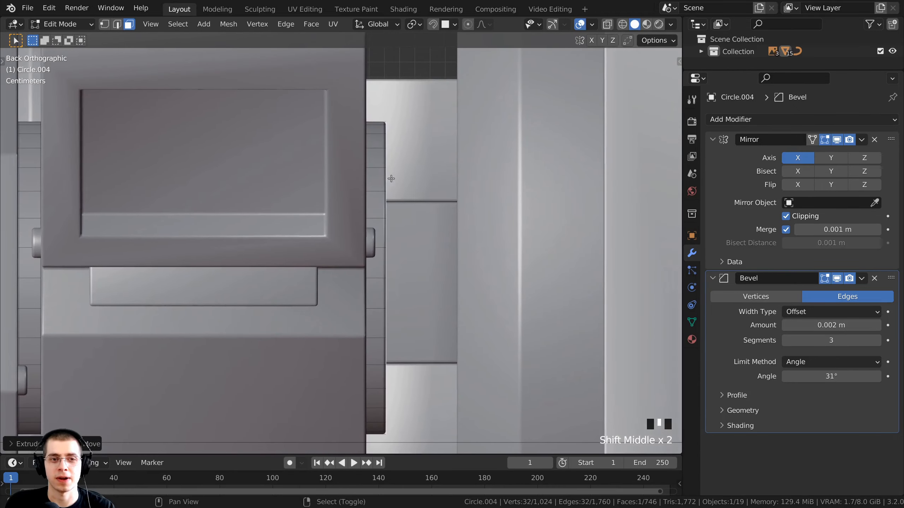
key("g")
key("x")
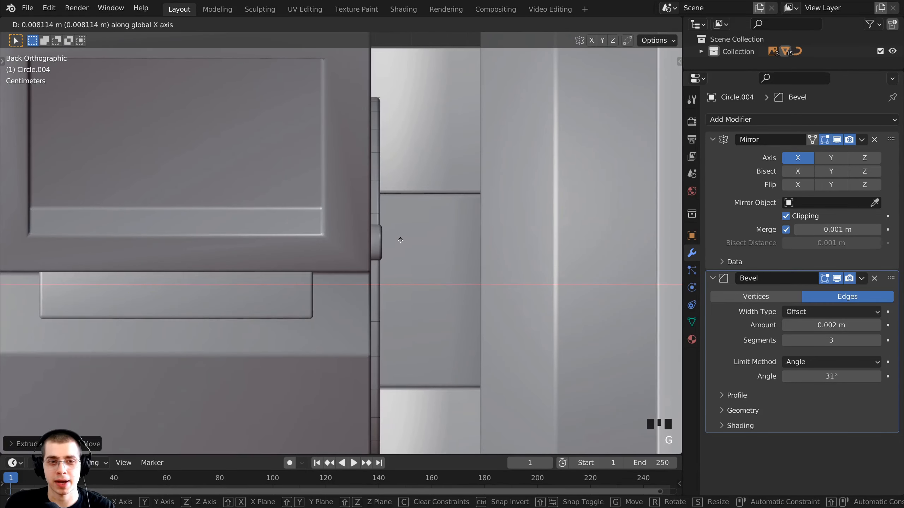
left_click(374, 240)
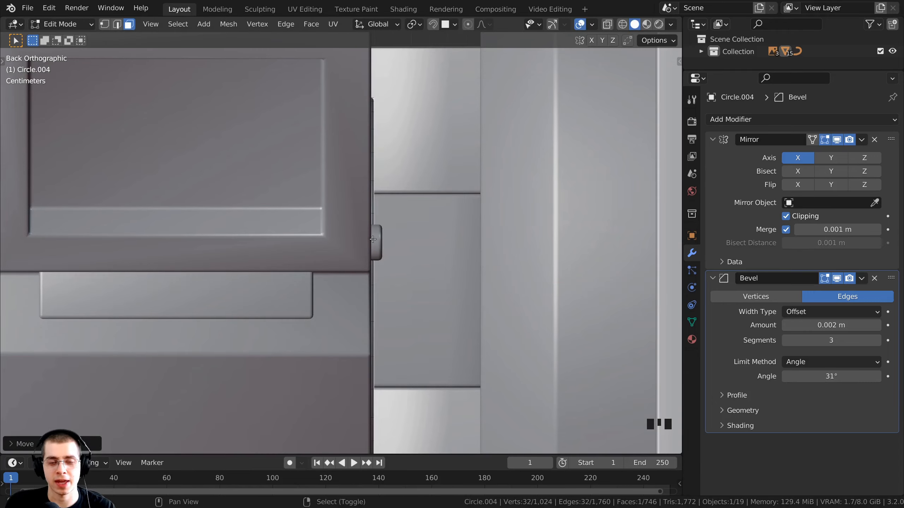
- Extrude the shaft's end face in place and scale the new face up into a wider flange ring around the shaft
scroll(381, 257, "down", 3)
middle_click_drag(383, 263, 317, 223)
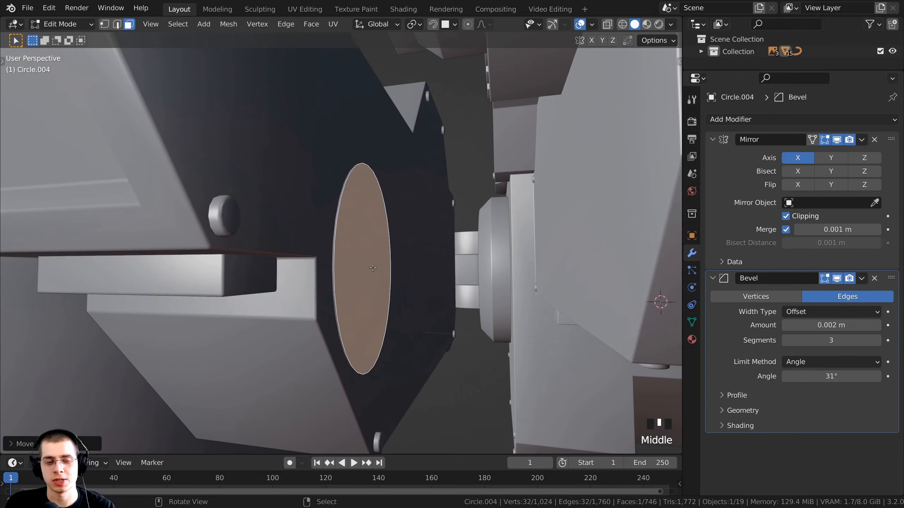
scroll(372, 267, "down", 2)
middle_click_drag(372, 268, 312, 335, "shift")
scroll(327, 266, "down", 2)
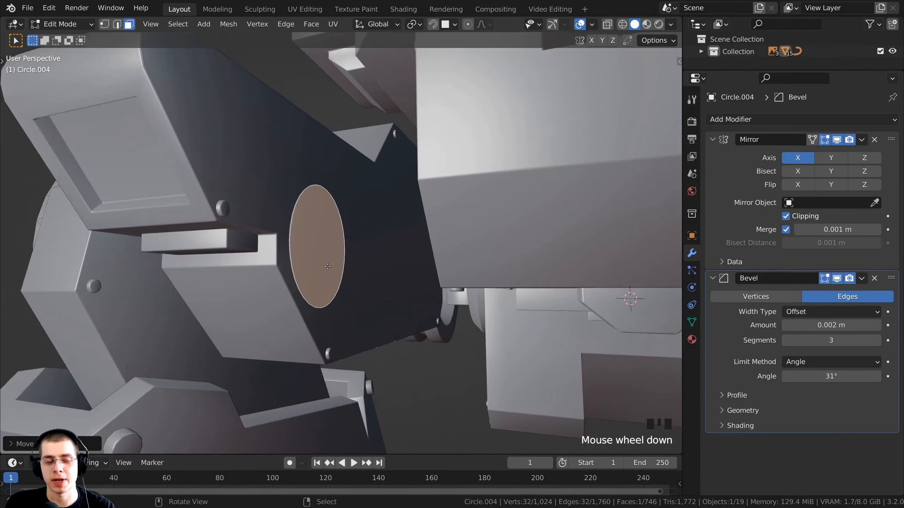
middle_click_drag(327, 266, 372, 278)
scroll(373, 279, "up", 2)
scroll(382, 287, "up", 1)
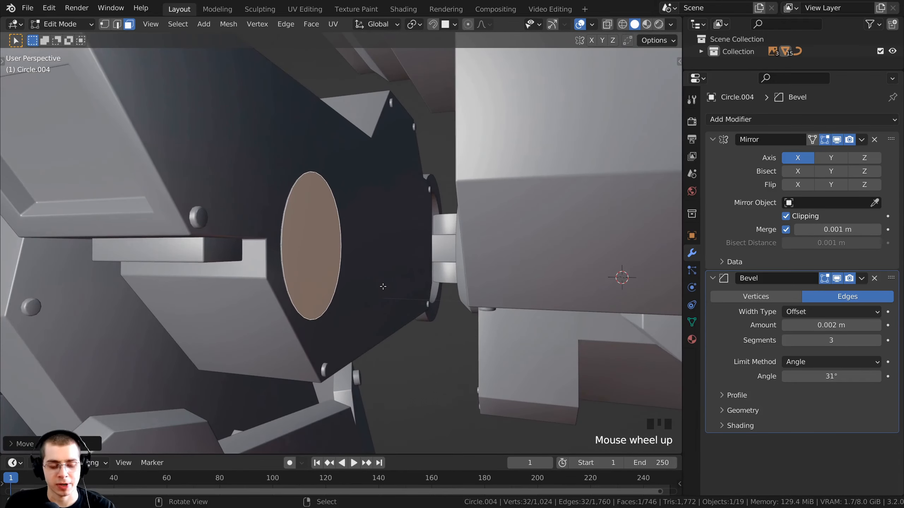
key("e")
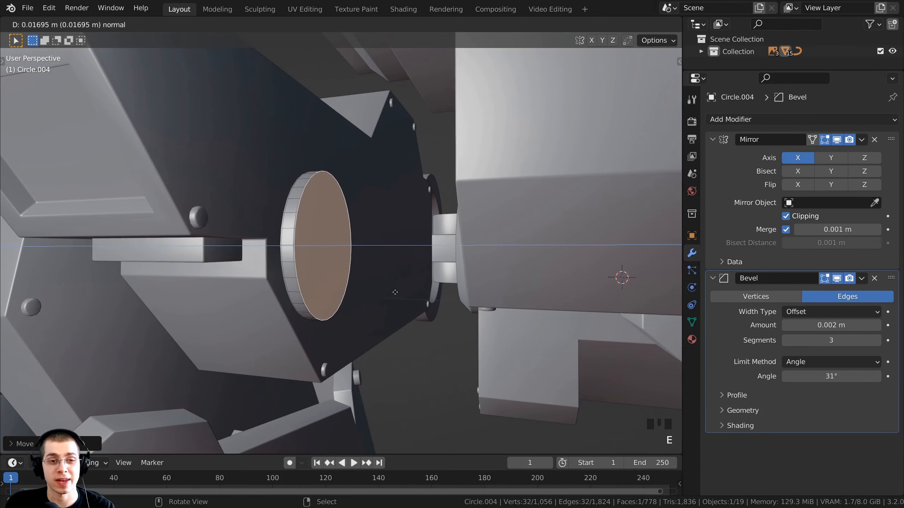
right_click(384, 287)
key("s")
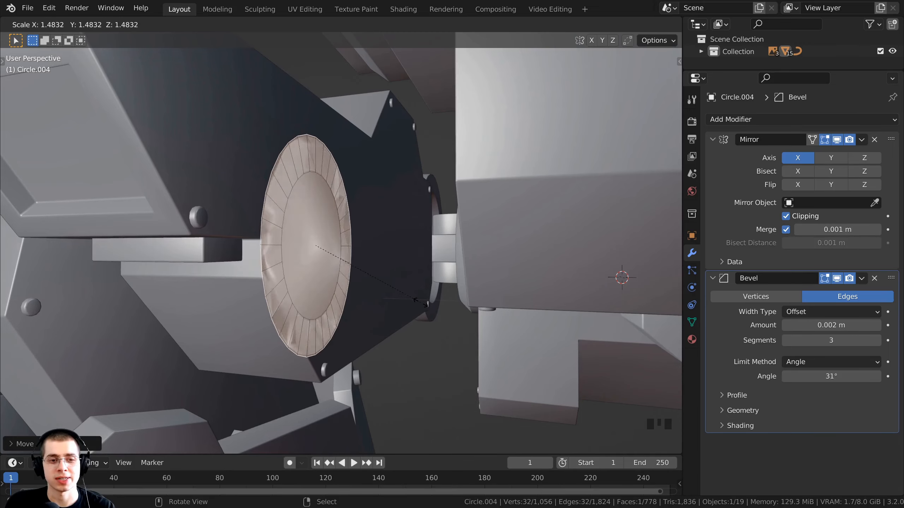
left_click(427, 302)
- Show the model in wireframe in the right view to compare the enlarged face with the disc's outlines
middle_click_drag(342, 249, 319, 238)
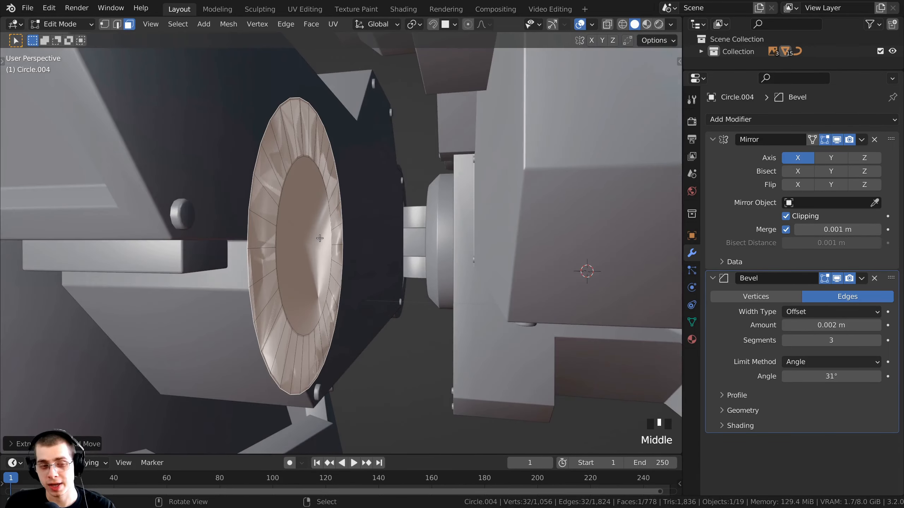
key("KP_3")
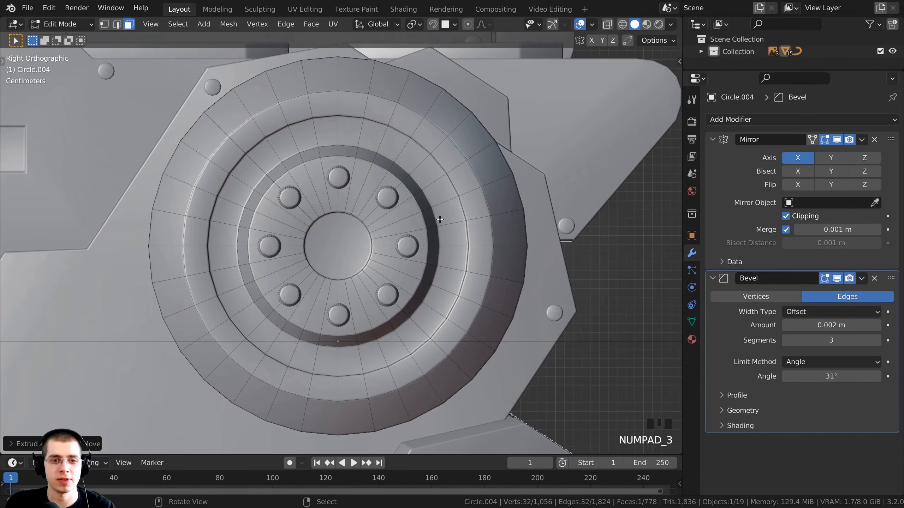
key("z")
left_click(330, 230)
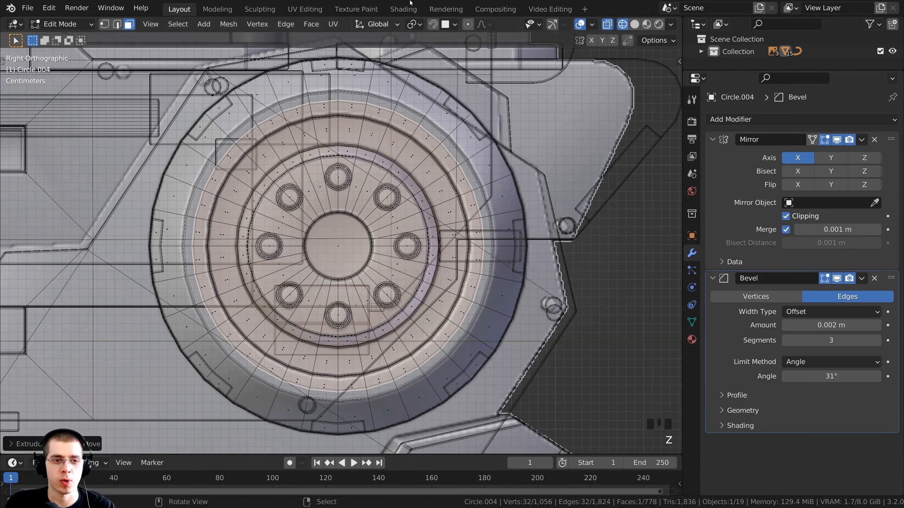
- Scale up the selected circular end face by about 1.04 to match the wheel outline in the see-through side view
key("s")
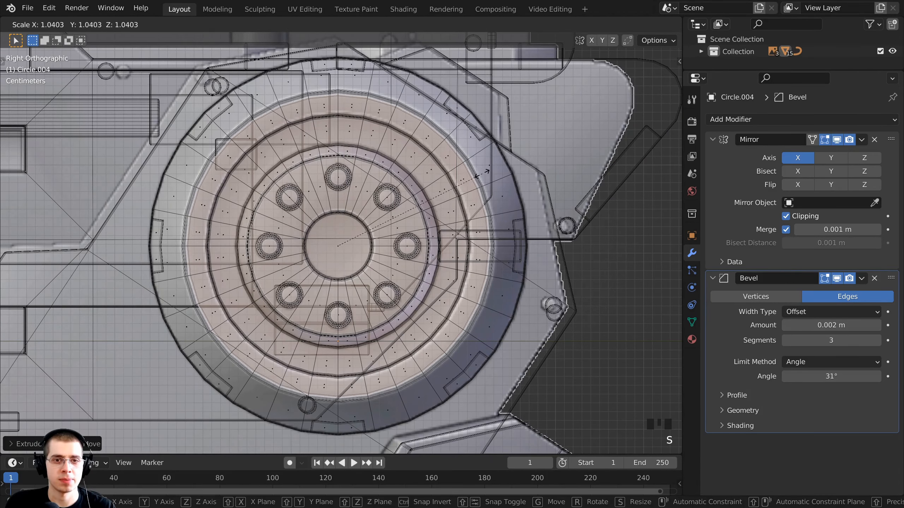
left_click(483, 174)
key("s")
left_click(429, 114)
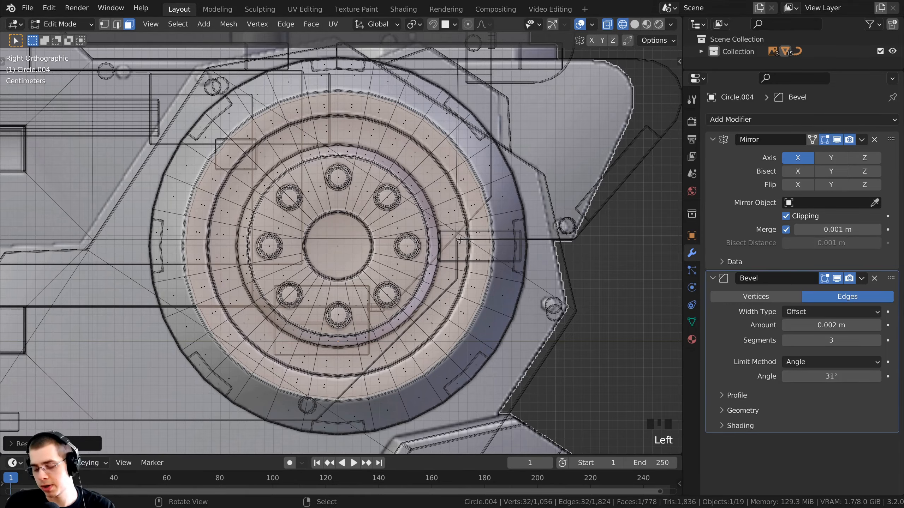
- Extrude the enlarged circular end face outward to give the disc thickness
key("KP_Decimal")
mouse_move(459, 241)
middle_mouse_down()
mouse_move(353, 247)
mouse_move(362, 242)
mouse_move(299, 230)
mouse_move(327, 224)
middle_mouse_up()
key("z")
left_click(438, 250)
scroll(438, 249, "down", 2)
scroll(327, 224, "up", 2)
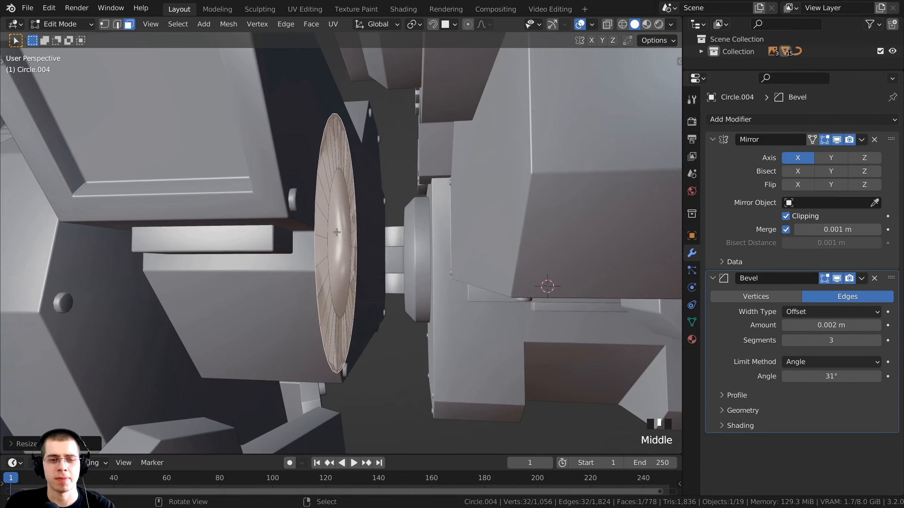
middle_click_drag(386, 251, 367, 263)
key("e")
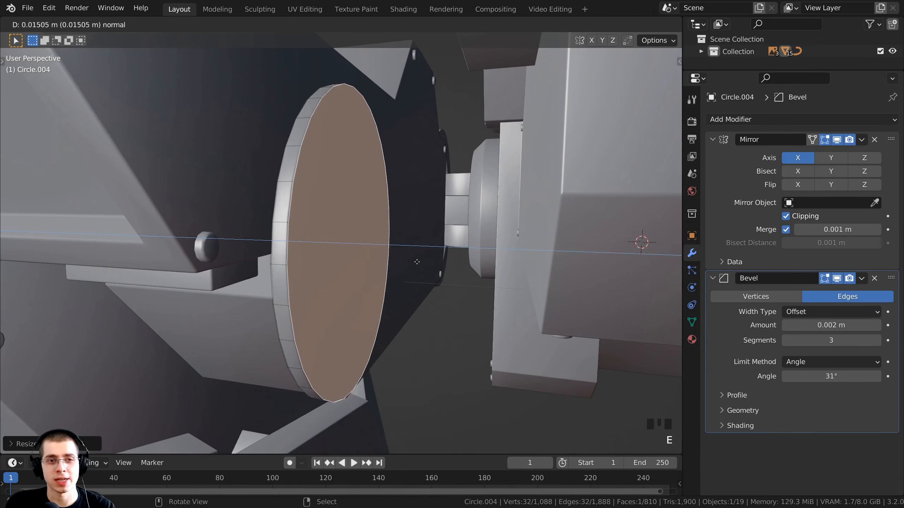
left_click(435, 264)
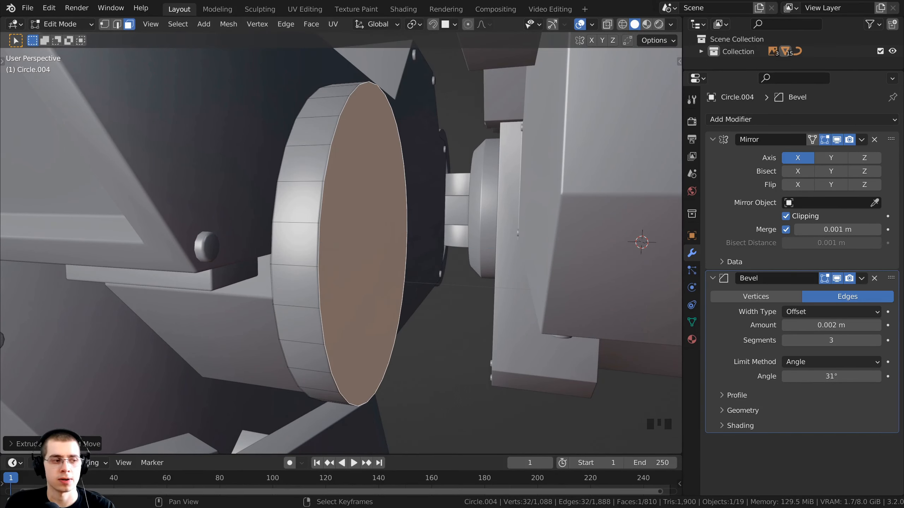
- Move the disc's selected end face along the X axis to adjust the disc's thickness
key("g")
key("x")
left_click(442, 256)
middle_click_drag(587, 164, 545, 161)
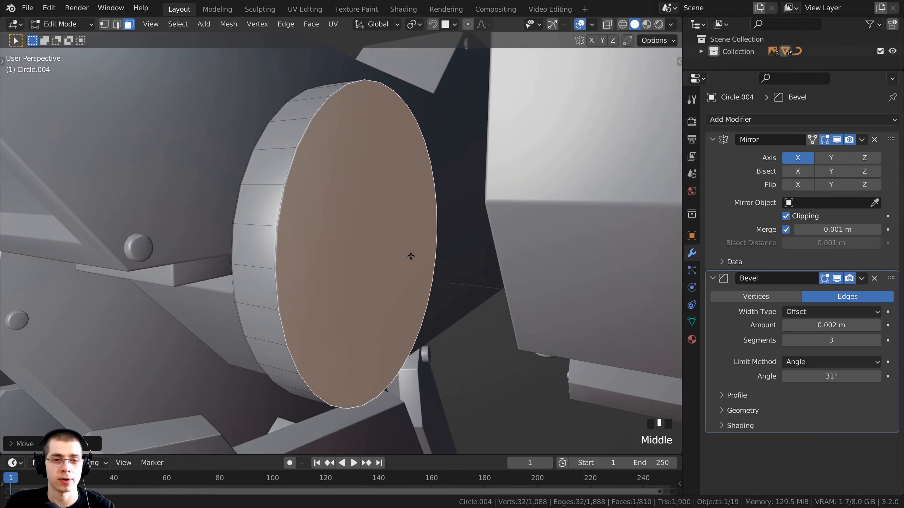
left_click(545, 161)
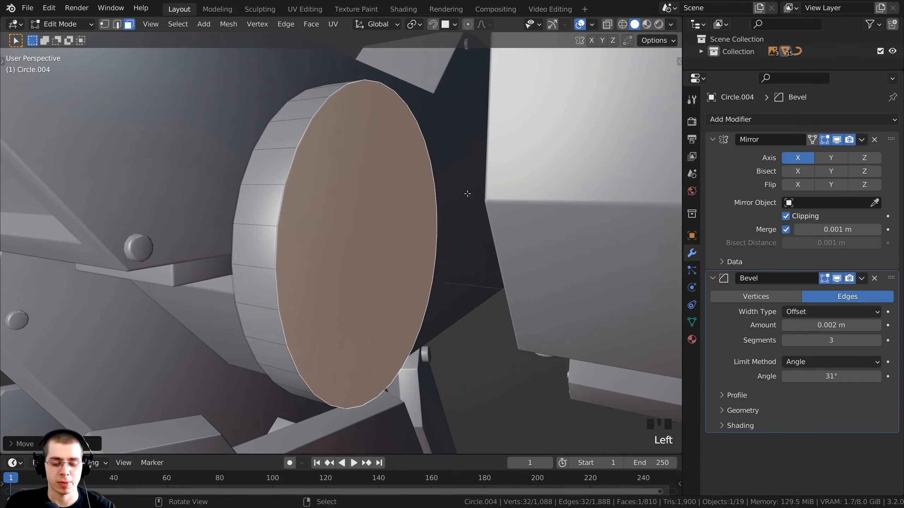
- Inset the disc's end face to a small central circle and extrude it inward about 0.012 m as a recess
left_click(384, 224)
key("i")
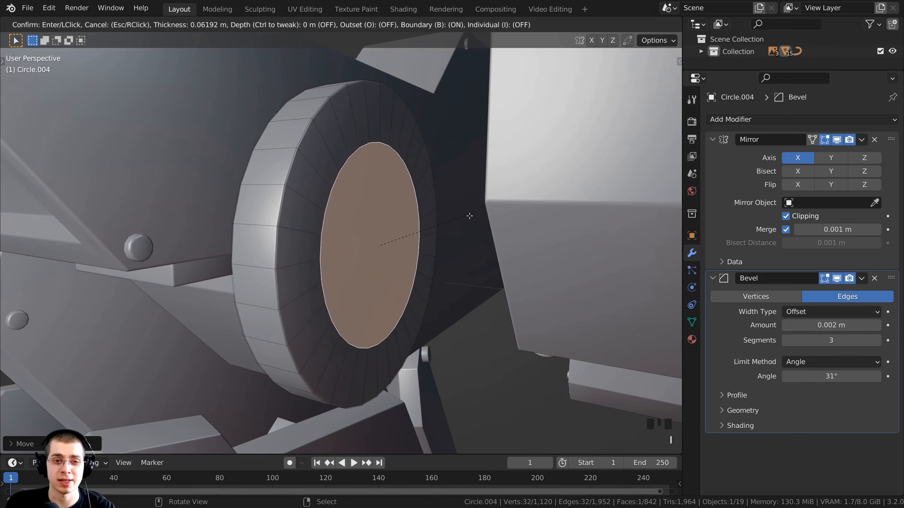
left_click(451, 230)
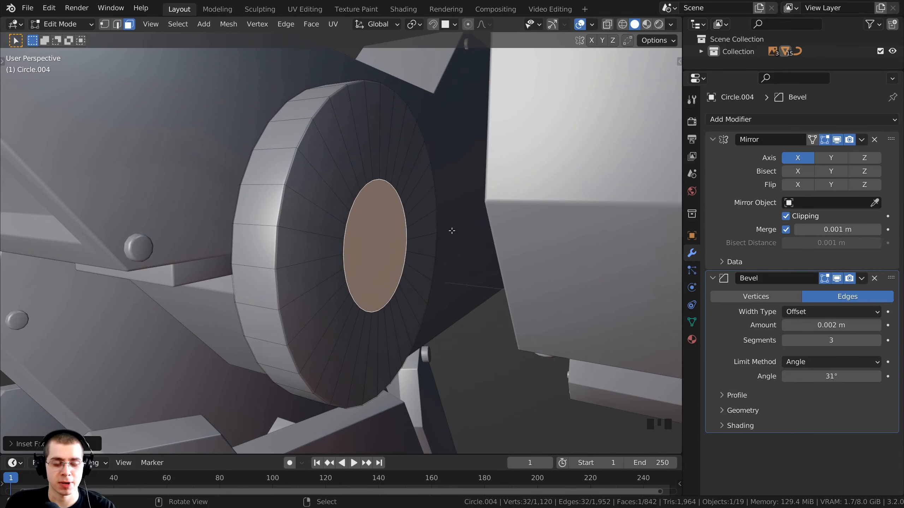
scroll(485, 241, "up", 2)
key("e")
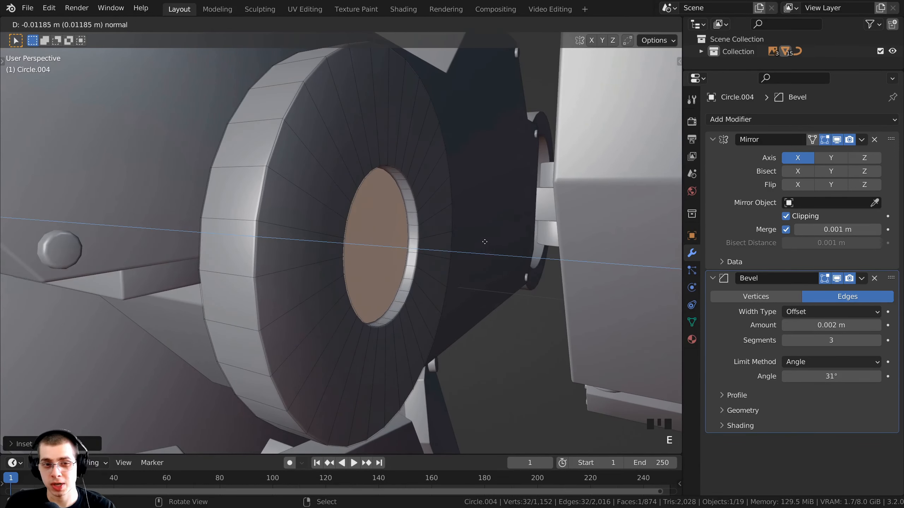
left_click(482, 241)
- Select the whole wheel mesh and examine the axle and both discs from several angles in wireframe
scroll(482, 242, "down", 2)
mouse_move(483, 242)
middle_mouse_down()
mouse_move(387, 230)
mouse_move(413, 245)
mouse_move(403, 258)
middle_mouse_up()
key("a")
key("a")
key("z")
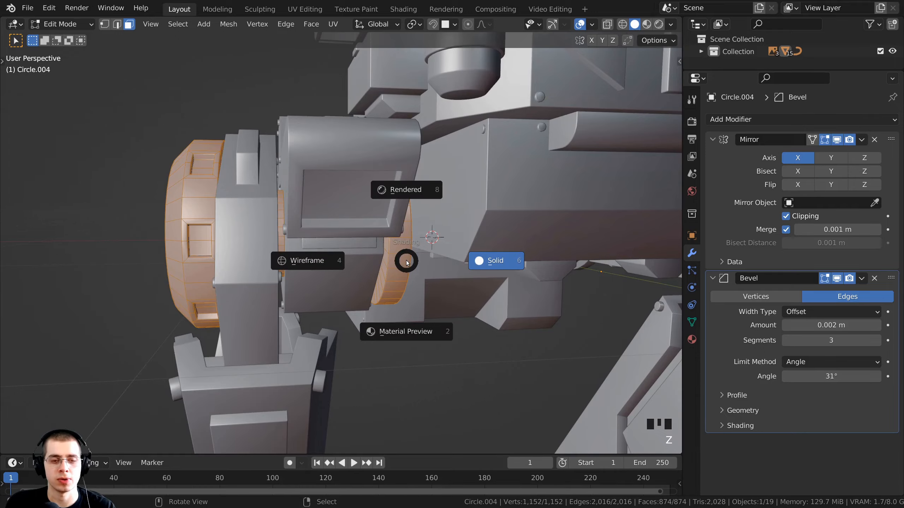
left_click(276, 263)
scroll(231, 248, "down", 2)
middle_click_drag(366, 235, 288, 219, "shift")
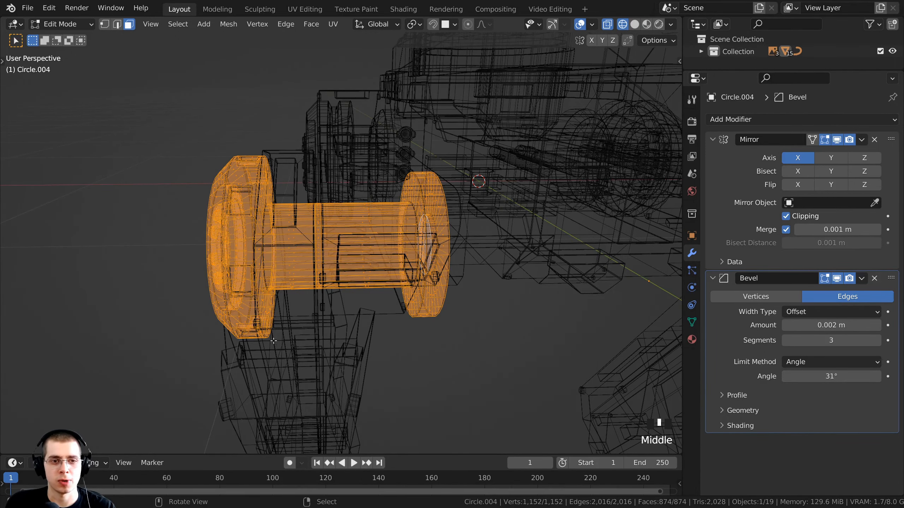
middle_click_drag(363, 100, 352, 162)
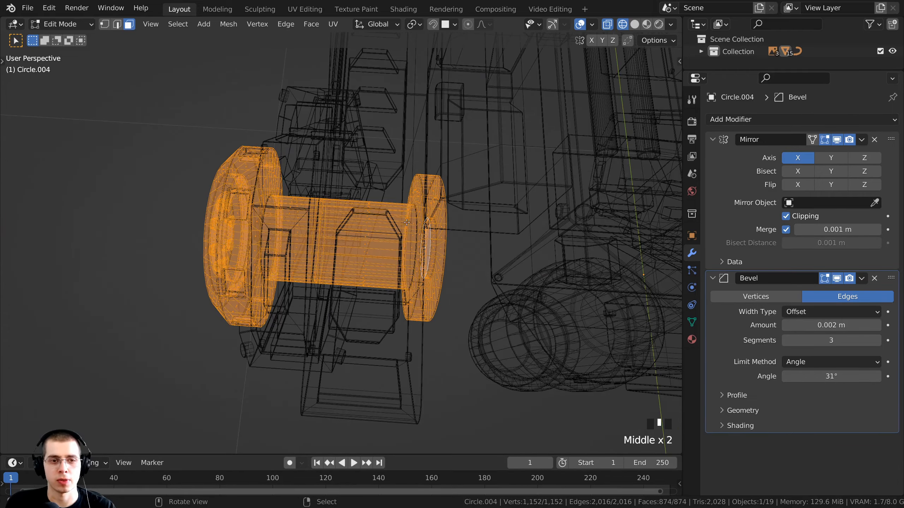
scroll(406, 223, "up", 1)
middle_click_drag(407, 223, 355, 230, "shift")
scroll(356, 235, "up", 2)
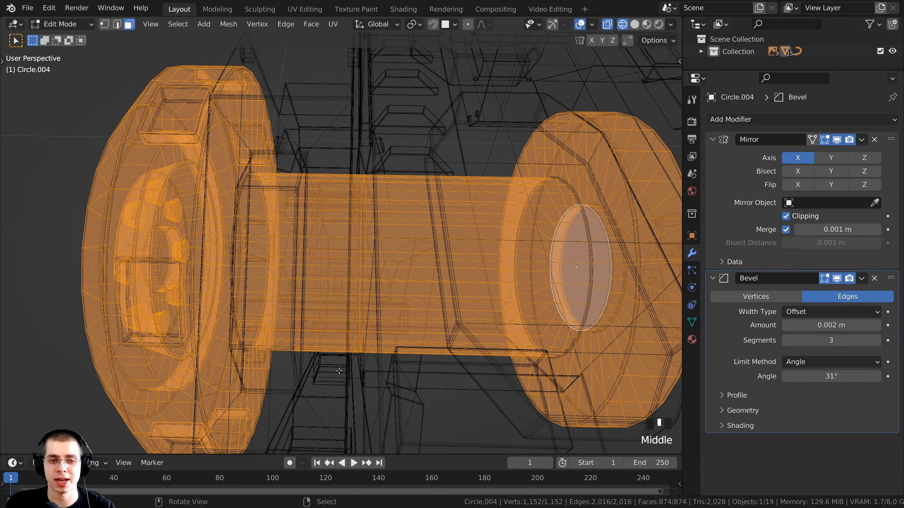
key("z")
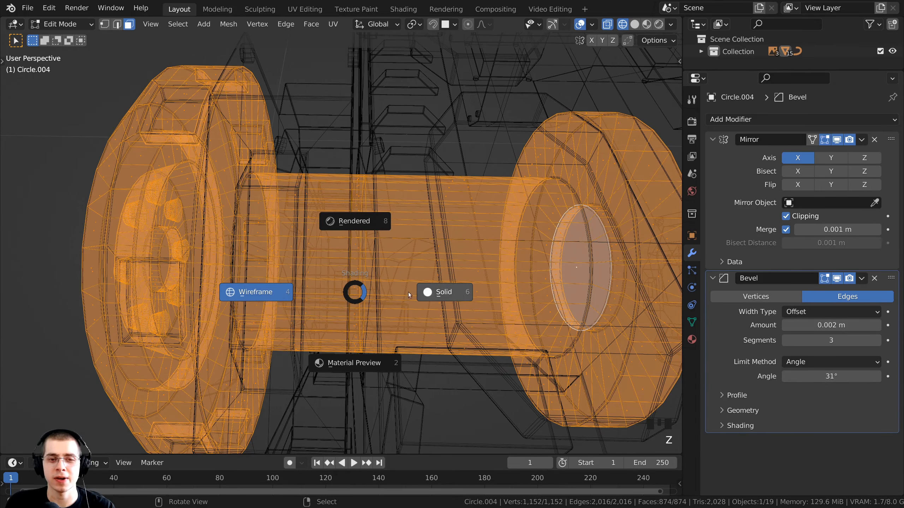
left_click(478, 294)
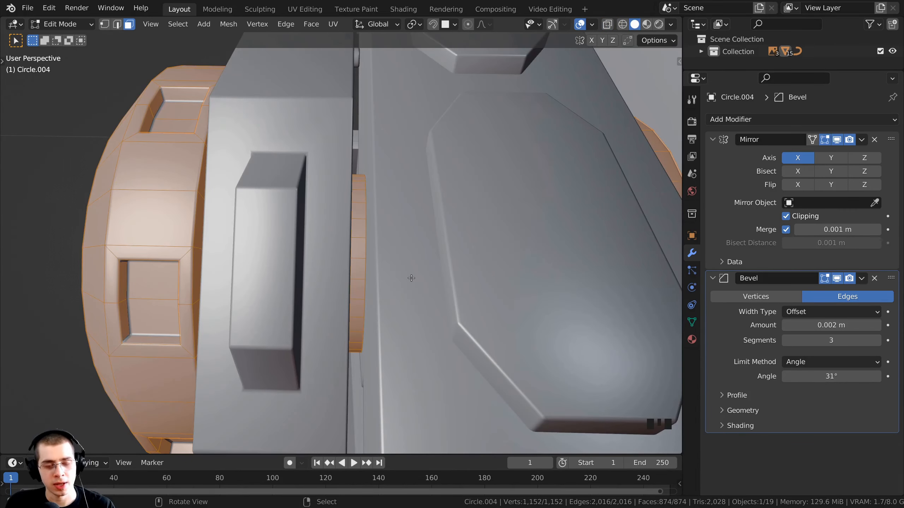
- Select the face loop around the axle in the gap between the two leg sections and check it in wireframe
scroll(351, 217, "up", 1)
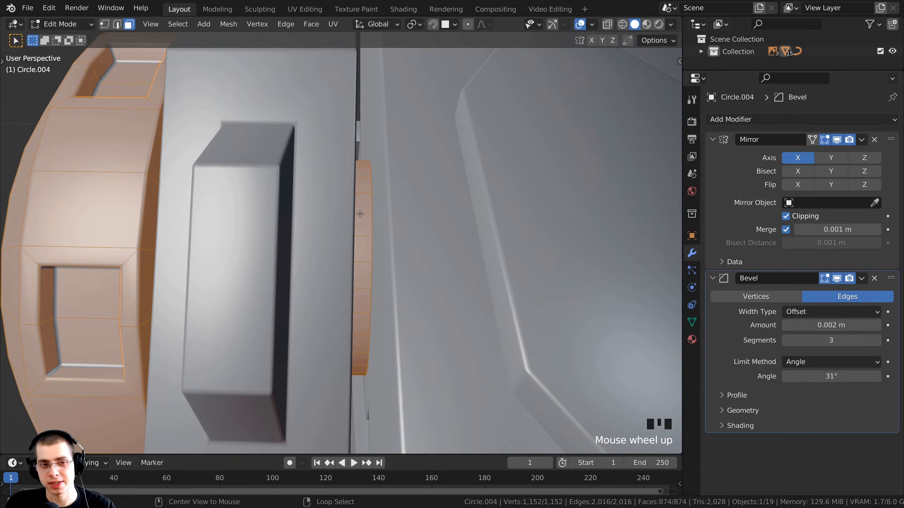
left_click(360, 214, "alt")
middle_click_drag(360, 214, 389, 257)
key("z")
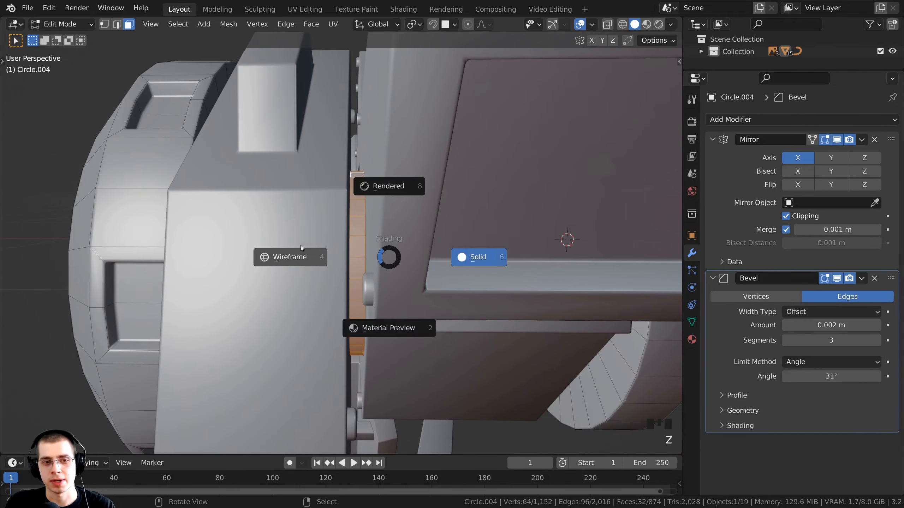
left_click(285, 241)
scroll(313, 221, "up", 3)
middle_click_drag(313, 220, 328, 211)
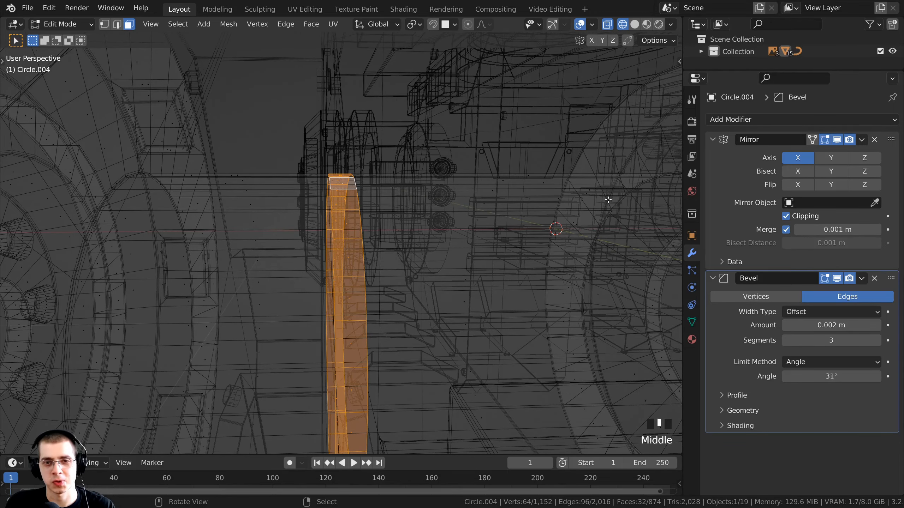
middle_click_drag(338, 209, 319, 225)
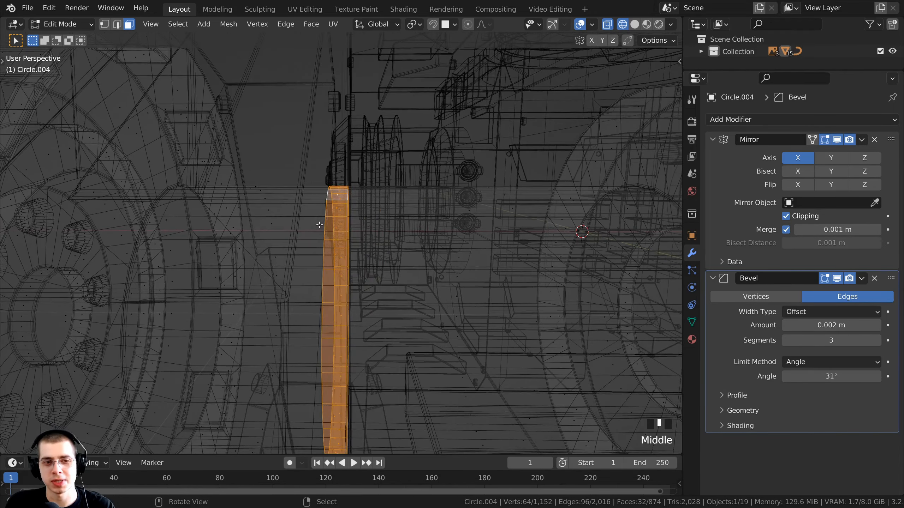
key("z")
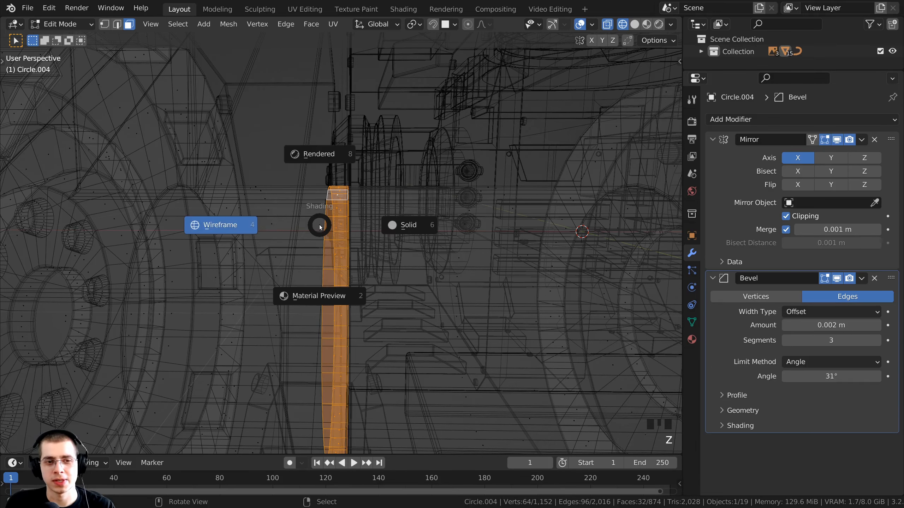
left_click(446, 225)
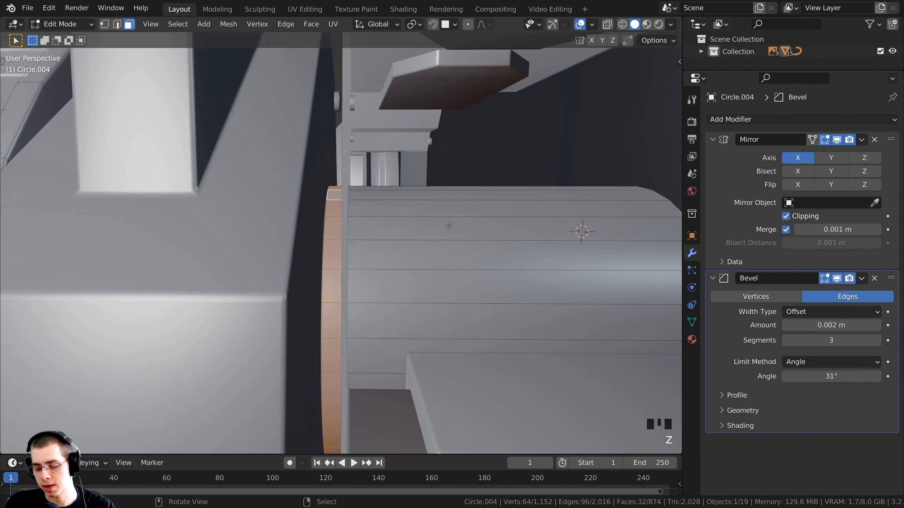
- Extrude the selected axle face loop in place and scale it up about 1.5 times on every axis except X
key("ctrl+KP_1")
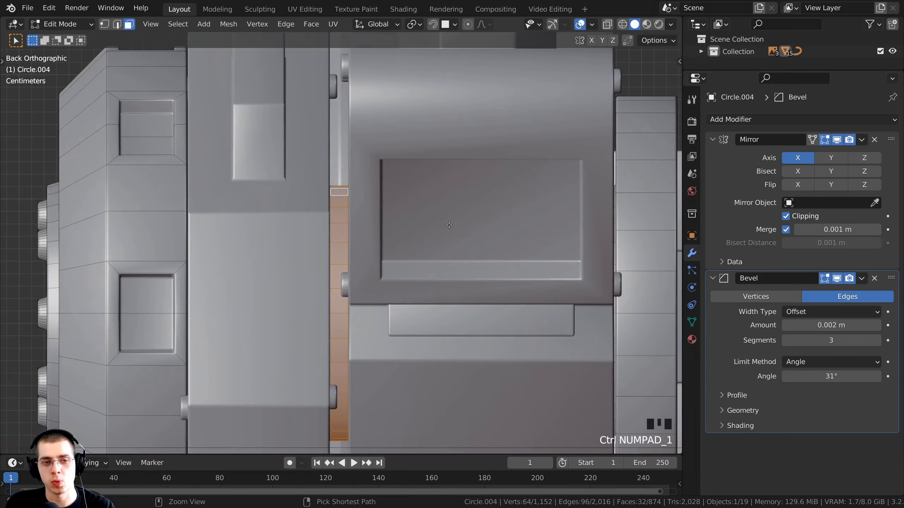
scroll(402, 305, "up", 2)
left_click(458, 3)
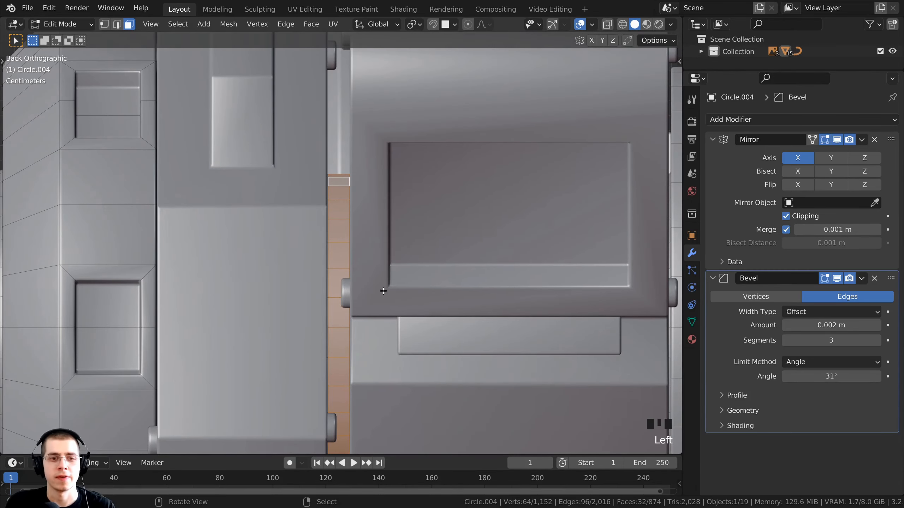
scroll(383, 291, "down", 1)
middle_click_drag(383, 280, 380, 257, "shift")
scroll(375, 249, "down", 1)
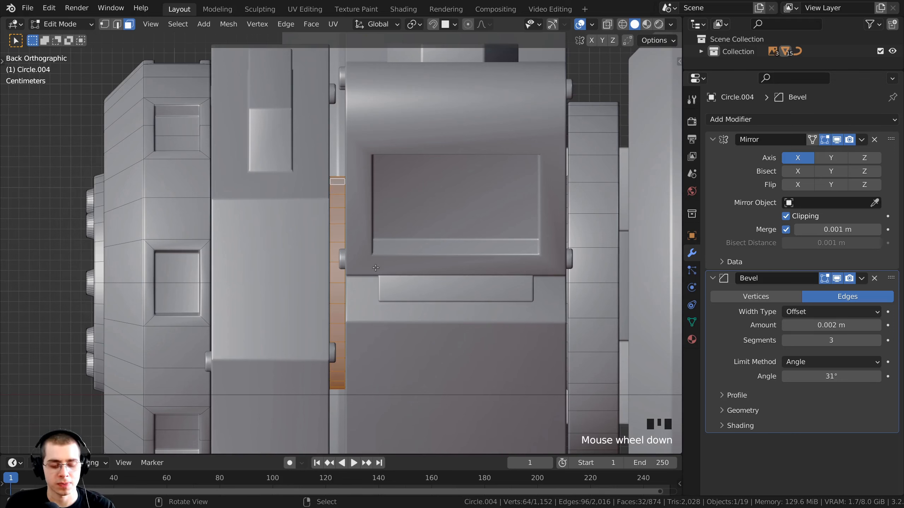
key("e")
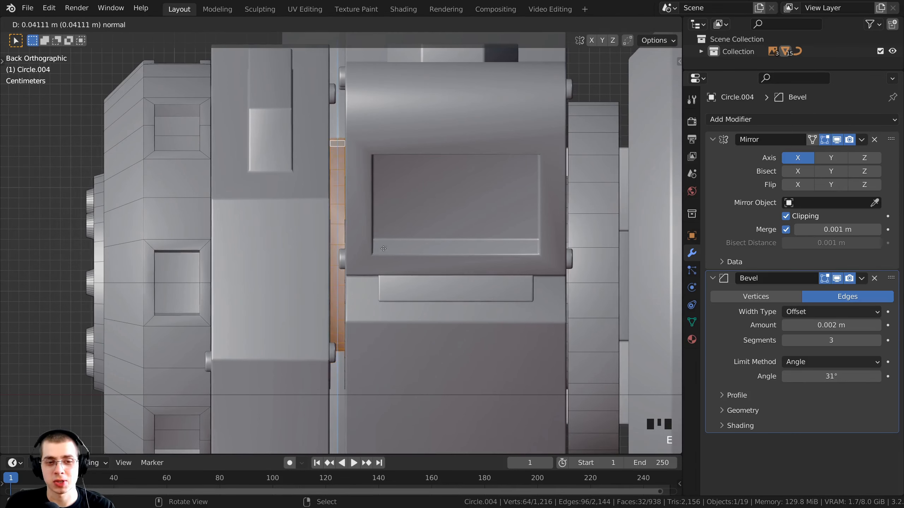
key("s")
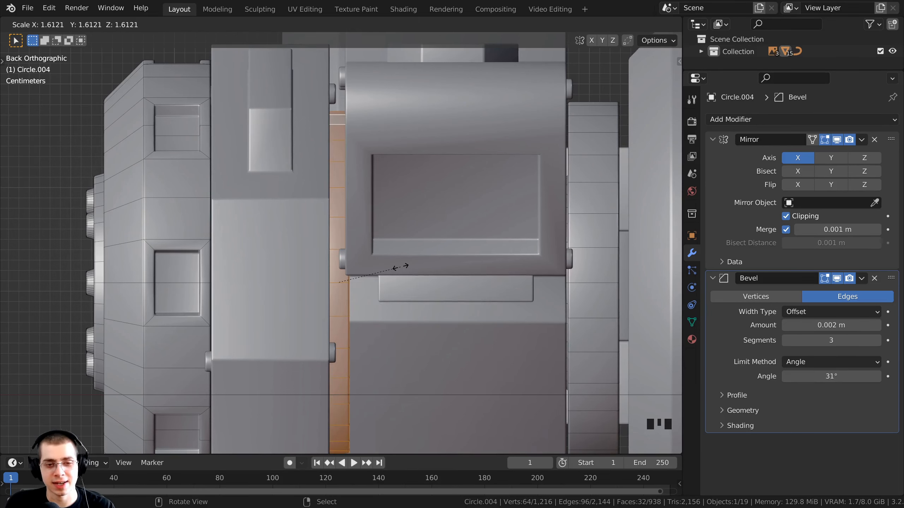
key("shift+x")
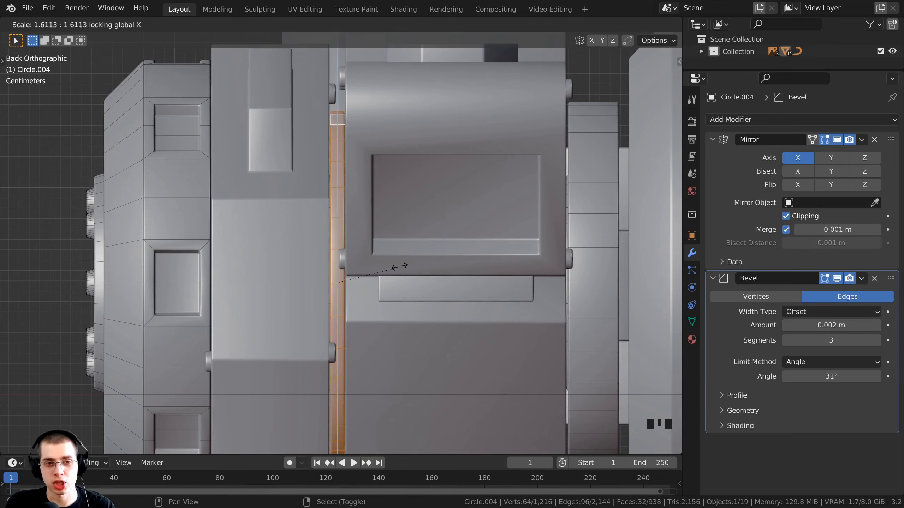
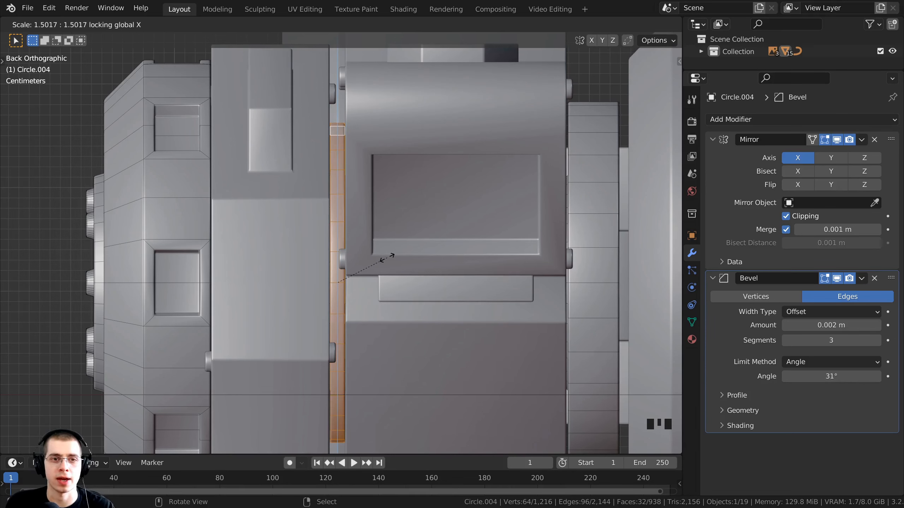
left_click(395, 260)
- Examine how the extruded axle ring fits between the neighbouring leg sections in a see-through top view
scroll(391, 260, "down", 3)
middle_click_drag(356, 221, 284, 144)
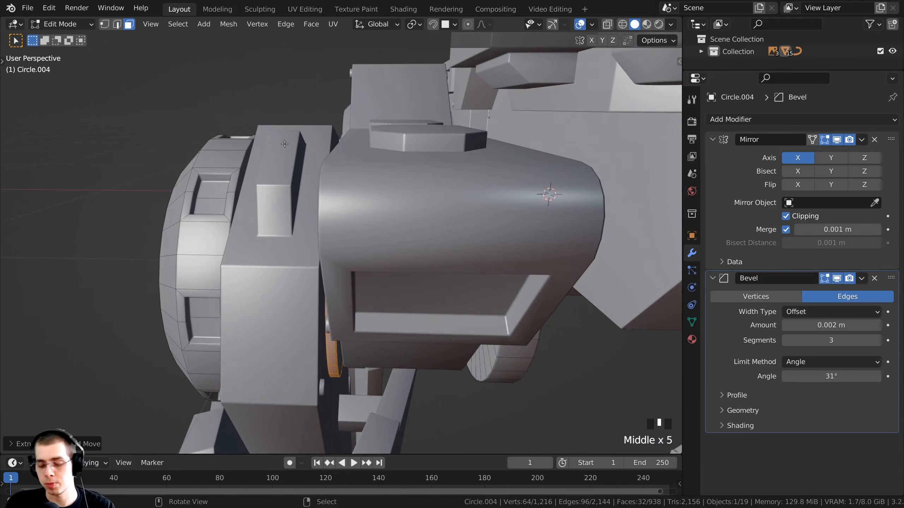
key("KP_7")
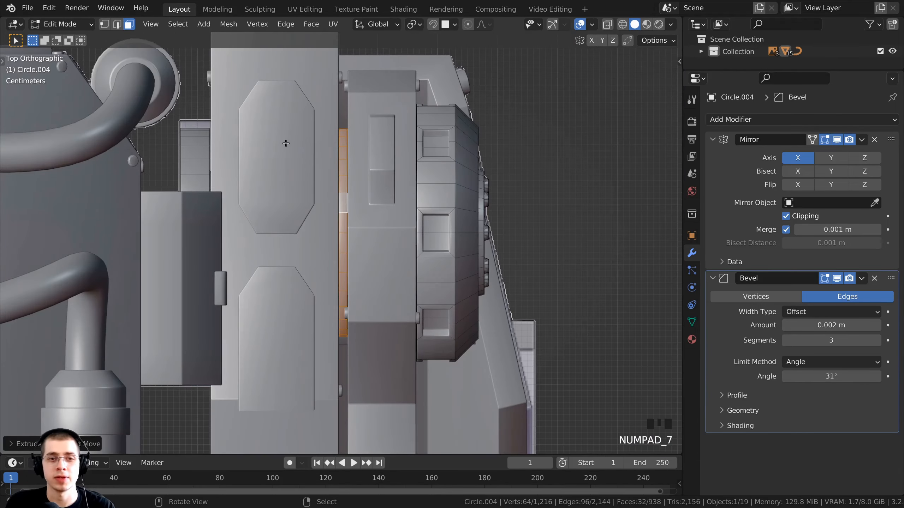
key("z")
left_click(282, 178)
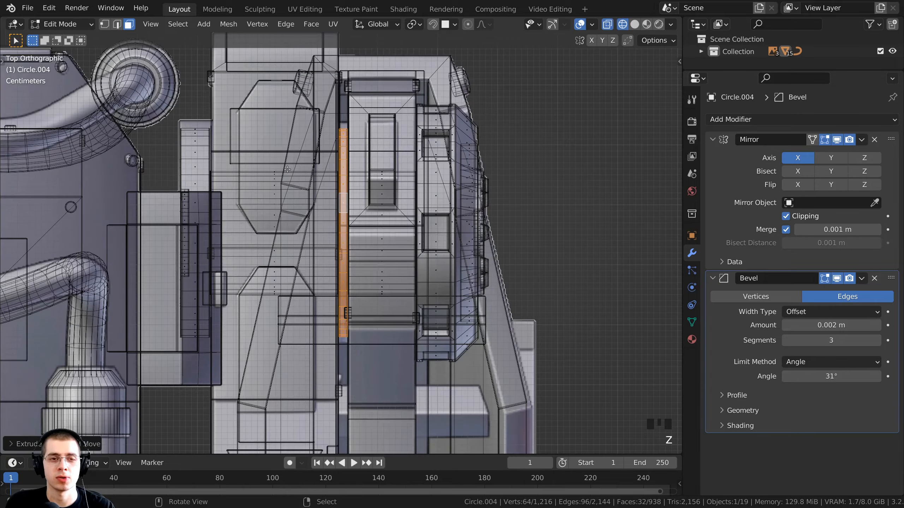
mouse_move(307, 168)
middle_mouse_down("shift")
mouse_move(308, 218)
mouse_move(332, 193)
middle_mouse_up("shift")
scroll(308, 219, "up", 2)
scroll(332, 194, "up", 2)
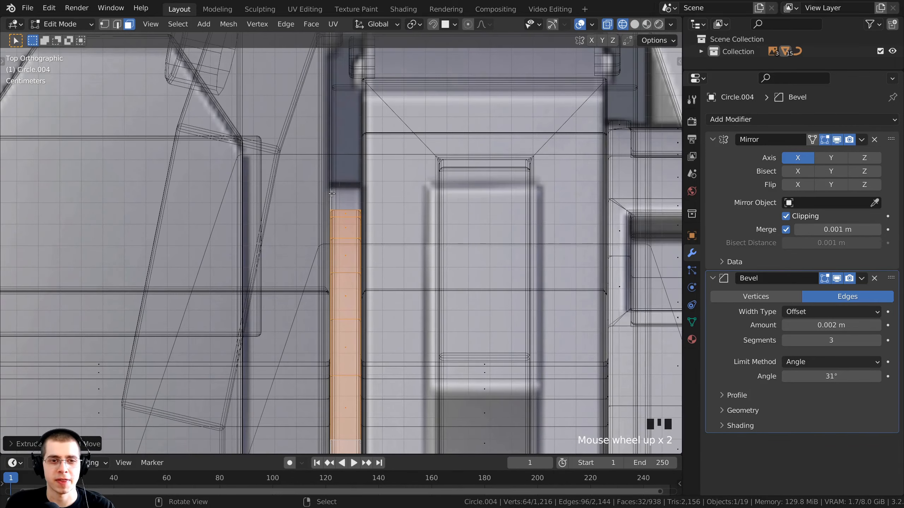
scroll(347, 207, "down", 1)
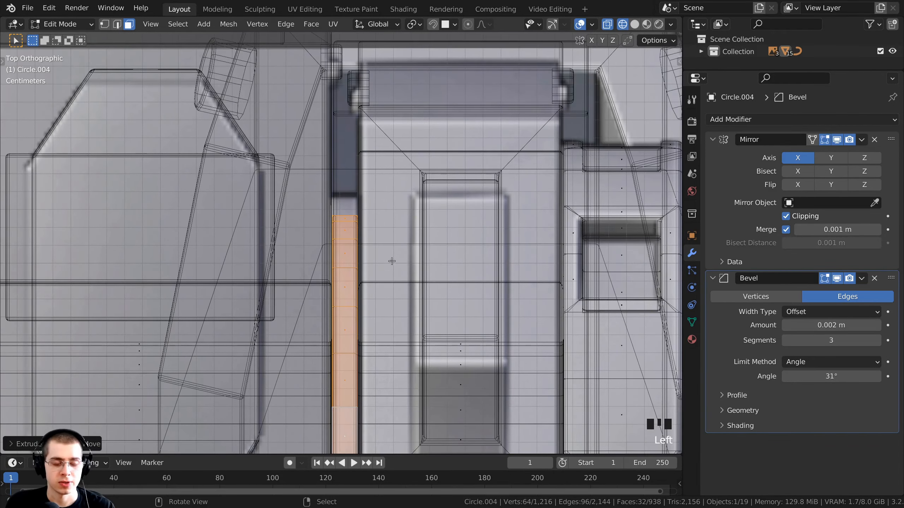
scroll(394, 262, "down", 1)
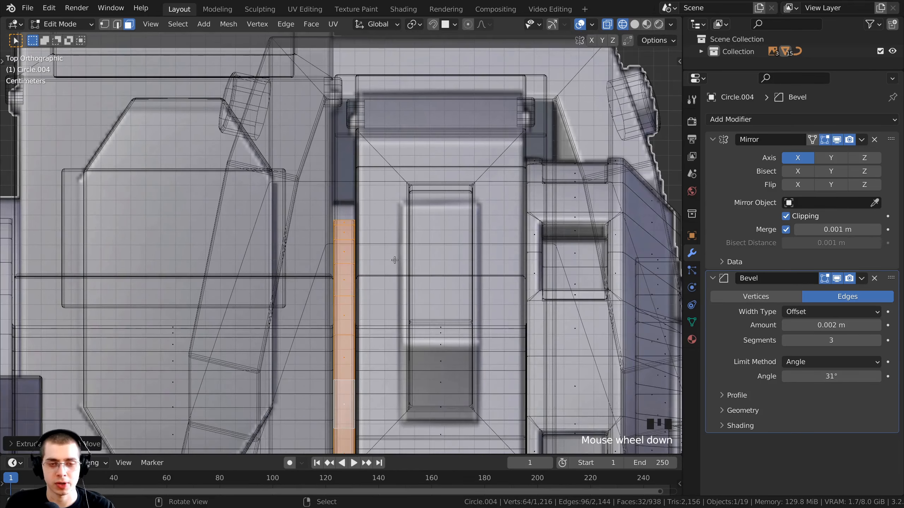
- Fine-tune the axle ring's diameter by scaling it on every axis except X, and finish editing the mesh in solid view
key("s")
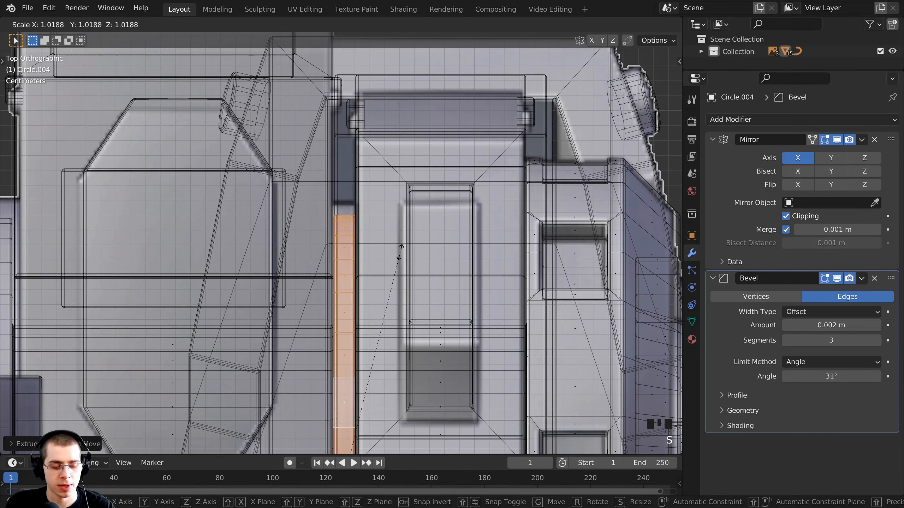
key("x")
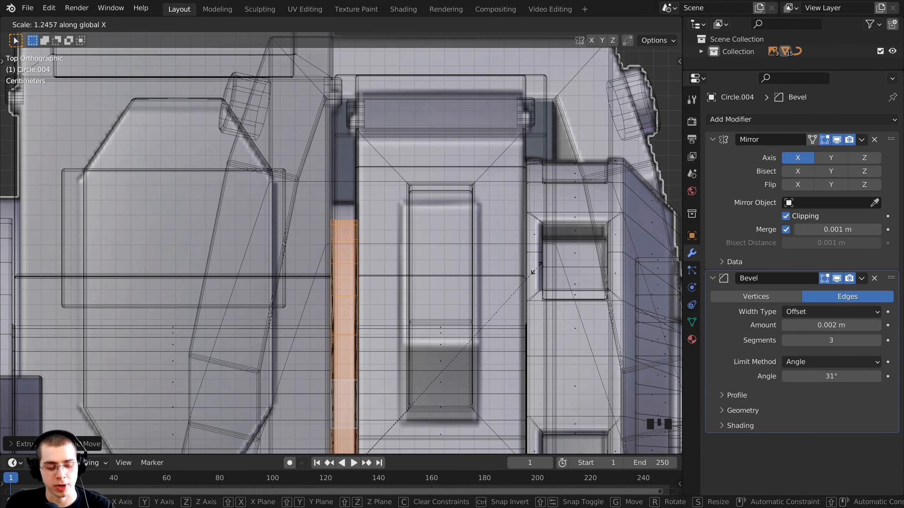
key("shift+x")
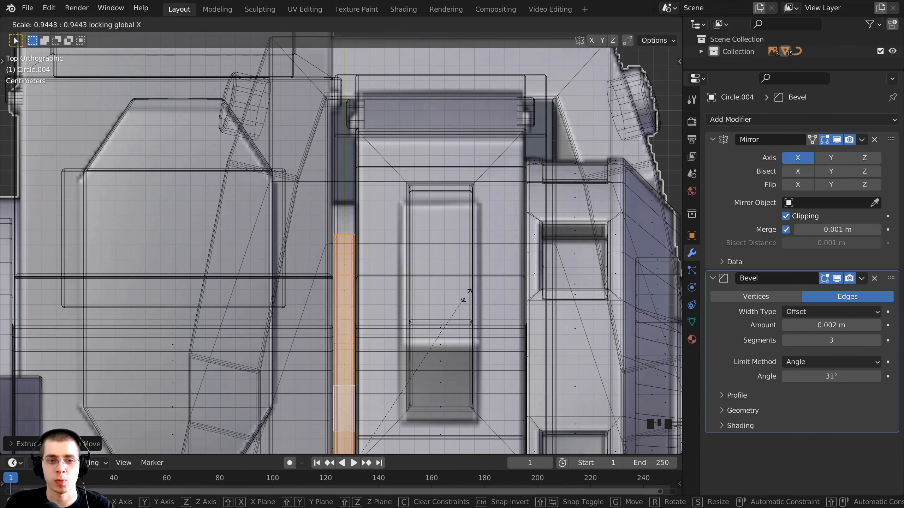
left_click(485, 269)
scroll(347, 295, "down", 5)
key("z")
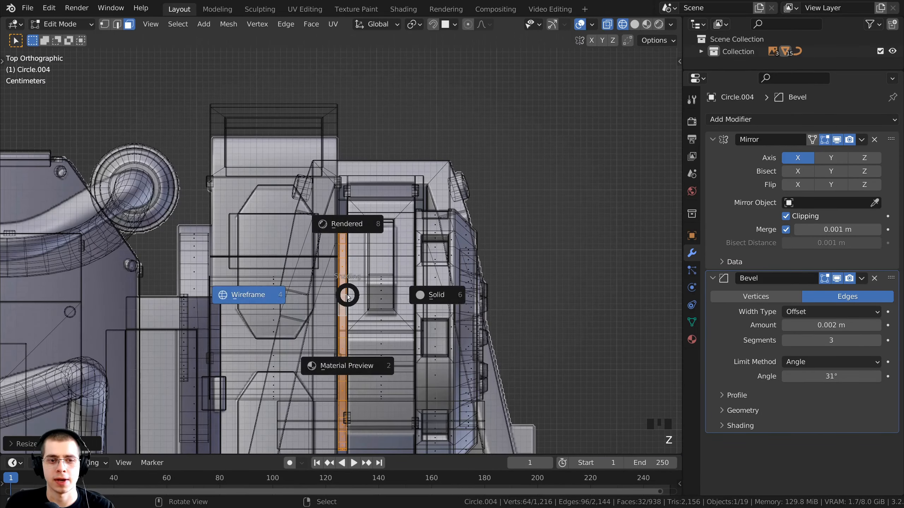
left_click(457, 293)
middle_click_drag(371, 283, 315, 310)
key("Tab")
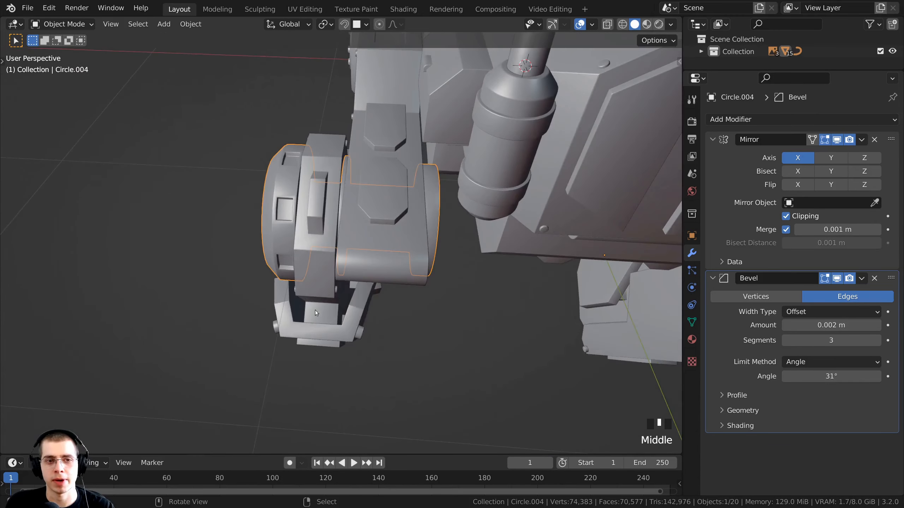
scroll(313, 260, "down", 2)
key("g")
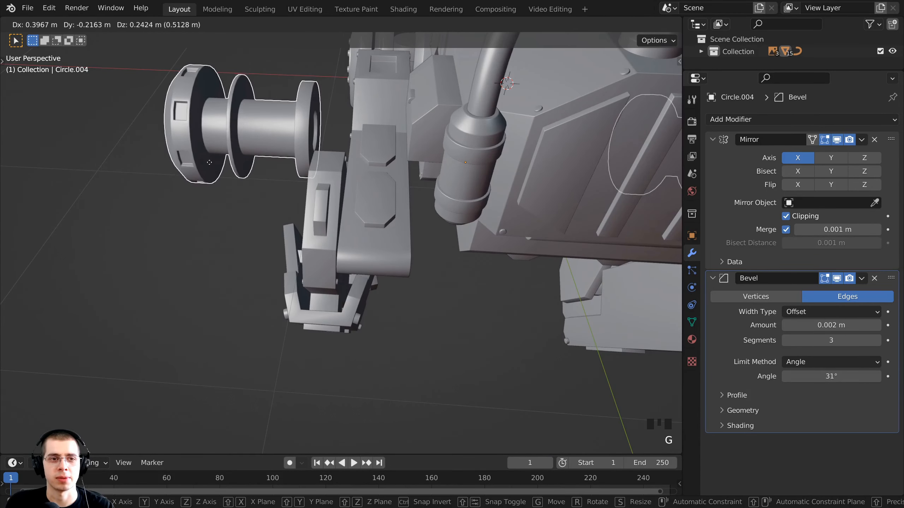
right_click(210, 162)
- Examine the upper leg, wheel joints and lower leg plates from several angles, down to the lower end of the leg
middle_click_drag(213, 162, 446, 373)
key("alt+a")
scroll(297, 230, "down", 3)
scroll(370, 304, "up", 3)
left_click(287, 258)
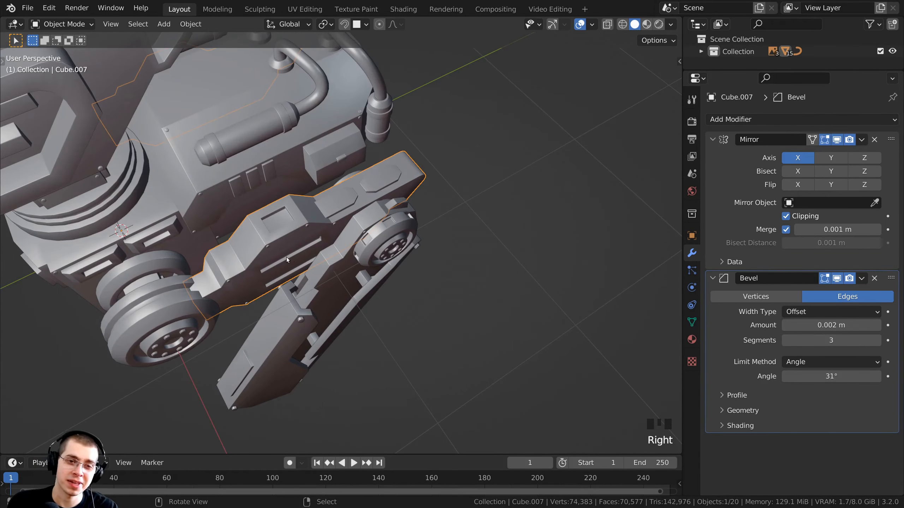
scroll(337, 271, "down", 2)
middle_click_drag(350, 311, 280, 298)
key("alt+a")
scroll(275, 361, "up", 2)
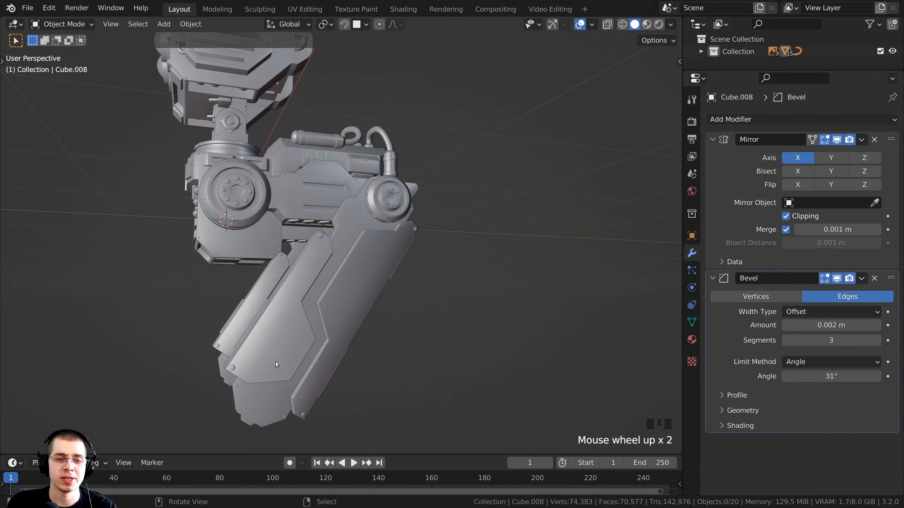
middle_click_drag(276, 362, 249, 284, "shift")
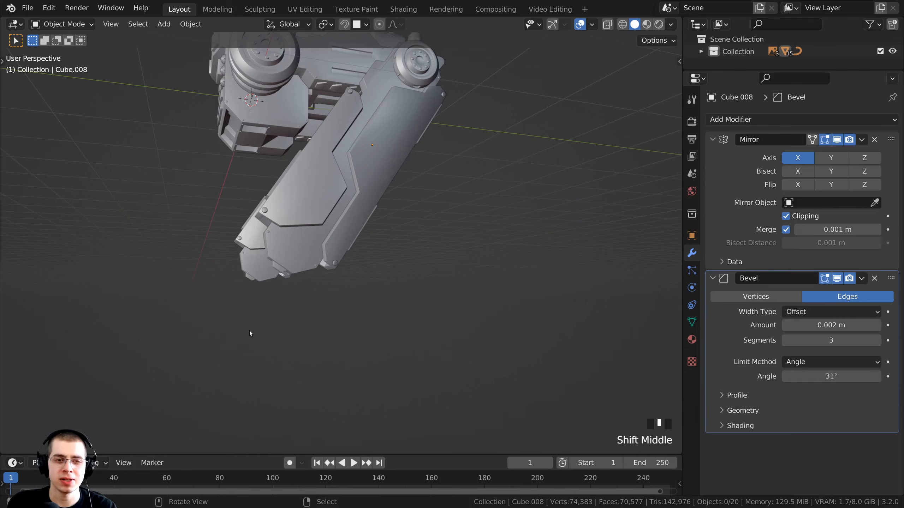
middle_click_drag(415, 298, 319, 307)
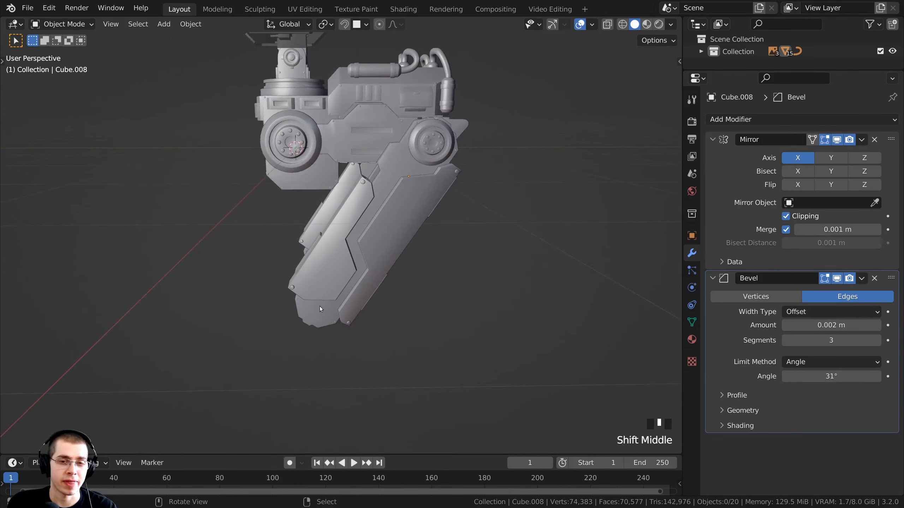
scroll(318, 334, "up", 2)
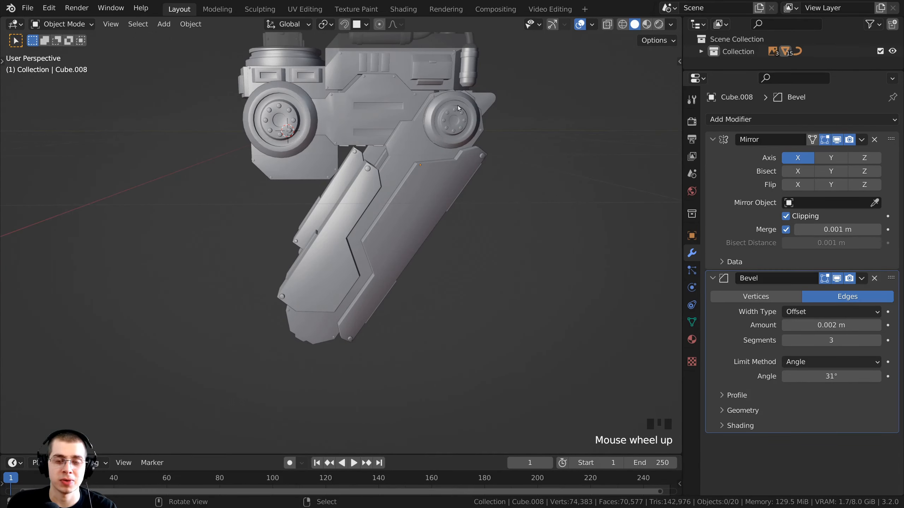
- Duplicate the knee wheel joint in the right side view and place the copy about 1.99 m away over the ankle joint
right_click(451, 123)
middle_click_drag(450, 122, 409, 198, "shift")
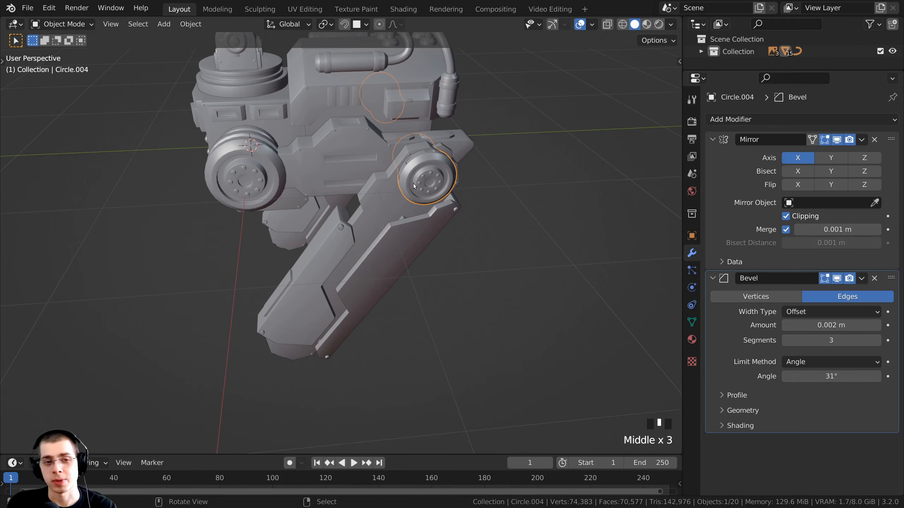
key("KP_3")
mouse_move(414, 186)
middle_mouse_down("shift")
mouse_move(434, 191)
mouse_move(496, 152)
middle_mouse_up("shift")
key("z")
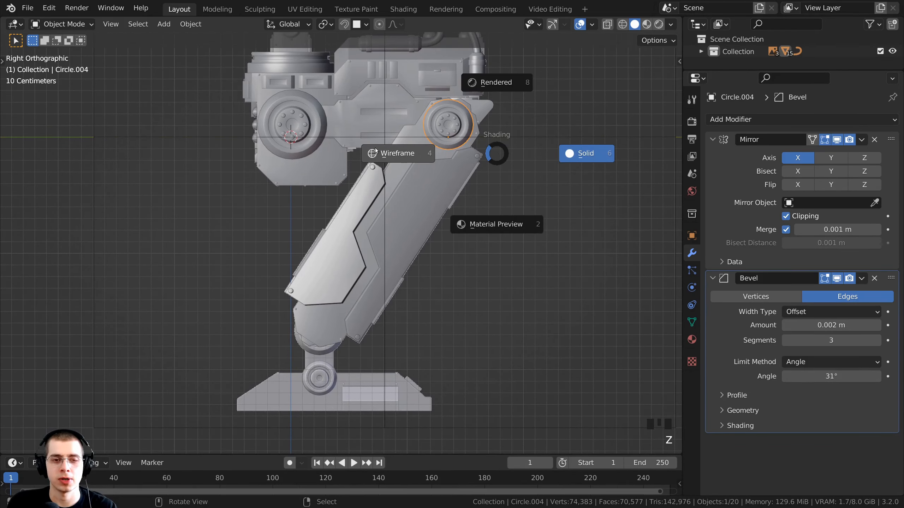
left_click(388, 153)
middle_click_drag(437, 141, 472, 112, "shift")
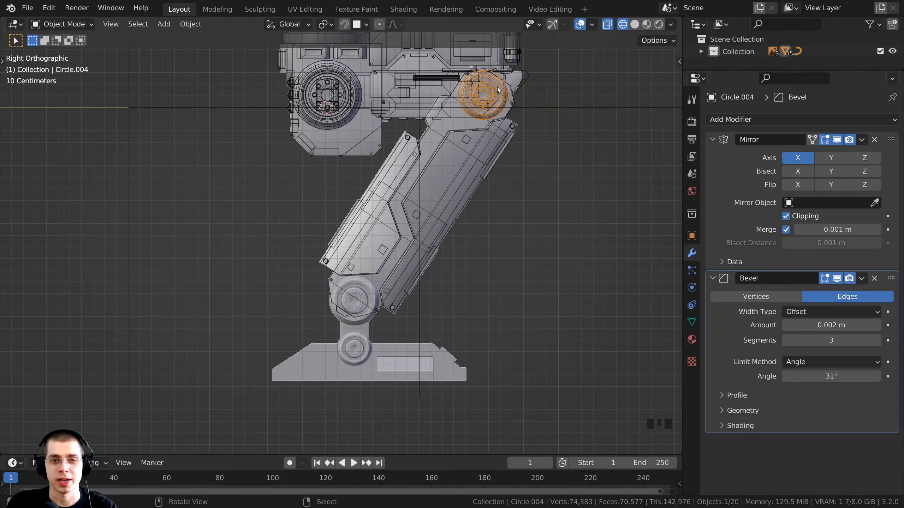
key("shift+d")
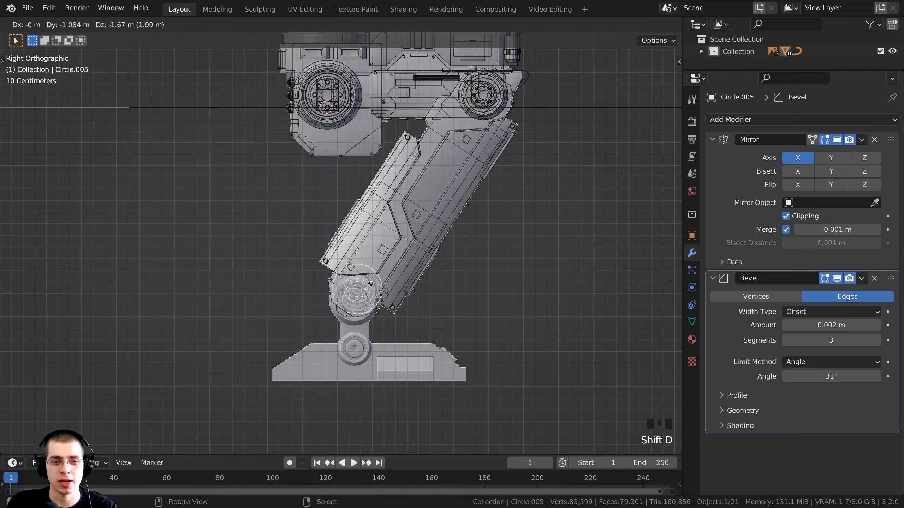
left_click(369, 287)
- Nudge the duplicated wheel about 0.03 m along negative Y and 0.07 m down to centre it on the reference ankle wheel
middle_click_drag(369, 258, 377, 179, "shift")
scroll(377, 179, "up", 11)
key("g")
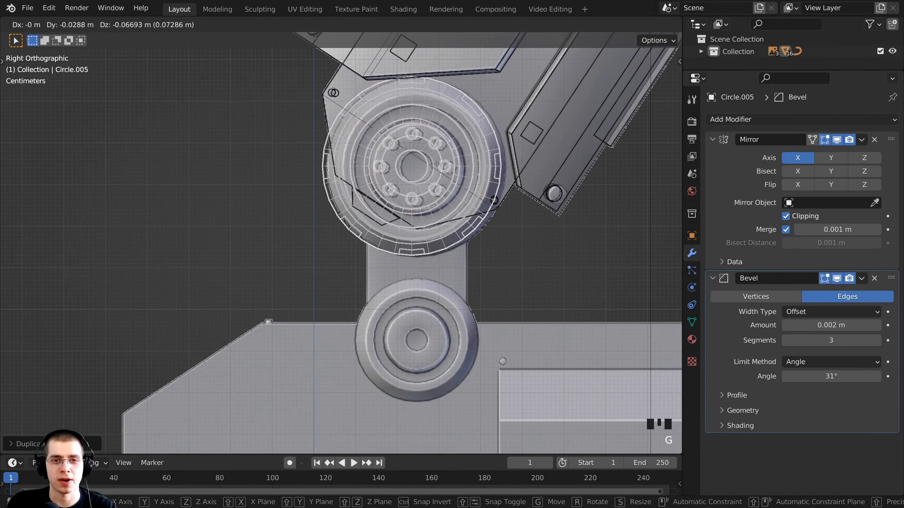
left_click(442, 167)
key("g")
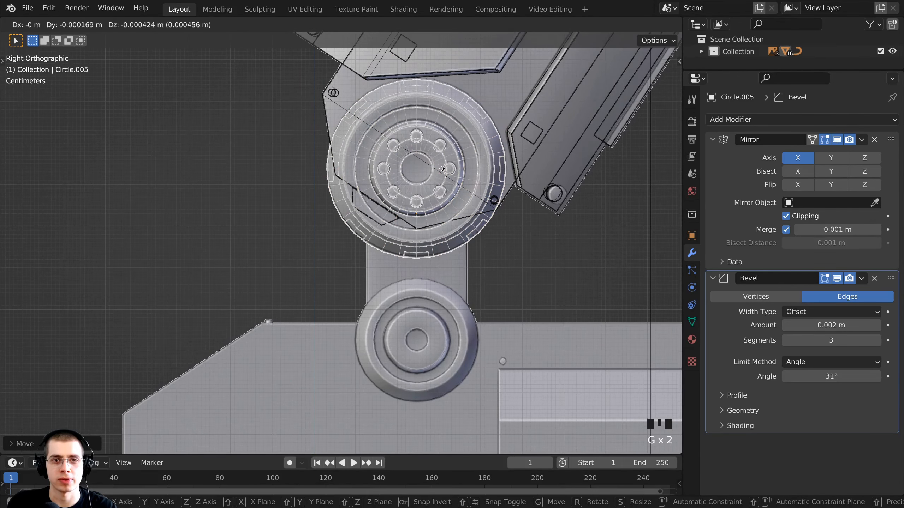
left_click(434, 177)
middle_click_drag(434, 177, 401, 221, "shift")
- Delete the faces of the duplicated joint's axle, thin ring and inner disc, keeping only the outer wheel
key("z")
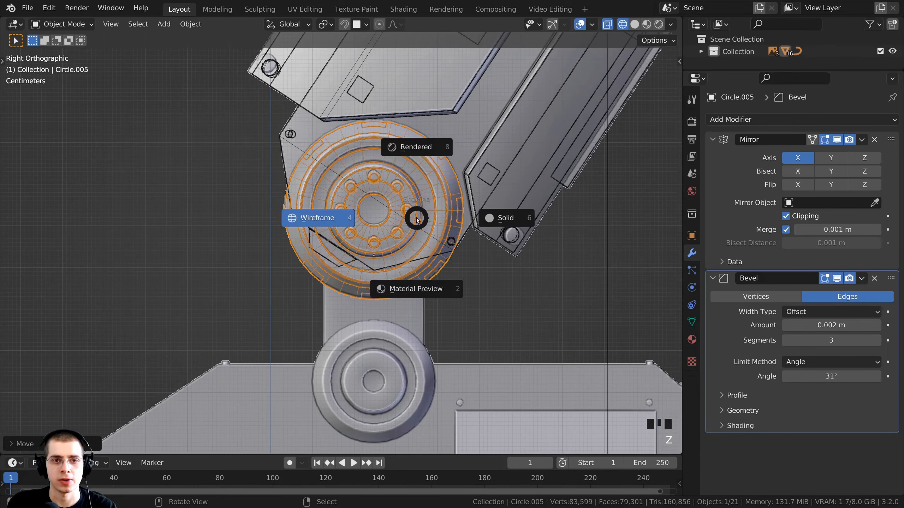
mouse_move(579, 217)
middle_mouse_down()
mouse_move(511, 216)
mouse_move(625, 216)
mouse_move(580, 235)
mouse_move(588, 230)
middle_mouse_up()
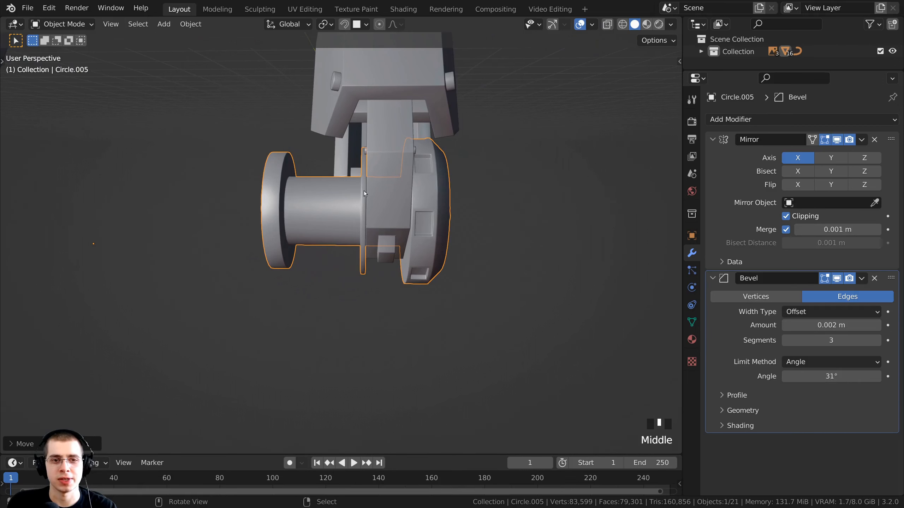
middle_click_drag(379, 197, 338, 219, "shift")
scroll(328, 208, "up", 2)
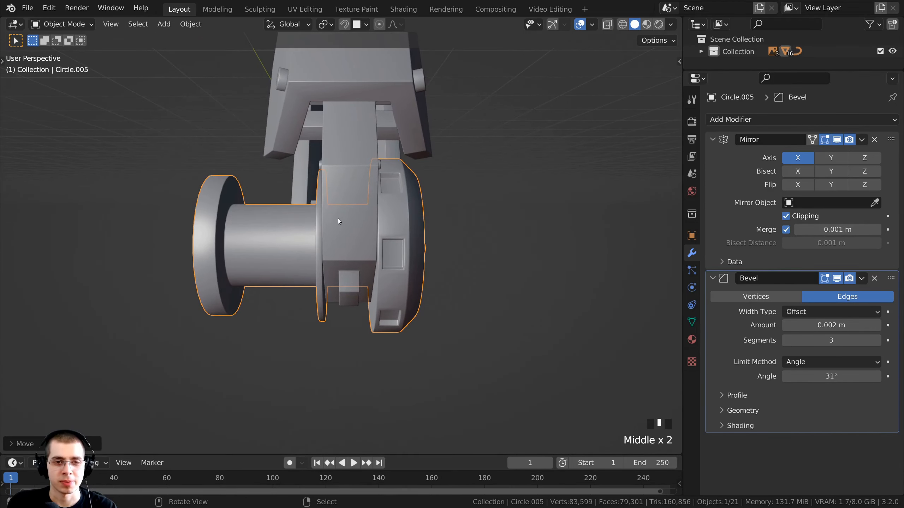
key("Tab")
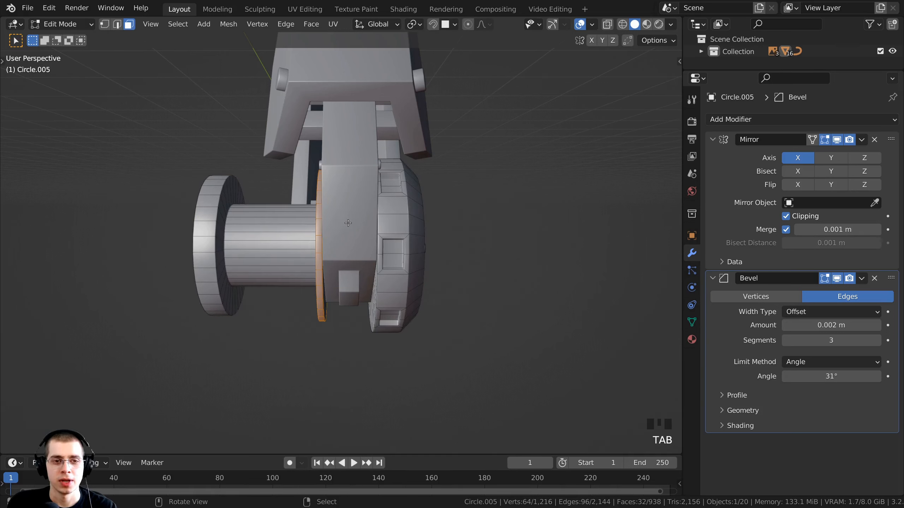
key("z")
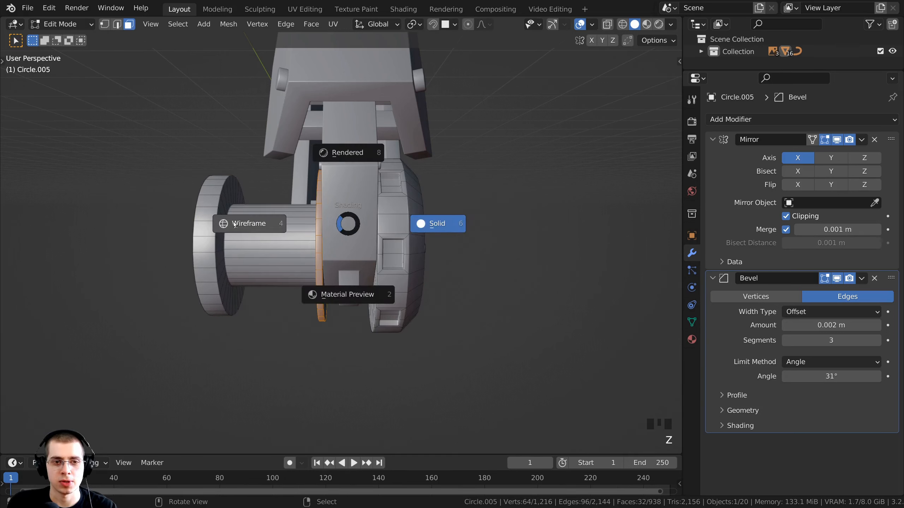
left_click(233, 222)
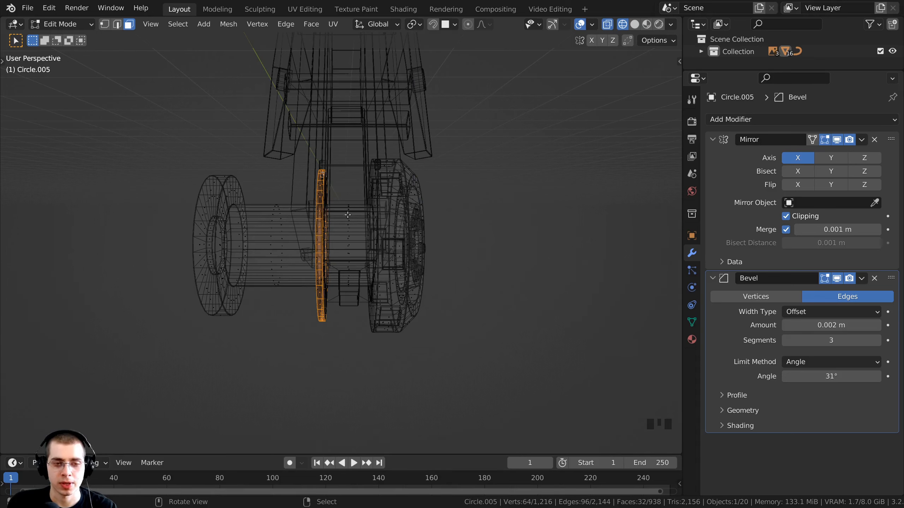
key("b")
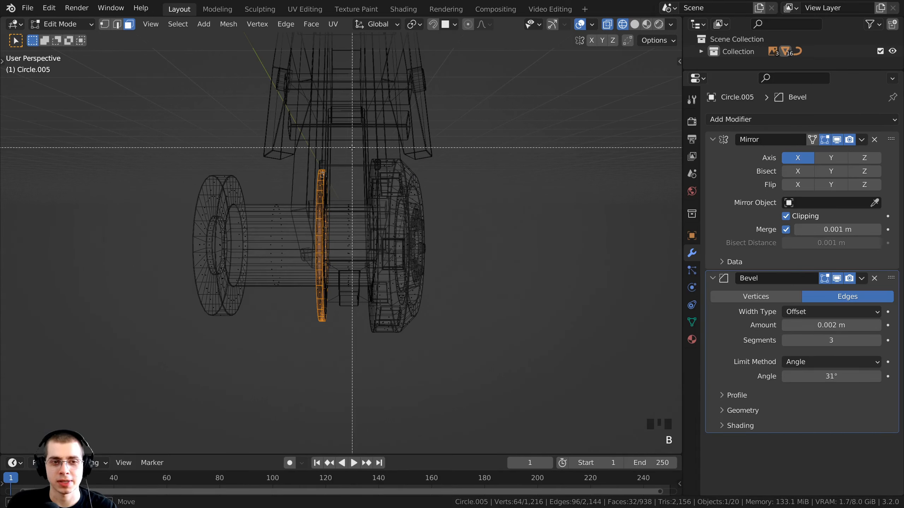
left_click_drag(351, 147, 115, 351)
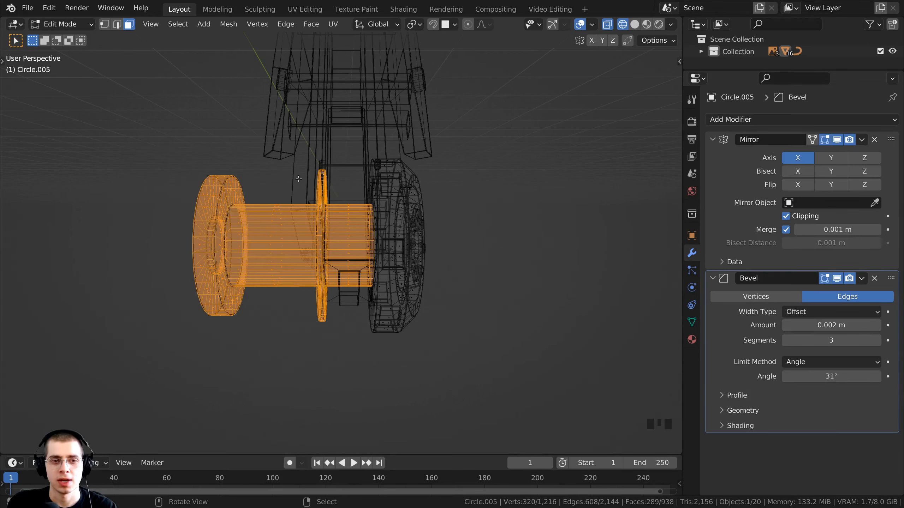
key("x")
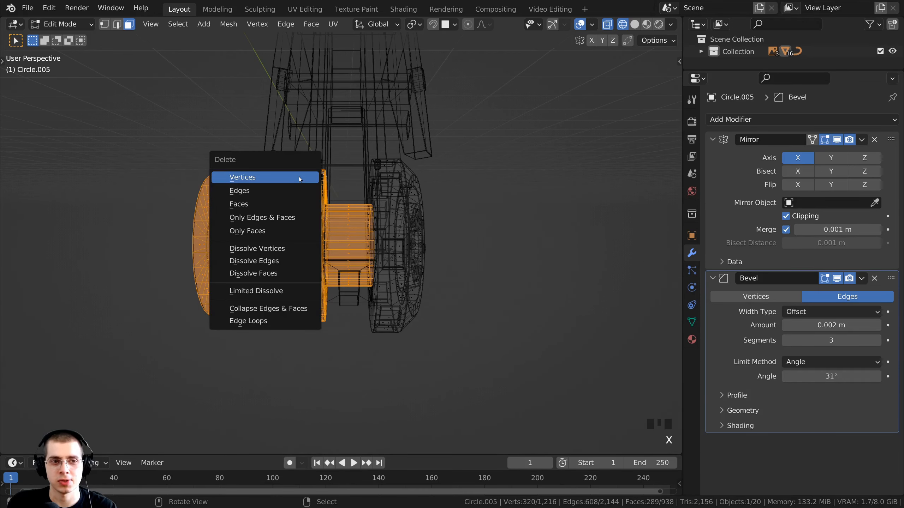
left_click(292, 207)
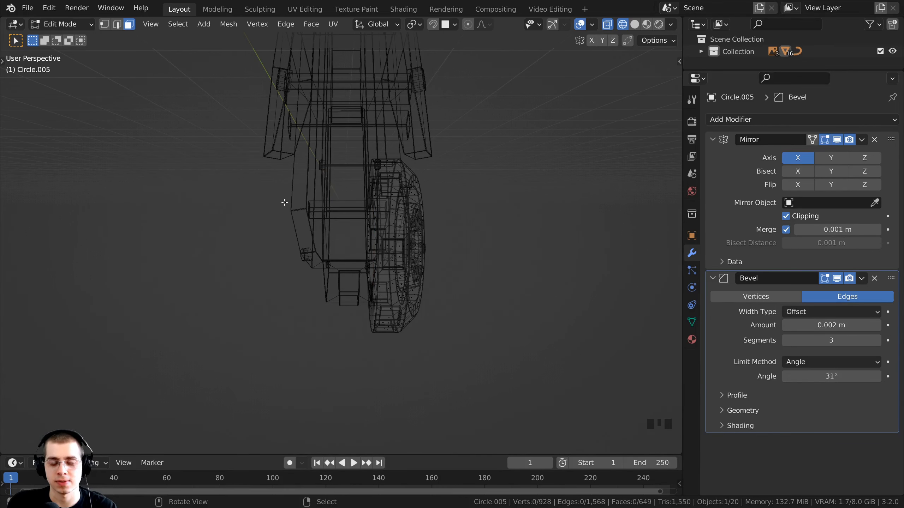
- Duplicate the whole outer wheel mesh in front view and move the copy along X to the opposite side of the ankle
key("KP_1")
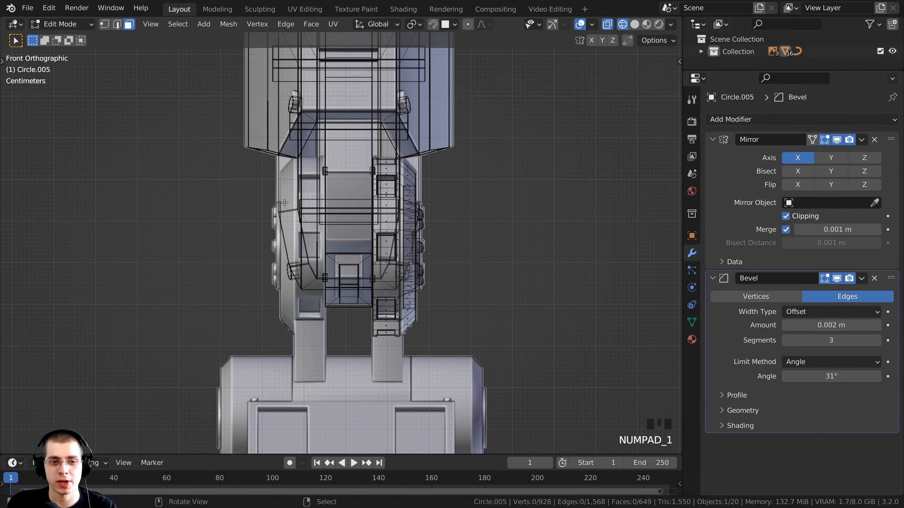
scroll(432, 204, "up", 1)
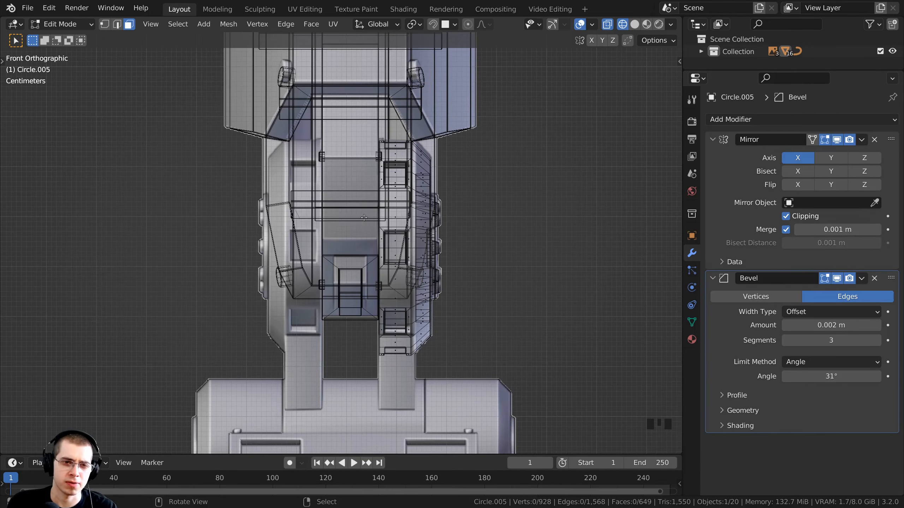
scroll(393, 206, "up", 1)
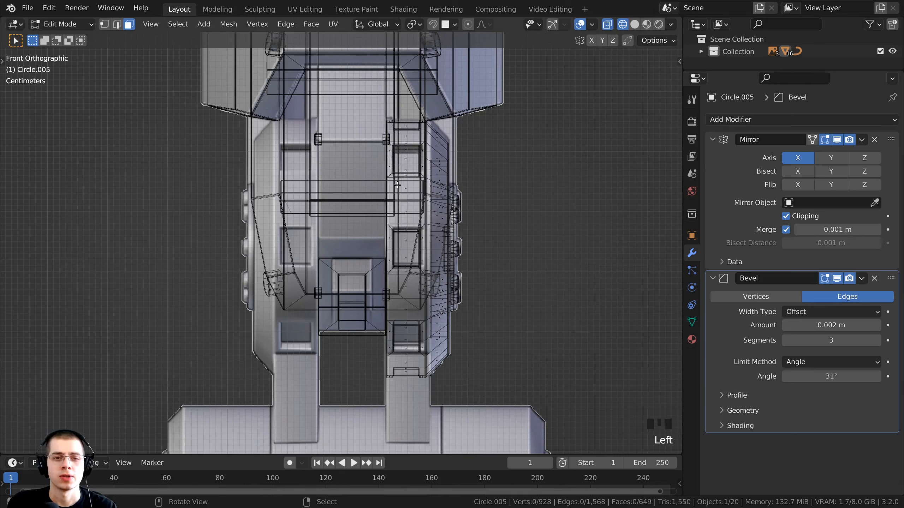
key("a")
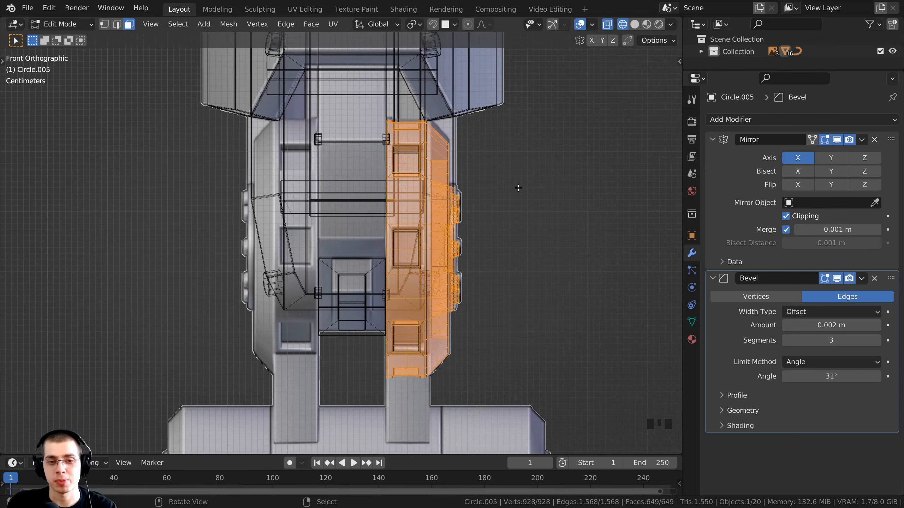
key("shift+d")
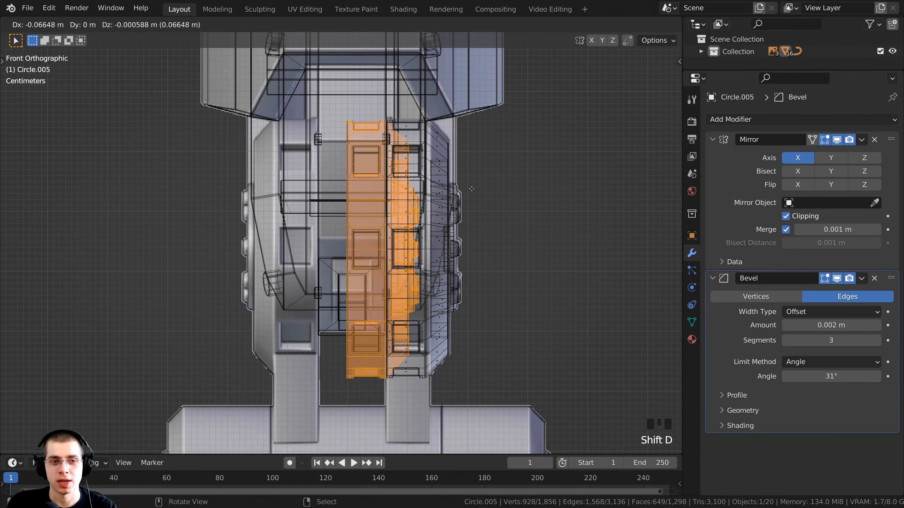
key("x")
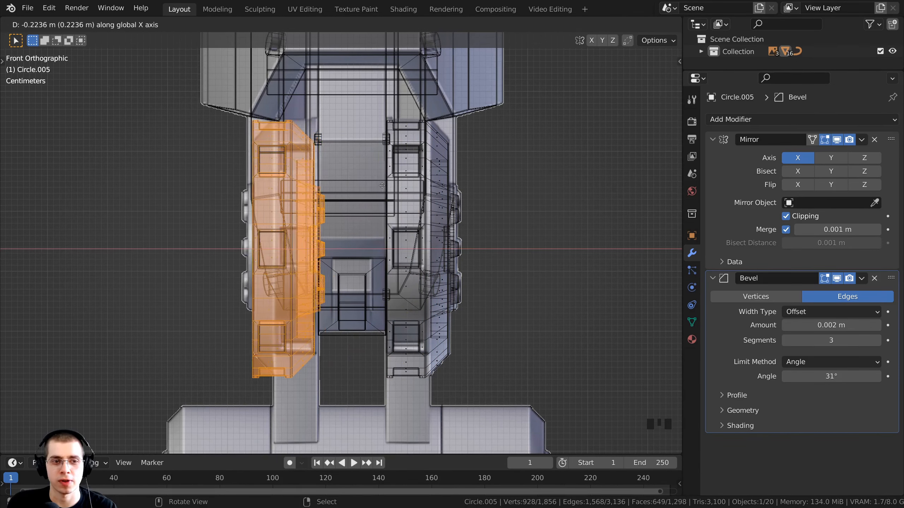
left_click(377, 185)
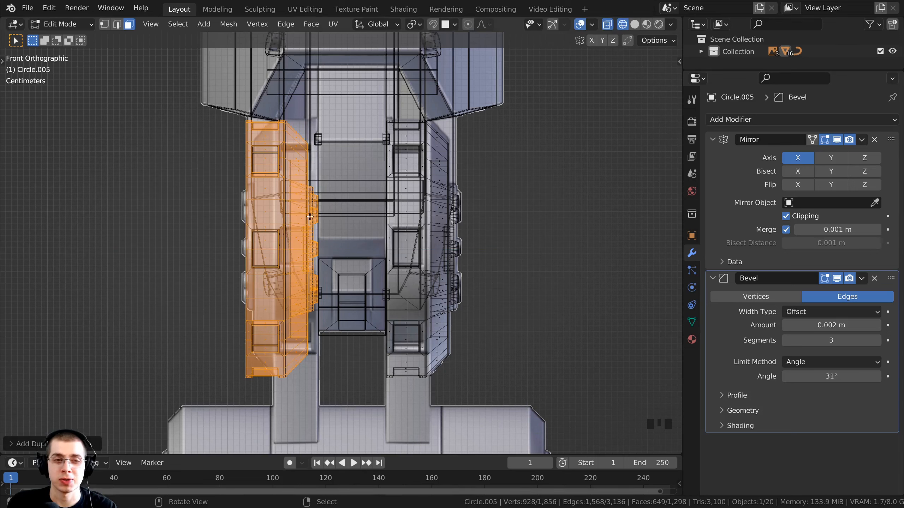
- Flip the duplicated ankle wheel by scaling it -1 along X and move it about 0.07 m along negative X
key("s")
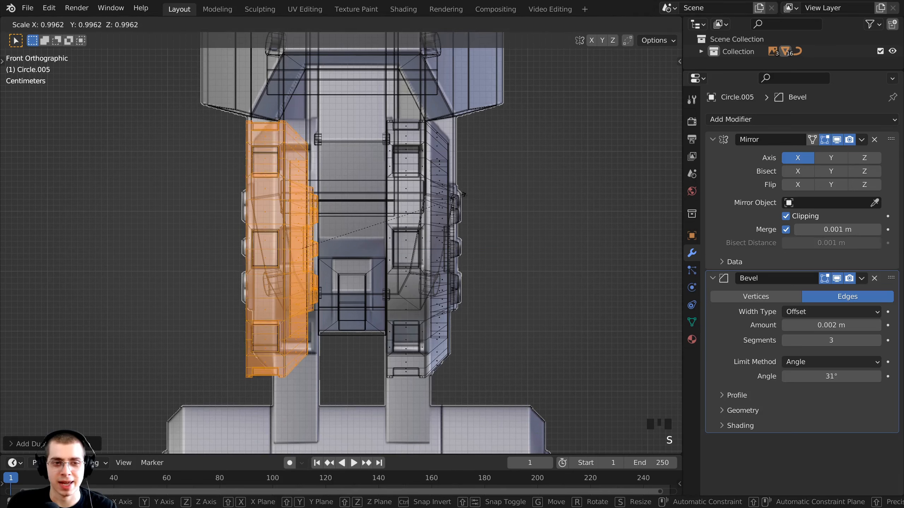
key("x")
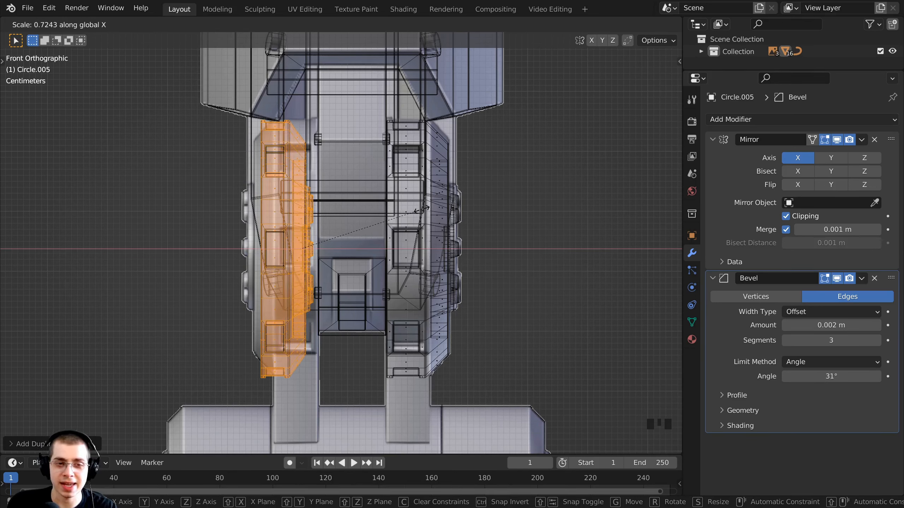
type("-1")
key("Return")
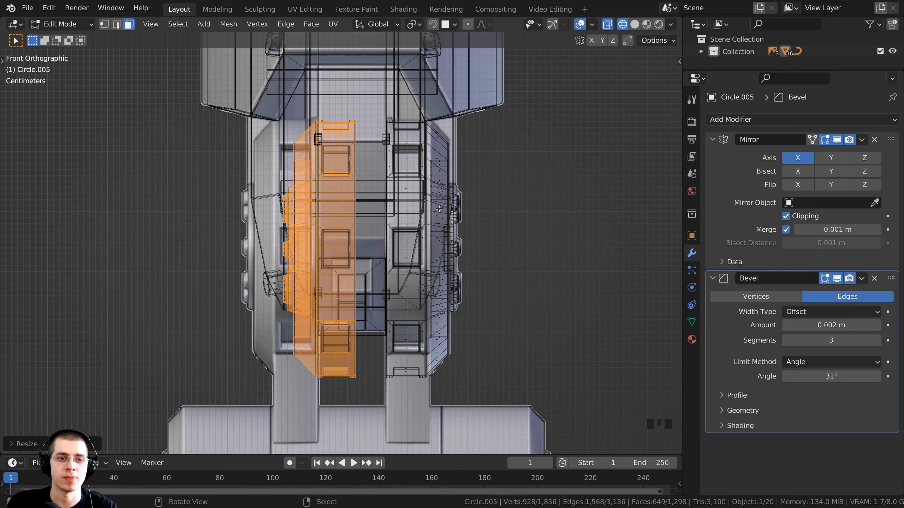
key("g")
key("x")
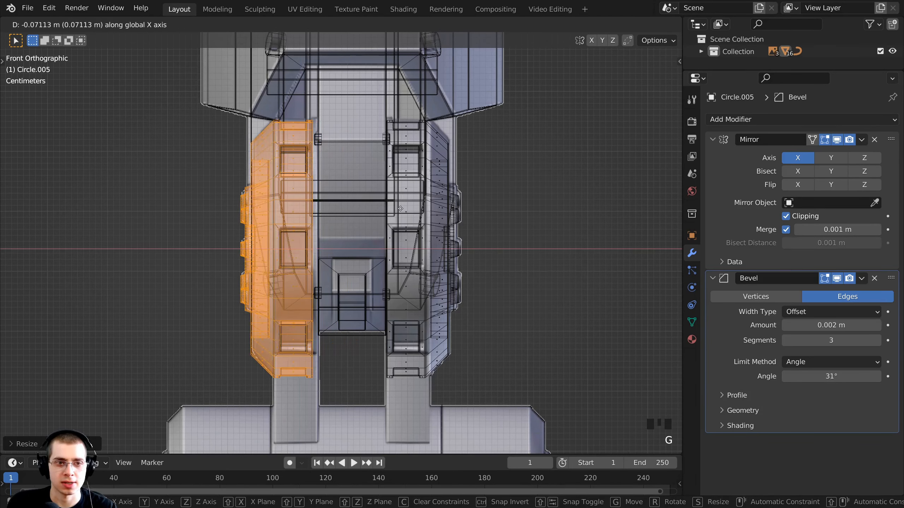
left_click(299, 192)
- Switch to solid shading and shift the flipped wheel about 0.008 m along X so it sits flush against the central leg block
scroll(267, 186, "up", 1)
key("z")
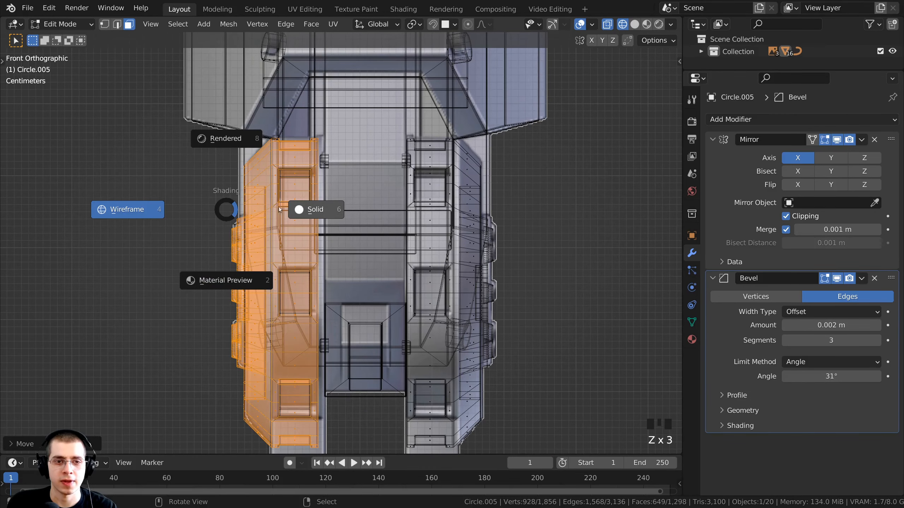
left_click(340, 210)
scroll(309, 190, "up", 4)
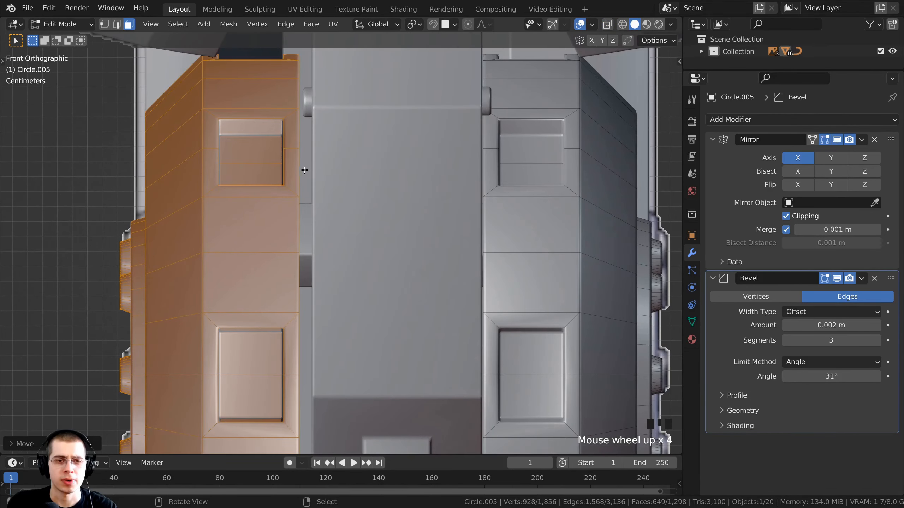
key("g")
key("x")
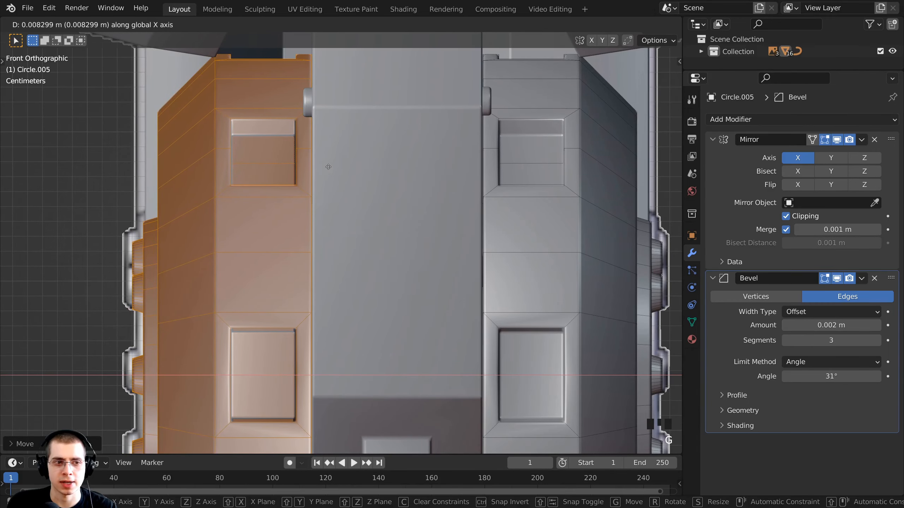
left_click(323, 162)
middle_click_drag(287, 276, 434, 272)
scroll(338, 256, "down", 3)
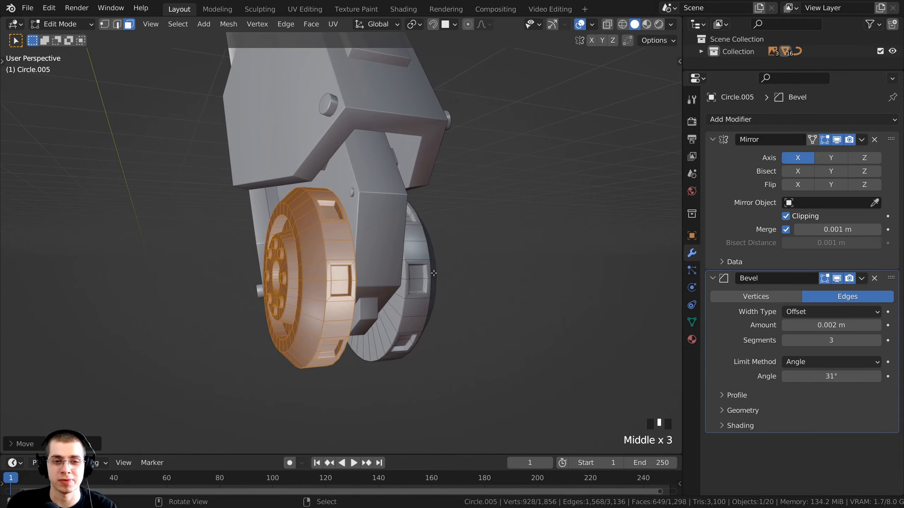
- Leave Edit Mode and hide the central leg block between the two ankle wheels
middle_click_drag(362, 270, 371, 207)
scroll(387, 260, "up", 1)
key("Tab")
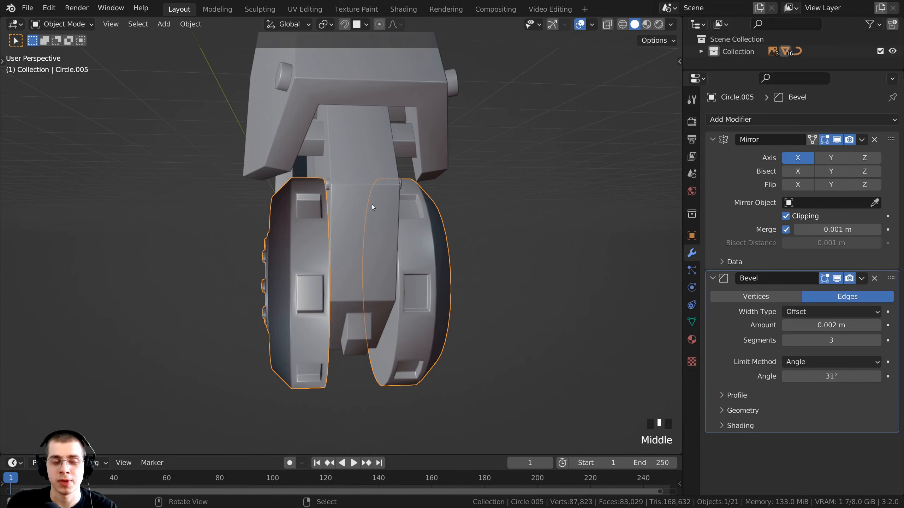
right_click(370, 198)
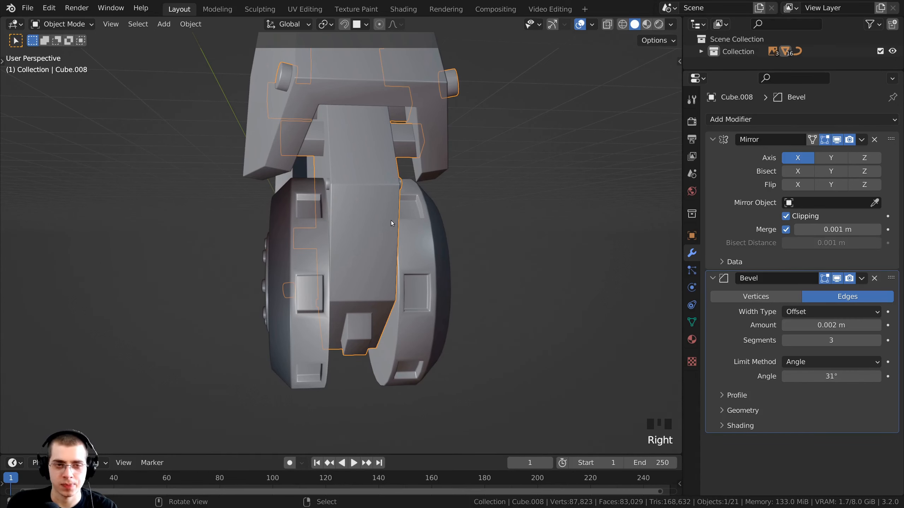
key("h")
middle_click_drag(402, 261, 411, 238, "shift")
scroll(411, 238, "up", 2)
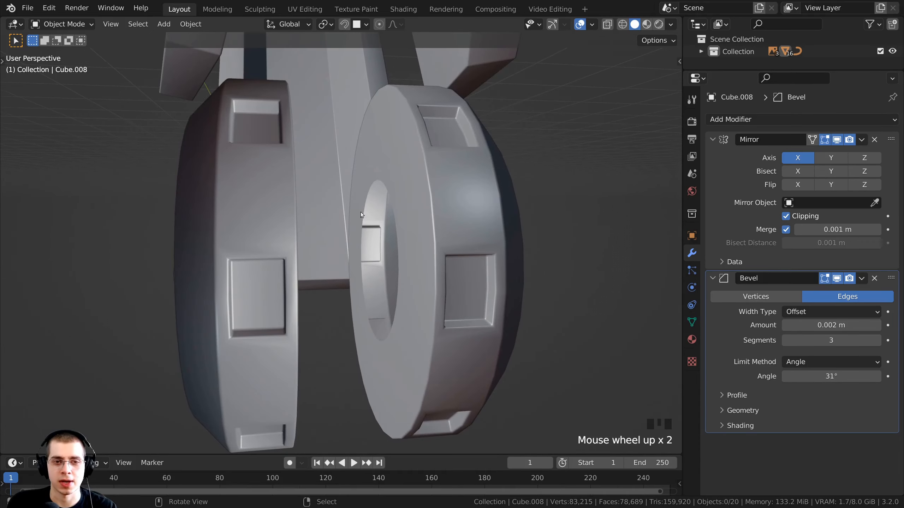
- Bridge the inner hole edge loops of the two ankle wheels to form a connecting cylinder between them
middle_click_drag(360, 212, 331, 214)
right_click(453, 169)
key("Tab")
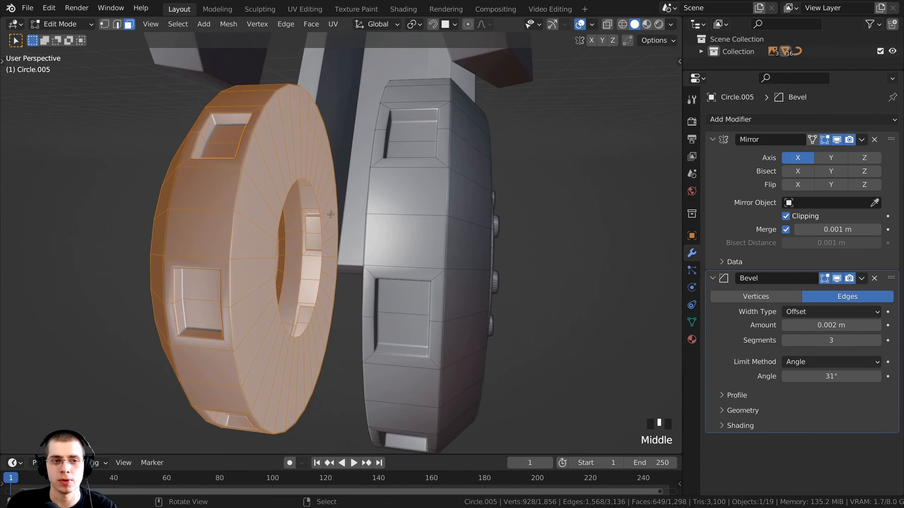
left_click(104, 27)
scroll(174, 119, "up", 2)
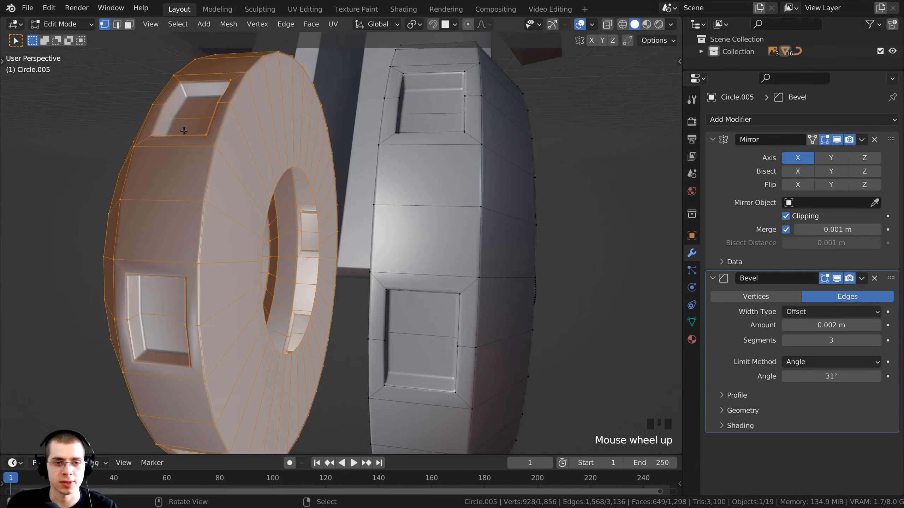
right_click(268, 163, "alt")
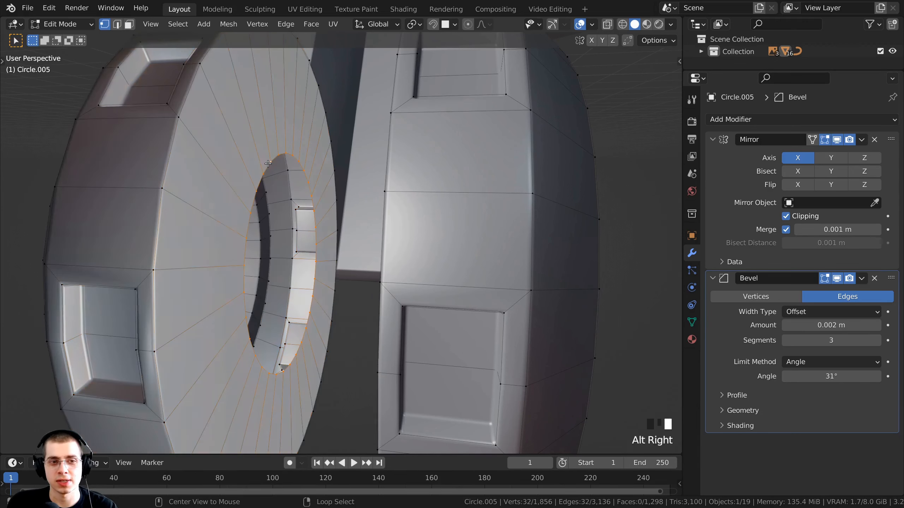
middle_click_drag(267, 163, 256, 215)
middle_click_drag(457, 217, 378, 226)
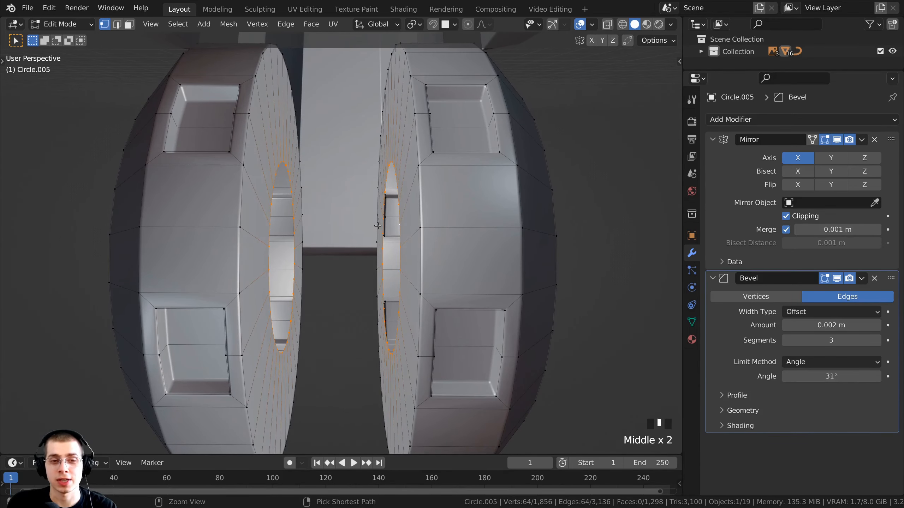
key("ctrl+e")
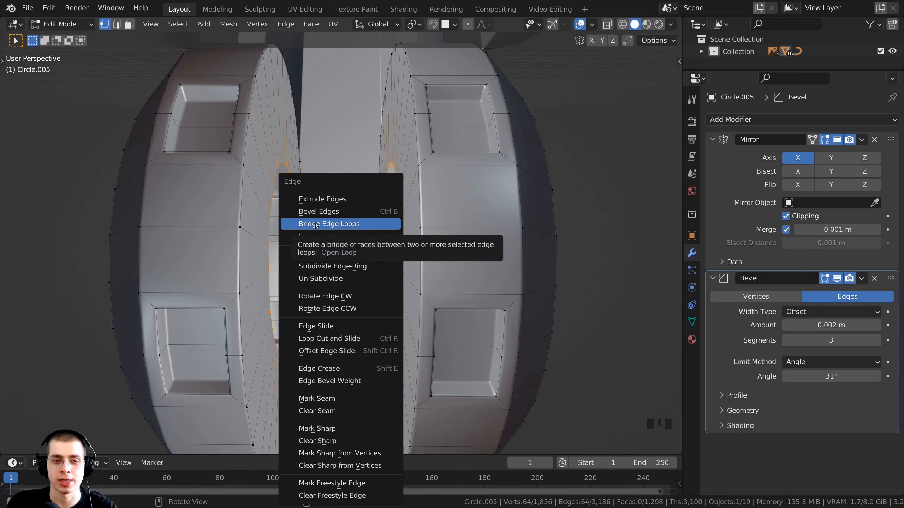
left_click(328, 224)
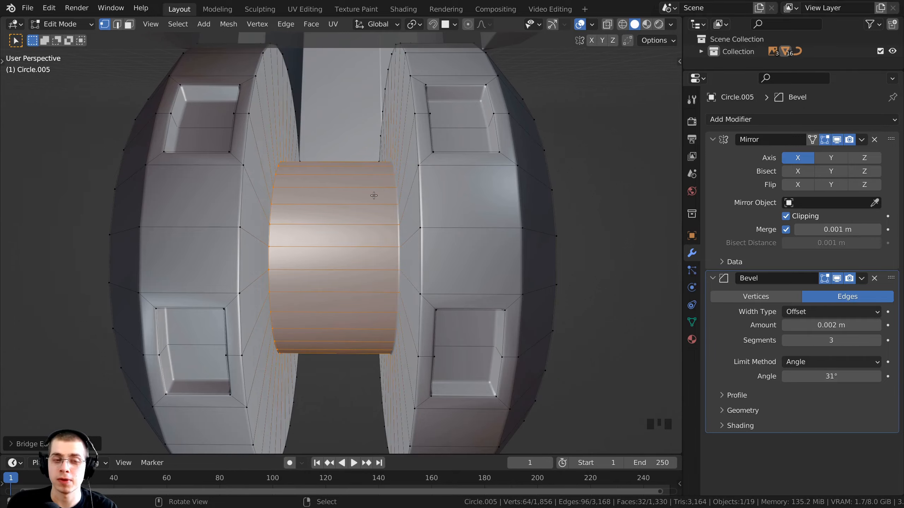
- Recalculate the normals of the entire ankle wheel mesh
middle_click_drag(247, 272, 288, 355)
scroll(356, 249, "down", 1)
scroll(409, 278, "up", 1)
key("a")
key("a")
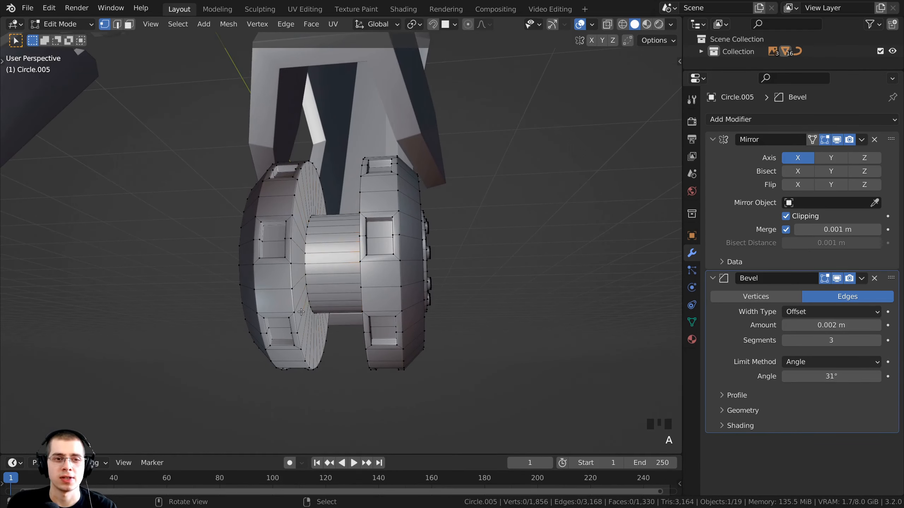
middle_click_drag(342, 327, 404, 333)
key("shift+n")
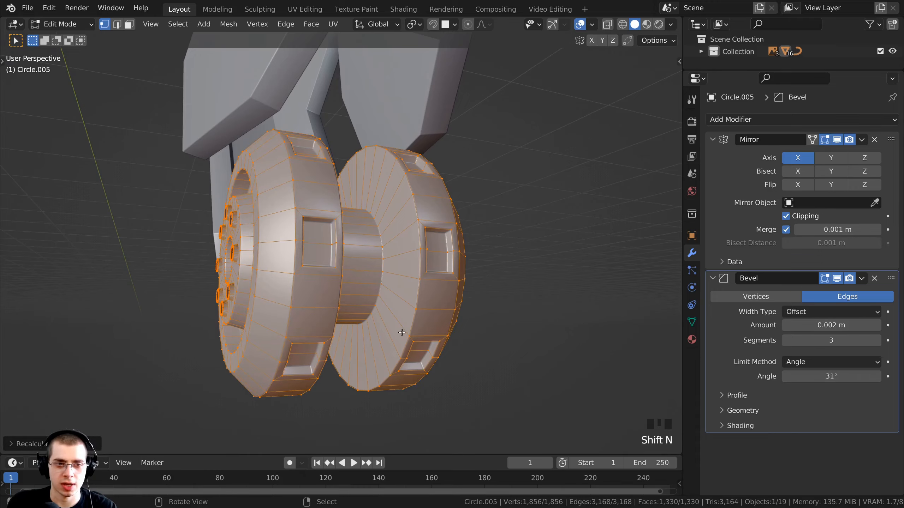
middle_click_drag(318, 377, 315, 273)
key("Tab")
key("Tab")
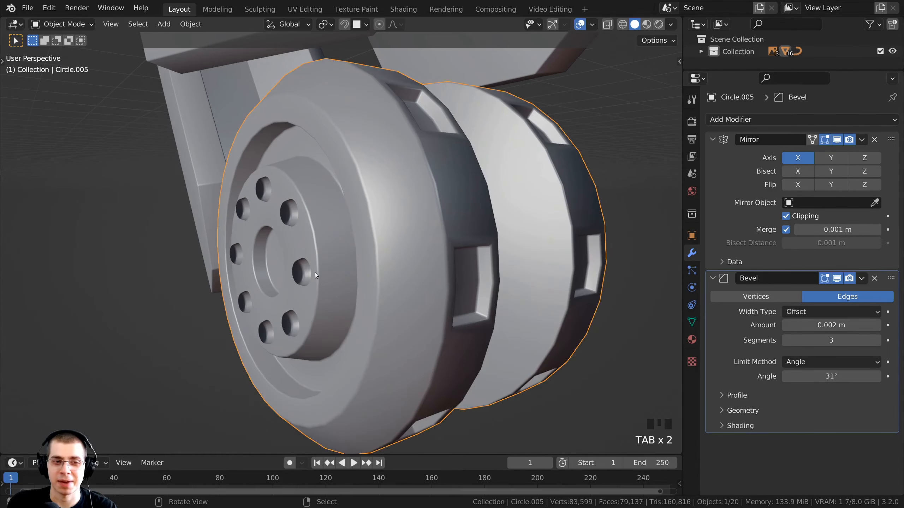
- Select only the eight linked bolts on the wheel's outer disc and recalculate their normals
middle_click_drag(368, 265, 393, 172)
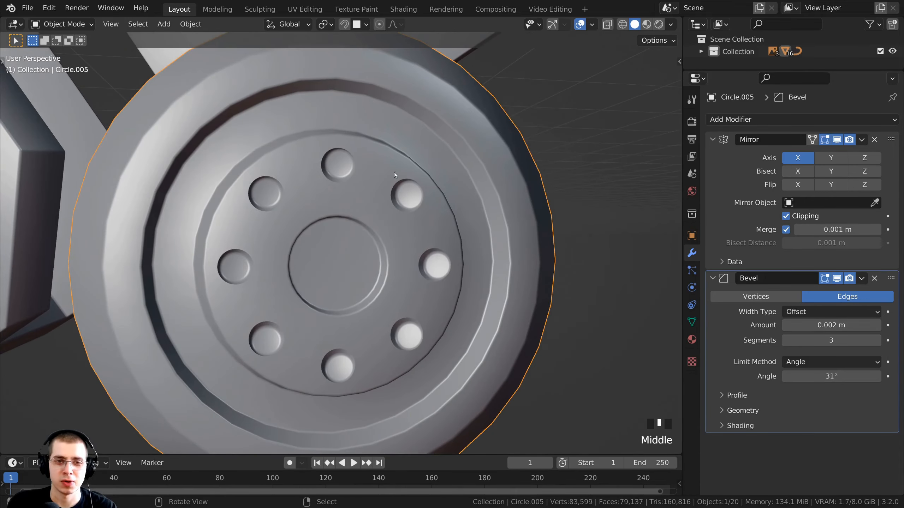
middle_click_drag(319, 165, 338, 308)
key("Tab")
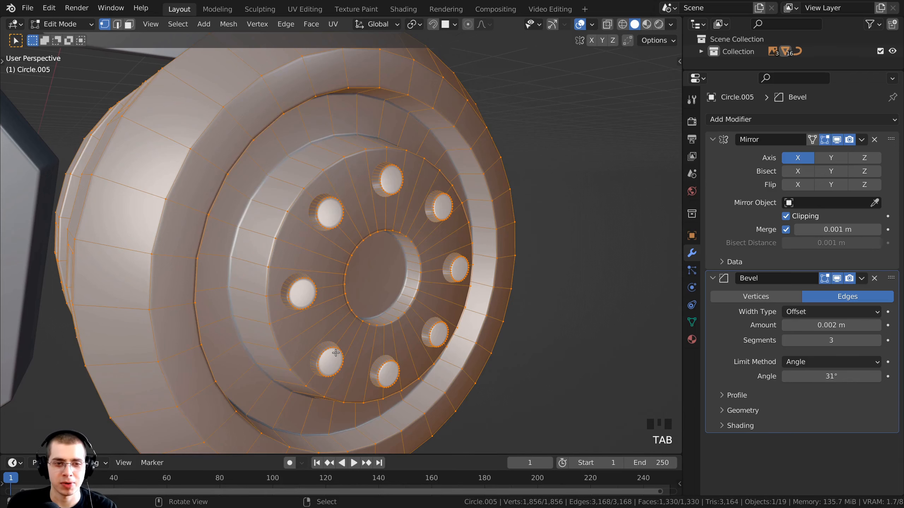
key("a")
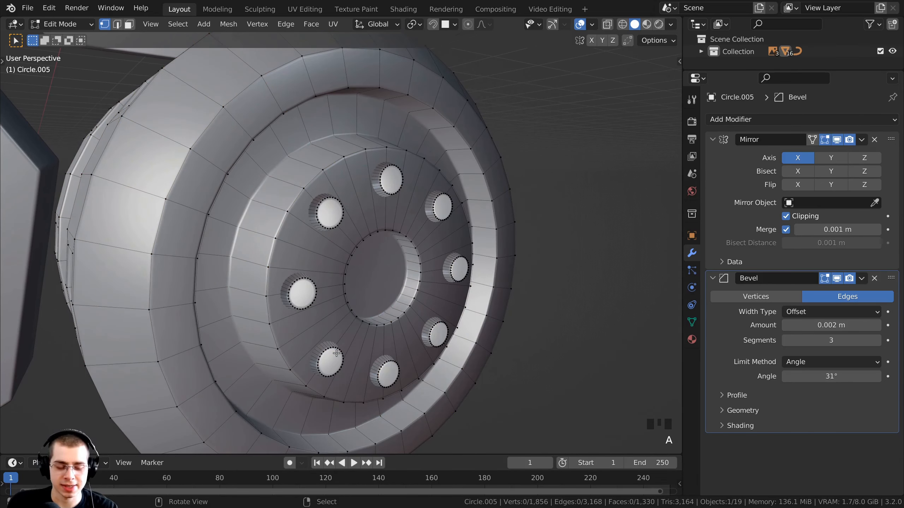
key("l")
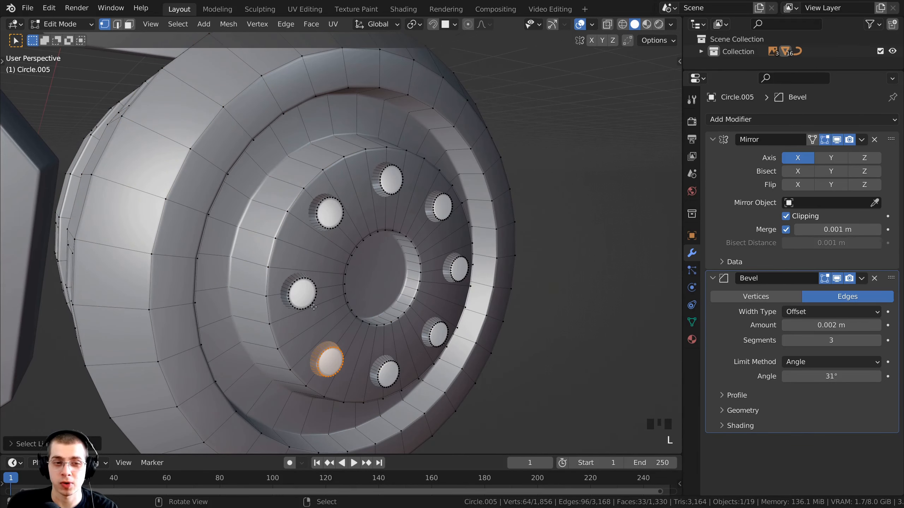
key("l")
key("l")
key("l")
key("l")
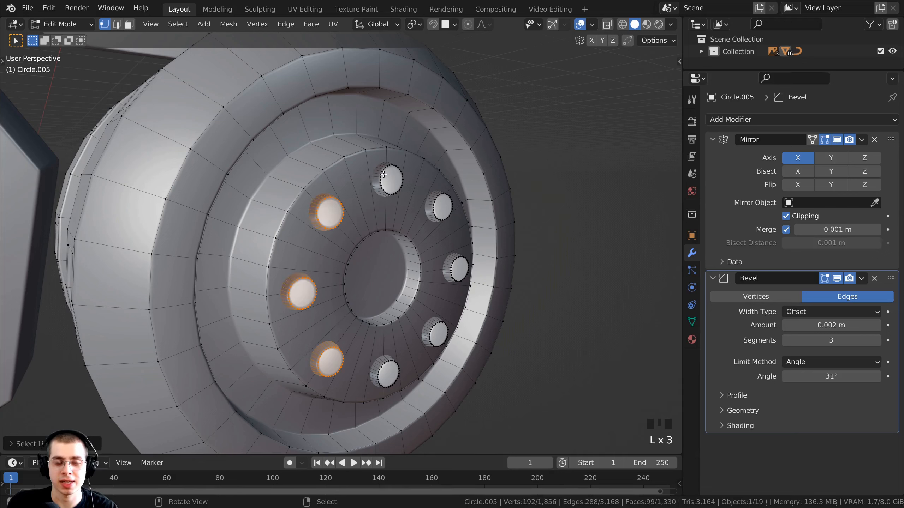
key("l")
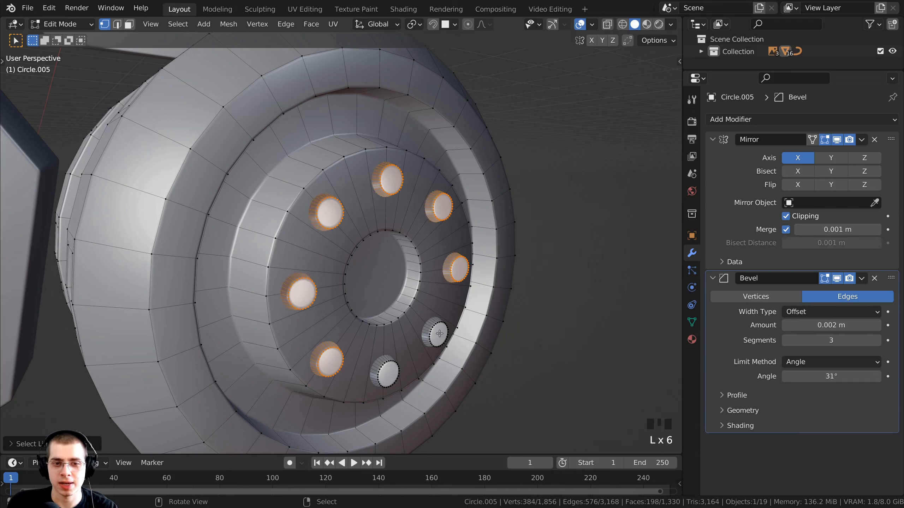
key("l")
key("l")
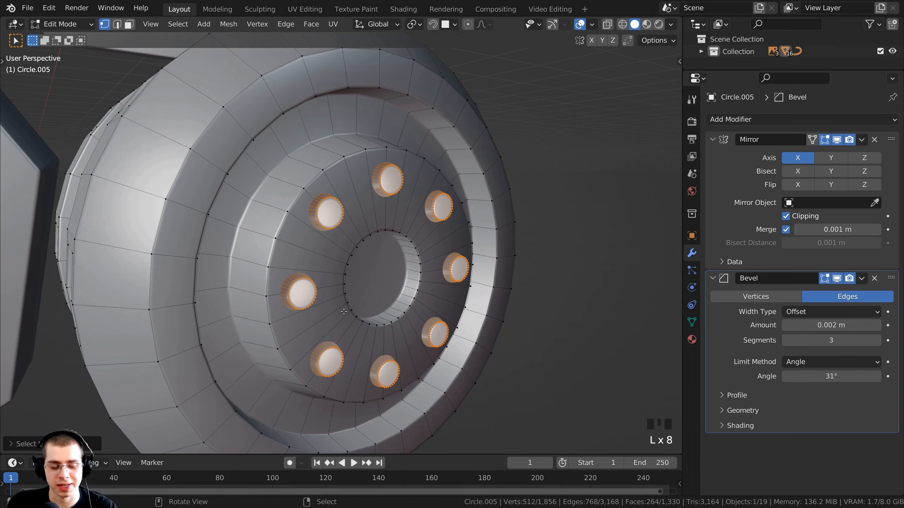
key("shift+n")
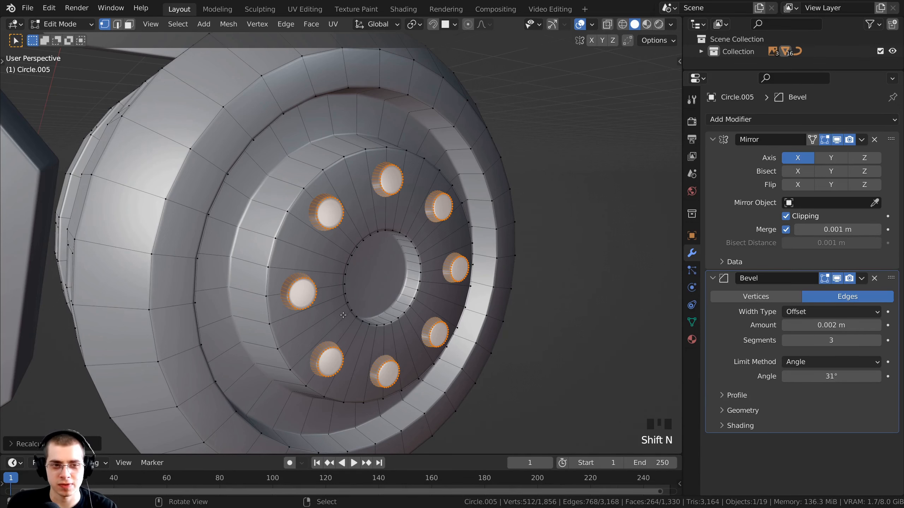
- Recalculate the eight bolts' normals again with the Inside option enabled, then return to Object Mode
middle_click_drag(344, 310, 23, 427)
key("shift+b")
right_click(377, 195)
key("shift+n")
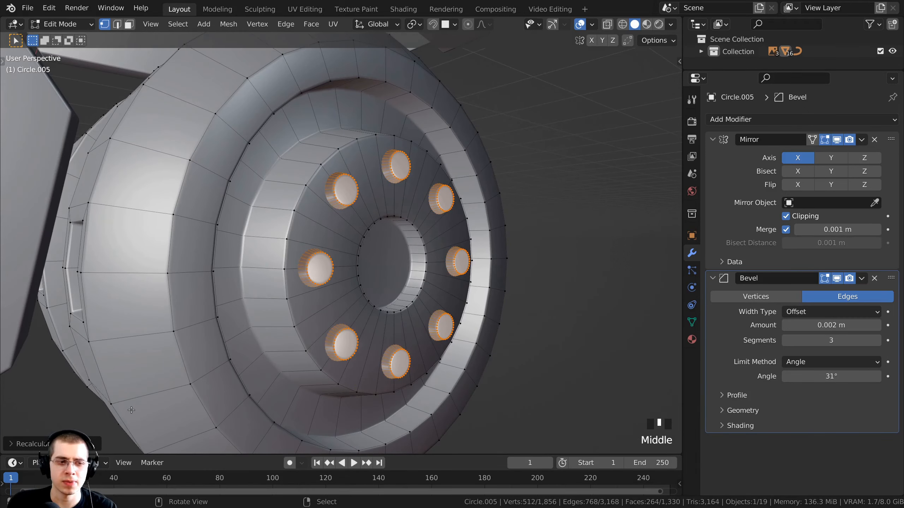
left_click(22, 444)
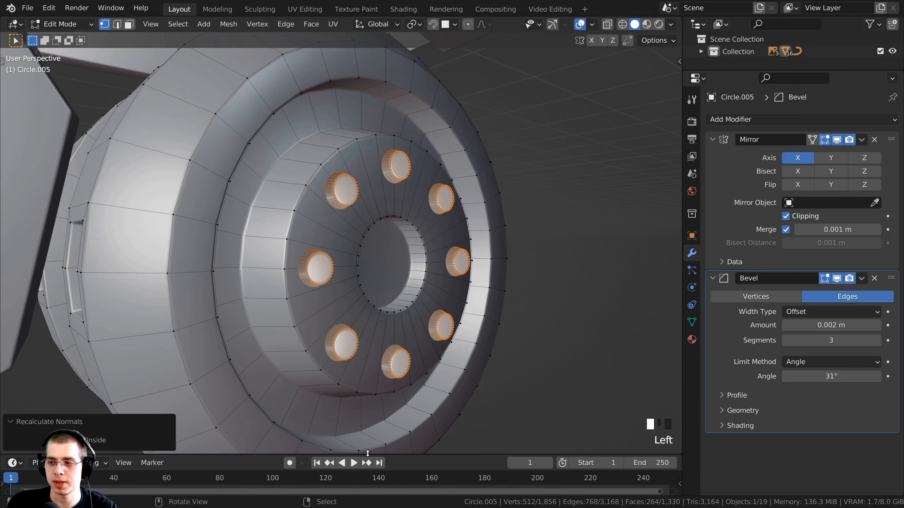
left_click_drag(367, 453, 368, 423)
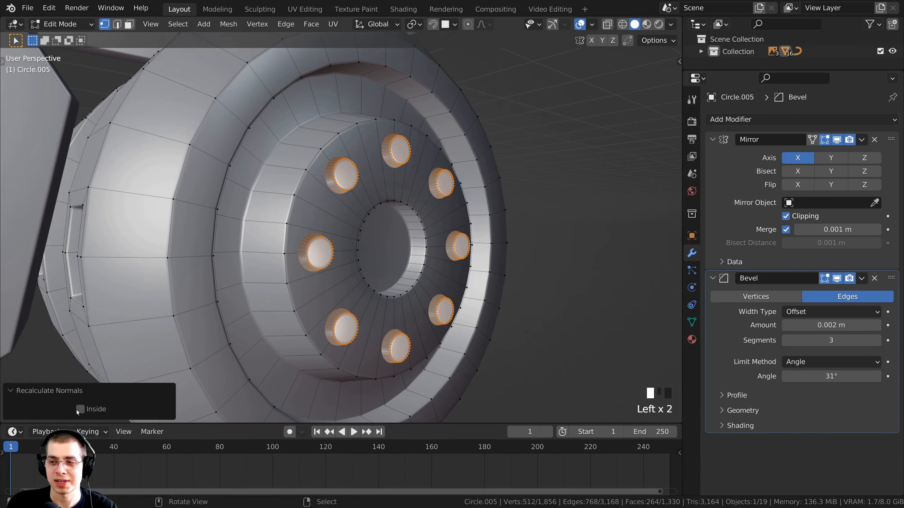
left_click(79, 410)
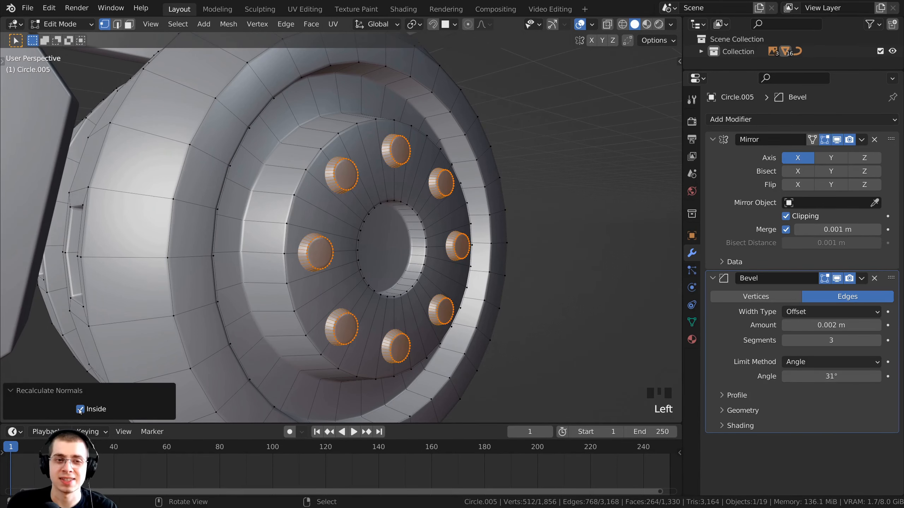
left_click(36, 392)
left_click_drag(86, 422, 86, 460)
middle_click_drag(313, 292, 321, 283)
key("Tab")
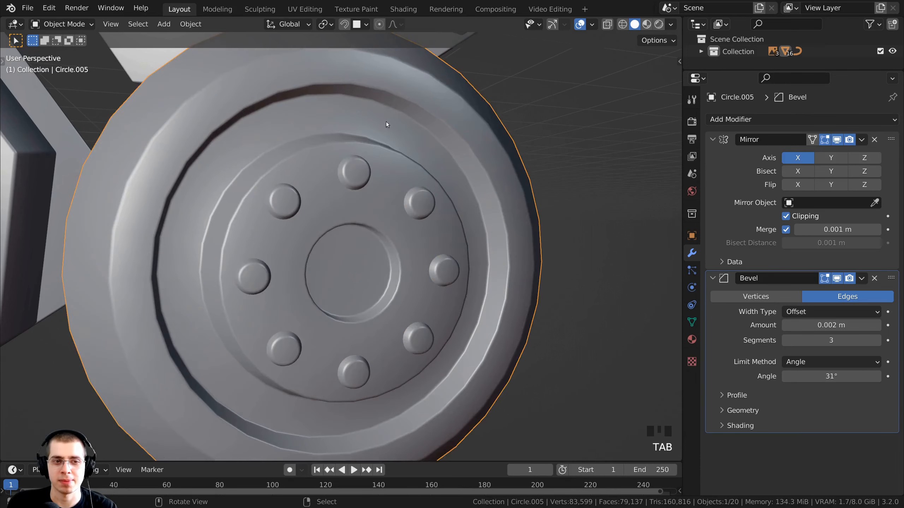
- Check the ankle wheel's normals with the Face Orientation overlay, switching the overlay off again when done
scroll(431, 284, "down", 3)
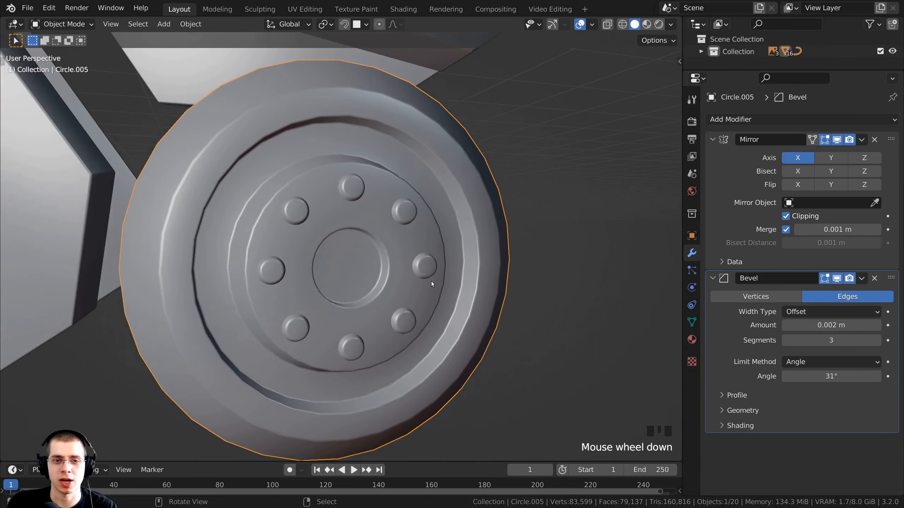
left_click(592, 27)
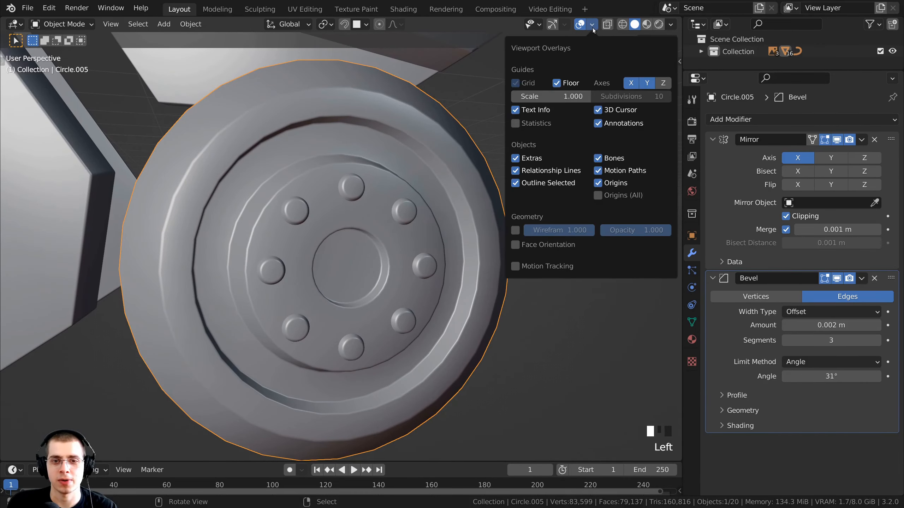
left_click(518, 244)
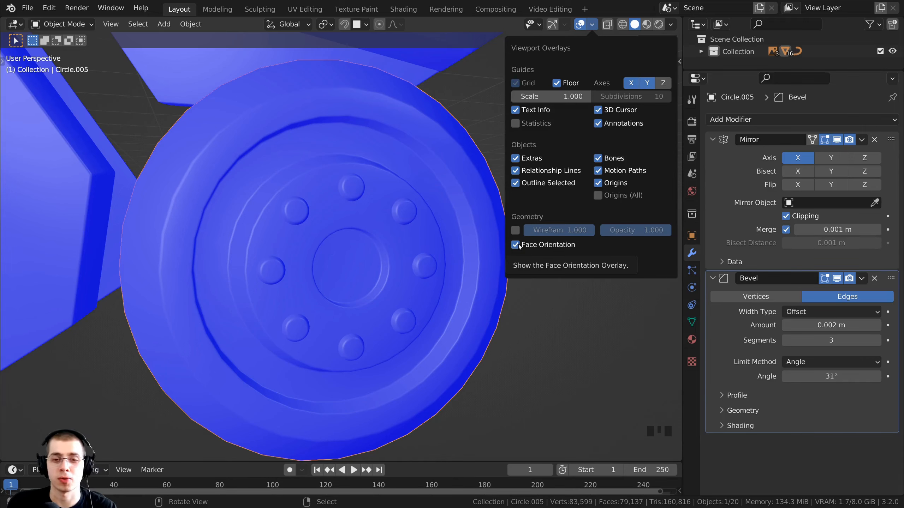
left_click(515, 244)
- Save the file, then unhide all hidden objects and deselect everything
middle_click_drag(419, 371, 445, 270)
key("ctrl+s")
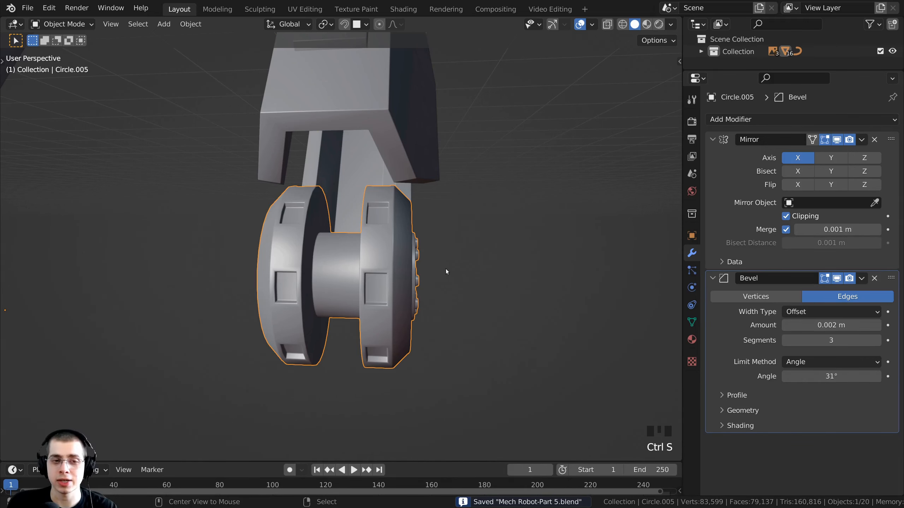
key("alt+h")
key("alt+a")
middle_click_drag(329, 198, 356, 292)
scroll(335, 299, "up", 2)
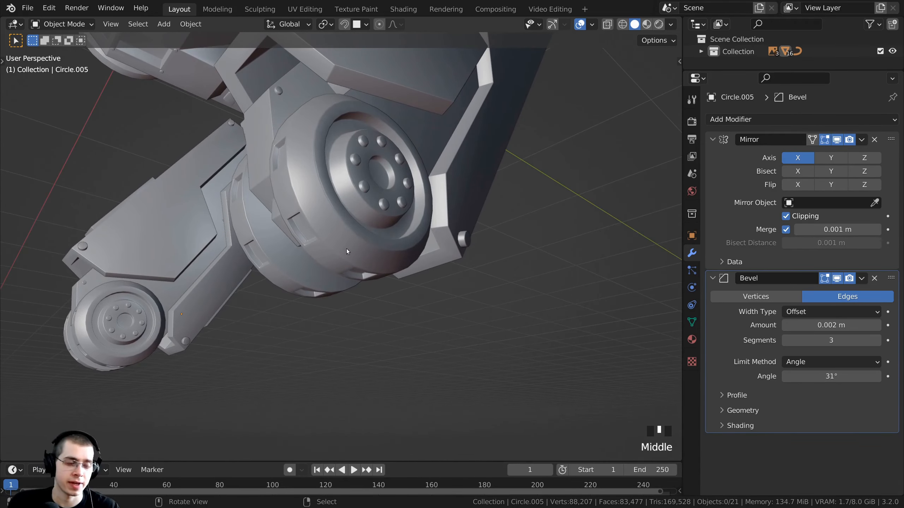
- Edit the ankle wheel object in face selection mode and select the side-wall face loops of the lowest rectangular recess on both wheels
middle_click_drag(359, 358, 367, 204)
right_click(349, 241)
key("Tab")
scroll(298, 206, "up", 2)
middle_click_drag(249, 227, 238, 227)
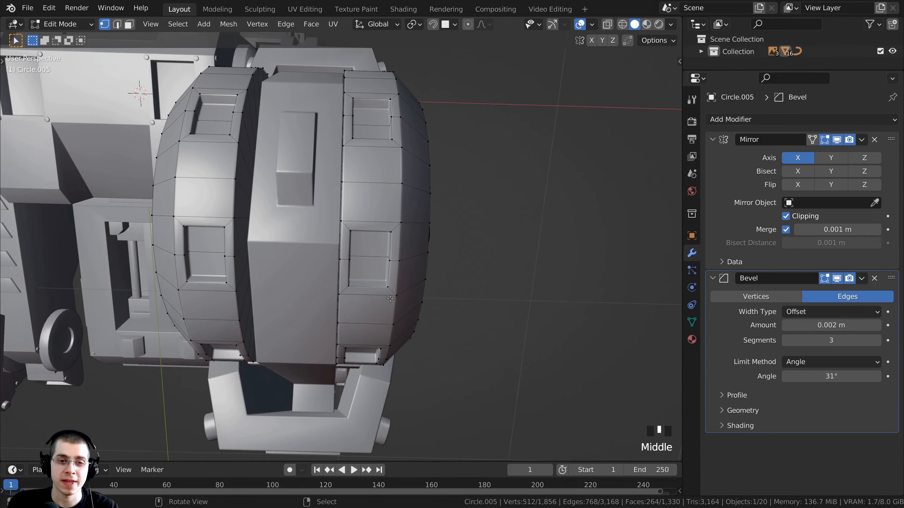
scroll(360, 230, "up", 2)
middle_click_drag(360, 231, 315, 205)
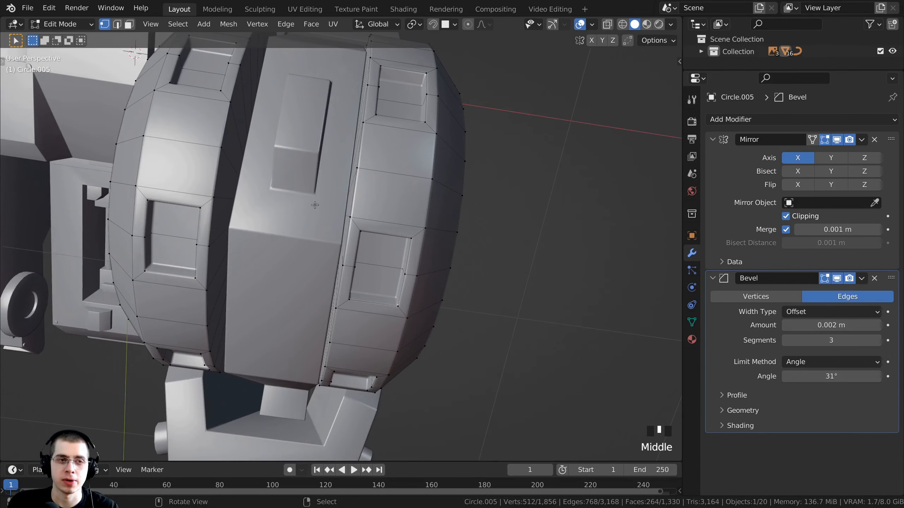
left_click(129, 24)
middle_click_drag(356, 249, 234, 260)
right_click(405, 304, "alt")
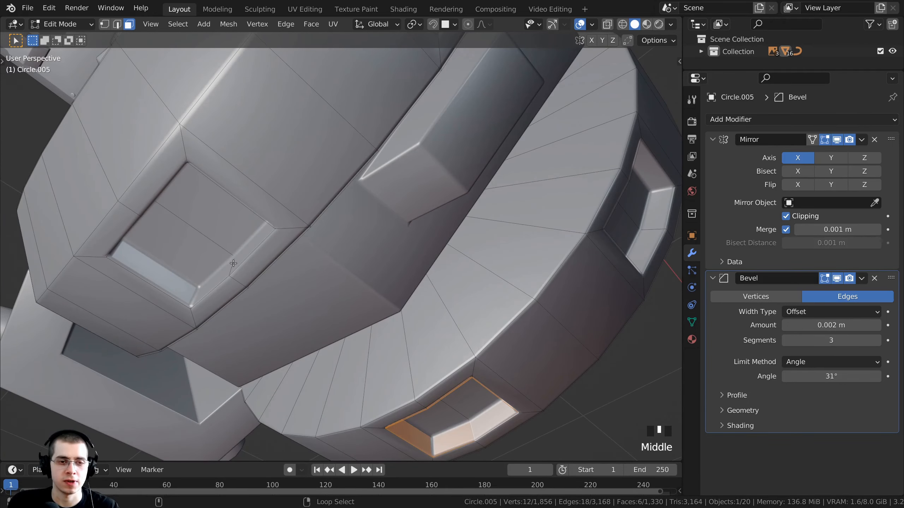
right_click(232, 263, "alt+shift")
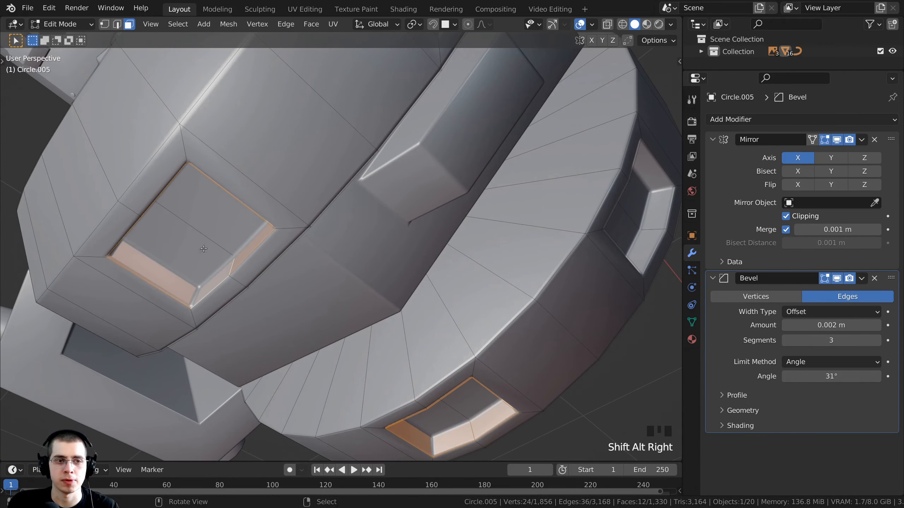
- Add the floor faces and the surrounding border face loops of both recesses to the selection
middle_click_drag(232, 264, 208, 216)
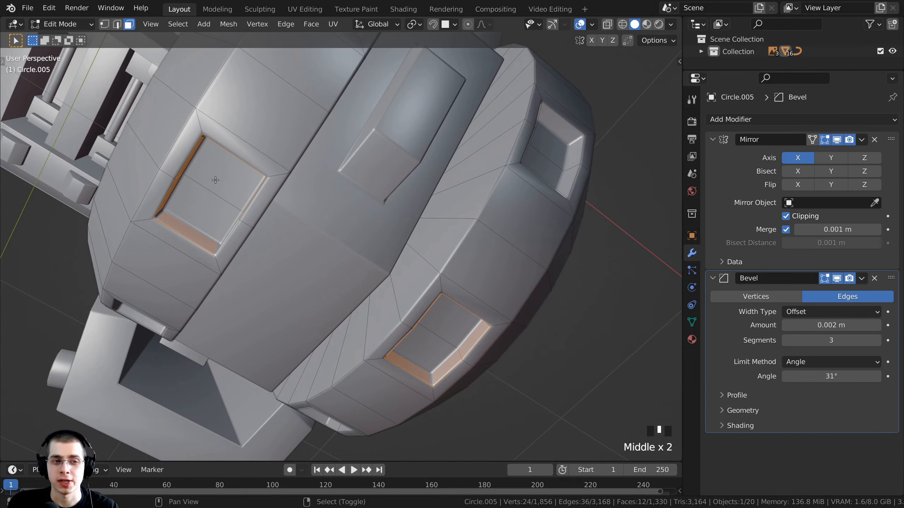
right_click(215, 180, "shift")
right_click(206, 202, "shift")
right_click(457, 323, "shift")
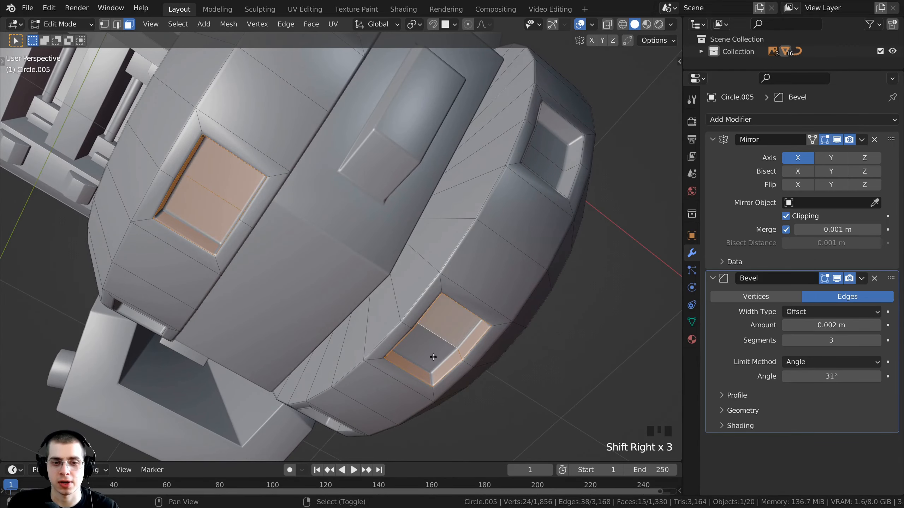
right_click(429, 360, "shift")
middle_click_drag(429, 359, 371, 293)
scroll(371, 294, "down", 1)
scroll(415, 255, "up", 2)
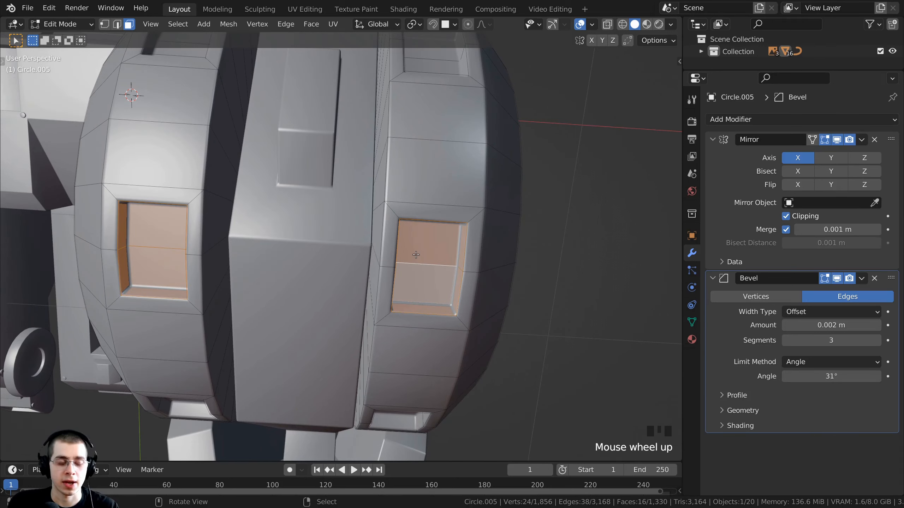
right_click(389, 266, "alt+shift")
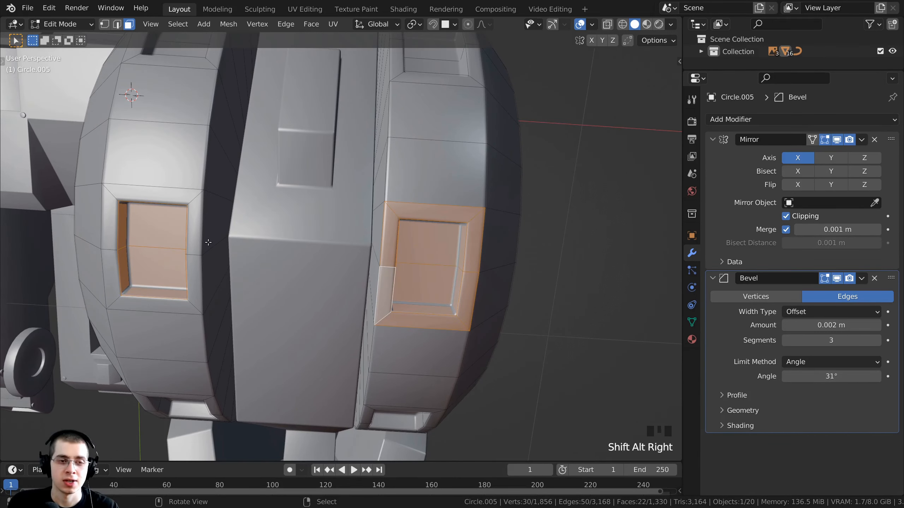
right_click(193, 254, "alt+shift")
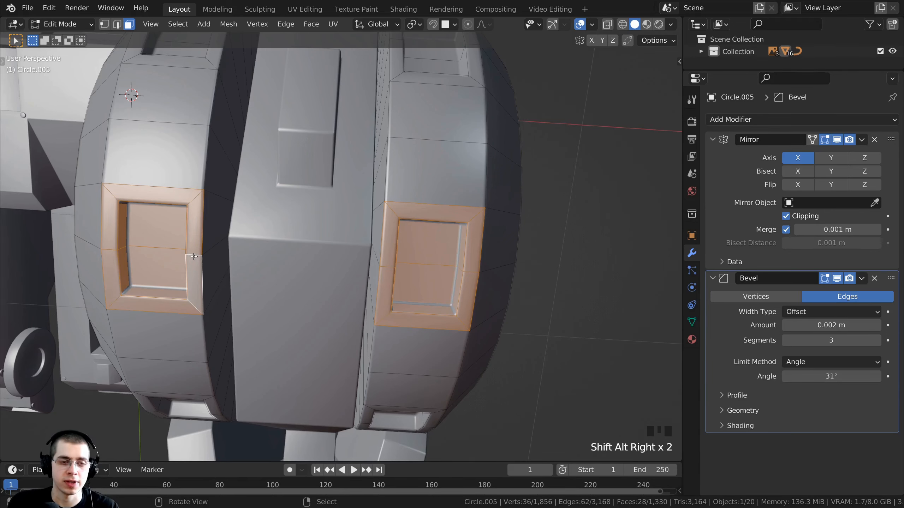
- Extend the selection by the two plain rim faces on each side of the recess on both wheels
middle_click_drag(193, 254, 305, 176)
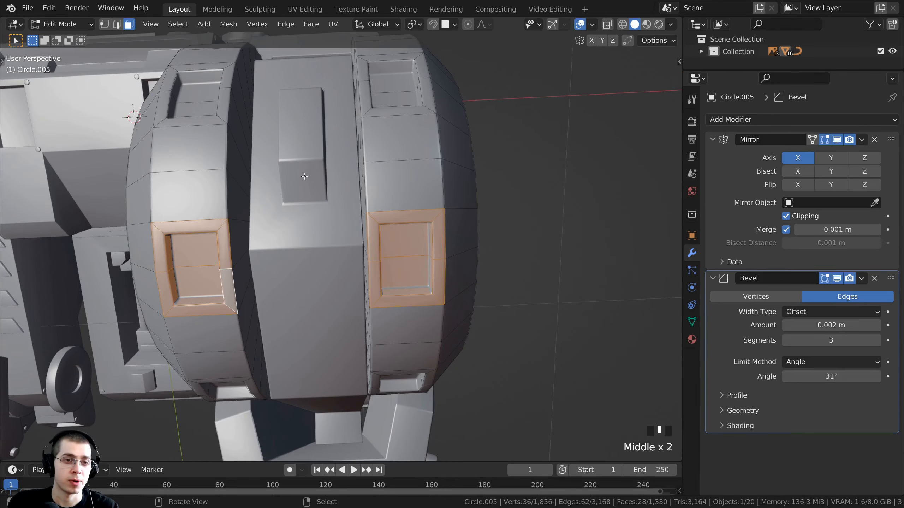
right_click(206, 159, "shift")
right_click(193, 194, "shift")
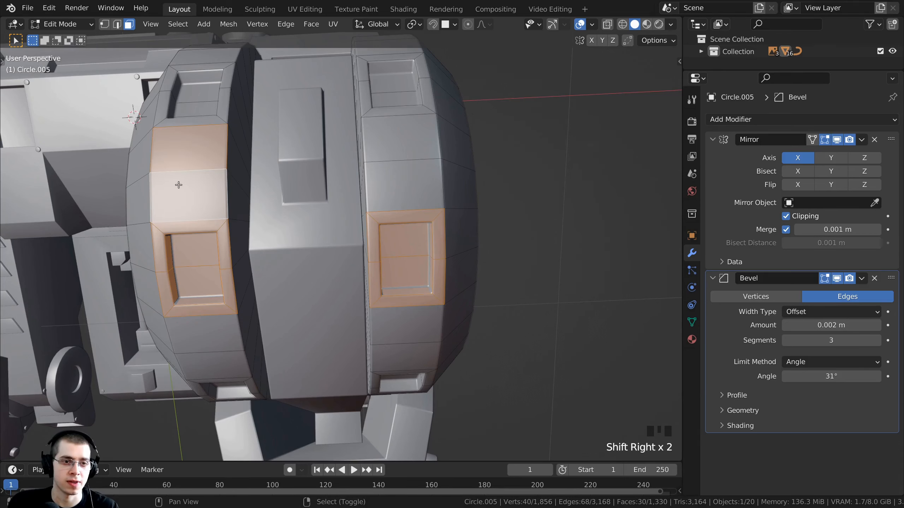
right_click(413, 133, "shift")
right_click(407, 176, "shift")
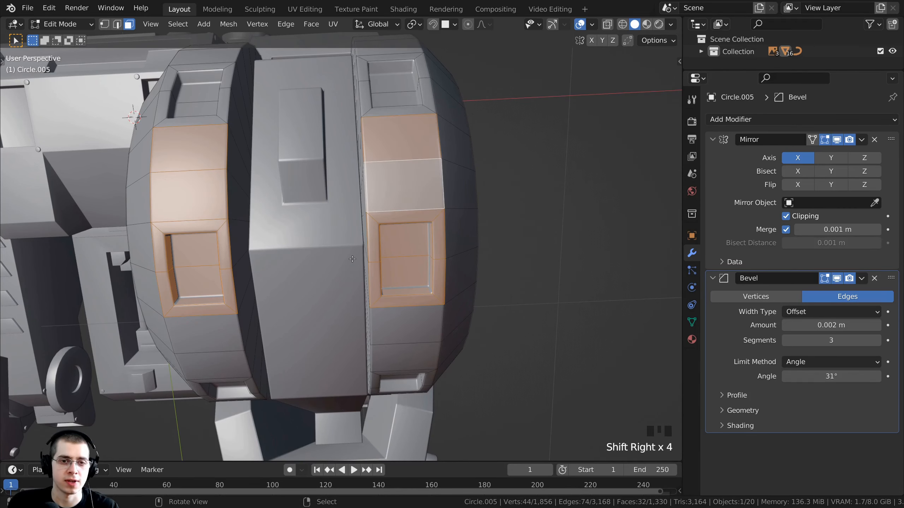
middle_click_drag(407, 176, 331, 217)
scroll(249, 249, "up", 2)
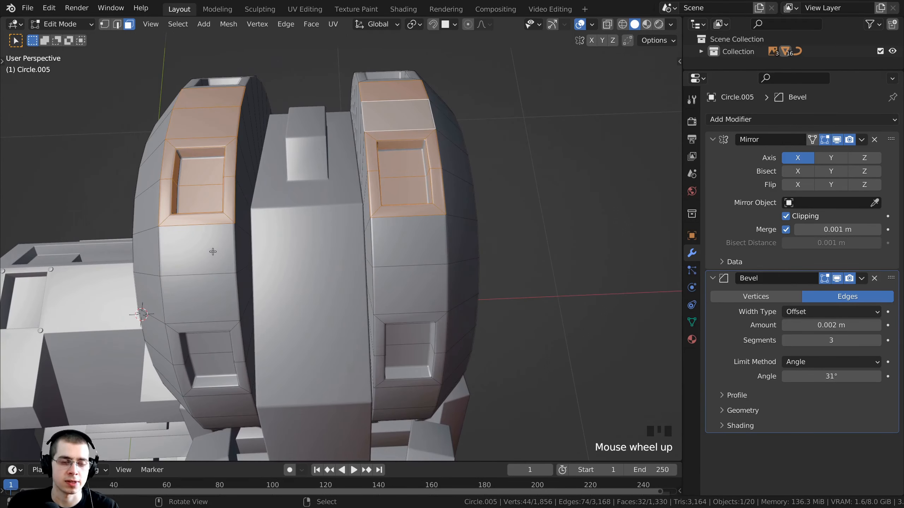
right_click(199, 282, "shift")
right_click(198, 282, "shift")
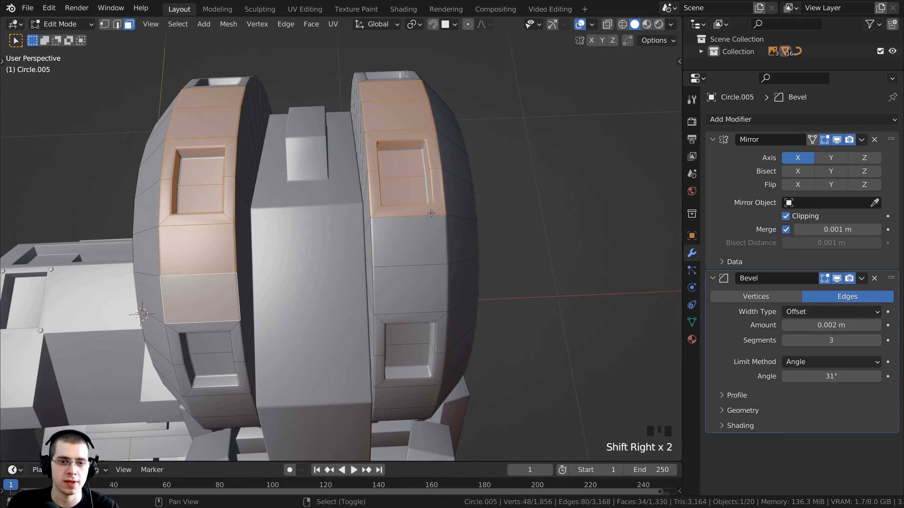
right_click(423, 242, "shift")
right_click(416, 285, "shift")
- In right-view wireframe, extrude the selected rim faces about 0.21 m down to the centre of the reference's lower joint
middle_click_drag(419, 251, 350, 244)
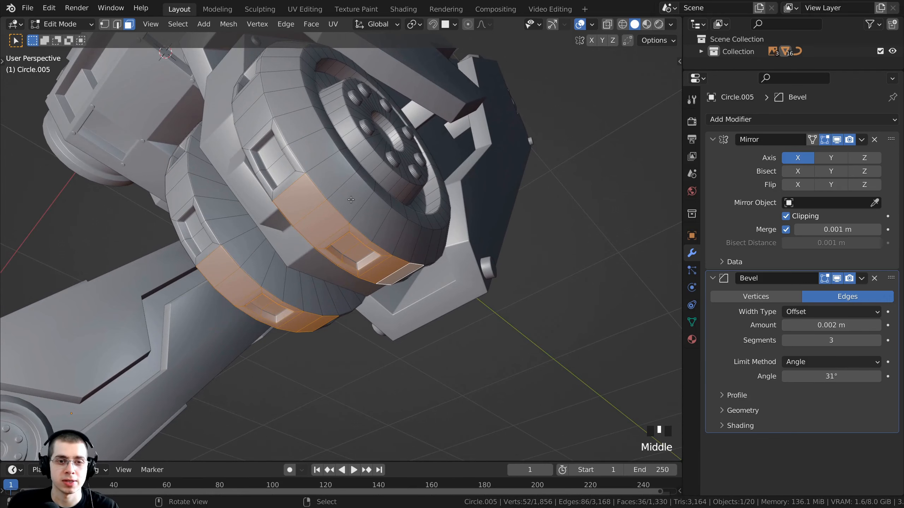
middle_click_drag(359, 276, 343, 282)
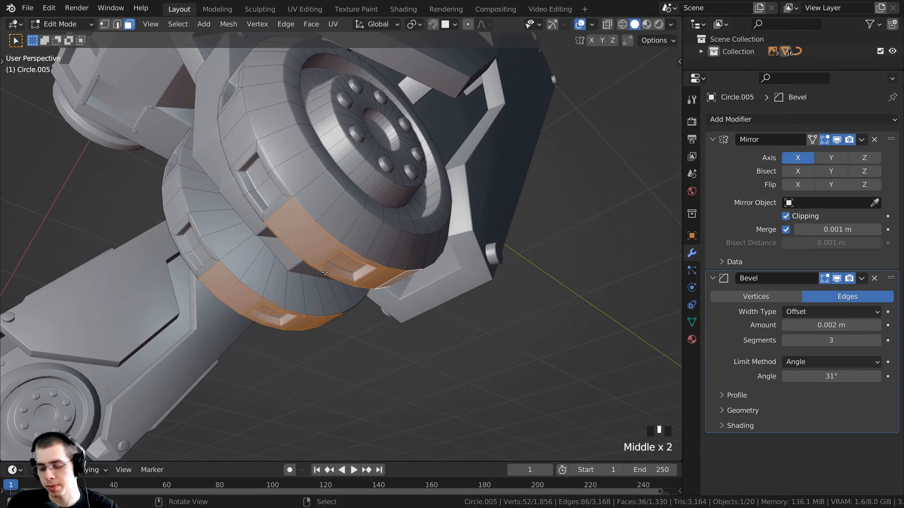
key("KP_3")
middle_click_drag(431, 171, 447, 68, "shift")
middle_click_drag(345, 244, 359, 229, "shift")
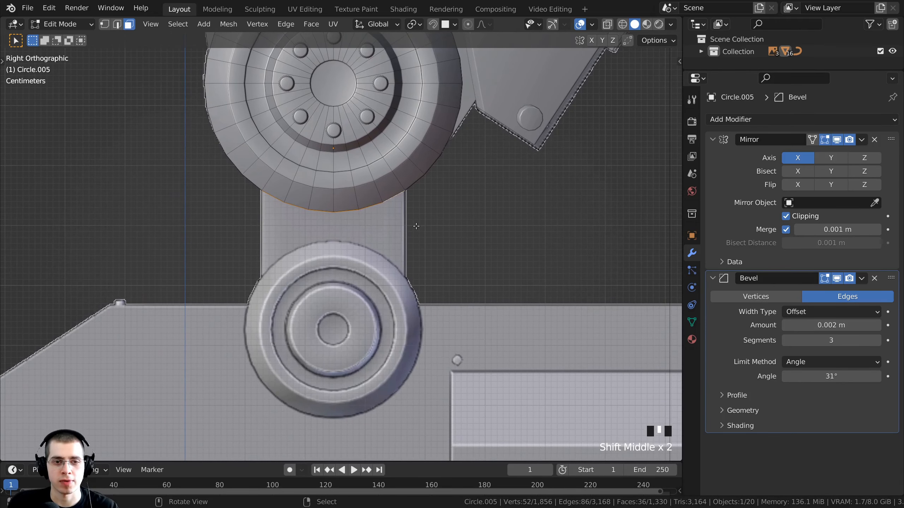
key("z")
left_click(276, 223)
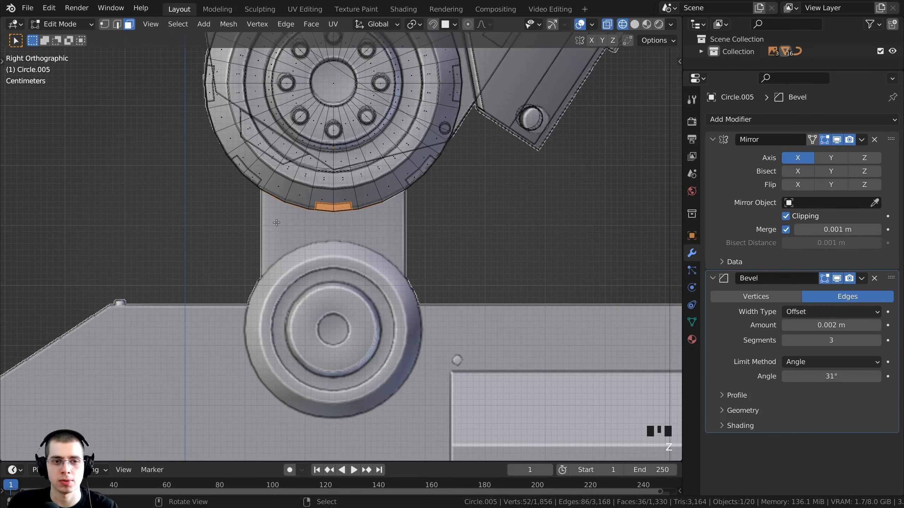
middle_click_drag(288, 204, 302, 190, "shift")
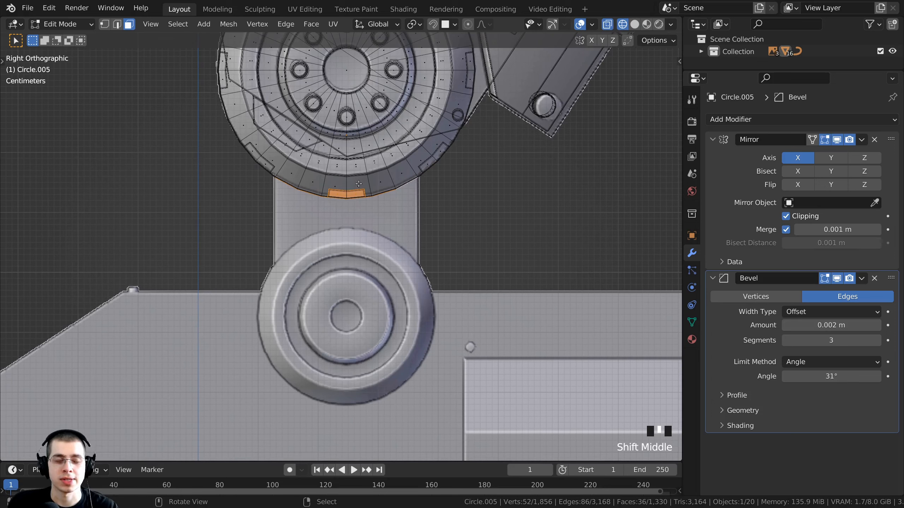
key("e")
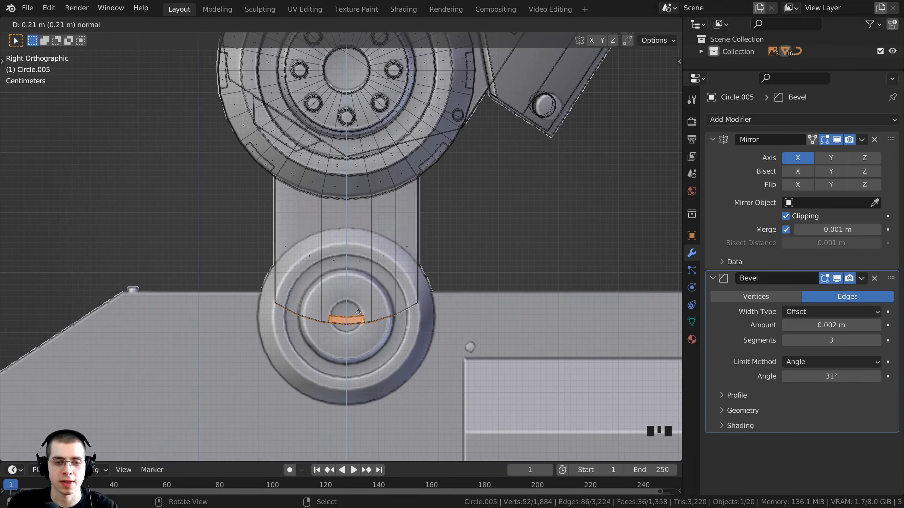
left_click(358, 312)
- Flatten the extruded end faces by scaling them to 0 along the Z axis
middle_click_drag(358, 312, 469, 278, "shift")
scroll(566, 301, "up", 1)
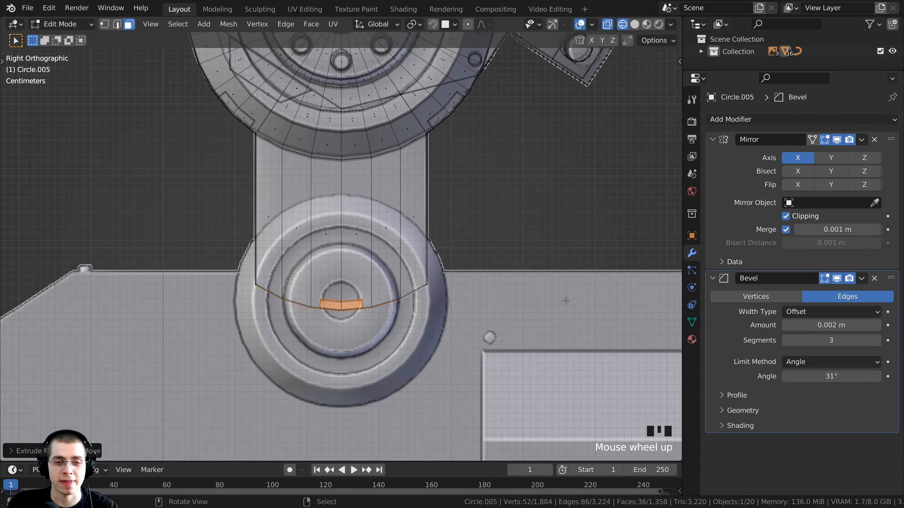
key("s")
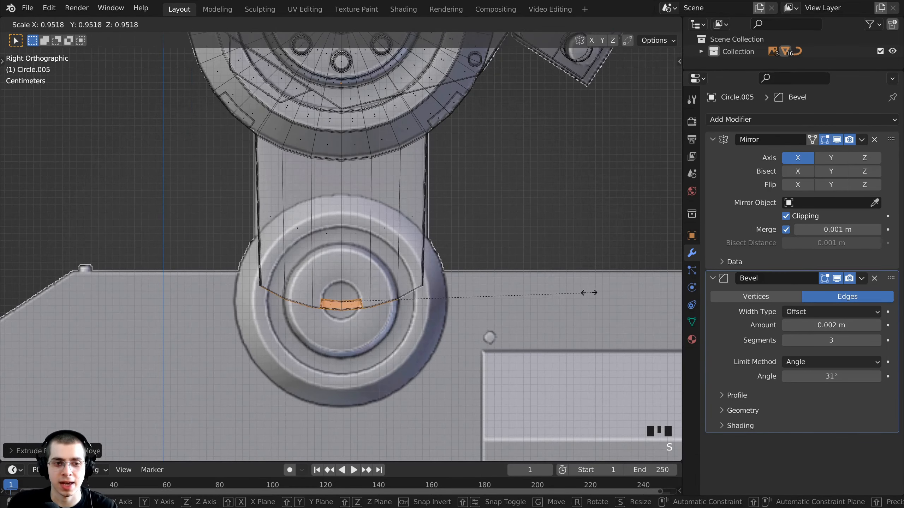
key("z")
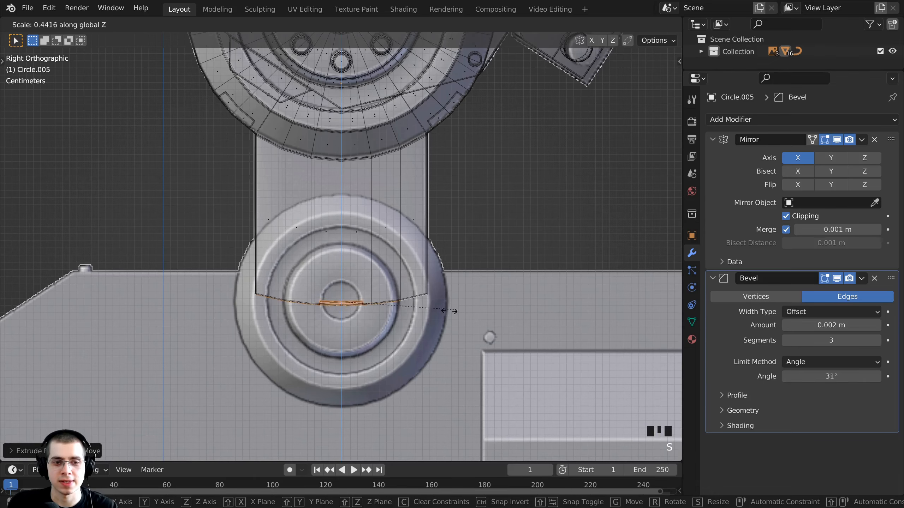
type("0")
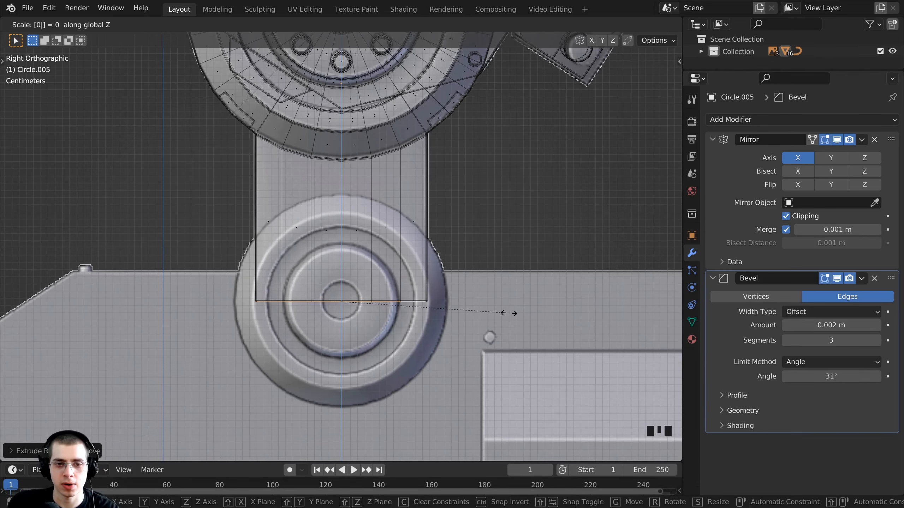
key("Return")
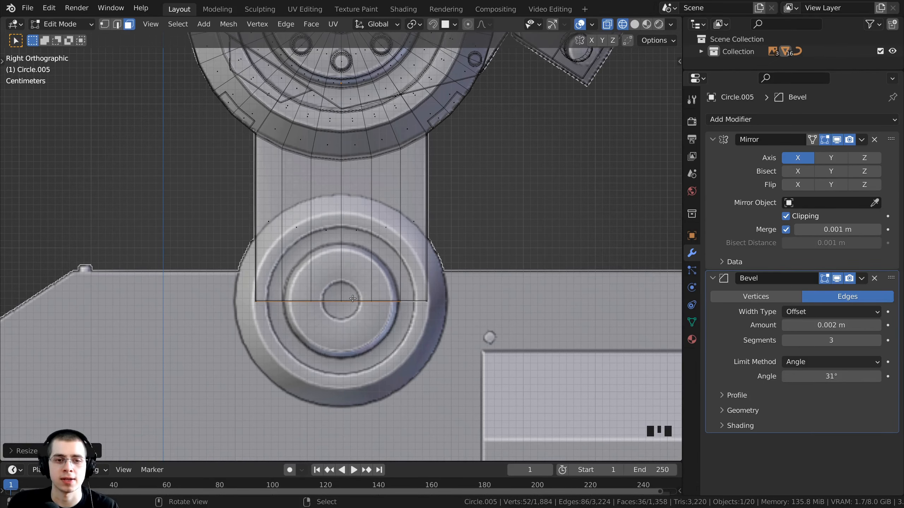
- Delete the flattened faces at the lower ends of both extrusions
middle_click_drag(352, 298, 374, 250)
scroll(373, 249, "up", 2)
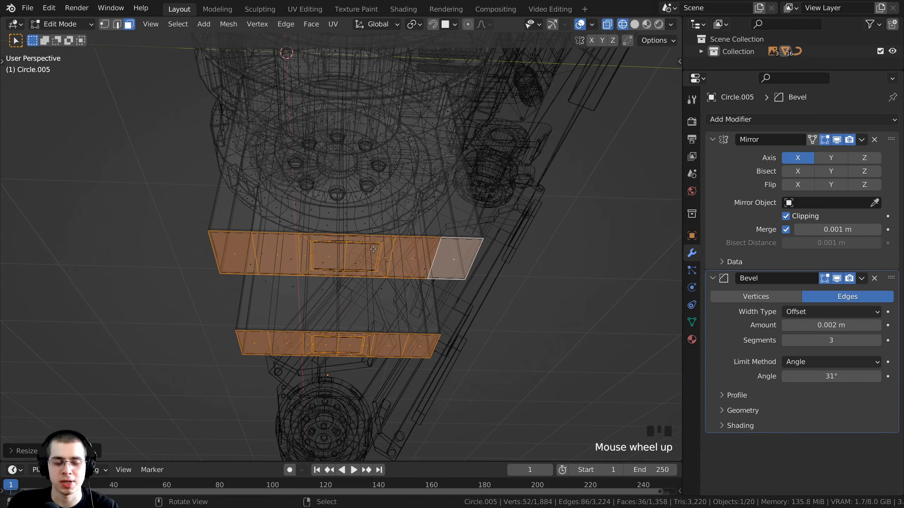
key("x")
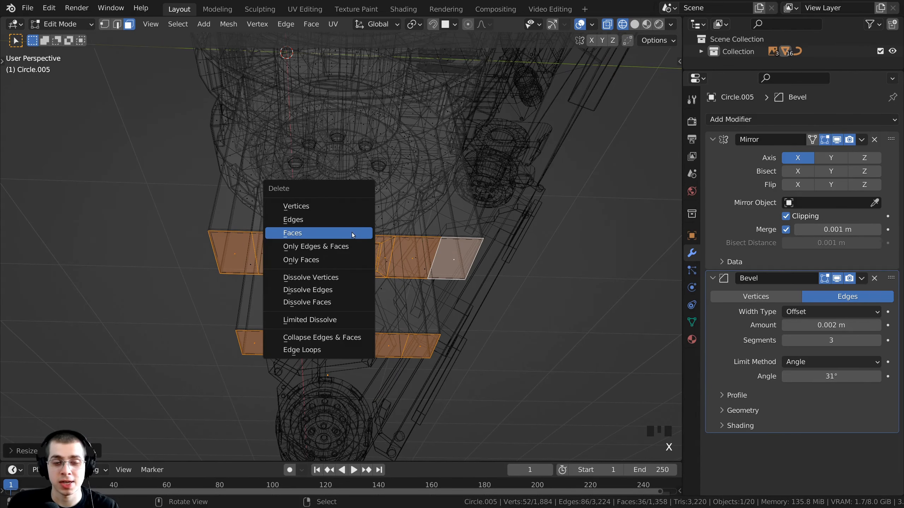
left_click(351, 233)
scroll(419, 274, "down", 1)
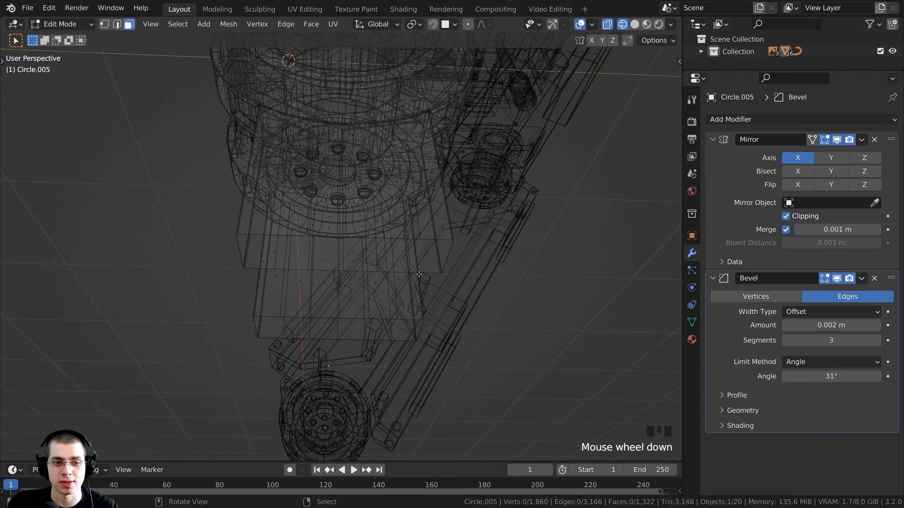
- Switch back to solid shading, return to Object Mode and save the file
key("z")
left_click(470, 270)
mouse_move(470, 269)
middle_mouse_down()
mouse_move(532, 283)
mouse_move(375, 113)
middle_mouse_up()
scroll(375, 113, "down", 2)
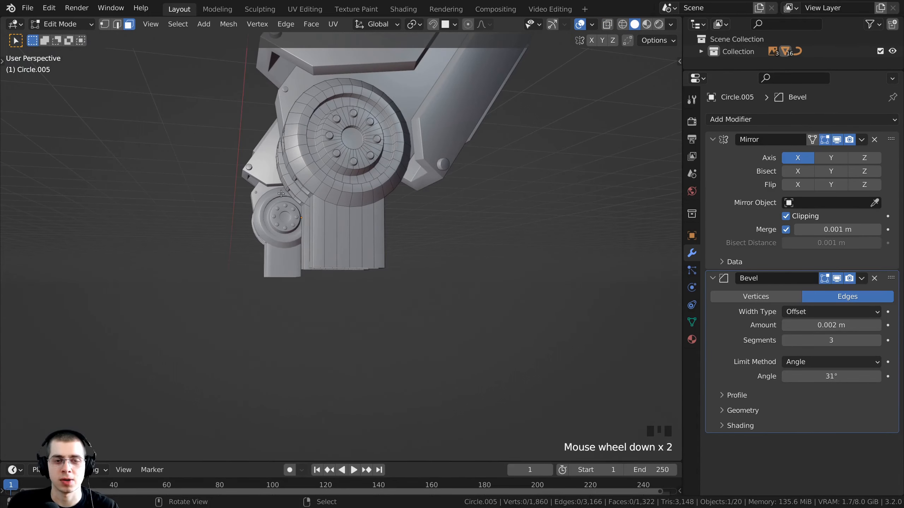
middle_click_drag(281, 194, 353, 193)
key("Tab")
key("ctrl+s")
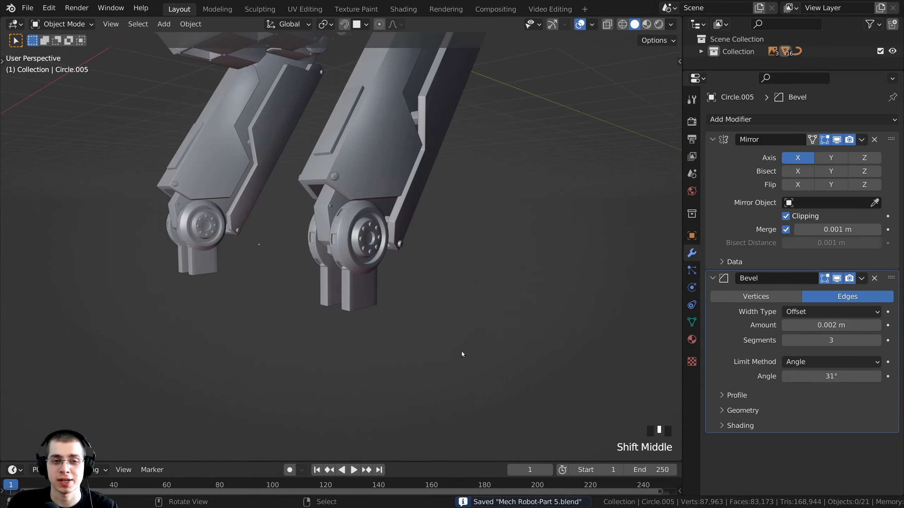
- Reset the 3D cursor to the world origin and add a cube mesh there
middle_click_drag(414, 349, 404, 298, "shift")
scroll(366, 251, "down", 3)
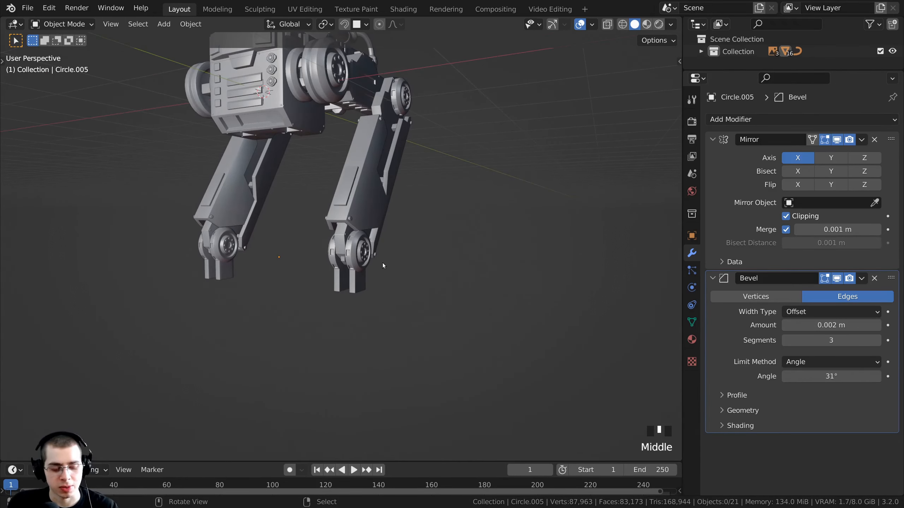
scroll(383, 265, "up", 1)
key("shift+c")
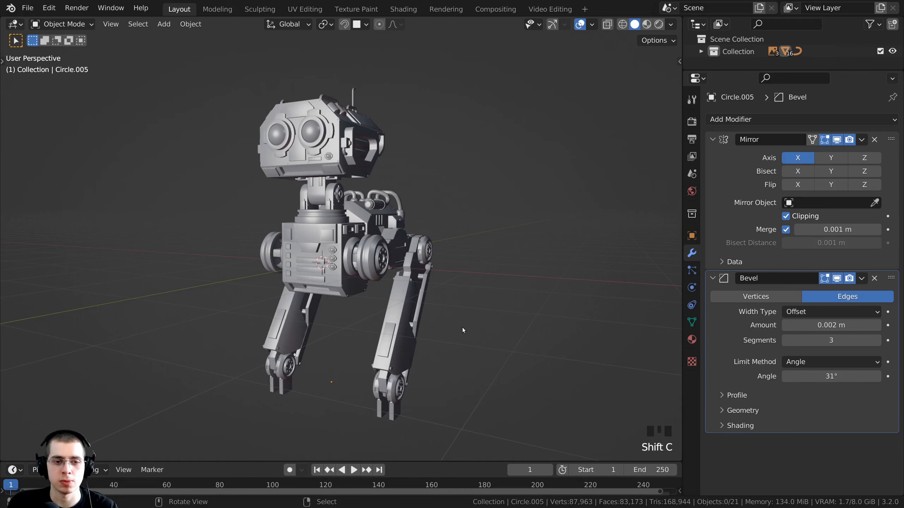
middle_click_drag(363, 197, 369, 192)
scroll(333, 147, "up", 1)
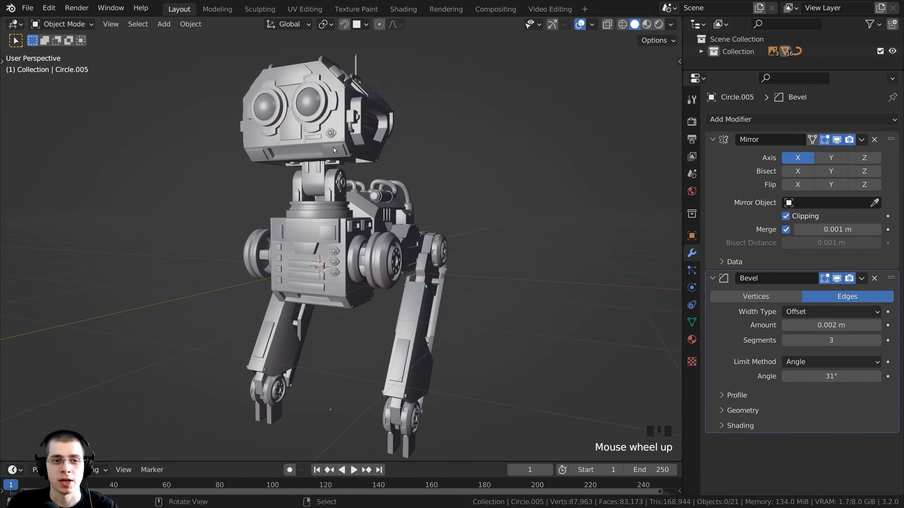
key("shift+a")
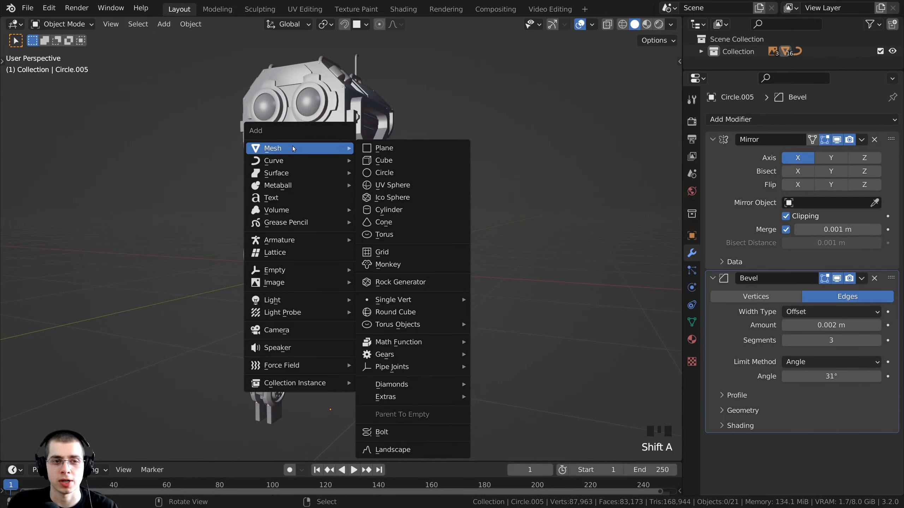
left_click(384, 161)
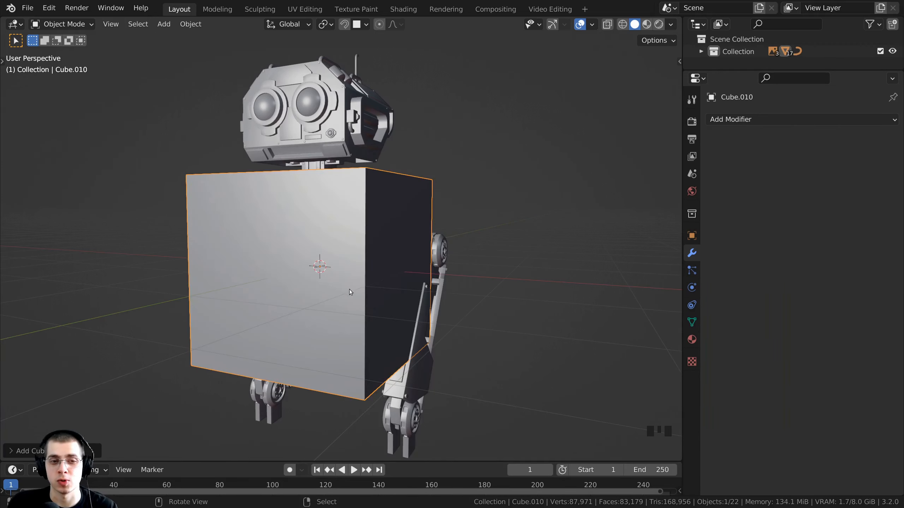
- In Edit Mode, move the cube's geometry along the X axis until it stands clear beside the robot's body
middle_click_drag(348, 290, 357, 249)
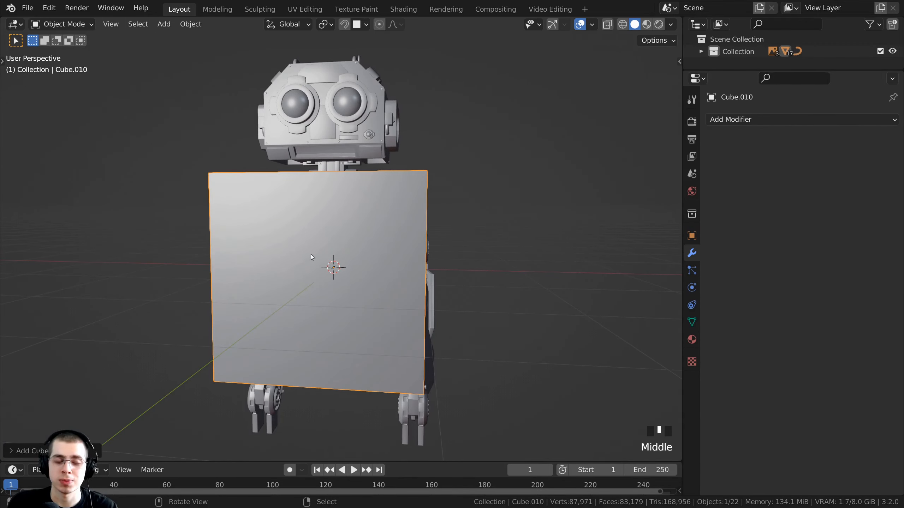
scroll(312, 254, "up", 2)
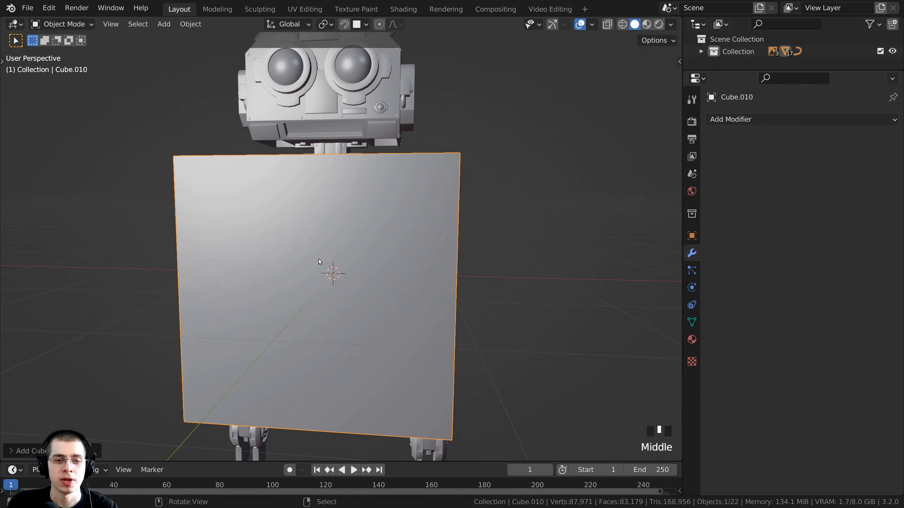
scroll(319, 257, "down", 2)
key("Tab")
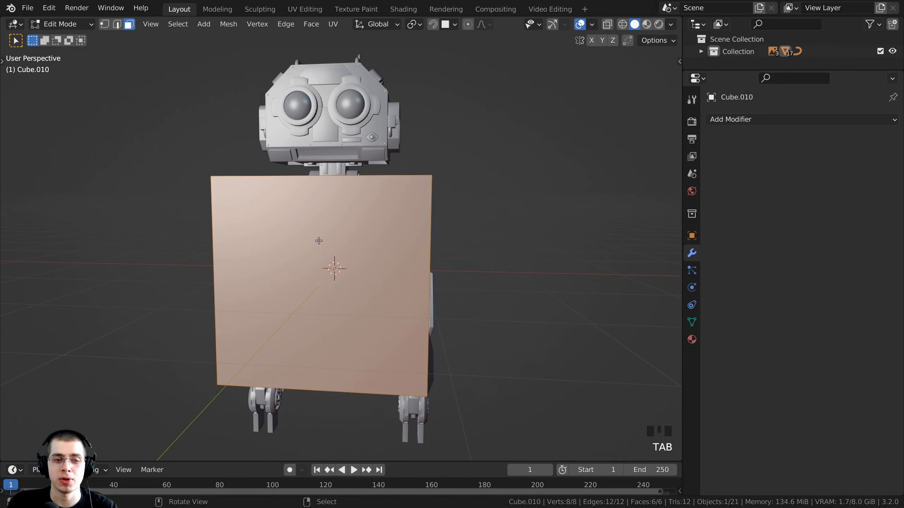
key("g")
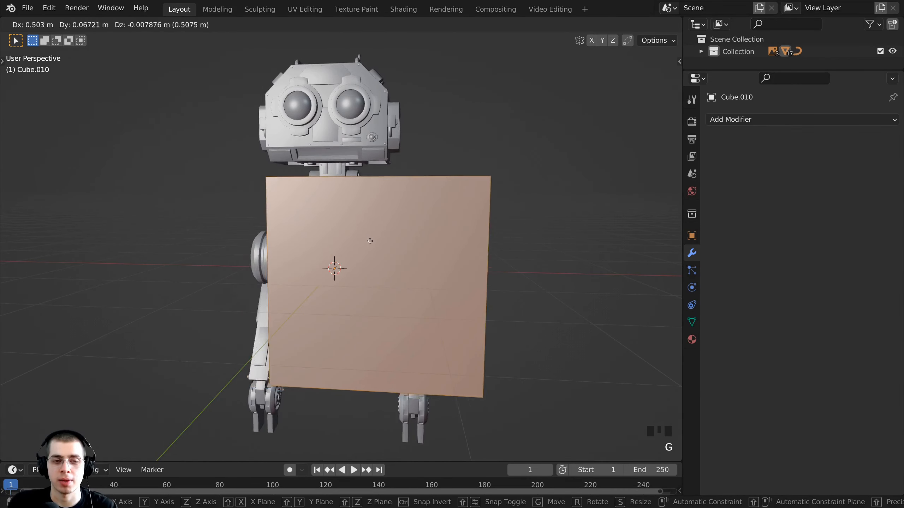
key("x")
left_click(505, 246)
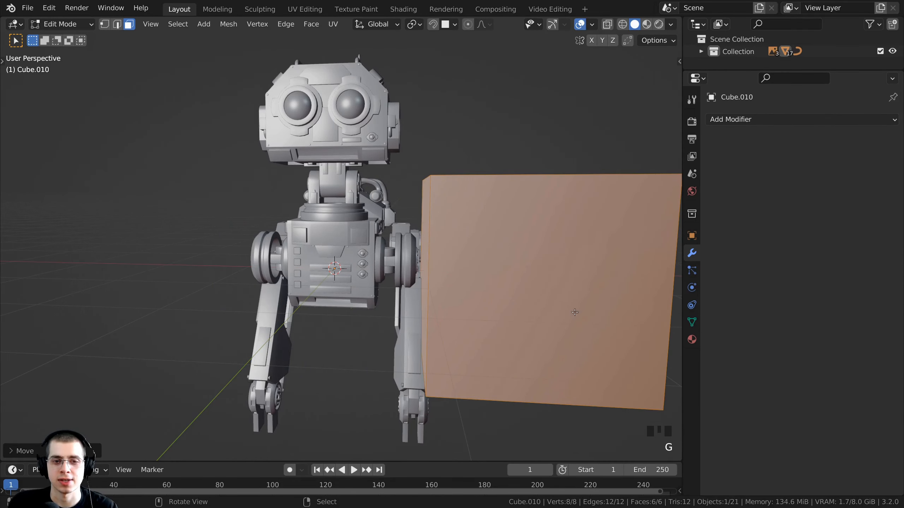
- Scale the cube's geometry down to about a third of its size and return to Object Mode
key("s")
left_click(535, 290)
middle_click_drag(536, 290, 494, 281, "shift")
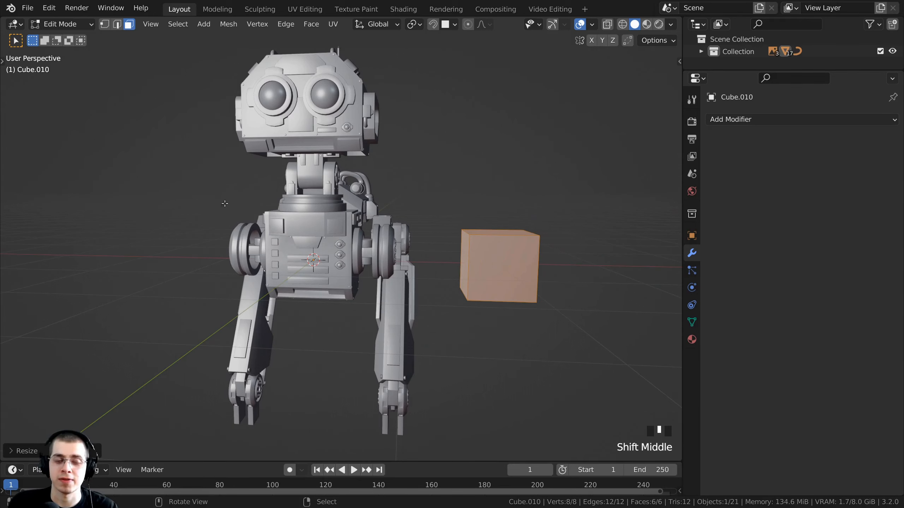
middle_click_drag(545, 225, 445, 291, "shift")
key("Tab")
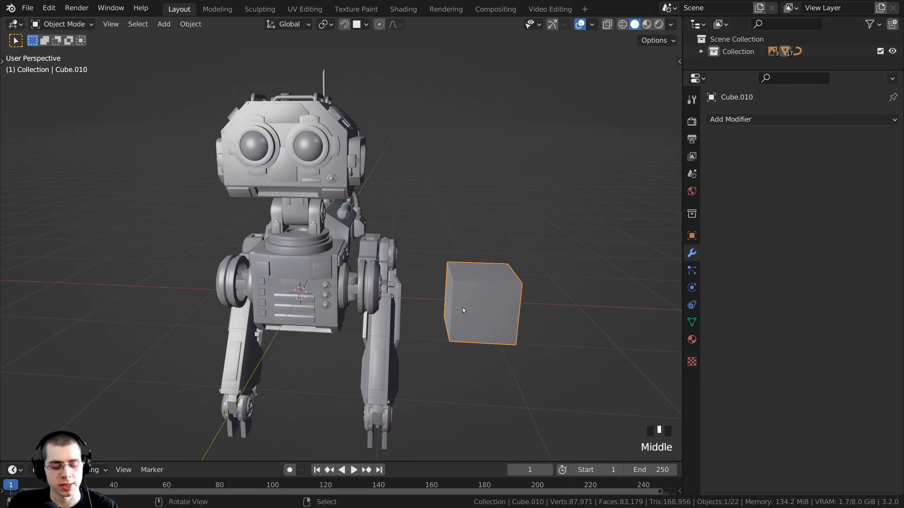
- Copy the Mirror and Bevel modifiers from the robot's head to the new cube
right_click(351, 150, "shift")
scroll(350, 151, "up", 2)
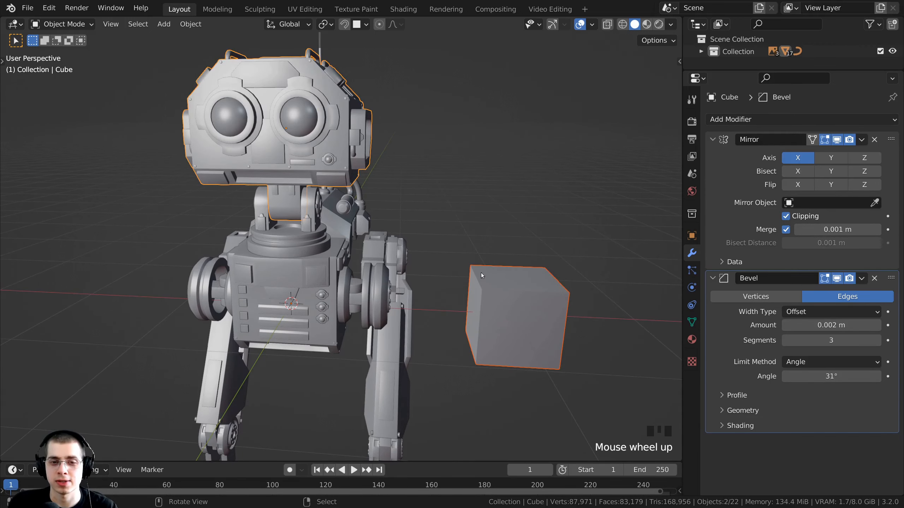
middle_click_drag(477, 274, 469, 271)
key("ctrl+l")
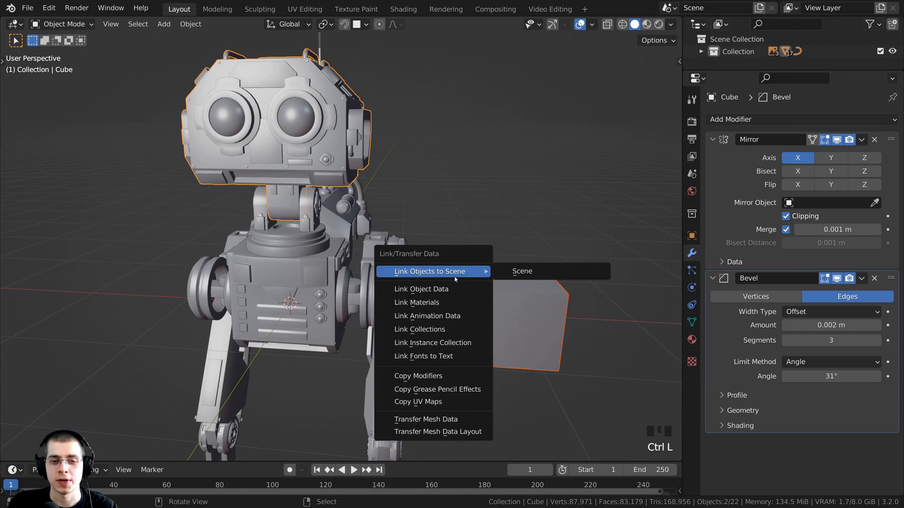
left_click(422, 377)
middle_click_drag(519, 318, 418, 264, "shift")
- Select only the new cube and apply Shade Smooth to it
right_click(421, 254)
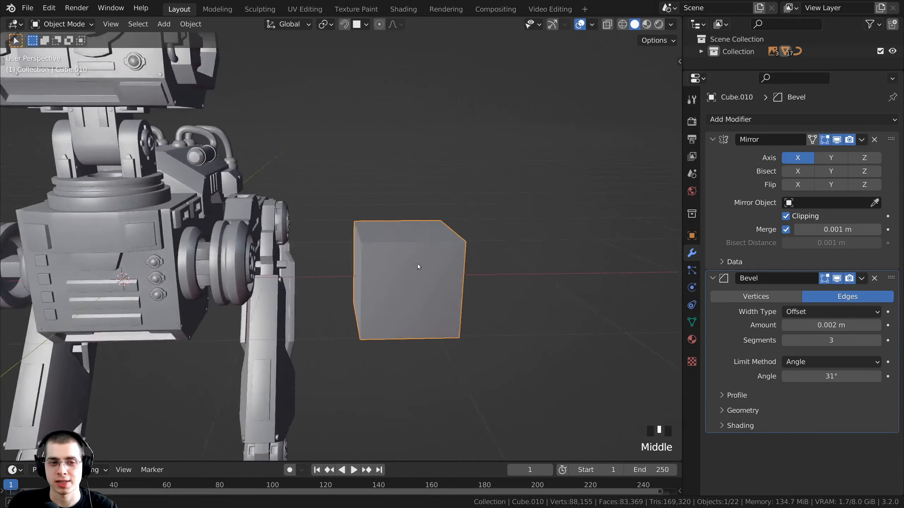
scroll(456, 216, "up", 4)
key("w")
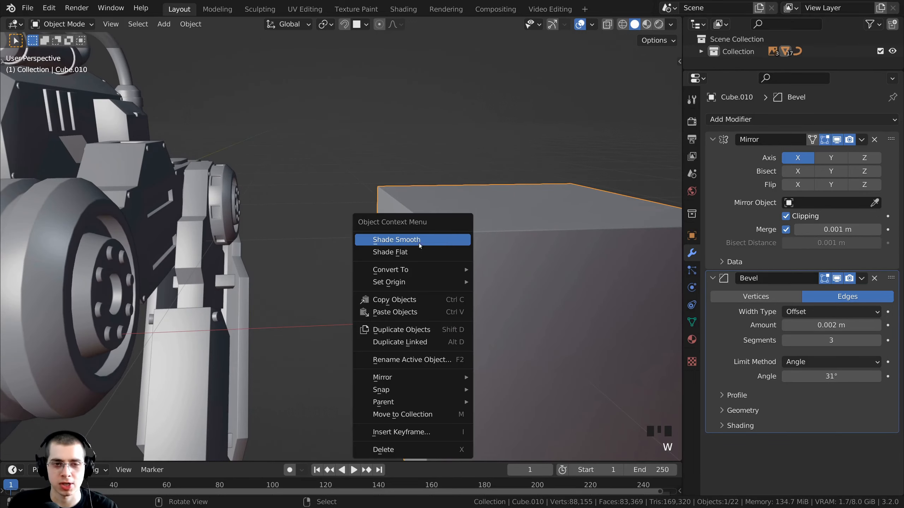
left_click(388, 239)
scroll(385, 327, "down", 4)
middle_click_drag(384, 327, 389, 274, "shift")
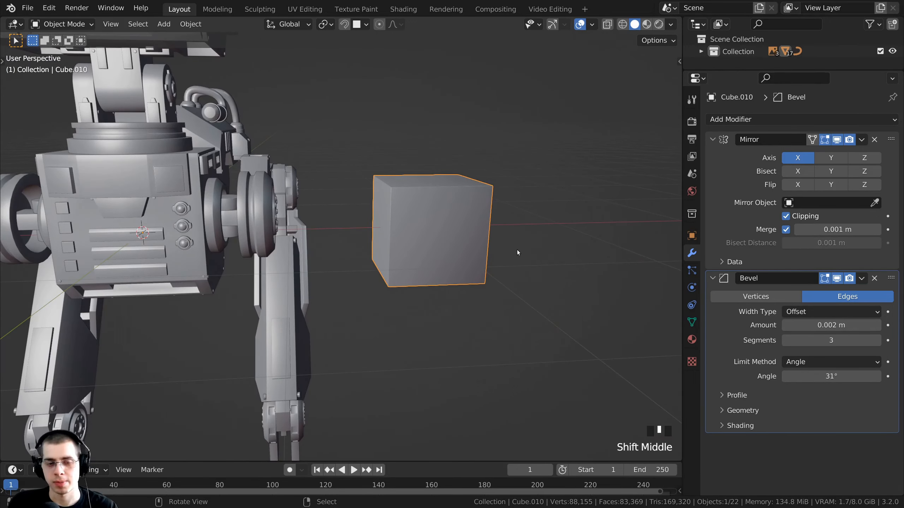
- In right view, move the cube about 2.1 m down along the Z axis to the level of the reference foot
key("KP_3")
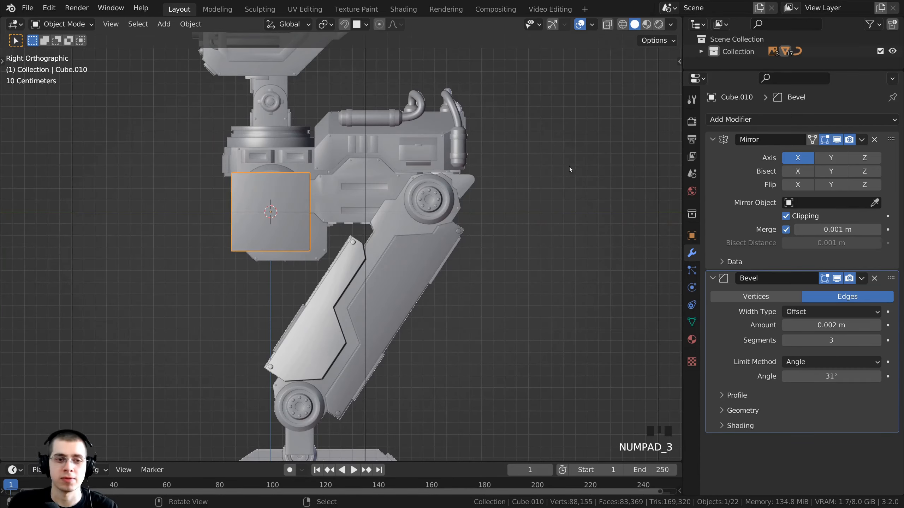
middle_click_drag(345, 276, 338, 130, "shift")
key("g")
key("g")
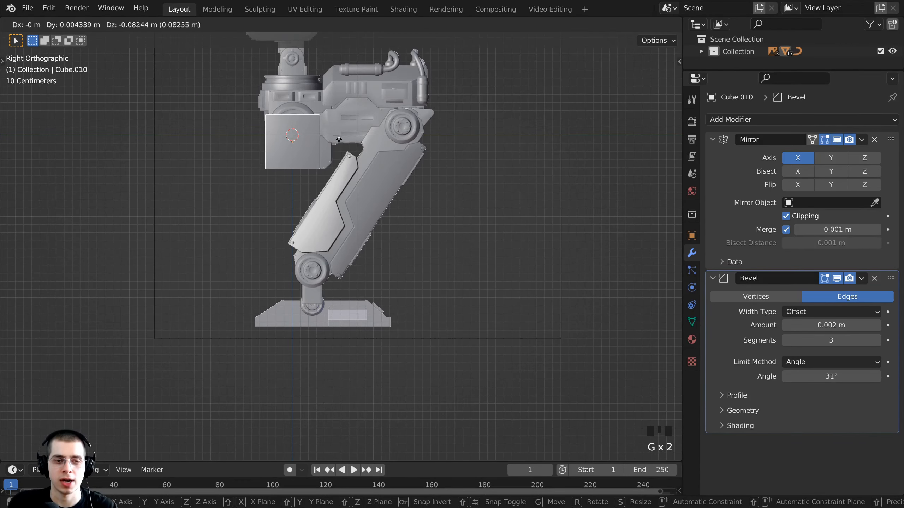
key("z")
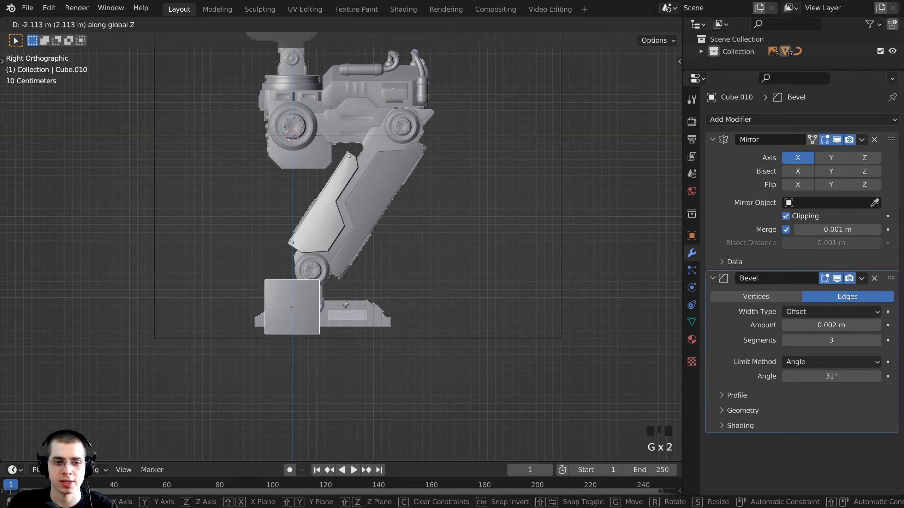
left_click(345, 308)
- Move the cube along the Y axis until it is centred under the ankle wheel
middle_click_drag(359, 289, 394, 253, "shift")
scroll(394, 253, "up", 3)
key("g")
key("y")
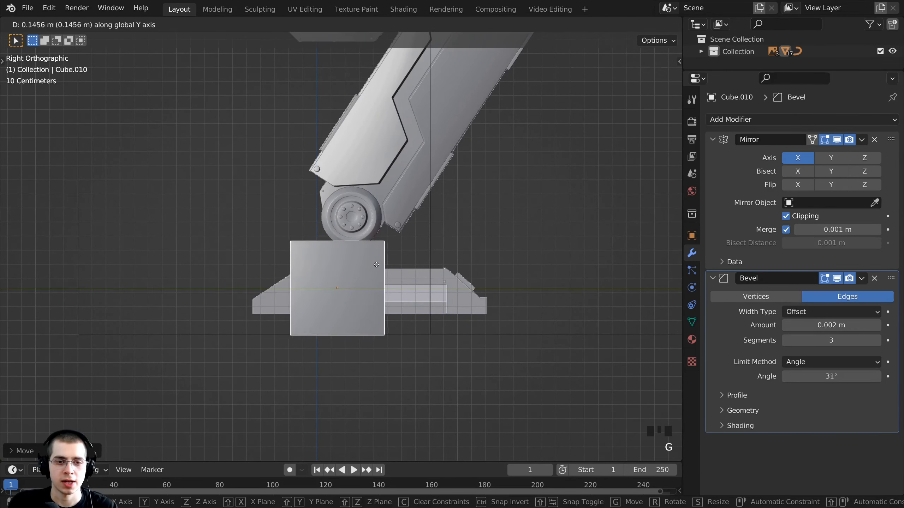
left_click(389, 264)
scroll(380, 257, "up", 1)
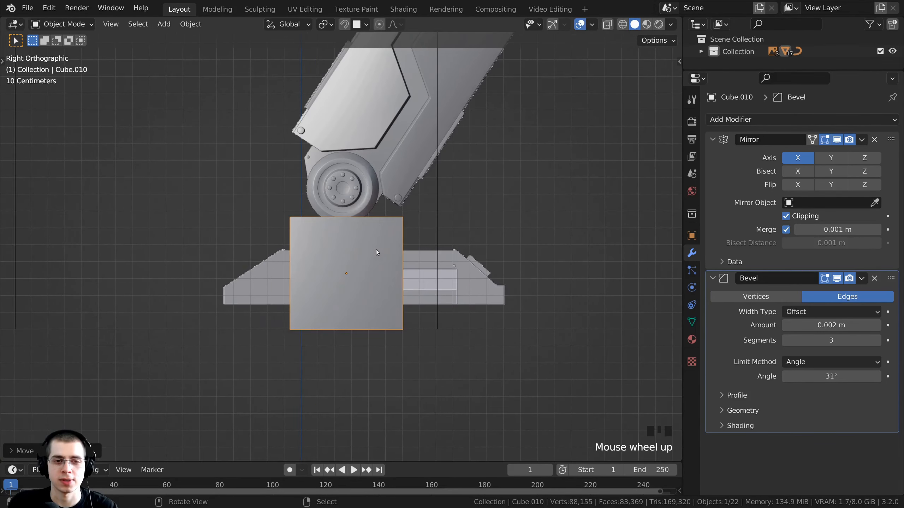
- In Edit Mode with wireframe shading, scale the cube down to about half its size, close to the reference foot's height
key("Tab")
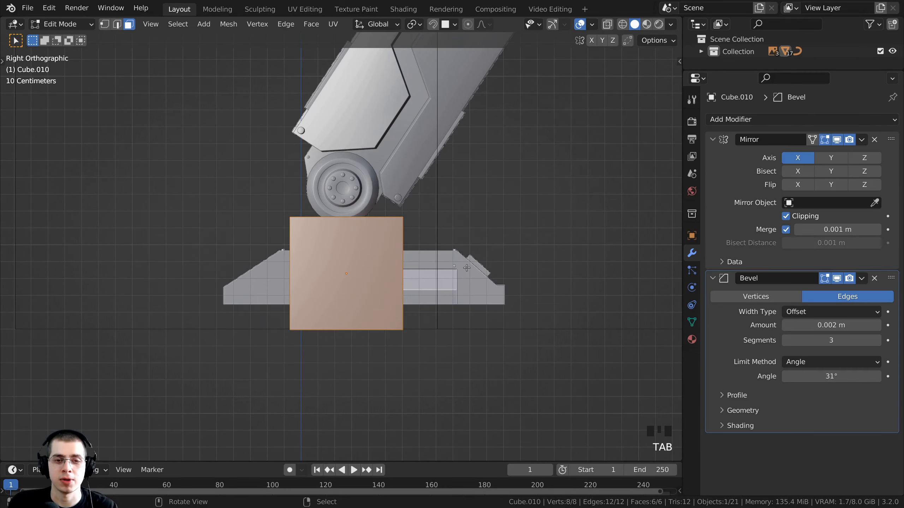
key("z")
left_click(456, 271)
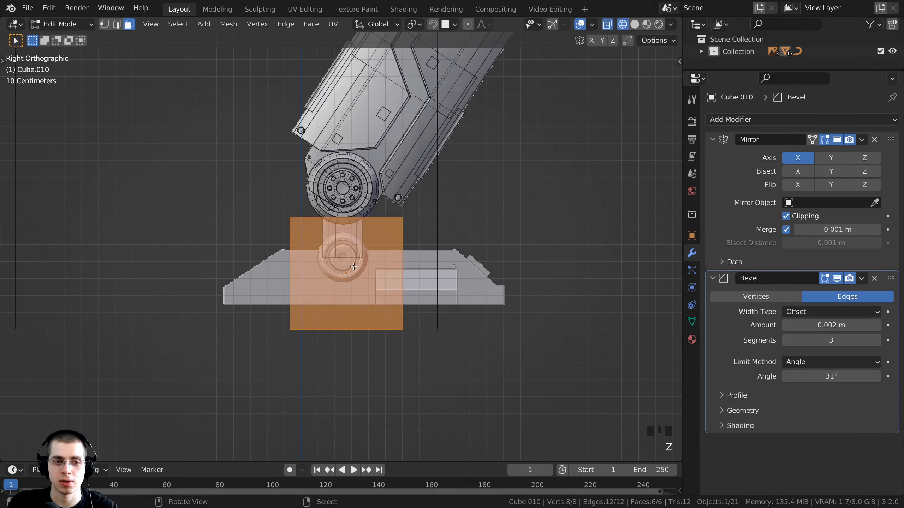
middle_click_drag(456, 271, 434, 254, "shift")
scroll(428, 251, "up", 2)
scroll(473, 243, "up", 1)
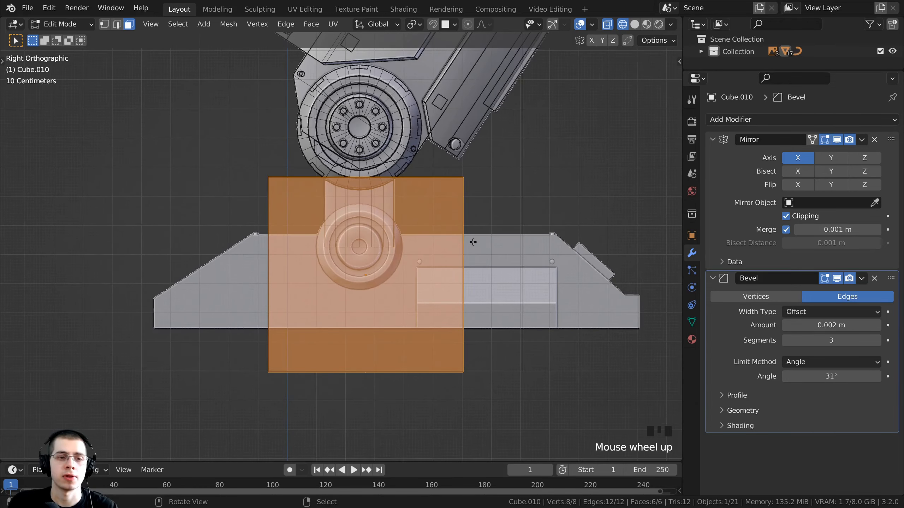
middle_click_drag(483, 268, 482, 260, "shift")
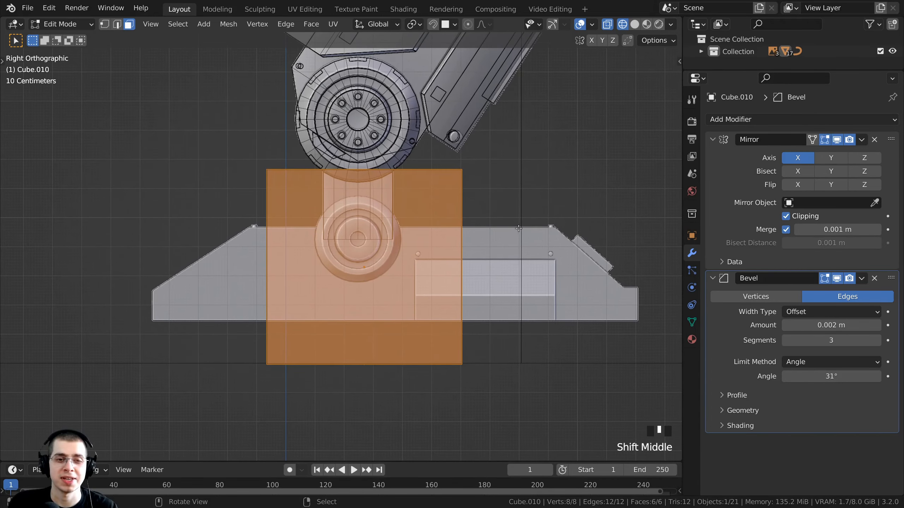
key("s")
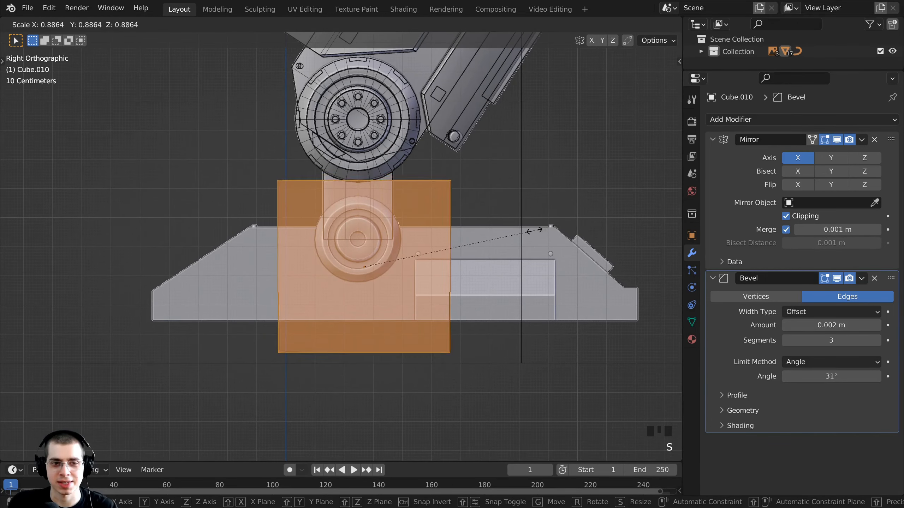
left_click(456, 247)
- Alternately nudge and rescale the cube until its top and bottom edges line up with the reference foot beneath the lower joint
key("g")
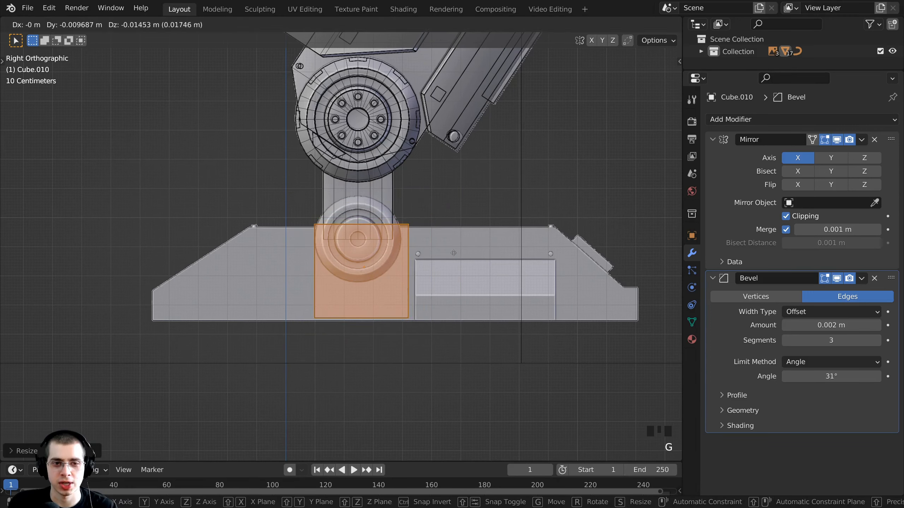
left_click(454, 254)
key("s")
left_click(456, 255)
key("g")
left_click(452, 257)
key("s")
left_click(448, 257)
key("g")
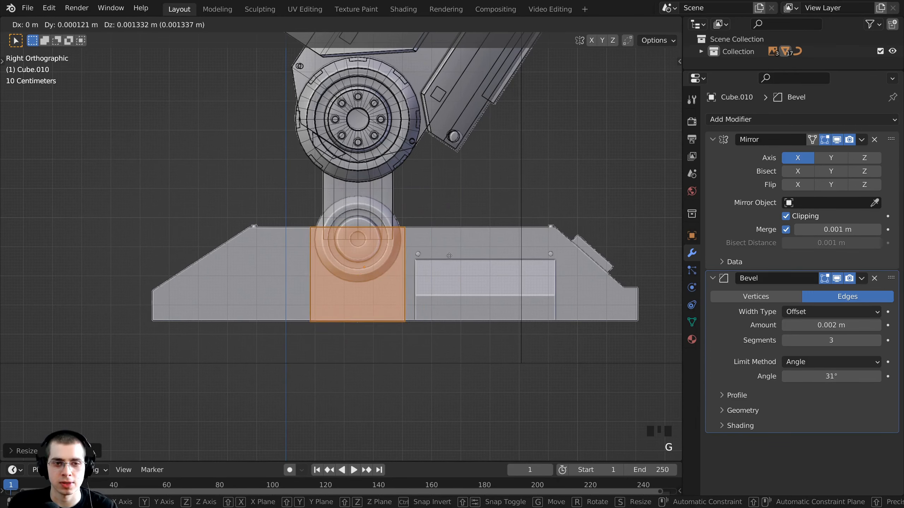
left_click(445, 255)
key("s")
left_click(442, 254)
key("g")
left_click(443, 252)
key("g")
left_click(444, 253)
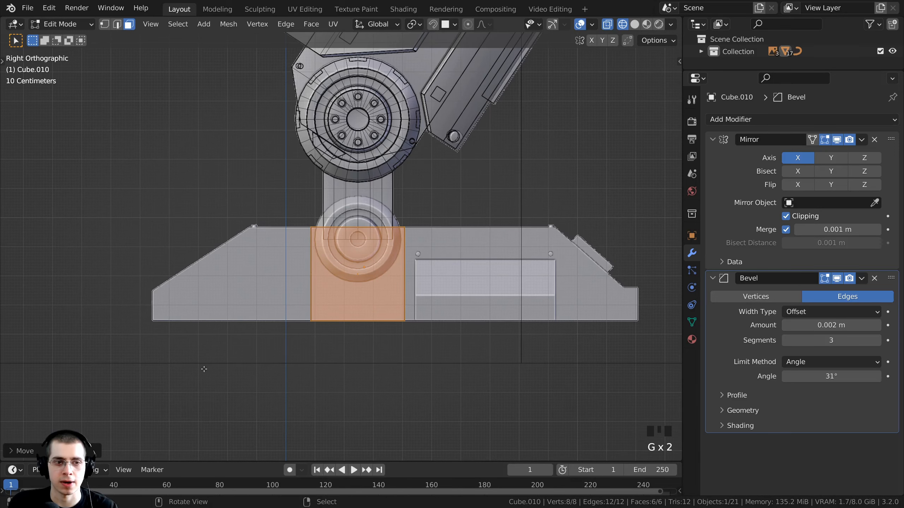
- Scale the cube to about 0.85 along the Y axis so its sides fit just inside the reference joint's outer circle
scroll(444, 253, "up", 3)
key("s")
key("y")
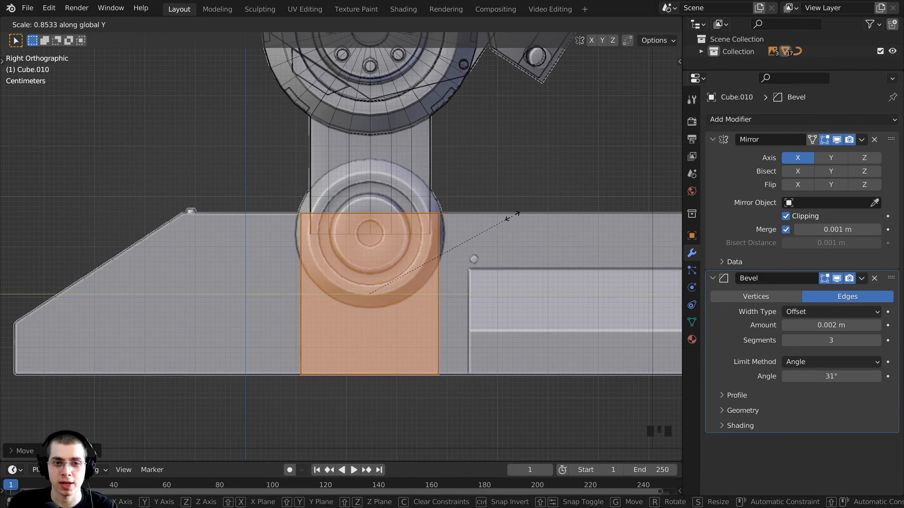
left_click(514, 216)
scroll(277, 197, "up", 3)
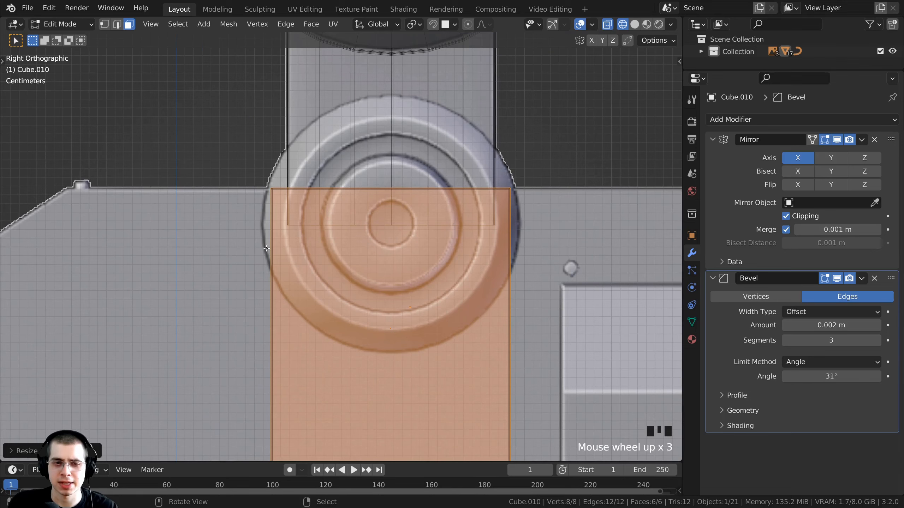
scroll(441, 212, "down", 1)
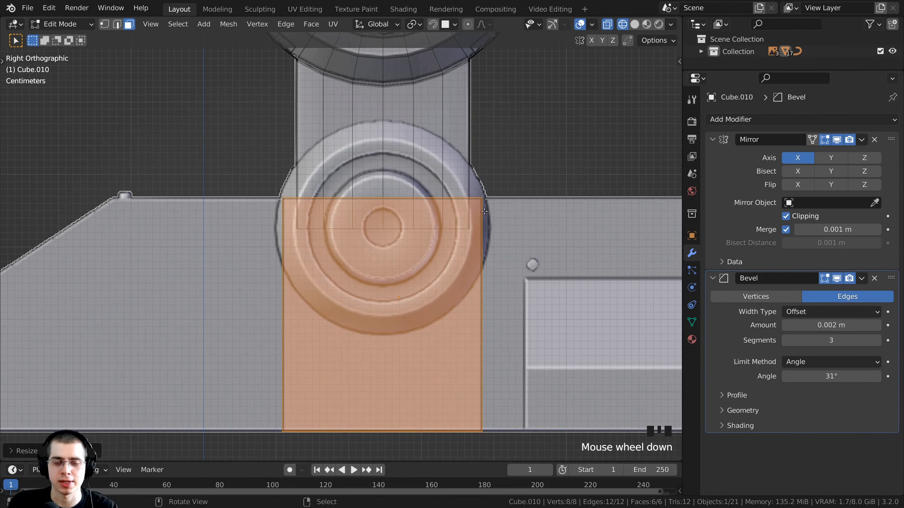
scroll(303, 193, "down", 1)
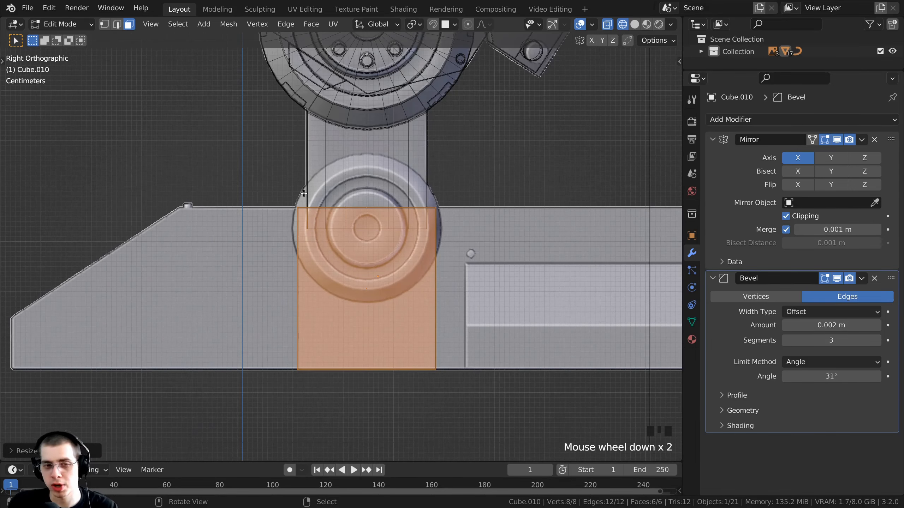
- In front view, move the cube along the X axis until it sits over the reference foot's central block
key("KP_1")
scroll(498, 228, "down", 4)
middle_click_drag(498, 228, 612, 229, "shift")
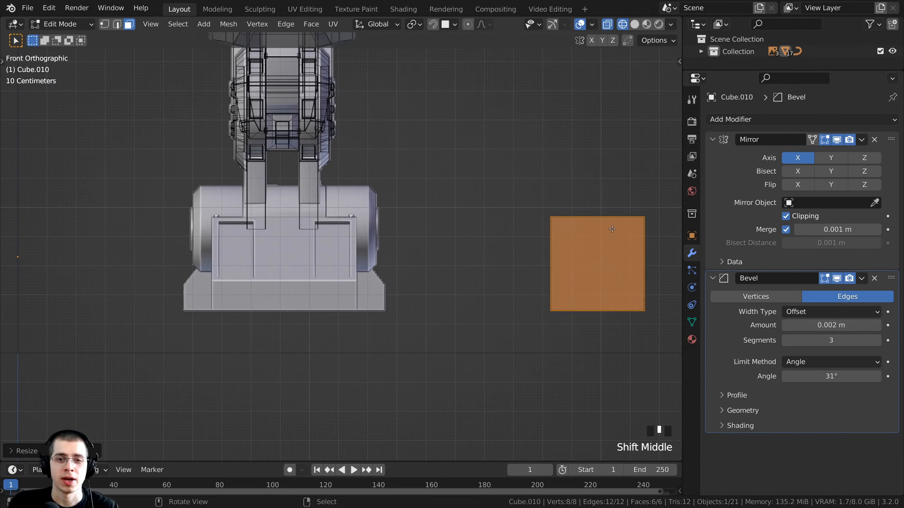
key("g")
key("x")
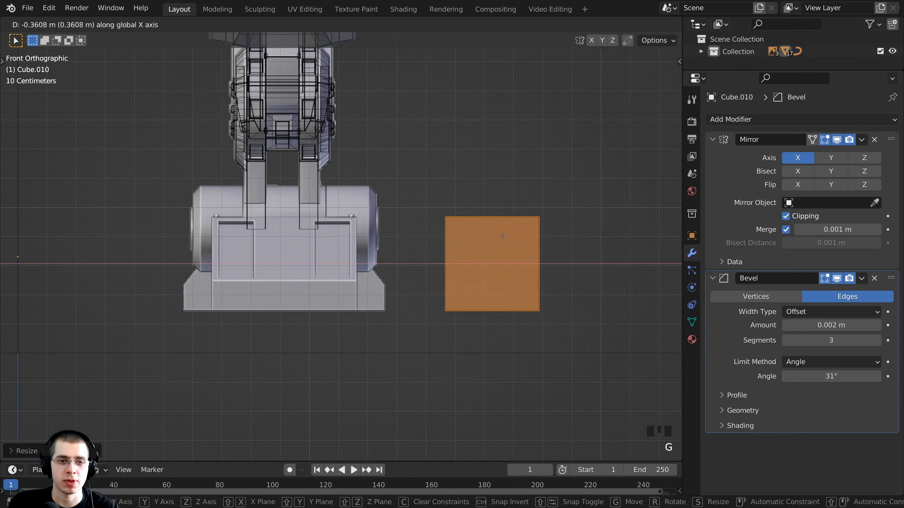
left_click(305, 265)
middle_click_drag(302, 262, 374, 261, "shift")
scroll(455, 260, "up", 1)
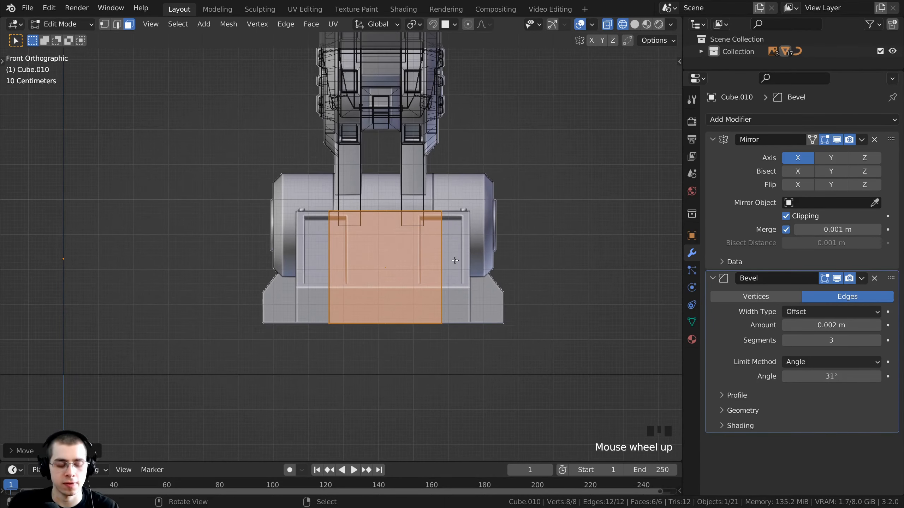
- Widen the cube along X and nudge it sideways until both sides line up with the reference foot's central block
key("s")
key("x")
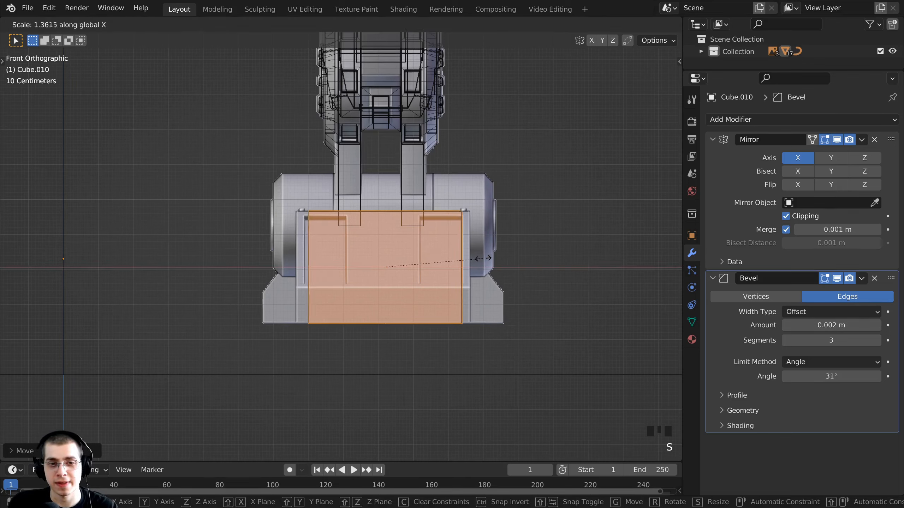
left_click(492, 259)
key("g")
key("x")
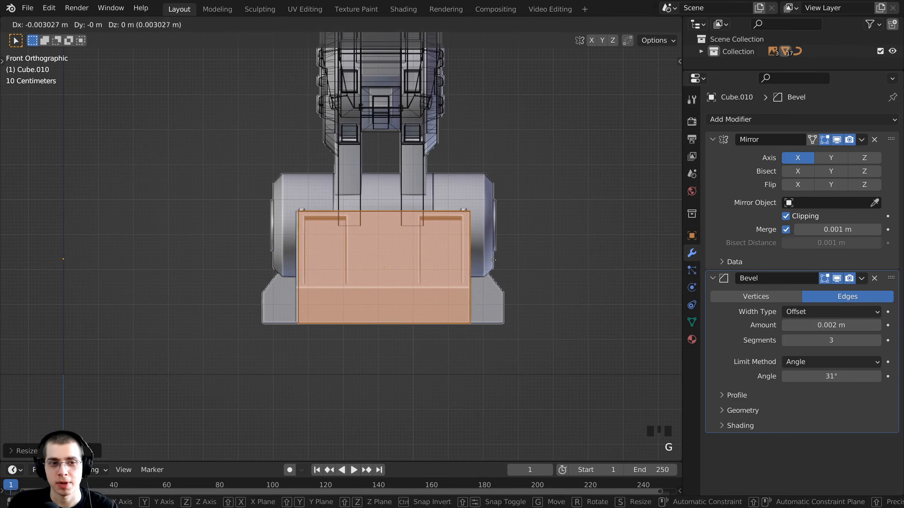
key("s")
key("x")
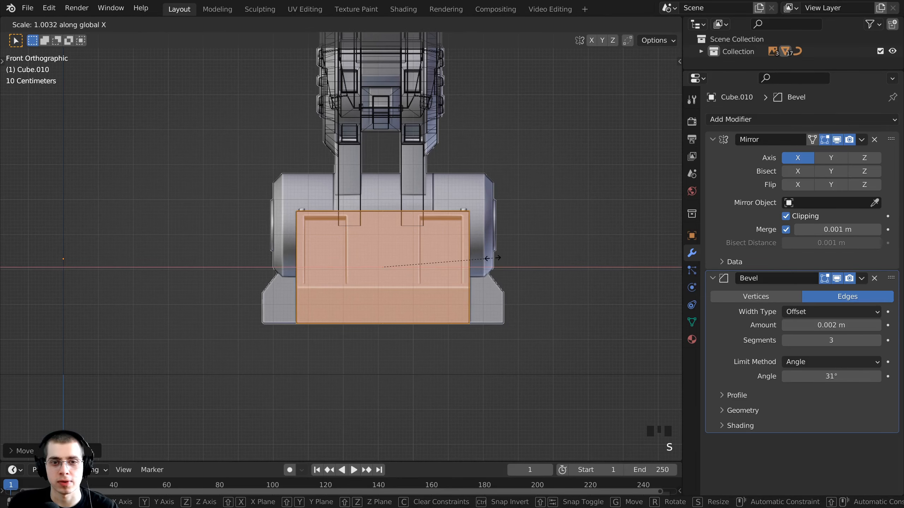
left_click(488, 260)
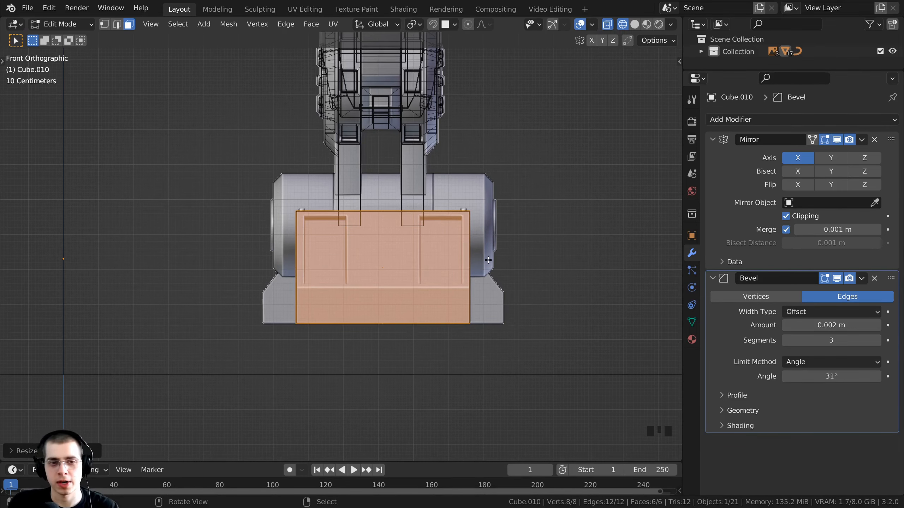
- In right view, box-select the cube's front (-Y) vertices and extrude them to where the reference foot's front slope begins
key("KP_3")
middle_click_drag(379, 251, 408, 201, "shift")
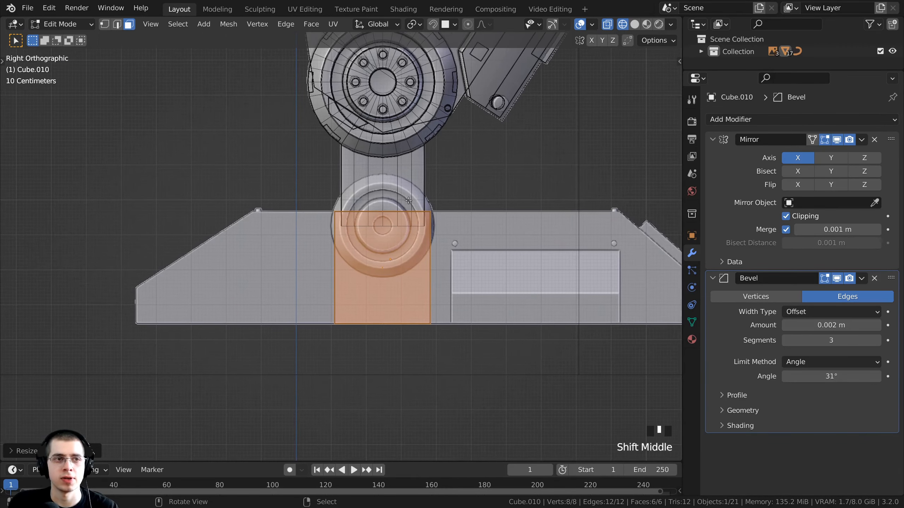
left_click(104, 26)
scroll(306, 159, "up", 2)
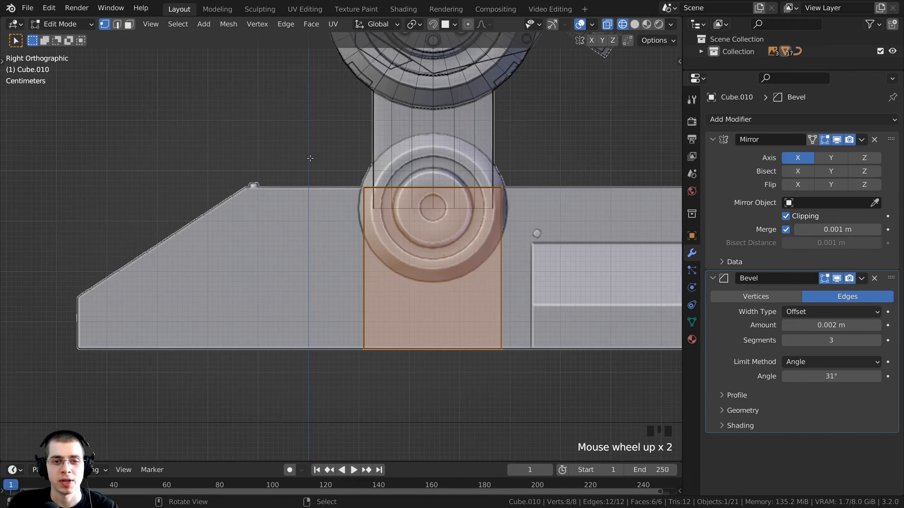
key("a")
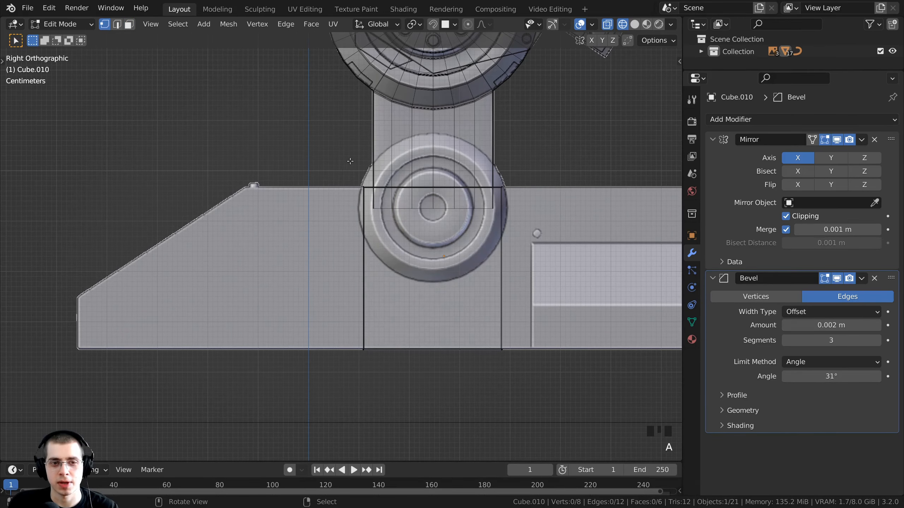
key("b")
left_click_drag(372, 157, 282, 411)
scroll(477, 191, "up", 1)
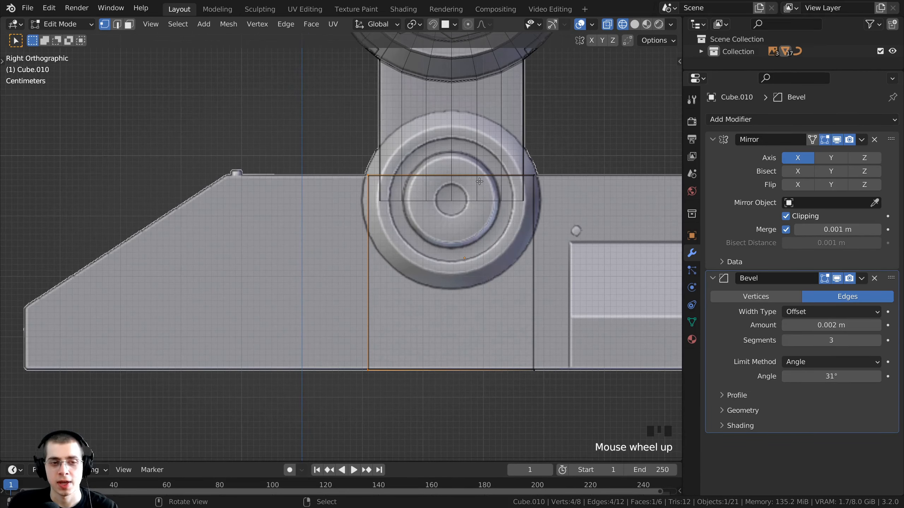
key("e")
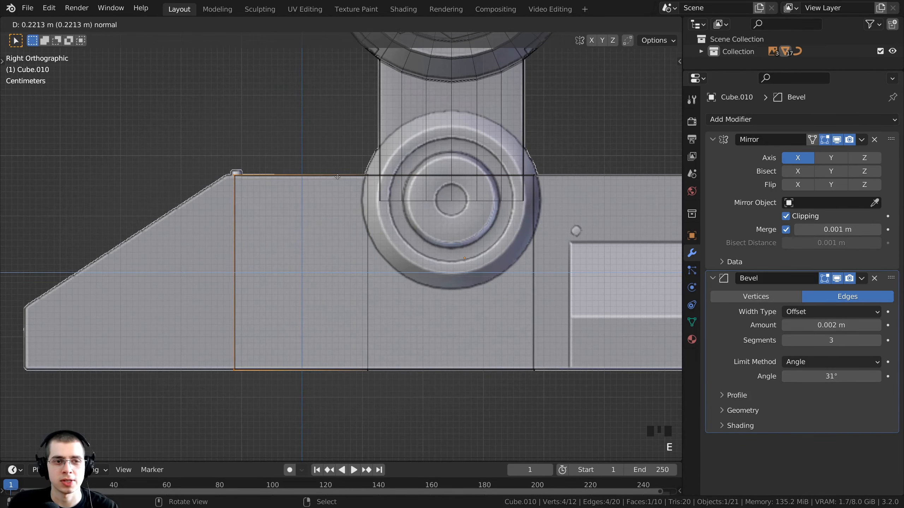
left_click(334, 178)
- Extrude the front face again until it reaches the front tip of the reference foot
middle_click_drag(345, 207, 560, 190, "shift")
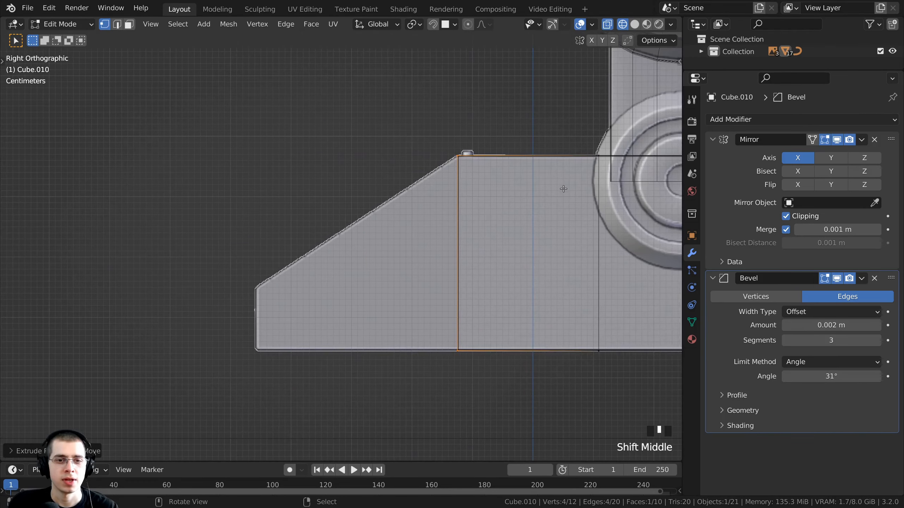
key("e")
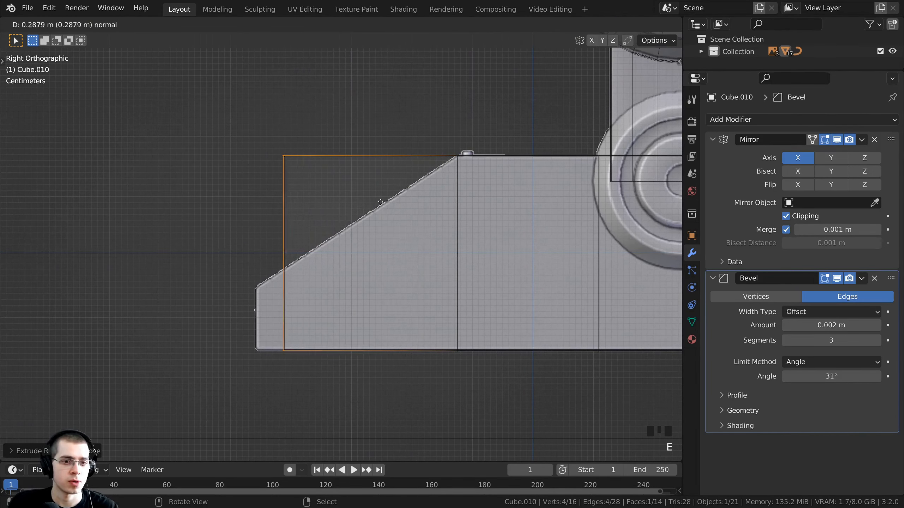
left_click(357, 198)
scroll(257, 164, "up", 1)
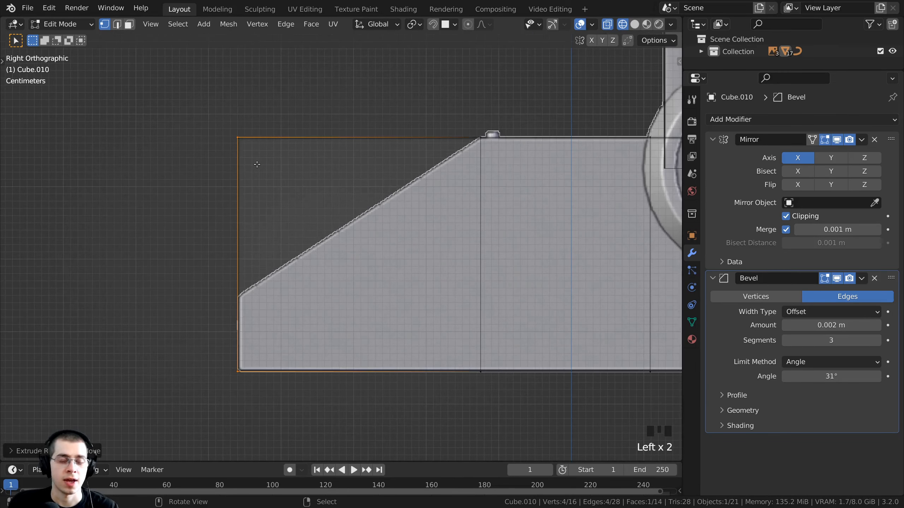
- Select the top vertices at the front tip and lower them along Z to match the reference's front slope
key("alt+a")
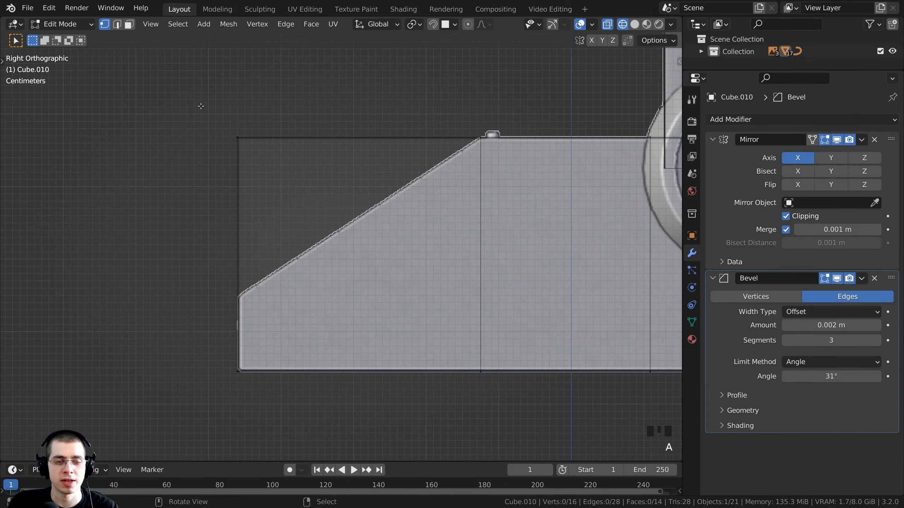
key("b")
left_click_drag(201, 90, 275, 180)
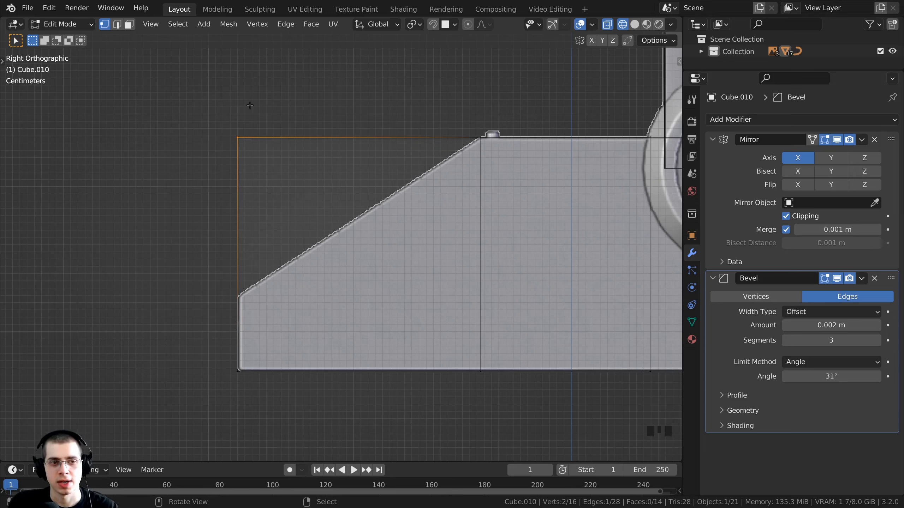
key("g")
key("z")
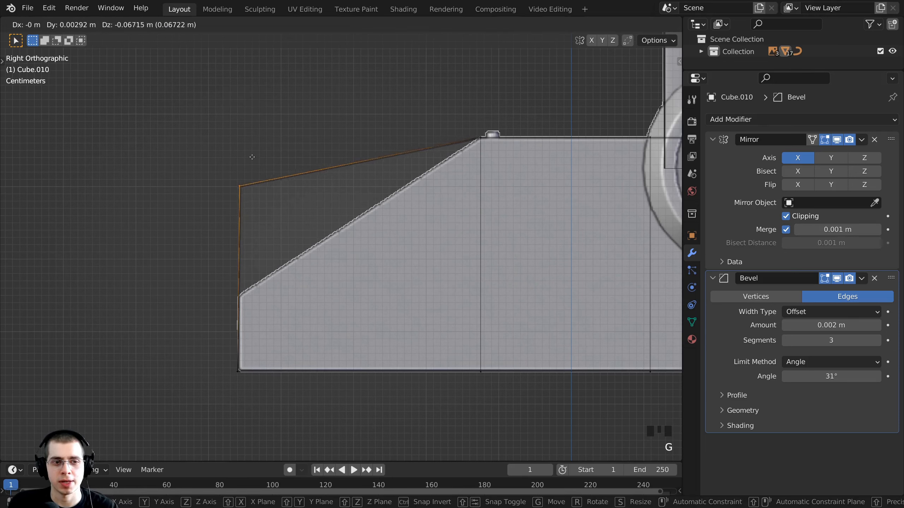
left_click(252, 265)
- Select the rear (+Y) end vertices beside the ankle joint and extrude them to the near edge of the reference's recessed side panel
scroll(433, 298, "down", 5)
middle_click_drag(432, 298, 312, 248, "shift")
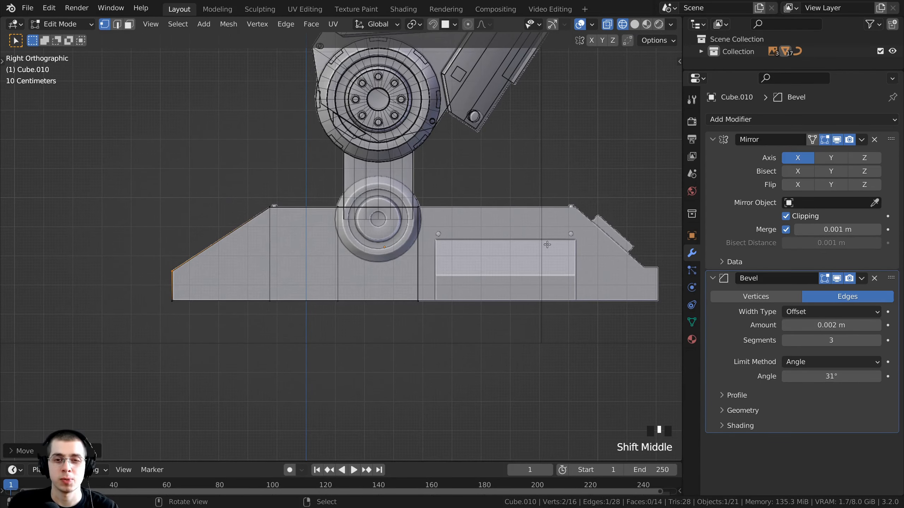
middle_click_drag(547, 245, 451, 242, "shift")
scroll(341, 218, "up", 1)
key("a")
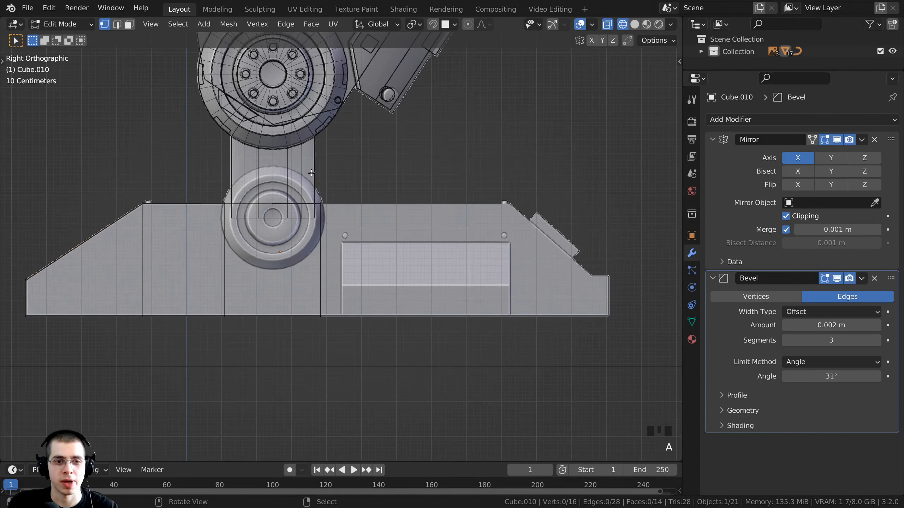
scroll(317, 200, "up", 2)
key("b")
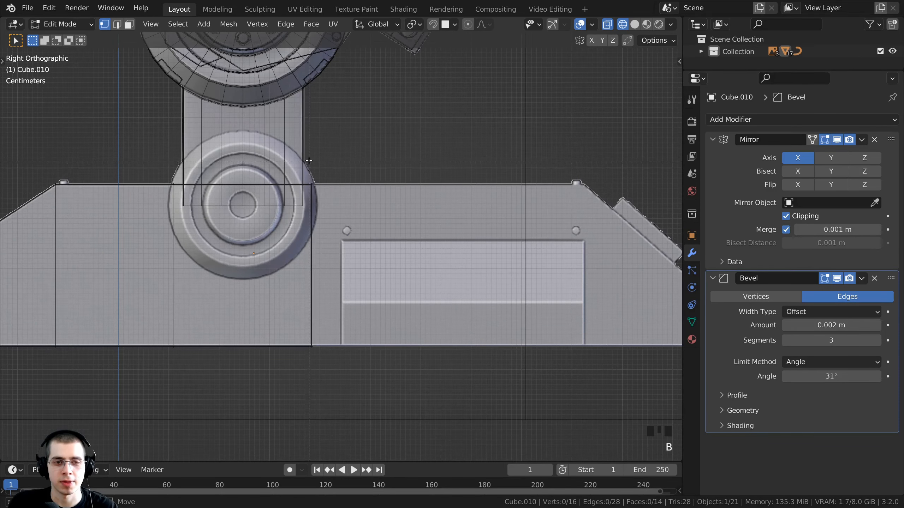
left_click_drag(311, 169, 342, 389)
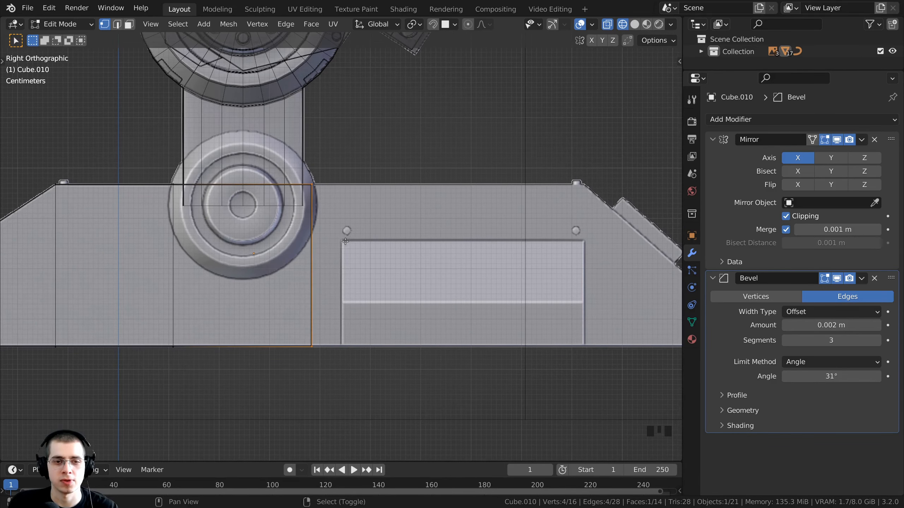
middle_click_drag(339, 223, 291, 224, "shift")
scroll(270, 185, "up", 1)
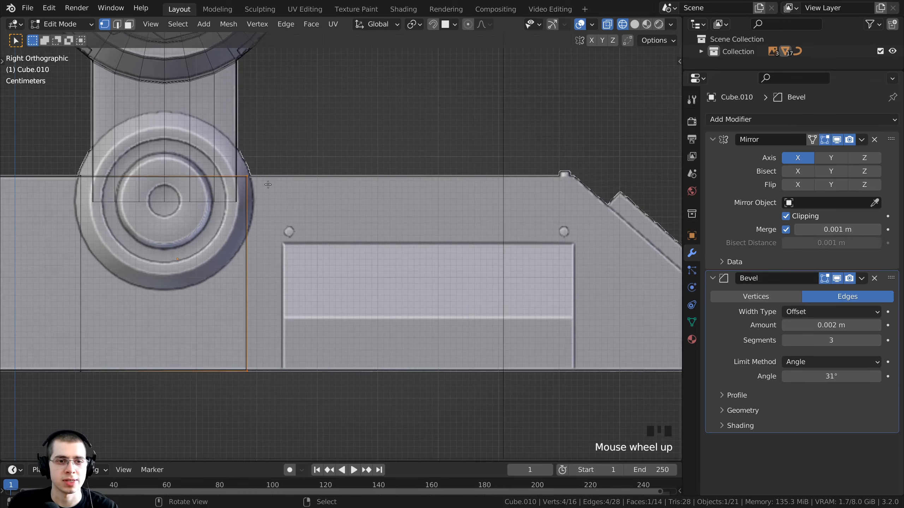
key("e")
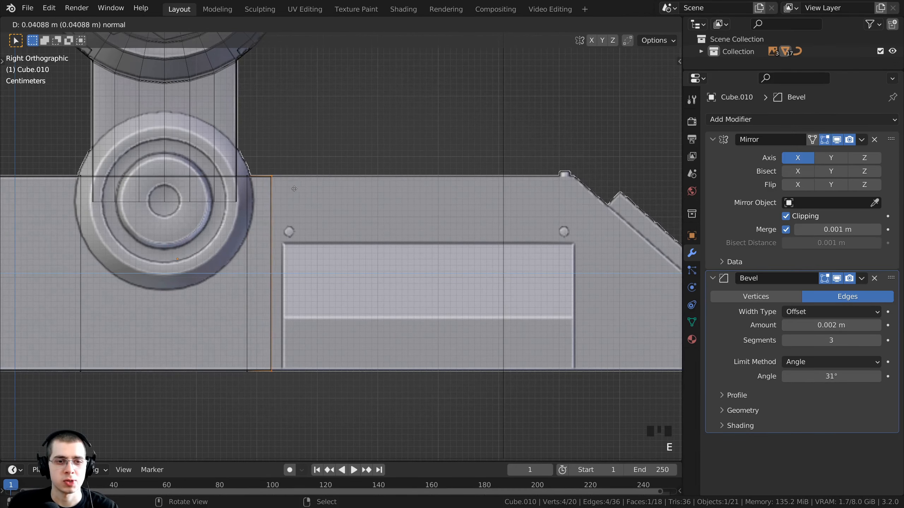
left_click(305, 190)
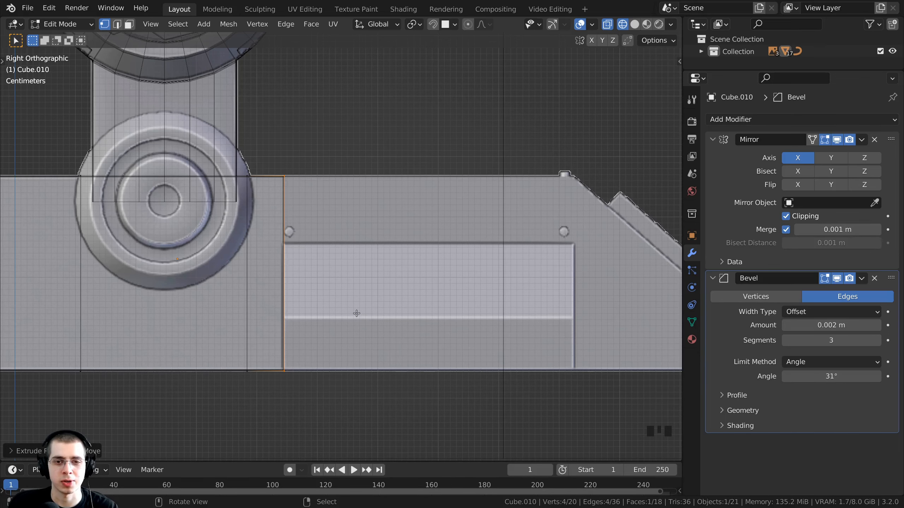
- Extrude the rear face 0.48 m to the recessed panel's far edge, and again to the lower end of the rear slope
middle_click_drag(534, 270, 234, 212, "shift")
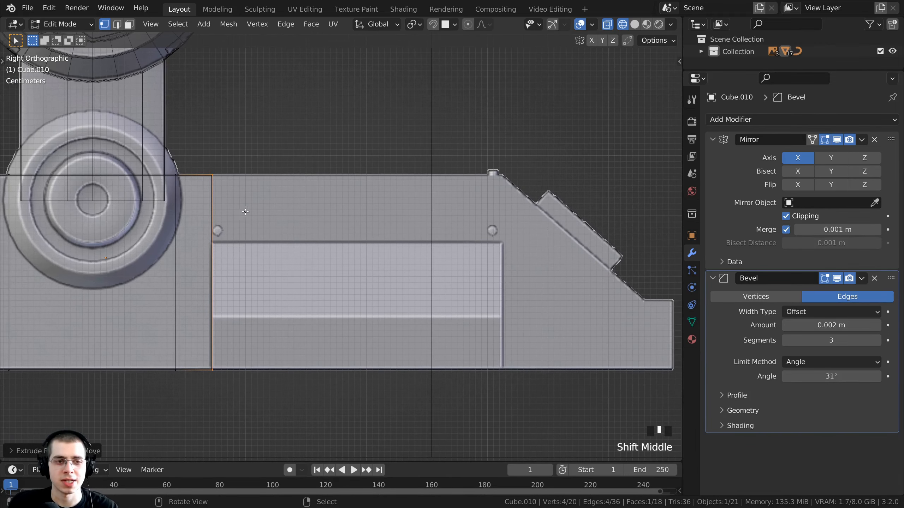
key("e")
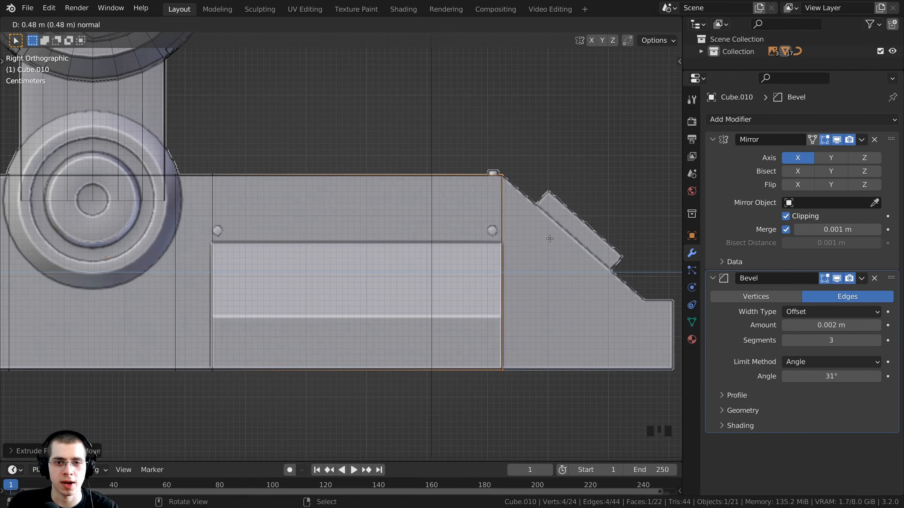
left_click(549, 239)
middle_click_drag(549, 239, 381, 216, "shift")
key("e")
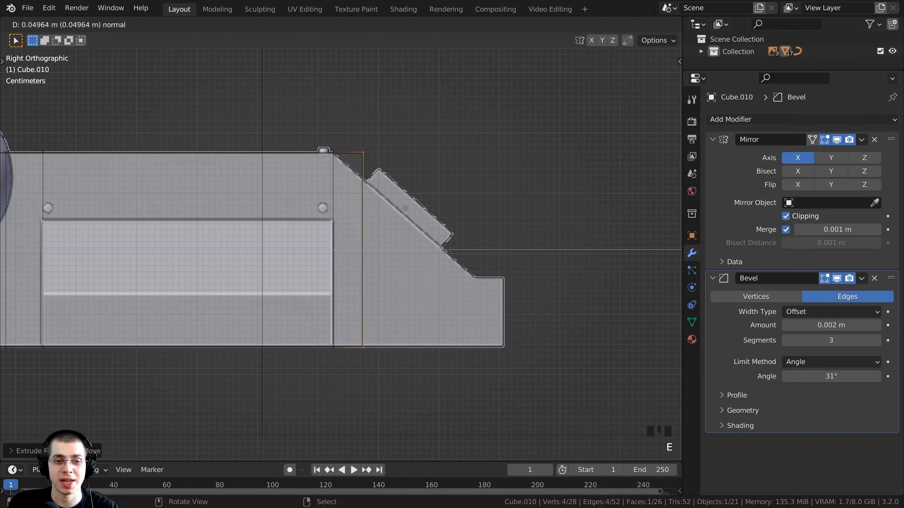
left_click(515, 219)
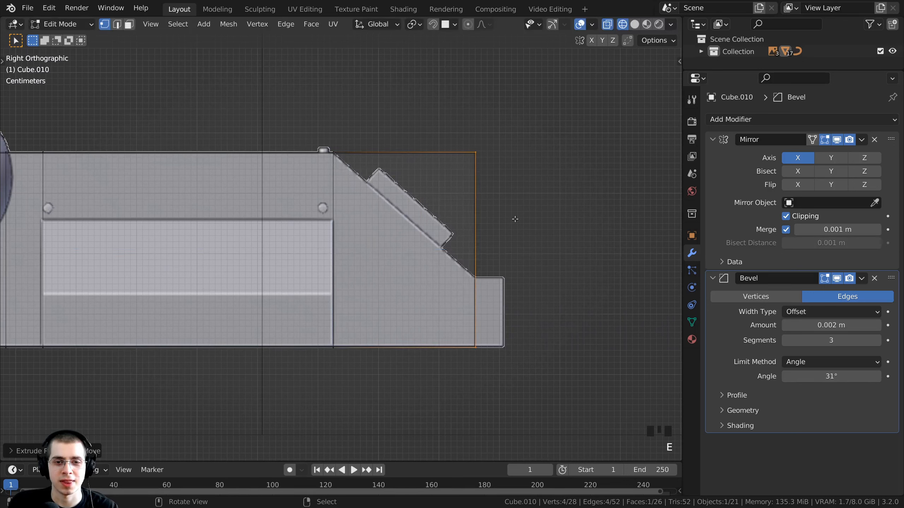
- Select the top vertices of the rear end and lower them along Z to follow the reference's rear slope
key("a")
key("a")
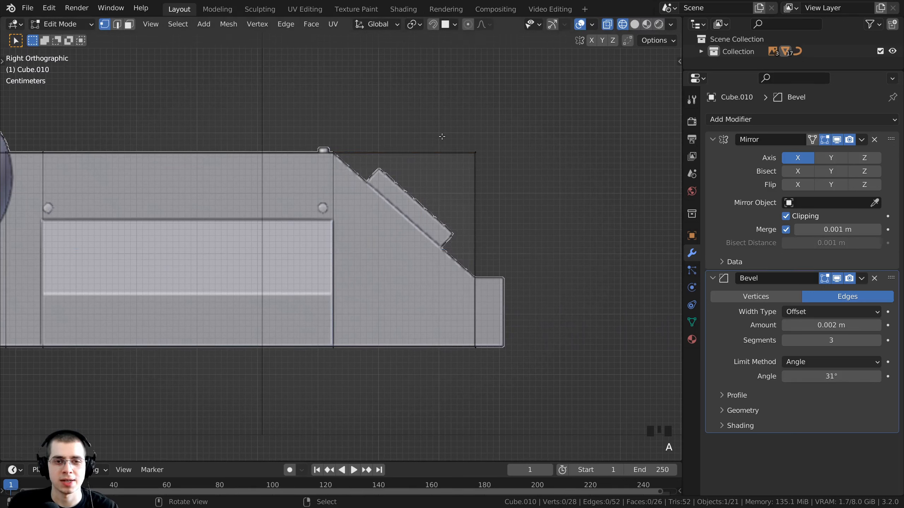
key("b")
left_click_drag(437, 108, 515, 210)
key("g")
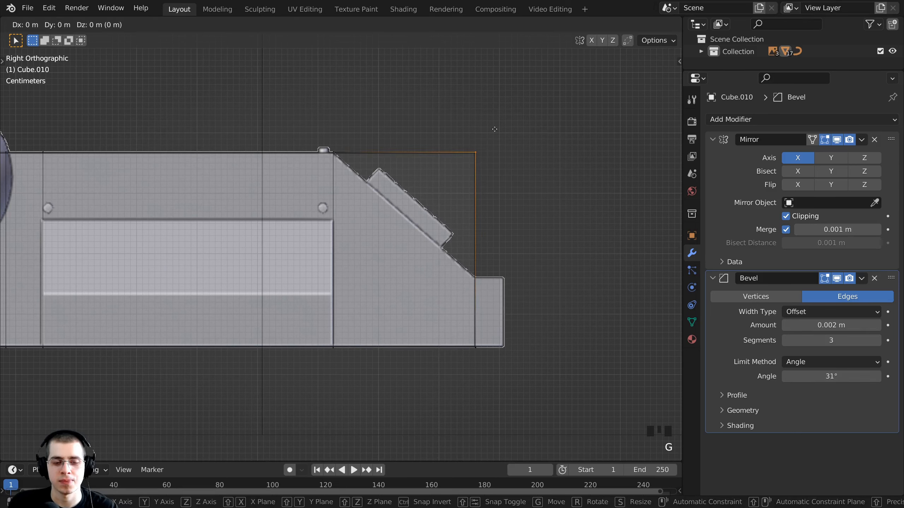
key("z")
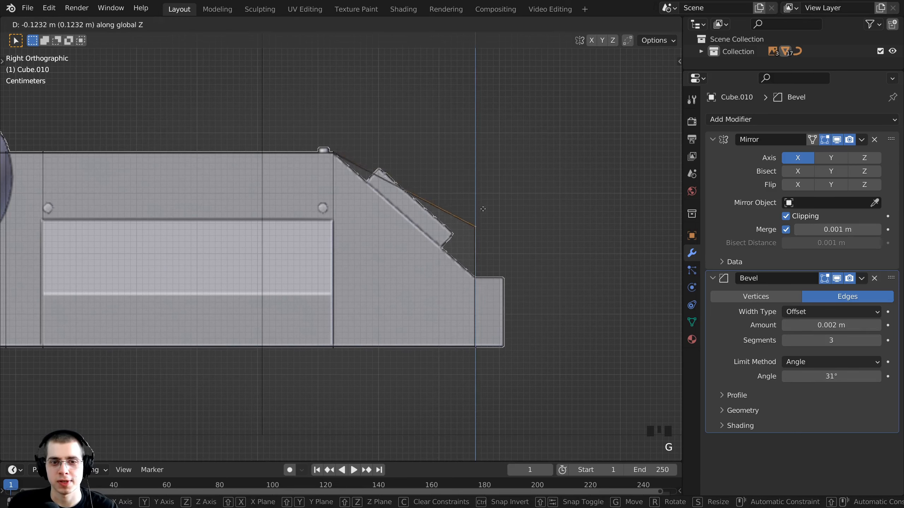
left_click(484, 255)
- Switch the viewport to solid shading and examine the extruded foot block in perspective
scroll(460, 250, "down", 3)
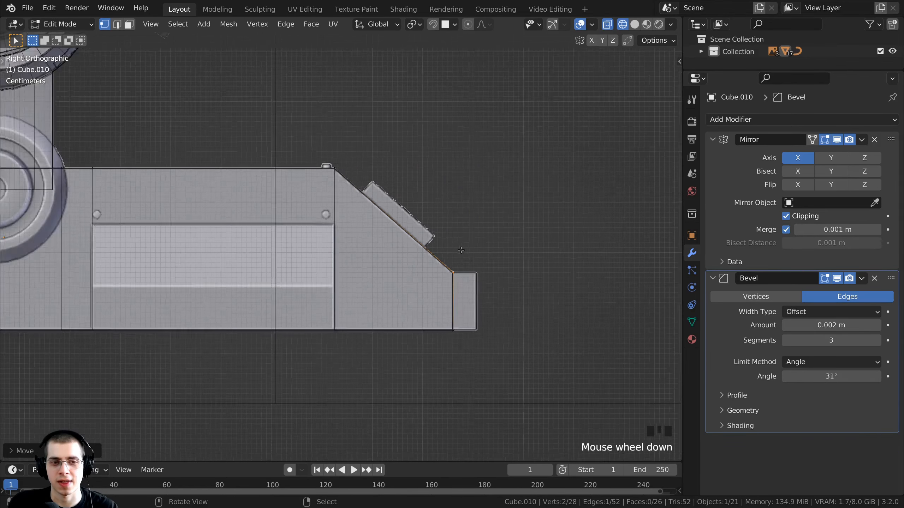
key("z")
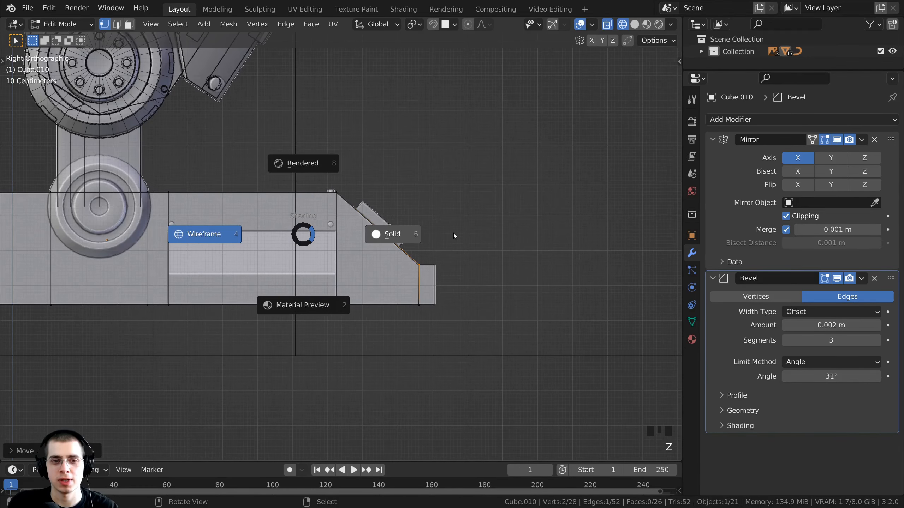
left_click(453, 233)
mouse_move(453, 233)
middle_mouse_down()
mouse_move(208, 268)
mouse_move(554, 245)
middle_mouse_up()
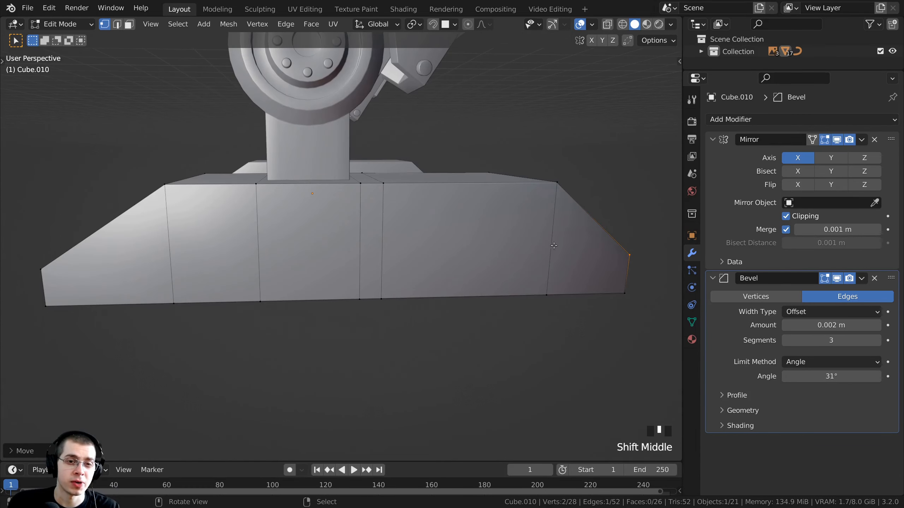
- Add a horizontal loop cut around the foot and slide it up to the top edge of the reference's recessed side panel
middle_click_drag(410, 279, 304, 289)
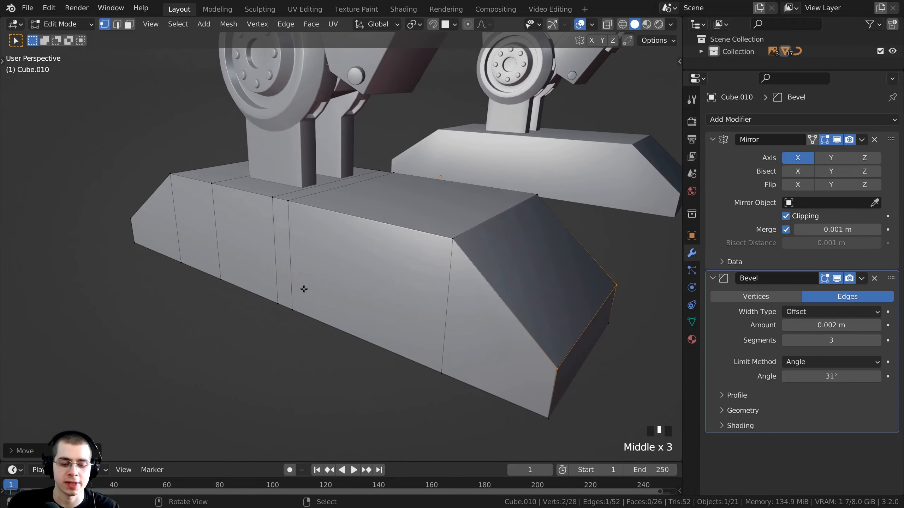
key("KP_3")
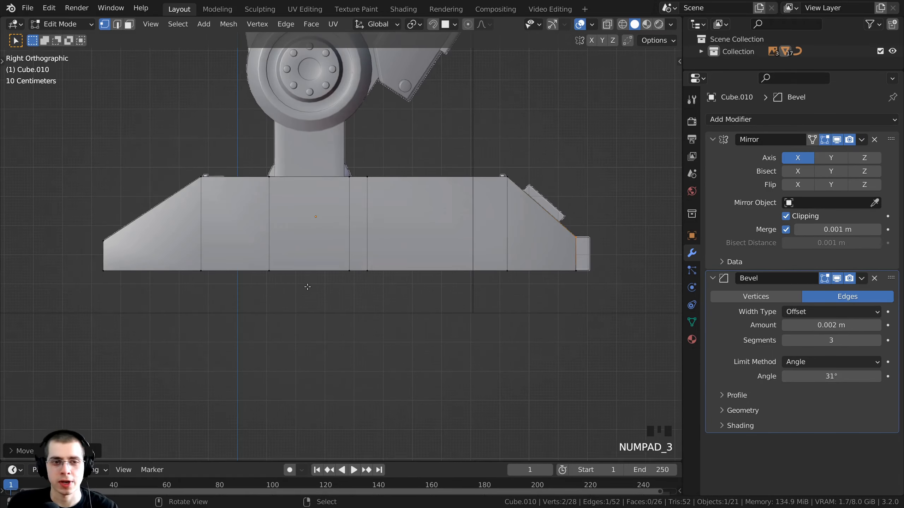
key("z")
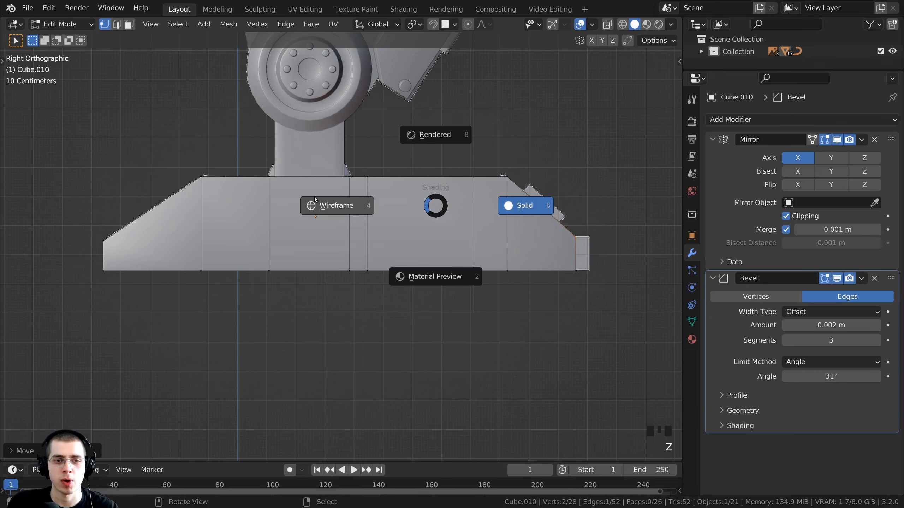
key("alt+z")
middle_click_drag(311, 199, 290, 211, "shift")
key("ctrl+r")
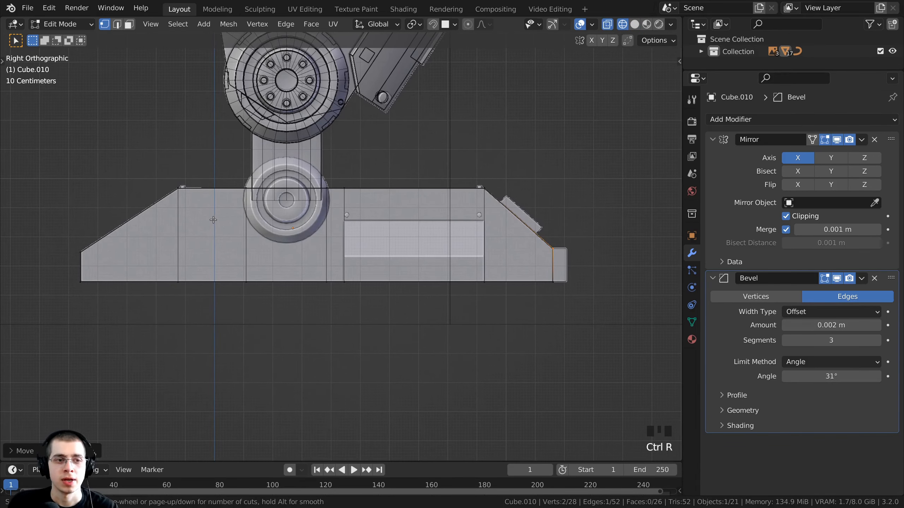
left_click(483, 230)
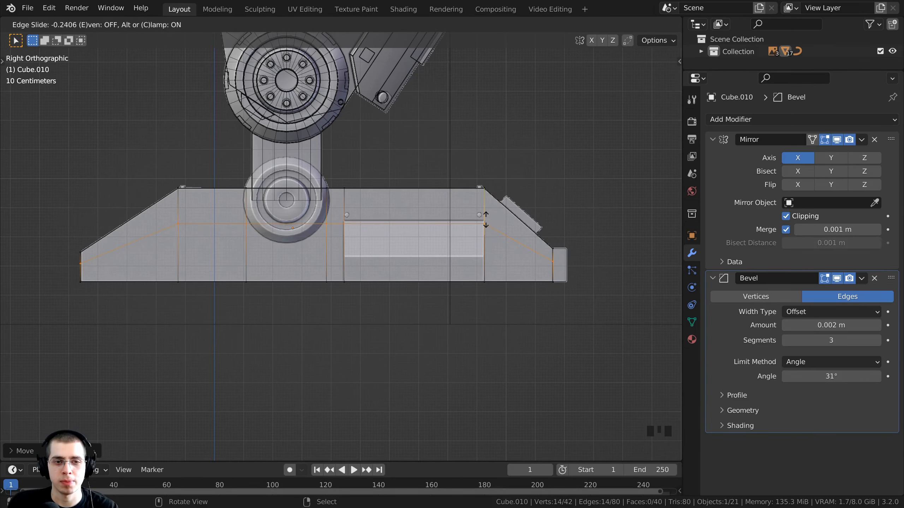
left_click(486, 215)
scroll(615, 182, "up", 4)
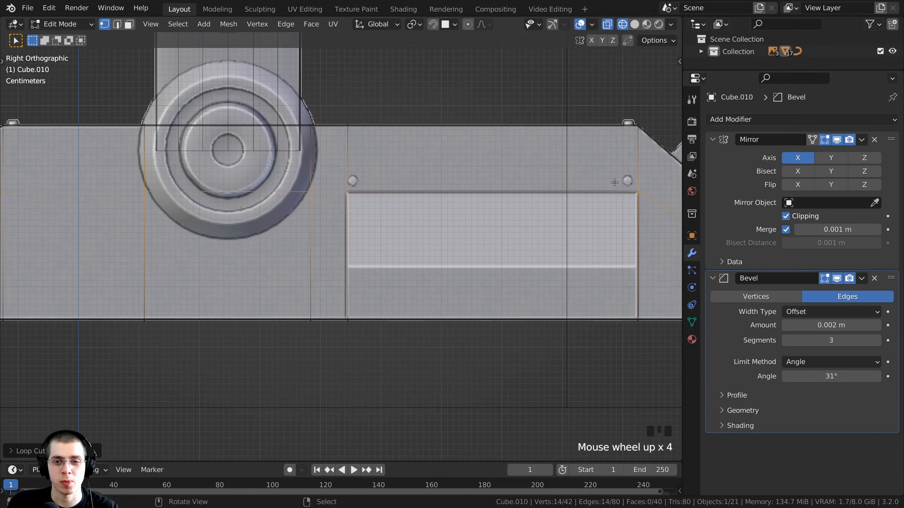
scroll(360, 229, "down", 1)
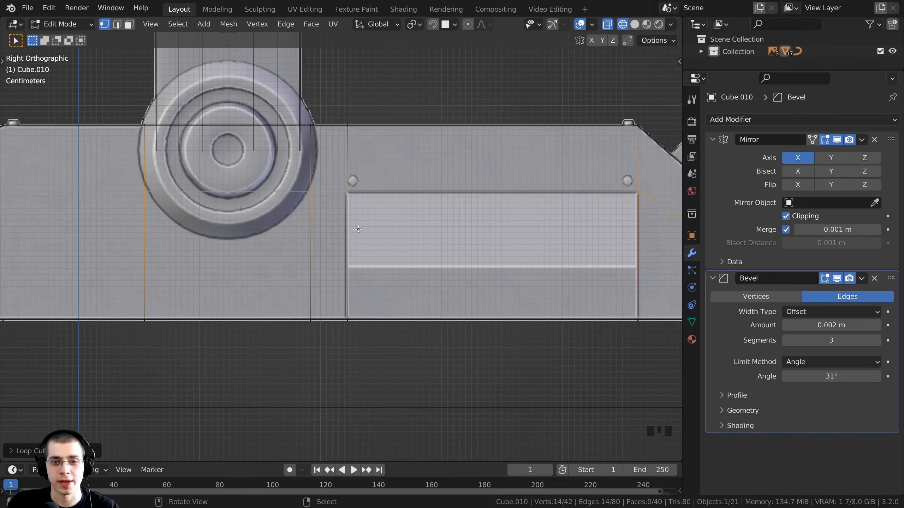
- In solid shading and face select mode, select the lower faces at the recessed panel's position on both sides of the foot
key("z")
left_click(478, 229)
middle_click_drag(482, 236, 275, 136)
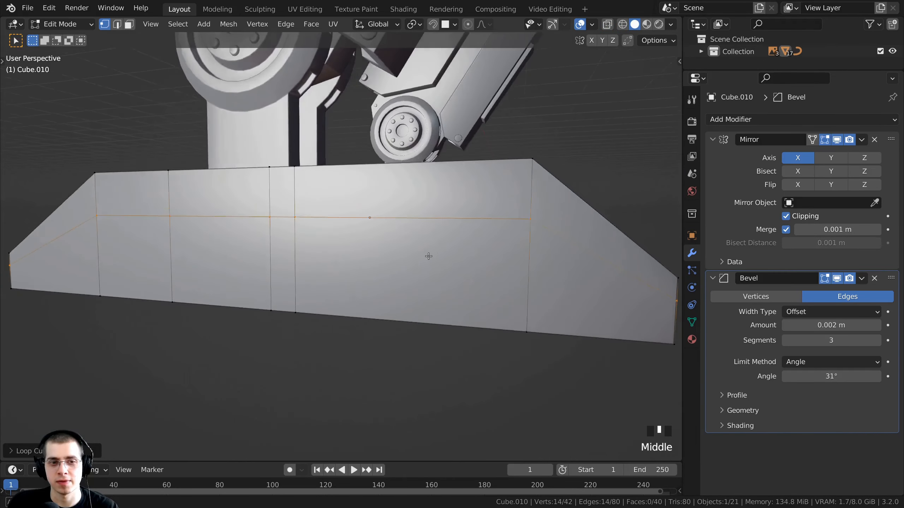
scroll(275, 135, "down", 1)
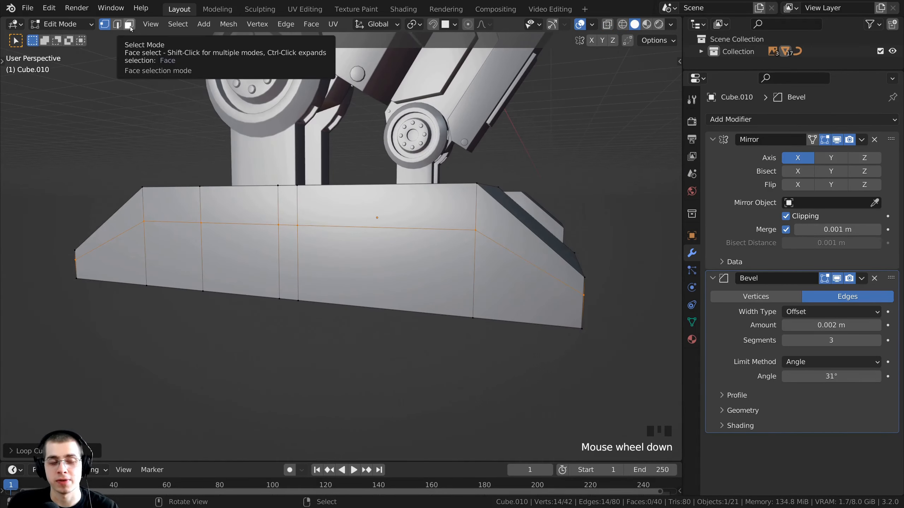
left_click(130, 28)
right_click(433, 252)
middle_click_drag(433, 252, 253, 253)
right_click(306, 254, "shift")
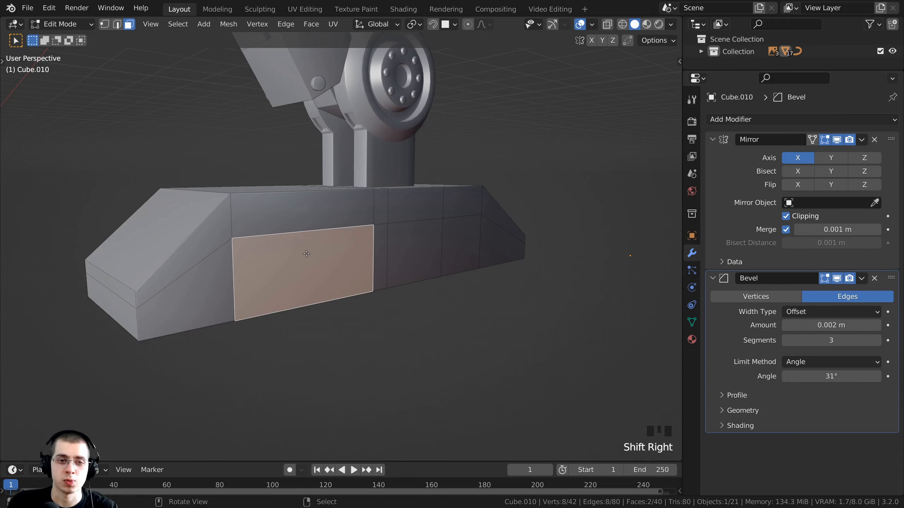
- From the front view, extrude the two side faces and scale them by about 1.39 along X toward the reference's outer width
key("KP_1")
middle_click_drag(406, 267, 413, 260, "shift")
scroll(492, 256, "up", 2)
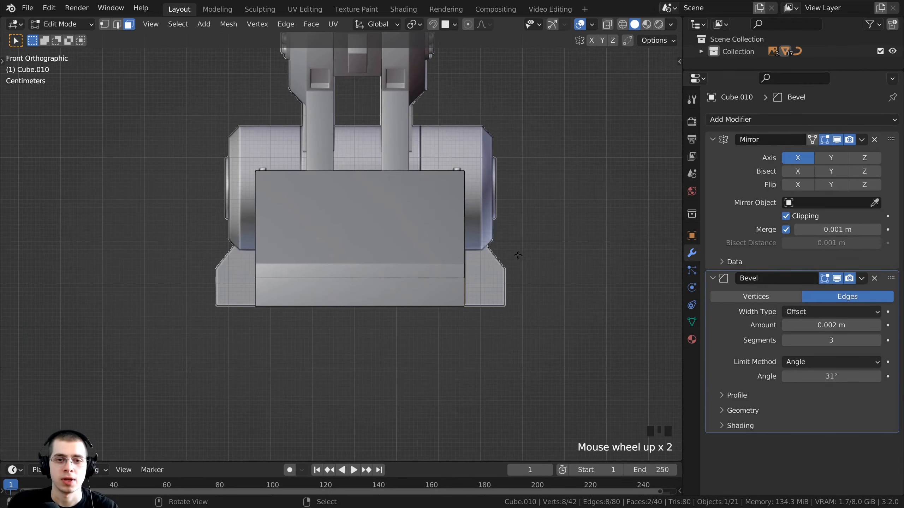
key("e")
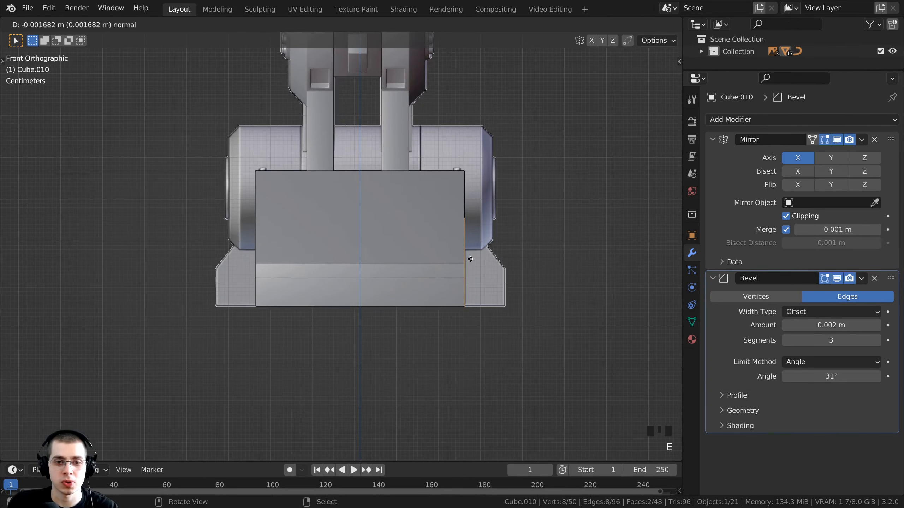
key("x")
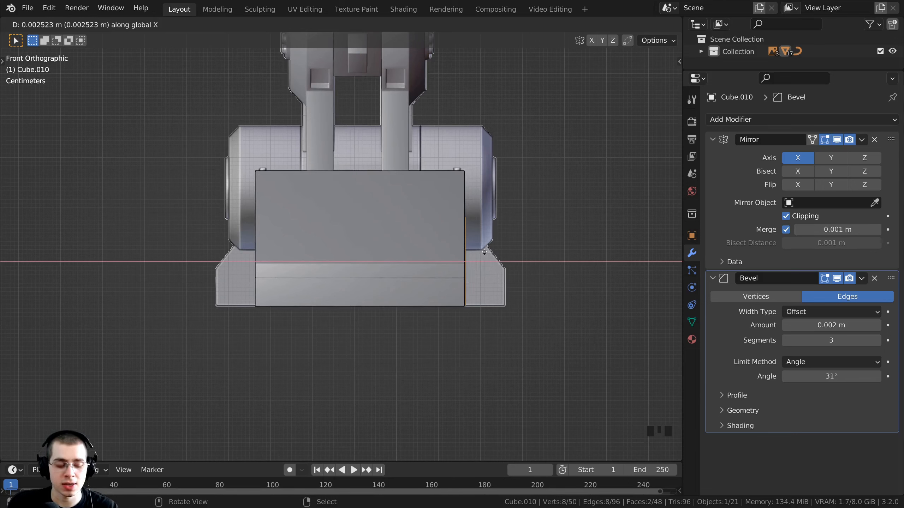
key("s")
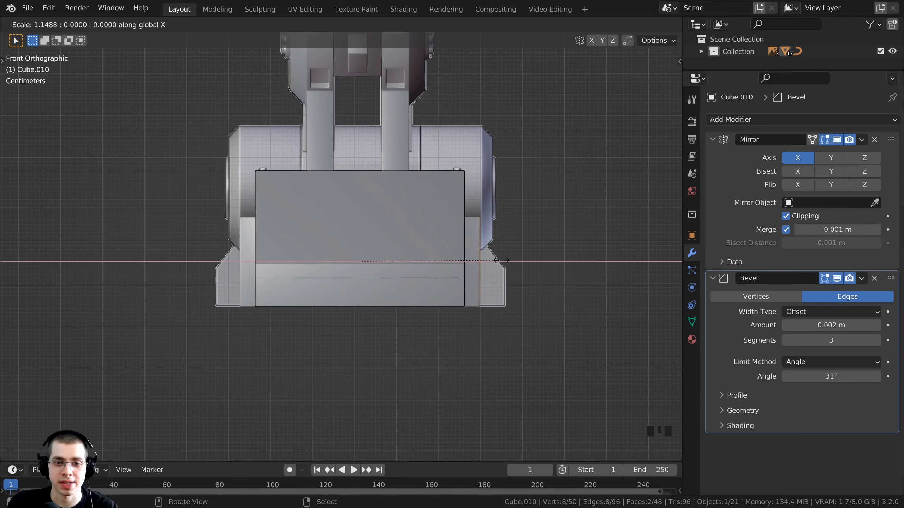
middle_click(496, 259)
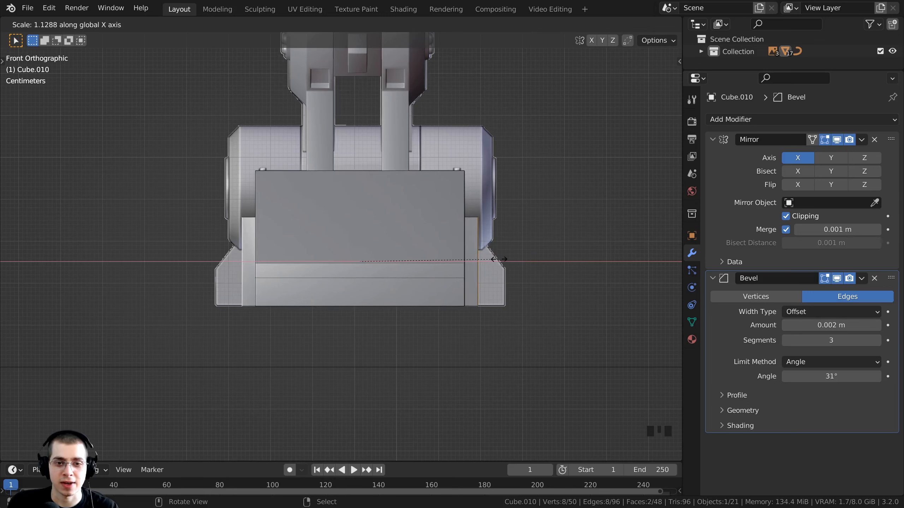
key("x")
key("x")
key("x")
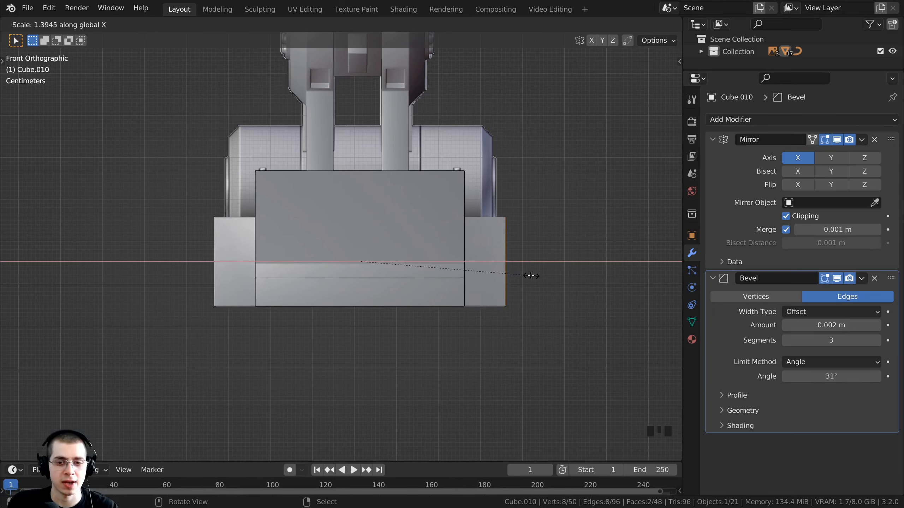
left_click(531, 277)
- In wireframe, fine-tune the extruded side faces' scale along X to line up with the reference's outer edges
key("z")
left_click(420, 275)
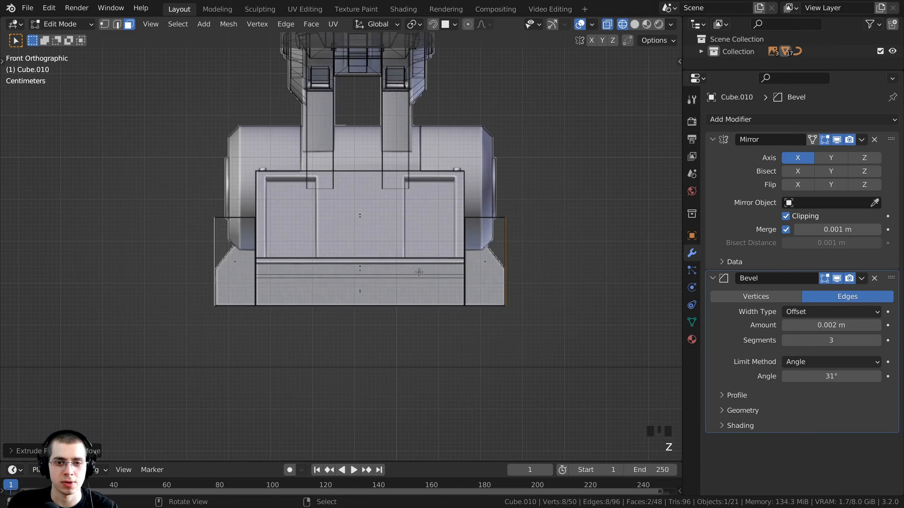
scroll(462, 274, "up", 2)
key("s")
key("x")
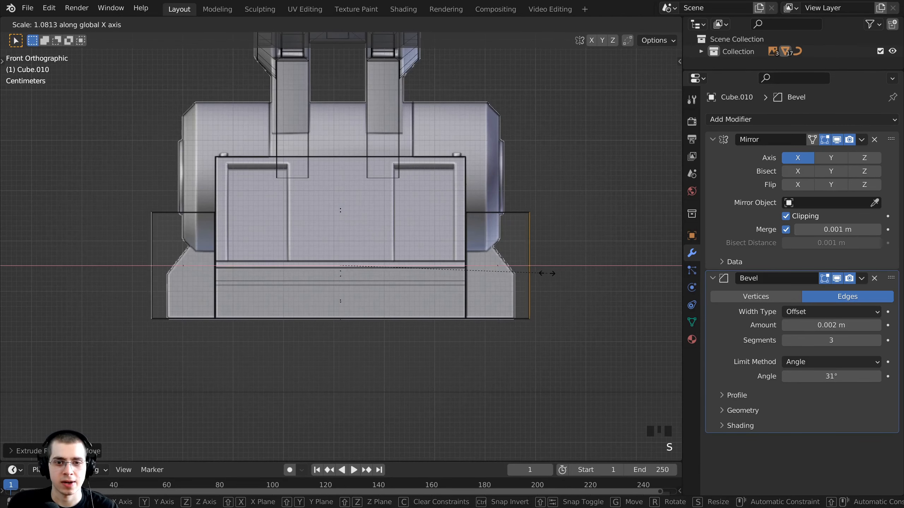
left_click(531, 271)
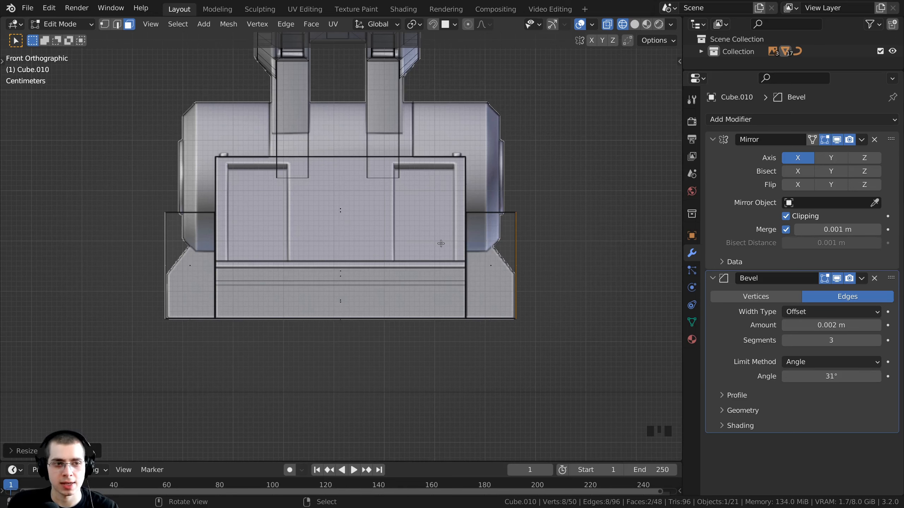
- Select the upper outer vertices of both side blocks and lower them along Z to match the reference's sloped sides
key("alt+a")
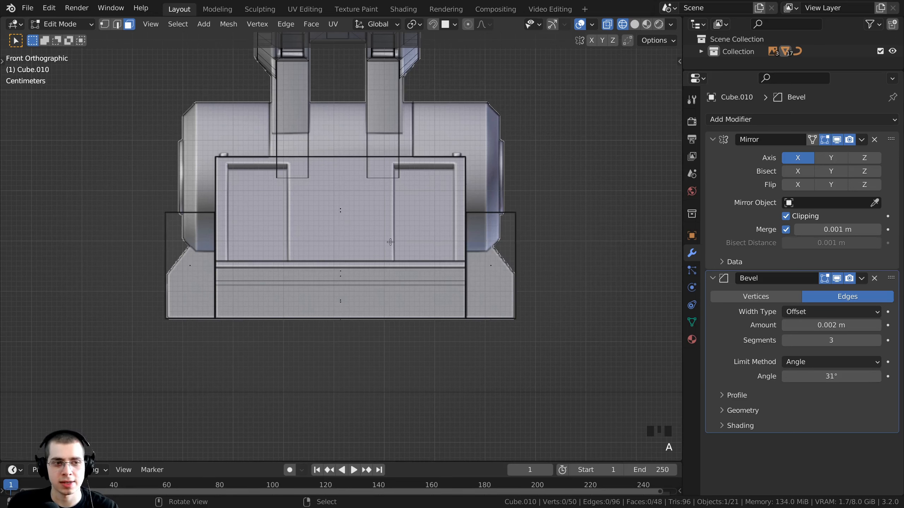
left_click(104, 24)
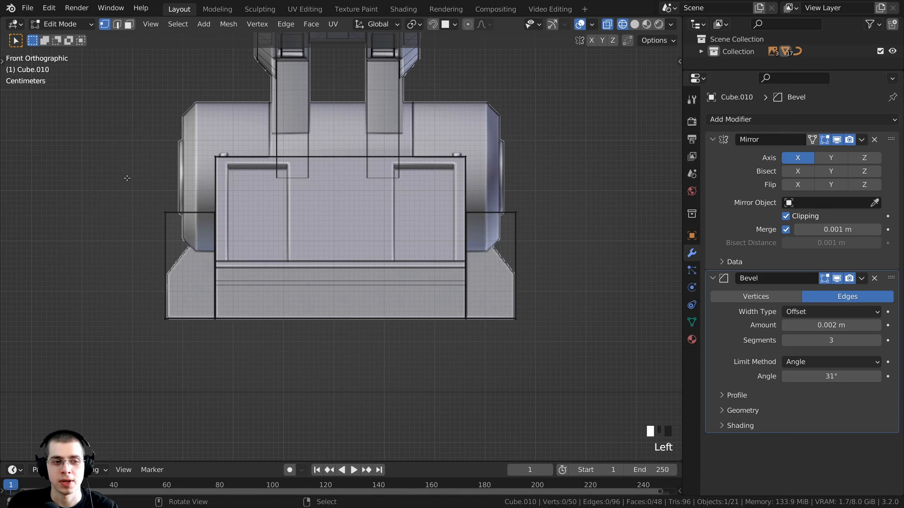
key("b")
left_click_drag(141, 187, 178, 238)
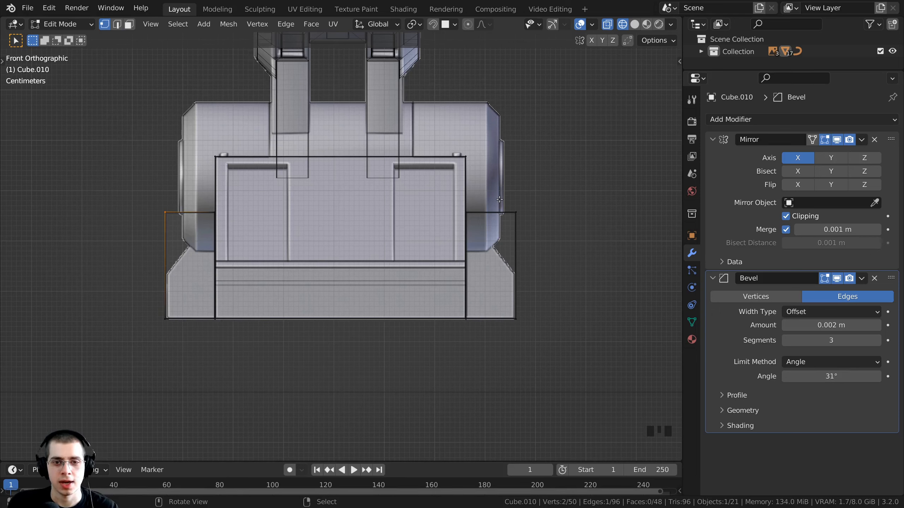
key("b")
left_click_drag(499, 198, 558, 250)
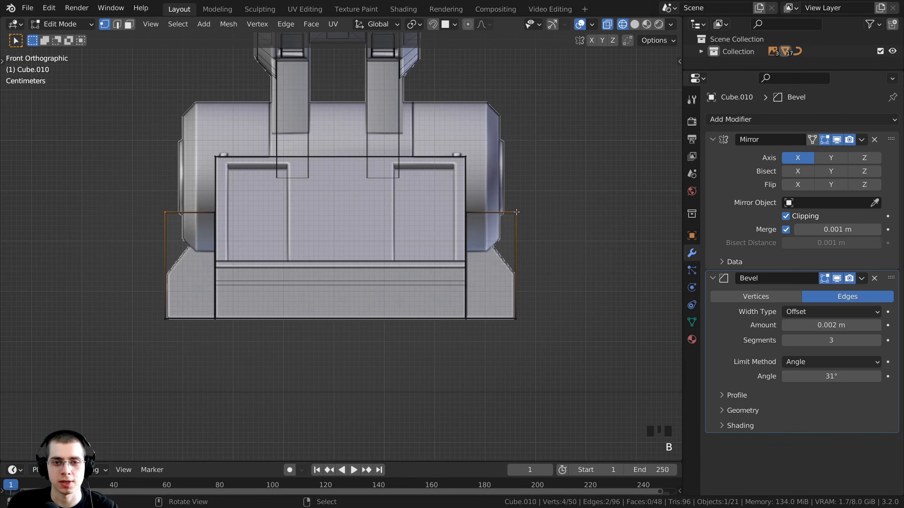
scroll(488, 161, "up", 1)
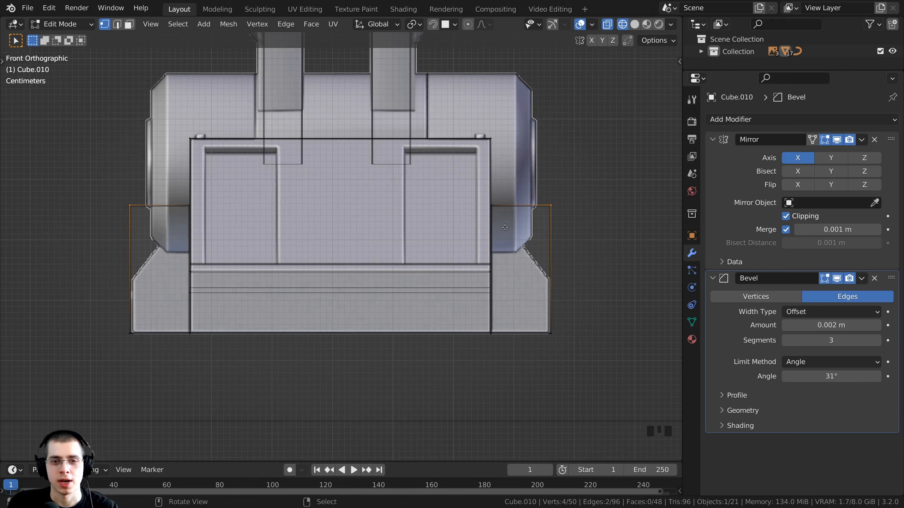
key("g")
key("z")
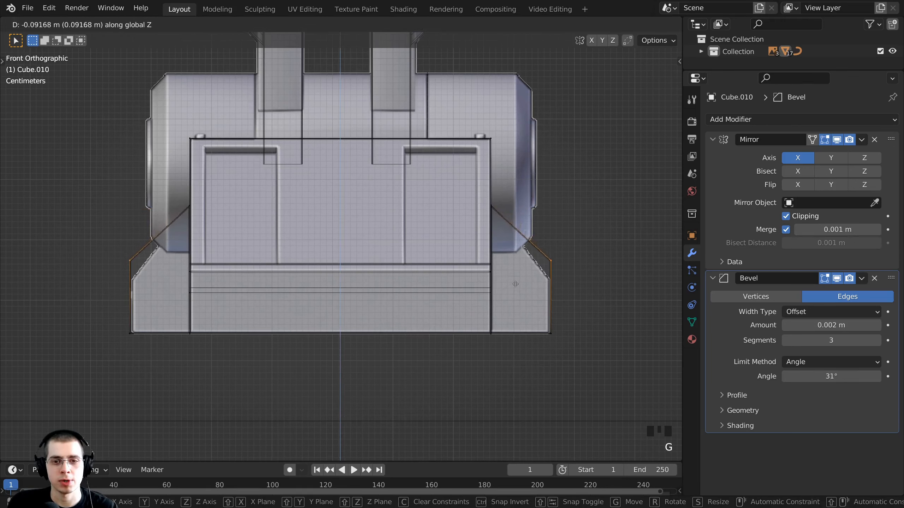
left_click(520, 302)
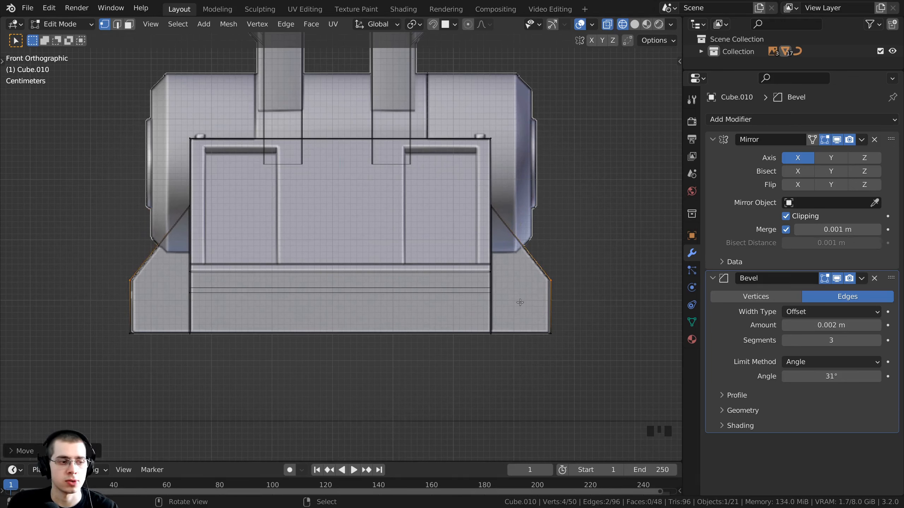
- Switch to solid shading and add two evenly spaced loop cuts running lengthwise over the foot
key("z")
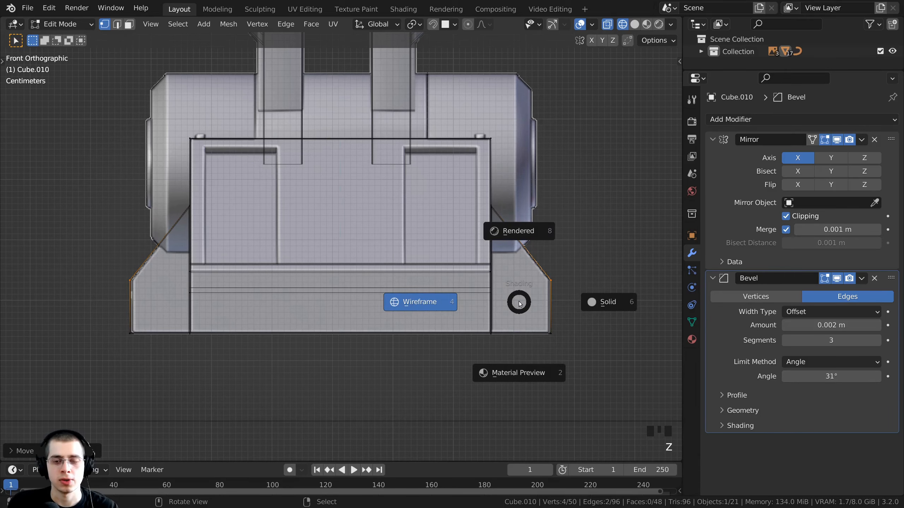
left_click(594, 302)
scroll(577, 299, "down", 2)
middle_click_drag(577, 299, 520, 307)
scroll(521, 307, "down", 5)
mouse_move(436, 301)
middle_mouse_down()
mouse_move(334, 323)
mouse_move(388, 322)
mouse_move(398, 365)
mouse_move(217, 362)
middle_mouse_up()
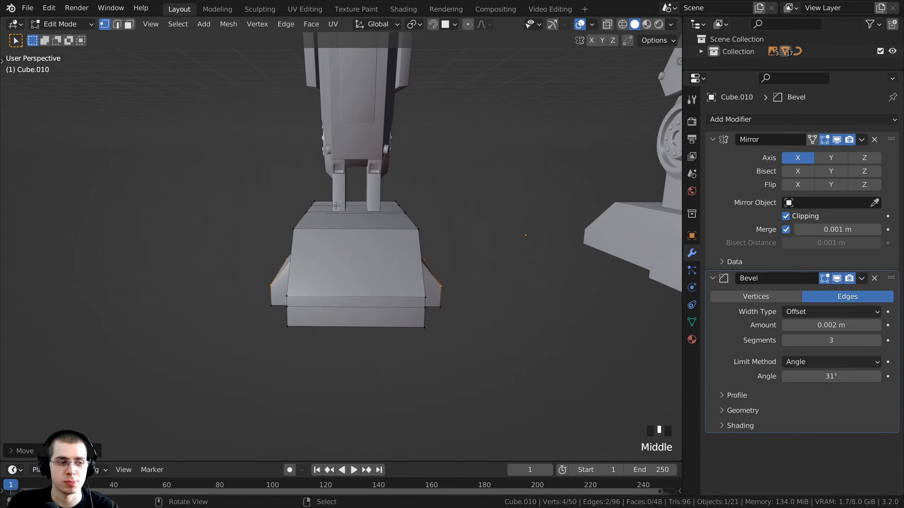
scroll(336, 206, "up", 1)
mouse_move(345, 322)
middle_mouse_down()
mouse_move(348, 291)
mouse_move(350, 310)
middle_mouse_up()
middle_click_drag(363, 244, 360, 257)
scroll(359, 253, "up", 1)
key("ctrl+r")
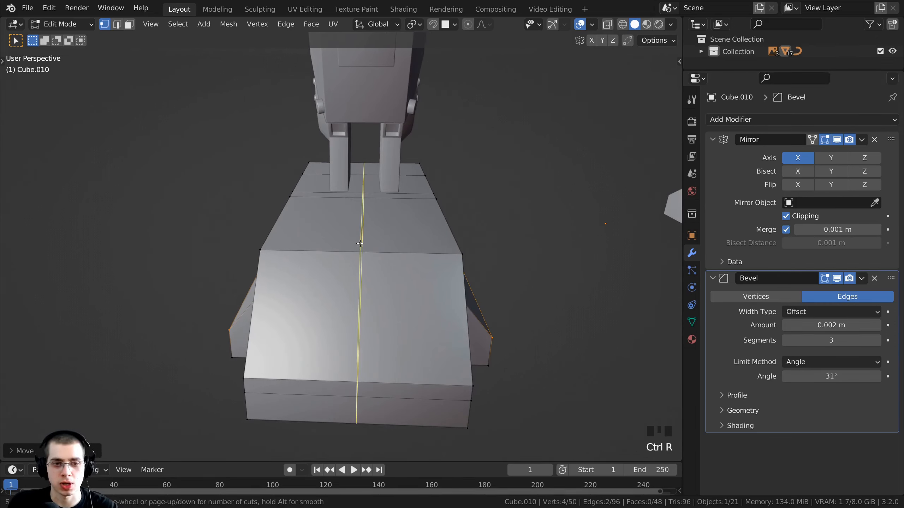
scroll(359, 243, "up", 1)
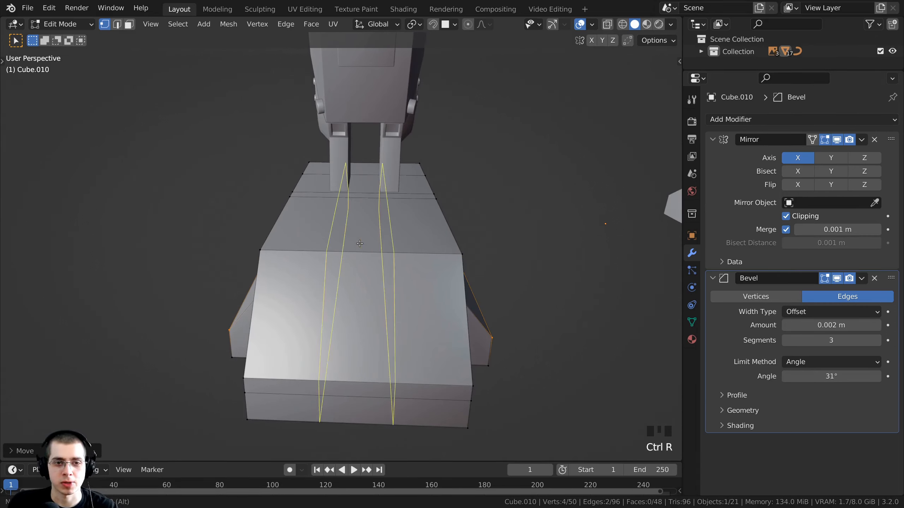
left_click(373, 256)
right_click(423, 210)
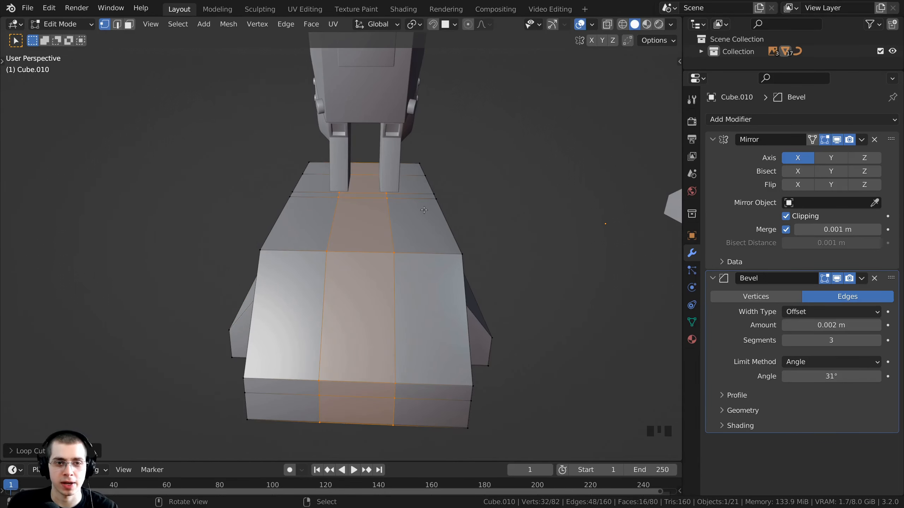
- Select the outer faces on both sides of the foot's rear end and extrude them about 0.04 m, checking against the reference from the side
middle_click_drag(380, 320, 383, 228, "shift")
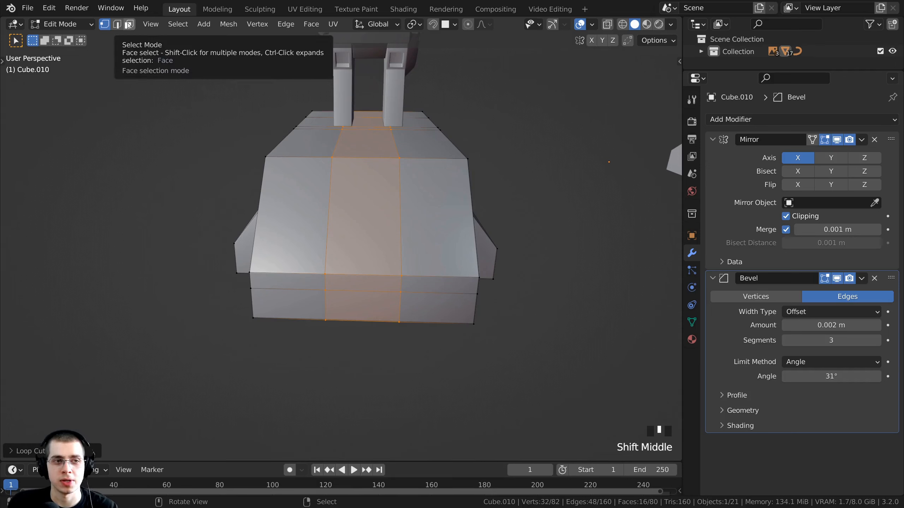
left_click(129, 24)
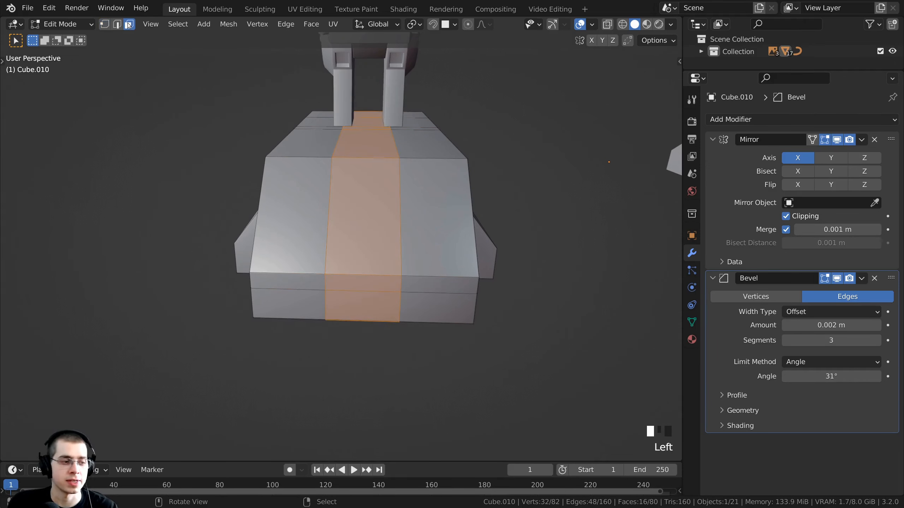
right_click(295, 284)
right_click(294, 306, "shift")
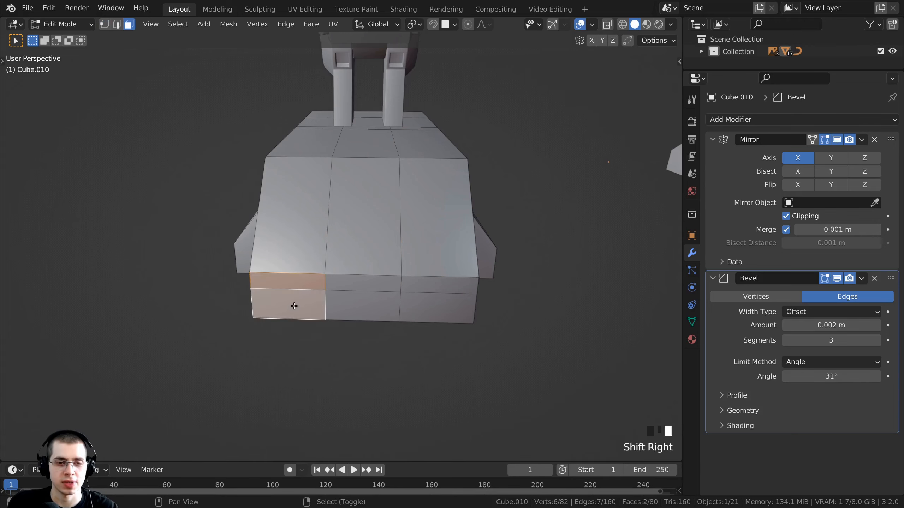
right_click(411, 283, "shift")
right_click(415, 293, "shift")
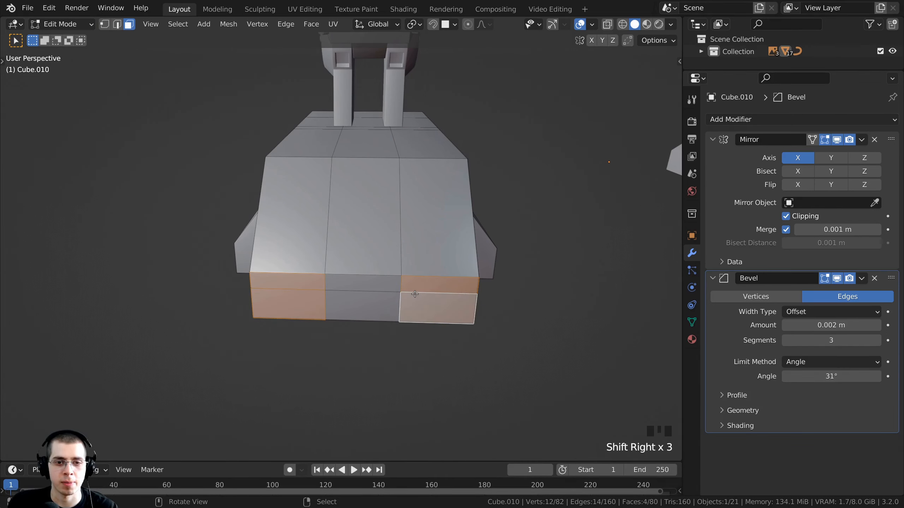
key("KP_3")
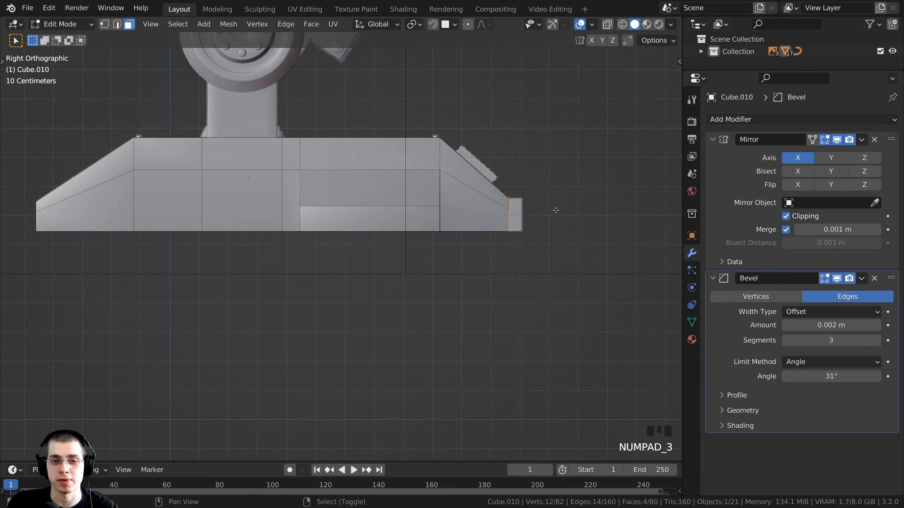
middle_click_drag(554, 210, 417, 254, "shift")
scroll(420, 234, "up", 4)
scroll(472, 284, "up", 1)
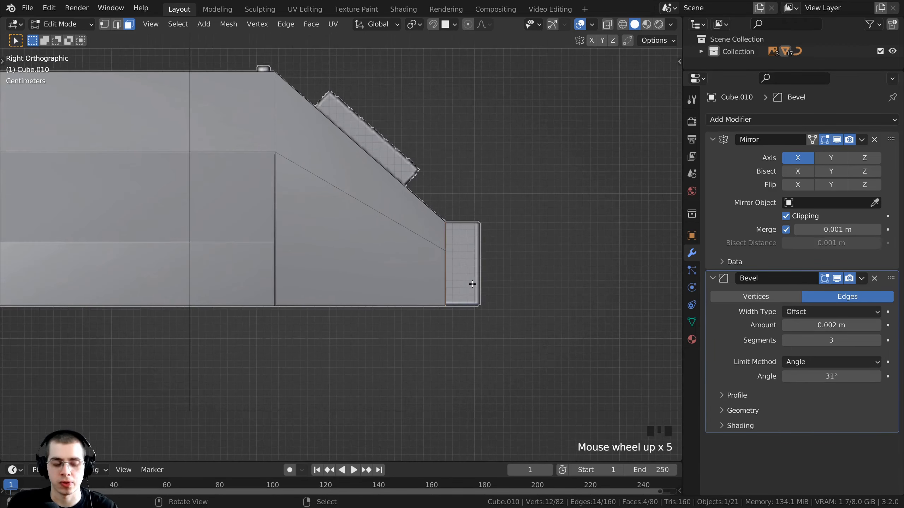
key("e")
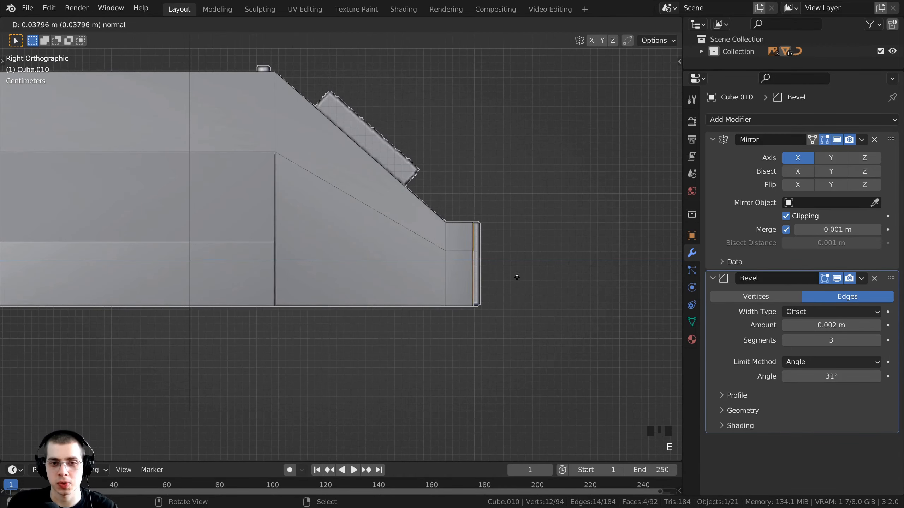
scroll(525, 279, "down", 5)
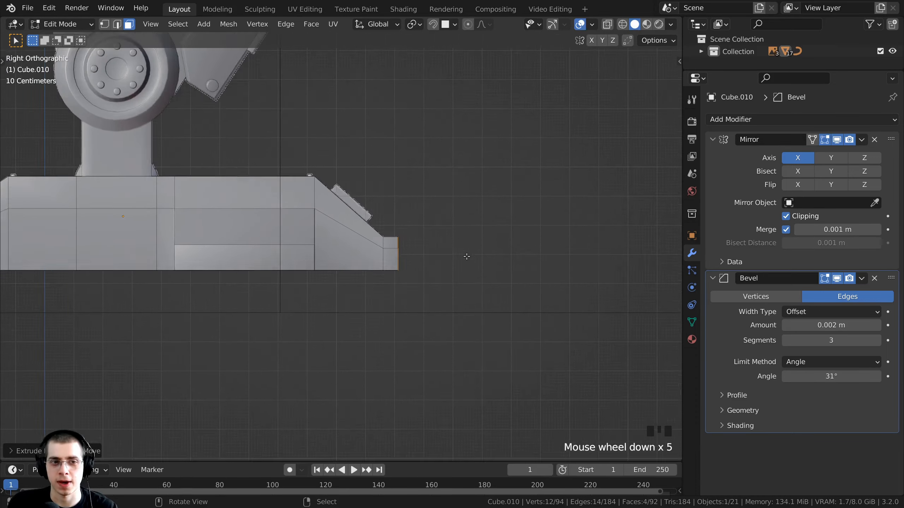
- Select the three top faces behind the ankle and inset them together by about 0.044 m
middle_click_drag(468, 256, 339, 330)
scroll(340, 331, "up", 3)
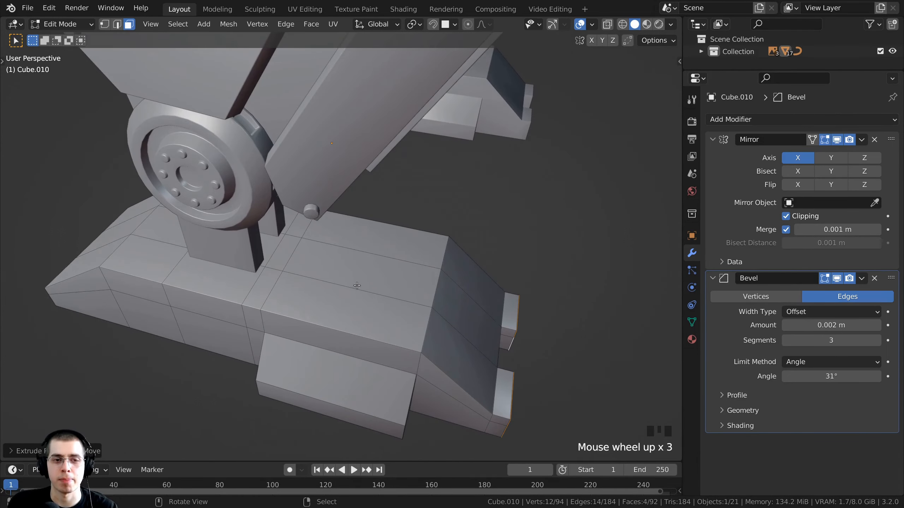
middle_click_drag(339, 330, 360, 313)
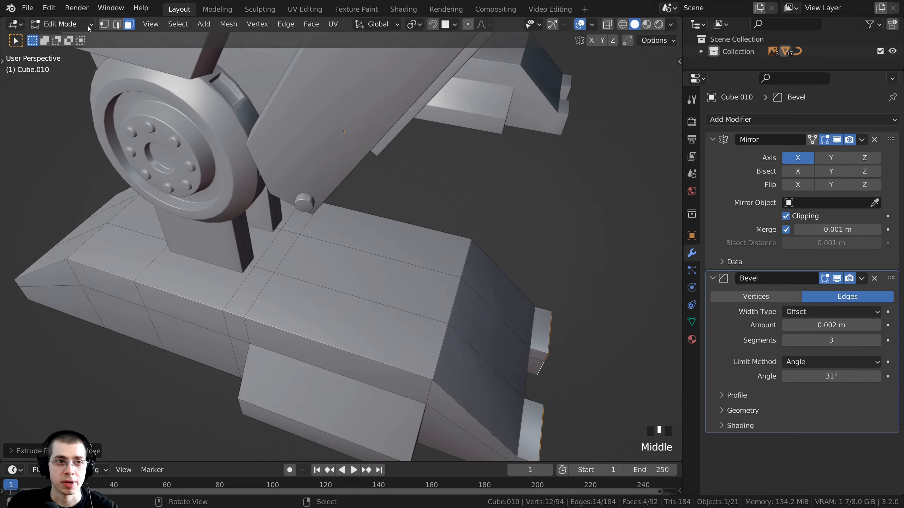
right_click(408, 242)
right_click(345, 264, "shift")
right_click(329, 327, "shift")
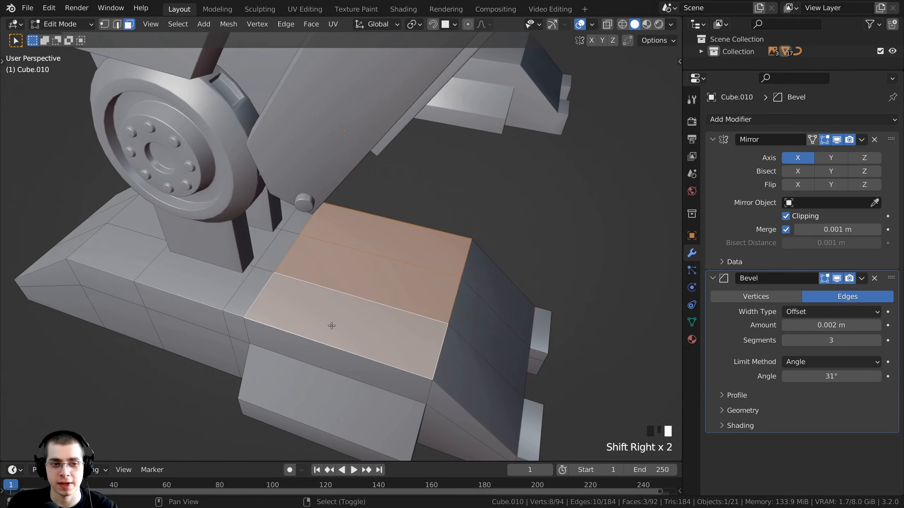
middle_click_drag(328, 327, 347, 307, "shift")
middle_click_drag(564, 323, 569, 320)
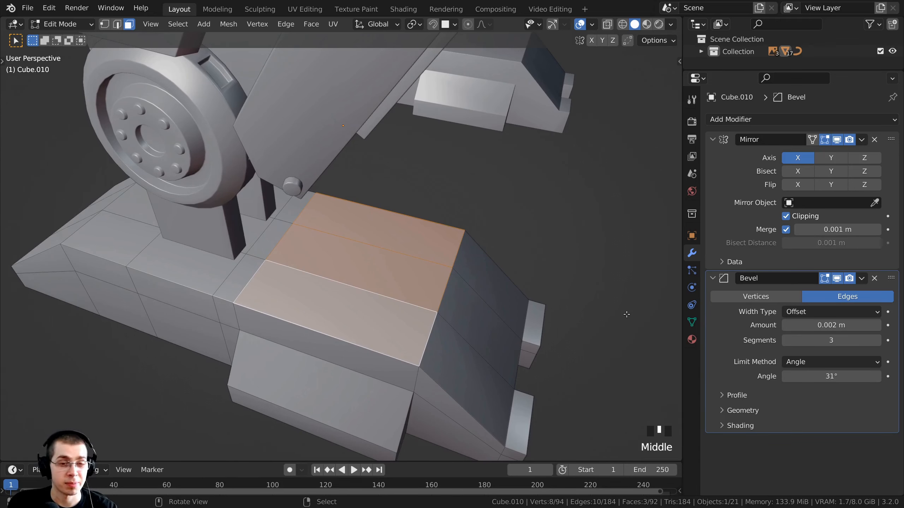
key("i")
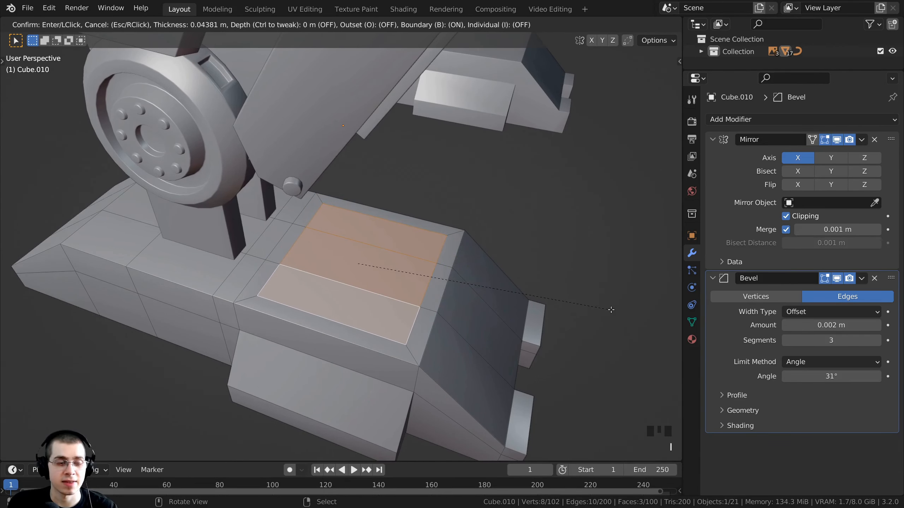
left_click(609, 310)
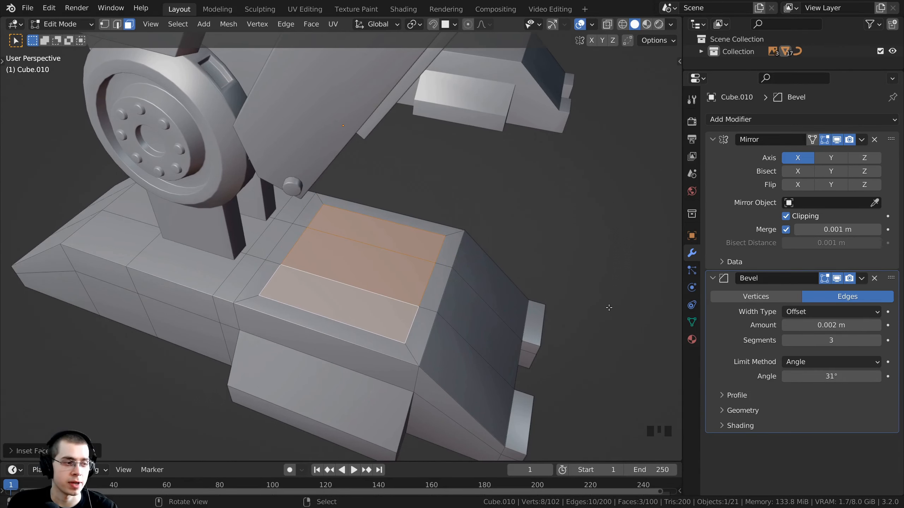
- Narrow the inset top faces along Y and extrude them about 0.05 m down into the foot to form a recess
middle_click_drag(609, 309, 607, 307)
key("s")
key("y")
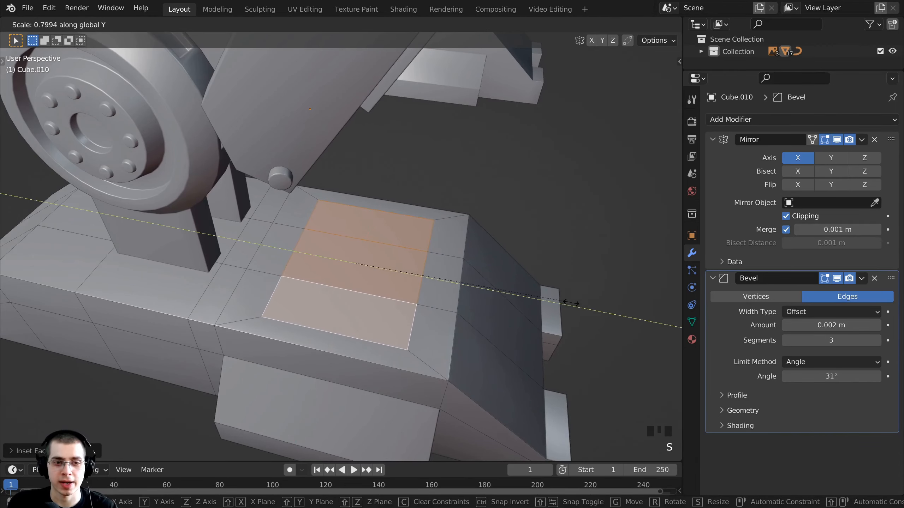
left_click(569, 302)
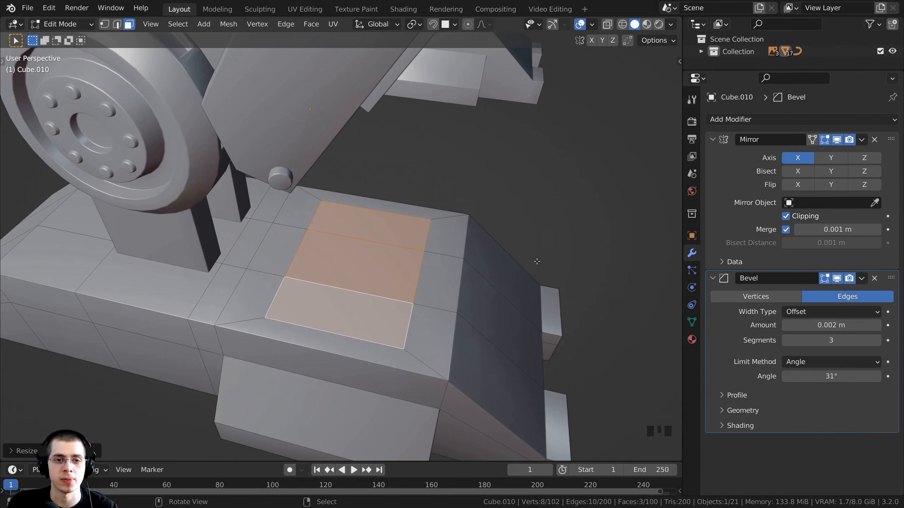
middle_click_drag(570, 302, 506, 222)
key("e")
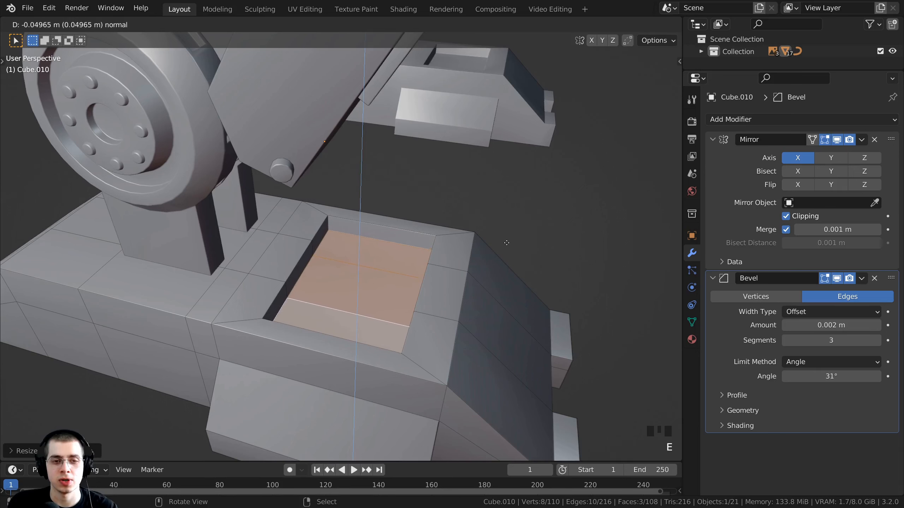
left_click(507, 244)
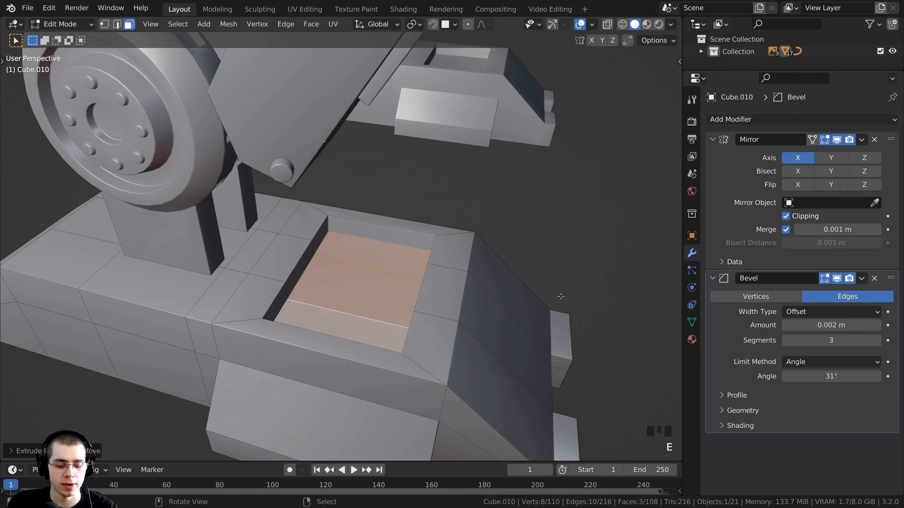
- Scale the recess floor down along Y so that its front and rear walls slope inward
key("s")
key("y")
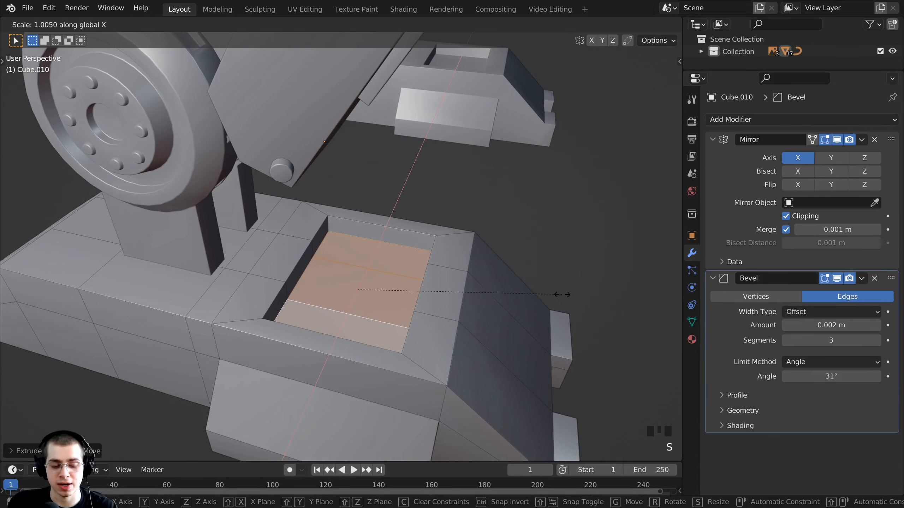
left_click(502, 293)
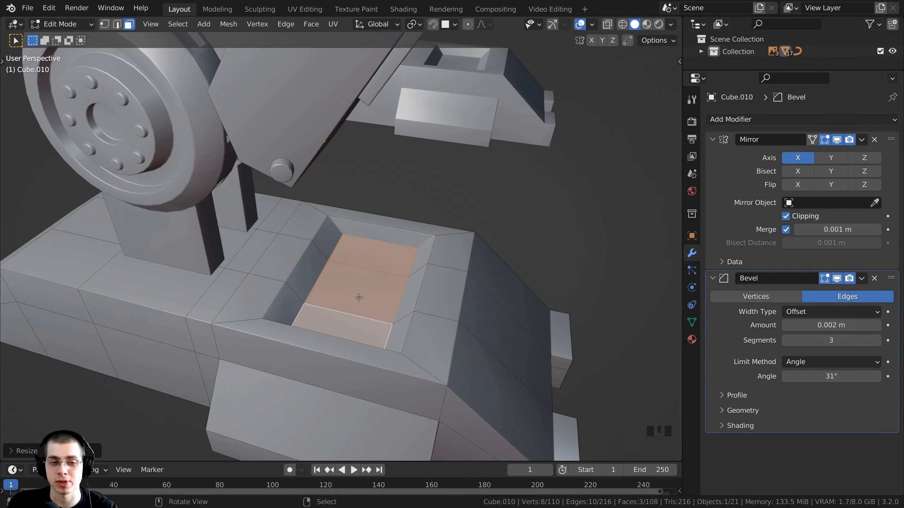
- Select the two outer sloped faces at the front of the foot and inset them by about 0.019 m
middle_click_drag(359, 298, 392, 246)
middle_click_drag(305, 260, 432, 253)
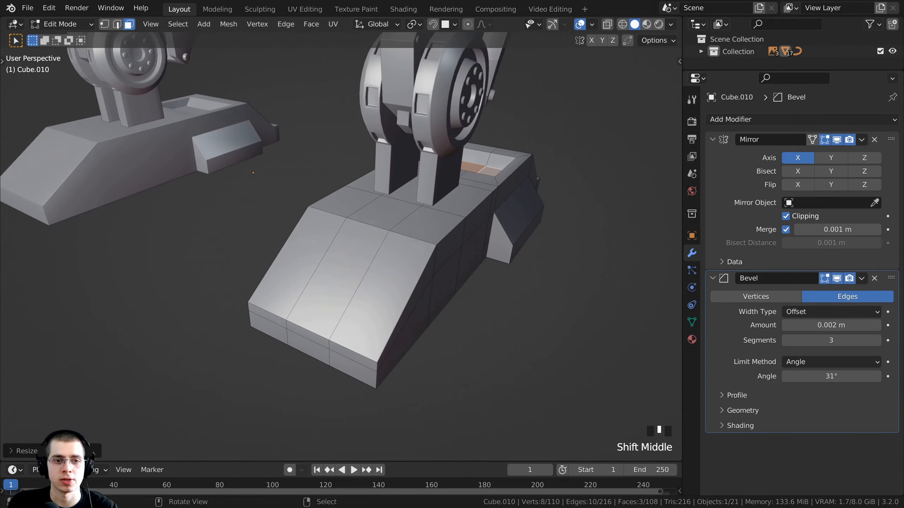
scroll(420, 284, "up", 2)
right_click(419, 284)
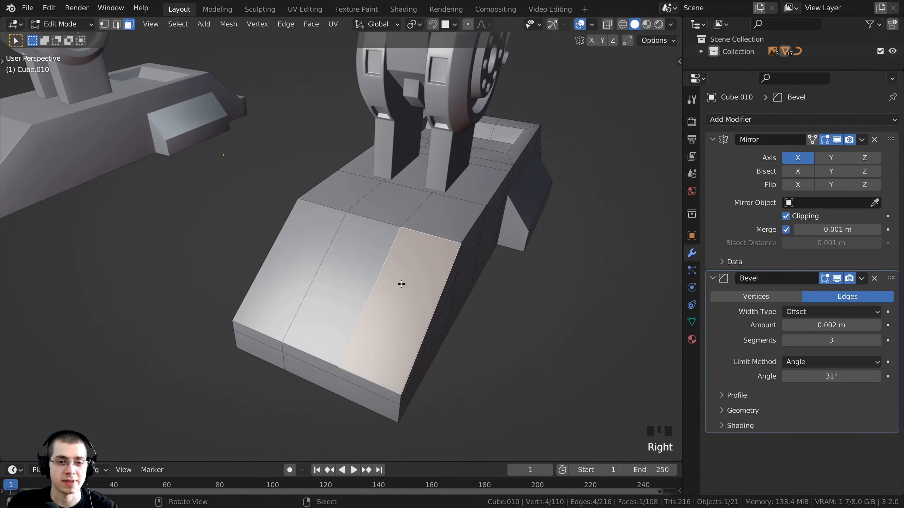
right_click(311, 252, "shift")
scroll(463, 207, "up", 3)
key("i")
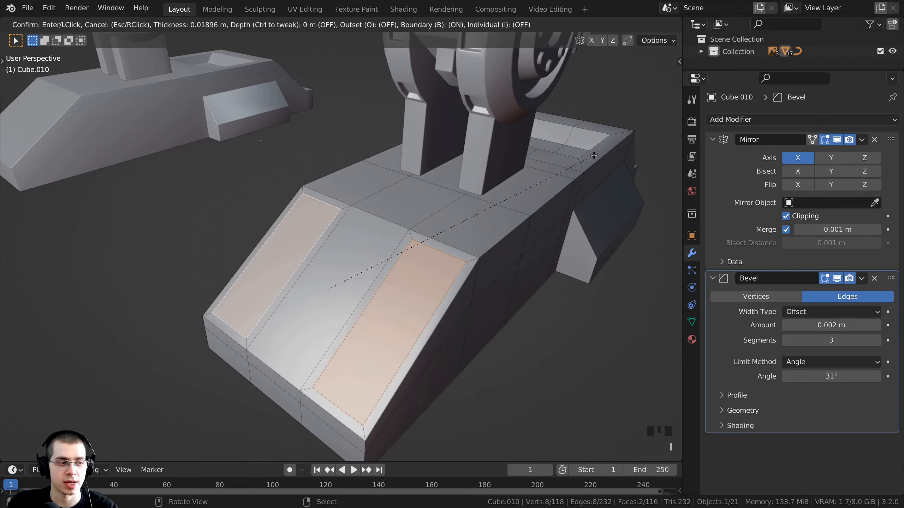
left_click(593, 155)
- Extrude the two inset front faces about 0.024 m inward to create recessed slots
middle_click_drag(593, 155, 320, 156)
key("e")
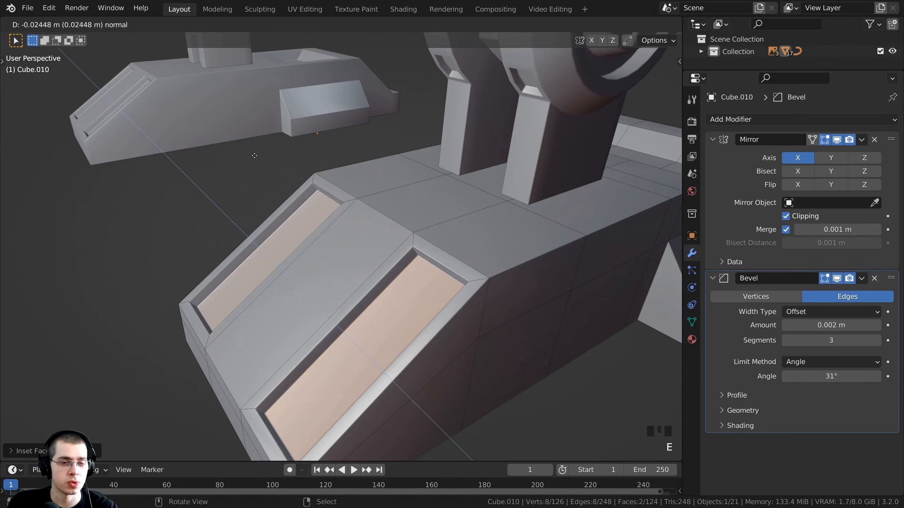
left_click(255, 156)
middle_click_drag(255, 156, 383, 222)
scroll(379, 241, "down", 2)
scroll(383, 222, "up", 2)
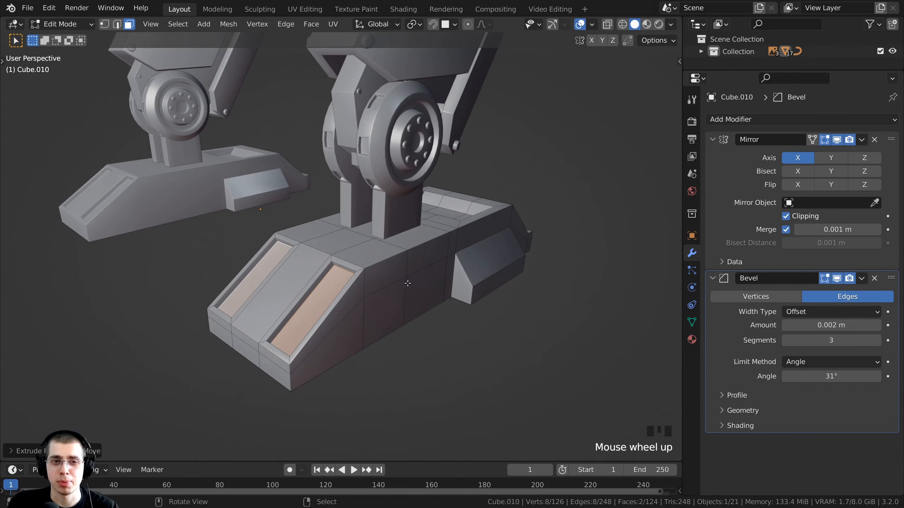
- Add two evenly spaced loop cuts across the foot directly beneath the ankle support
middle_click_drag(407, 283, 383, 398, "shift")
scroll(382, 398, "up", 4)
scroll(369, 374, "down", 1)
scroll(359, 353, "up", 2, "shift")
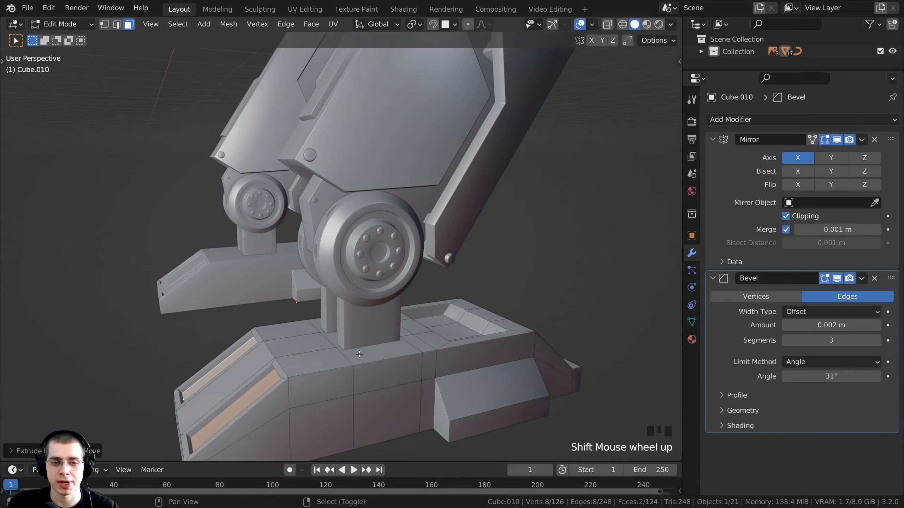
middle_click_drag(360, 354, 297, 319, "shift")
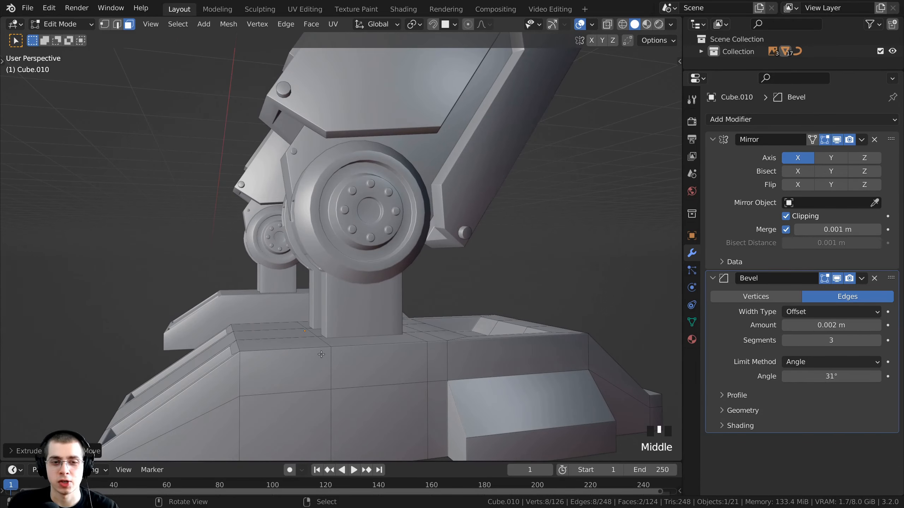
middle_click_drag(408, 361, 370, 338, "shift")
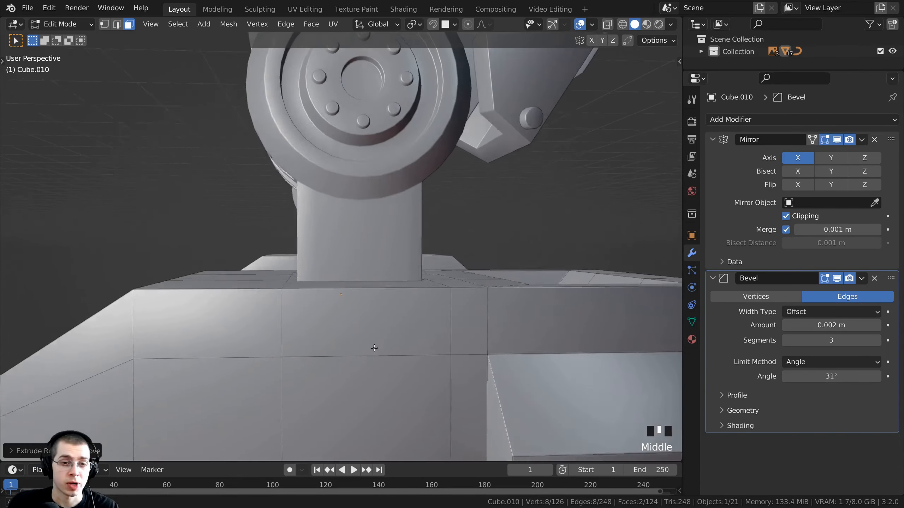
scroll(365, 335, "down", 1)
key("ctrl+r")
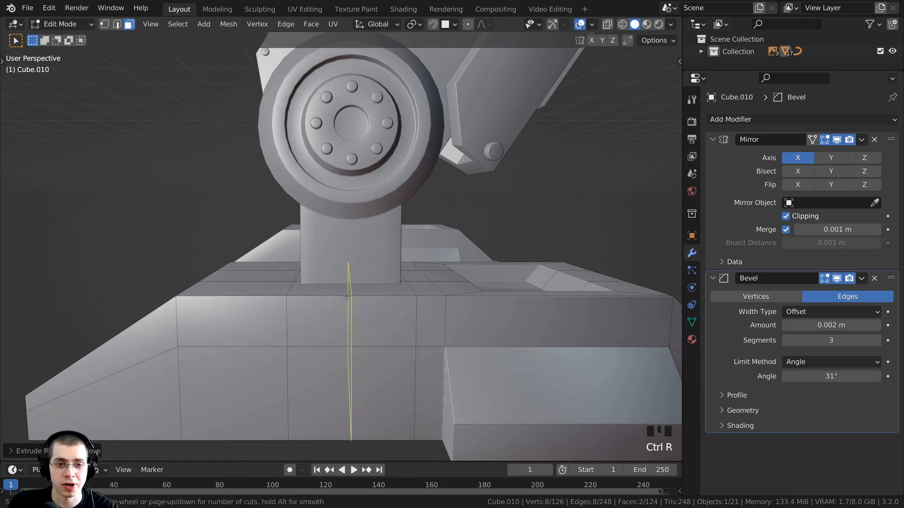
scroll(347, 296, "up", 1)
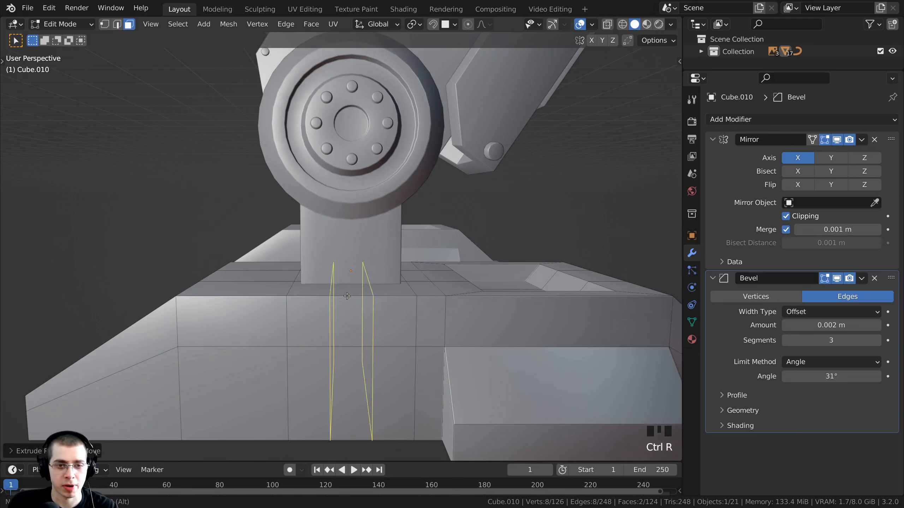
left_click(370, 294)
right_click(389, 304)
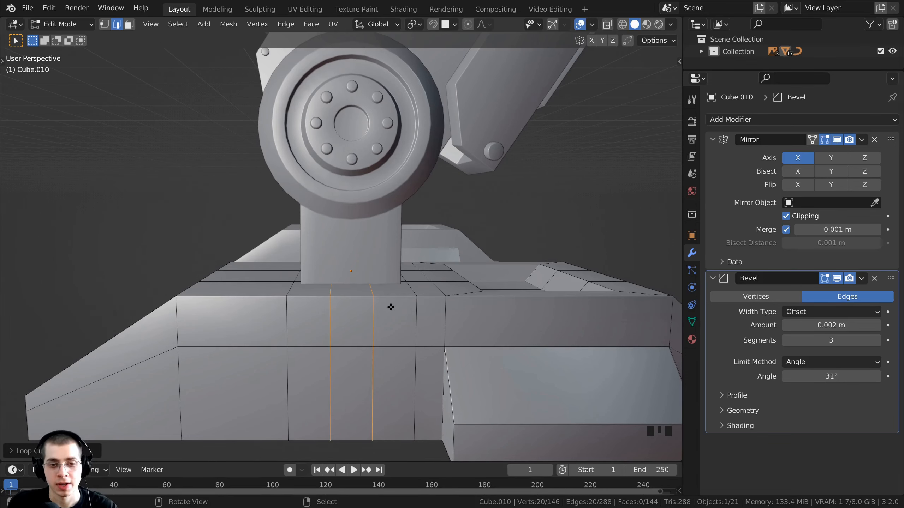
- Scale the two new edge loops apart along Y to nearly the width of the ankle support
key("s")
key("y")
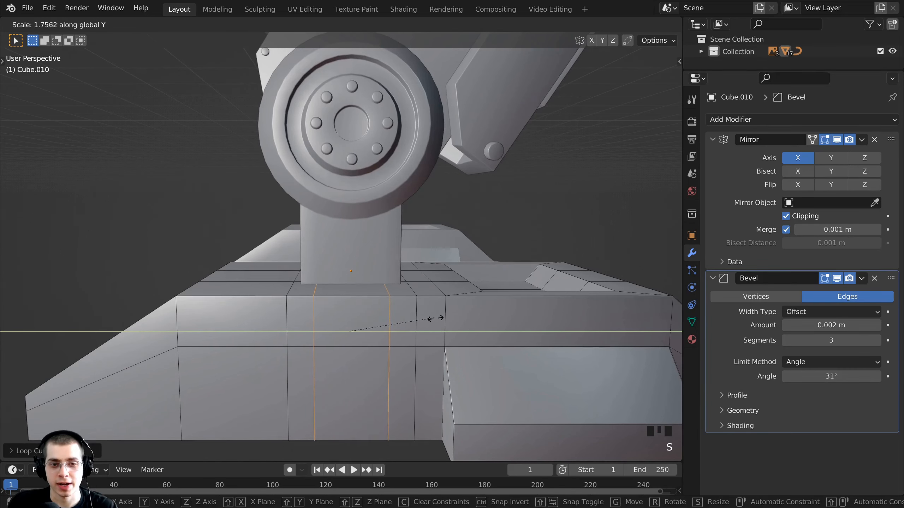
left_click(444, 325)
- Select the three top faces of the foot beneath the ankle support and move them about 0.086 m down along Z to form a notch
middle_click_drag(285, 201, 268, 192)
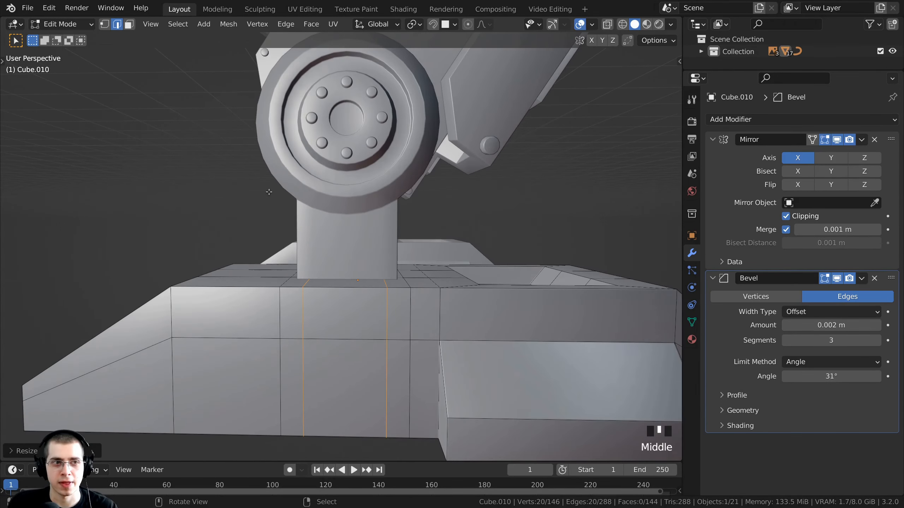
left_click(128, 25)
middle_click_drag(338, 231, 498, 324)
scroll(387, 298, "up", 1)
right_click(359, 279)
right_click(444, 306, "shift")
right_click(310, 266, "shift")
middle_click_drag(437, 292, 357, 221)
scroll(357, 220, "up", 2)
key("g")
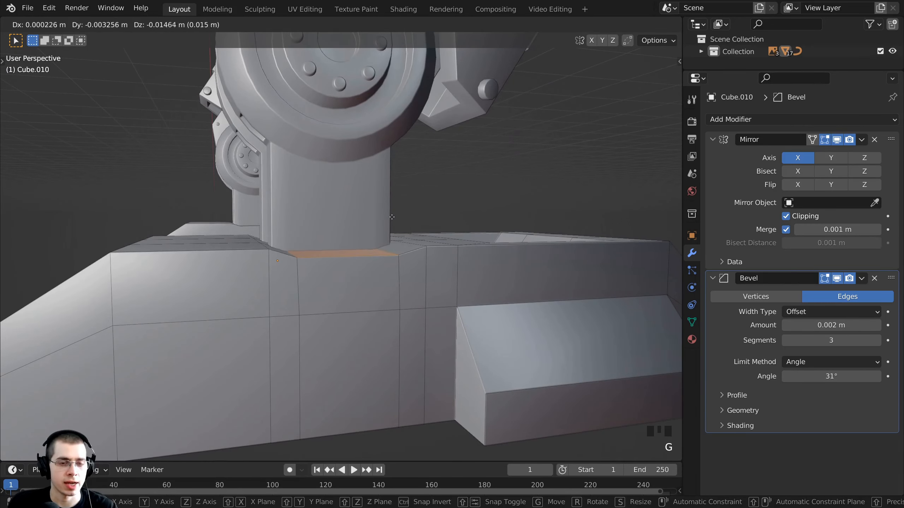
key("z")
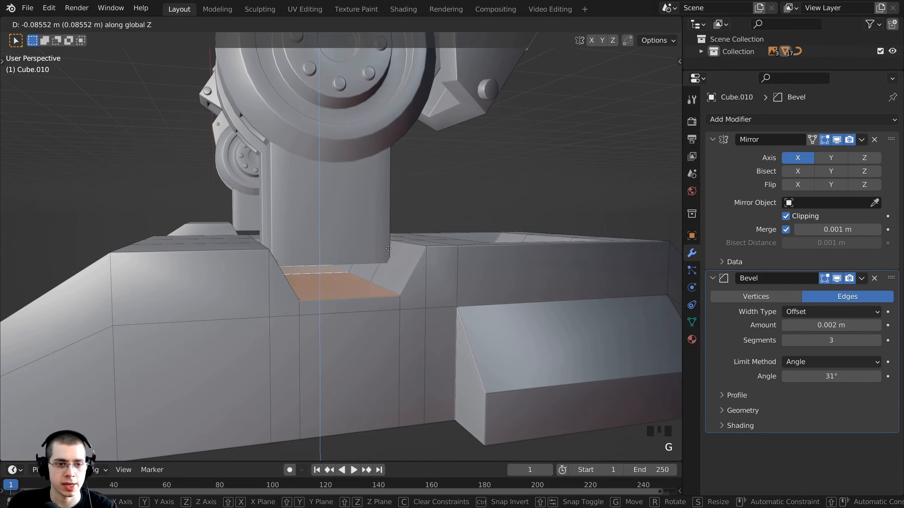
left_click(388, 249)
scroll(388, 249, "down", 2)
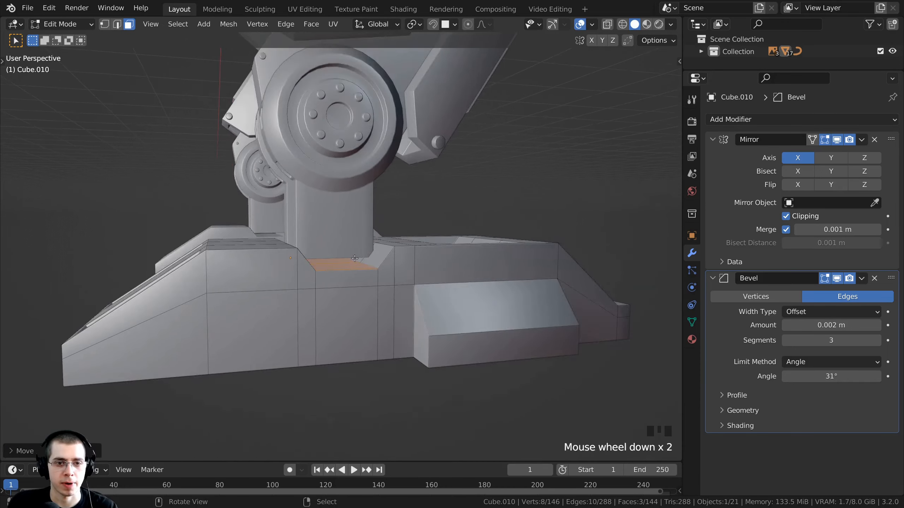
- Finish editing the foot and open the round ankle wheel's mesh for editing
mouse_move(341, 259)
middle_mouse_down("shift")
mouse_move(329, 253)
mouse_move(351, 236)
mouse_move(377, 249)
mouse_move(323, 264)
mouse_move(327, 253)
middle_mouse_up("shift")
scroll(327, 253, "up", 1)
key("Tab")
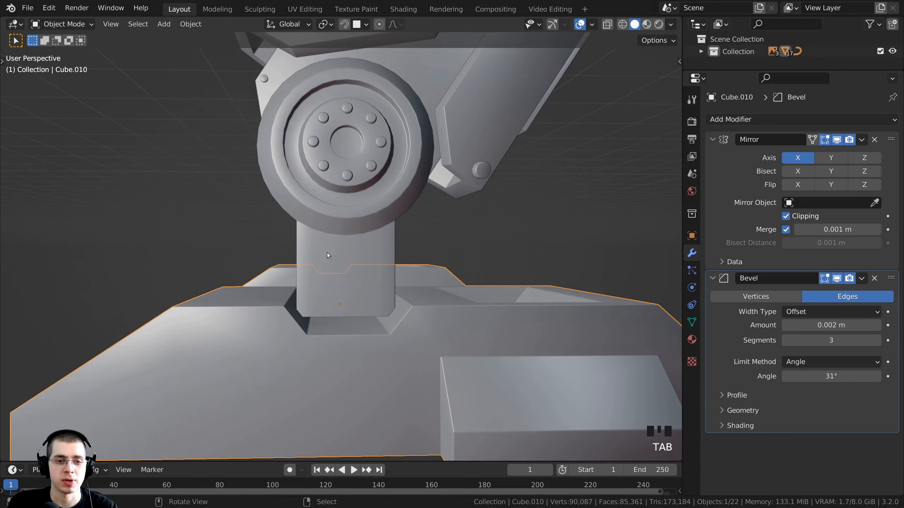
middle_click_drag(325, 215, 336, 194)
scroll(328, 165, "down", 2)
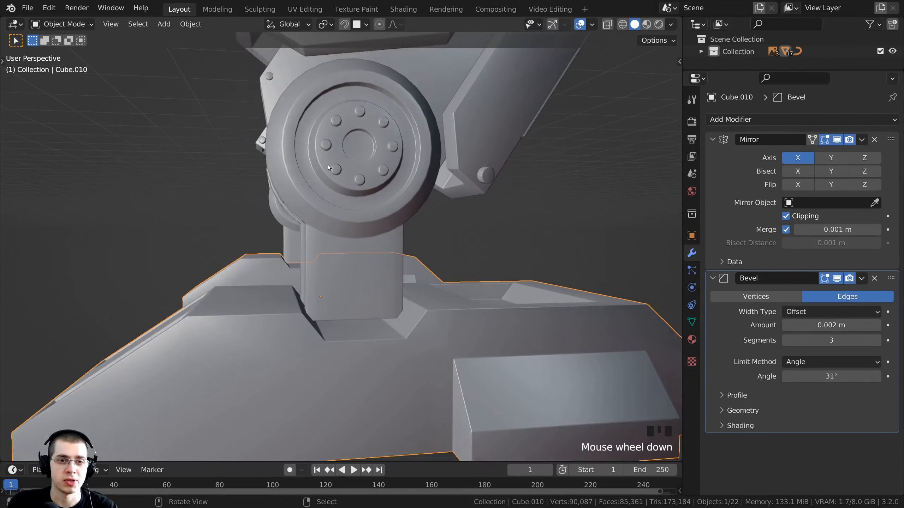
right_click(311, 130)
scroll(309, 150, "down", 1)
middle_click_drag(309, 159, 314, 193)
key("Tab")
scroll(308, 203, "up", 3)
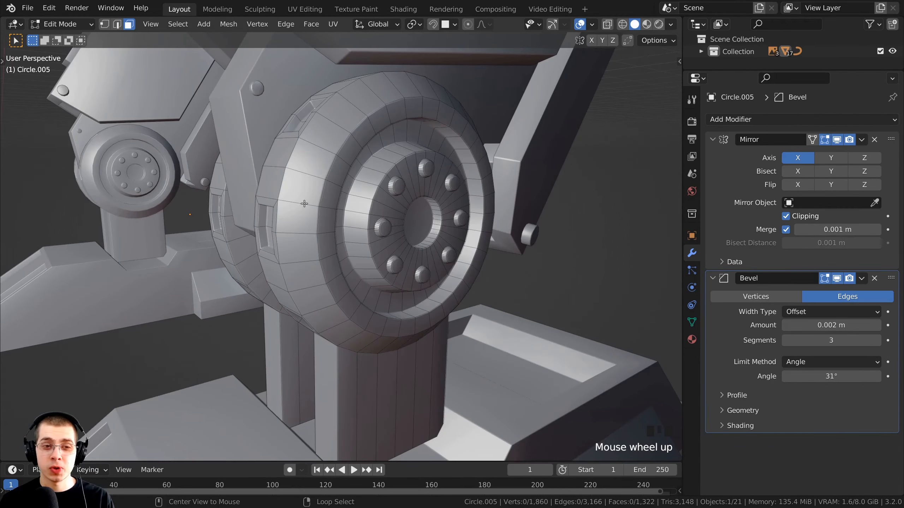
- Select all concentric face loops on the outer side of the ankle wheel plus the centre cap, leaving out the bolts
right_click(303, 204, "alt")
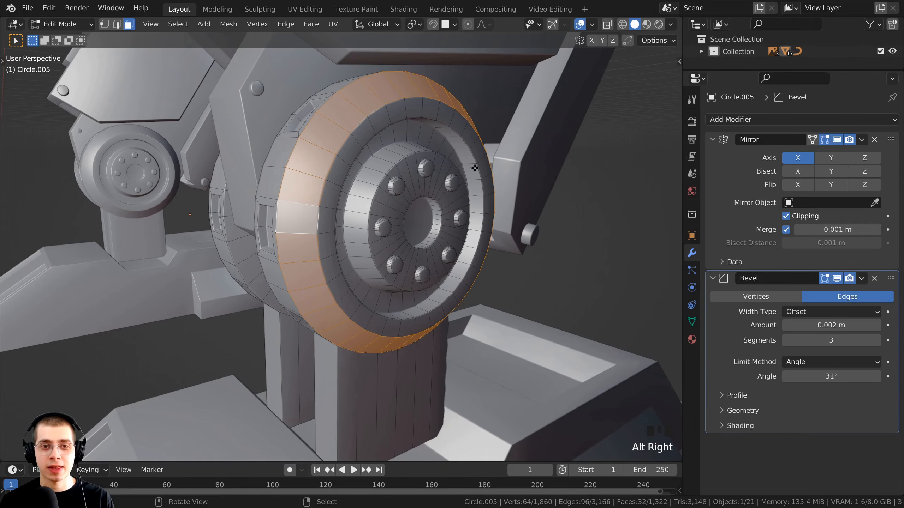
mouse_move(378, 276)
middle_mouse_down()
mouse_move(359, 274)
mouse_move(388, 272)
middle_mouse_up()
middle_click_drag(388, 272, 284, 249)
middle_click_drag(284, 249, 248, 231, "shift")
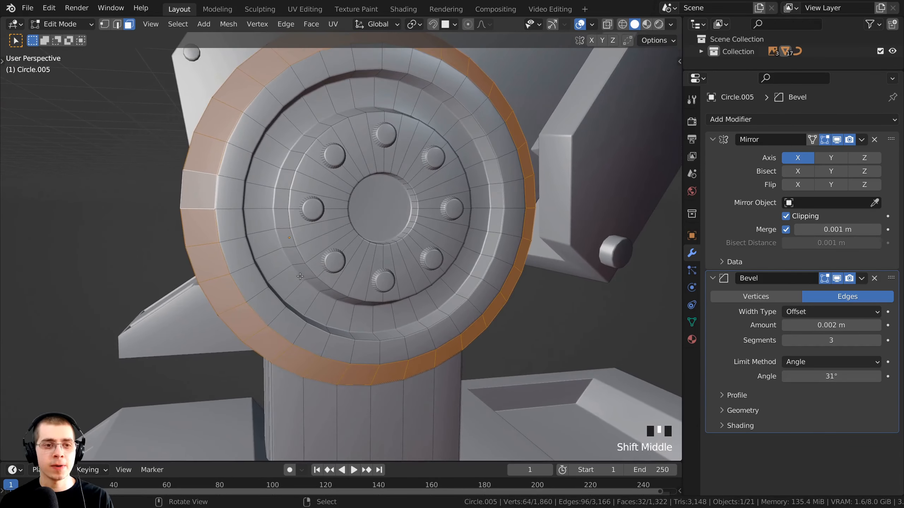
right_click(227, 210, "alt+shift")
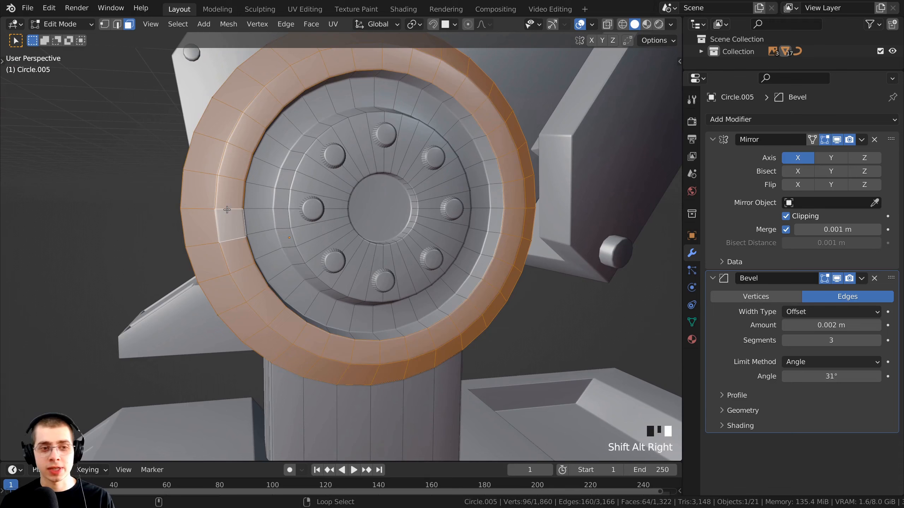
right_click(258, 208, "alt+shift")
right_click(289, 207, "alt+shift")
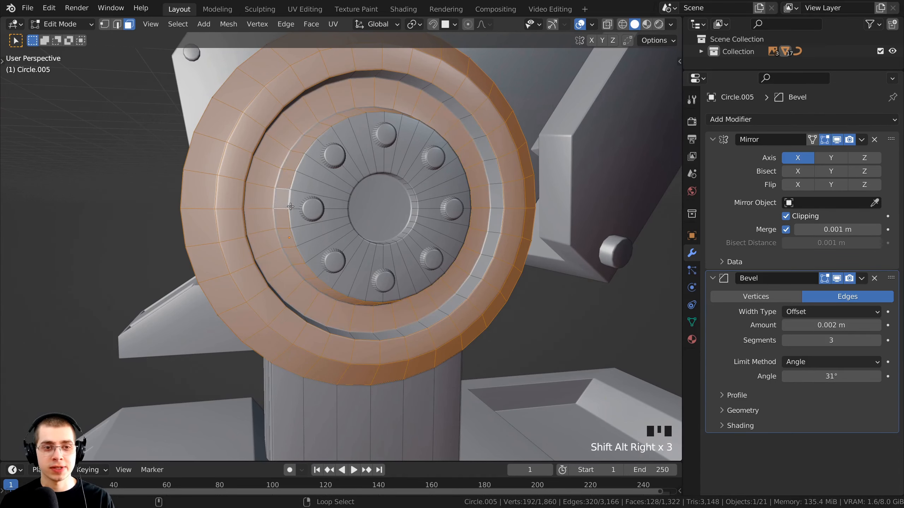
right_click(335, 208, "alt+shift")
middle_click(403, 204, "alt+shift")
middle_click_drag(403, 203, 162, 229)
right_click(433, 210, "alt+shift")
right_click(155, 228, "alt+shift")
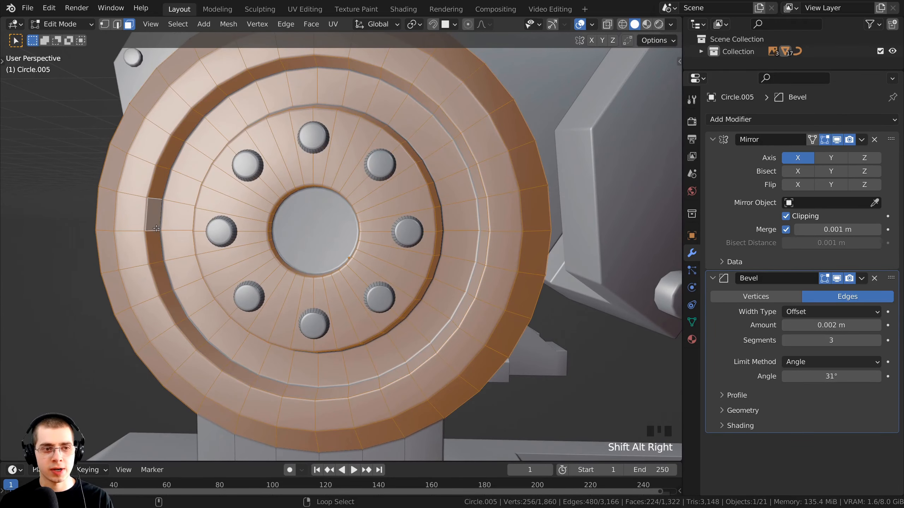
right_click(305, 219, "shift")
- Duplicate the selected wheel faces and move the copy outward along X, clear of the ankle wheel
scroll(306, 220, "down", 3)
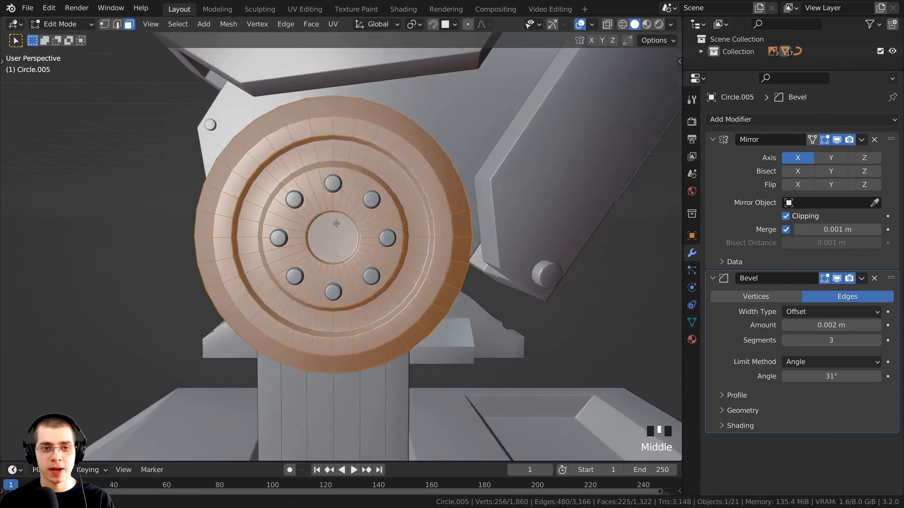
middle_click_drag(305, 219, 290, 182)
scroll(342, 239, "up", 1)
middle_click_drag(424, 224, 441, 200)
scroll(341, 240, "down", 2)
key("shift+d")
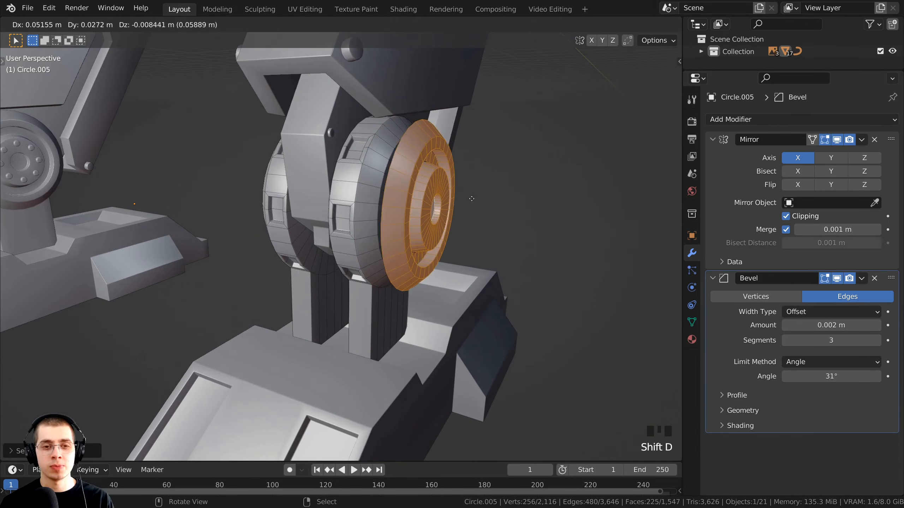
key("x")
left_click(526, 207)
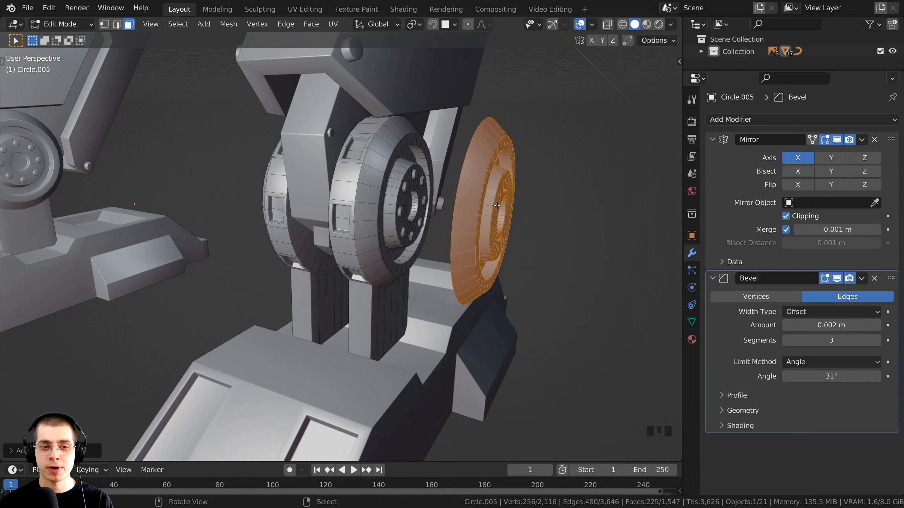
- Separate the duplicated disc into its own object and join it to the foot object
key("p")
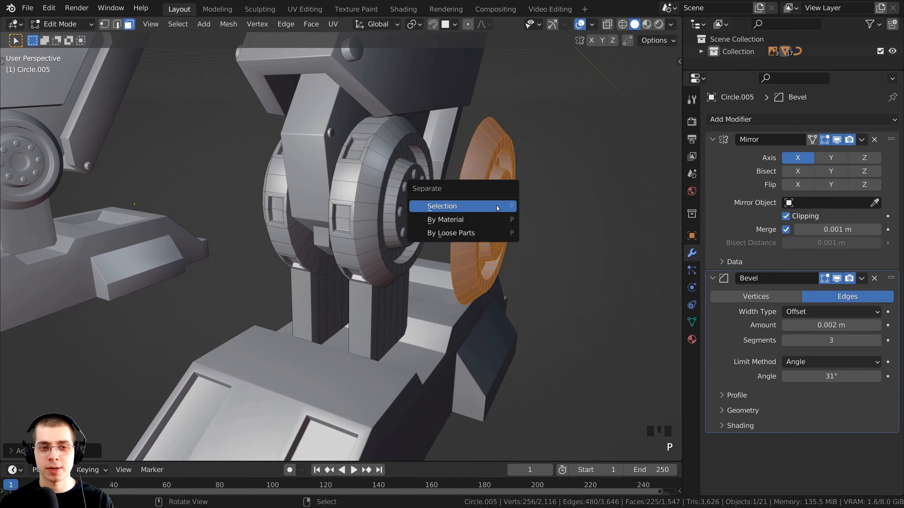
left_click(462, 206)
middle_click_drag(458, 224, 430, 203, "shift")
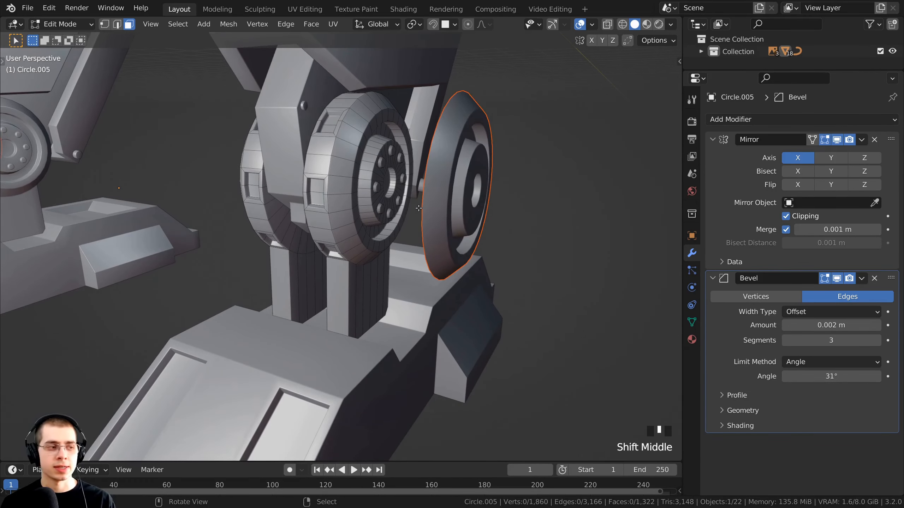
key("Tab")
right_click(442, 143)
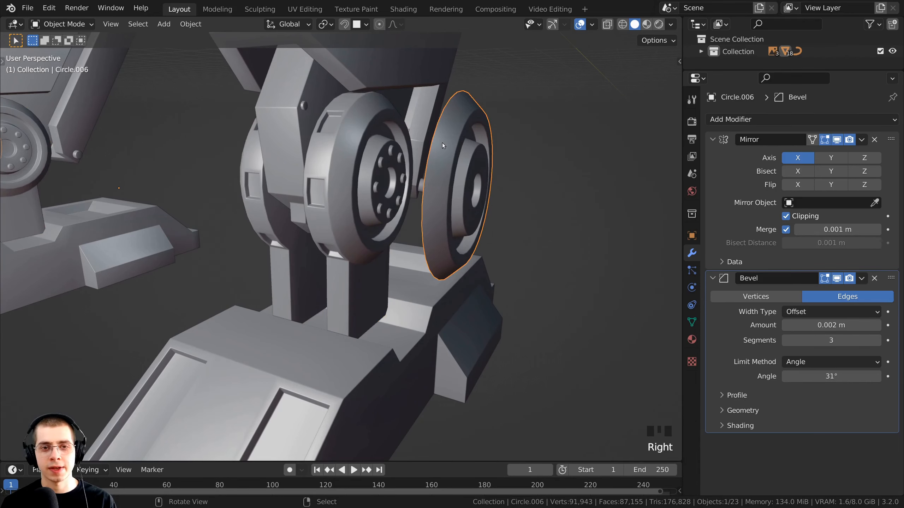
scroll(407, 306, "down", 2)
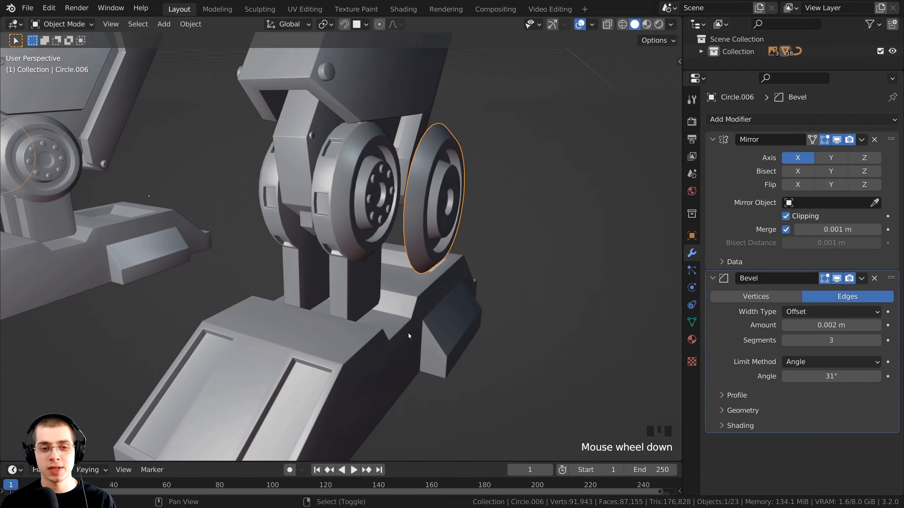
right_click(404, 336, "shift")
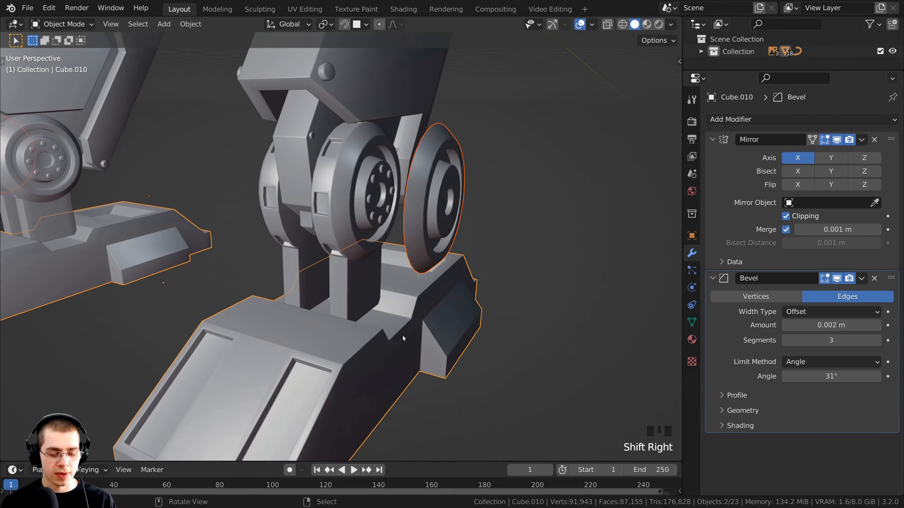
key("ctrl+j")
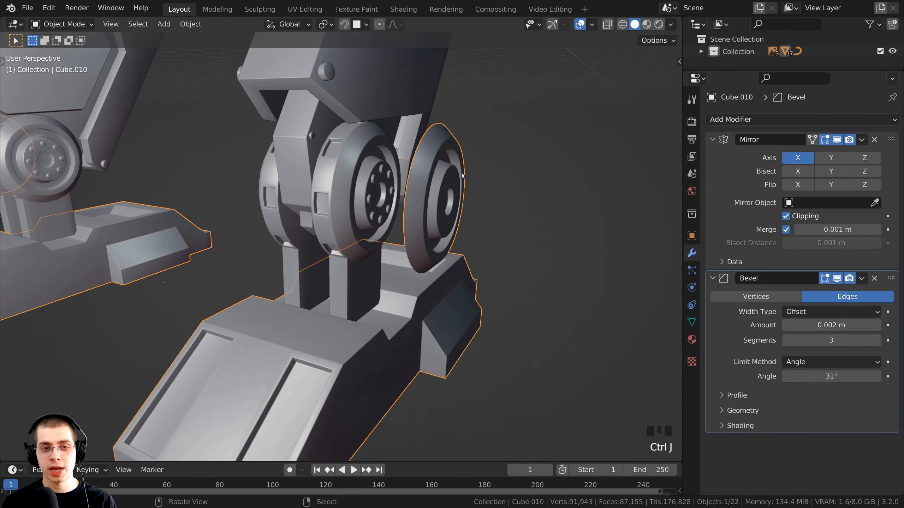
- Select only the joined disc in the foot mesh and, in a wireframe side view, move it down along Z over the ankle notch
middle_click_drag(461, 172, 421, 238)
scroll(426, 198, "up", 2)
key("Tab")
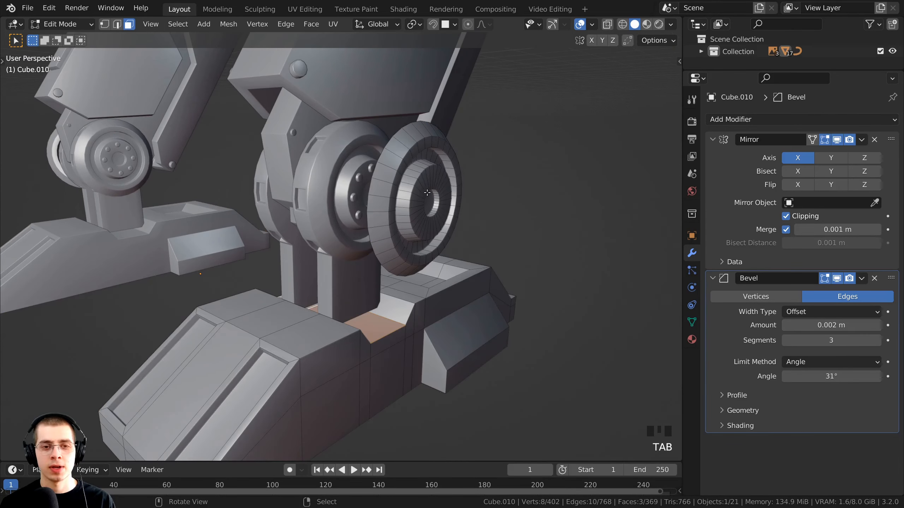
middle_click_drag(426, 185, 379, 188)
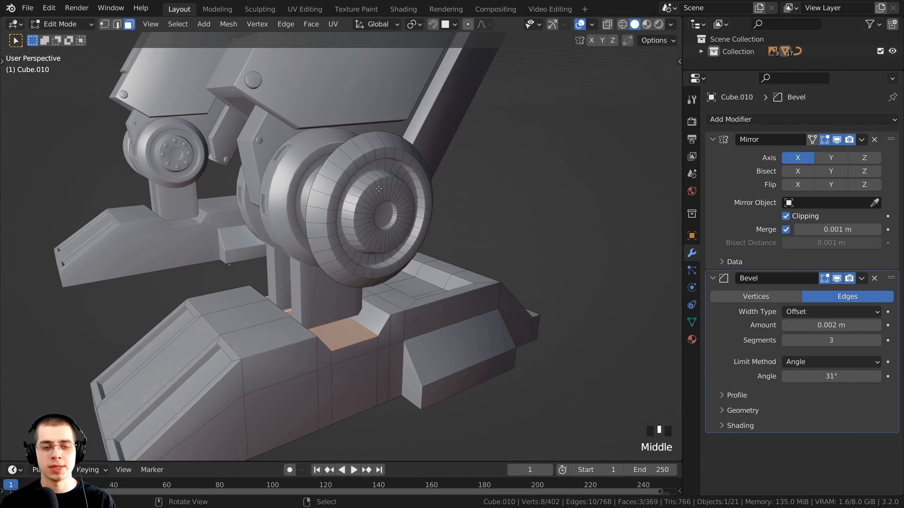
key("alt+a")
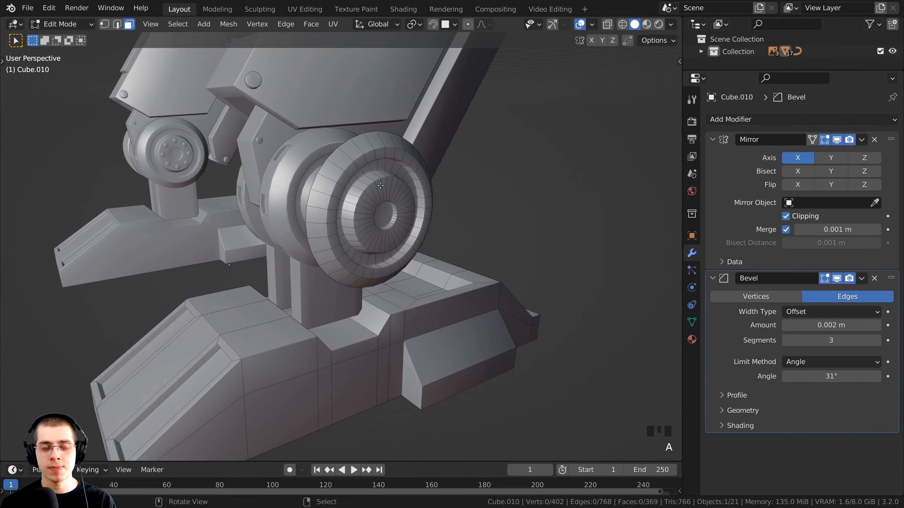
key("l")
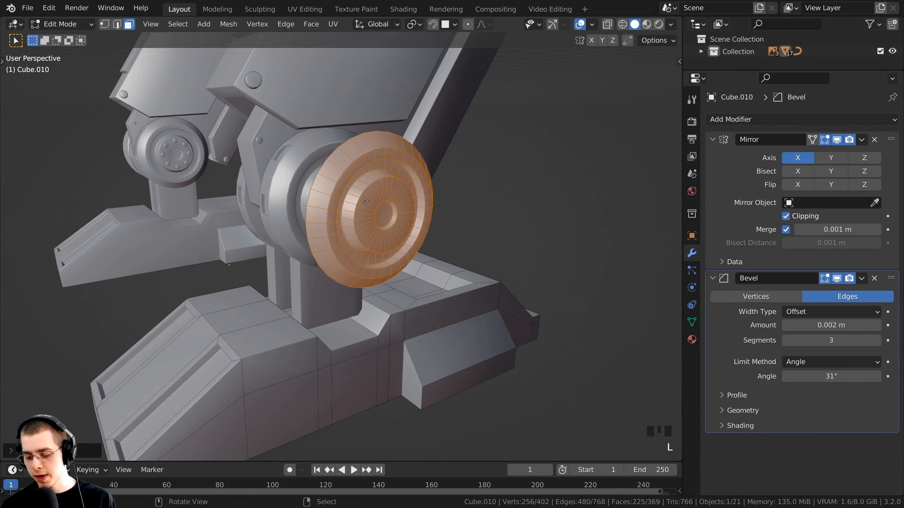
key("KP_3")
key("z")
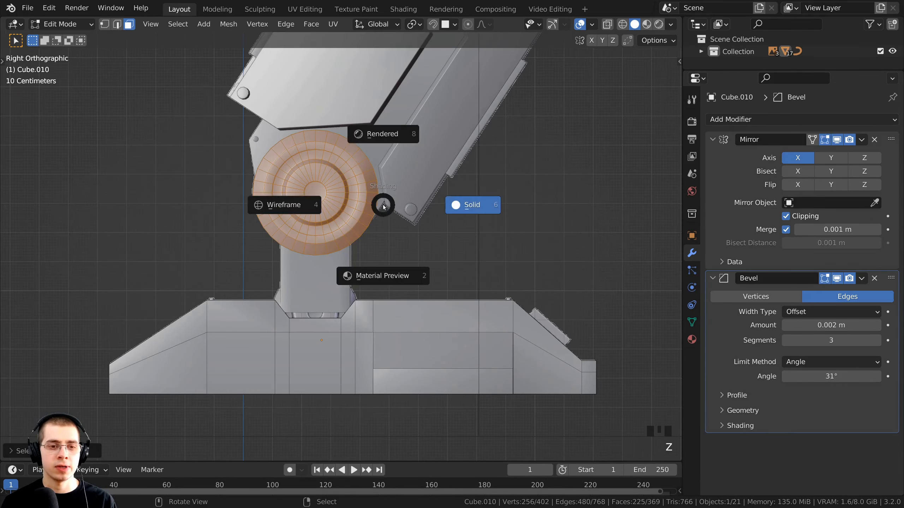
left_click(246, 205)
middle_click_drag(301, 211, 326, 150, "shift")
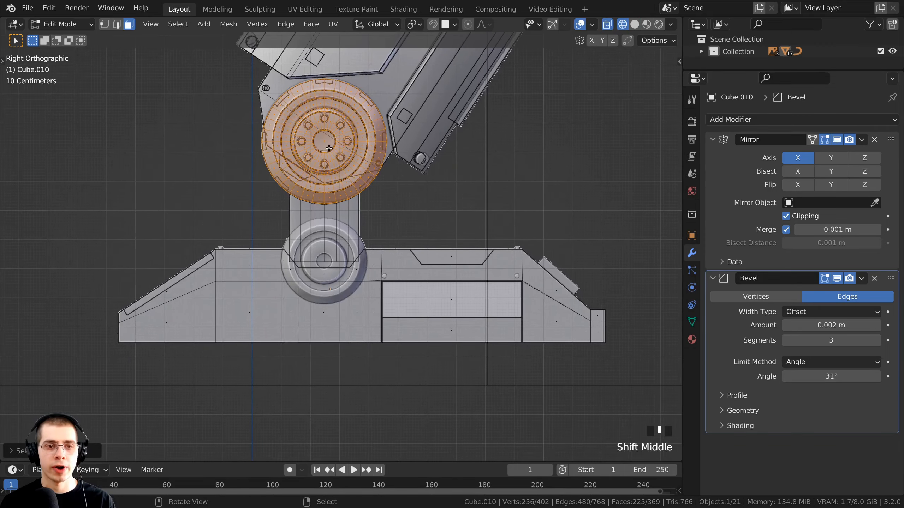
scroll(331, 136, "up", 1)
key("g")
key("z")
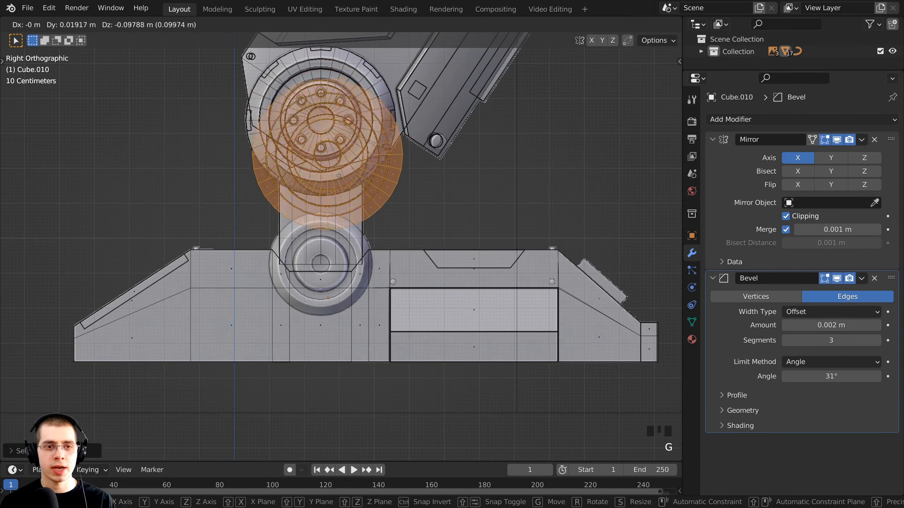
left_click(356, 279)
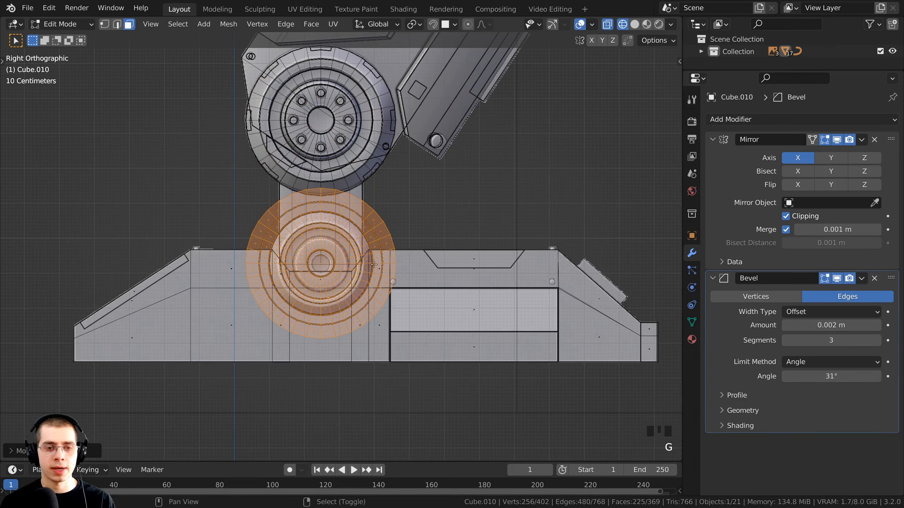
- Scale the disc down to roughly the width of the ankle notch and nudge it slightly along Z
scroll(310, 271, "up", 4)
key("s")
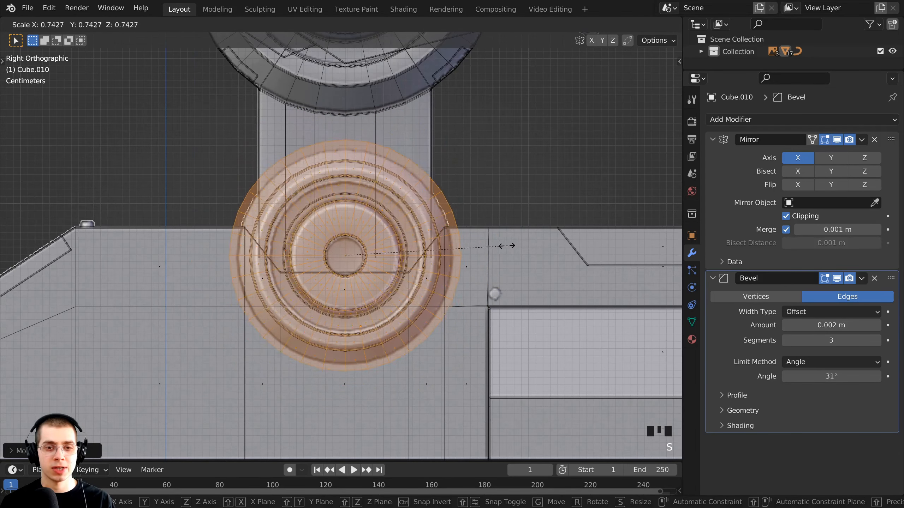
left_click(497, 246)
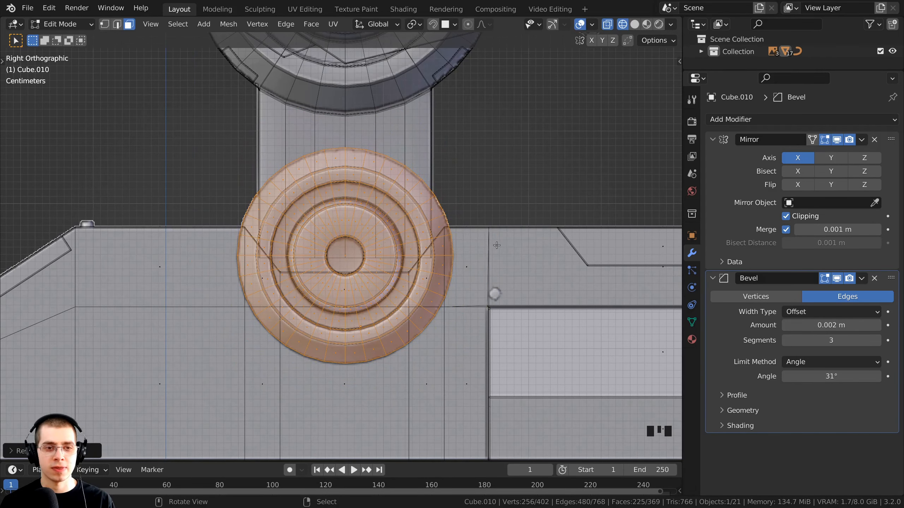
key("g")
key("z")
left_click(516, 252)
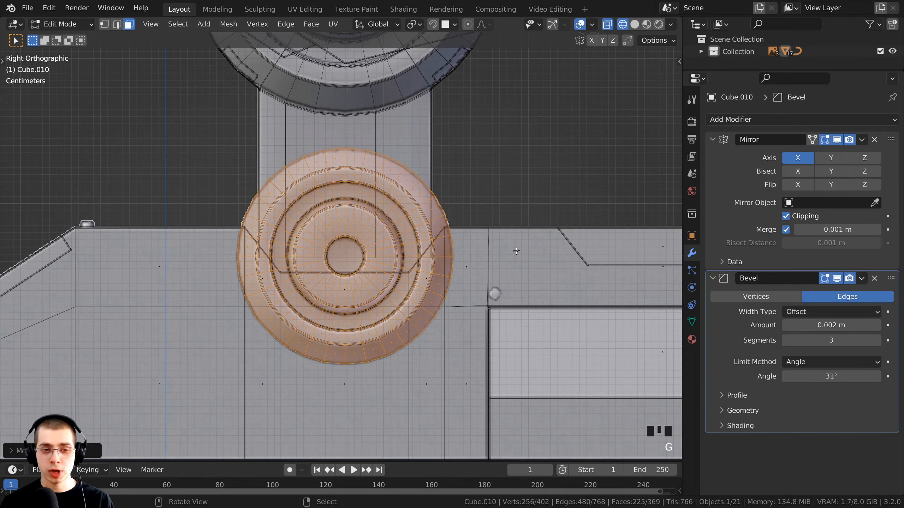
- In front view, move the disc inward along X to line up with the end of the large cylinder behind the foot
key("KP_1")
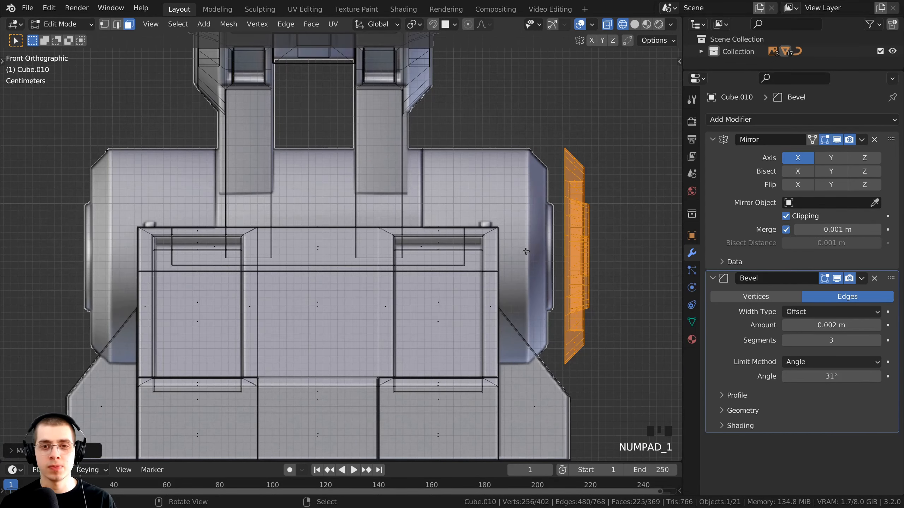
key("g")
key("x")
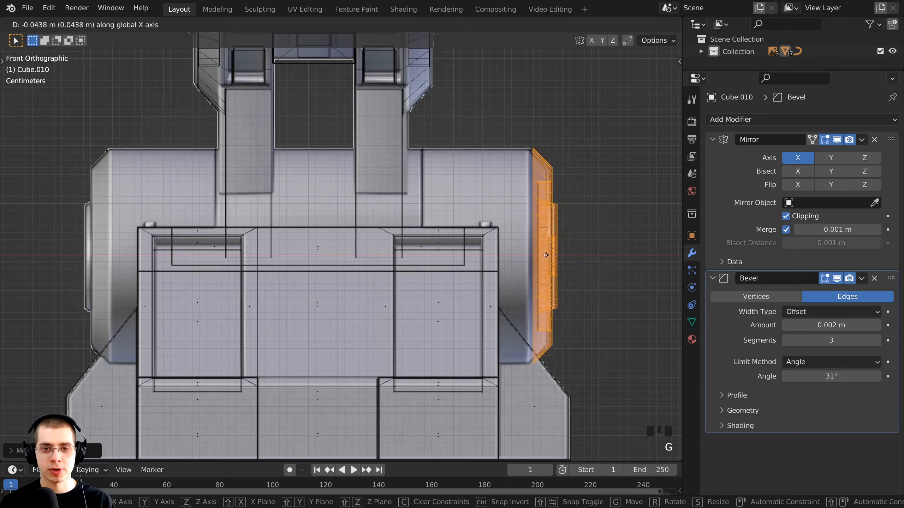
left_click(543, 253)
scroll(533, 228, "down", 1)
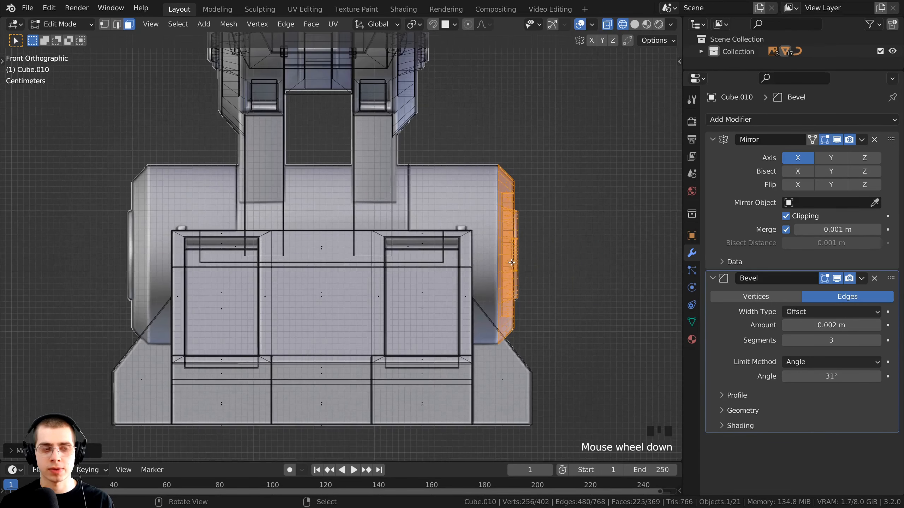
- Select the disc's inner rim loop in vertex mode and extrude it about 0.147 m inward along X
scroll(514, 184, "up", 1)
middle_click_drag(513, 184, 167, 43, "shift")
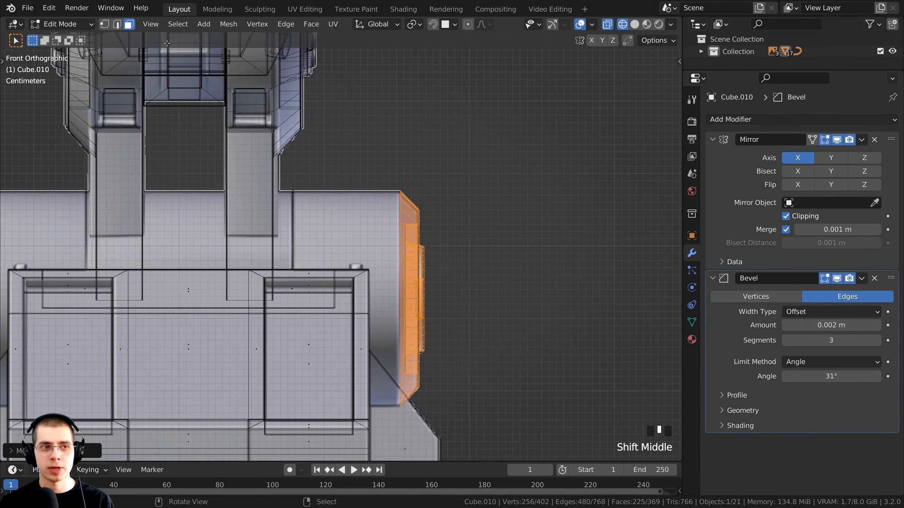
left_click(103, 25)
scroll(364, 236, "up", 1)
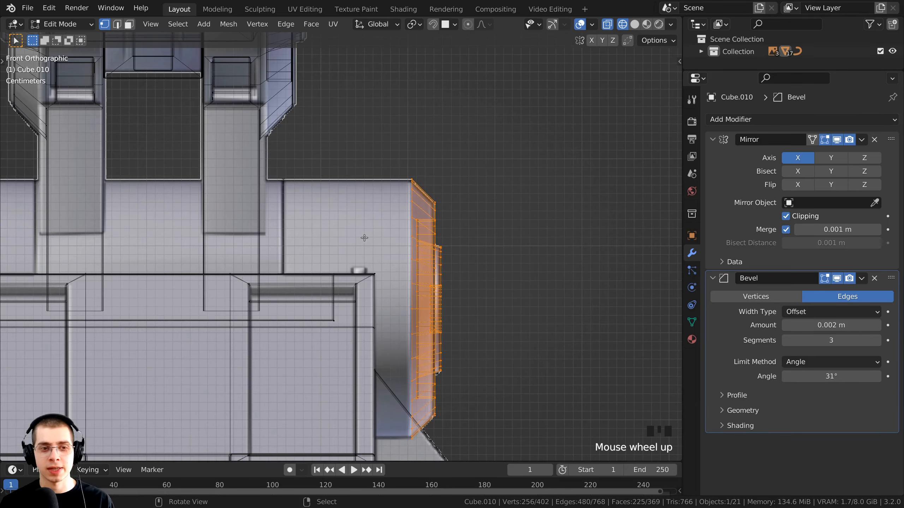
right_click(412, 208, "alt")
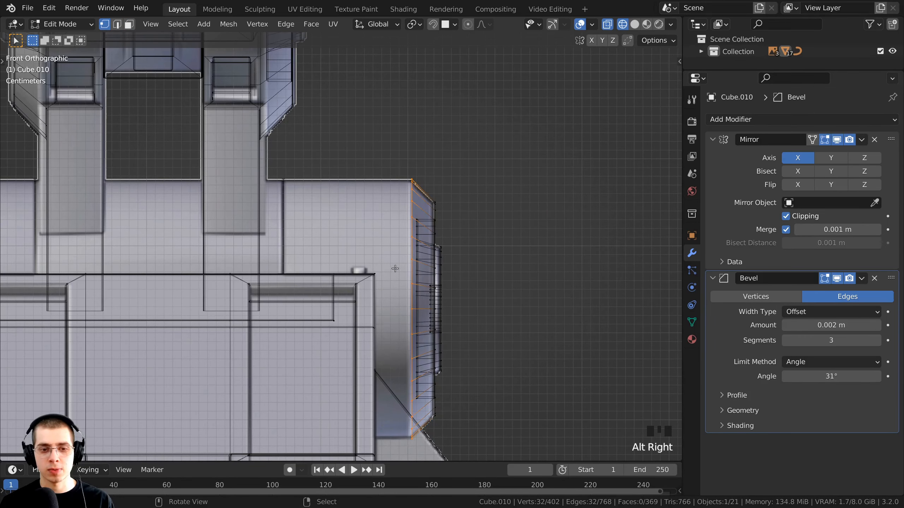
middle_click_drag(394, 268, 431, 263, "shift")
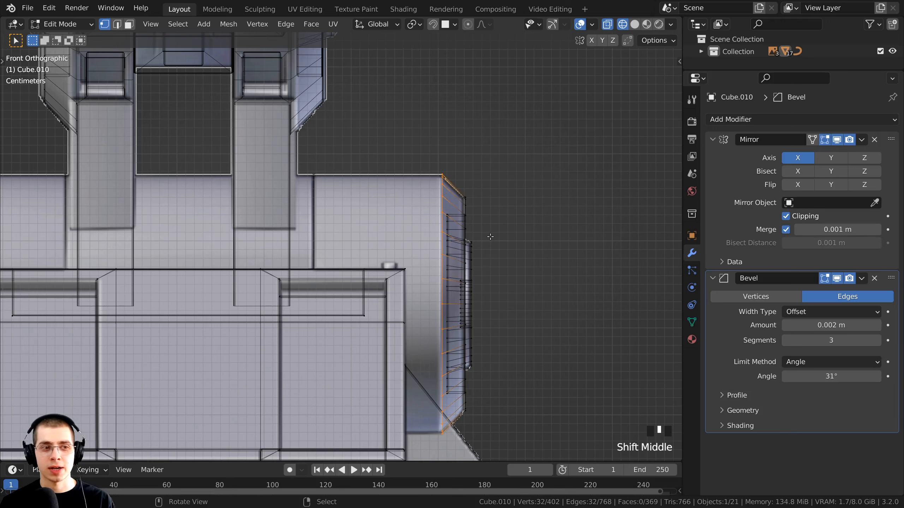
key("e")
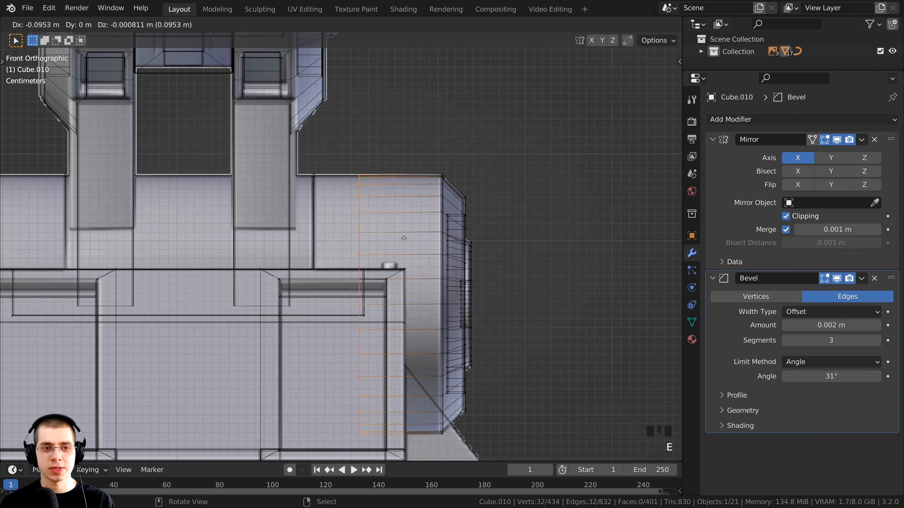
key("x")
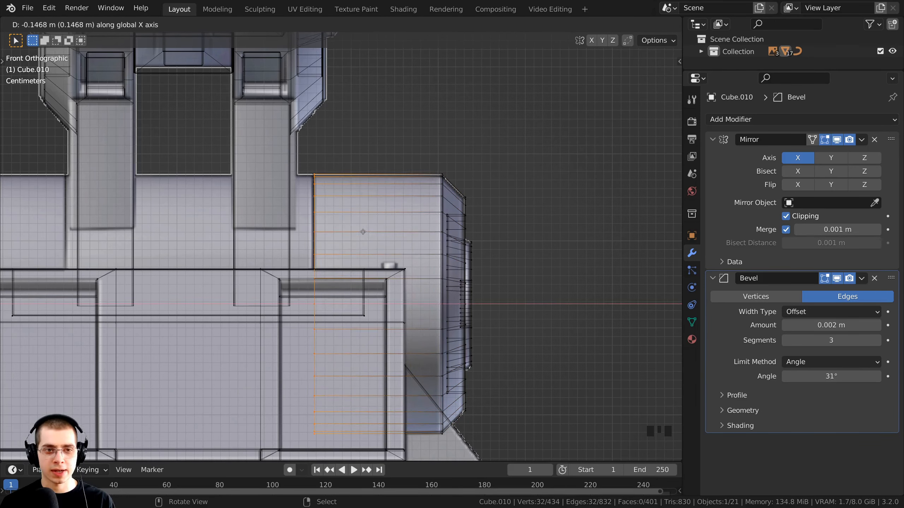
left_click(363, 231)
middle_click_drag(356, 239, 386, 221, "shift")
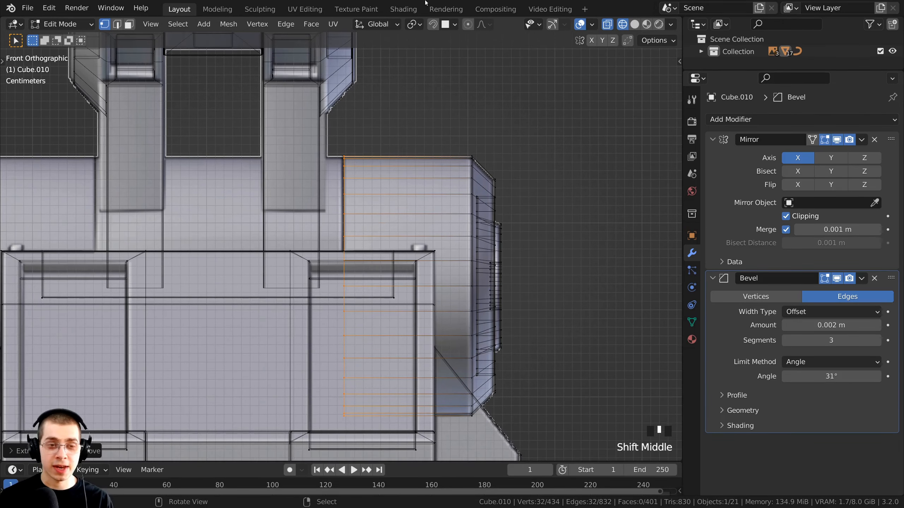
- Fill the extruded end of the disc with a face and check it in solid shading
key("f")
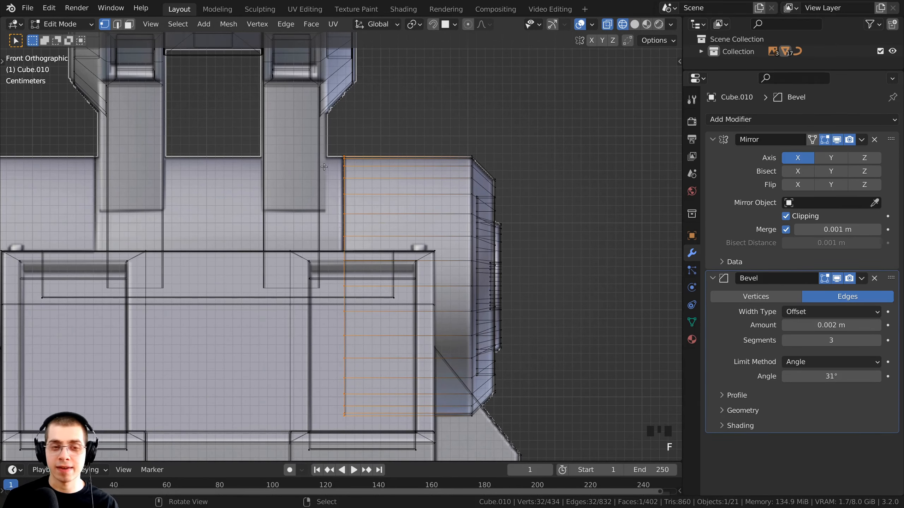
middle_click_drag(313, 295, 338, 278, "shift")
scroll(309, 218, "down", 2)
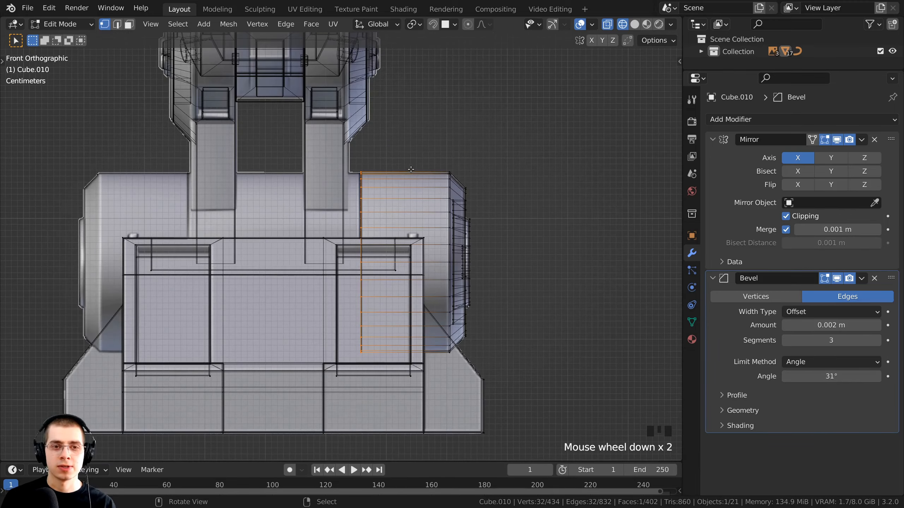
key("z")
left_click(494, 198)
mouse_move(494, 197)
middle_mouse_down()
mouse_move(522, 202)
mouse_move(382, 220)
mouse_move(411, 223)
middle_mouse_up()
middle_click_drag(360, 213, 277, 217)
scroll(278, 217, "down", 2)
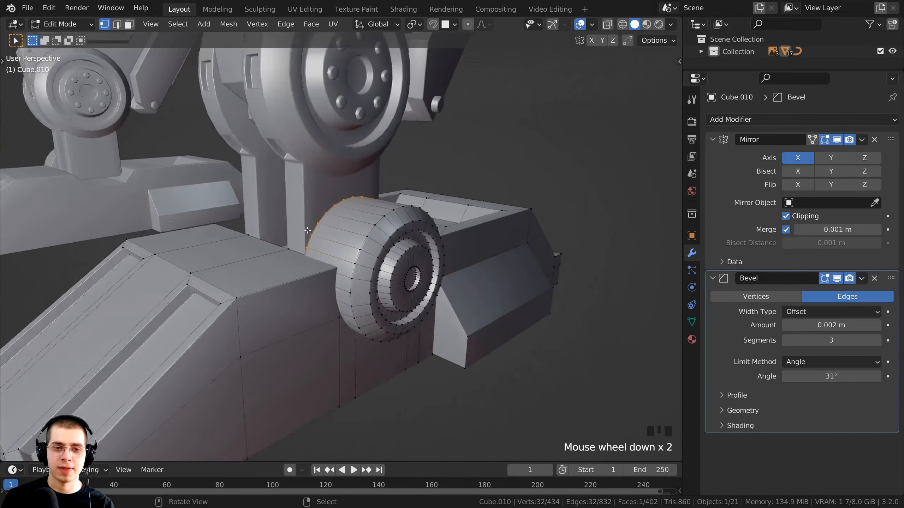
middle_click_drag(334, 228, 358, 226)
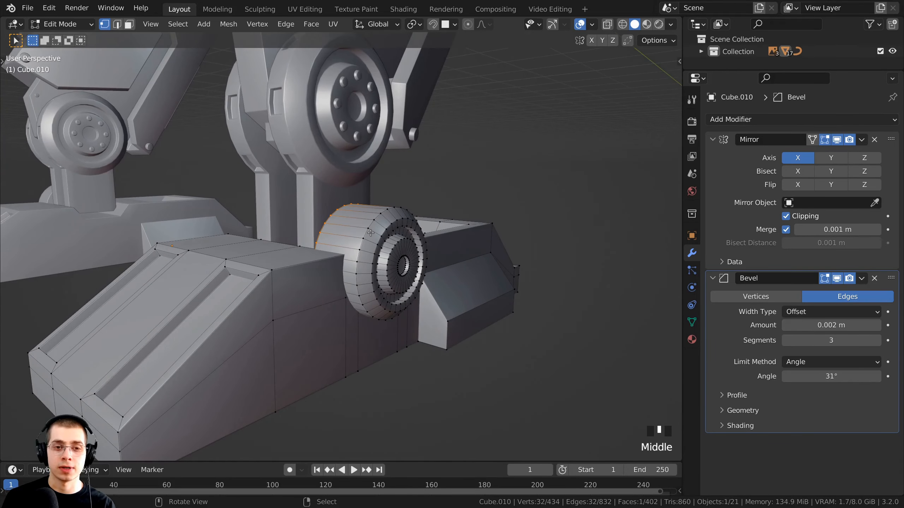
- Select the whole disc and, in front view, duplicate it about 0.46 m along negative X to the ankle's other side
key("l")
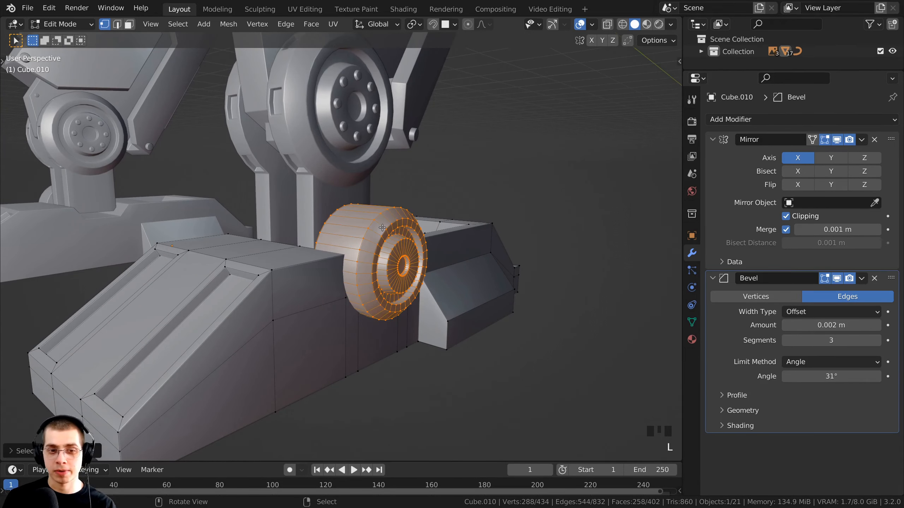
key("KP_1")
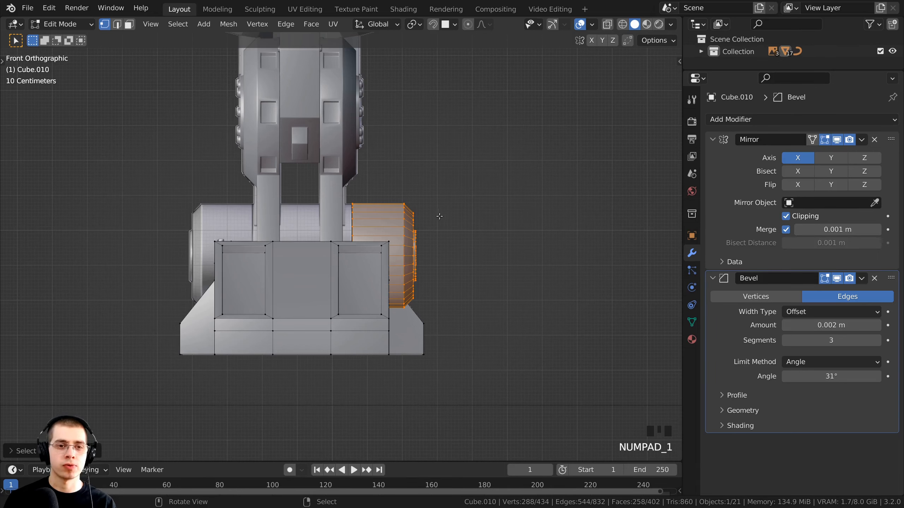
scroll(440, 216, "up", 3)
middle_click_drag(541, 263, 562, 266, "shift")
key("shift+d")
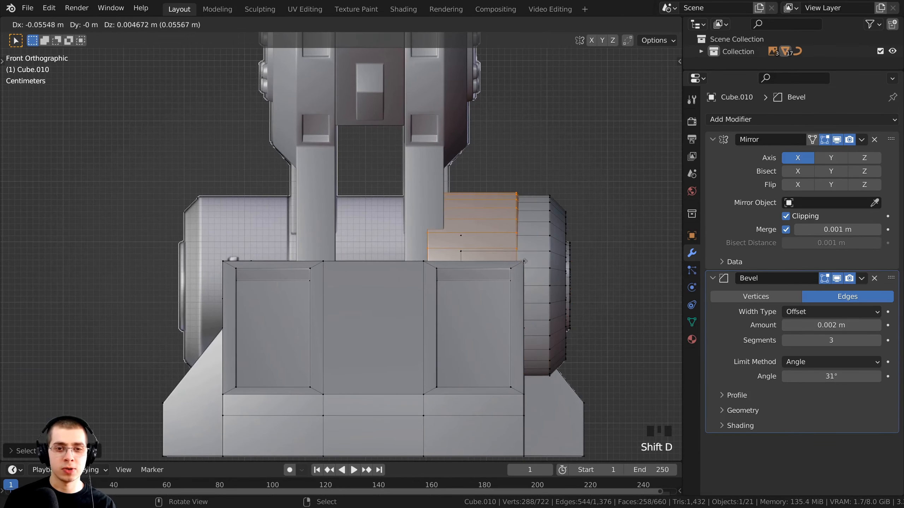
key("x")
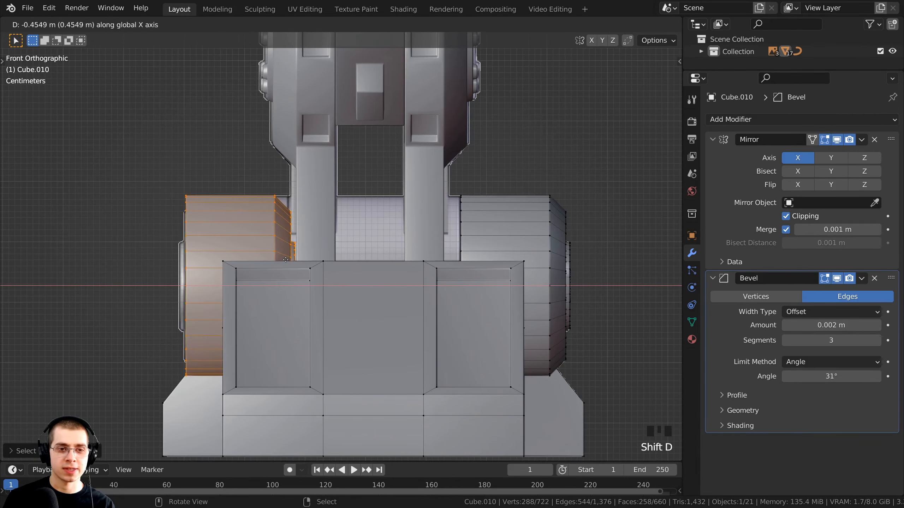
left_click(285, 259)
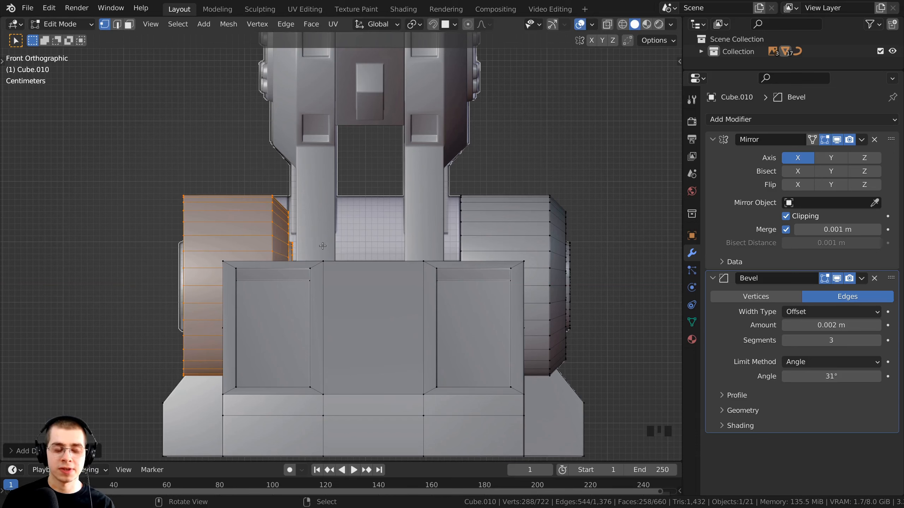
- Rotate the duplicated disc 180° about the global Z axis
key("r")
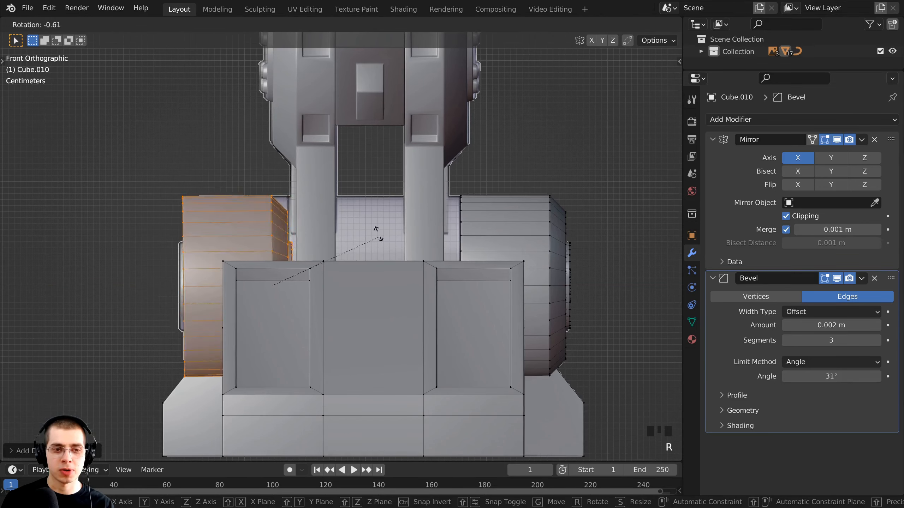
key("z")
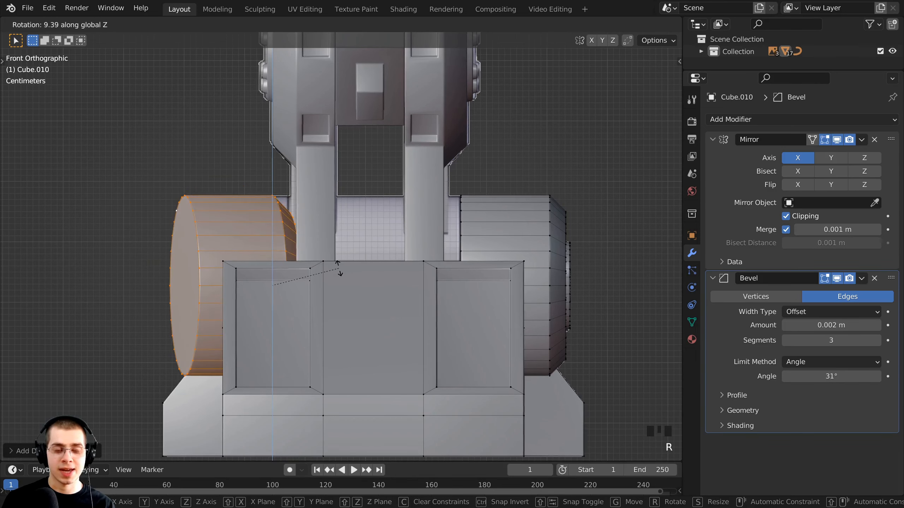
type("18")
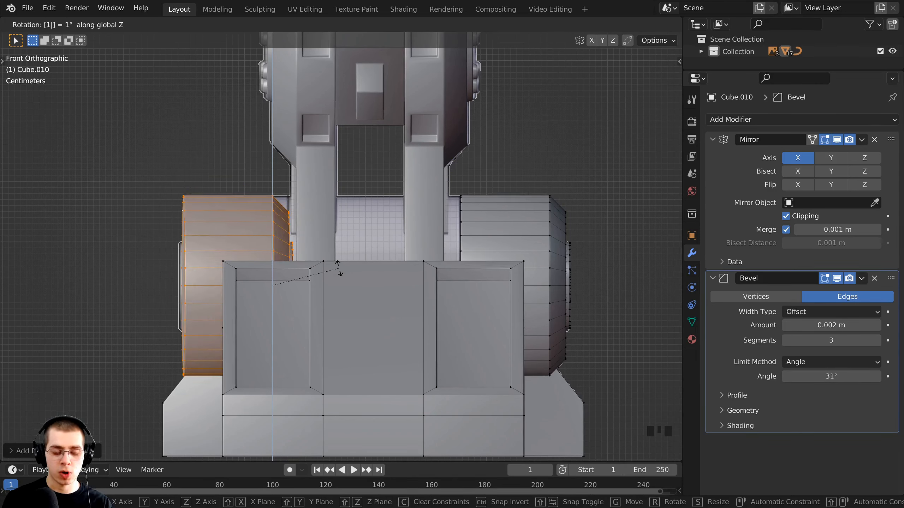
type("0")
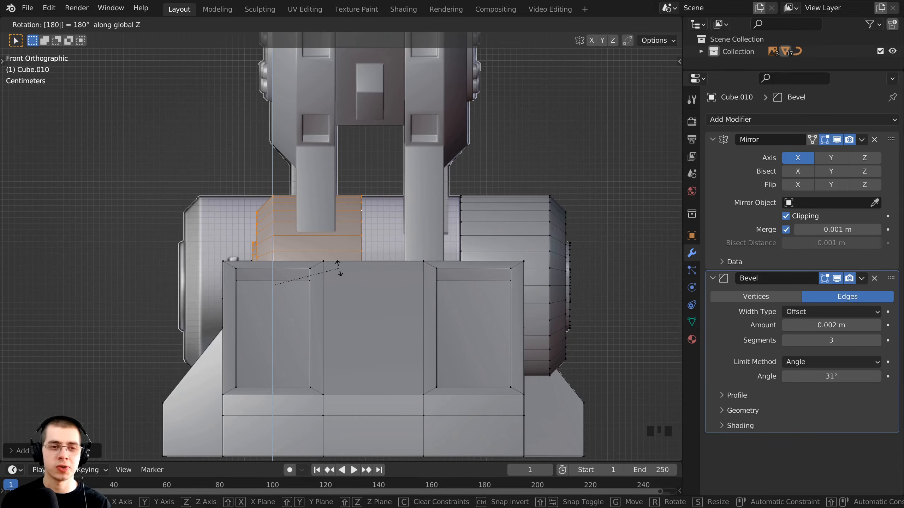
key("Return")
- Move the rotated disc outward along X to line up with the opposite end of the large cylinder
scroll(446, 257, "up", 2)
key("g")
key("x")
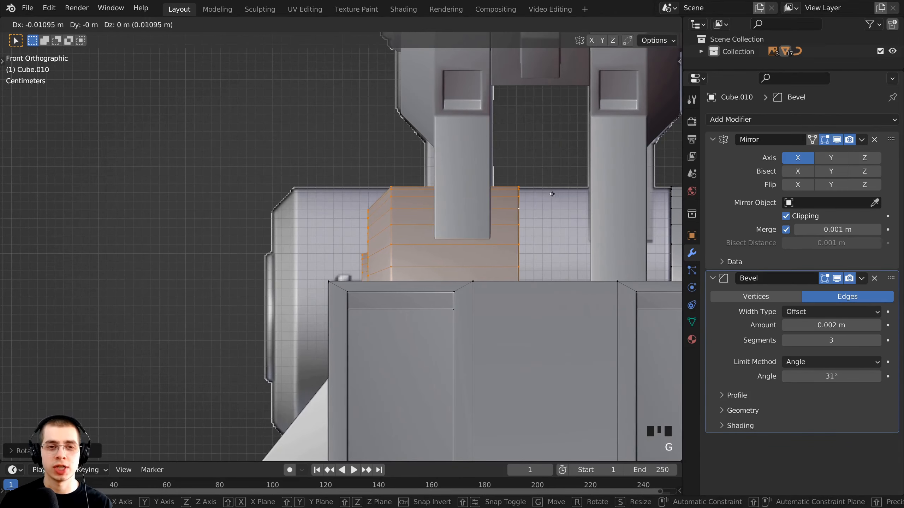
left_click(455, 191)
middle_click_drag(456, 191, 324, 183, "shift")
scroll(325, 183, "up", 2)
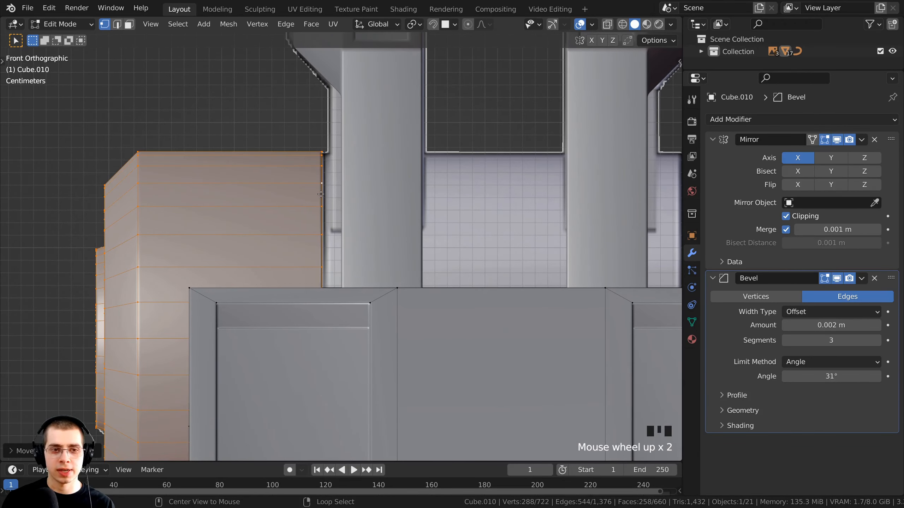
- Duplicate the second disc's inner rim loop and offset the copy slightly toward the ankle's centre along X
left_click(320, 194, "alt")
scroll(302, 165, "up", 4)
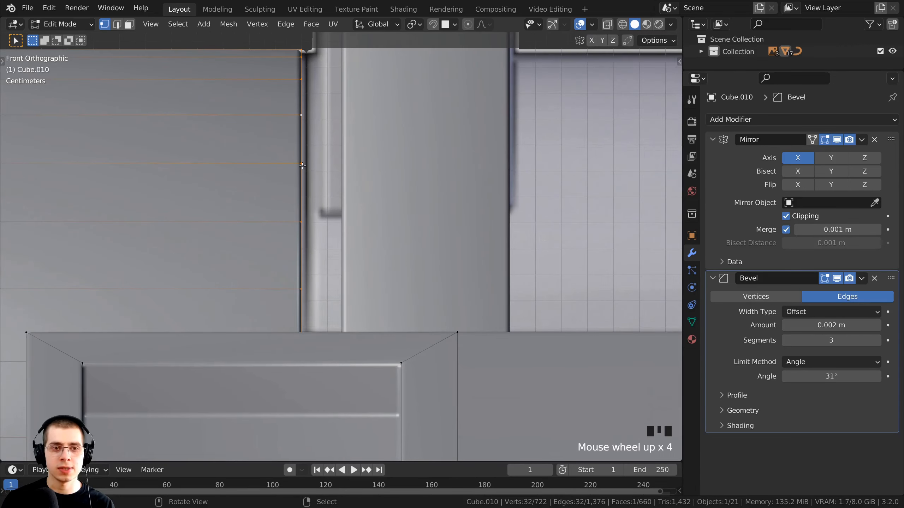
key("shift+d")
key("x")
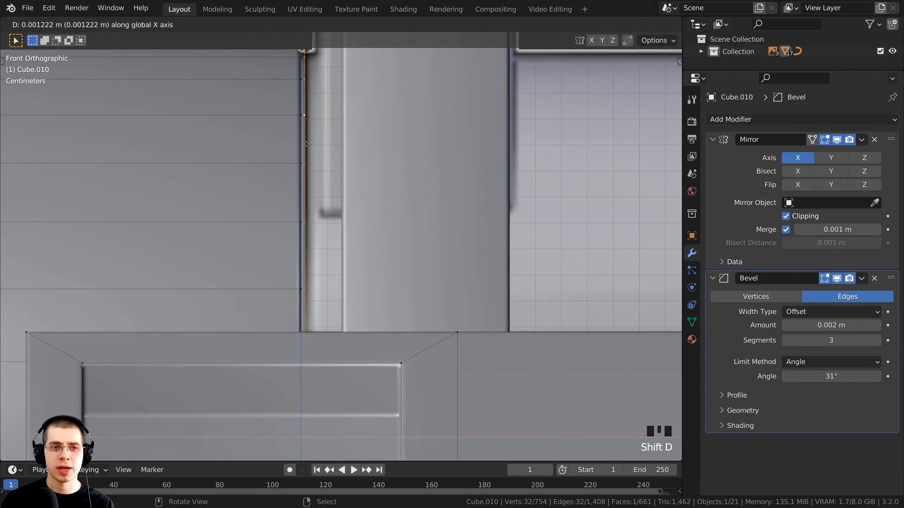
left_click(307, 142)
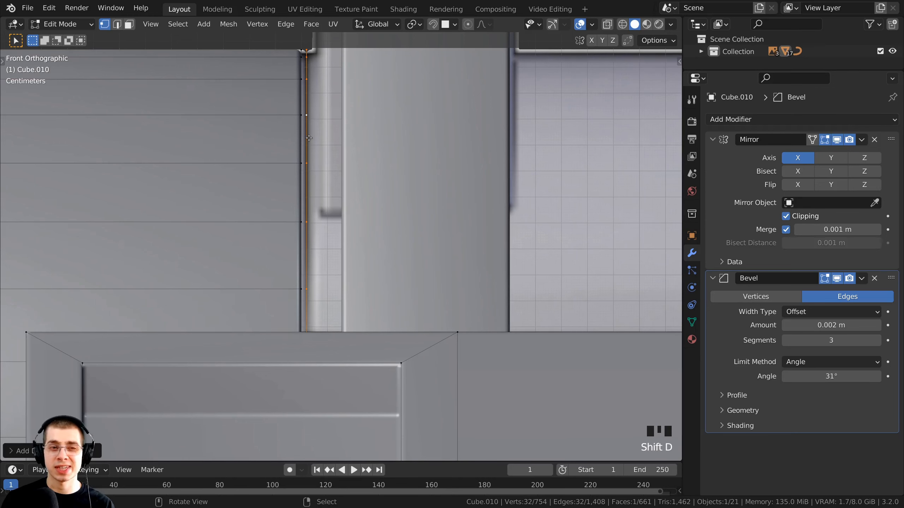
- Extrude the duplicated loop across the ankle to the inner face of the opposite disc
scroll(308, 138, "down", 3)
middle_click_drag(308, 138, 238, 179, "shift")
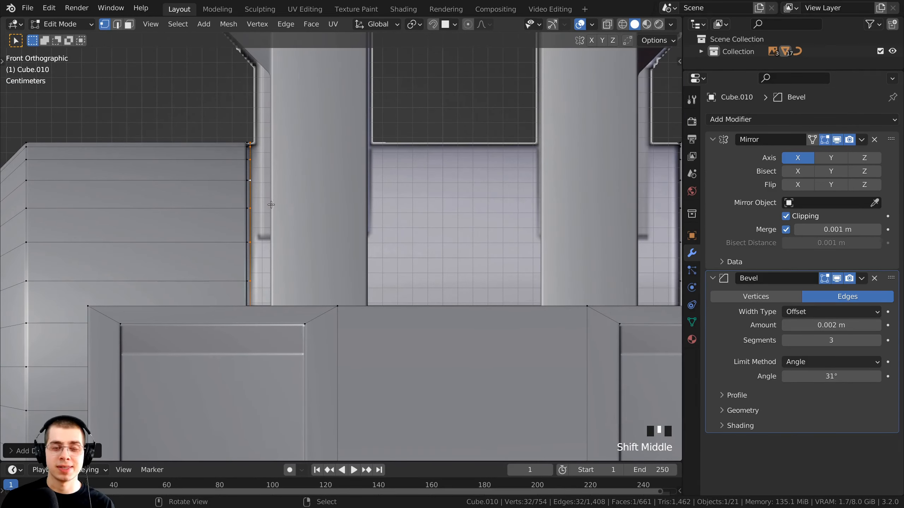
middle_click_drag(303, 127, 299, 139, "shift")
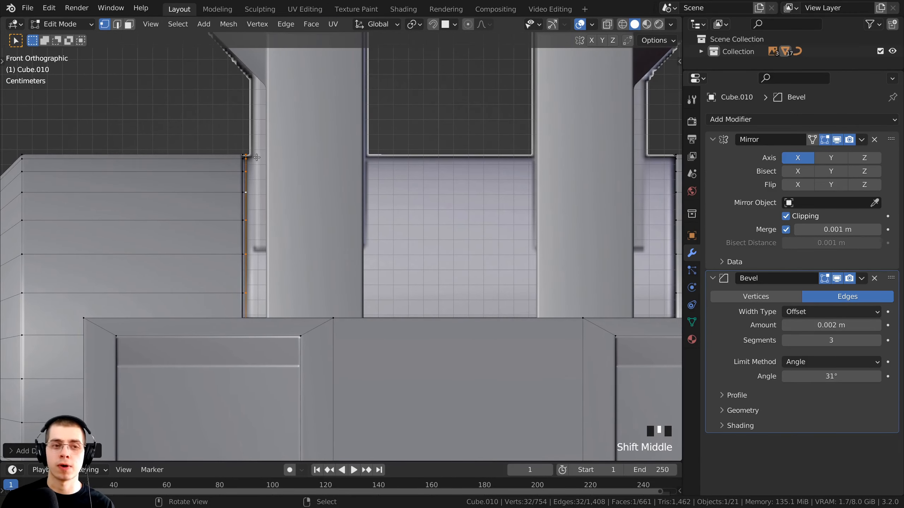
scroll(213, 176, "down", 1)
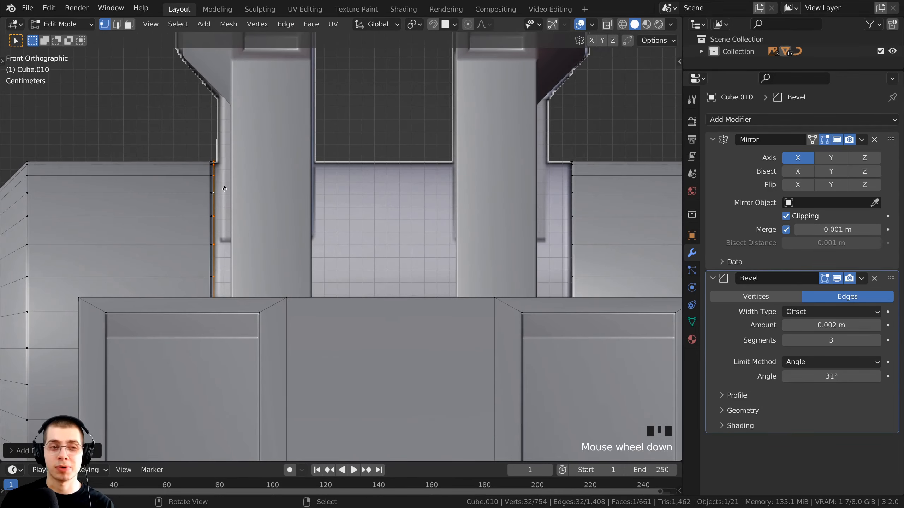
key("e")
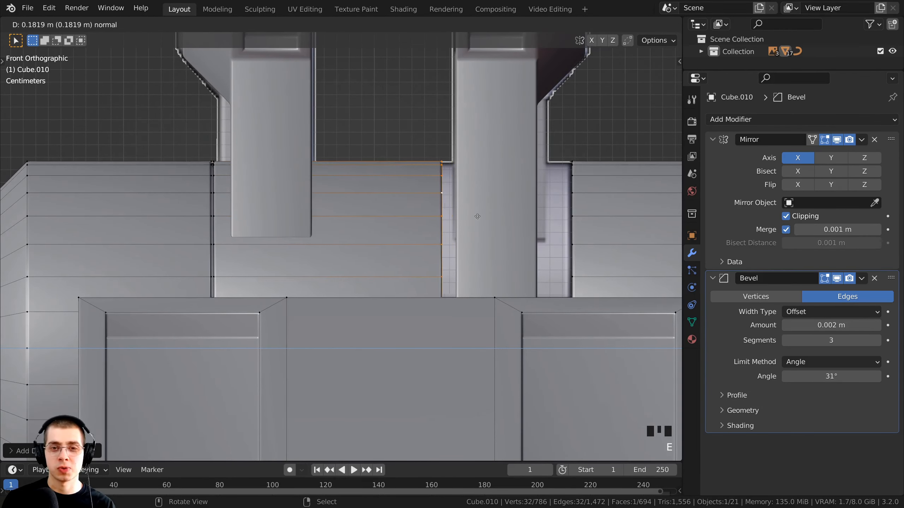
left_click(581, 223)
- Adjust the position of the middle cylinder's end loop to leave a thin gap beside the disc
scroll(583, 224, "up", 3)
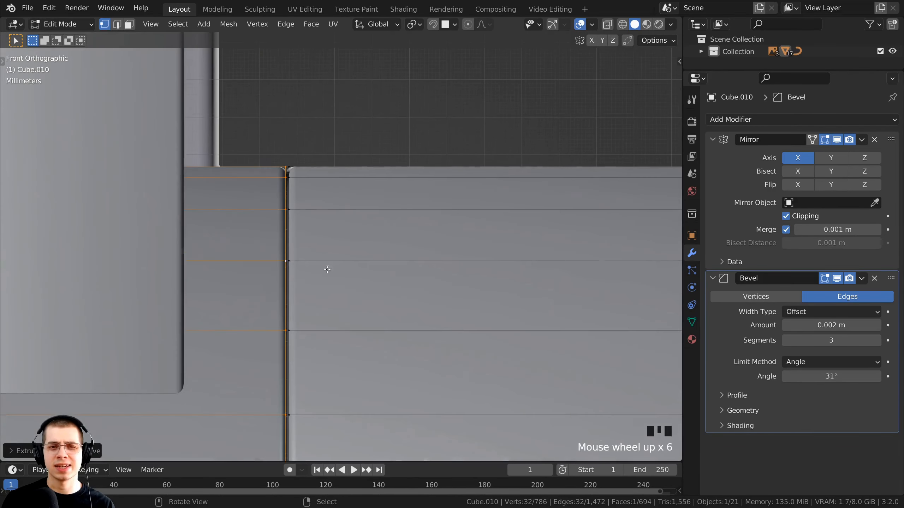
key("g")
left_click(378, 231)
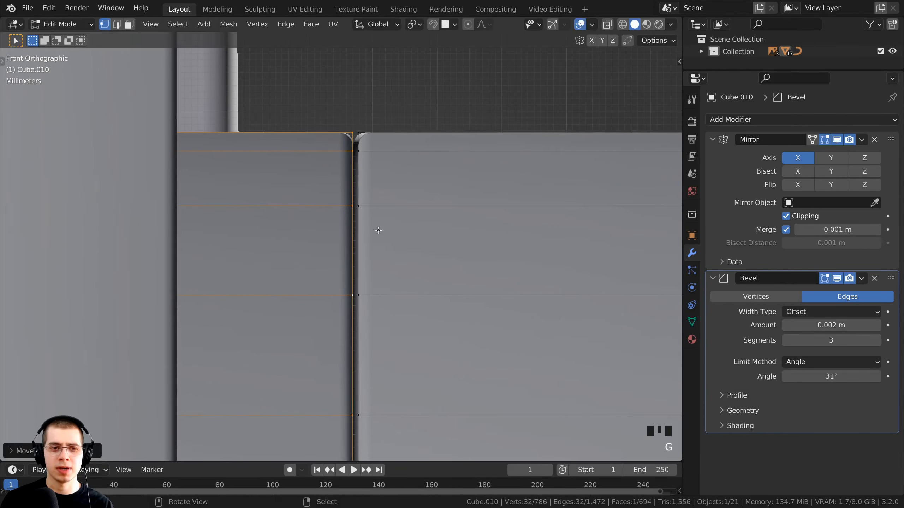
key("g")
middle_click(357, 179)
left_click(357, 179)
- Deselect everything and examine the ankle discs and middle cylinder on the foot from several angles
scroll(357, 182, "down", 4)
middle_click_drag(279, 255, 498, 243, "shift")
middle_click_drag(285, 265, 323, 237, "shift")
scroll(385, 266, "up", 2)
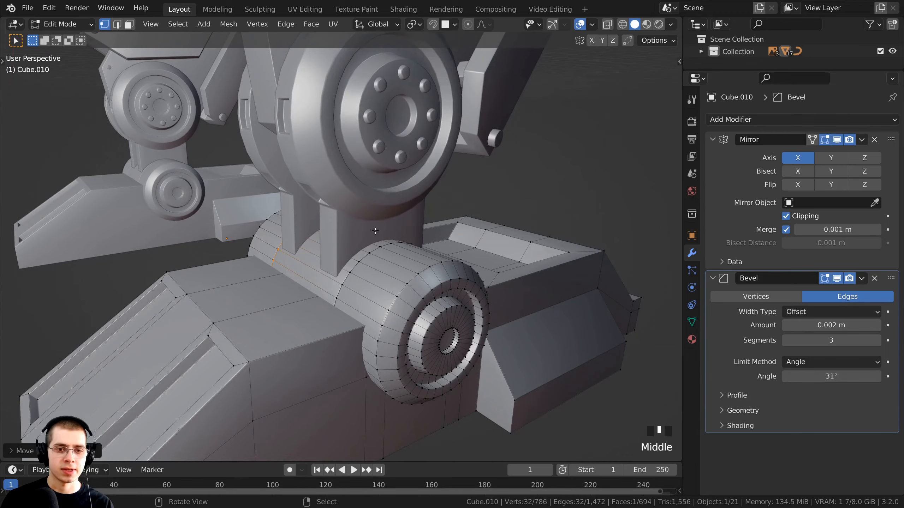
middle_click_drag(363, 276, 452, 302)
scroll(478, 315, "down", 3)
key("alt+a")
middle_click_drag(452, 302, 332, 320)
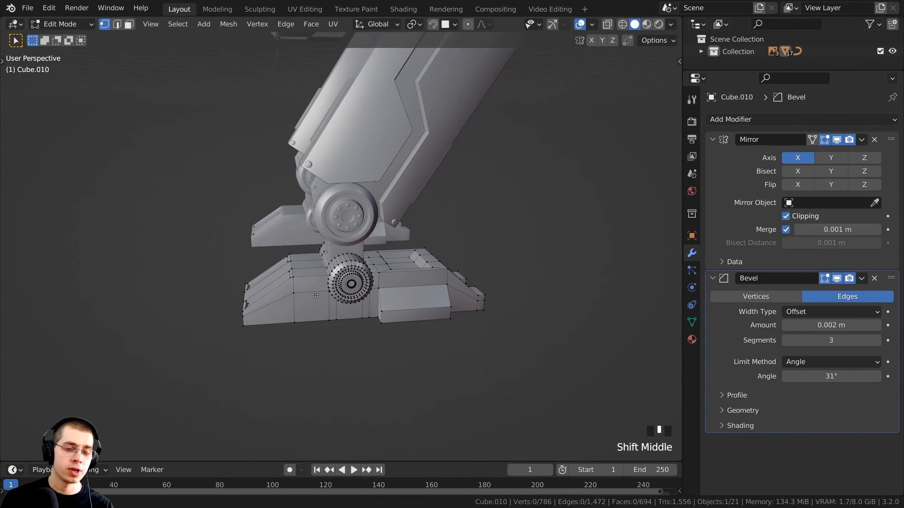
scroll(335, 321, "up", 4)
middle_click_drag(259, 338, 317, 295, "shift")
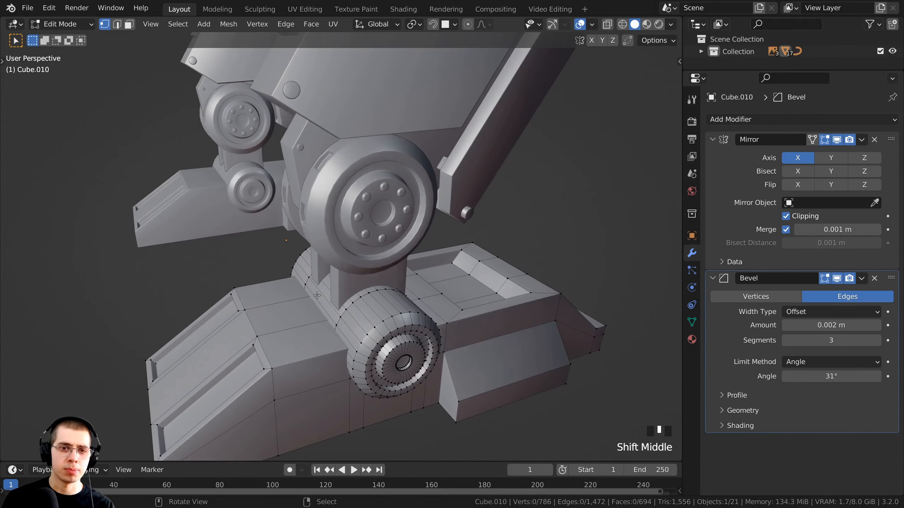
middle_click_drag(383, 237, 382, 228, "shift")
scroll(311, 174, "up", 2)
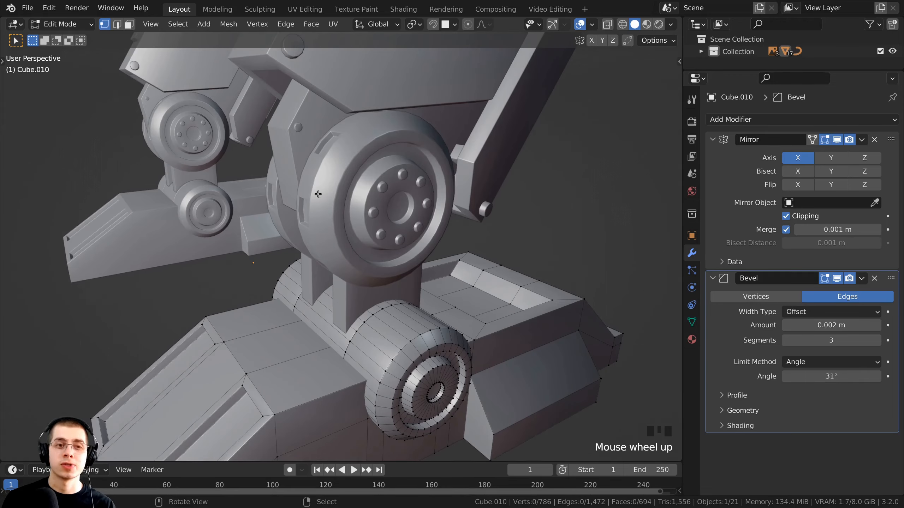
- Switch mesh editing from the foot to the lower leg piece around the knee wheel, with nothing selected
key("Tab")
middle_click_drag(283, 177, 284, 207)
key("a")
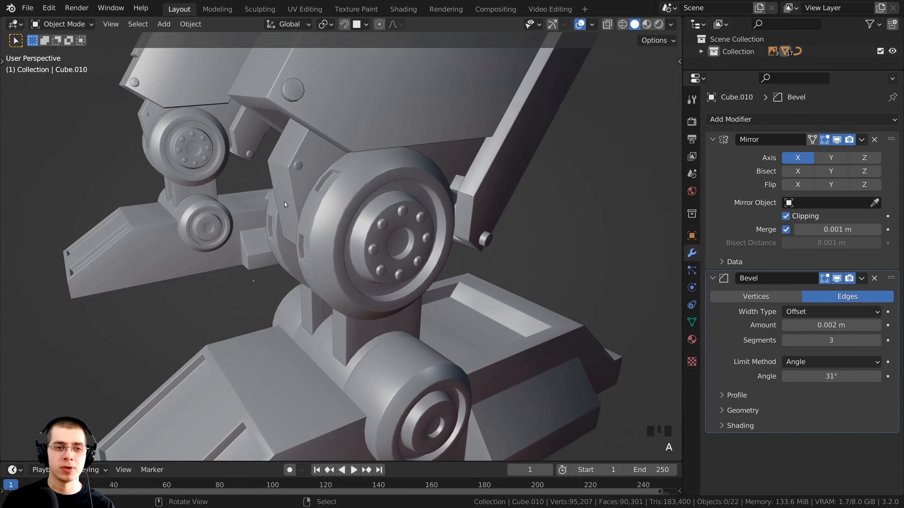
right_click(291, 172)
scroll(320, 161, "up", 2)
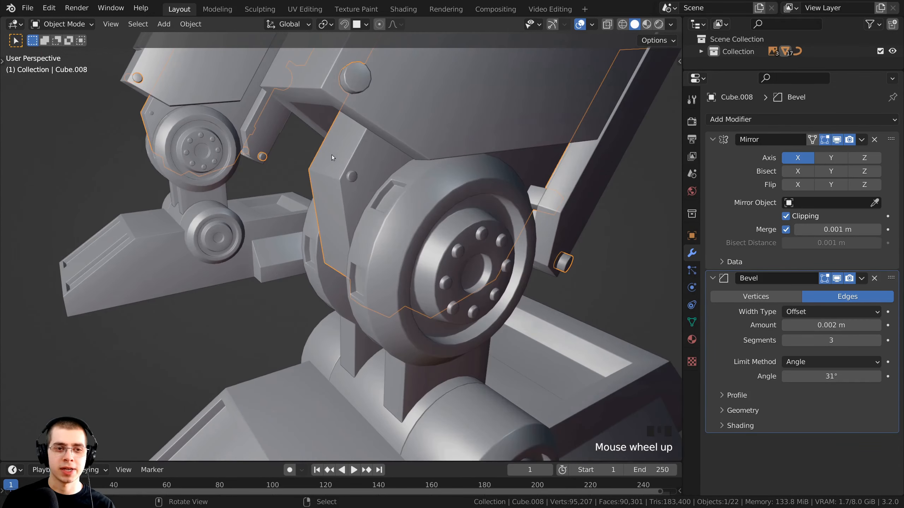
key("Tab")
middle_click_drag(348, 161, 342, 179, "shift")
key("a")
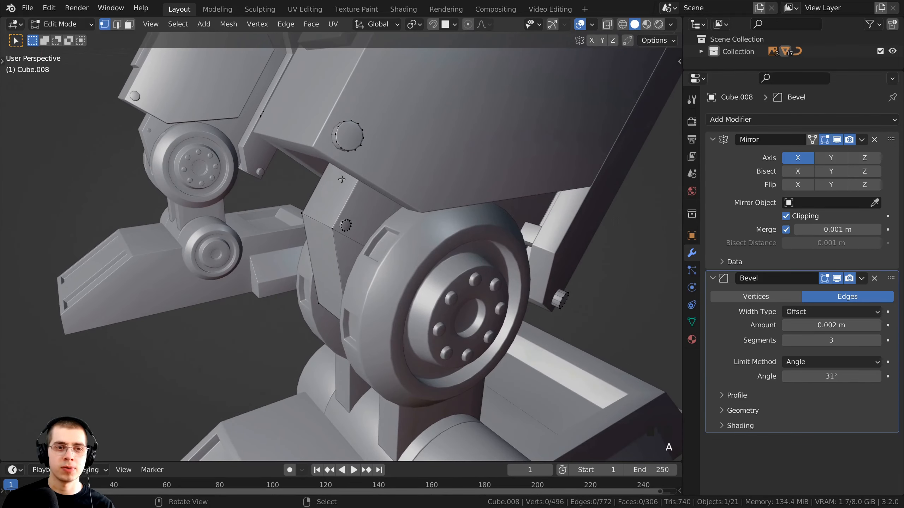
key("a")
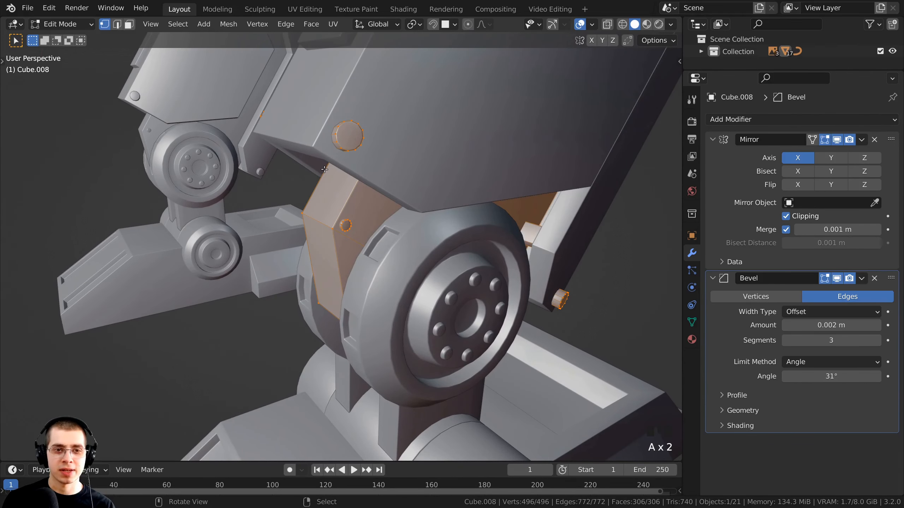
key("a")
middle_click_drag(324, 169, 331, 171, "shift")
mouse_move(360, 214)
middle_mouse_down("ctrl")
mouse_move(376, 230)
mouse_move(373, 206)
middle_mouse_up("ctrl")
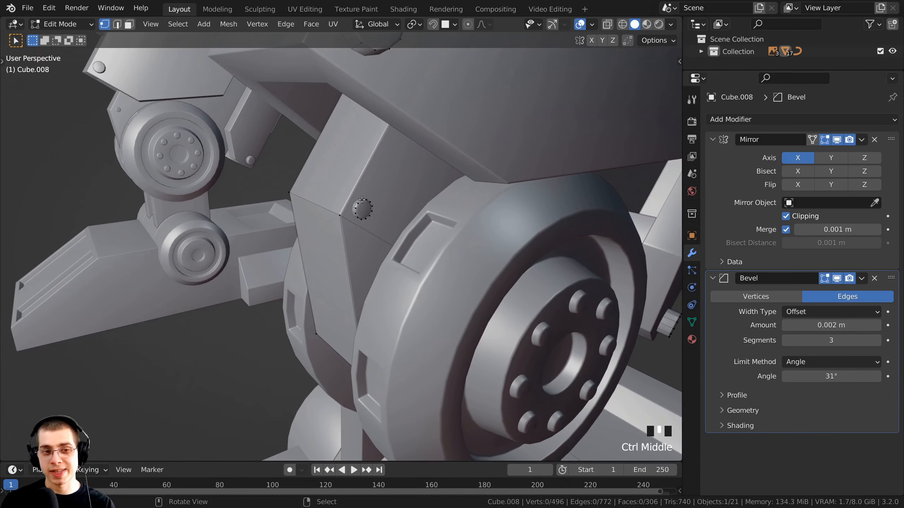
- Duplicate the small bolt on the lower leg piece into free space and separate the copy as its own object
key("l")
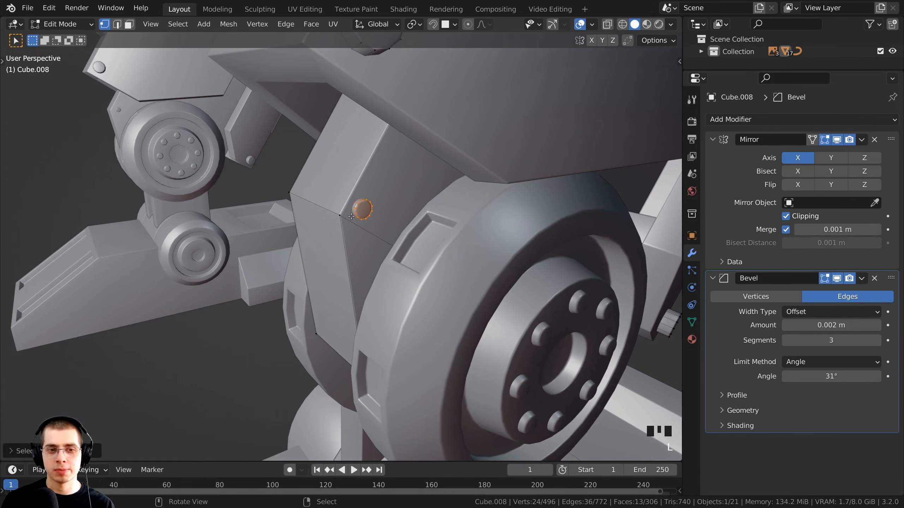
middle_click_drag(351, 216, 296, 114, "shift")
key("shift+d")
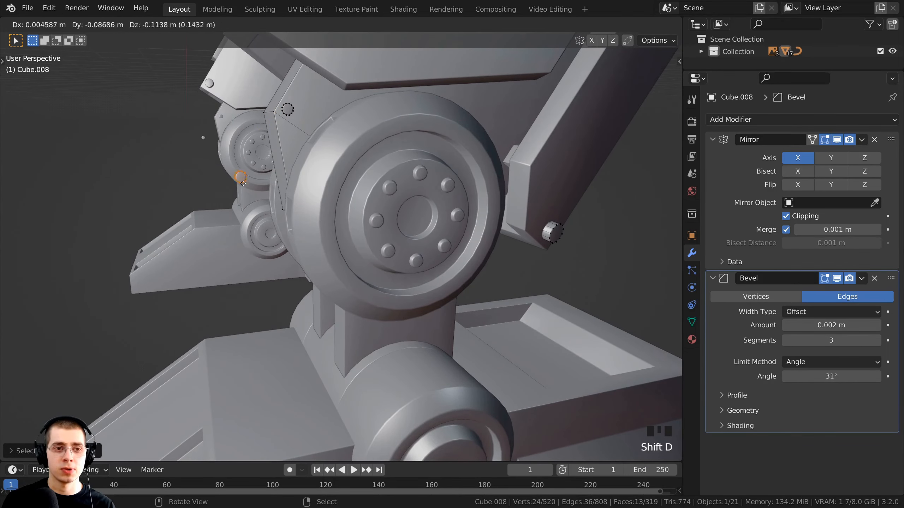
left_click(226, 266)
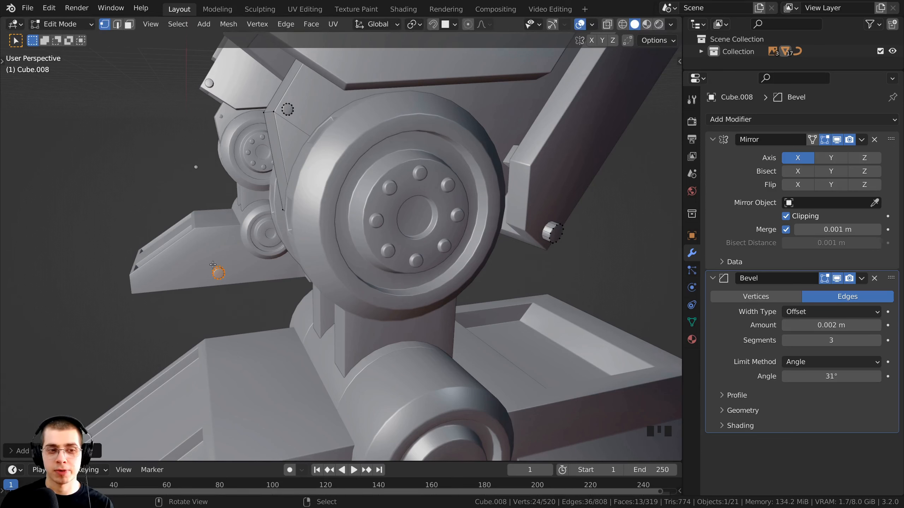
key("p")
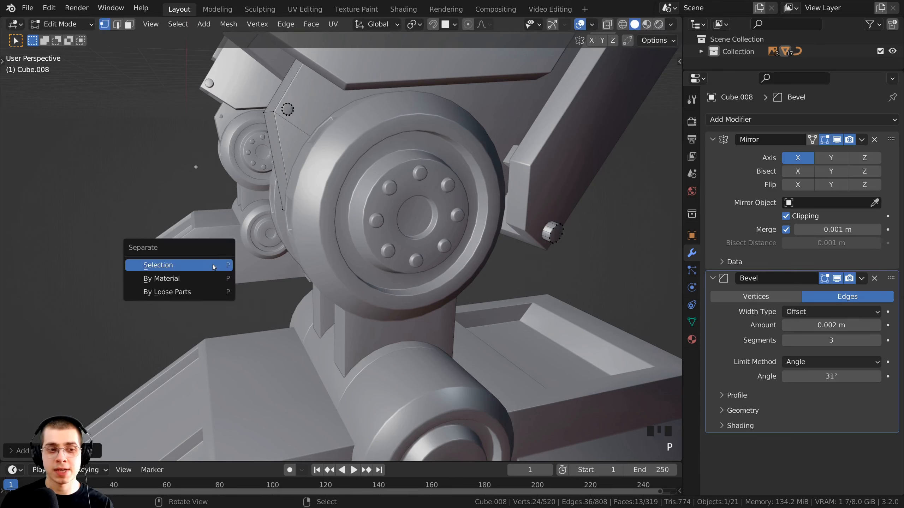
left_click(180, 265)
middle_click_drag(271, 228, 280, 208)
key("Tab")
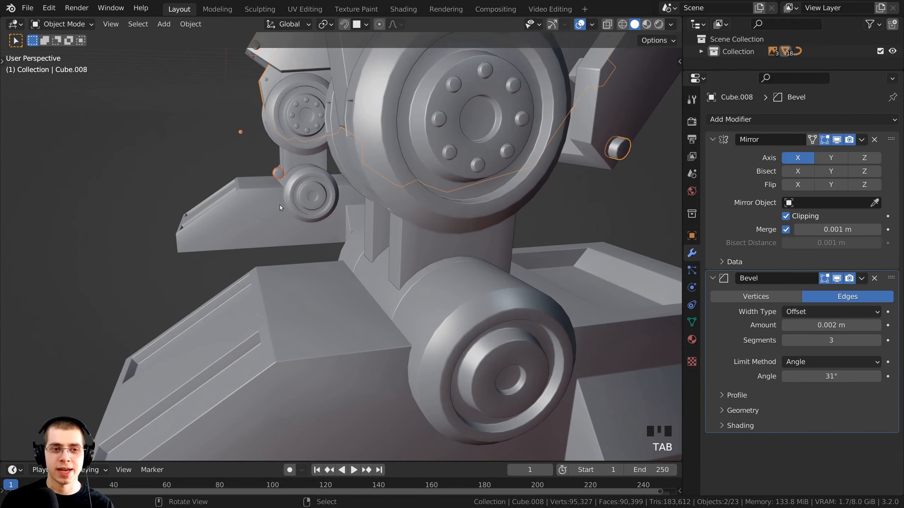
- Join the separated bolt into the foot object
left_click(278, 174)
scroll(278, 180, "down", 4)
middle_click_drag(280, 187, 248, 203)
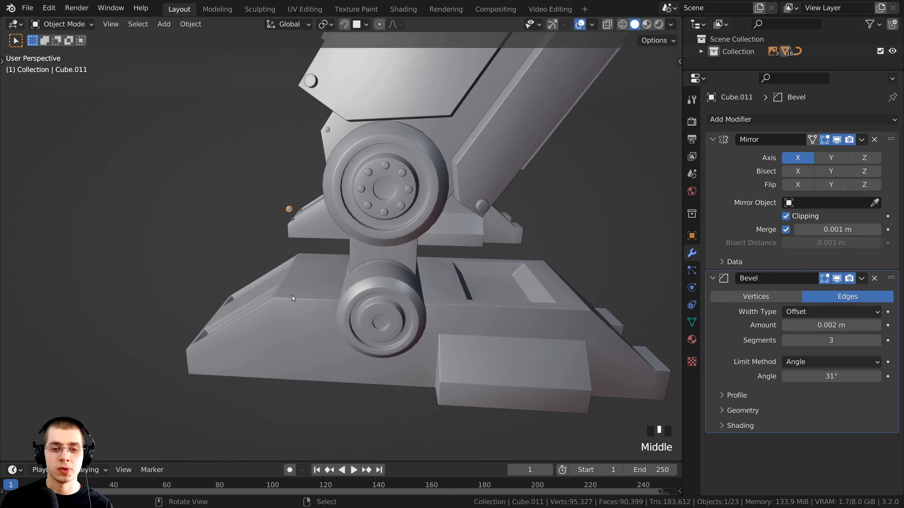
right_click(301, 301, "shift")
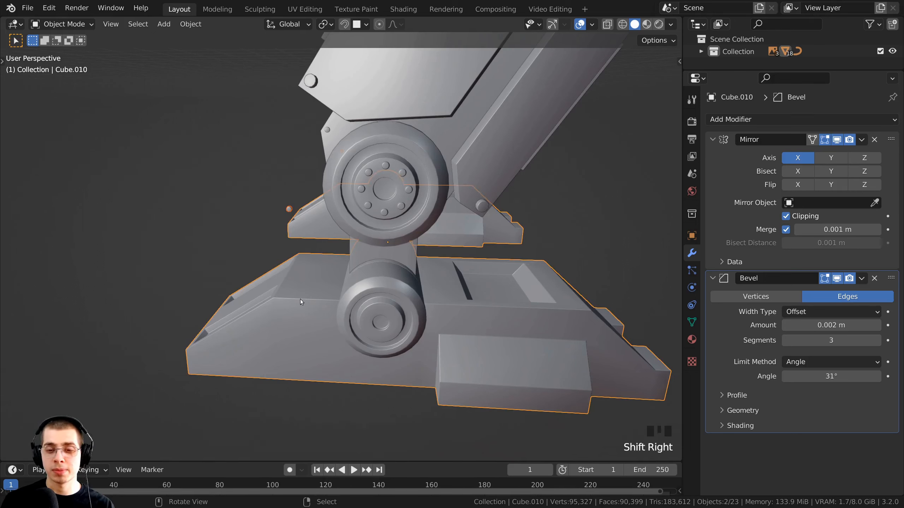
scroll(299, 302, "up", 1, "ctrl")
key("ctrl+j")
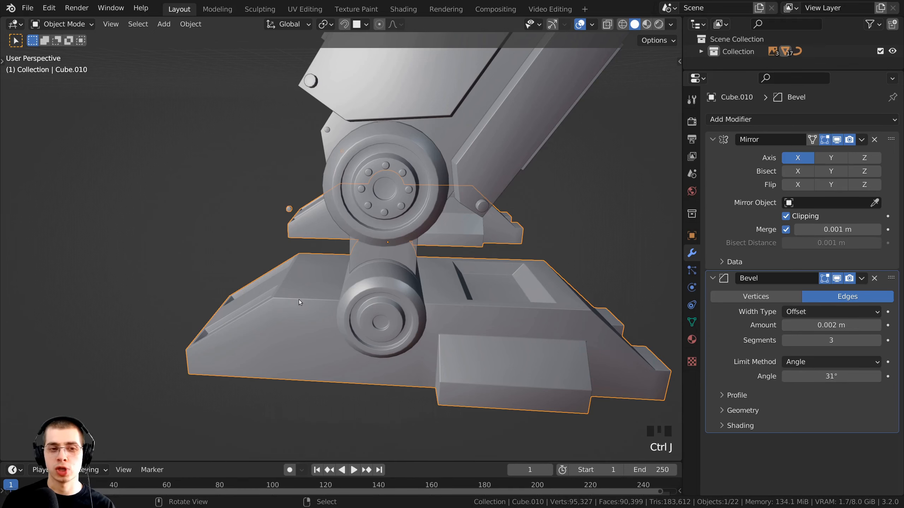
- Enable snapping and move the joined bolt onto the outer corner of the front section's flat top face on the foot
middle_click_drag(299, 300, 320, 241)
key("Tab")
scroll(347, 245, "up", 3)
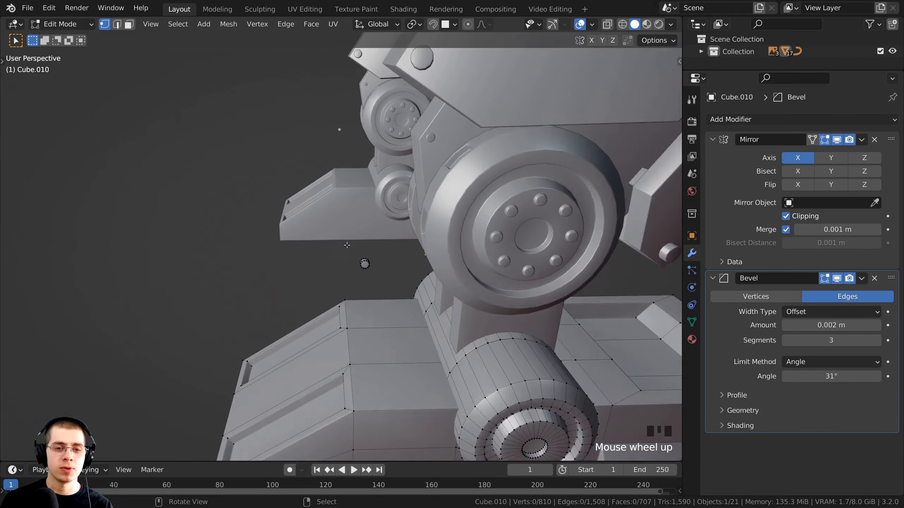
scroll(370, 268, "up", 2)
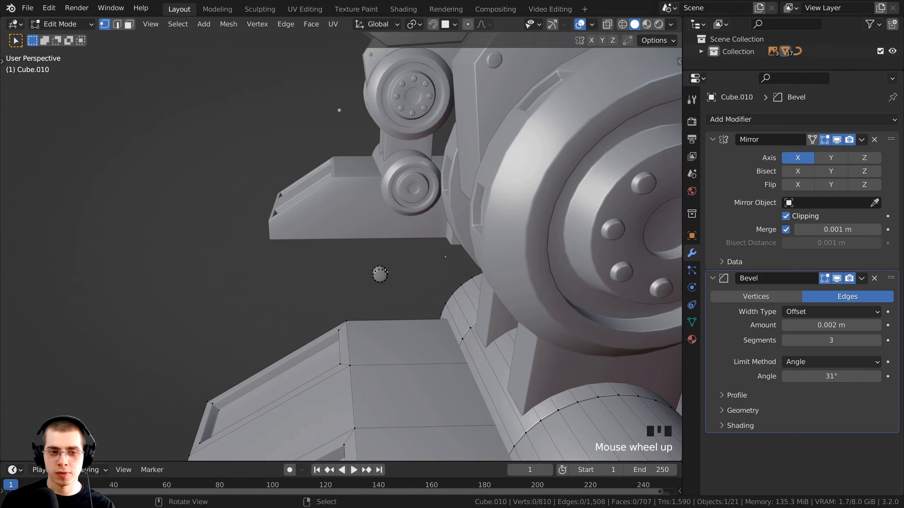
key("l")
middle_click_drag(385, 274, 333, 150, "shift")
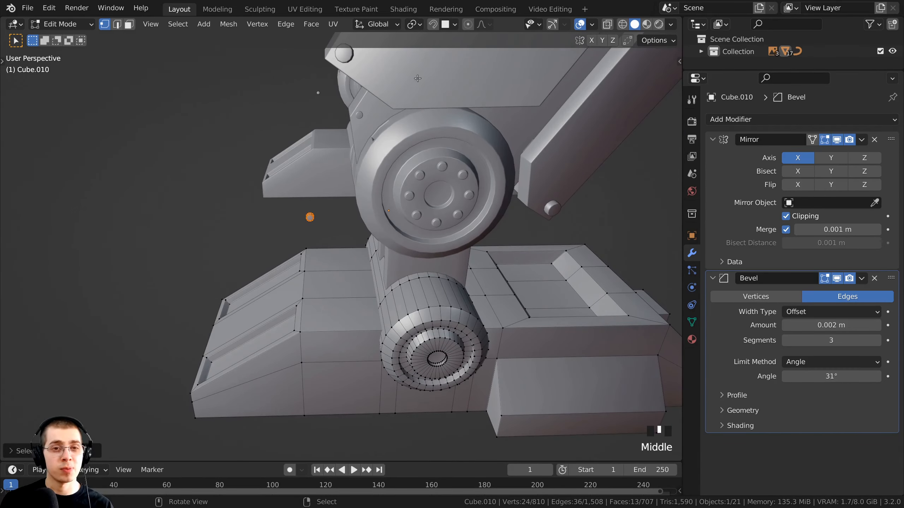
left_click(432, 27)
middle_click_drag(371, 212, 344, 162, "shift")
key("g")
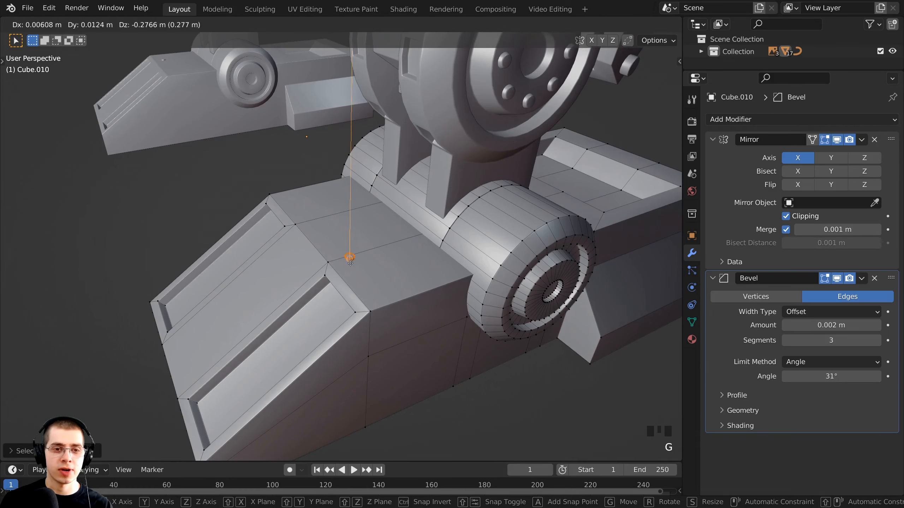
left_click(373, 301)
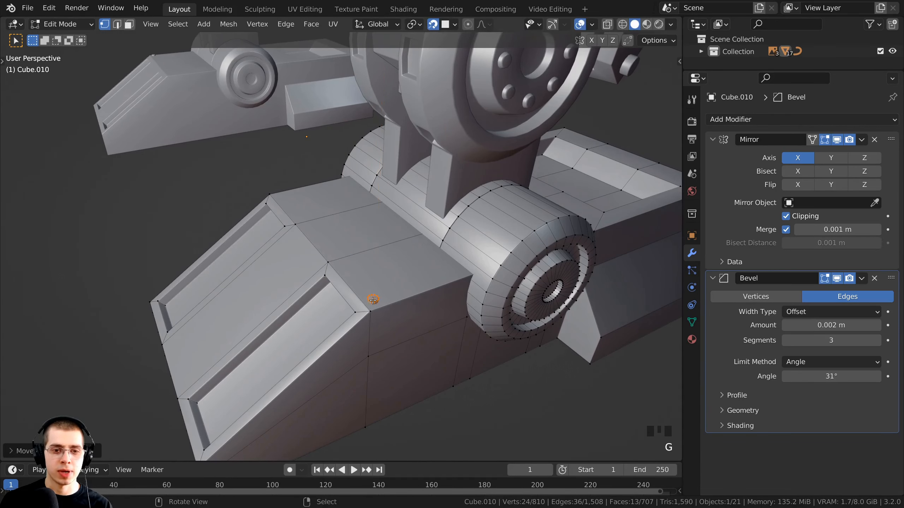
- Duplicate the bolt about 0.456 m along X to the opposite corner of the front section's top face
middle_click_drag(372, 300, 485, 275)
scroll(485, 275, "up", 3)
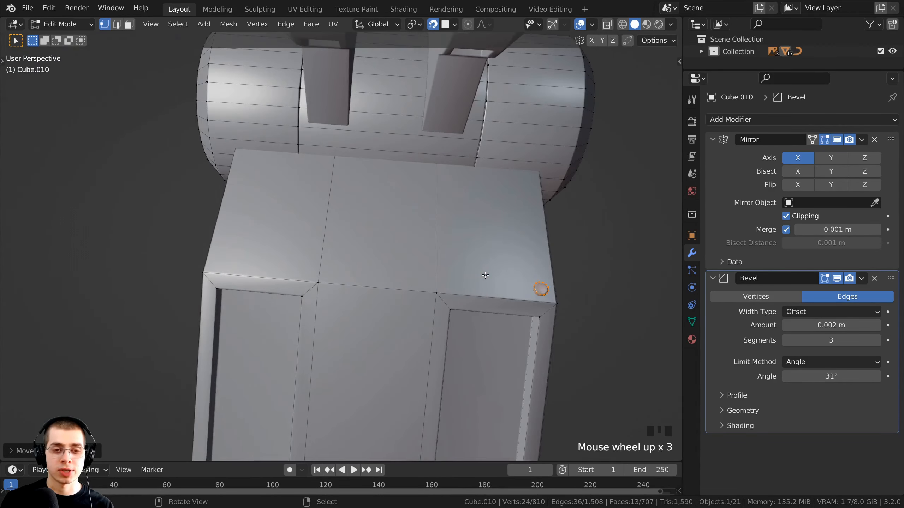
key("shift+d")
key("x")
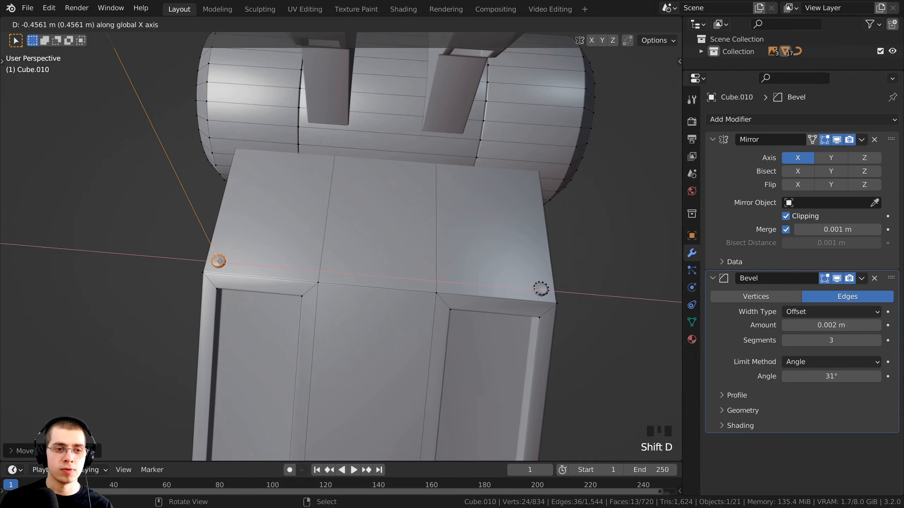
left_click(219, 261)
- Duplicate the bolt to the rear section and position it on the top rim's rear corner beside the recess
scroll(425, 263, "down", 4)
middle_click_drag(426, 263, 285, 244)
key("shift+d")
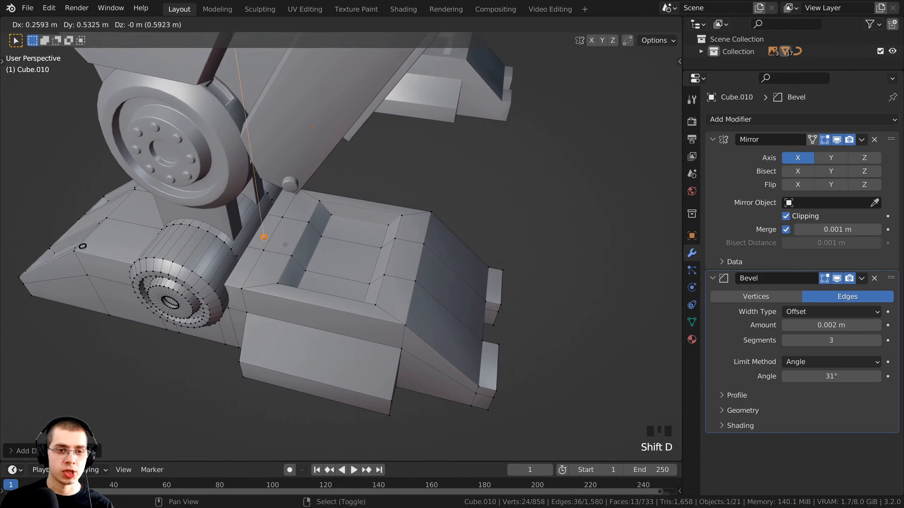
left_click(394, 304)
middle_click_drag(393, 304, 223, 214, "shift")
scroll(249, 244, "up", 3)
key("g")
left_click(196, 273)
- Duplicate the rear bolt along X to the opposite rear corner of the recess rim
scroll(228, 263, "down", 3)
key("shift+d")
key("x")
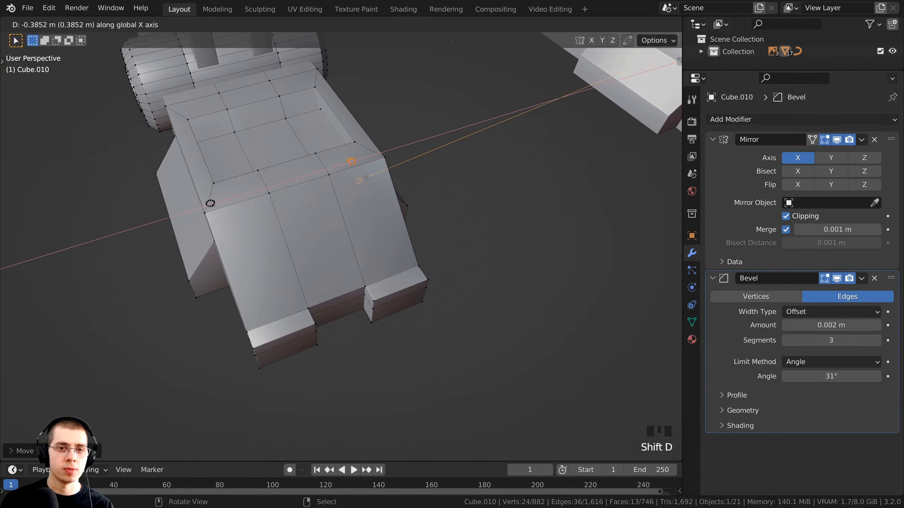
left_click(372, 152)
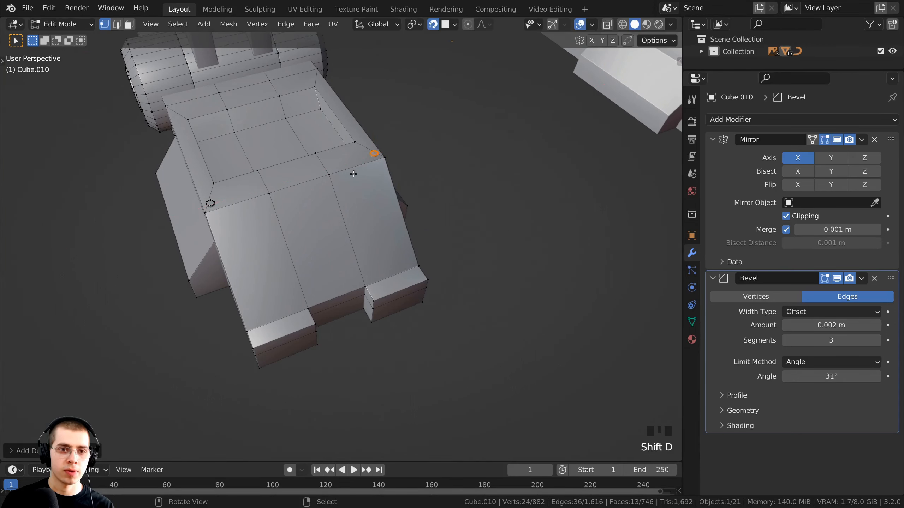
- Place duplicate bolts on both side walls of the foot, above the rear corners of the side blocks
middle_click_drag(385, 157, 340, 205, "shift")
key("shift+d")
left_click(287, 236)
scroll(340, 206, "up", 2)
key("shift+d")
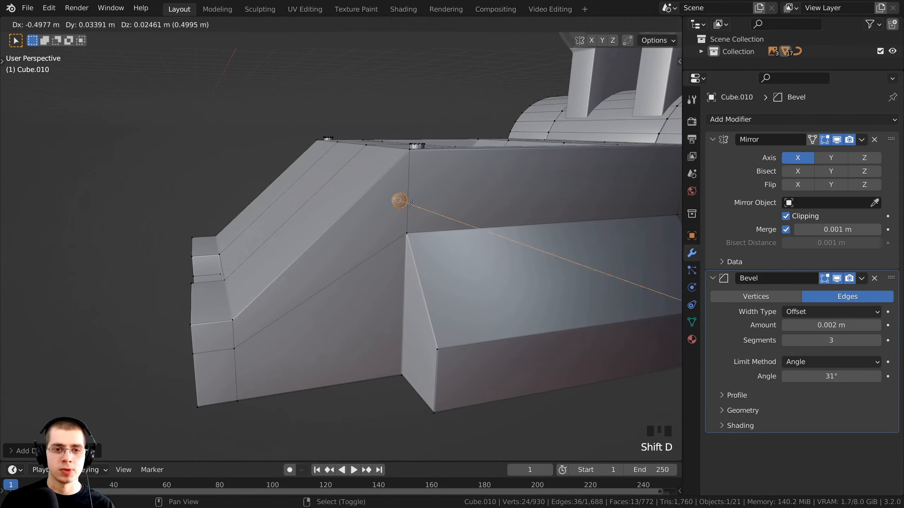
left_click(441, 227)
- Duplicate the side-wall bolt about 0.42 m along Y towards the ankle, above the side block's front corner
scroll(440, 227, "down", 2)
middle_click_drag(441, 227, 291, 221)
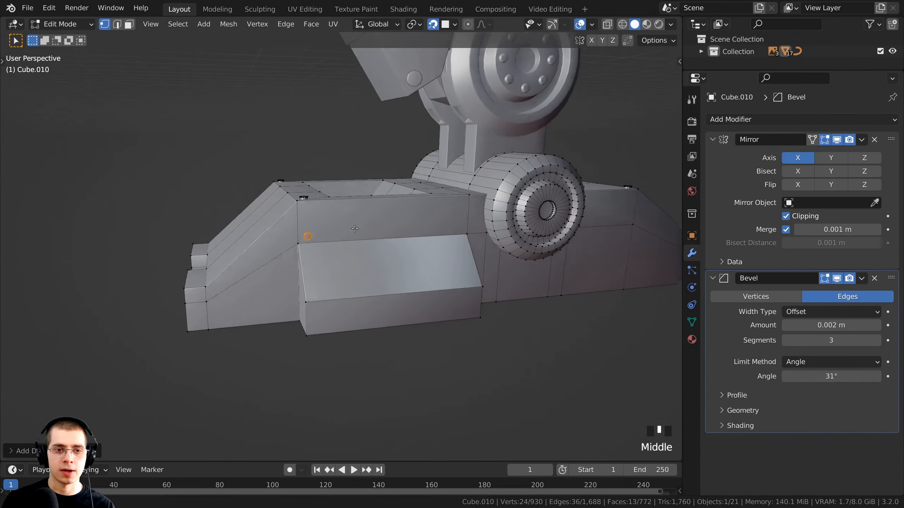
scroll(291, 220, "up", 2)
key("shift+d")
key("y")
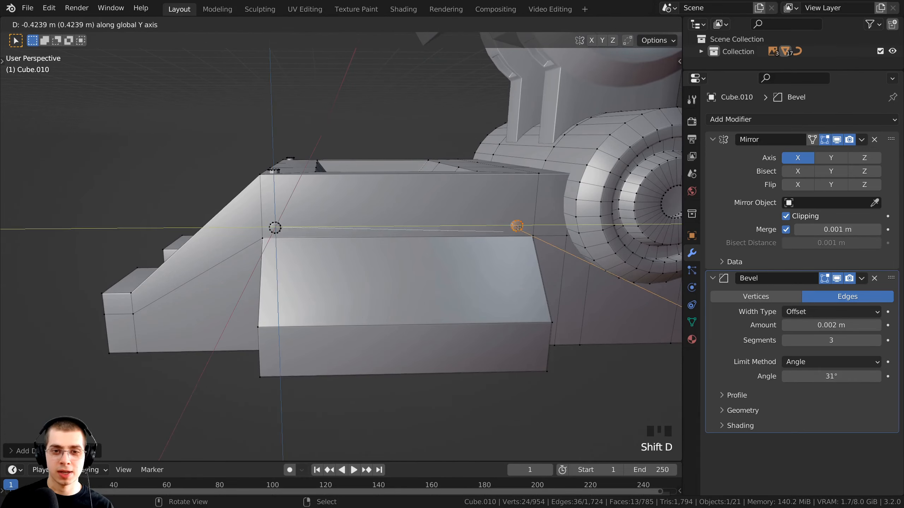
left_click(521, 224)
- Duplicate that bolt onto the opposite side wall at the matching corner near the ankle and deselect everything
middle_click_drag(521, 224, 396, 268)
middle_click_drag(106, 271, 267, 238, "shift")
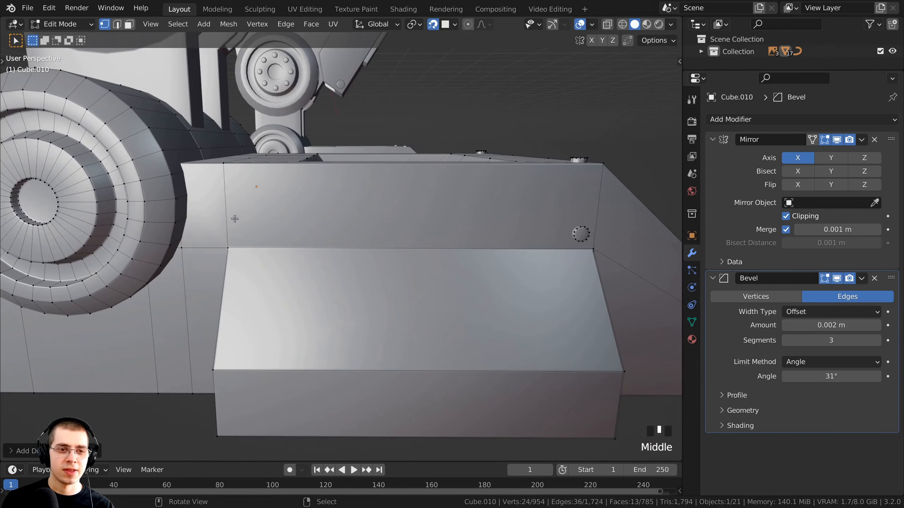
key("shift+d")
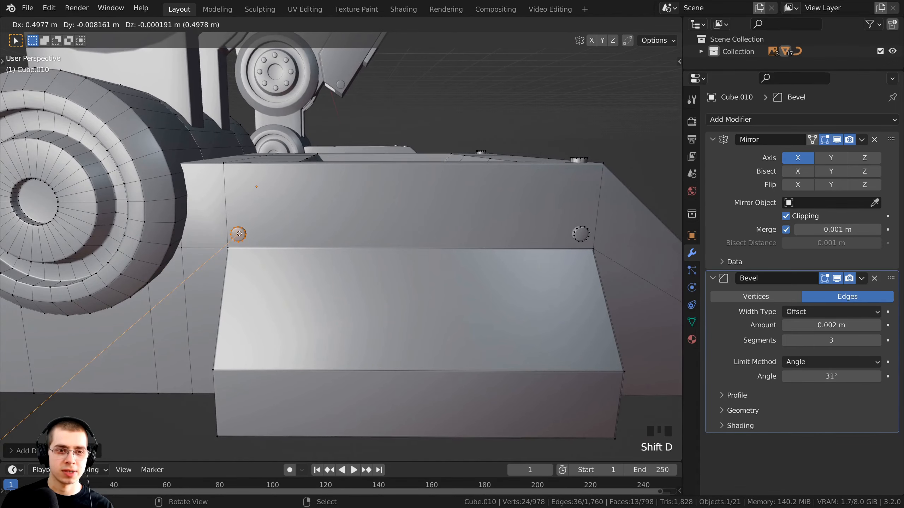
left_click(239, 234)
scroll(239, 233, "down", 1)
key("alt+a")
- Inset the three sloped faces at the foot's rear as one region, leaving a narrow border
middle_click_drag(391, 242, 474, 222)
scroll(314, 241, "down", 1)
middle_click_drag(391, 332, 370, 302)
middle_click_drag(370, 302, 340, 303, "shift")
middle_click_drag(282, 302, 170, 200)
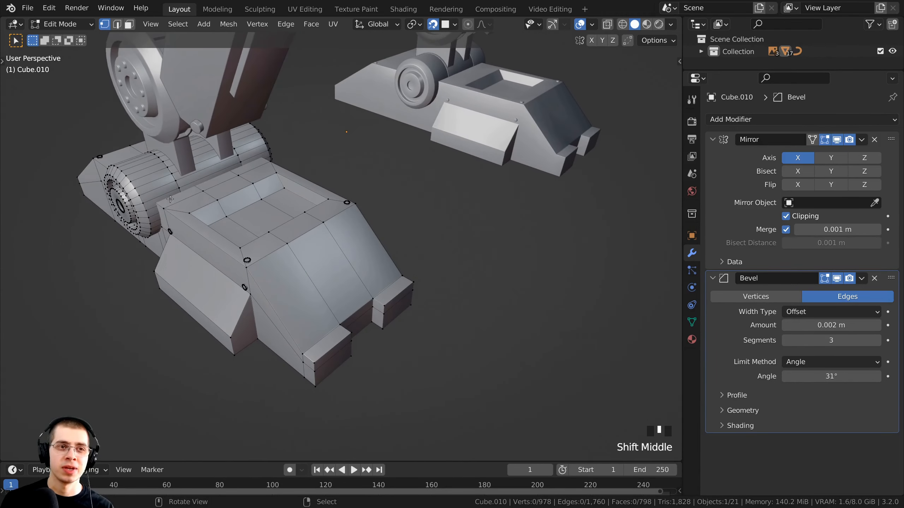
left_click(129, 24)
scroll(252, 279, "up", 2)
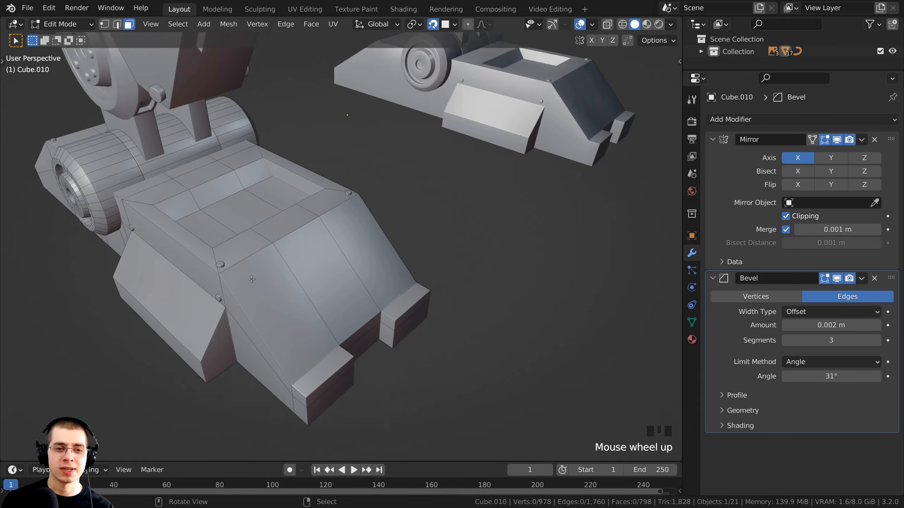
right_click(337, 266)
middle_click_drag(337, 267, 330, 262)
right_click(343, 250, "shift")
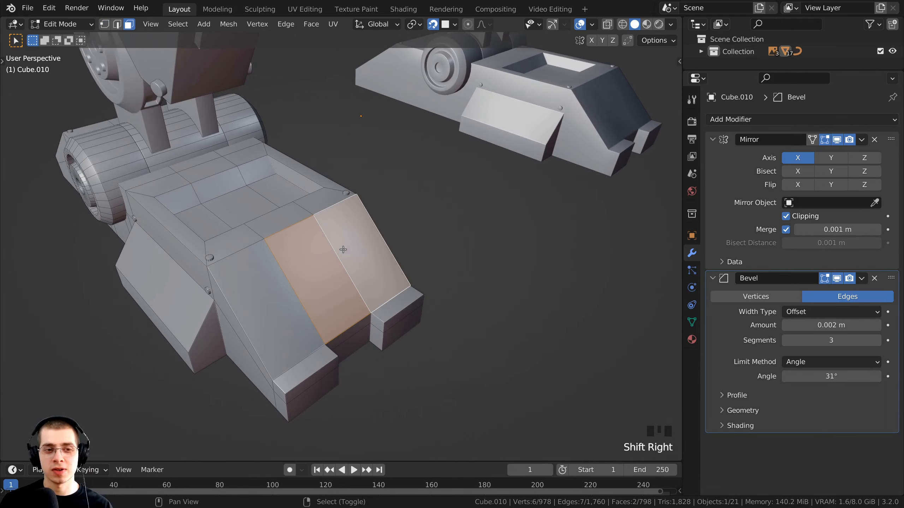
right_click(249, 308, "shift")
middle_click_drag(319, 296, 395, 318, "shift")
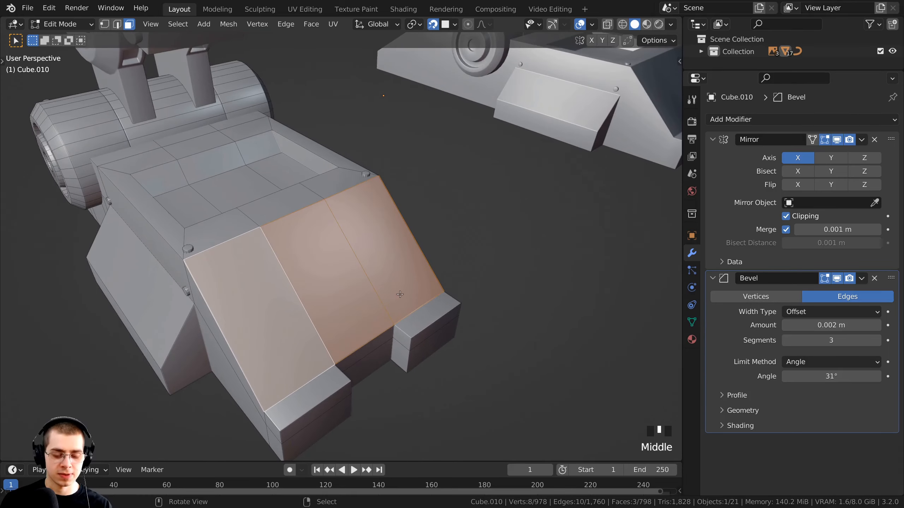
scroll(461, 294, "up", 2)
key("i")
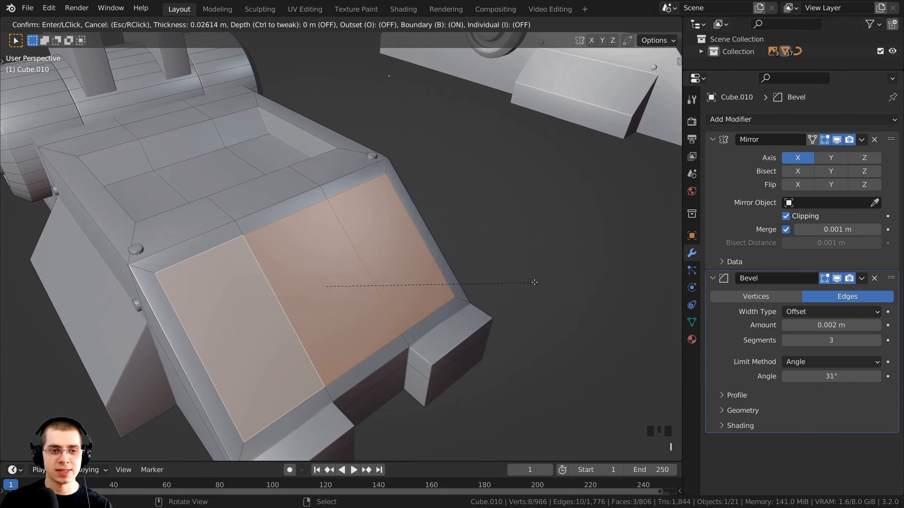
left_click(515, 280)
- Extrude the inset region slightly inward along its normal to form a recessed panel on the rear slope
middle_click_drag(515, 280, 534, 246)
key("e")
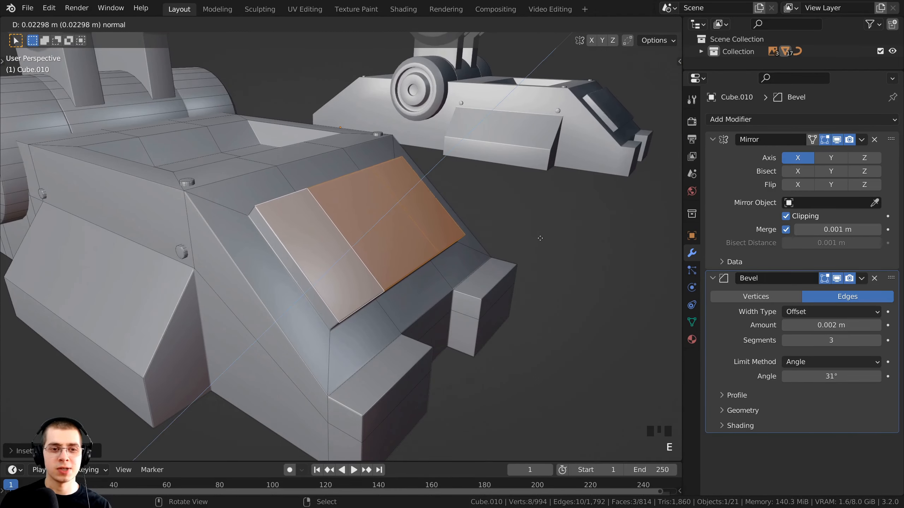
left_click(388, 256)
scroll(388, 257, "down", 2)
middle_click_drag(388, 256, 390, 278, "shift")
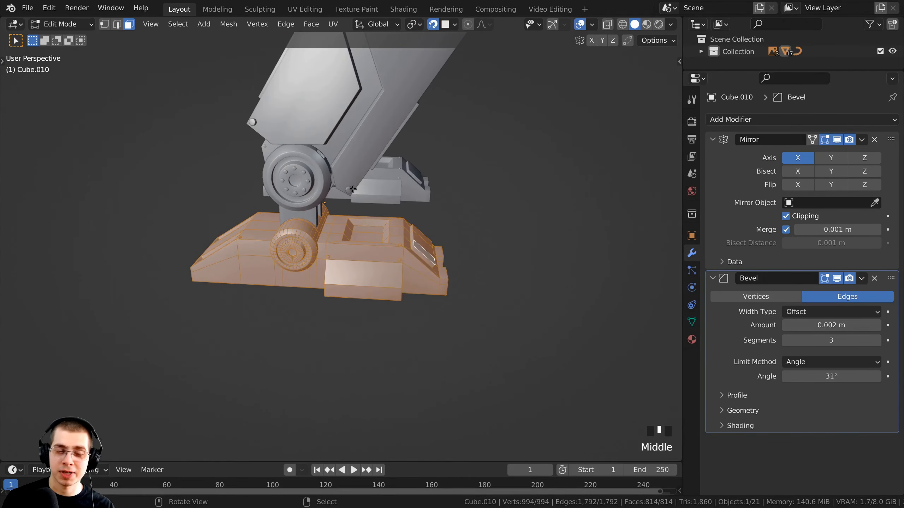
- Return to Object Mode with nothing selected and save the robot file
key("Tab")
middle_click_drag(354, 187, 363, 124)
key("alt+a")
scroll(367, 198, "down", 1)
scroll(375, 274, "down", 2)
key("ctrl+s")
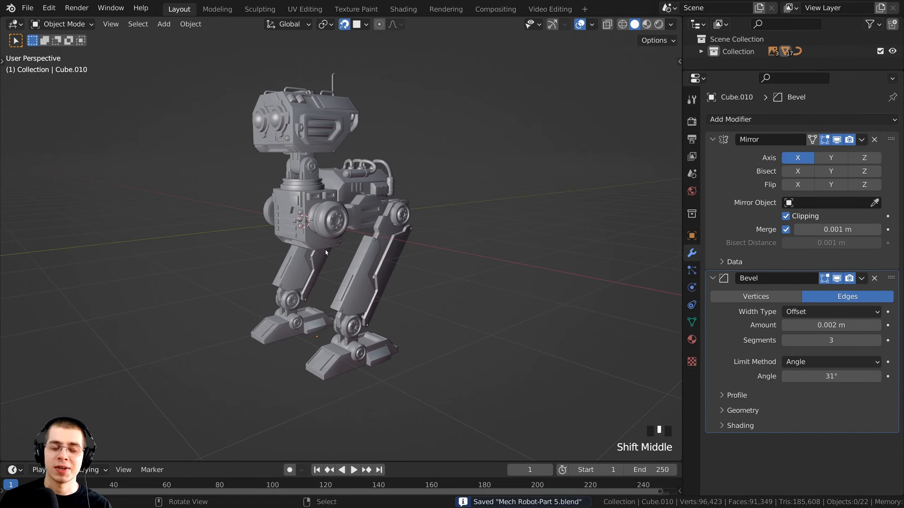
- Examine the whole mech robot from several angles, including its head and front
middle_click_drag(385, 196, 383, 136)
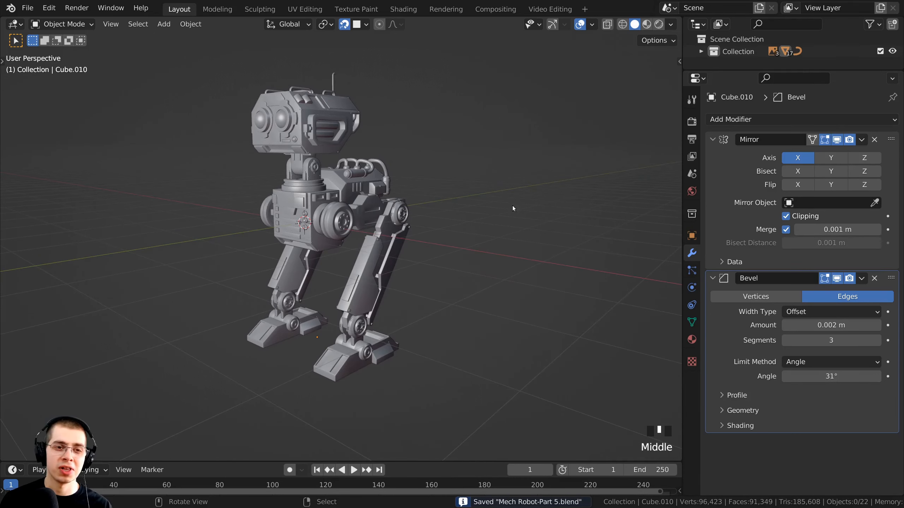
middle_click_drag(559, 255, 386, 246, "shift")
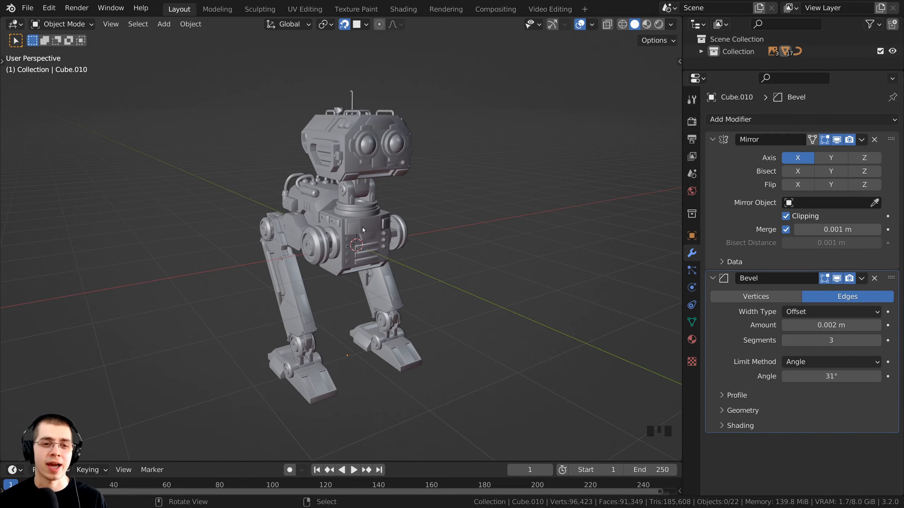
middle_click_drag(362, 228, 322, 189)
scroll(322, 190, "up", 2)
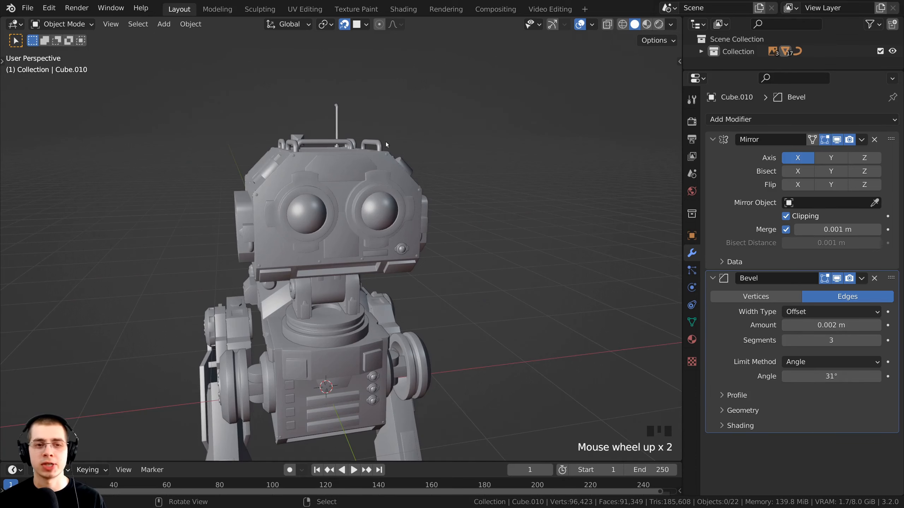
scroll(385, 141, "down", 3)
middle_click_drag(392, 238, 439, 181, "shift")
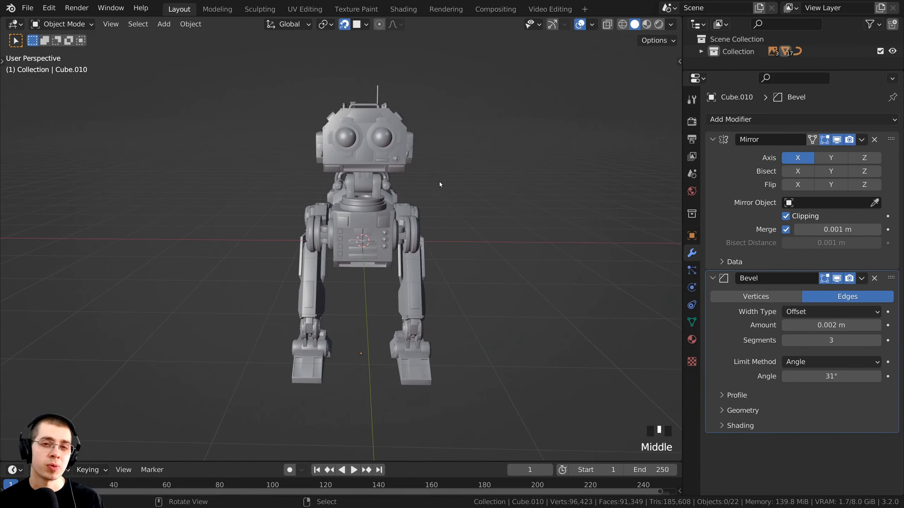